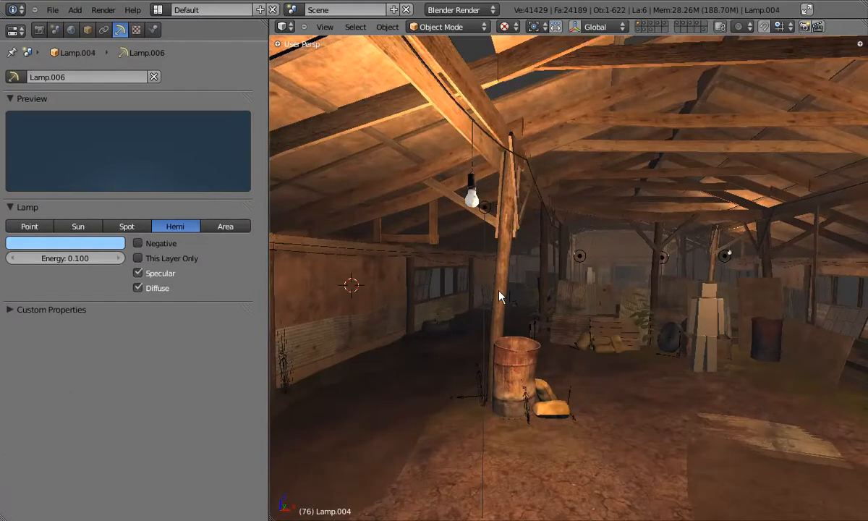
- Set the hemi lamp's energy to 0.25
key(r)
right_click(846, 349)
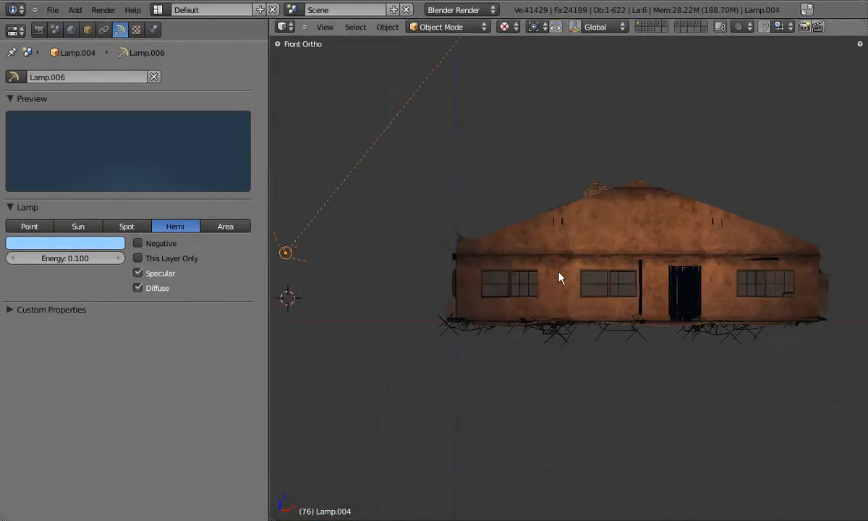
scroll(584, 275, up, 8)
key(KP_5)
middle_drag(599, 296, 625, 311)
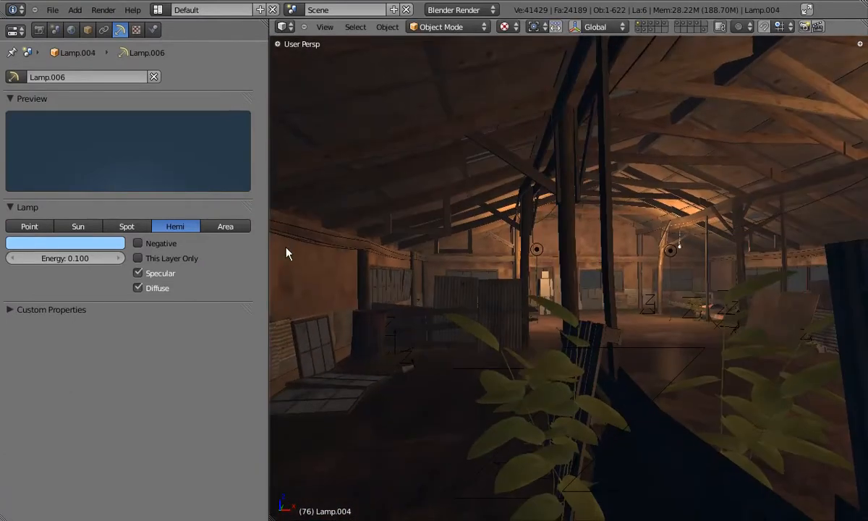
click(75, 258)
text(.25)
key(Return)
- Change the hemi lamp's colour to a paler blue, R 0.62, G 0.81, B 1.00
middle_drag(554, 193, 477, 270)
click(84, 241)
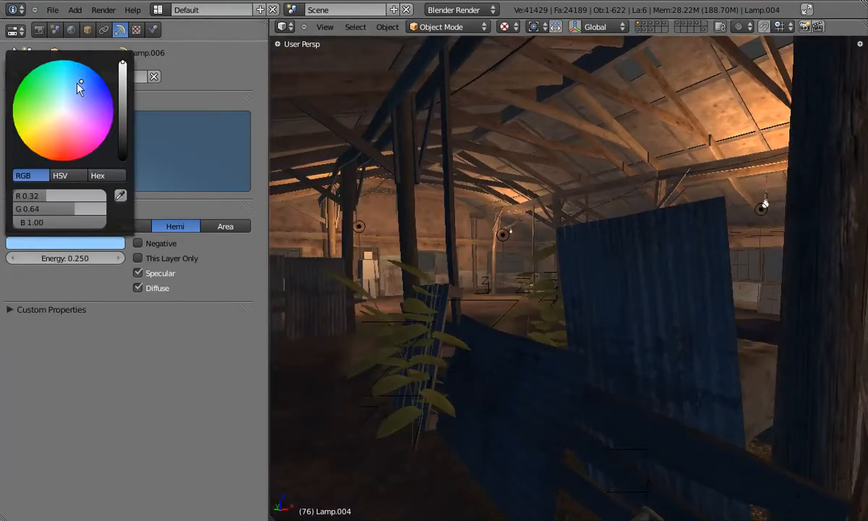
drag(75, 91, 73, 94)
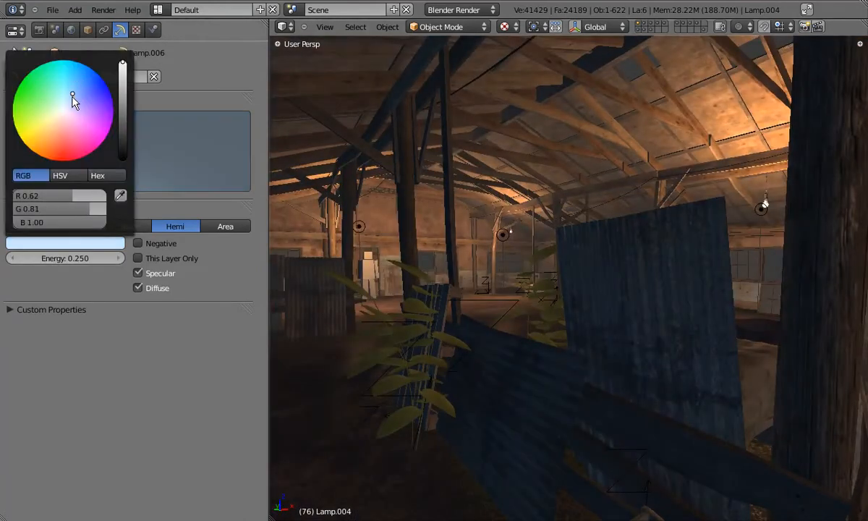
- Enable Z Transparency on the windows material of the window meshes and save the file
middle_drag(645, 262, 370, 268)
right_click(374, 219)
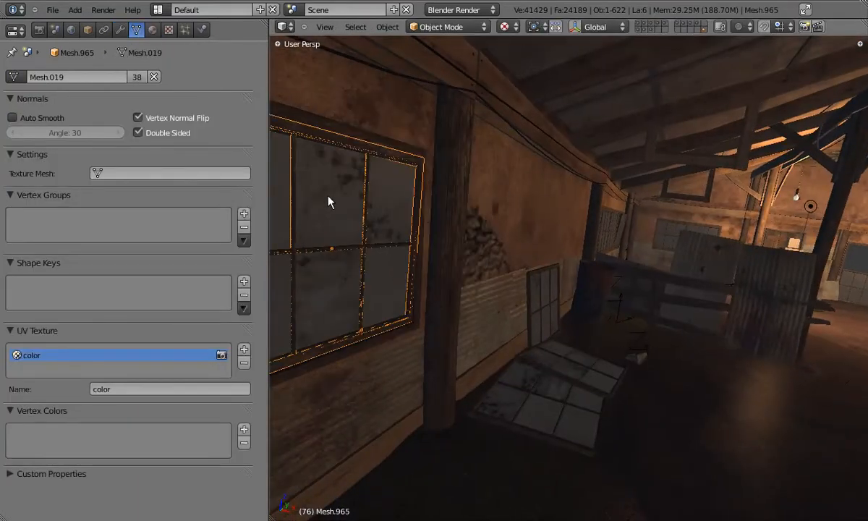
click(687, 27)
right_click(384, 182)
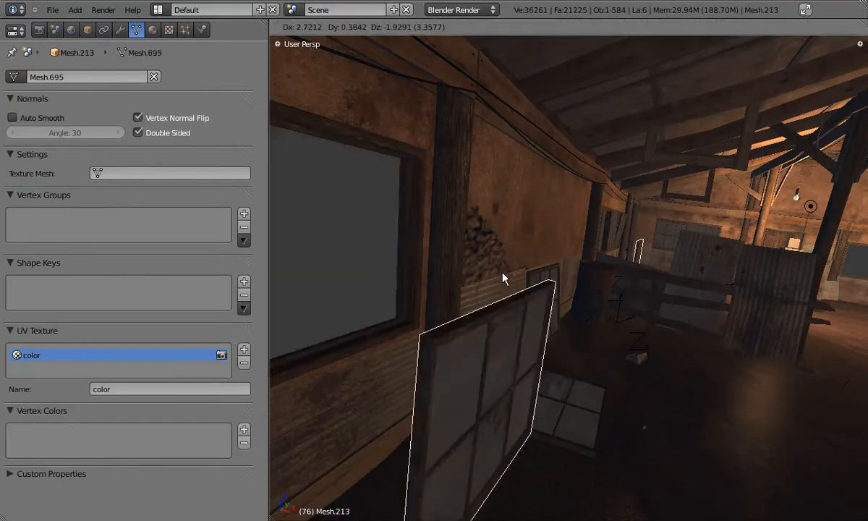
click(152, 30)
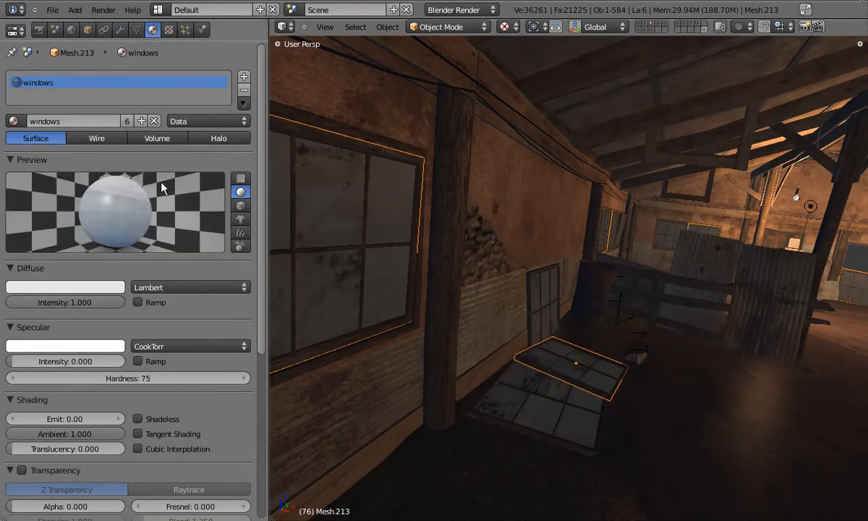
scroll(23, 385, down, 8)
click(22, 216)
mouse_move(492, 332)
middle_down()
mouse_move(414, 299)
mouse_move(547, 298)
mouse_move(452, 308)
mouse_move(533, 273)
middle_up()
middle_drag(594, 246, 577, 257)
key(ctrl+s)
click(581, 257)
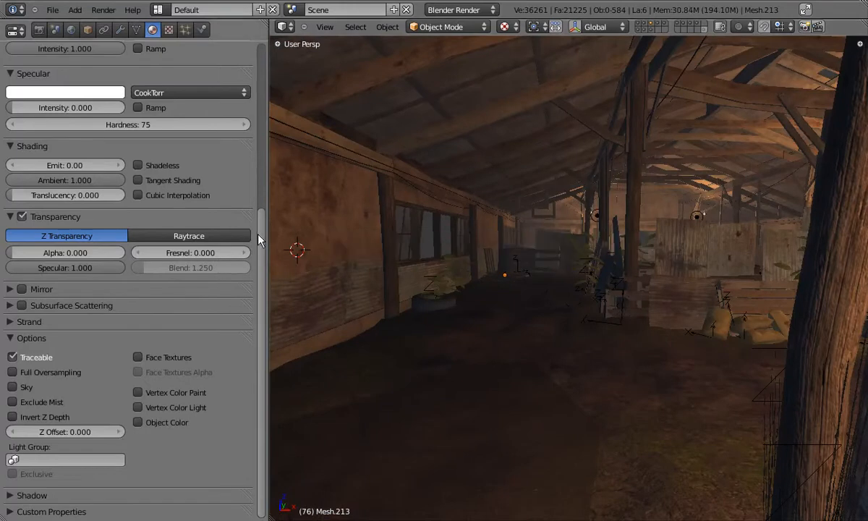
- Widen the 3D view and switch it to solid shading with only layer 11 displayed
drag(266, 232, 150, 232)
click(523, 31)
mouse_move(593, 217)
middle_down()
mouse_move(702, 281)
mouse_move(632, 314)
mouse_move(565, 271)
mouse_move(452, 312)
mouse_move(470, 304)
middle_up()
key(alt+z)
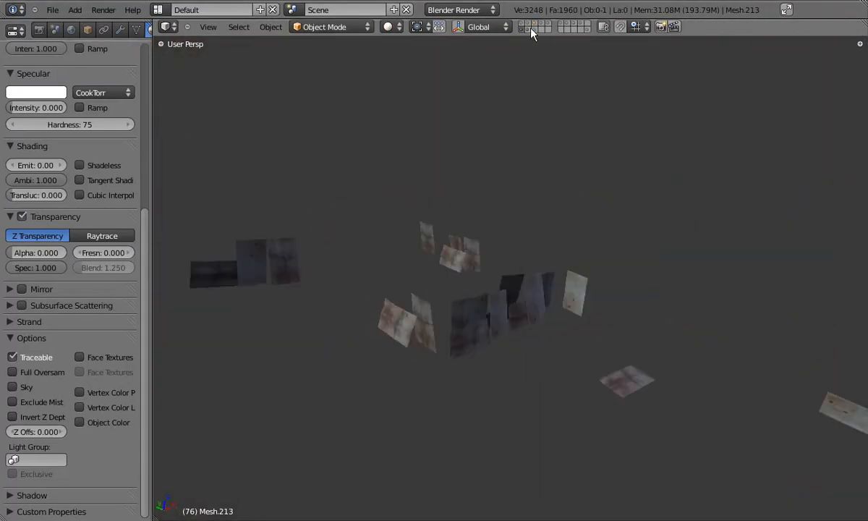
- Examine the scene layers one at a time to see which objects each one holds
click(534, 24)
click(536, 29)
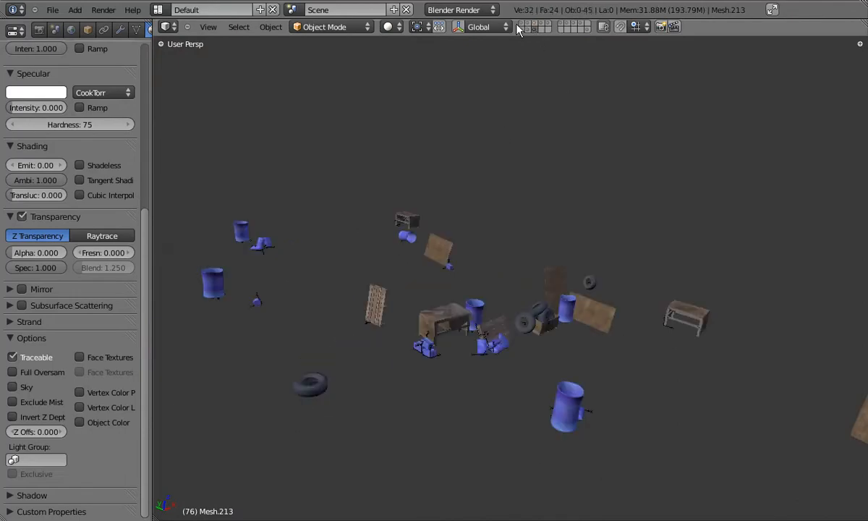
click(530, 26)
click(534, 22)
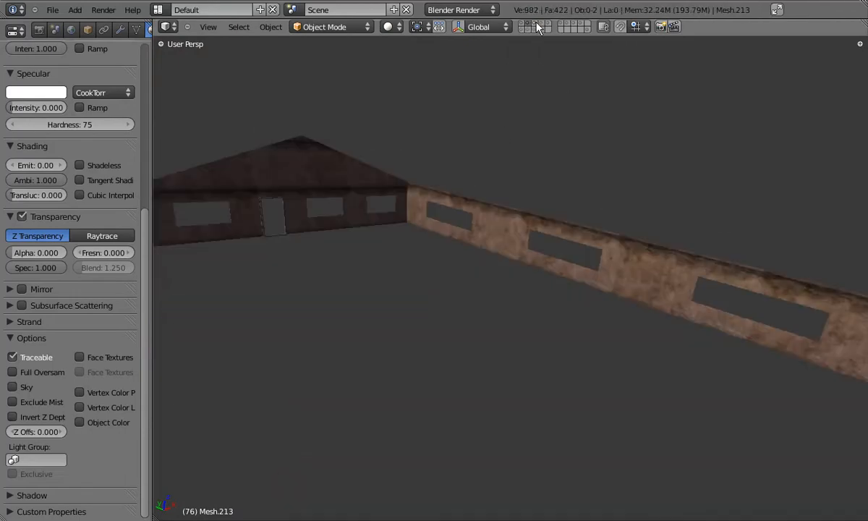
click(523, 22)
key(alt+z)
mouse_move(514, 194)
middle_down()
mouse_move(427, 241)
mouse_move(402, 240)
mouse_move(469, 231)
middle_up()
click(536, 23)
key(shift+z)
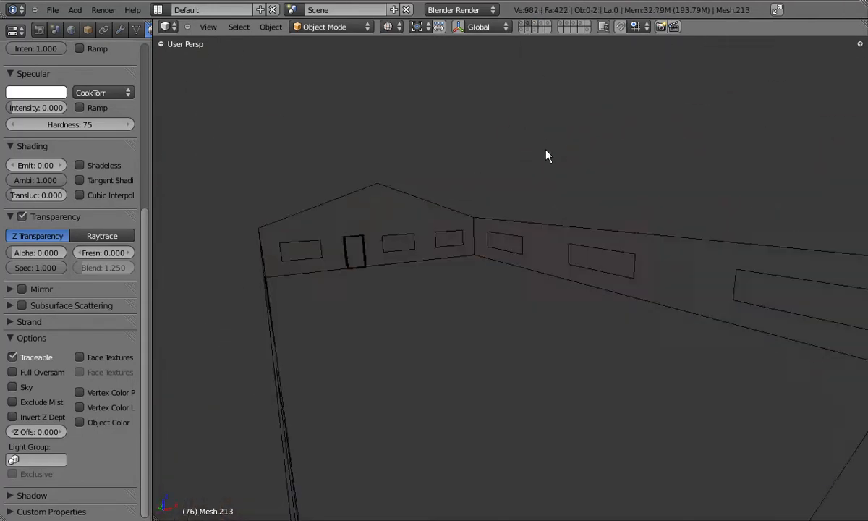
click(537, 26)
click(547, 23)
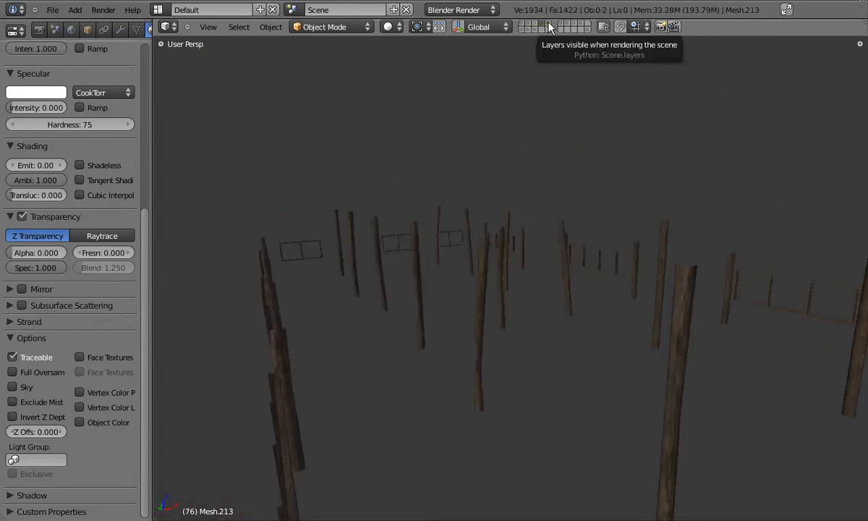
click(548, 28)
scroll(454, 243, up, 4)
middle_drag(454, 243, 572, 249)
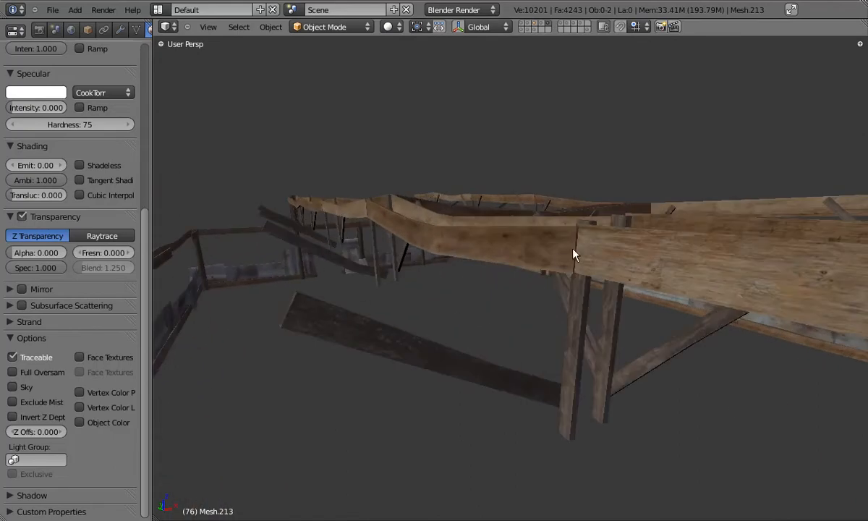
click(569, 26)
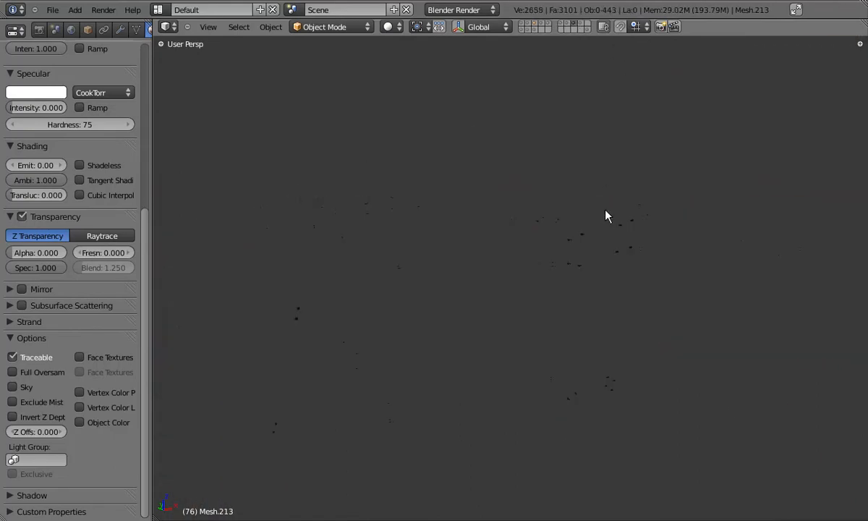
click(543, 24)
- Select the four brick wall patches on layer 1 and move them to a hidden layer
shift+drag(570, 24, 522, 23)
scroll(538, 294, up, 4)
middle_drag(538, 293, 639, 136)
right_click(634, 135)
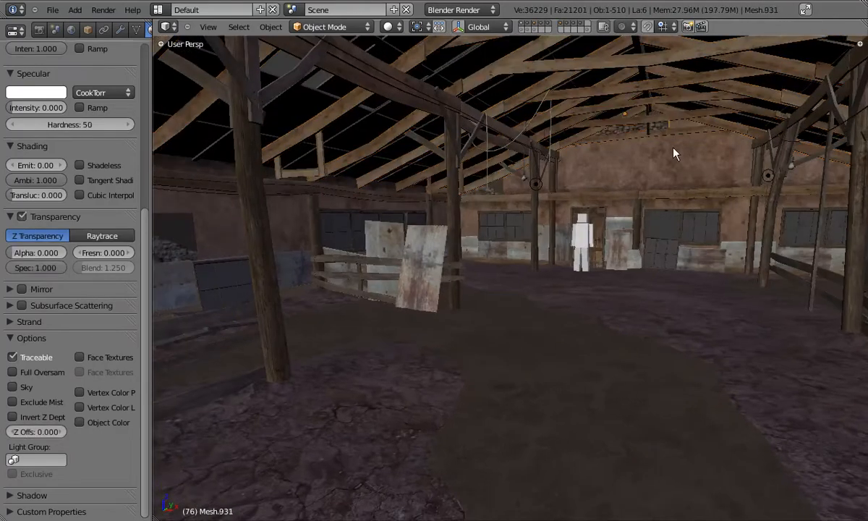
key(m)
click(521, 25)
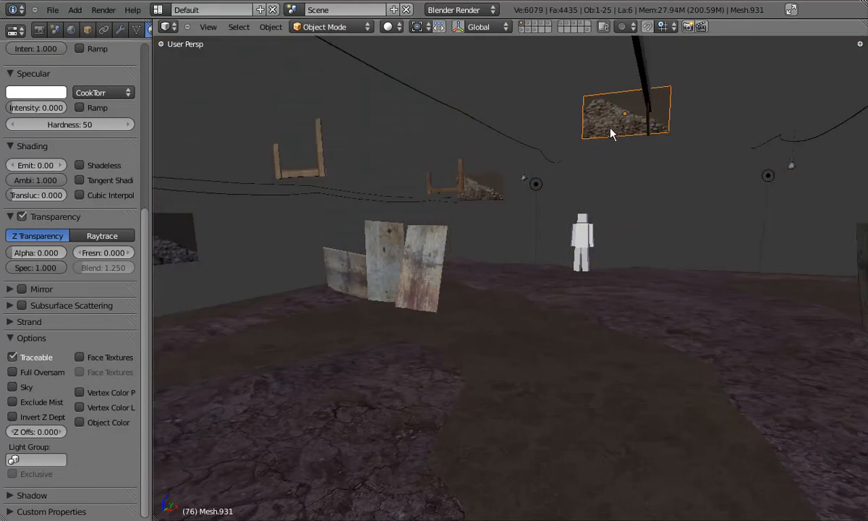
shift+right_click(486, 193)
middle_drag(371, 274, 460, 266)
shift+right_click(337, 249)
middle_drag(406, 348, 436, 161)
middle_drag(417, 239, 548, 213)
key(m)
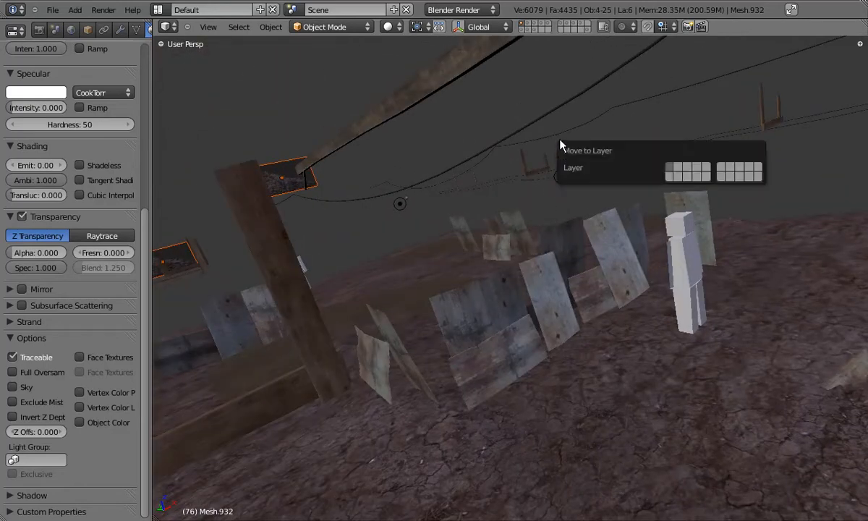
click(700, 177)
- Display the wall, post and beam layers too, and move the semi-transparent dirt path overlay off layer 1
middle_drag(518, 311, 449, 369)
shift+click(533, 22)
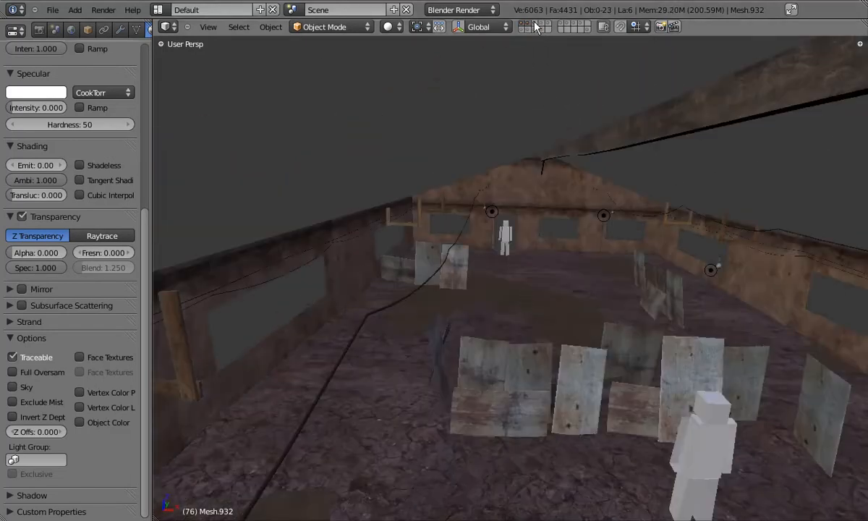
shift+click(542, 23)
shift+click(548, 23)
middle_drag(604, 256, 463, 380)
right_click(388, 440)
key(z)
key(z)
key(g)
key(Escape)
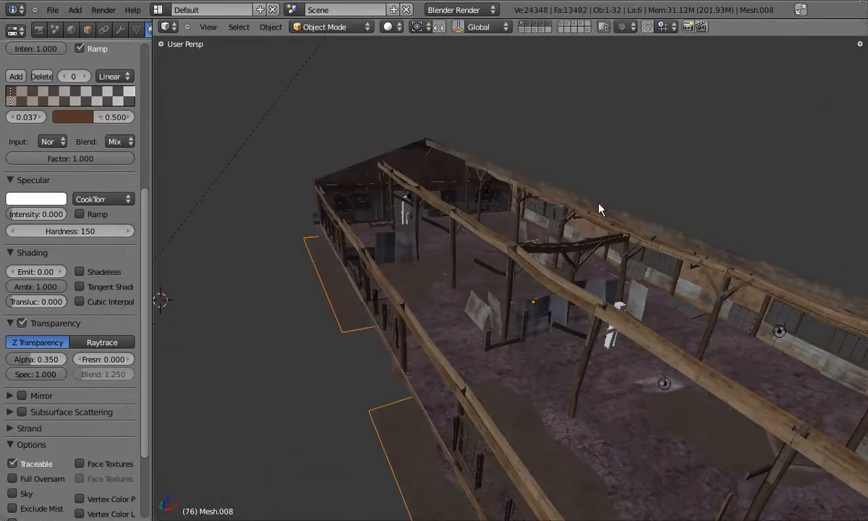
key(m)
click(715, 232)
- Check the individual layers and take the corrugated metal sheets off layer 1
middle_drag(715, 231, 422, 403)
click(526, 29)
click(522, 24)
shift+click(526, 23)
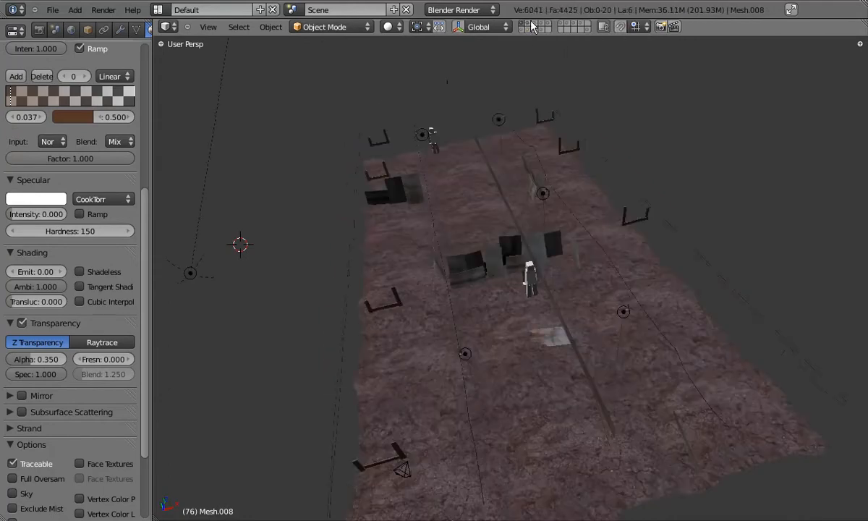
shift+click(534, 24)
shift+click(541, 23)
click(521, 29)
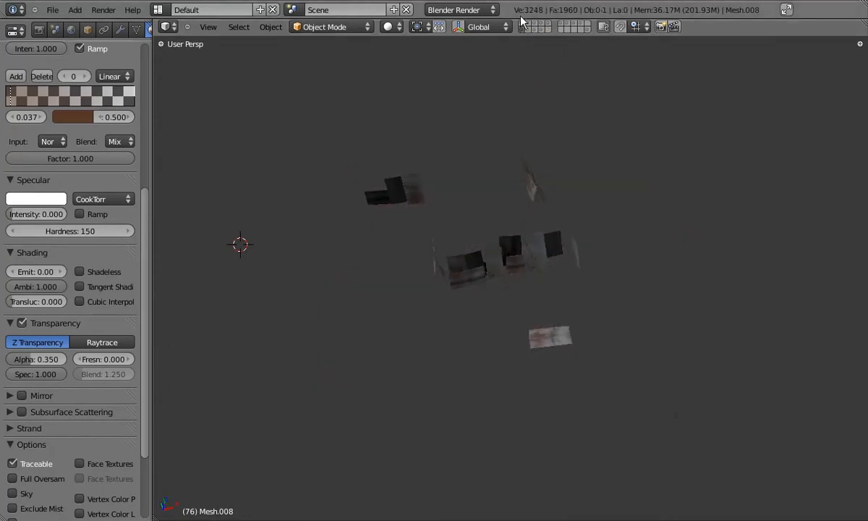
click(521, 23)
middle_drag(544, 300, 610, 266)
right_click(454, 293)
key(m)
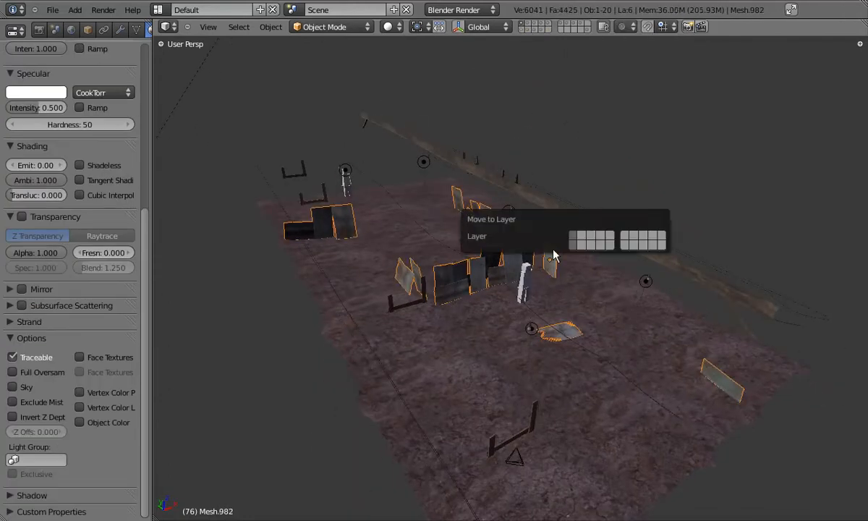
key(2)
- Turn on the building's wall, post, beam and roof layers alongside the ground layer
shift+click(528, 24)
shift+click(535, 24)
shift+click(537, 24)
shift+click(536, 24)
shift+click(548, 24)
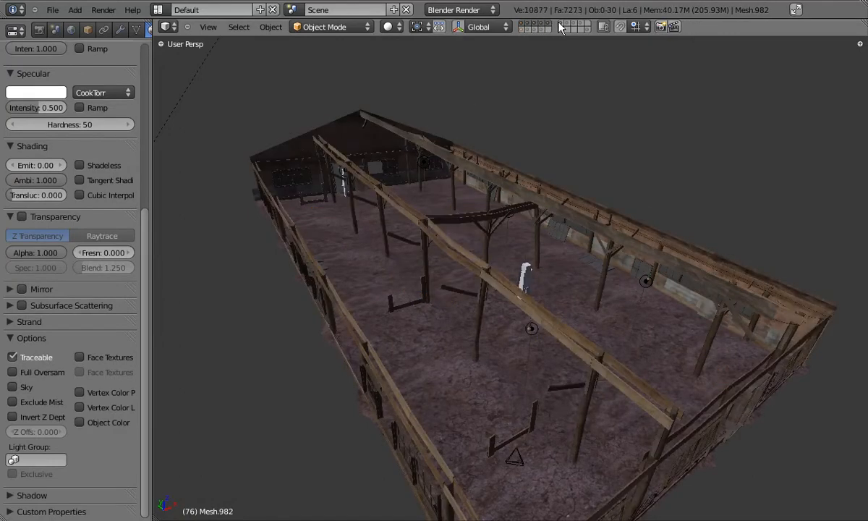
shift+click(561, 23)
scroll(457, 233, up, 10)
middle_drag(455, 250, 519, 250)
shift+click(568, 23)
shift+click(575, 23)
- Select all of the ground mesh in Edit Mode and open a UV/Image Editor beside the 3D view
right_click(439, 264)
key(Tab)
key(a)
drag(864, 32, 634, 36)
click(136, 34)
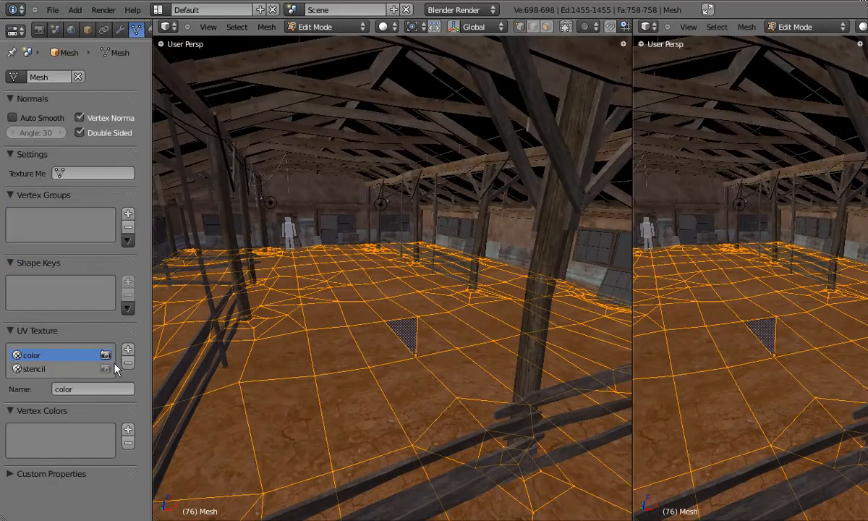
click(647, 27)
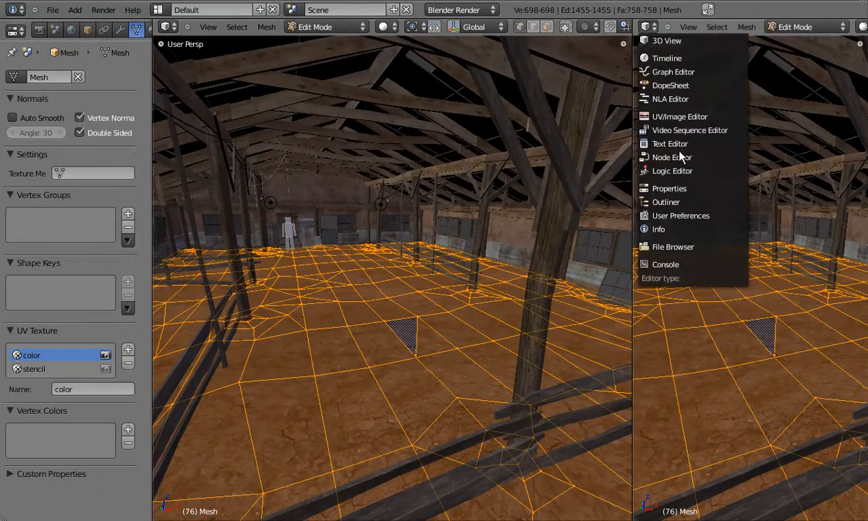
click(669, 114)
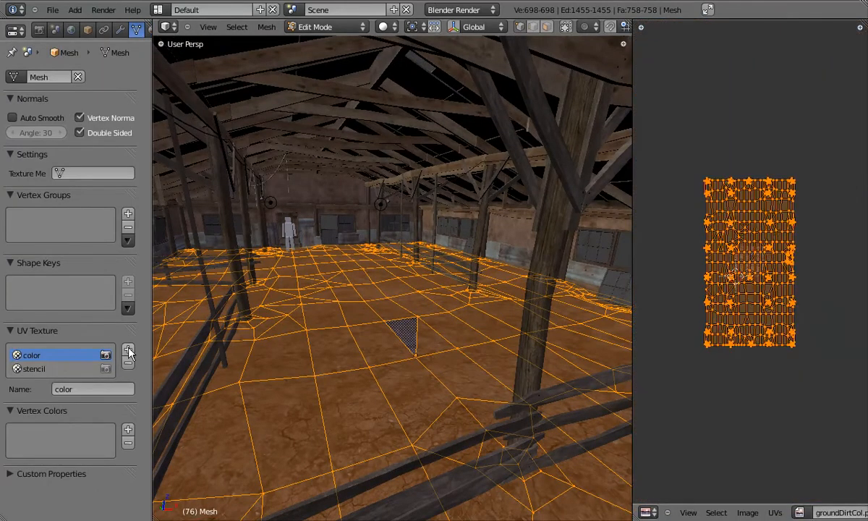
- Add a UV texture named light to the ground mesh and unwrap it from the top view with Project from View (Bounds)
click(128, 350)
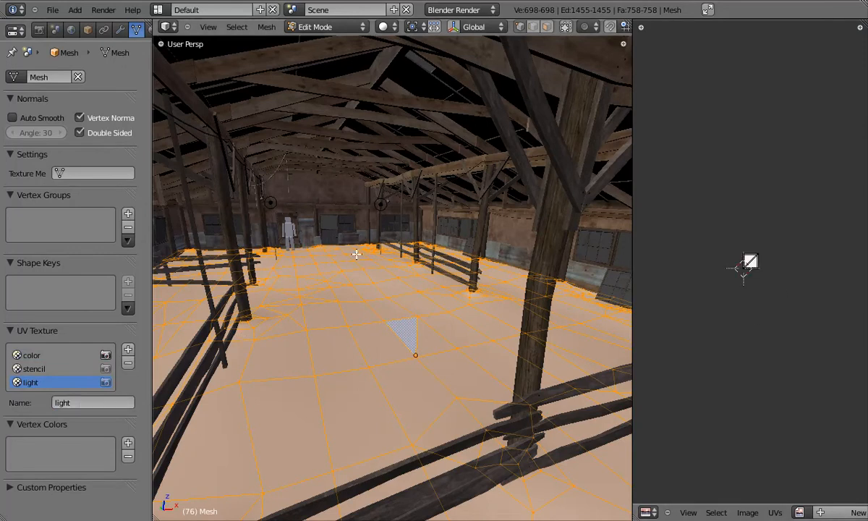
key(KP_7)
key(KP_5)
scroll(357, 253, down, 2)
shift+middle_drag(383, 278, 390, 191)
key(u)
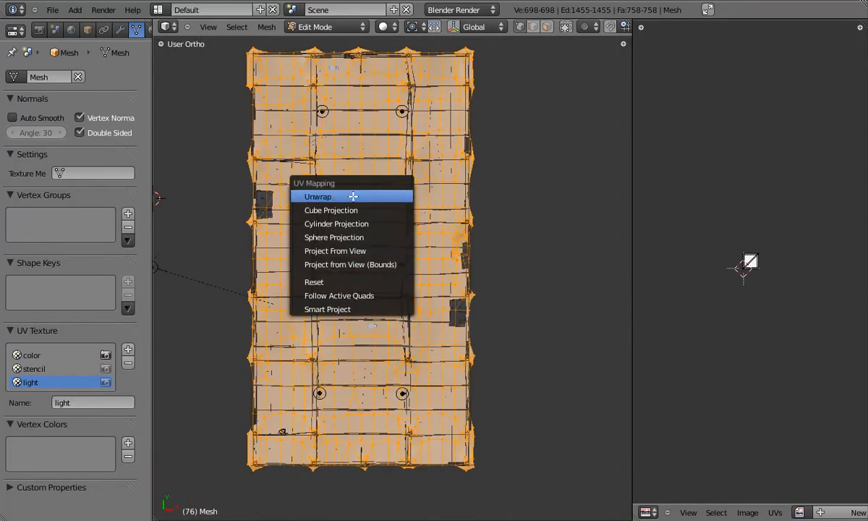
click(351, 264)
scroll(752, 263, up, 8)
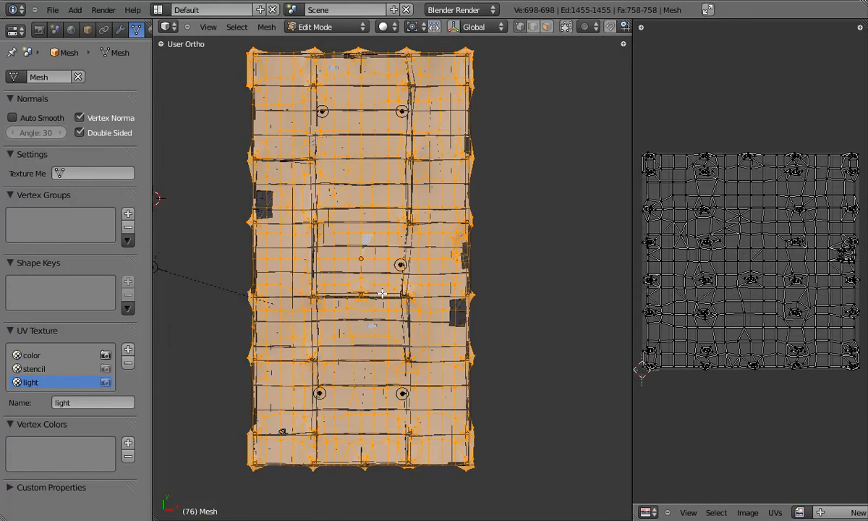
middle_drag(376, 304, 369, 155)
key(KP_5)
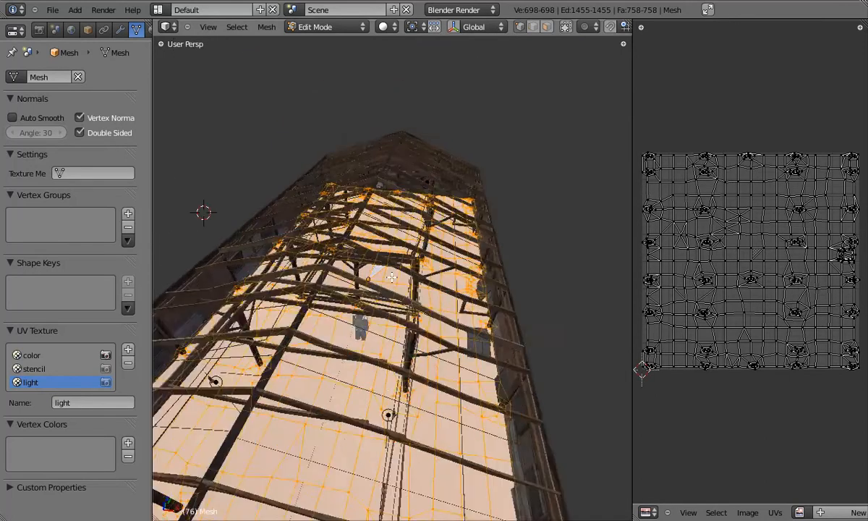
scroll(382, 282, up, 3)
middle_drag(371, 331, 438, 275)
key(Tab)
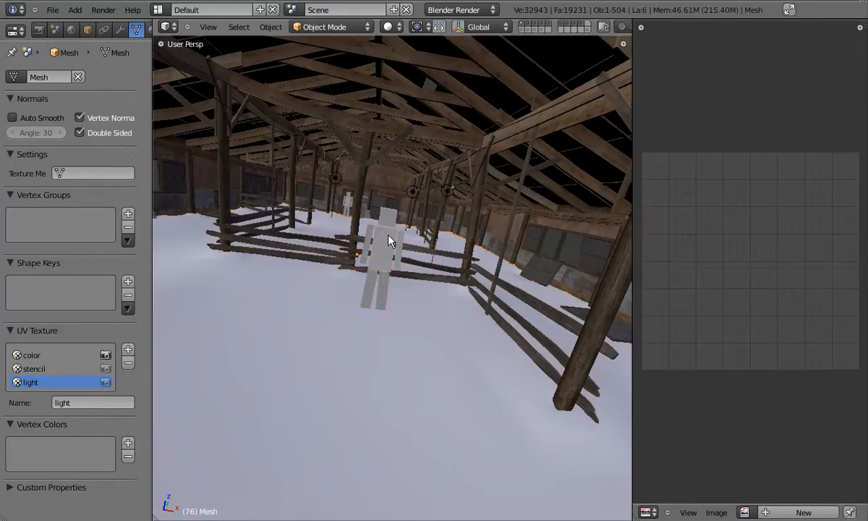
- Move the two blocky human figures to a hidden layer and return the 3D view to textured shading
right_click(385, 252)
middle_drag(386, 257, 330, 204)
shift+right_click(333, 204)
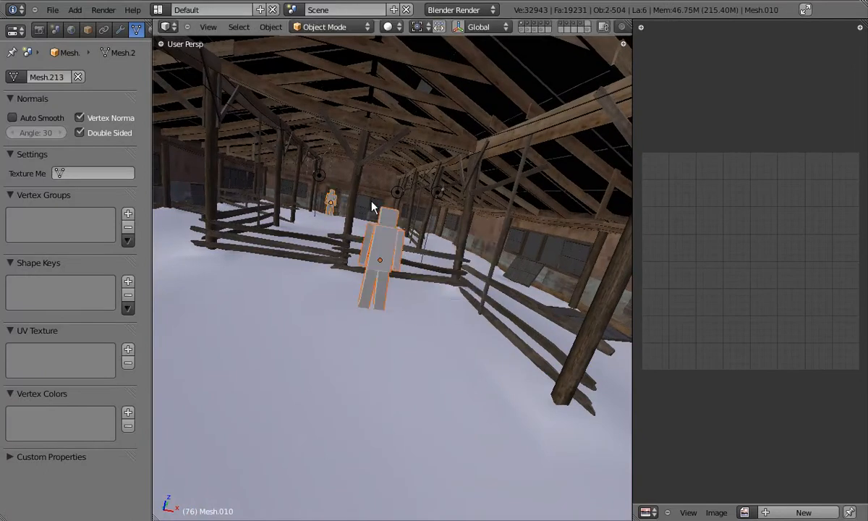
key(m)
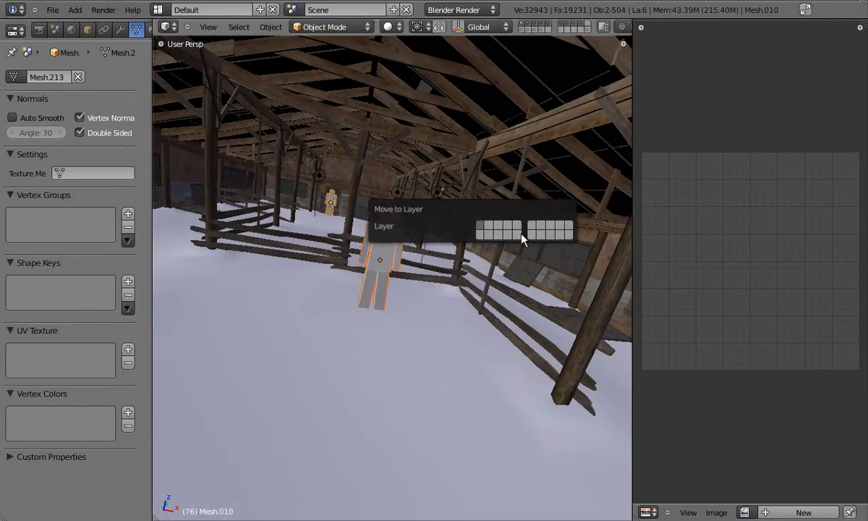
click(562, 234)
middle_drag(469, 319, 533, 329)
key(shift+z)
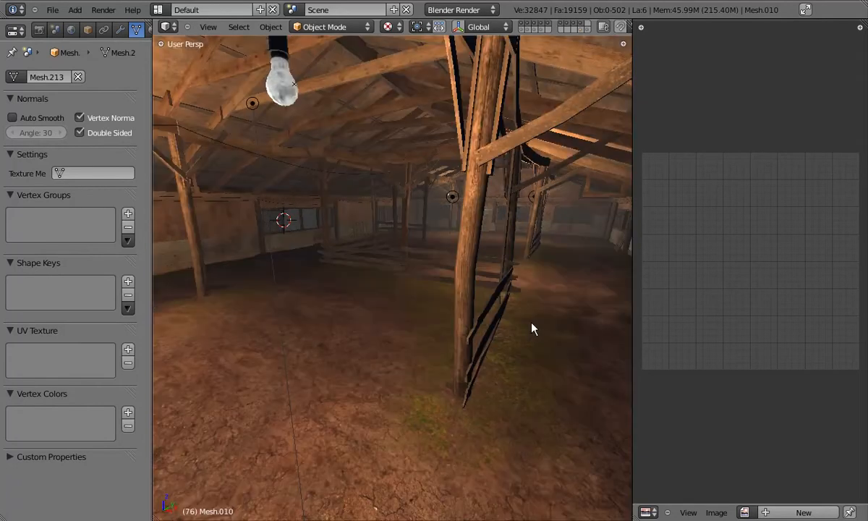
- Select the ground mesh and check its light UV layout in Edit Mode
right_click(554, 334)
key(Tab)
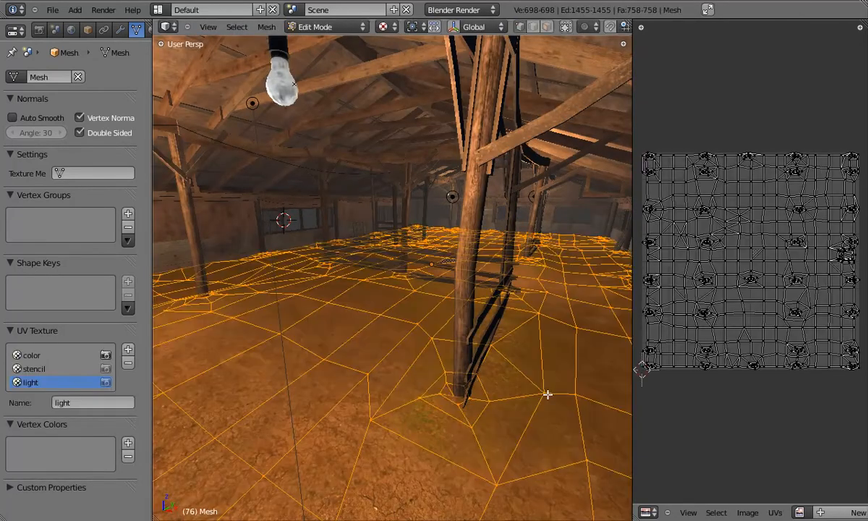
key(Tab)
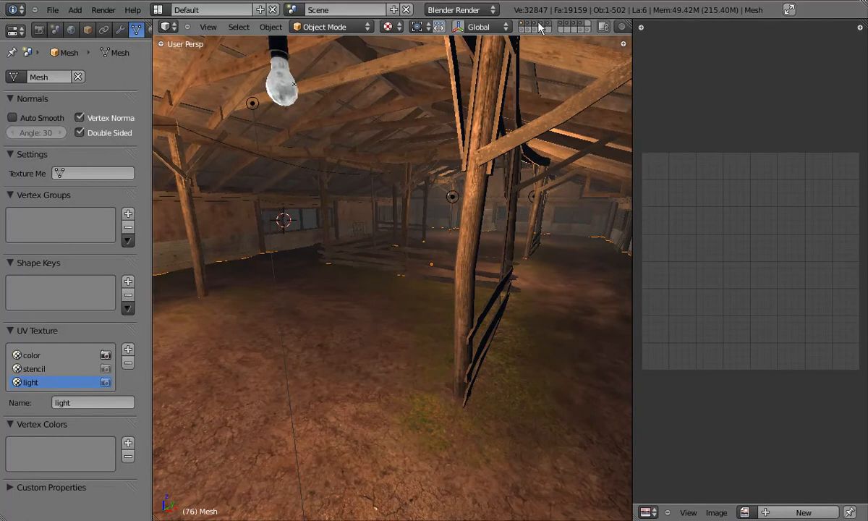
- Turn on the layers holding the corrugated panels, barrels, sacks, tires and other props alongside the building and ground
shift+click(527, 28)
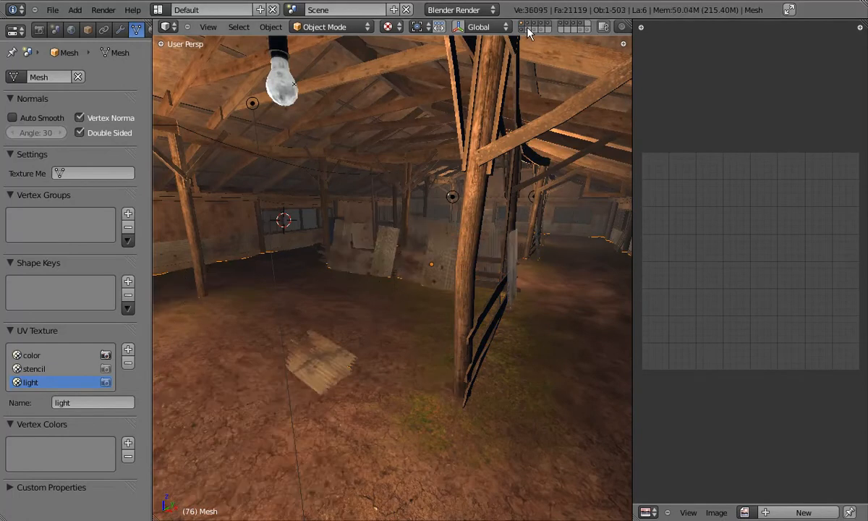
shift+click(539, 28)
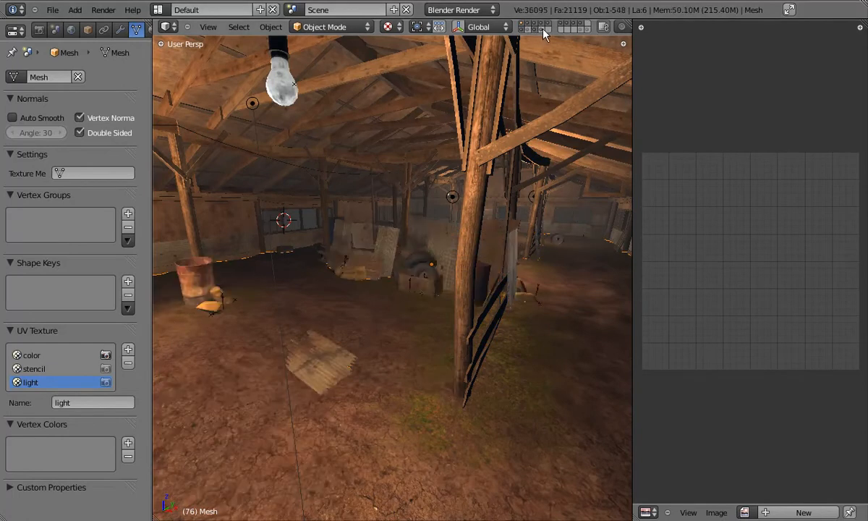
middle_drag(389, 297, 547, 111)
shift+click(542, 29)
shift+click(542, 29)
shift+click(543, 30)
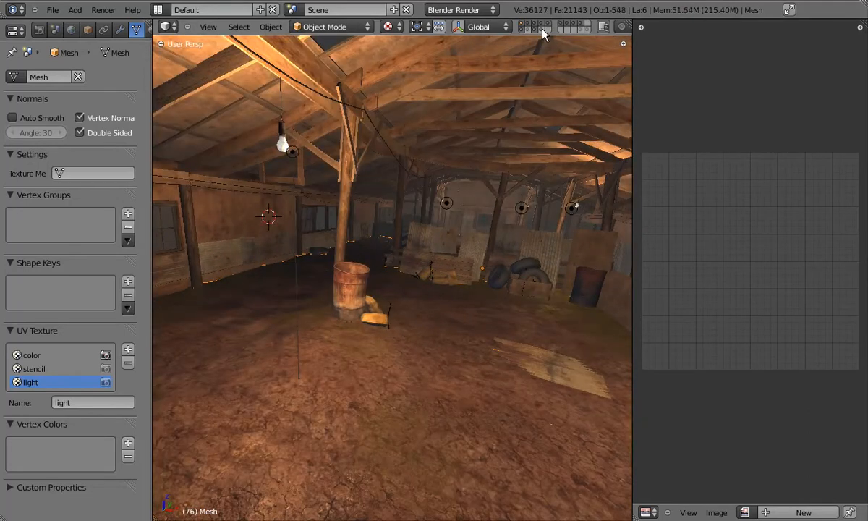
shift+click(542, 29)
- Save the scene over warehouse20.blend
middle_drag(439, 338, 440, 288)
key(g)
key(Escape)
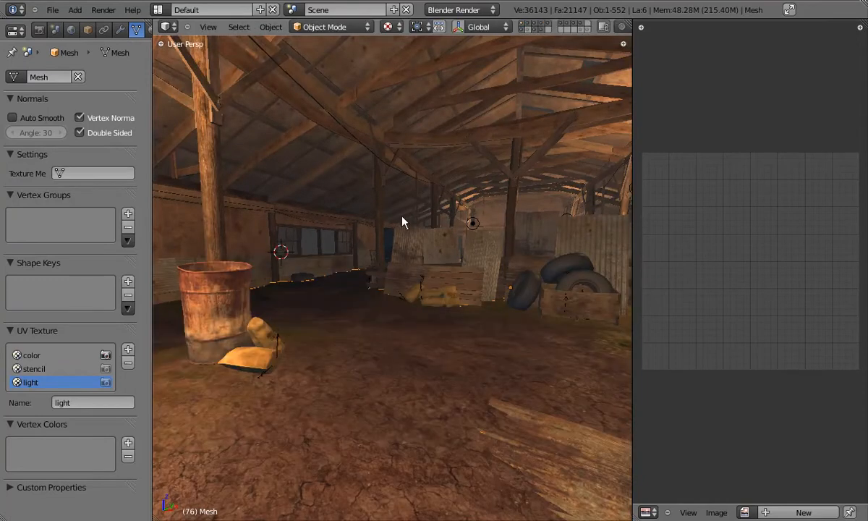
key(ctrl+s)
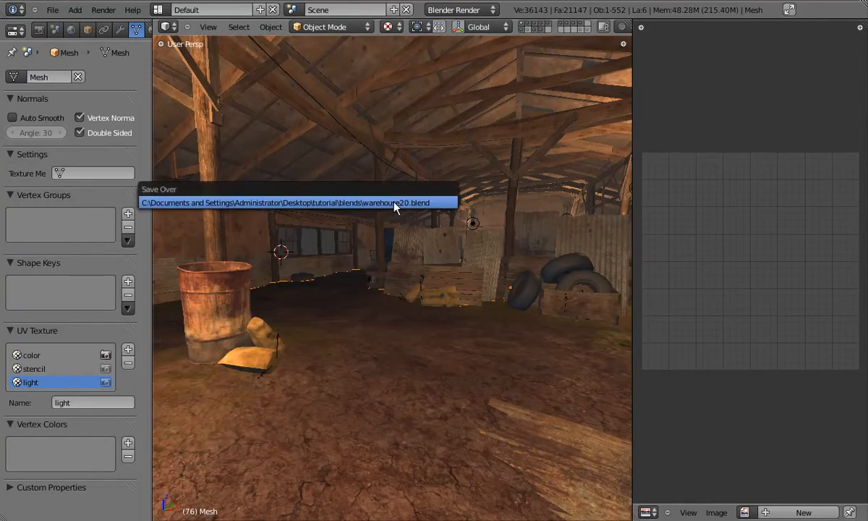
click(394, 202)
- Widen the properties editor, set the bake mode to Ambient Occlusion and review the world's ambient occlusion and gather settings
drag(151, 49, 214, 51)
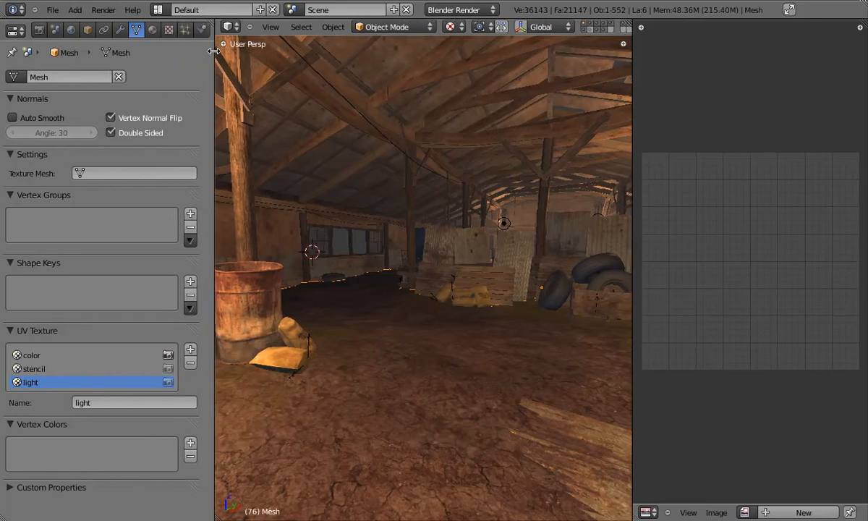
click(40, 29)
scroll(195, 395, down, 6)
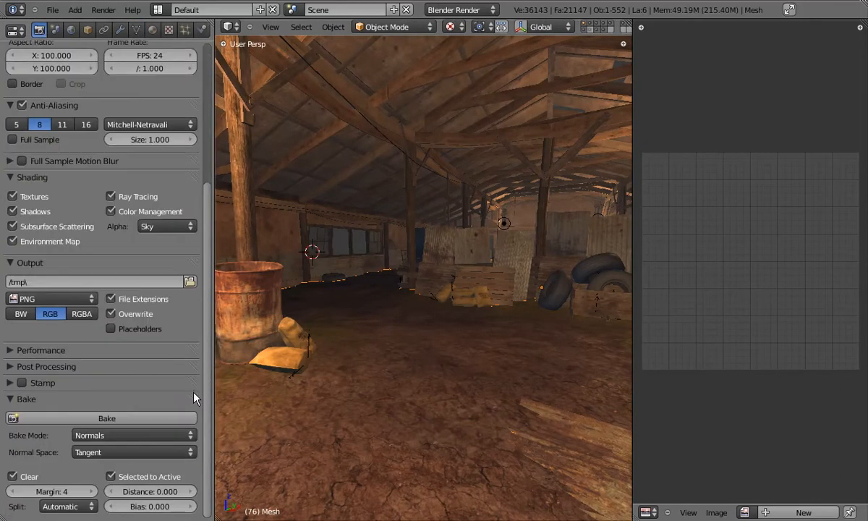
click(98, 436)
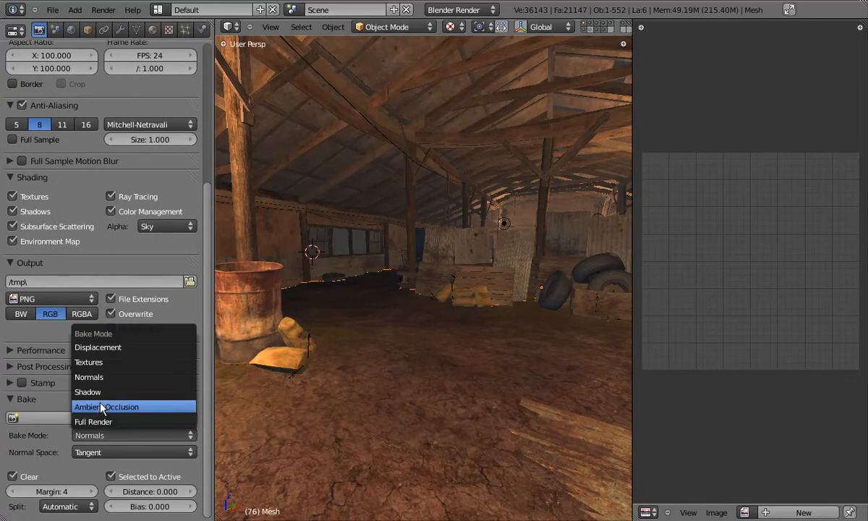
click(102, 408)
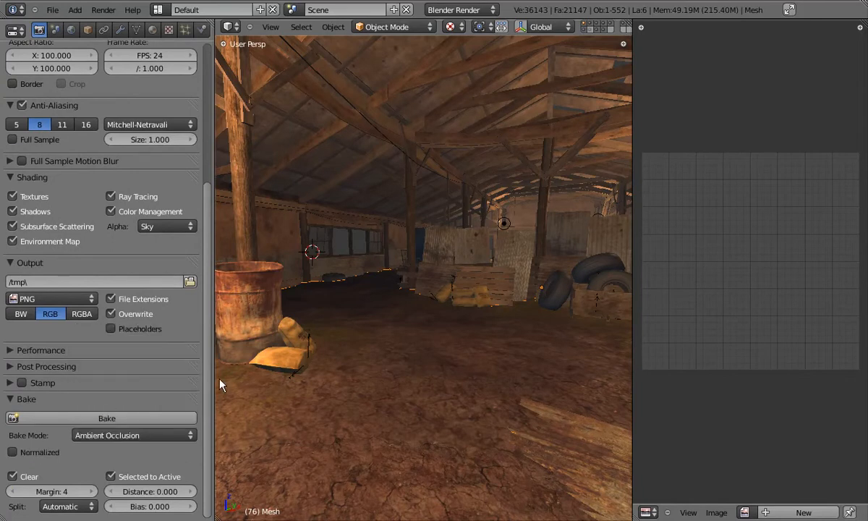
click(70, 29)
scroll(120, 402, down, 3)
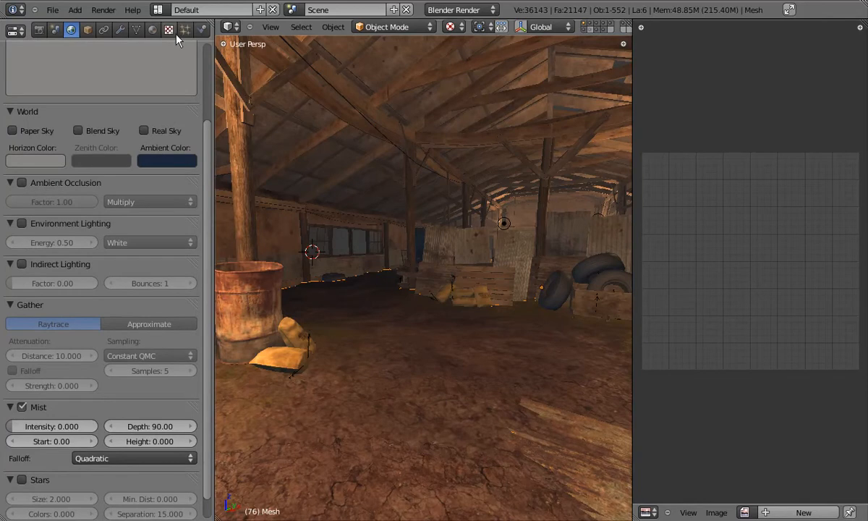
- Enable Normalized for the ambient occlusion bake, set its margin to 6 and turn off Selected to Active
click(38, 30)
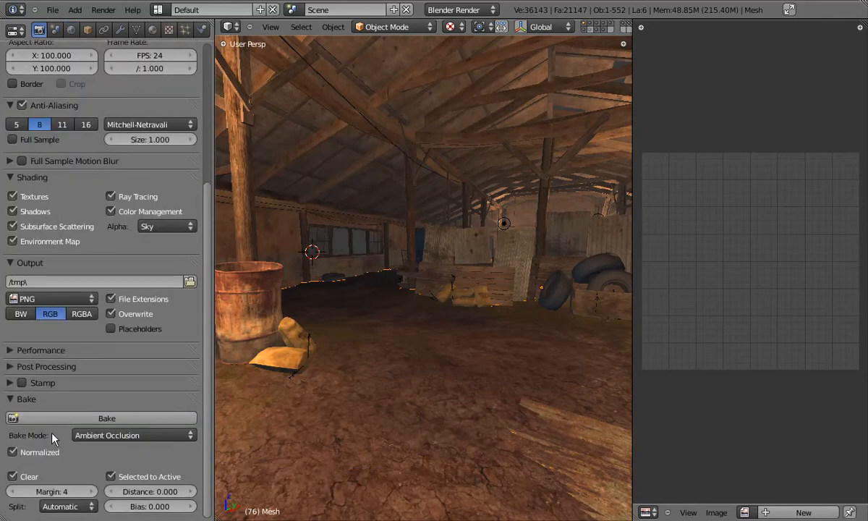
click(88, 492)
click(87, 491)
click(111, 477)
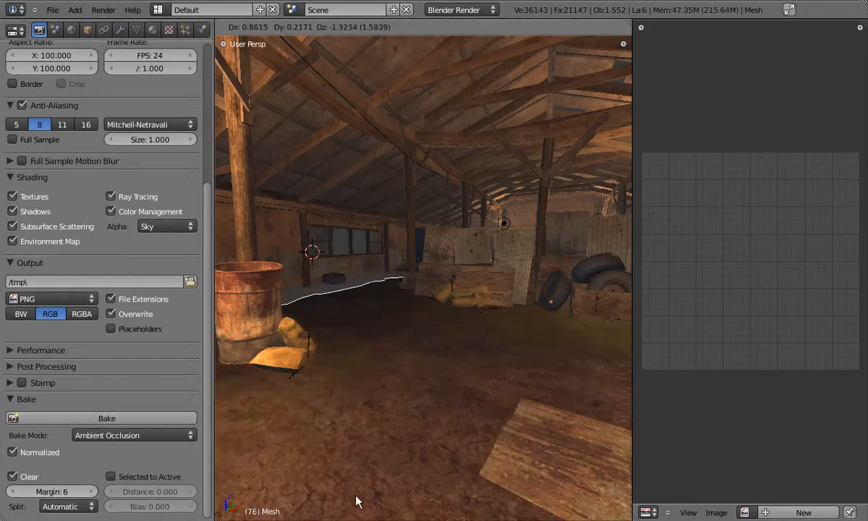
click(88, 506)
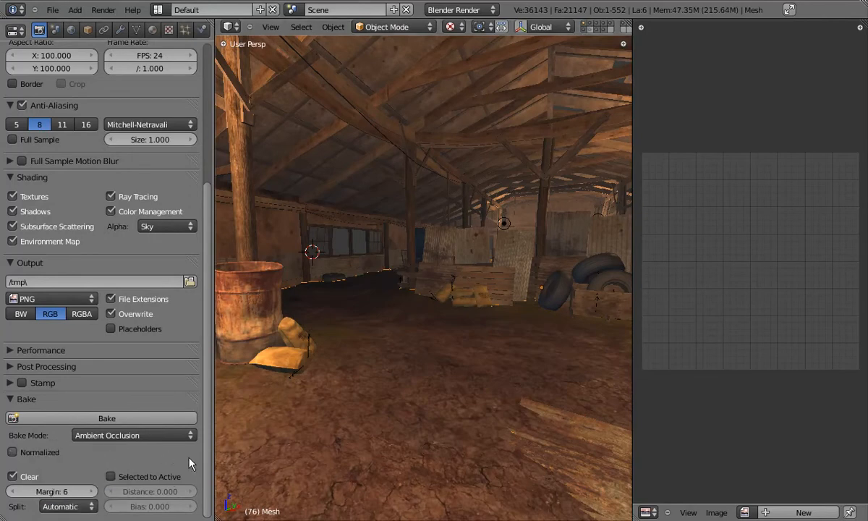
click(28, 452)
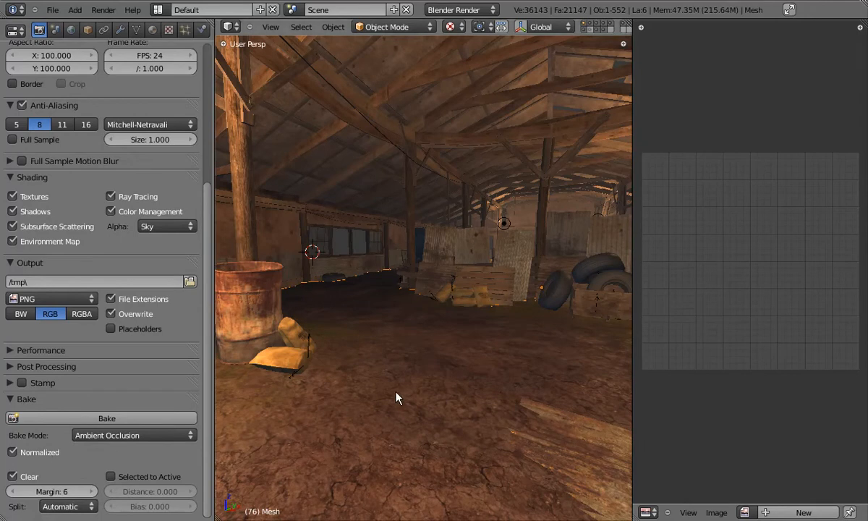
- Create a new black 2048 x 2048 image for the ground mesh's light UV layout in Edit Mode
key(Tab)
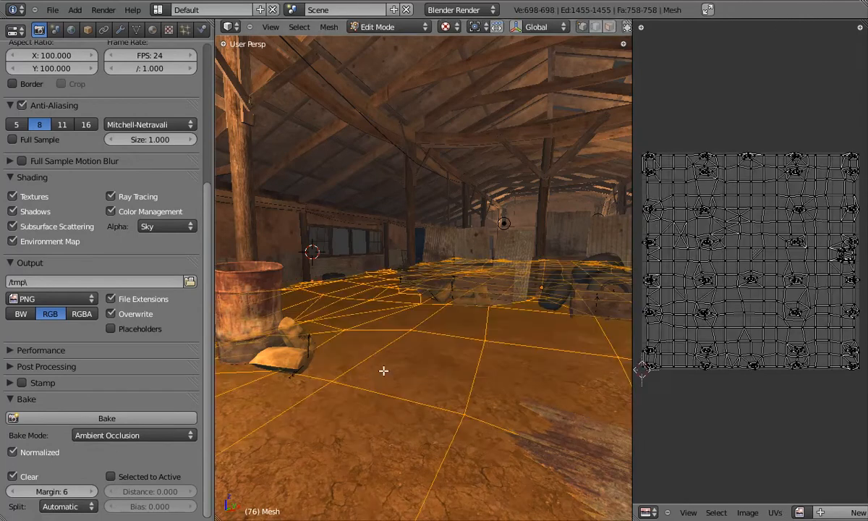
click(747, 512)
click(752, 500)
click(797, 420)
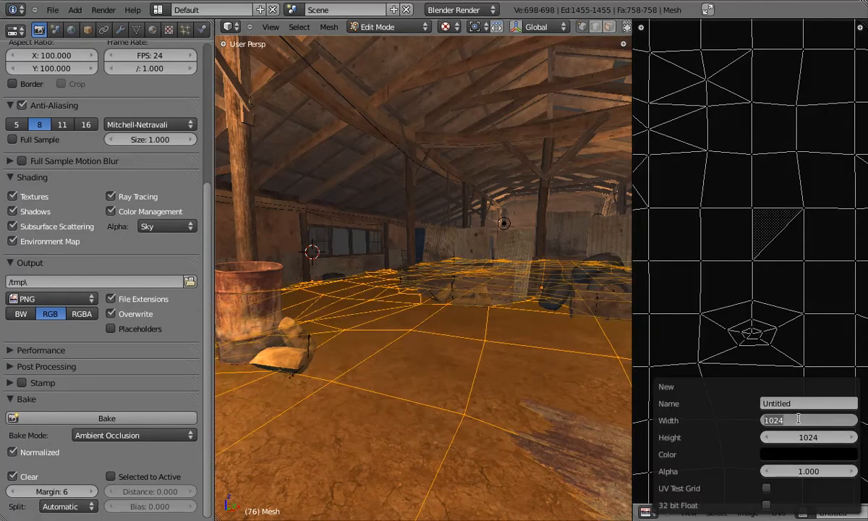
text(2048)
key(Return)
click(810, 436)
text(20)
key(Return)
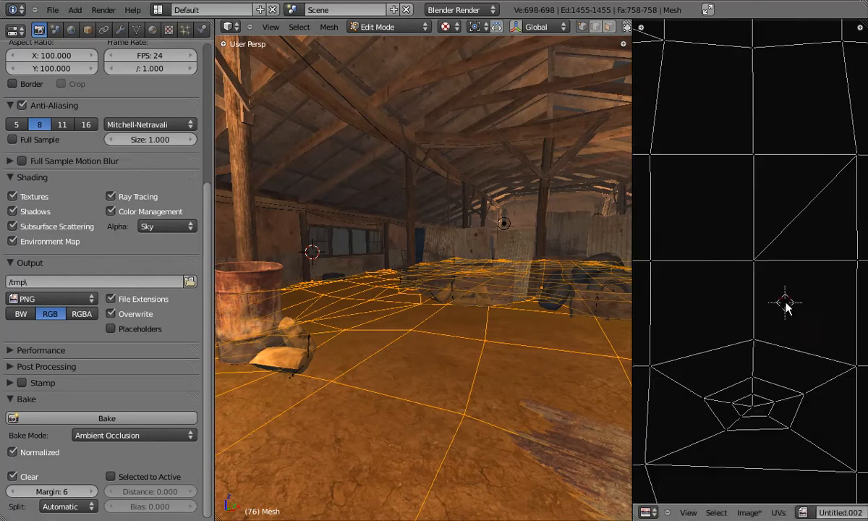
scroll(785, 306, down, 9)
scroll(781, 306, up, 1)
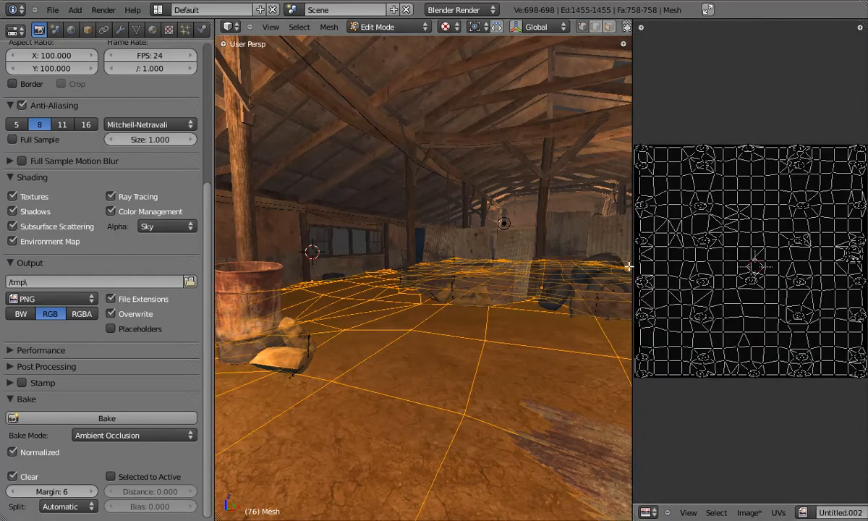
- Widen the image editor, bake the ground's ambient occlusion into the new image and inspect the baked shadows up close
drag(634, 264, 516, 247)
middle_drag(512, 247, 433, 299)
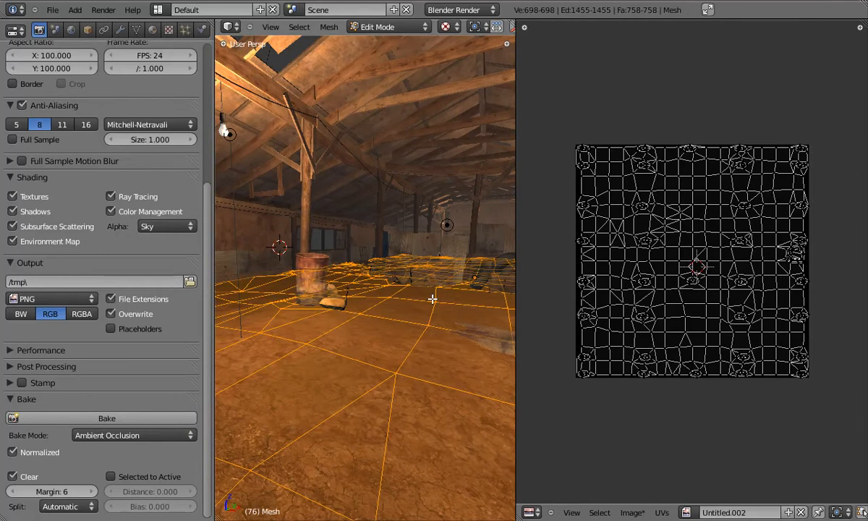
click(99, 419)
click(102, 419)
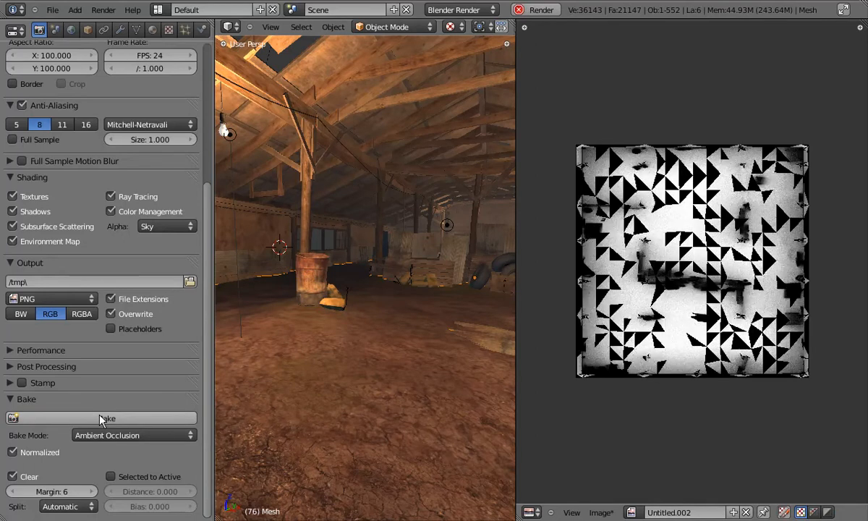
scroll(705, 266, up, 2)
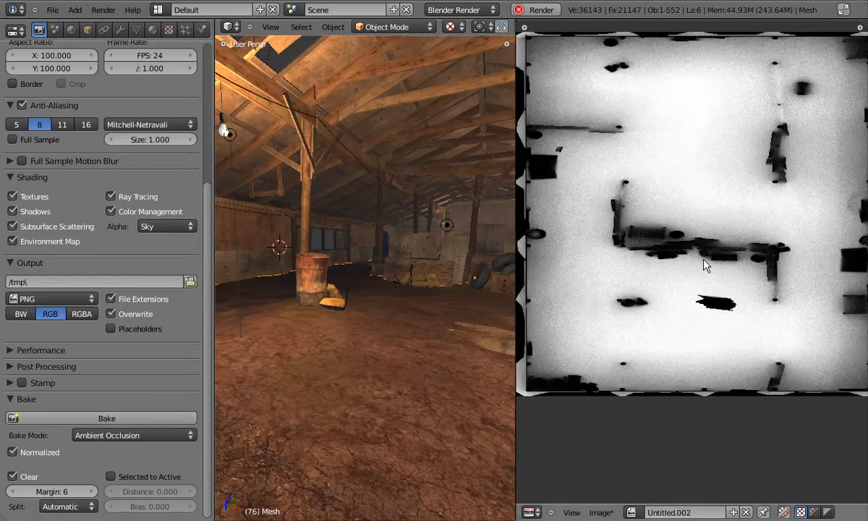
scroll(704, 260, up, 6)
scroll(704, 260, up, 1)
middle_drag(704, 260, 862, 281)
scroll(631, 264, down, 2)
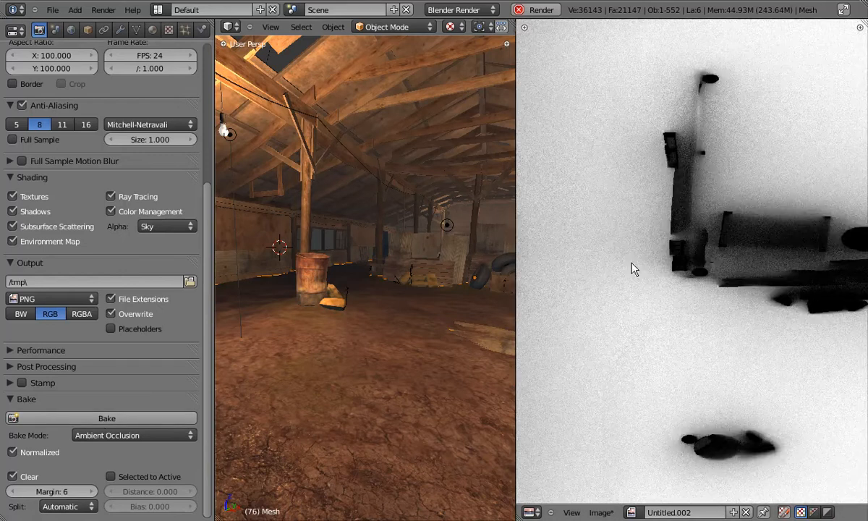
scroll(682, 250, down, 4)
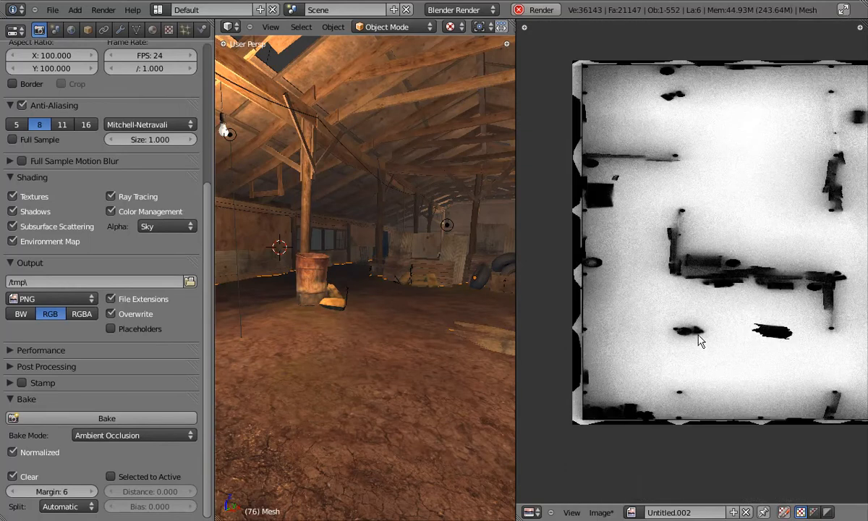
- Save the baked image as floorAO.png in the tutorial's textures folder
click(603, 513)
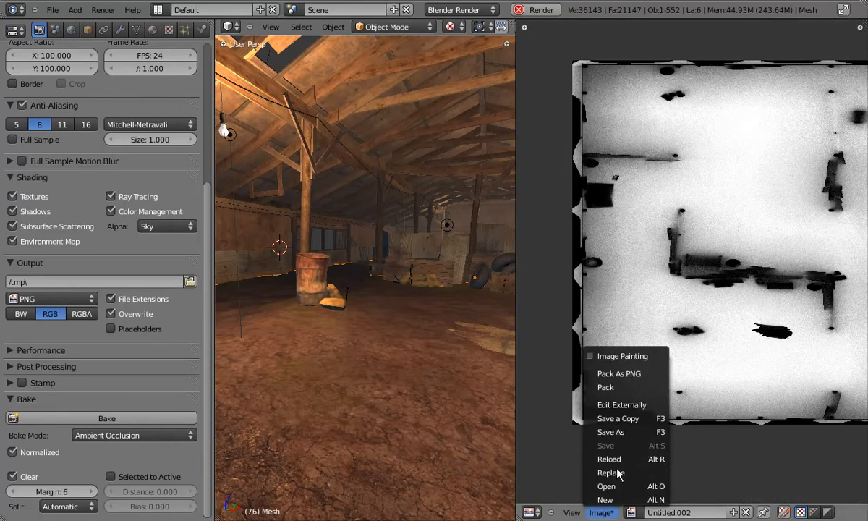
click(622, 433)
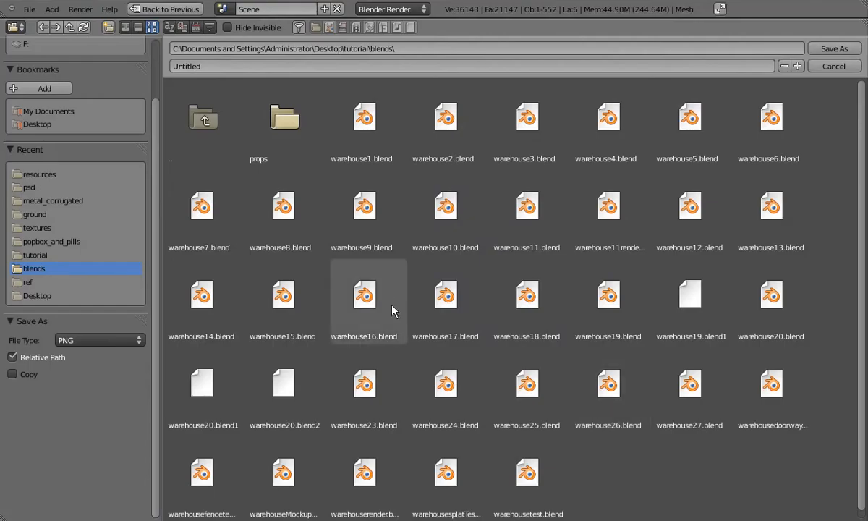
click(199, 159)
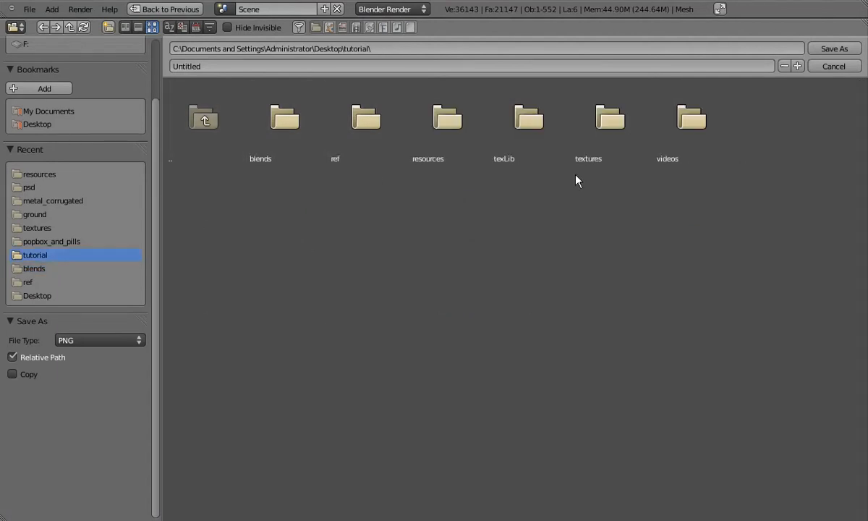
click(608, 160)
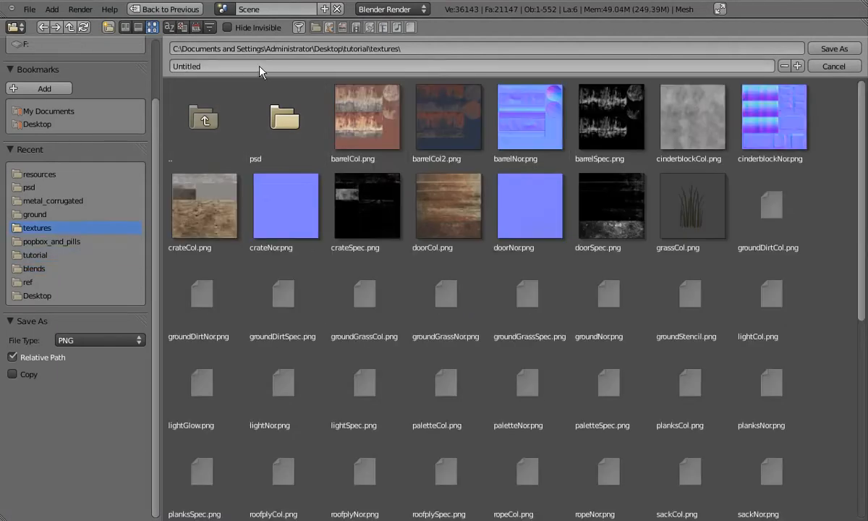
click(258, 66)
text(floo)
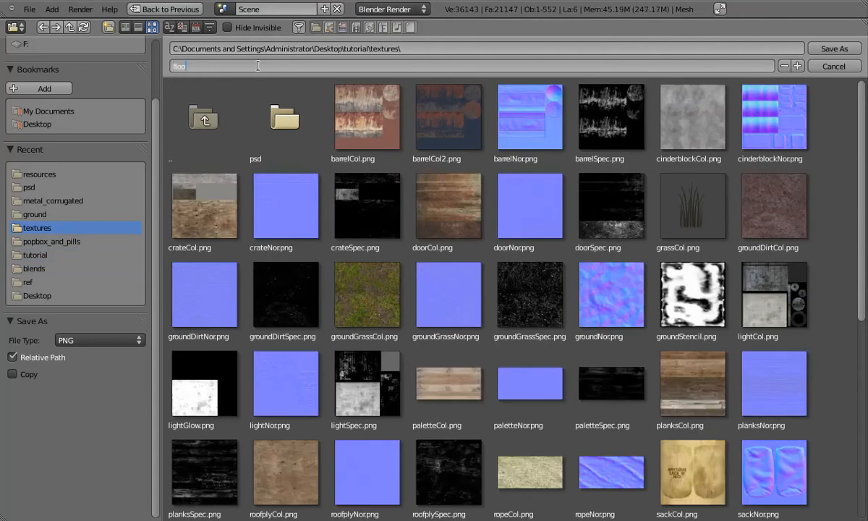
text(rAO.png)
key(Return)
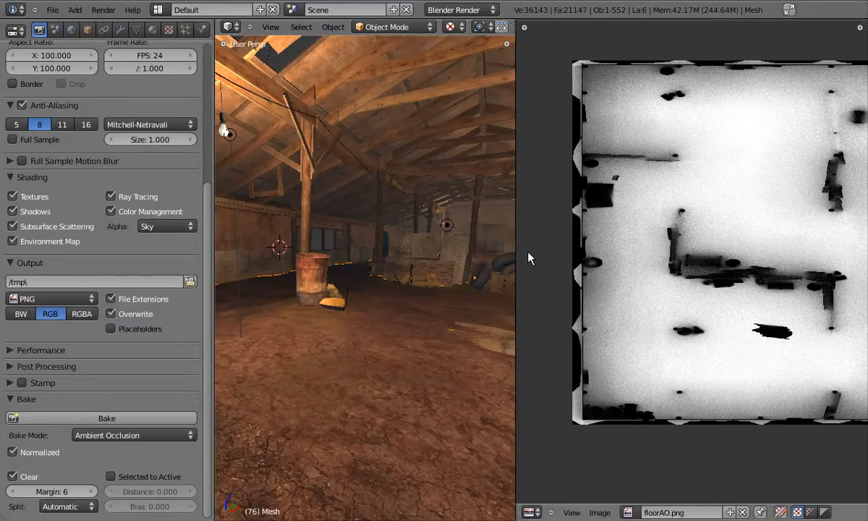
- Widen the 3D view and add a new texture to the ground material in the free slot below groundNor
drag(515, 255, 796, 255)
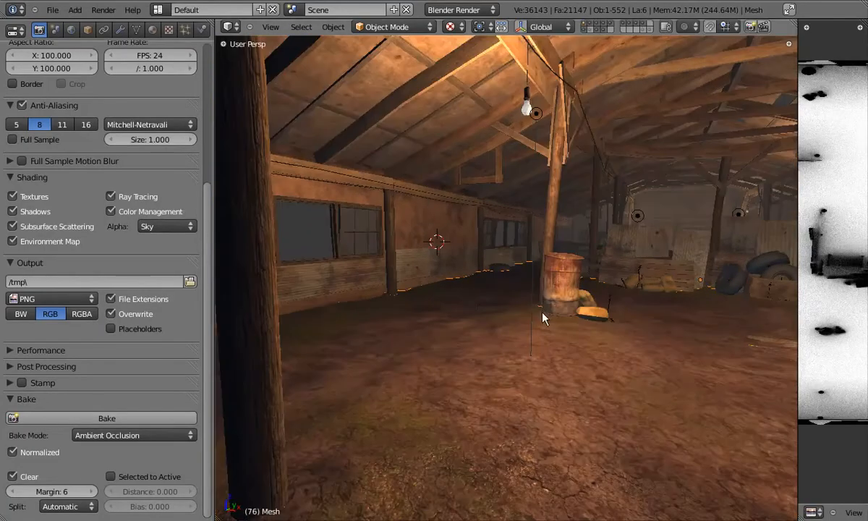
middle_drag(460, 310, 480, 295)
scroll(480, 295, up, 2)
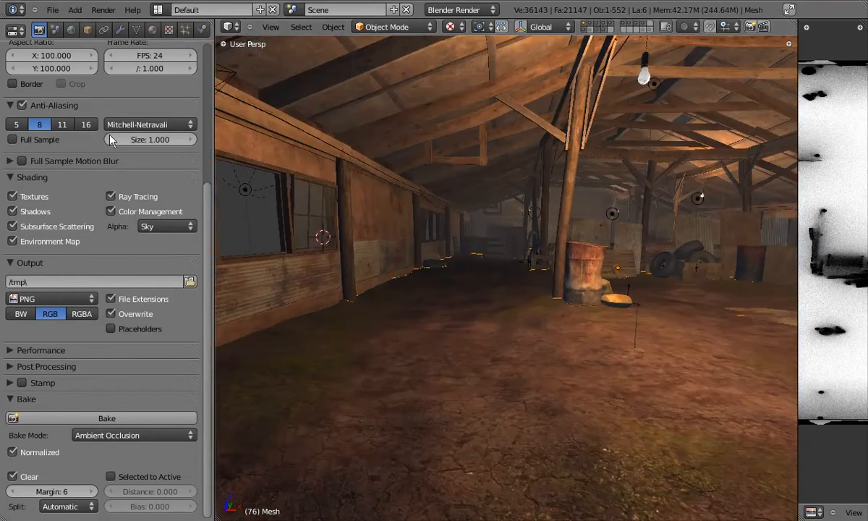
click(151, 29)
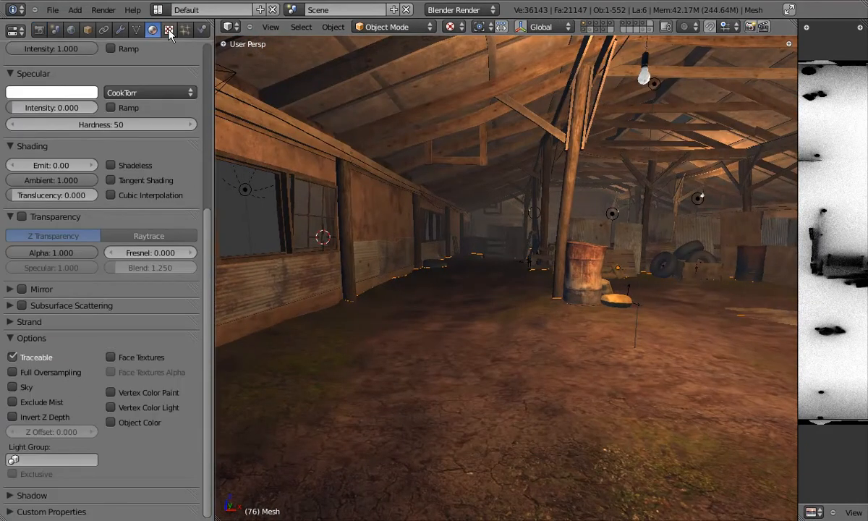
click(168, 30)
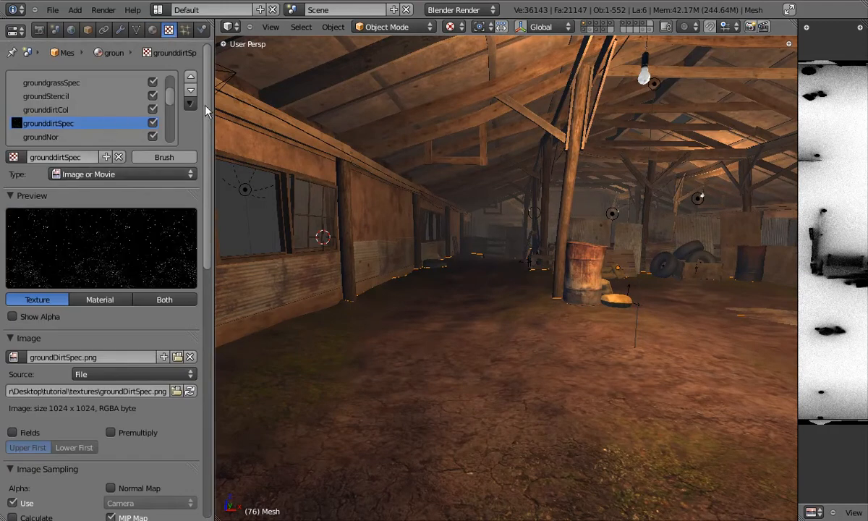
scroll(205, 104, down, 2)
scroll(190, 94, up, 2)
scroll(149, 89, up, 2)
drag(167, 90, 173, 110)
click(81, 110)
scroll(168, 107, up, 2)
click(83, 157)
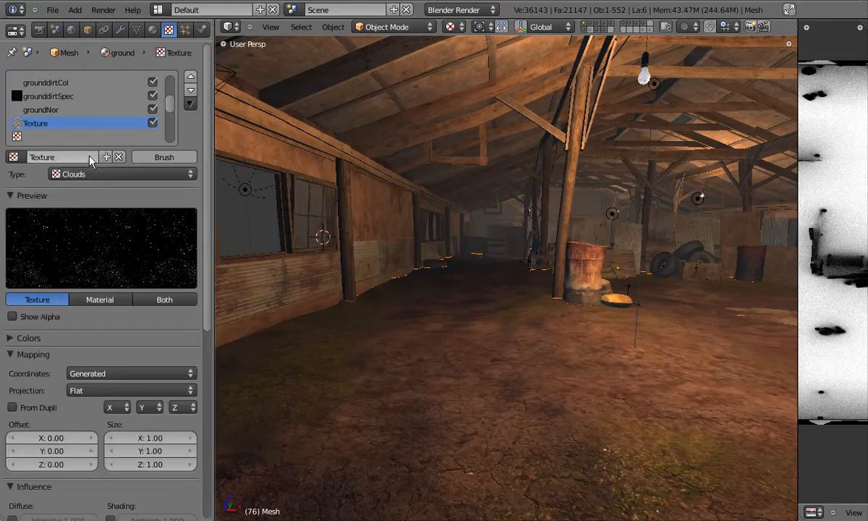
- Make the new texture an Image or Movie type and assign it the floorAO.png image
click(99, 177)
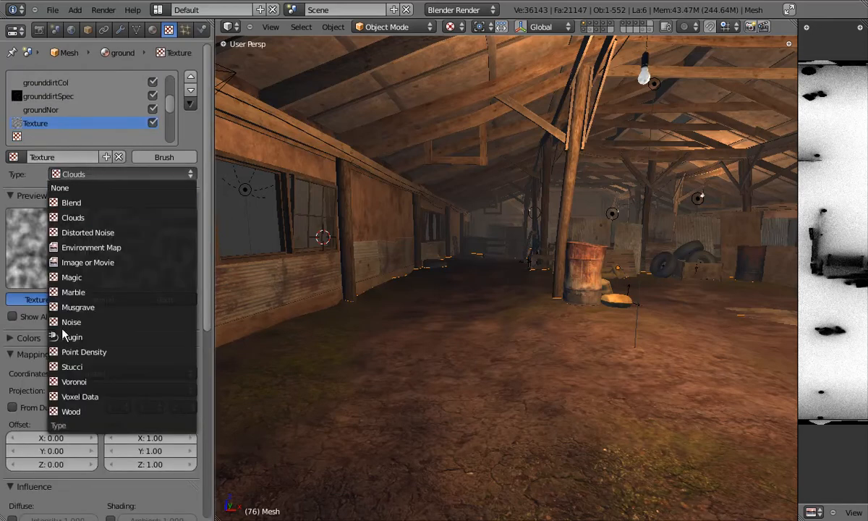
click(78, 245)
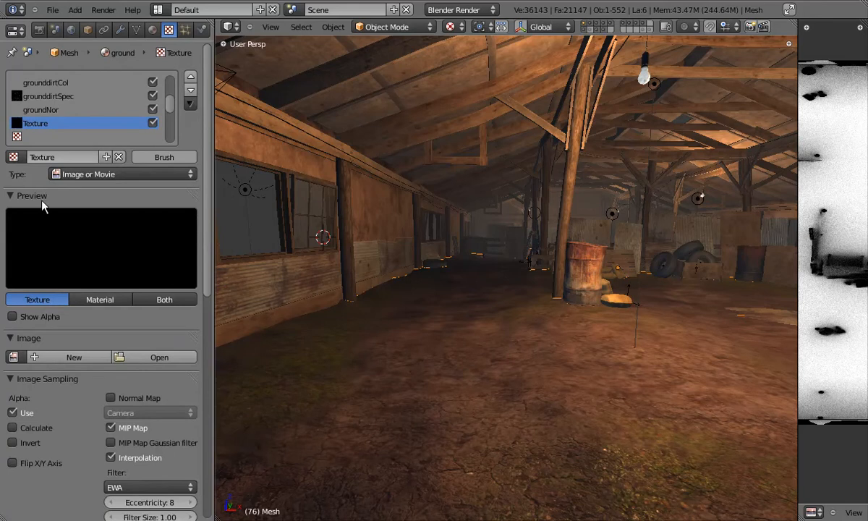
scroll(209, 265, down, 2)
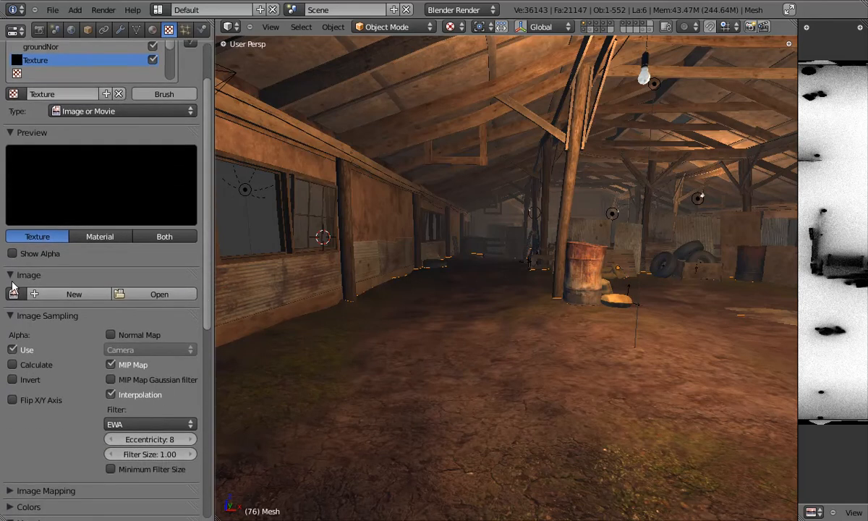
click(13, 294)
click(41, 355)
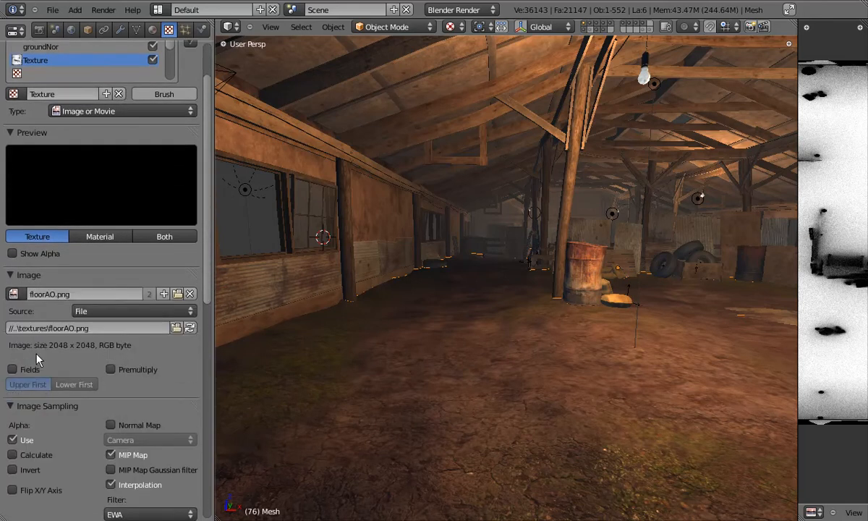
- Map the floorAO texture with UV coordinates on the light layer
scroll(208, 298, down, 1)
scroll(207, 299, down, 3)
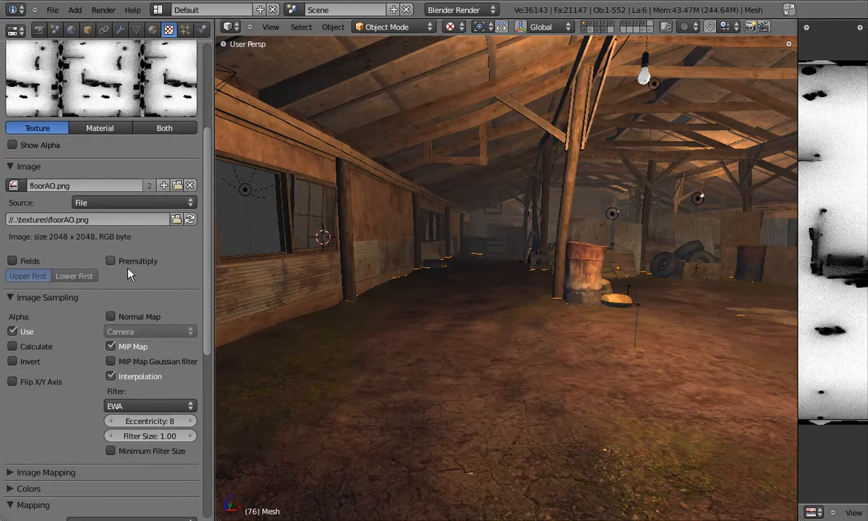
scroll(195, 282, down, 4)
click(114, 407)
click(109, 343)
click(97, 421)
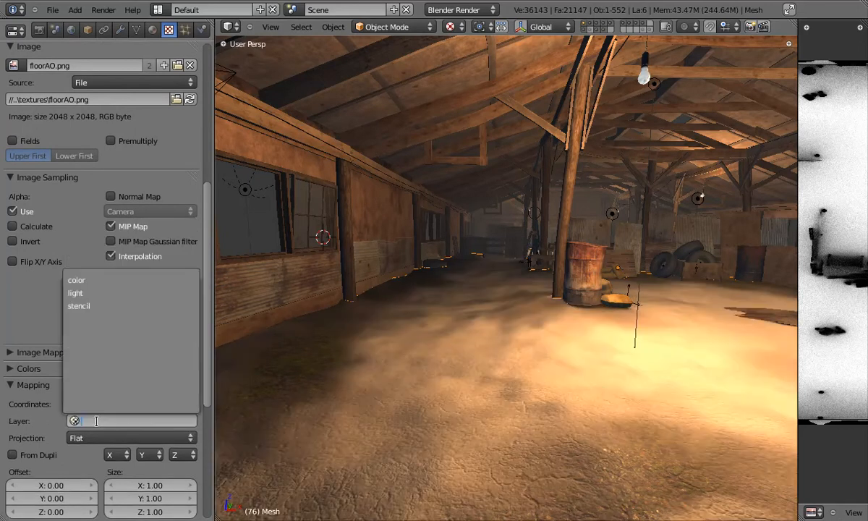
text(light)
key(Return)
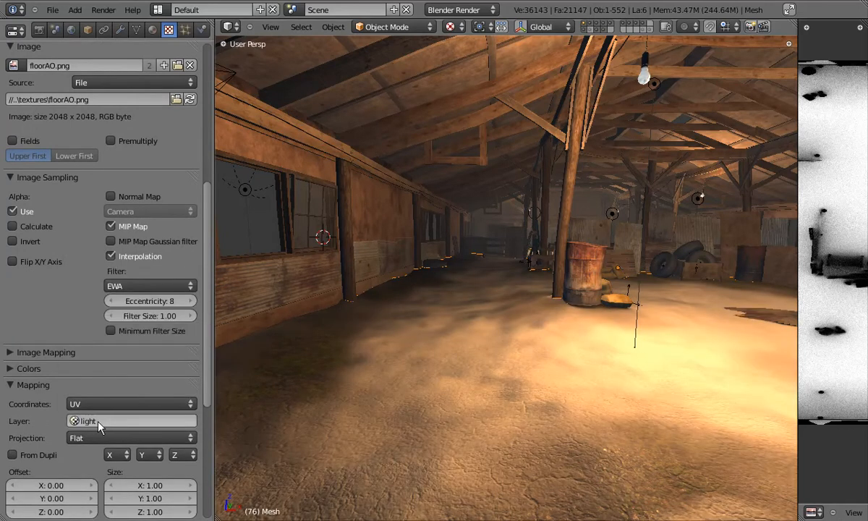
- Examine the floor around the barrel and the fallen corrugated sheet, ending with the ground mesh selected
mouse_move(499, 330)
middle_down()
mouse_move(470, 331)
mouse_move(511, 340)
mouse_move(417, 336)
mouse_move(425, 324)
mouse_move(434, 353)
mouse_move(509, 349)
mouse_move(521, 317)
mouse_move(485, 330)
middle_up()
middle_drag(428, 338, 442, 309)
scroll(442, 310, down, 4)
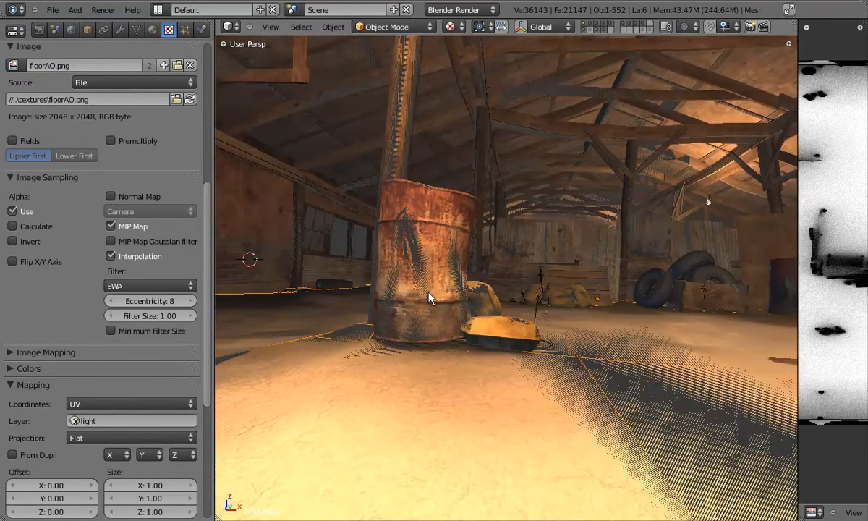
right_click(440, 304)
key(g)
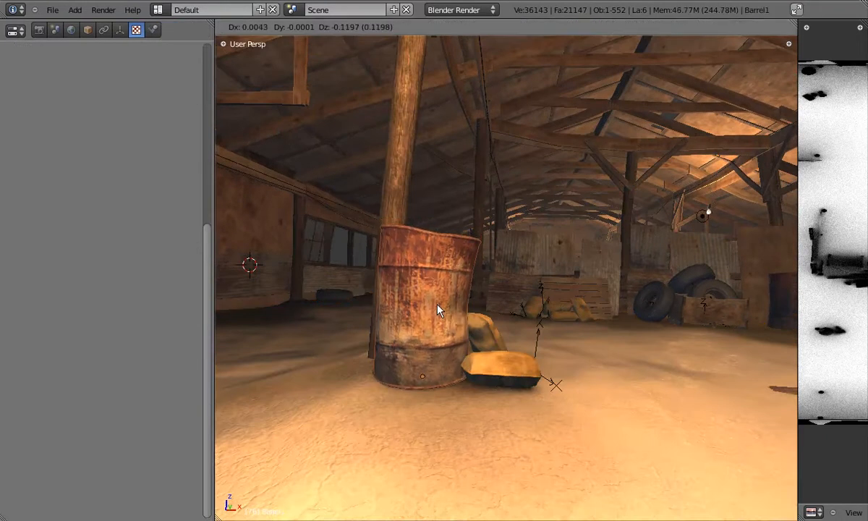
click(442, 310)
right_click(453, 452)
key(g)
right_click(462, 449)
middle_drag(462, 448, 446, 333)
key(g)
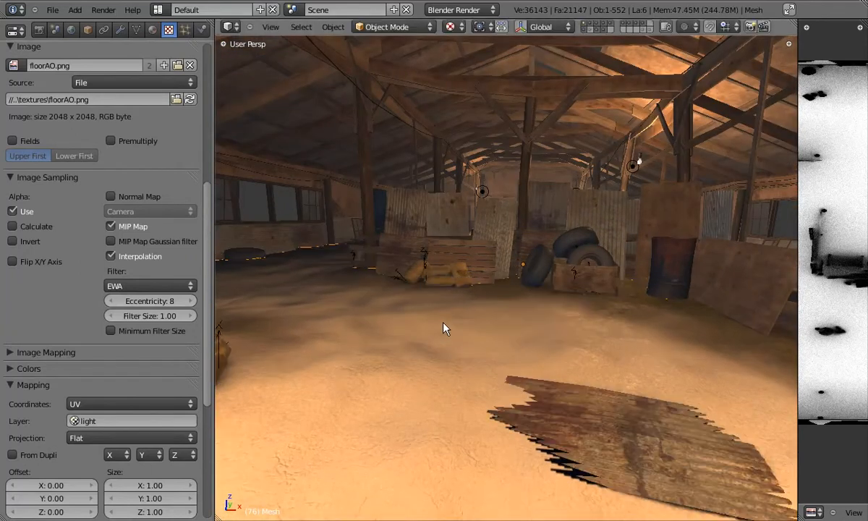
right_click(443, 330)
- Set the blend mode of the floorAO texture's influence to Multiply
scroll(208, 323, down, 8)
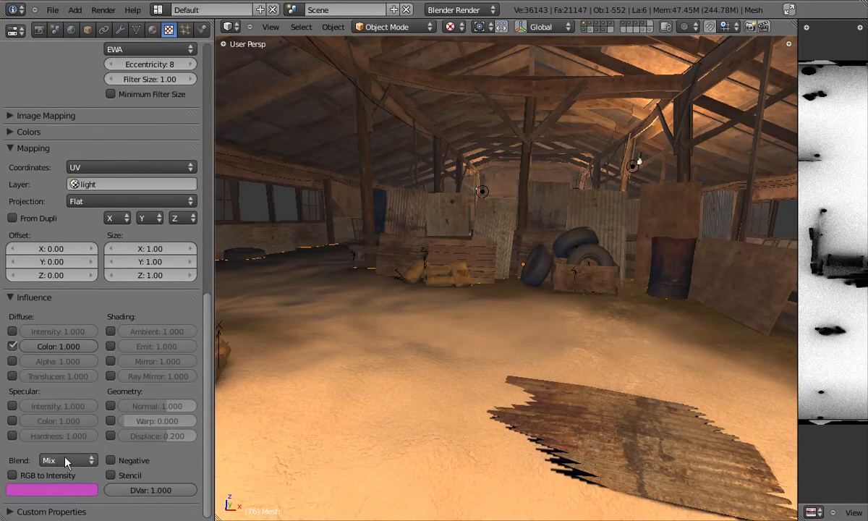
click(65, 460)
click(63, 402)
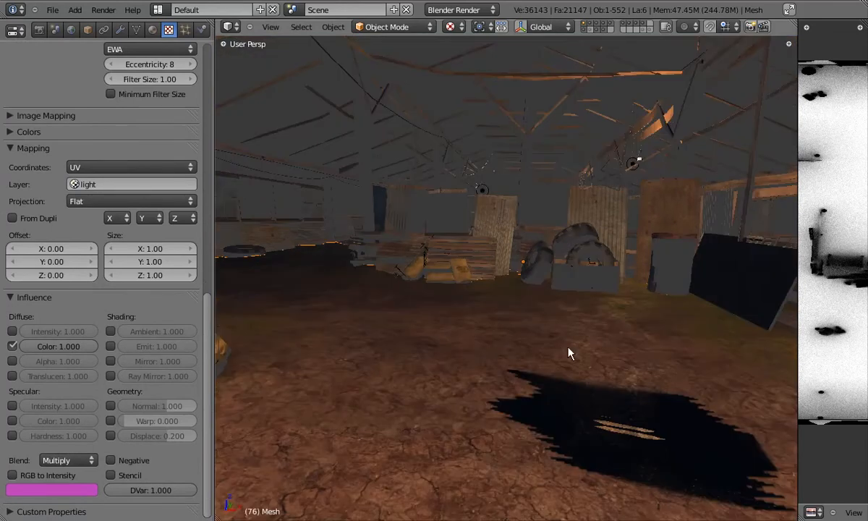
- Examine the multiplied shadows on the ground beside the corrugated sheets, sacks and tyres
mouse_move(452, 353)
shift+middle_down()
mouse_move(498, 369)
mouse_move(616, 371)
mouse_move(552, 363)
mouse_move(575, 353)
shift+middle_up()
scroll(532, 359, down, 3)
shift+middle_drag(399, 290, 499, 308)
scroll(500, 307, up, 3)
shift+middle_drag(579, 313, 564, 331)
key(g)
right_click(573, 451)
key(g)
right_click(606, 376)
middle_drag(605, 376, 577, 366)
key(g)
right_click(606, 396)
middle_drag(606, 396, 627, 410)
key(g)
right_click(627, 410)
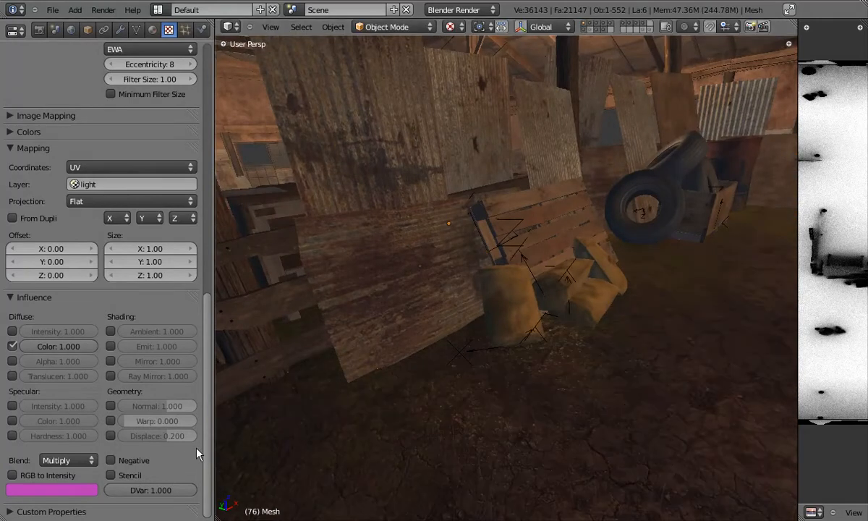
- Try RGB to Intensity on the floorAO texture, colouring it bright magenta and black
click(12, 475)
click(44, 490)
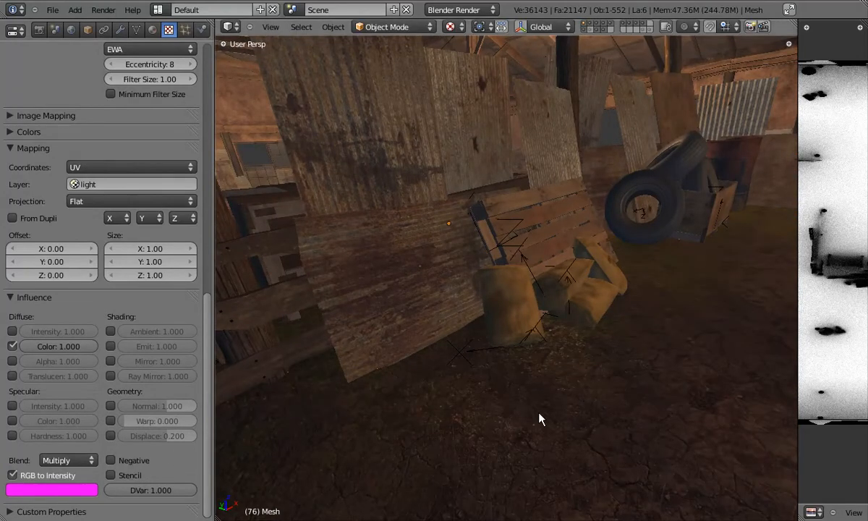
middle_drag(533, 413, 563, 348)
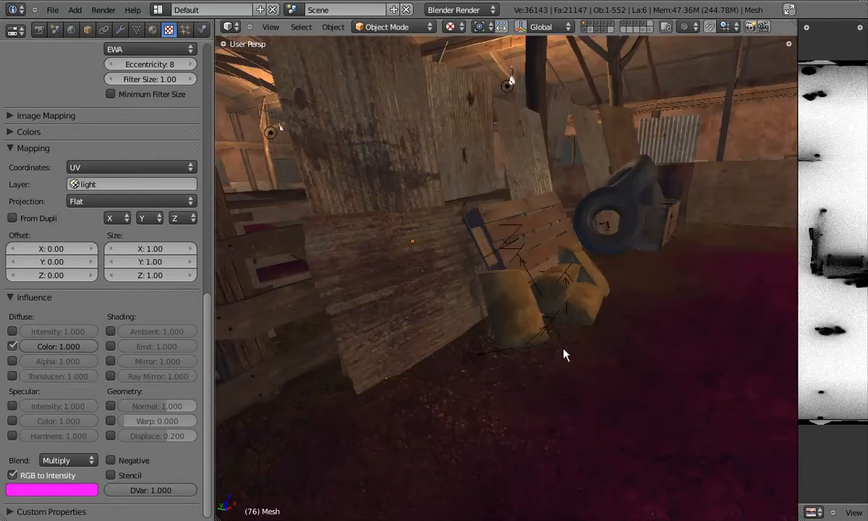
click(64, 490)
drag(121, 376, 122, 426)
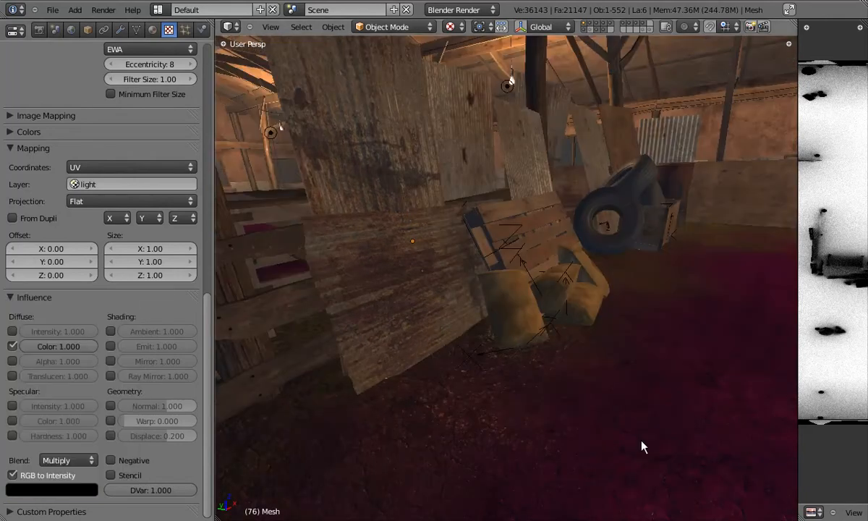
middle_drag(586, 405, 583, 411)
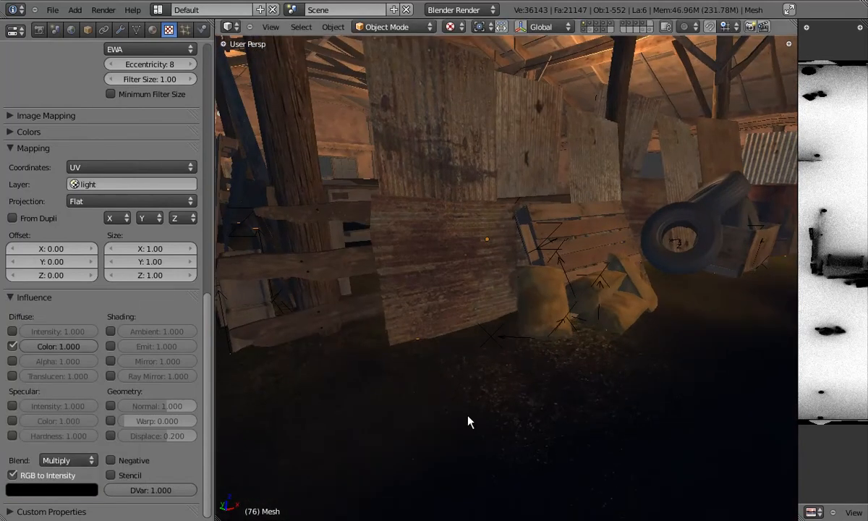
- Try white as the RGB to Intensity colour, check the floor, and turn RGB to Intensity off
click(74, 492)
drag(122, 405, 122, 310)
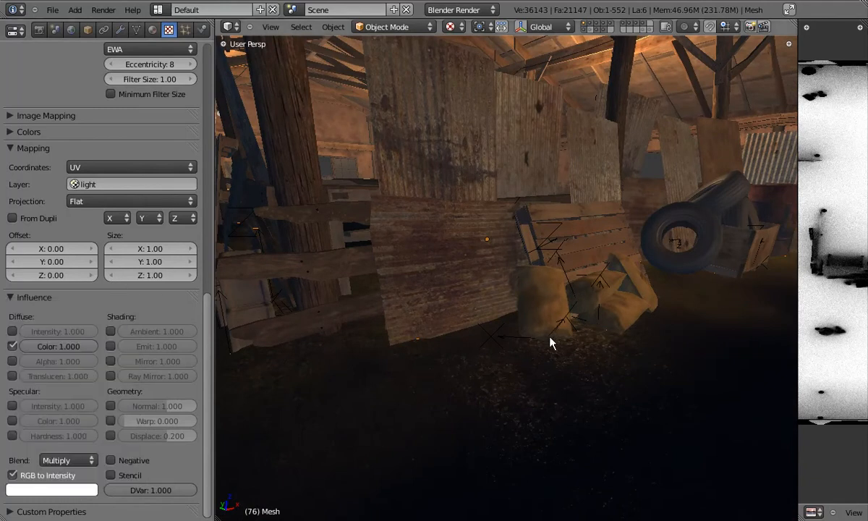
key(g)
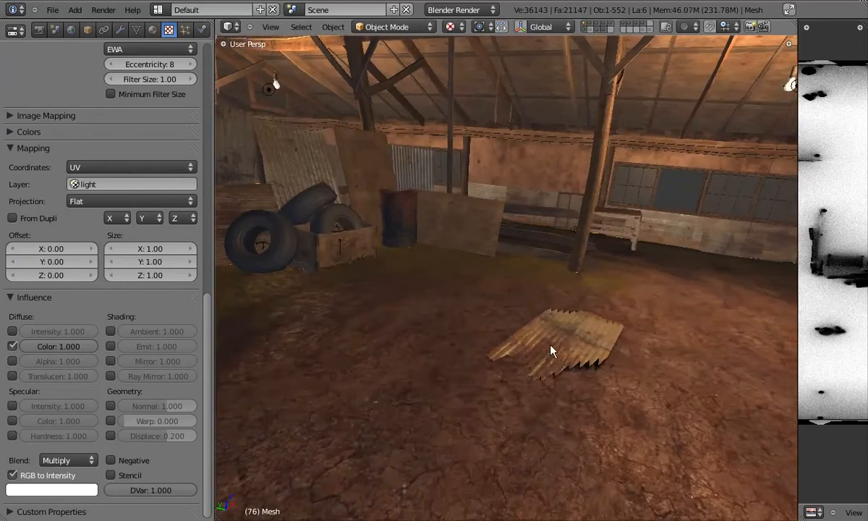
right_click(580, 372)
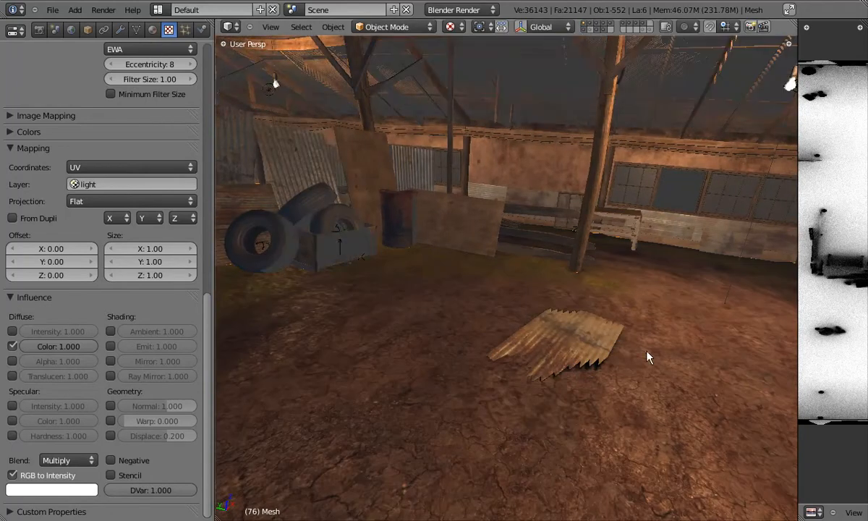
scroll(646, 351, up, 1)
key(g)
right_click(637, 369)
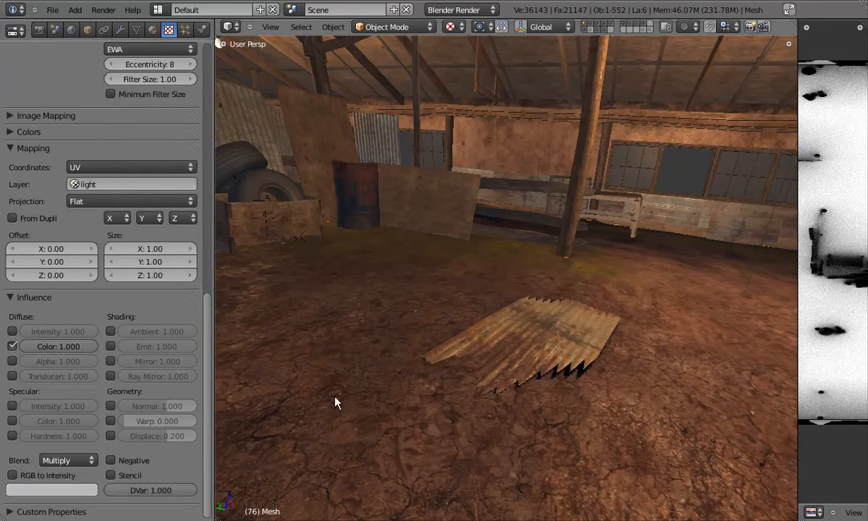
- Rename the ground material's ambient occlusion texture as floorLight
middle_drag(488, 394, 263, 315)
drag(209, 345, 215, 61)
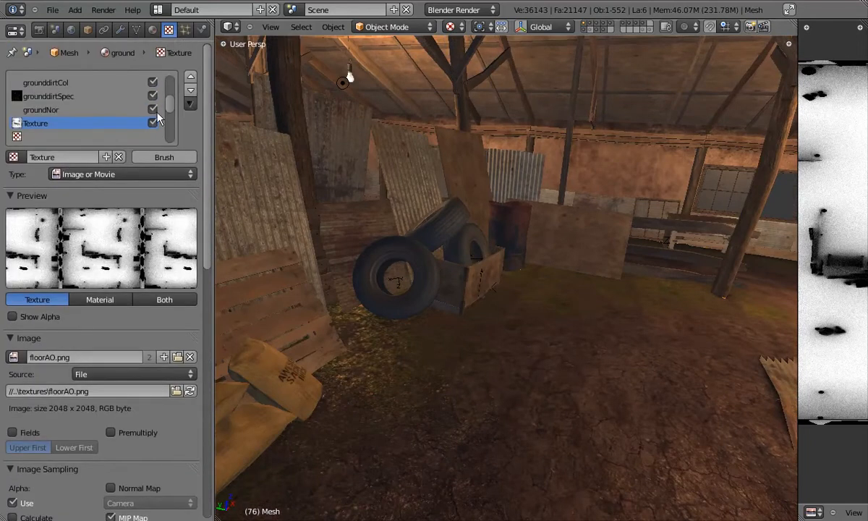
click(67, 158)
text(floorAOP)
key(Return)
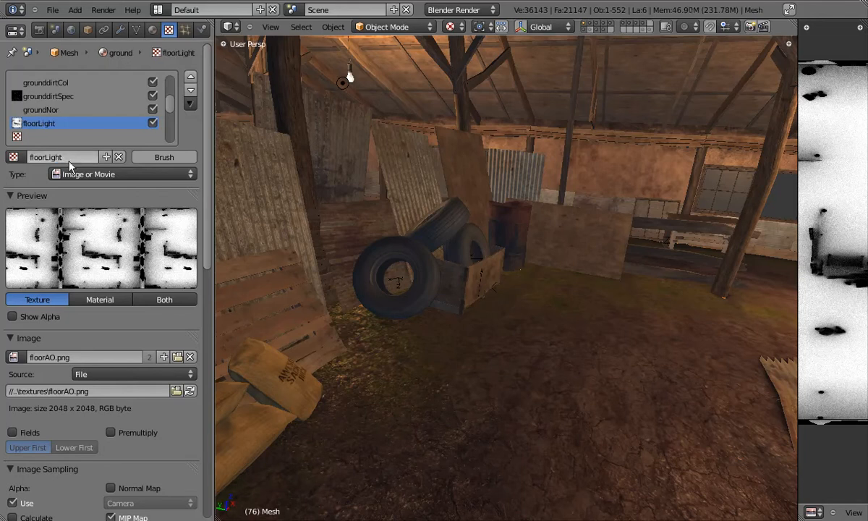
- Assign the existing floorLight texture to the empty slot below groundgrassCol and check the ground near the tyres
drag(173, 108, 153, 79)
click(40, 91)
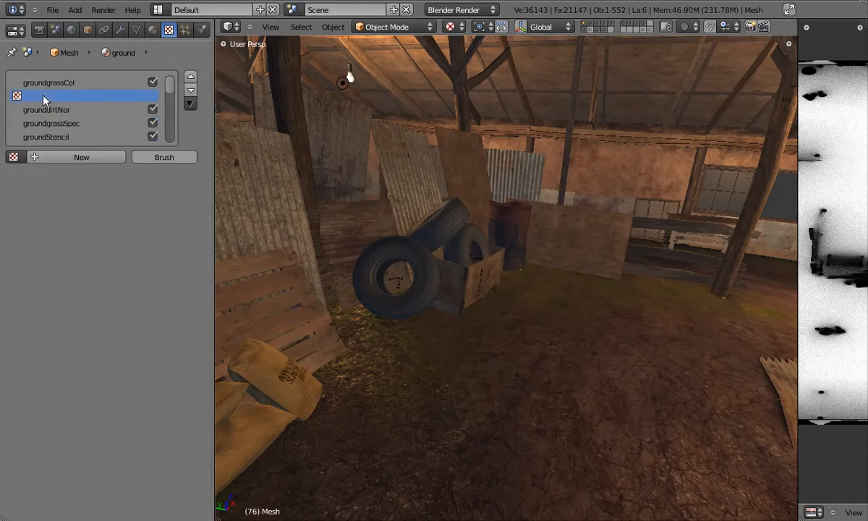
click(13, 156)
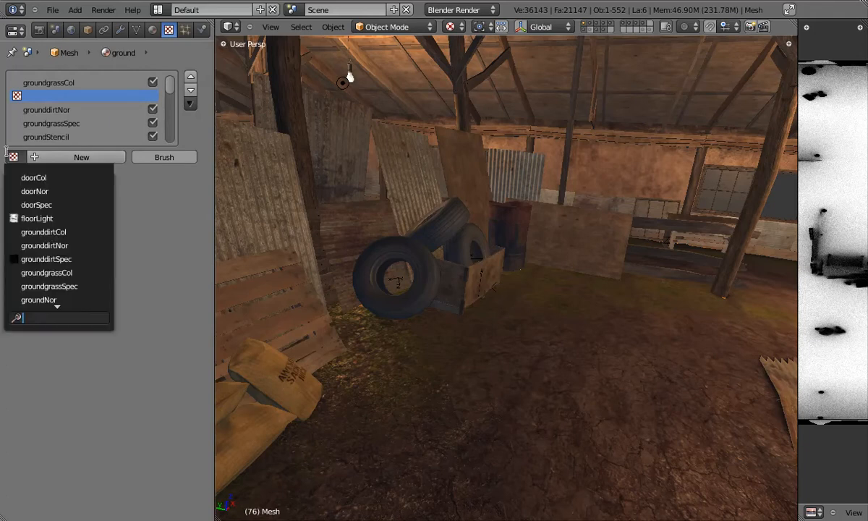
click(57, 219)
middle_drag(488, 327, 541, 338)
key(g)
right_click(513, 352)
- Set the second floorLight slot's blend mode to Multiply and enable that slot in the texture list
drag(207, 235, 214, 503)
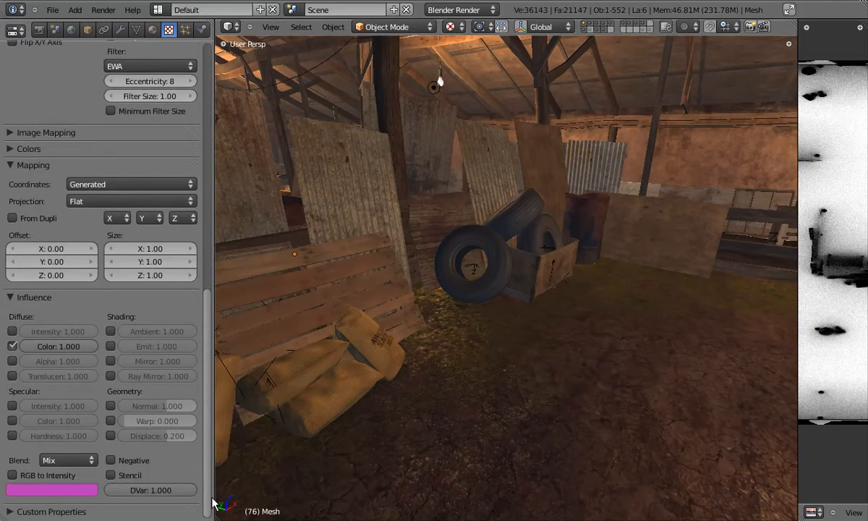
click(67, 460)
mouse_move(553, 347)
middle_down()
mouse_move(516, 344)
mouse_move(560, 361)
middle_up()
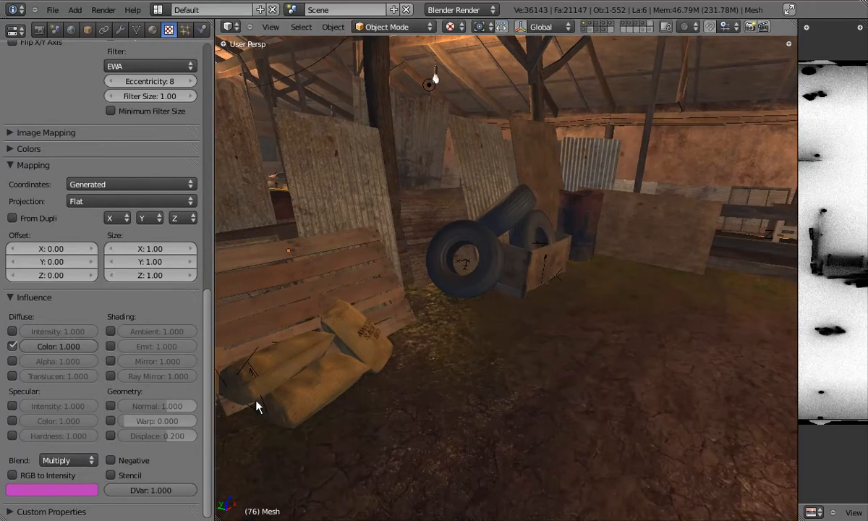
click(12, 476)
middle_drag(476, 413, 511, 417)
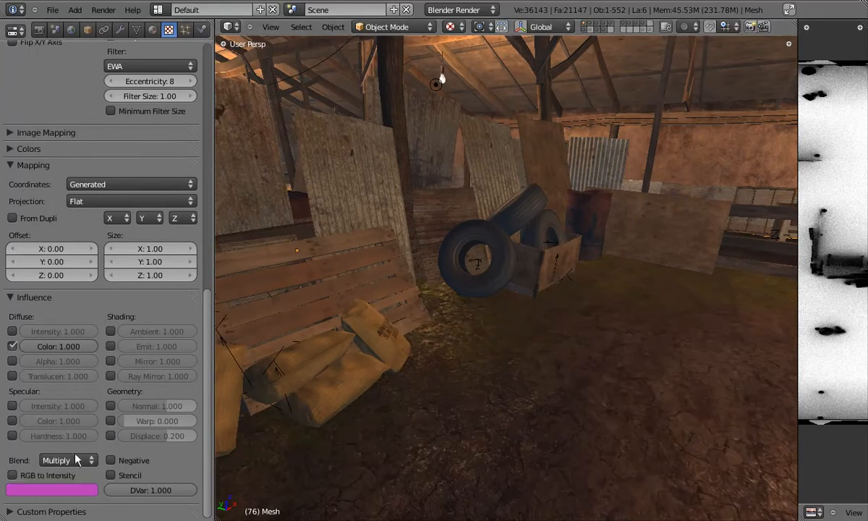
drag(207, 362, 208, 120)
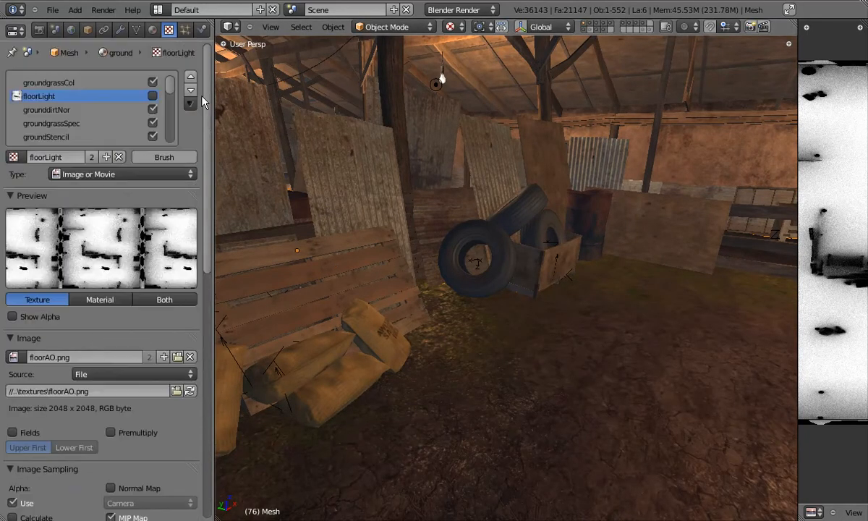
click(153, 96)
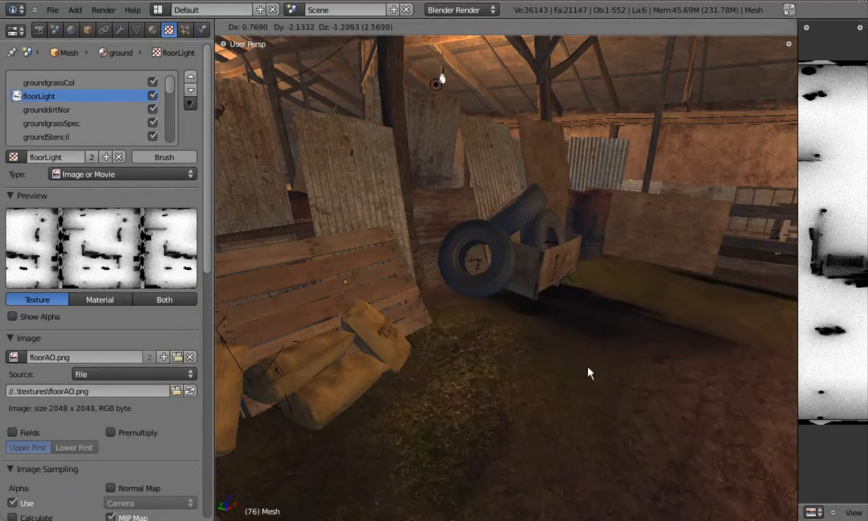
- Inspect the lower floorLight slot's mapping and influence settings and check the ground around the tyres
scroll(159, 89, down, 4)
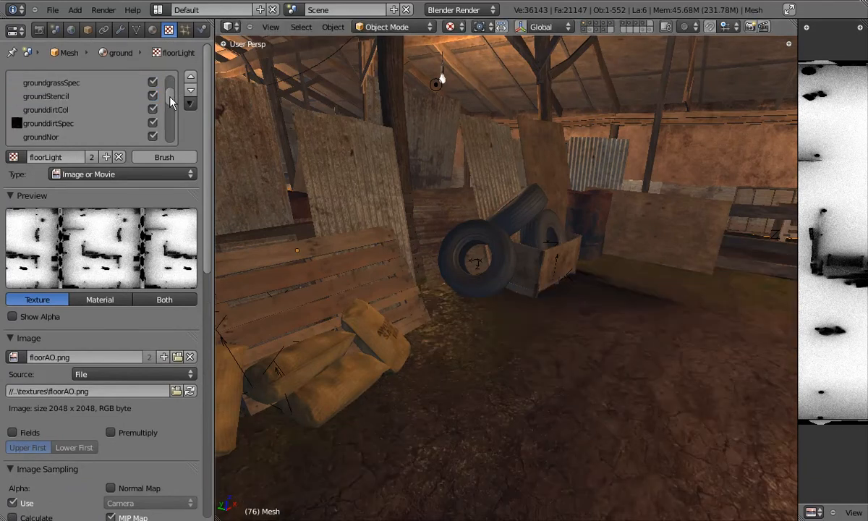
click(57, 124)
scroll(58, 188, down, 15)
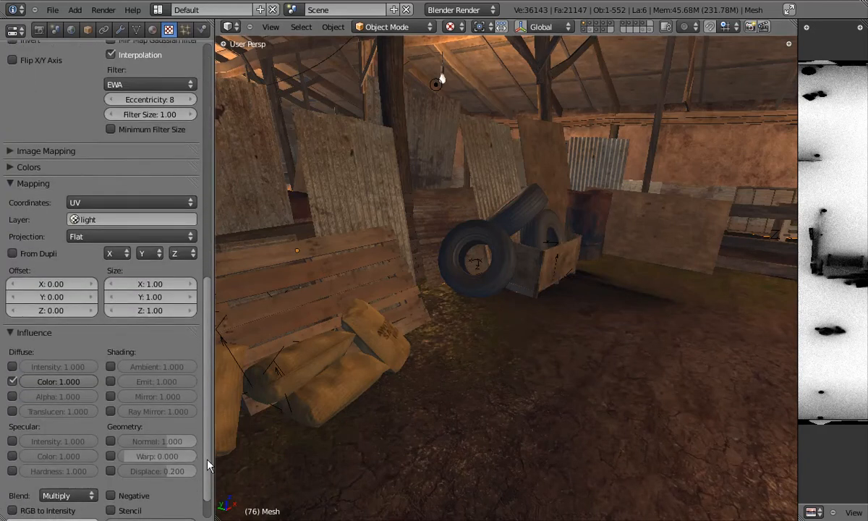
scroll(206, 461, down, 1)
key(g)
right_click(577, 294)
middle_drag(578, 294, 528, 314)
drag(207, 296, 207, 51)
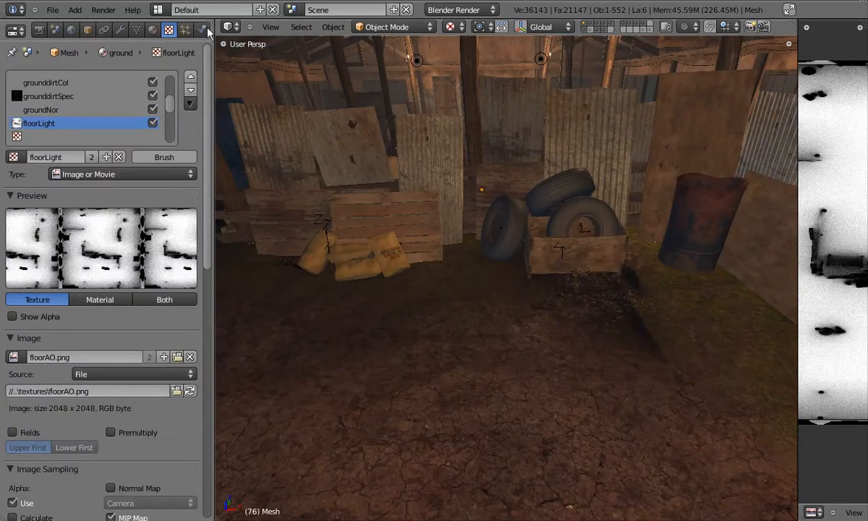
- Set the upper floorLight slot's mapping coordinates to UV and its layer to light
scroll(171, 90, up, 4)
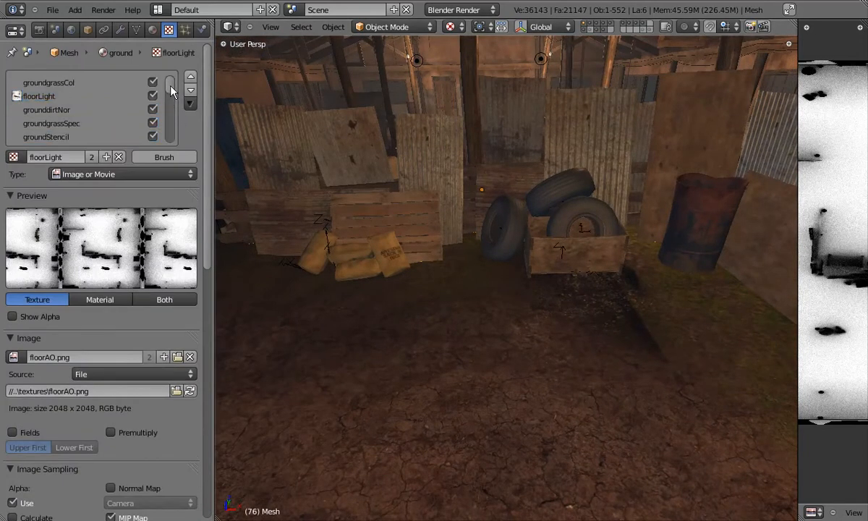
scroll(197, 186, down, 10)
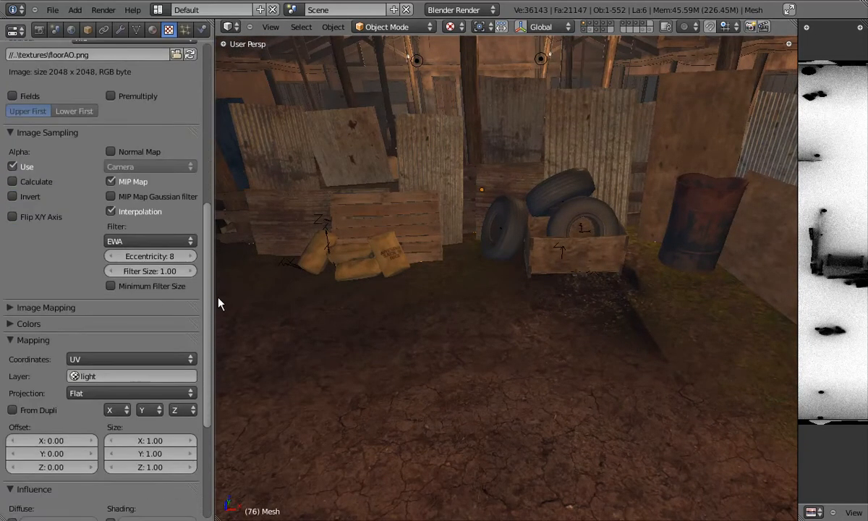
scroll(215, 300, up, 10)
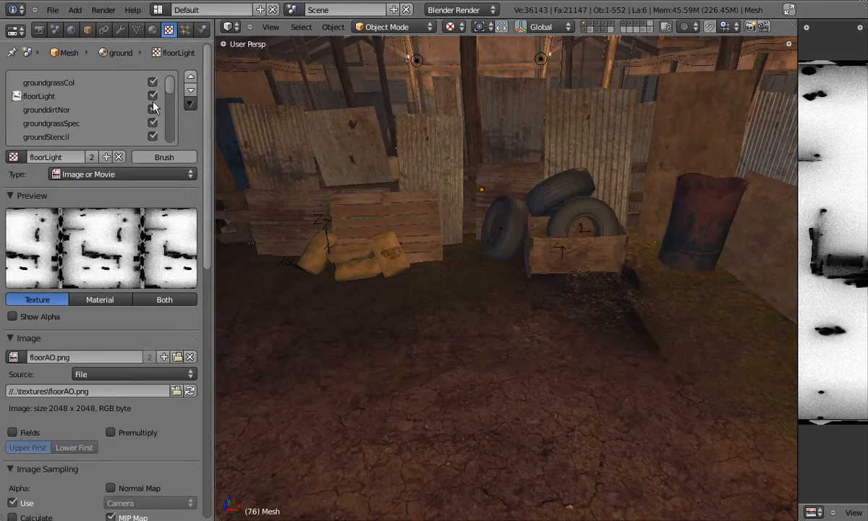
click(44, 96)
scroll(188, 209, down, 10)
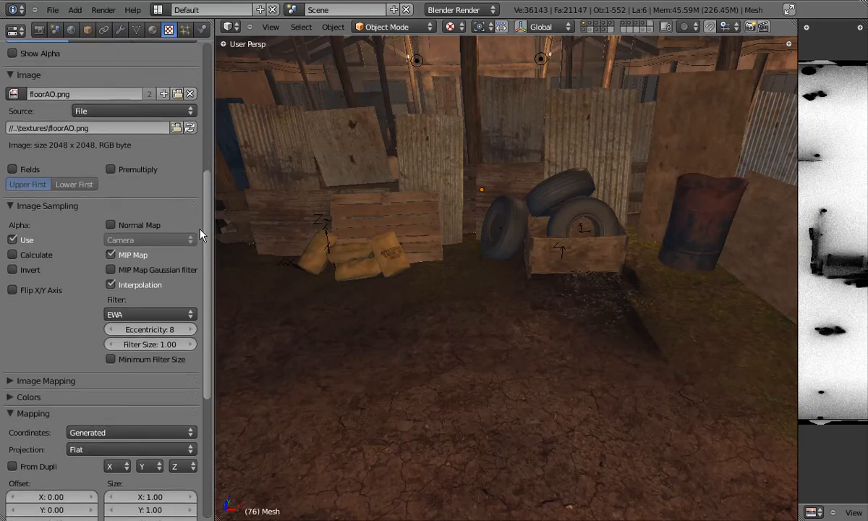
click(109, 342)
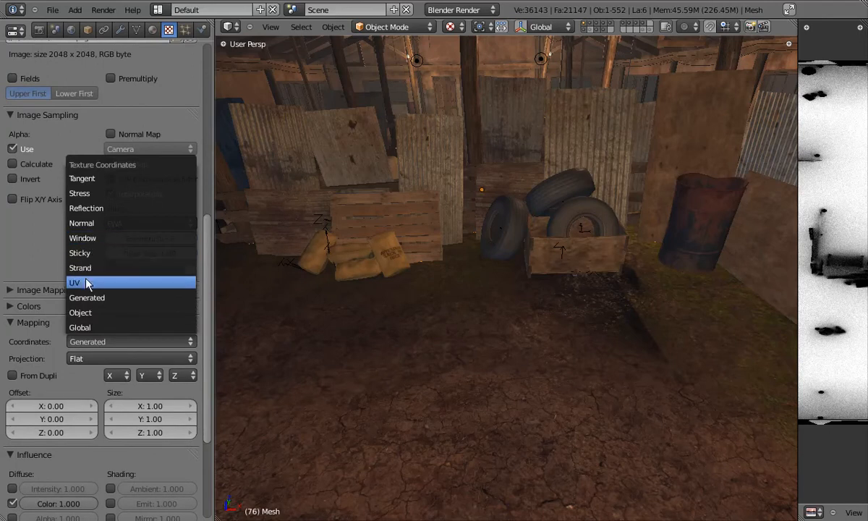
click(84, 283)
click(112, 357)
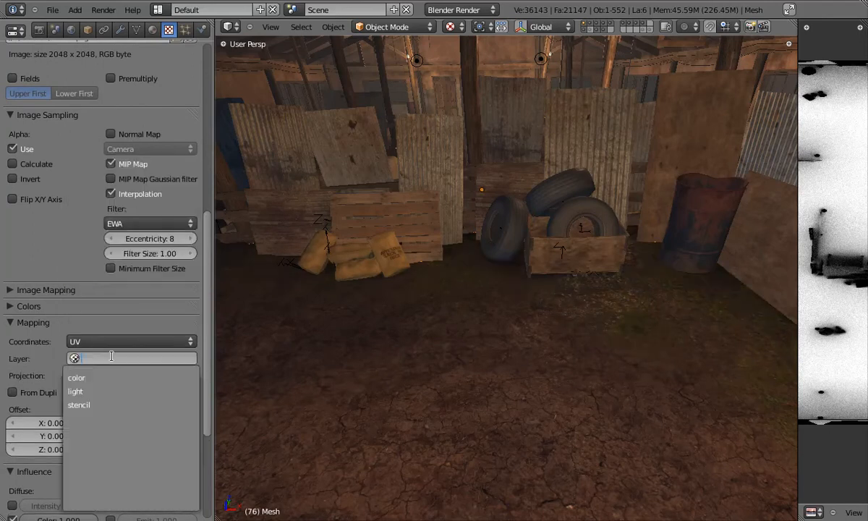
click(75, 392)
- Examine the ground's shading around the fallen window frames, the corrugated sheets and the rusty barrel
middle_drag(409, 354, 603, 367)
drag(215, 217, 205, 78)
middle_drag(717, 384, 252, 341)
middle_drag(593, 323, 698, 300)
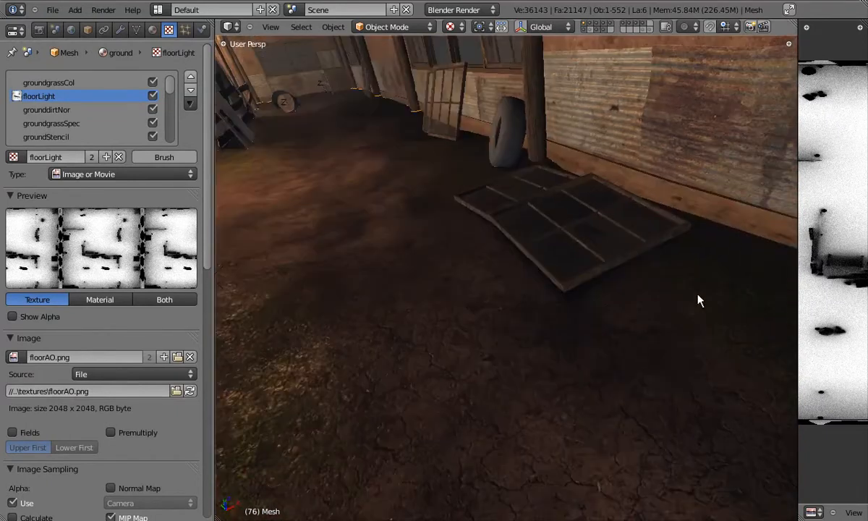
middle_drag(558, 357, 408, 319)
middle_drag(408, 379, 533, 279)
scroll(477, 270, up, 6)
key(g)
right_click(454, 447)
middle_drag(454, 448, 550, 324)
key(g)
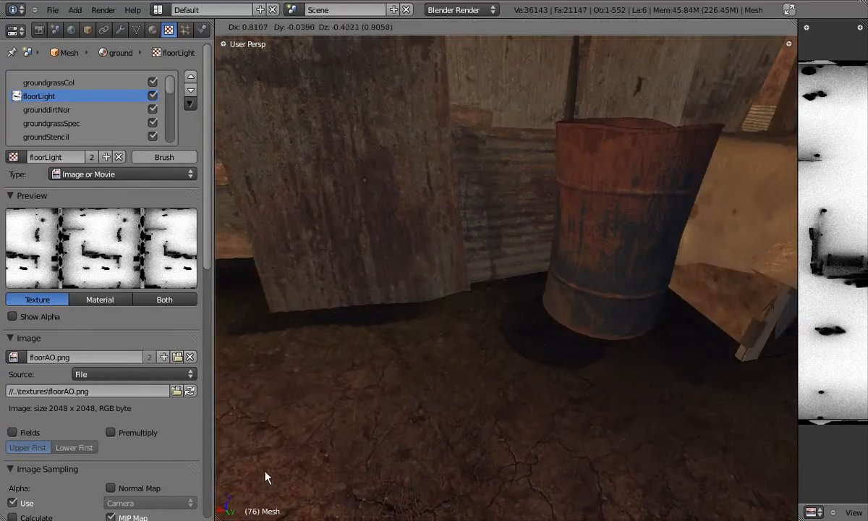
right_click(265, 477)
middle_drag(395, 356, 426, 377)
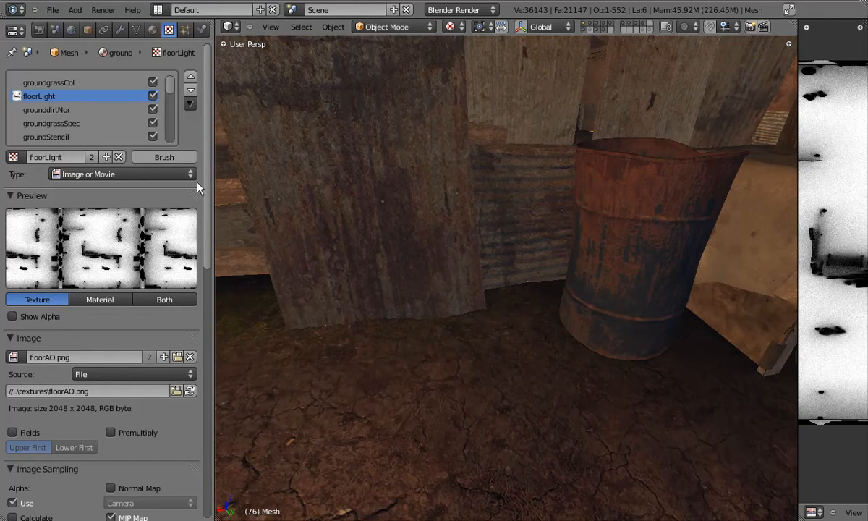
- Try enabling specular Intensity influence for the upper floorLight slot and check the floor beside the barrel
click(92, 124)
drag(207, 123, 72, 65)
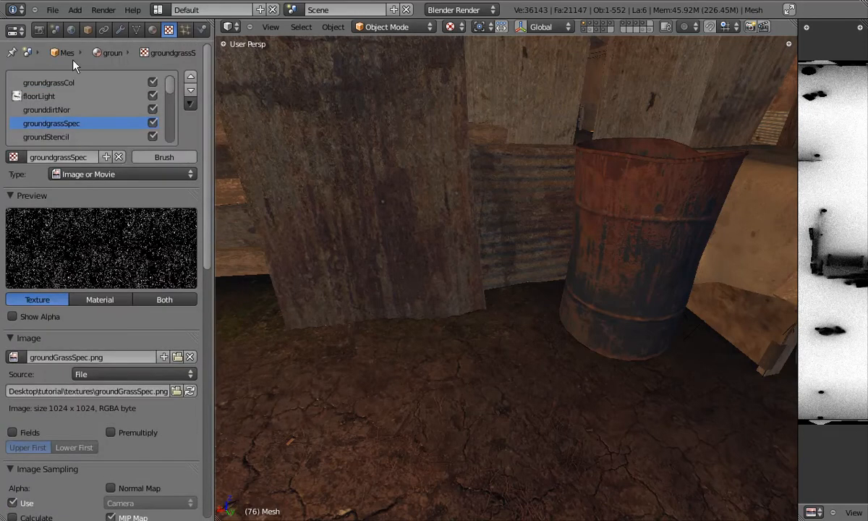
click(43, 97)
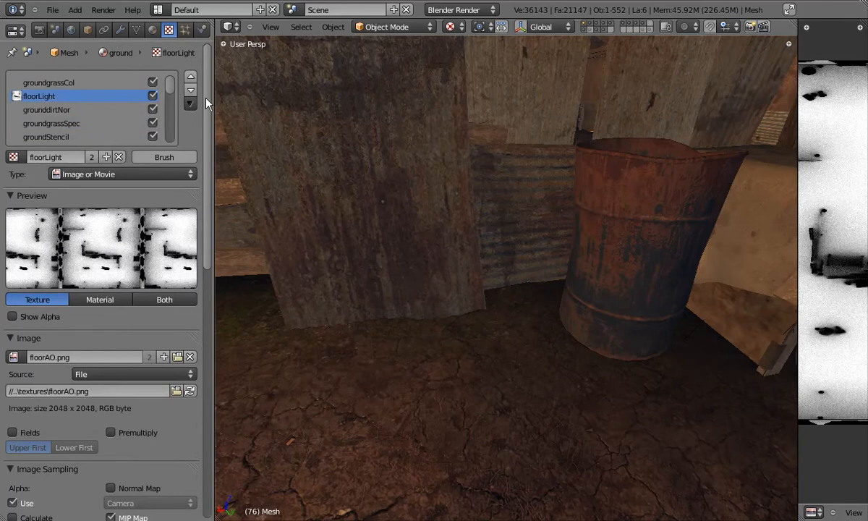
drag(205, 103, 210, 395)
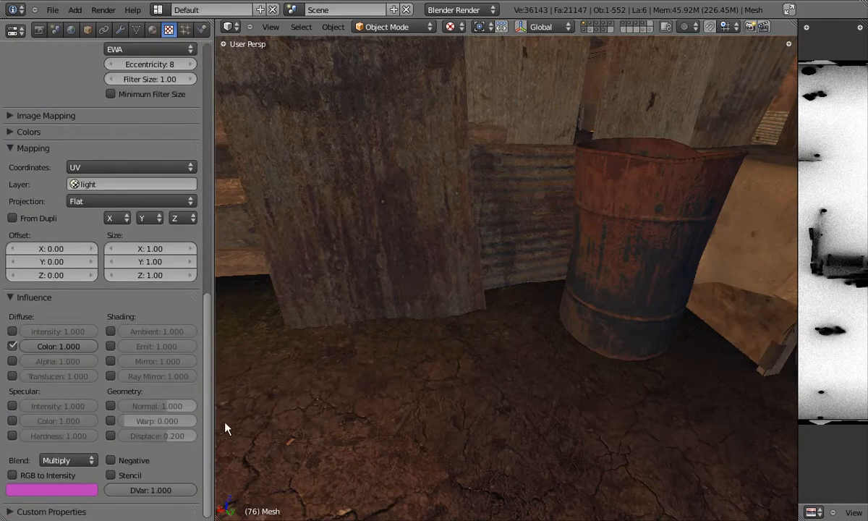
click(12, 406)
key(g)
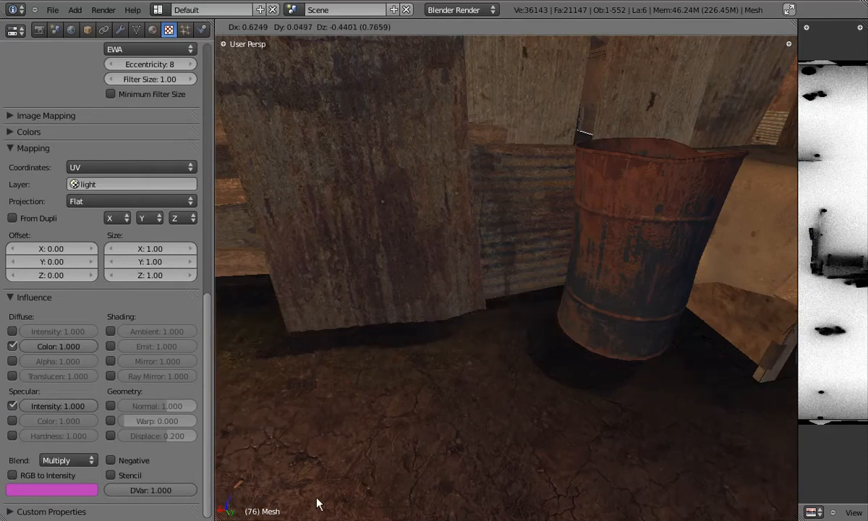
right_click(329, 459)
- Try RGB to Intensity with a black colour on the upper floorLight slot and check the floor
click(13, 475)
key(g)
right_click(438, 412)
click(72, 491)
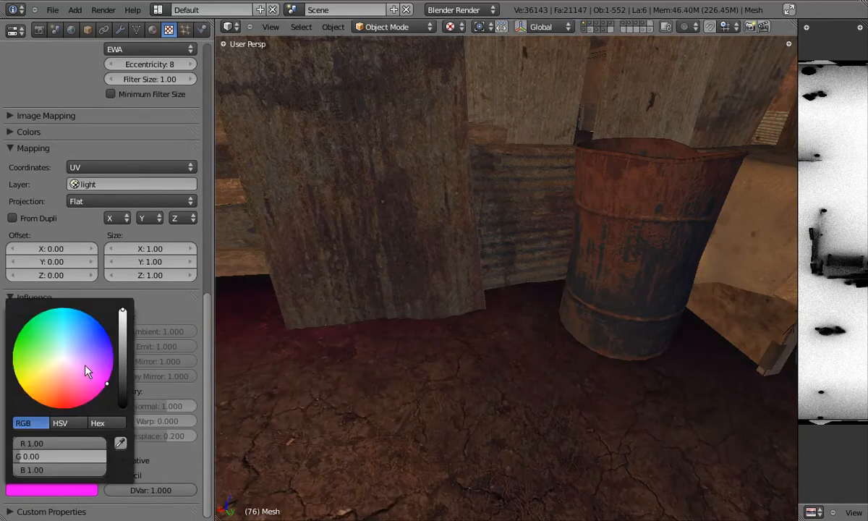
drag(122, 344, 122, 405)
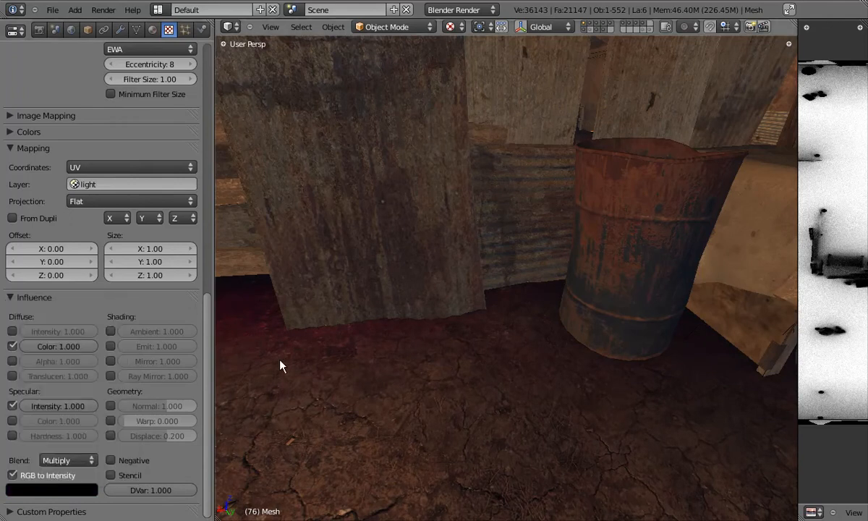
key(g)
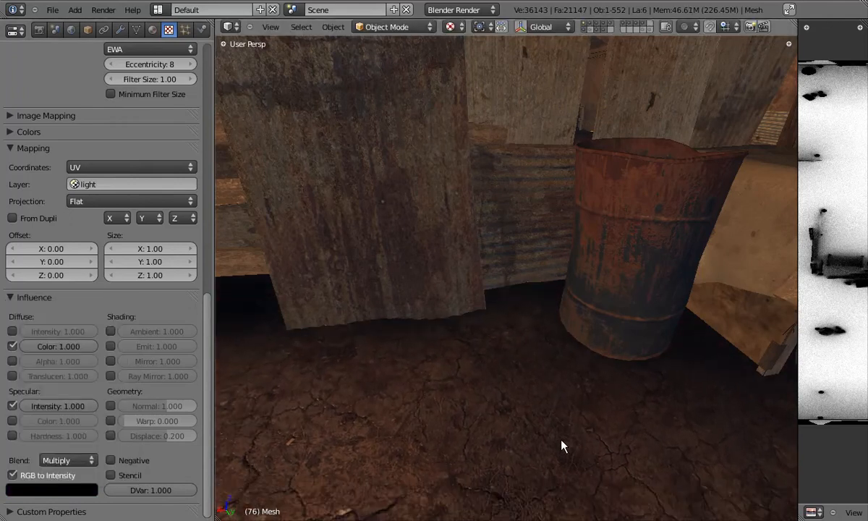
right_click(563, 441)
- Compare the floor's shading near the barrel and the covered table by temporarily moving the ground
scroll(474, 372, down, 3)
key(g)
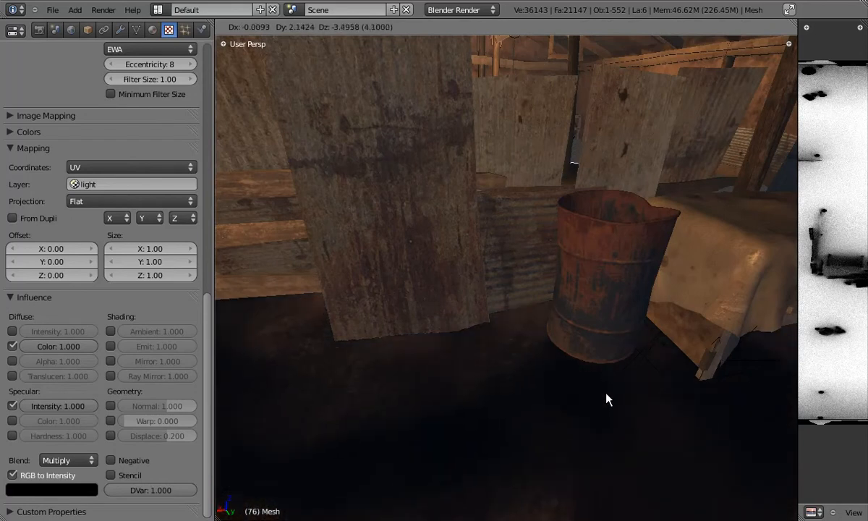
right_click(606, 400)
middle_drag(565, 389, 382, 314)
key(g)
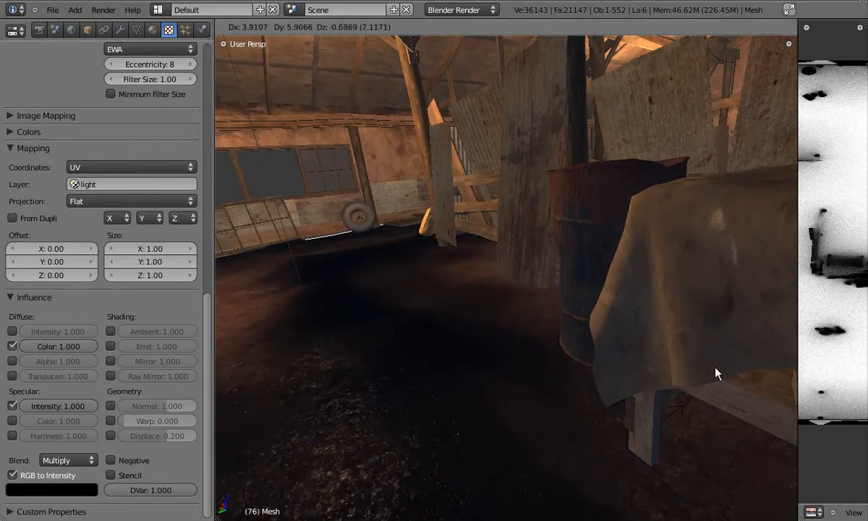
right_click(686, 344)
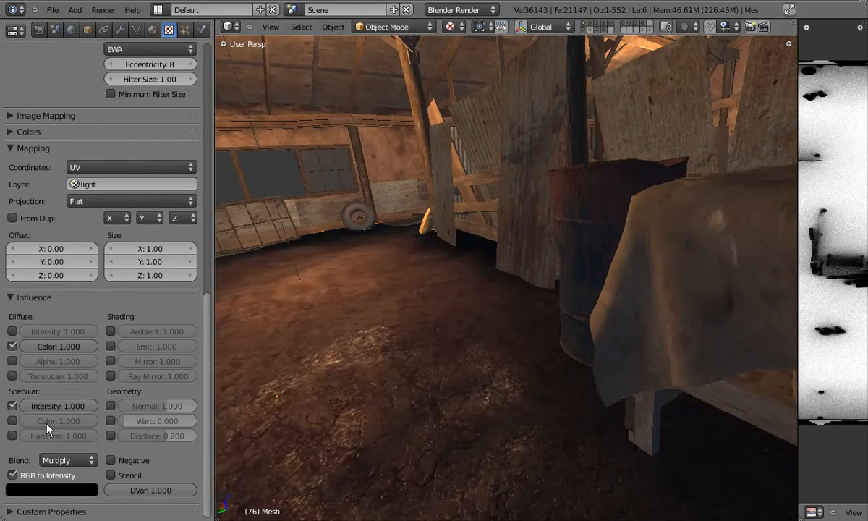
- Switch the floorLight specular influence from Intensity to Color, turn off RGB to Intensity, and check the floor
click(12, 421)
click(13, 405)
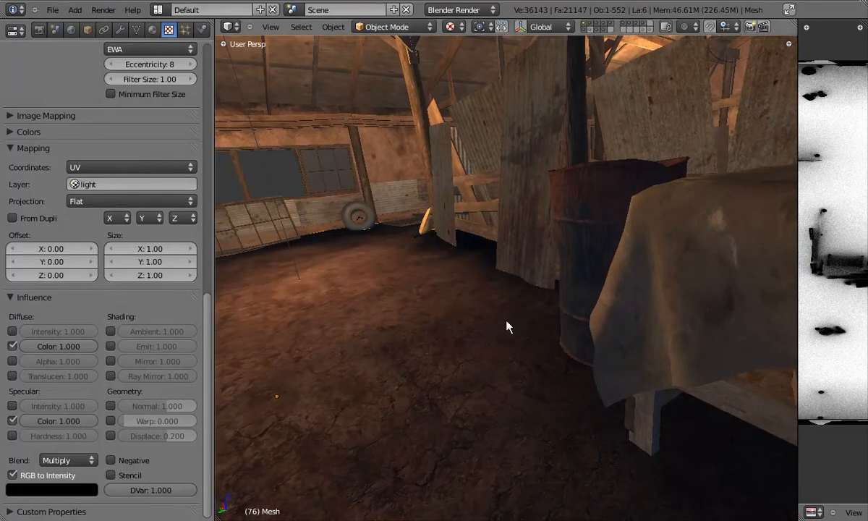
key(g)
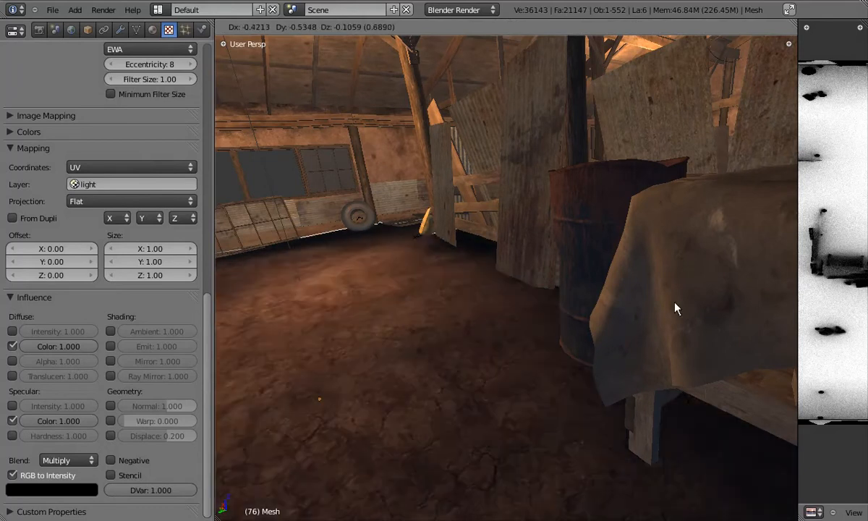
right_click(757, 281)
click(12, 476)
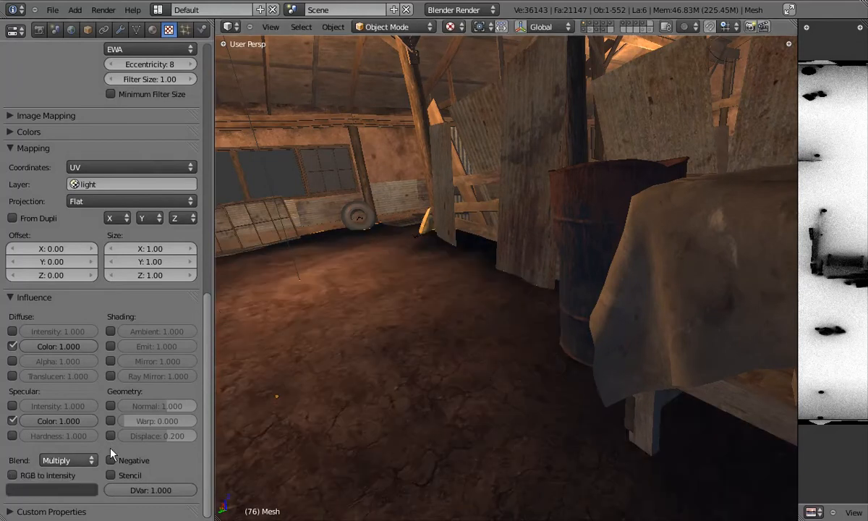
key(g)
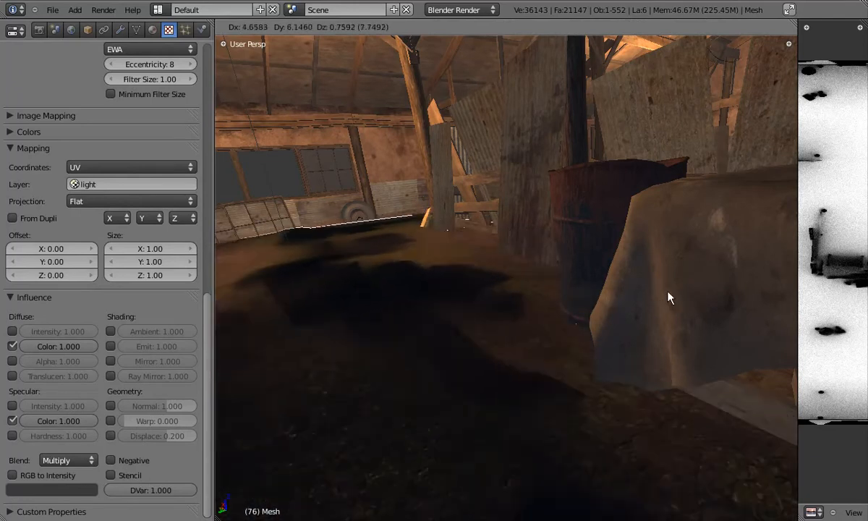
right_click(669, 298)
- Examine the floor shading along the corrugated sheets and across the barn interior
scroll(452, 337, down, 3)
middle_drag(451, 336, 676, 382)
middle_drag(465, 374, 510, 378)
scroll(569, 384, down, 3)
scroll(569, 383, up, 3)
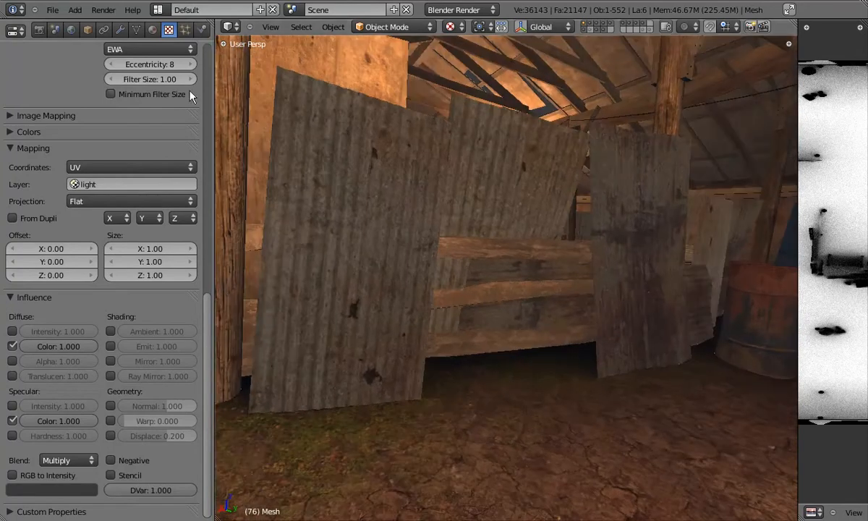
scroll(197, 290, up, 10)
middle_drag(405, 268, 546, 300)
scroll(546, 300, up, 3)
key(g)
right_click(393, 425)
middle_drag(393, 425, 581, 335)
scroll(605, 275, down, 2)
- Inspect the corrugated sheet lying on the floor in Edit Mode and return to Object Mode
right_click(594, 383)
key(g)
right_click(597, 383)
key(Tab)
key(a)
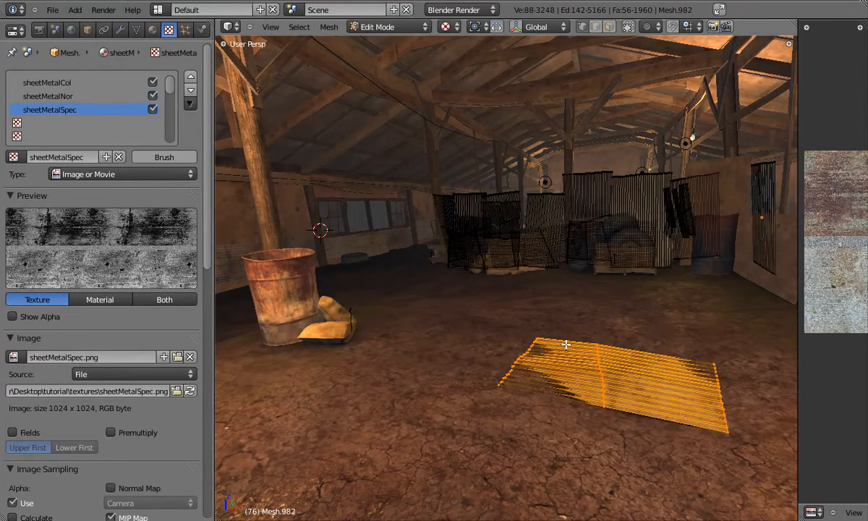
key(Tab)
middle_drag(568, 360, 504, 305)
right_click(504, 305)
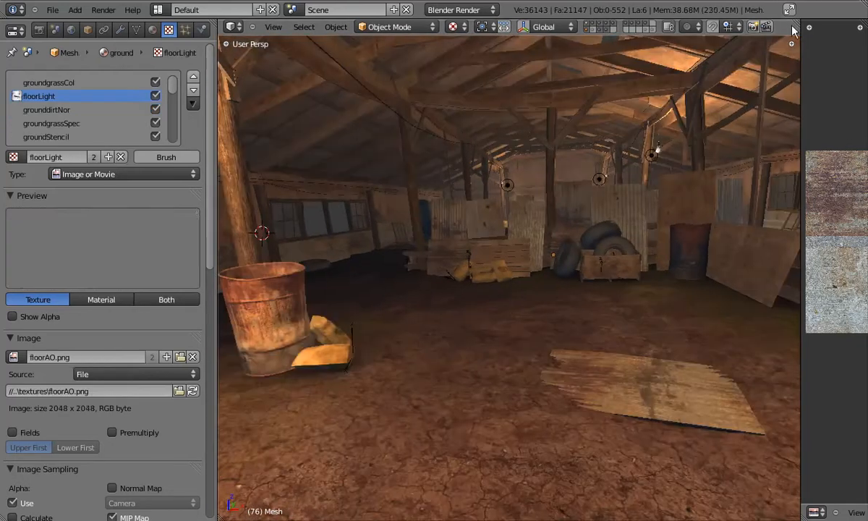
- Select the barn wall mesh and toggle a scene layer while checking the wall beside the windows
right_click(402, 209)
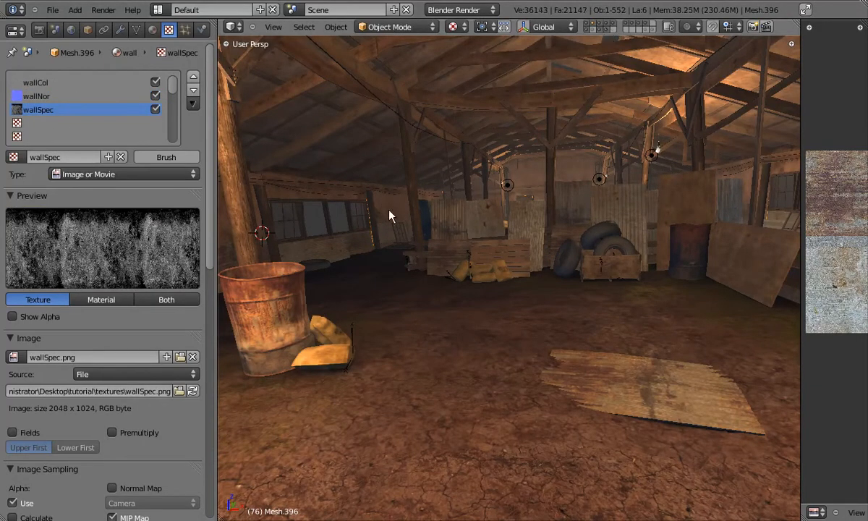
scroll(389, 208, up, 5)
middle_drag(397, 214, 378, 238)
shift+click(607, 29)
middle_drag(506, 295, 480, 235)
shift+click(606, 30)
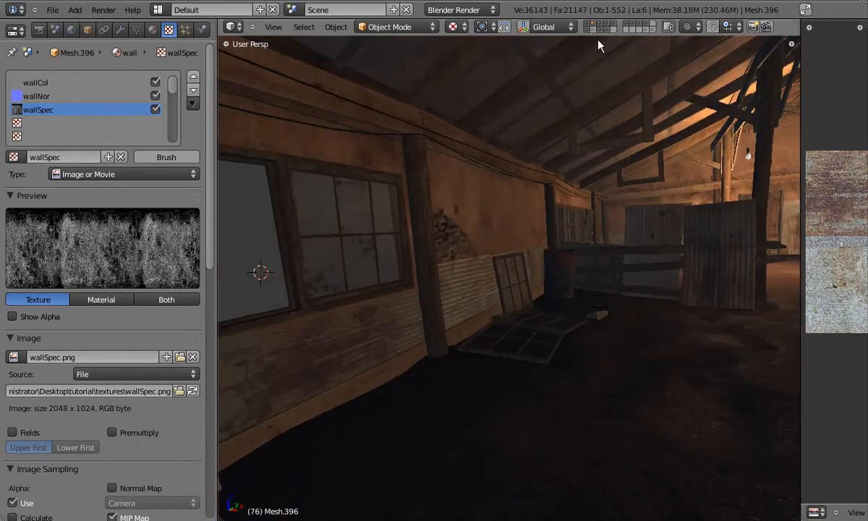
scroll(443, 265, up, 4)
middle_drag(444, 266, 389, 268)
shift+click(606, 30)
scroll(502, 221, down, 3)
middle_drag(503, 220, 552, 208)
- Put the wall mesh in Edit Mode, widen the UV editor and show the wall's mesh data settings
key(Tab)
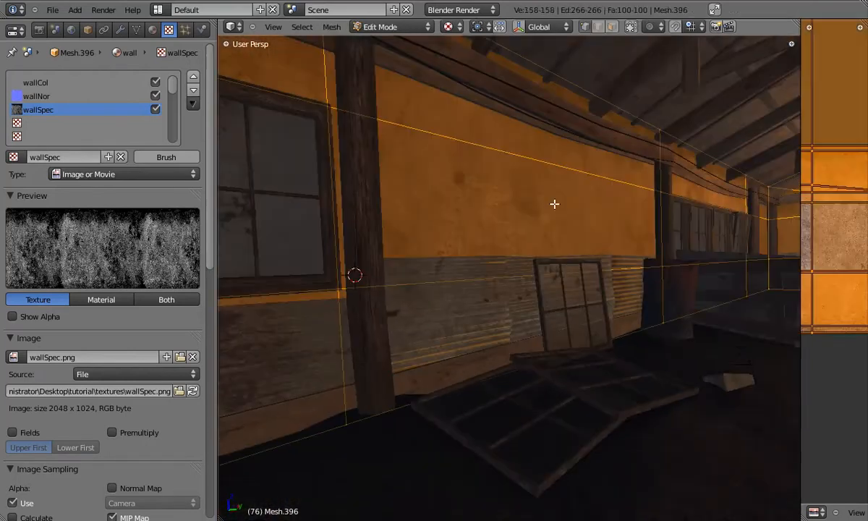
drag(801, 217, 604, 217)
click(136, 29)
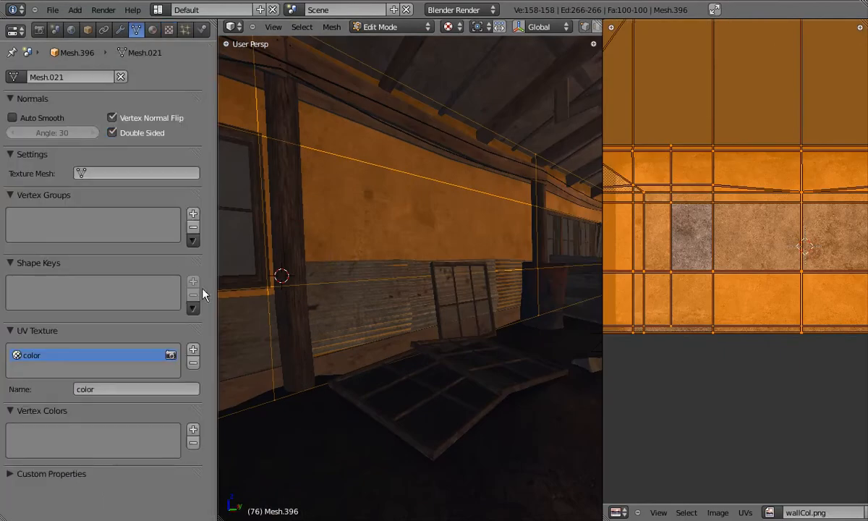
- Add a second UV texture layer to the wall and name it light
click(194, 350)
click(113, 388)
text(light)
key(Return)
- View the barn from the front, replace the wall's light UV layer with one added in Object Mode, named light, and re-enter Edit Mode
scroll(438, 210, down, 4)
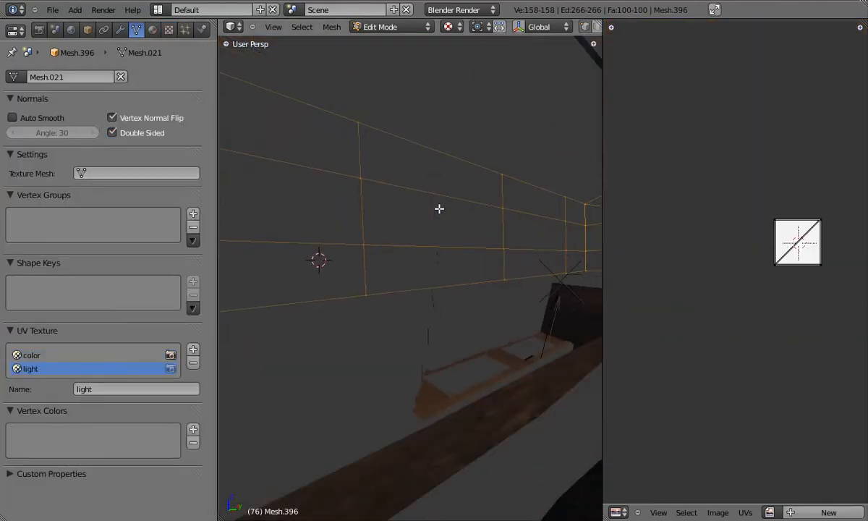
key(KP_1)
scroll(520, 197, down, 6)
key(Tab)
click(193, 363)
click(193, 350)
click(108, 389)
text(light)
key(Return)
key(Tab)
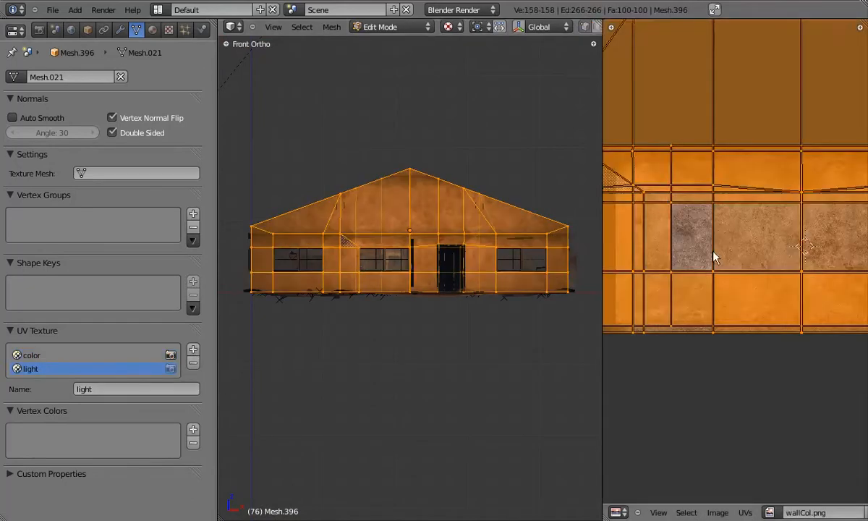
- Create a new 2048 by 2048 image for the wall's light UV layout
click(718, 512)
click(727, 500)
click(812, 420)
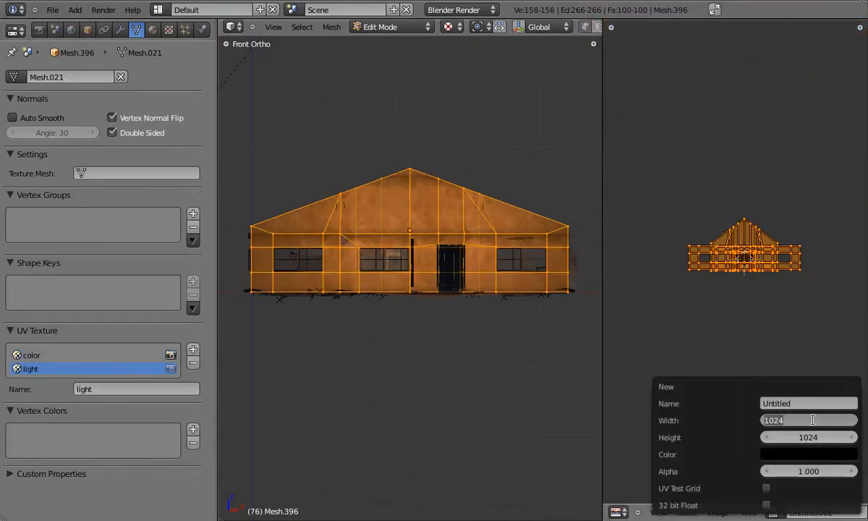
text(2048)
key(Tab)
text(2048)
key(Return)
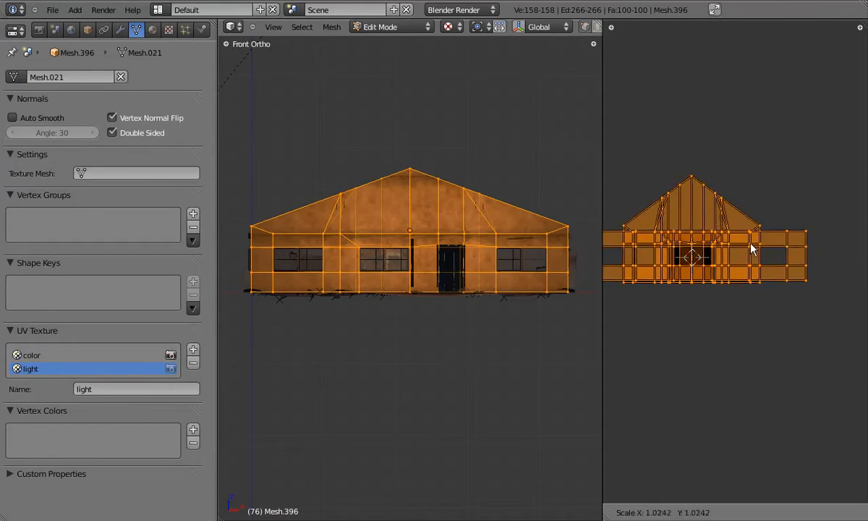
- Scale the wall's UV layout until the gables roughly match the image width, and move it vertically onto the image
key(s)
key(x)
click(799, 241)
key(s)
click(709, 241)
scroll(651, 244, up, 4)
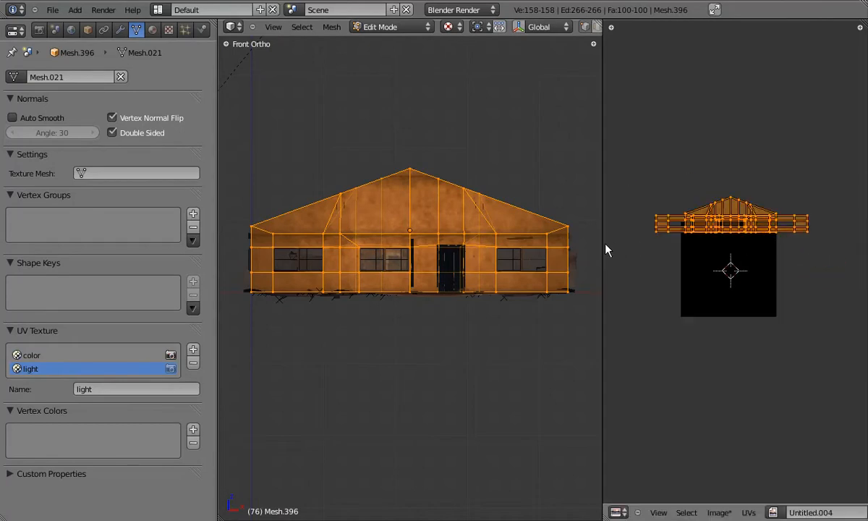
drag(604, 245, 462, 231)
scroll(665, 206, up, 4)
key(g)
key(y)
click(765, 246)
- Separate the two long side-wall UV islands vertically and stack them over the lower part of the image
key(l)
key(g)
key(y)
click(830, 367)
key(l)
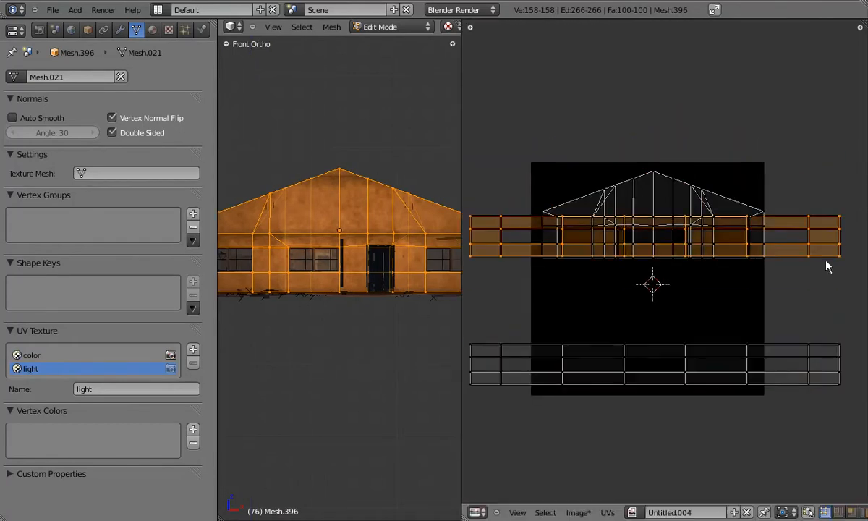
key(g)
key(y)
click(833, 351)
- Move one gable wall's UV island straight up, clear of the other gable island
key(l)
key(g)
key(y)
click(693, 179)
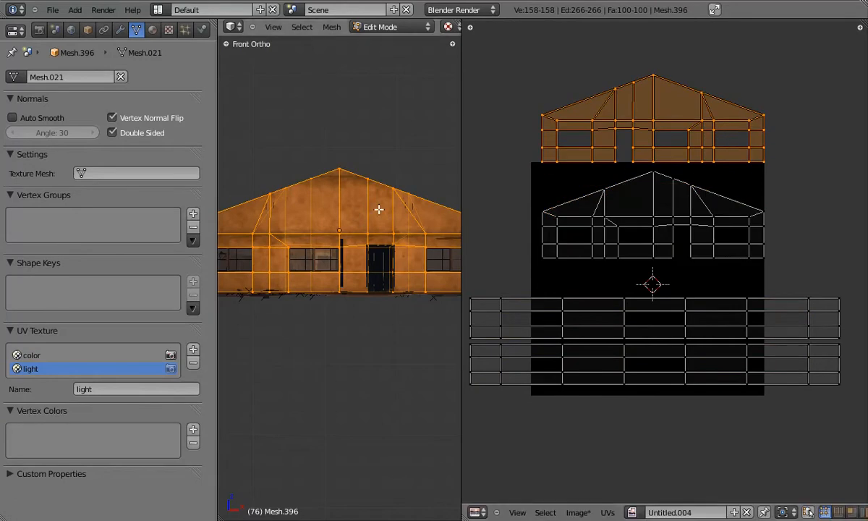
- Isolate the right half of the barn, rotate the raised gable's half island upside down and place it above the lower gable's right half
ctrl+middle_drag(370, 202, 353, 165)
key(a)
key(b)
drag(324, 172, 451, 285)
drag(799, 174, 799, 174)
key(r)
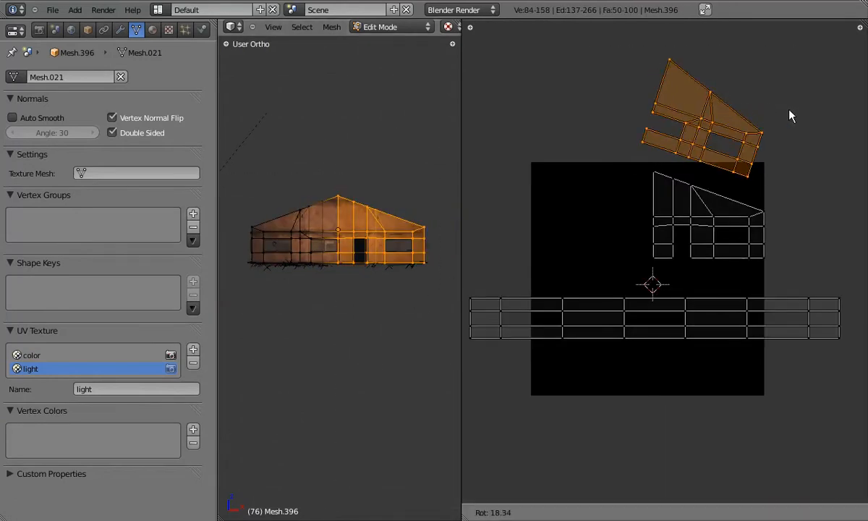
click(564, 175)
key(g)
click(715, 183)
- Rotate the raised gable's other half upside down and nest it above the lower gable's left slope
key(a)
key(l)
key(r)
click(483, 102)
key(g)
key(y)
click(634, 171)
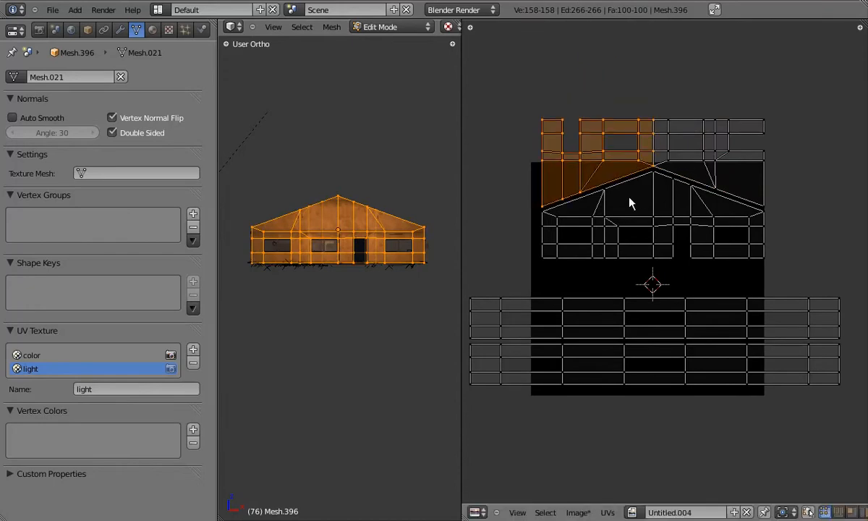
- Isolate the barn's right half and offset the right gable halves slightly sideways in the UV layout
key(a)
key(b)
drag(334, 180, 434, 275)
key(b)
drag(590, 76, 822, 283)
- From the side view, isolate one end of the long walls and offset its UVs slightly sideways
key(KP_3)
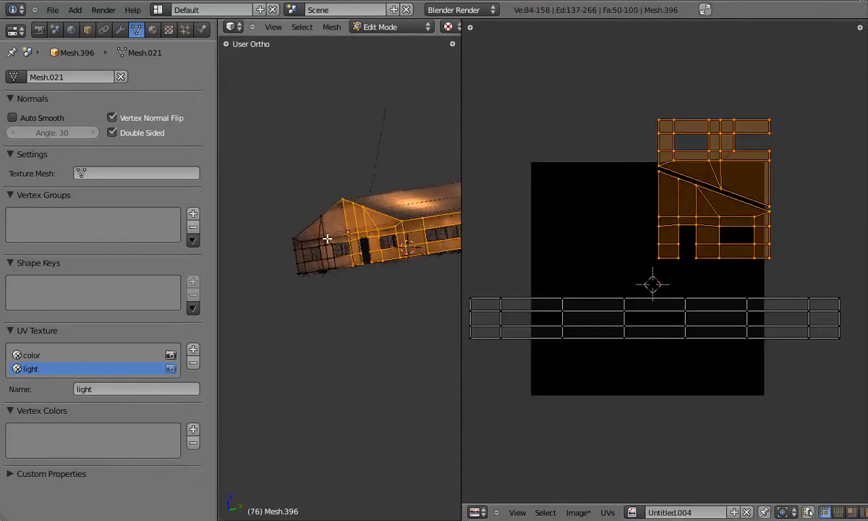
shift+middle_drag(418, 189, 364, 188)
key(b)
drag(434, 269, 364, 188)
right_click(772, 381)
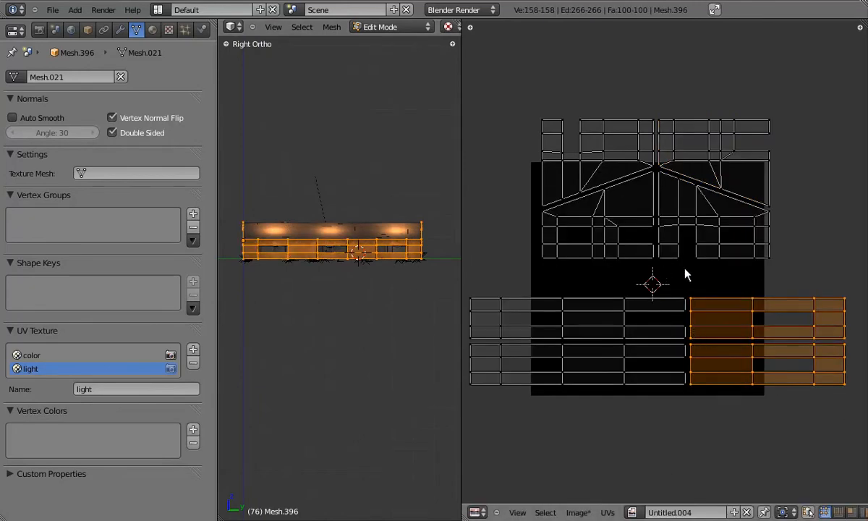
- Maximize the UV editor and try to scale the long wall islands horizontally
key(ctrl+Up)
key(a)
scroll(242, 303, up, 2)
key(a)
key(s)
key(x)
key(Escape)
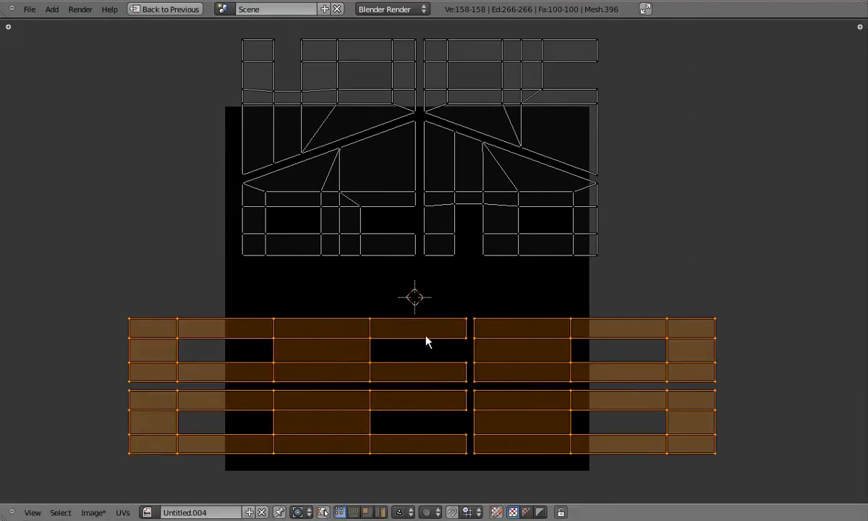
- Select all gable islands and fit them inside the upper half of the image
key(a)
key(b)
drag(215, 25, 692, 248)
key(g)
key(y)
click(590, 144)
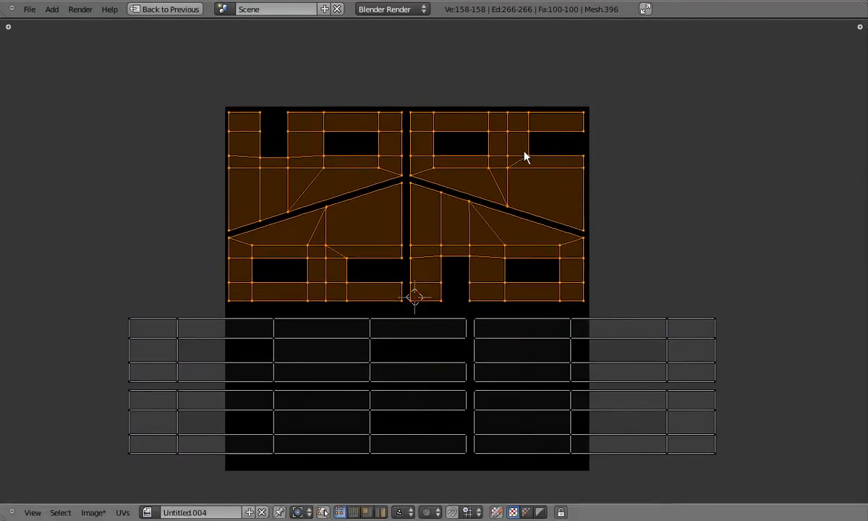
- Bring the right gable halves closer to the left ones, then stretch all gable islands horizontally to fill the image width
key(a)
key(b)
drag(405, 93, 651, 309)
key(a)
key(b)
drag(200, 62, 657, 318)
key(s)
key(x)
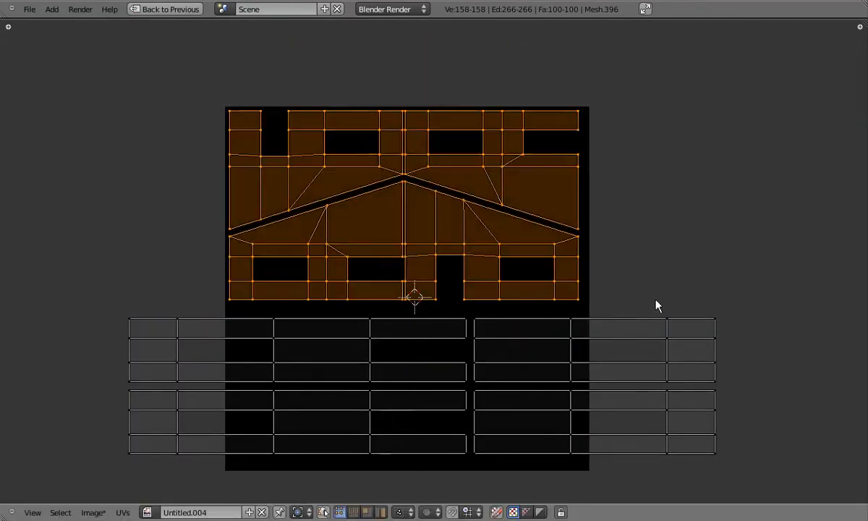
click(670, 301)
key(g)
key(y)
click(671, 300)
- Shift the left portions of the long walls against the right portions and align the seam vertices horizontally
key(a)
key(b)
drag(102, 307, 474, 483)
scroll(492, 420, up, 2)
key(g)
key(x)
click(513, 359)
middle_drag(514, 358, 477, 248)
drag(463, 217, 469, 314)
key(s)
key(x)
- Scale and move the long wall islands to fill the lower half of the image, just beneath the gables
drag(16, 216, 794, 450)
key(s)
key(x)
click(647, 383)
key(g)
click(630, 380)
key(s)
click(634, 379)
key(s)
key(y)
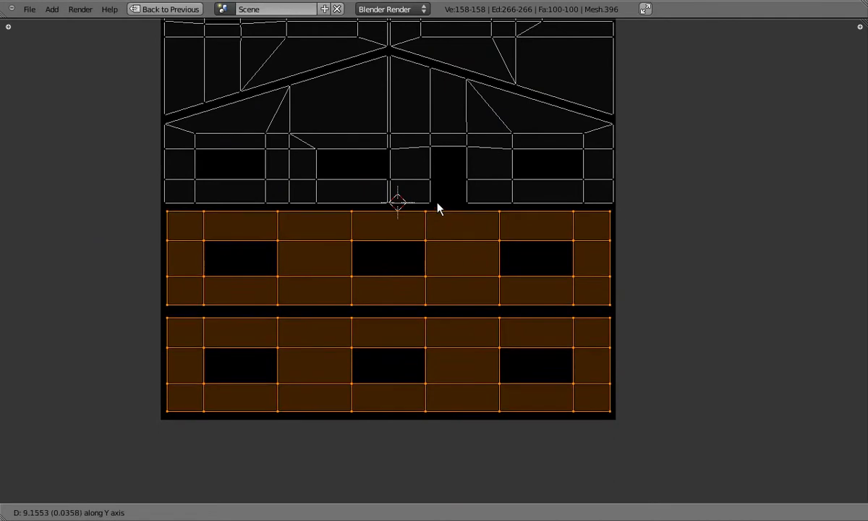
click(438, 208)
- Restore the multi-editor layout, show the barn interior in perspective in a wider 3D view, and return the wall to Object Mode
scroll(557, 202, down, 2)
middle_drag(558, 202, 556, 242)
scroll(585, 227, up, 1)
key(ctrl+Up)
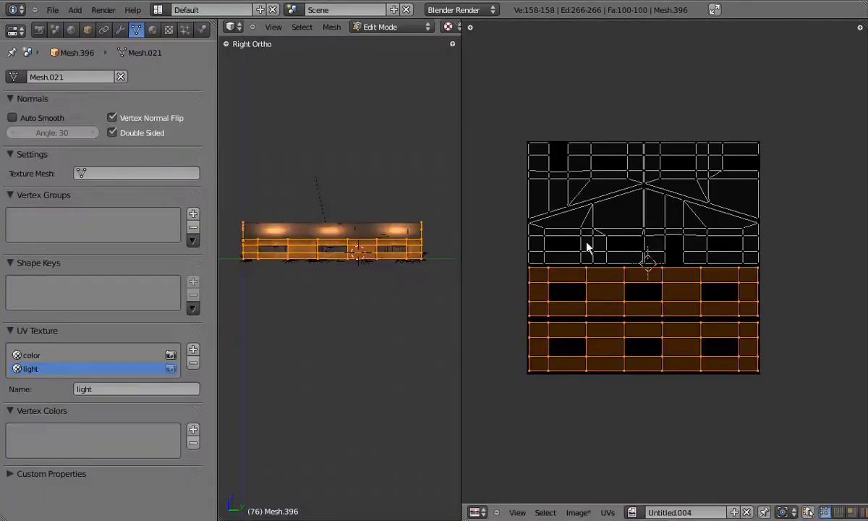
drag(462, 239, 621, 262)
middle_drag(293, 242, 350, 286)
scroll(457, 252, up, 3)
key(KP_5)
scroll(458, 253, up, 3)
key(Tab)
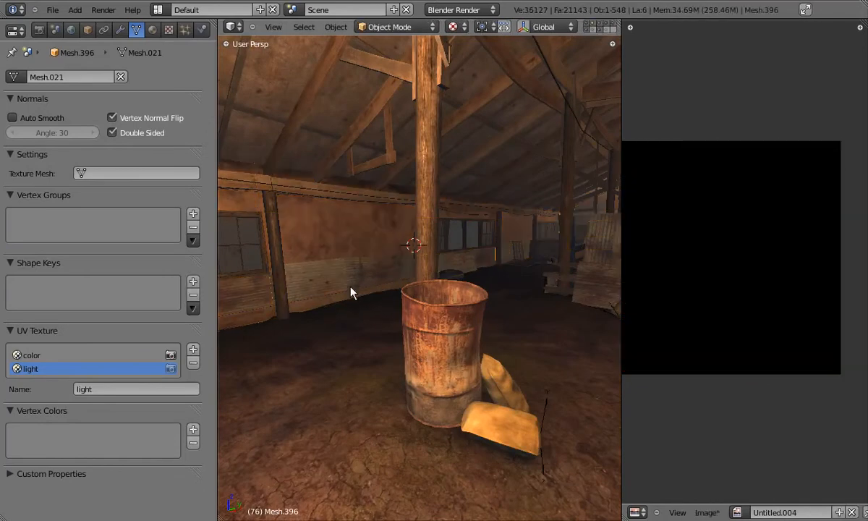
- Bake the wall's ambient occlusion into the new image and inspect the bake up close
drag(620, 300, 510, 300)
click(39, 29)
scroll(136, 360, down, 5)
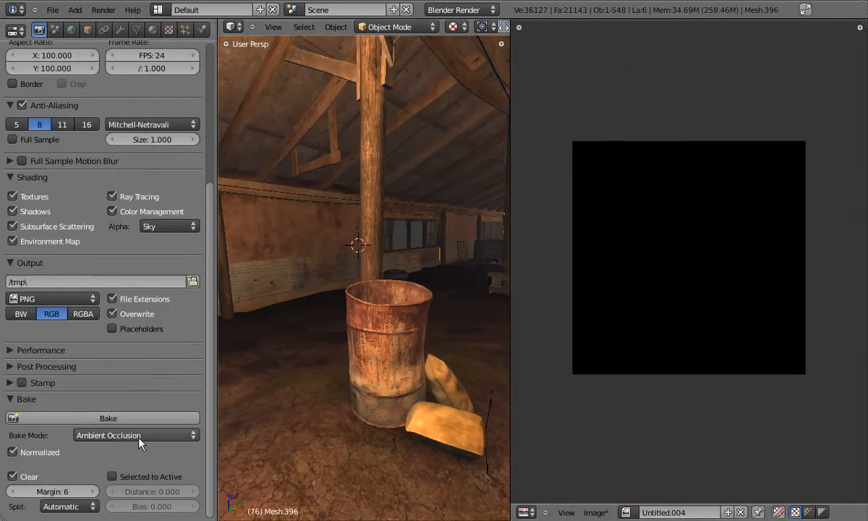
click(105, 418)
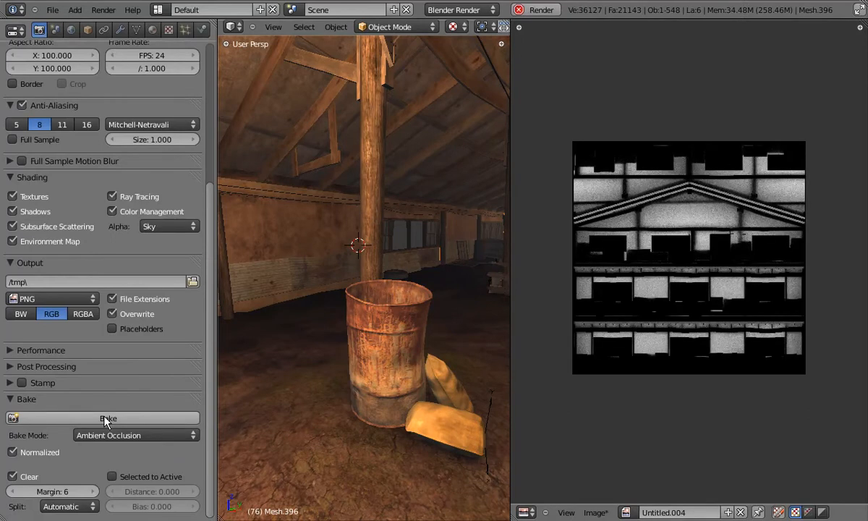
scroll(698, 209, up, 8)
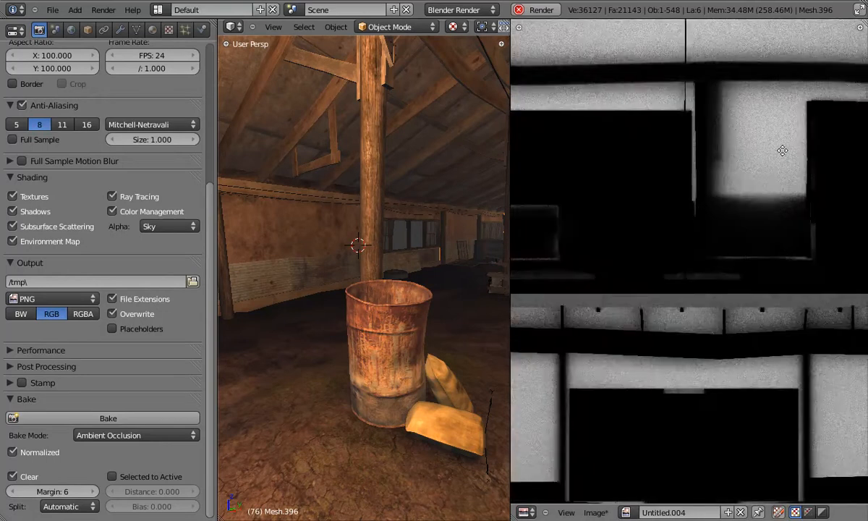
middle_drag(760, 178, 765, 298)
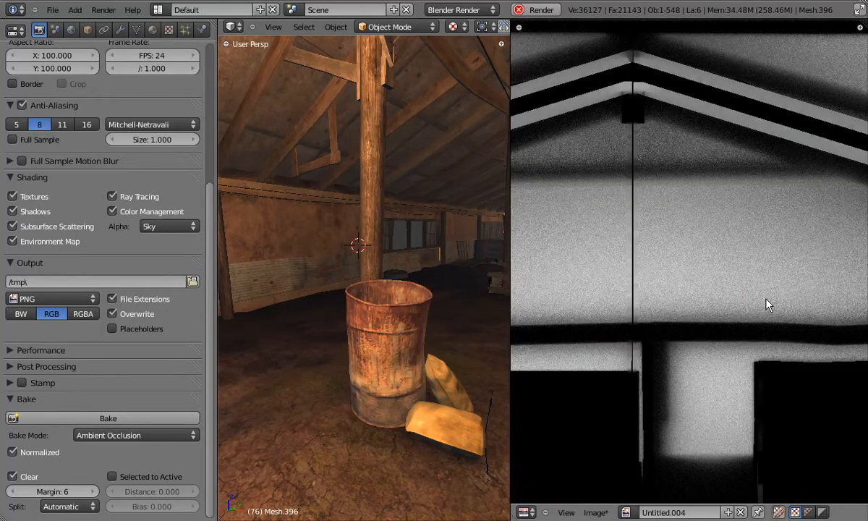
scroll(768, 304, down, 4)
scroll(640, 273, up, 2)
- Save the baked image as wallsAO.png in the textures folder
click(598, 512)
click(618, 432)
click(207, 126)
click(594, 159)
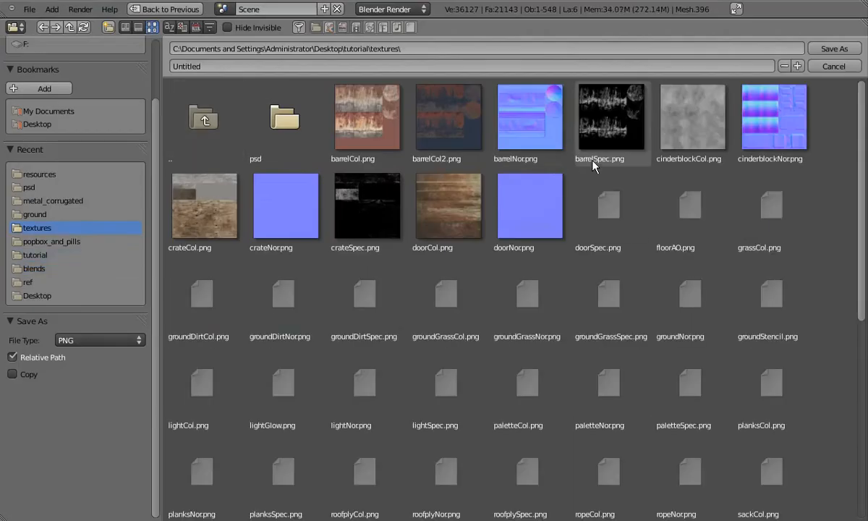
click(274, 66)
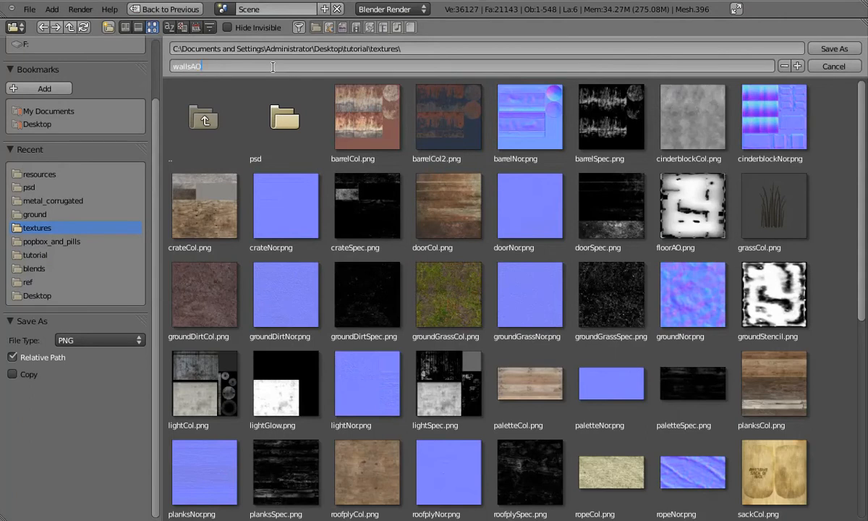
key(Return)
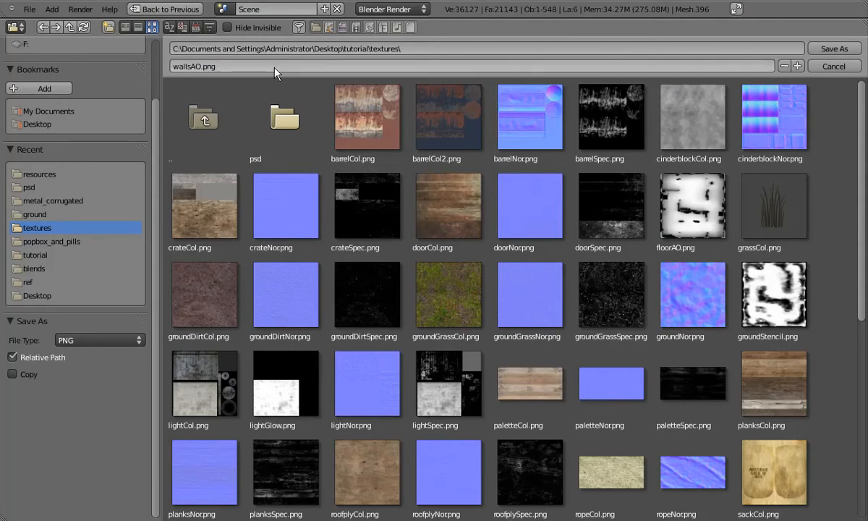
key(Return)
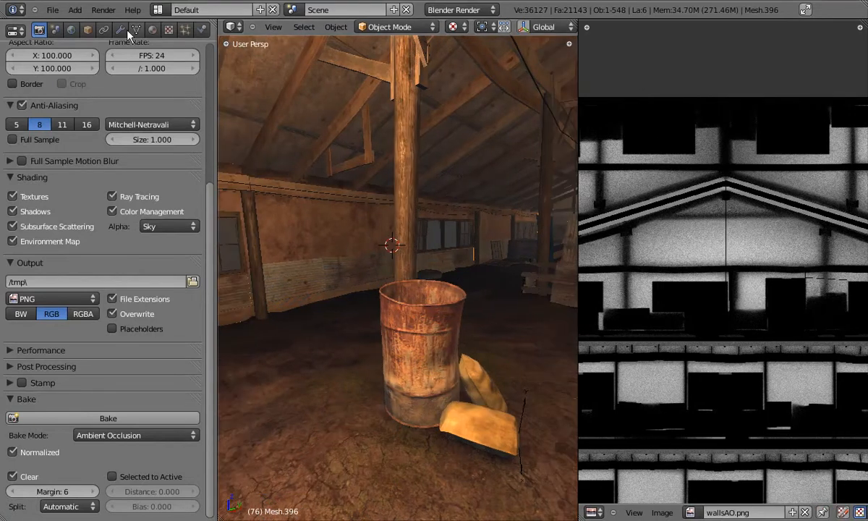
- Add an Image or Movie texture named wallsAO to the wall material's fourth texture slot
click(152, 29)
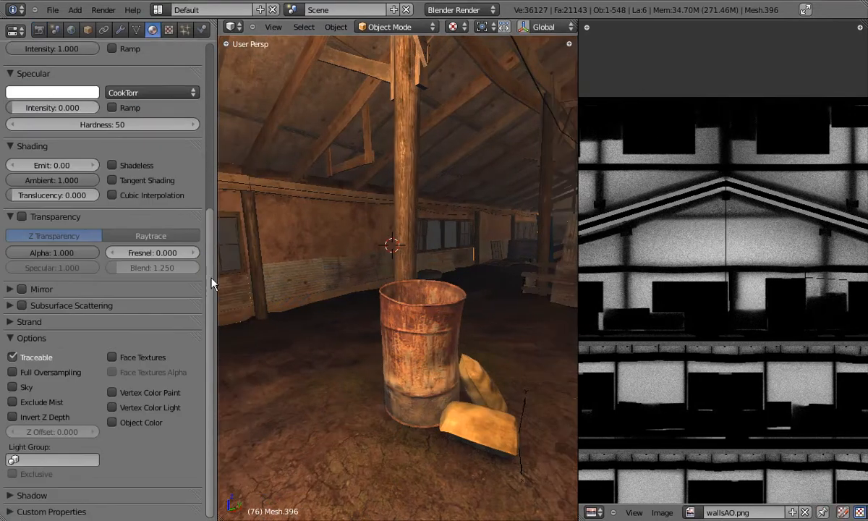
scroll(165, 232, up, 8)
click(168, 29)
click(43, 123)
click(73, 157)
click(123, 174)
click(80, 245)
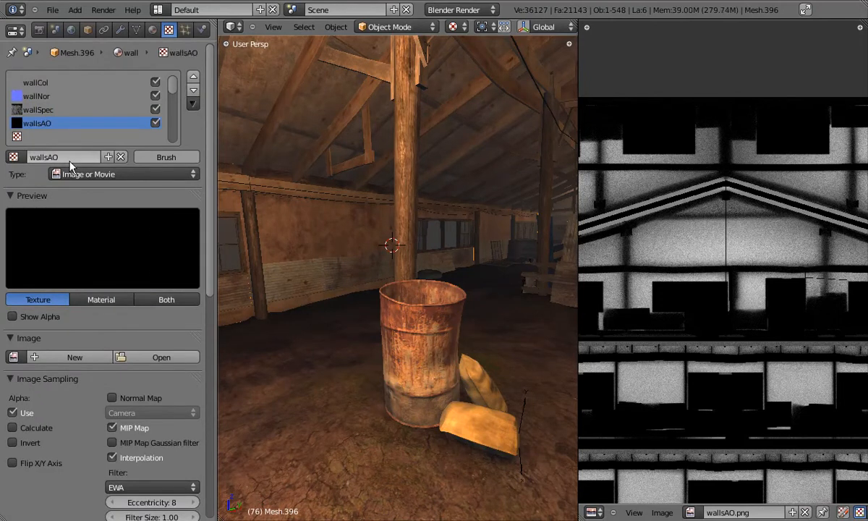
- Assign the baked wallsAO.png image to the wallsAO texture
scroll(207, 210, down, 4)
scroll(207, 189, down, 1)
click(13, 264)
scroll(61, 348, down, 20)
click(64, 341)
- Map the wallsAO texture with UV coordinates on the light layer
scroll(119, 317, down, 10)
click(96, 329)
click(90, 246)
click(98, 329)
click(94, 259)
click(102, 363)
click(106, 350)
click(111, 346)
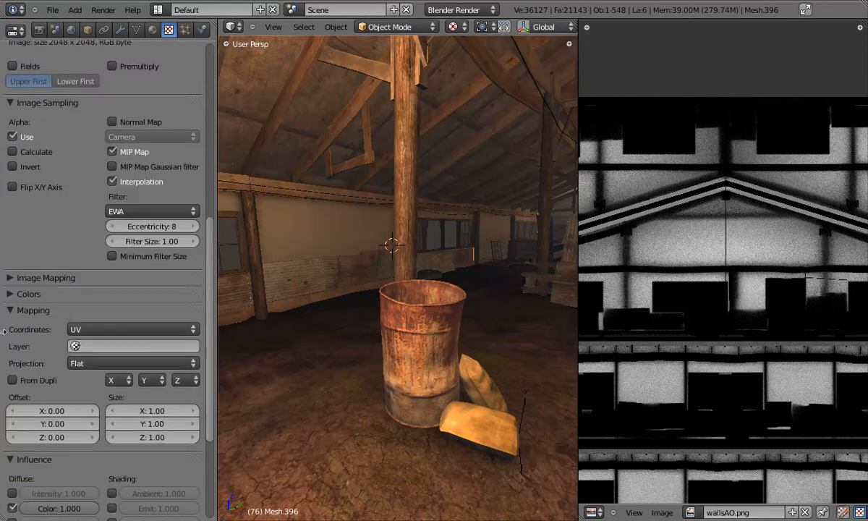
click(106, 380)
- Set the wallsAO texture's influence blend mode to Multiply
drag(211, 316, 209, 403)
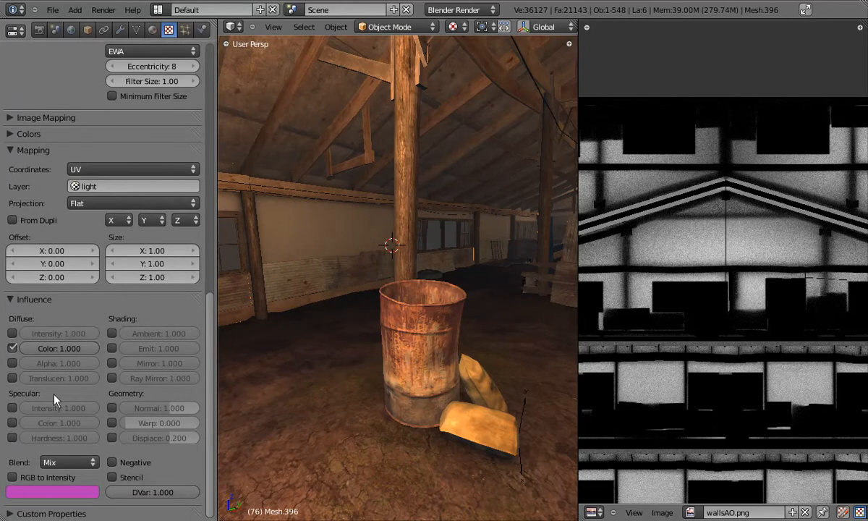
click(82, 463)
click(65, 400)
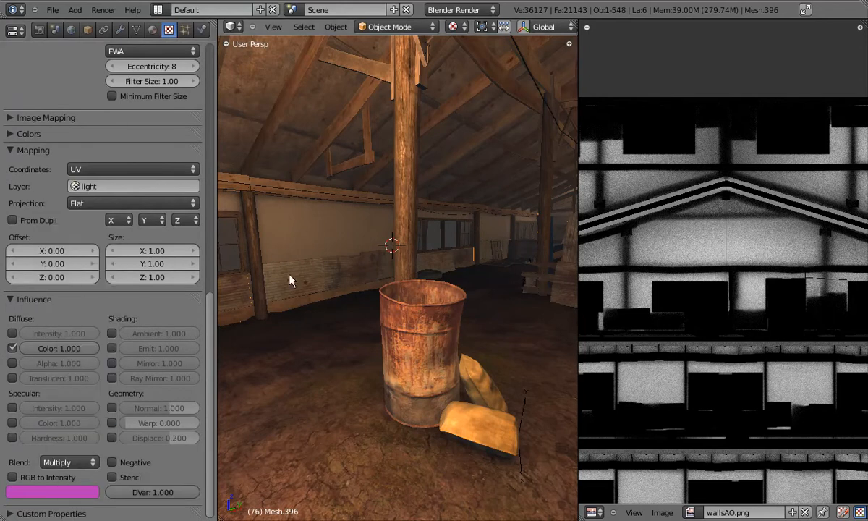
- Enlarge the 3D view and examine the ambient occlusion shading on the barn wall around the beams and metal sheets
middle_drag(360, 251, 438, 269)
drag(579, 305, 841, 304)
middle_drag(405, 282, 469, 252)
key(g)
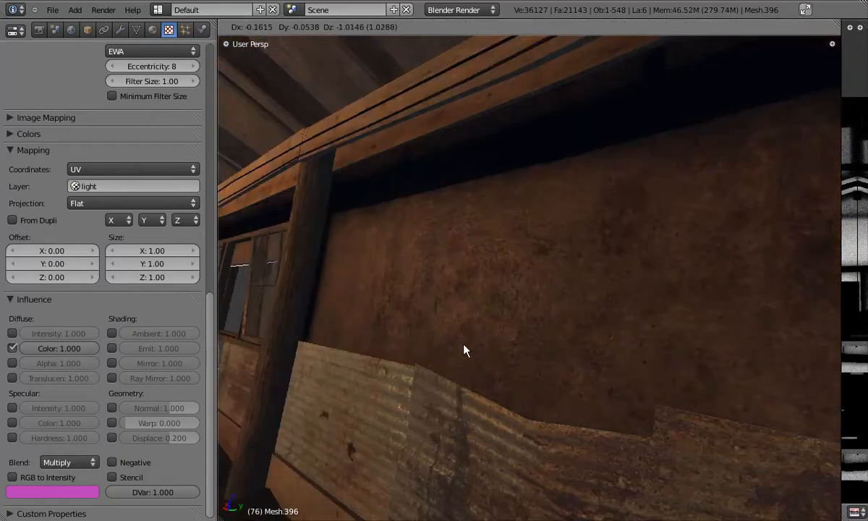
right_click(426, 474)
middle_drag(423, 420, 462, 221)
key(g)
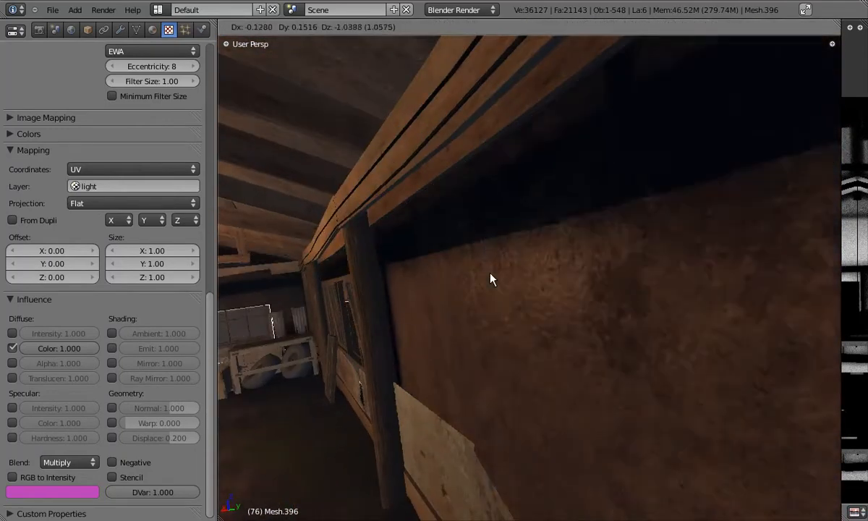
right_click(491, 277)
middle_drag(490, 277, 505, 313)
key(g)
right_click(539, 513)
middle_drag(539, 513, 413, 277)
key(g)
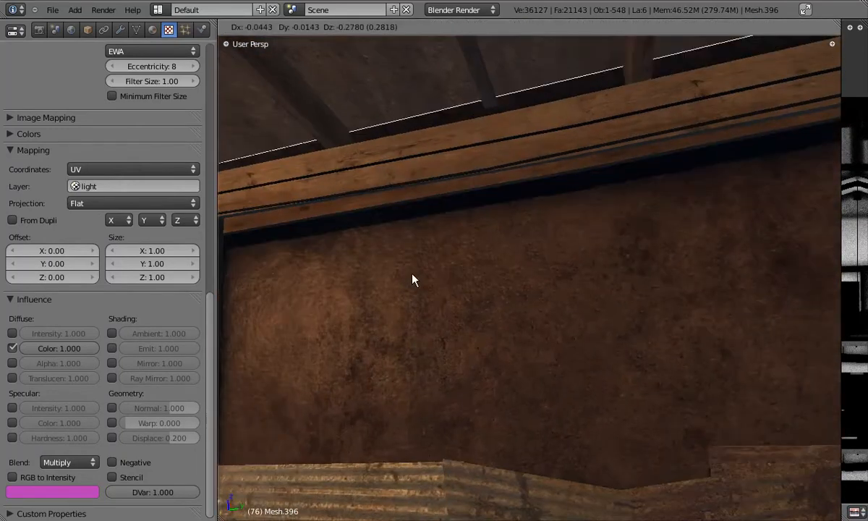
- Enable the specular Color influence for the wallsAO texture
click(409, 293)
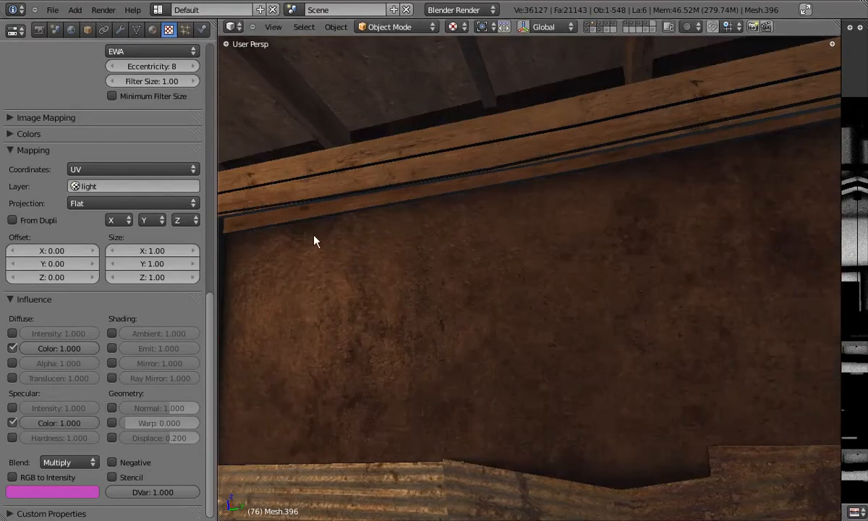
key(g)
right_click(354, 223)
middle_drag(371, 330, 471, 312)
click(14, 422)
middle_drag(521, 246, 601, 304)
middle_drag(463, 235, 362, 177)
- Toggle the wall's specular texture Intensity and Color influences to compare their effect on the wall, restoring the original settings
drag(210, 302, 206, 54)
click(48, 100)
drag(209, 124, 227, 368)
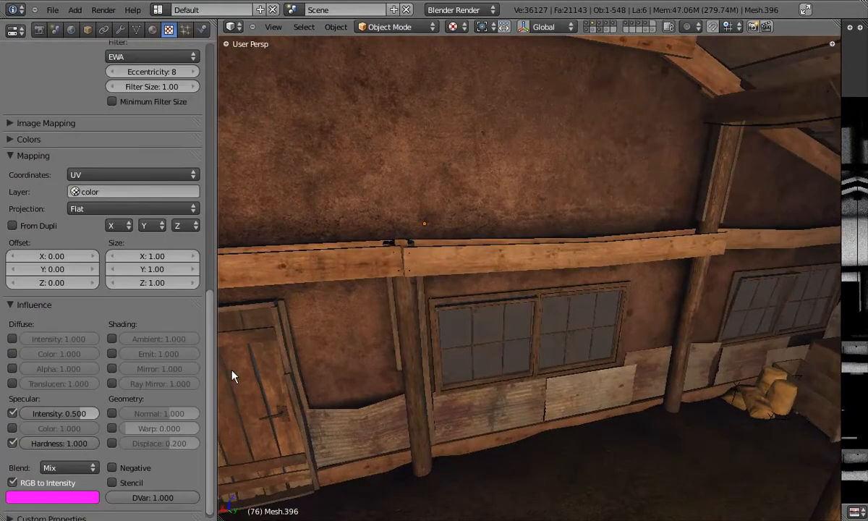
click(13, 414)
middle_drag(474, 234, 16, 423)
click(13, 413)
middle_drag(419, 220, 347, 199)
click(11, 427)
click(12, 426)
middle_drag(391, 217, 516, 194)
- Select the wall's wallNor texture and review its mapping and influence settings against the wall's appearance
scroll(195, 116, up, 15)
scroll(210, 112, up, 3)
click(43, 95)
scroll(199, 290, down, 15)
scroll(146, 87, up, 15)
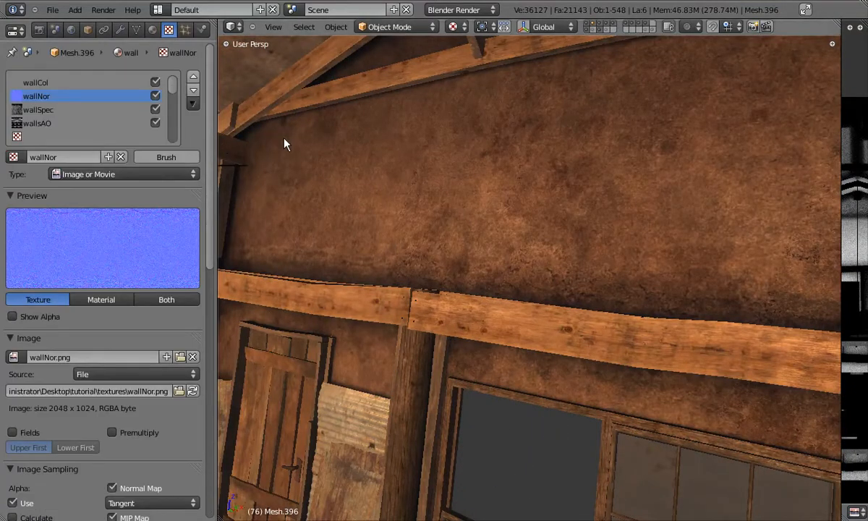
scroll(200, 247, down, 15)
key(Return)
middle_drag(470, 235, 482, 257)
drag(212, 293, 221, 405)
- Select the ground and set its groundgrassSpec texture's specular intensity to 0.6
middle_drag(434, 318, 439, 364)
right_drag(376, 343, 342, 389)
key(Escape)
scroll(188, 203, up, 15)
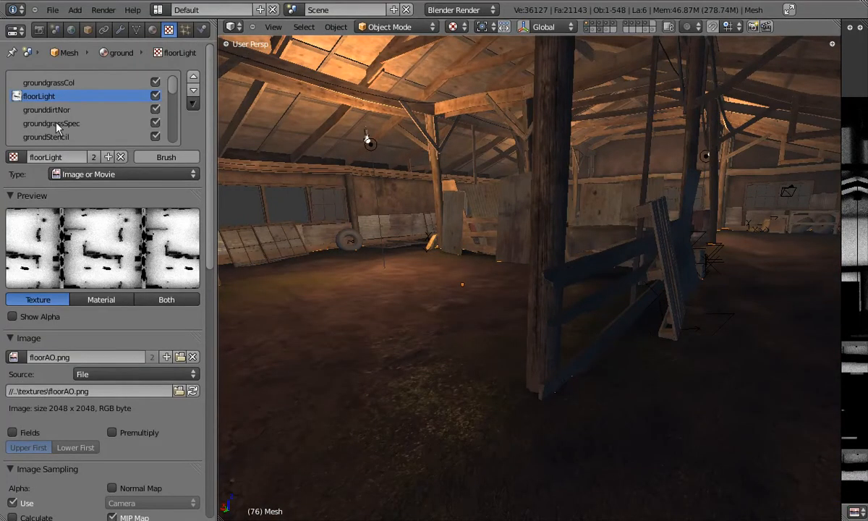
click(87, 123)
middle_drag(407, 337, 507, 311)
scroll(175, 264, down, 15)
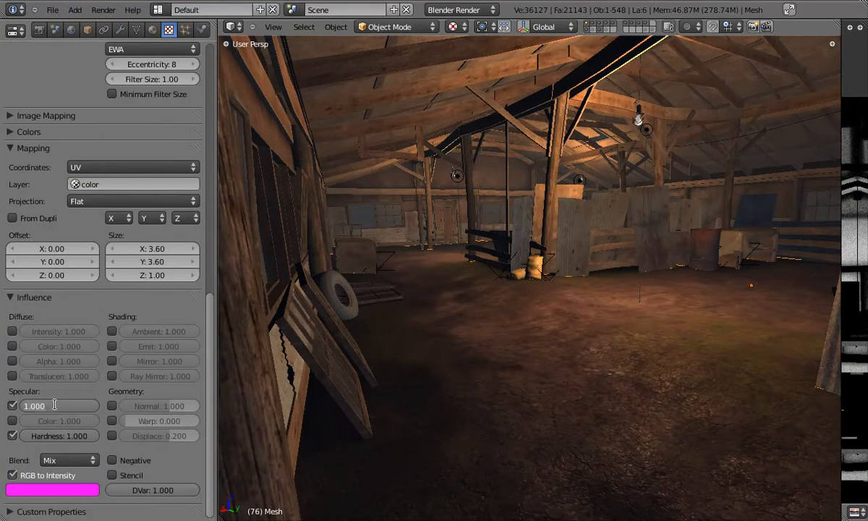
click(55, 404)
text(.6)
key(Return)
middle_drag(550, 390, 494, 325)
- Set the grounddirtSpec texture's specular intensity to 0.6
scroll(197, 309, up, 15)
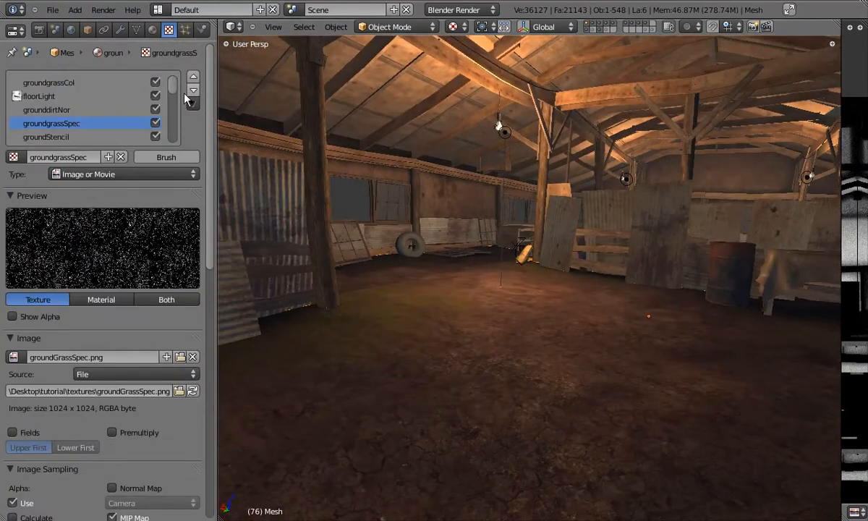
click(125, 97)
drag(209, 134, 209, 397)
key(Return)
middle_drag(572, 326, 303, 357)
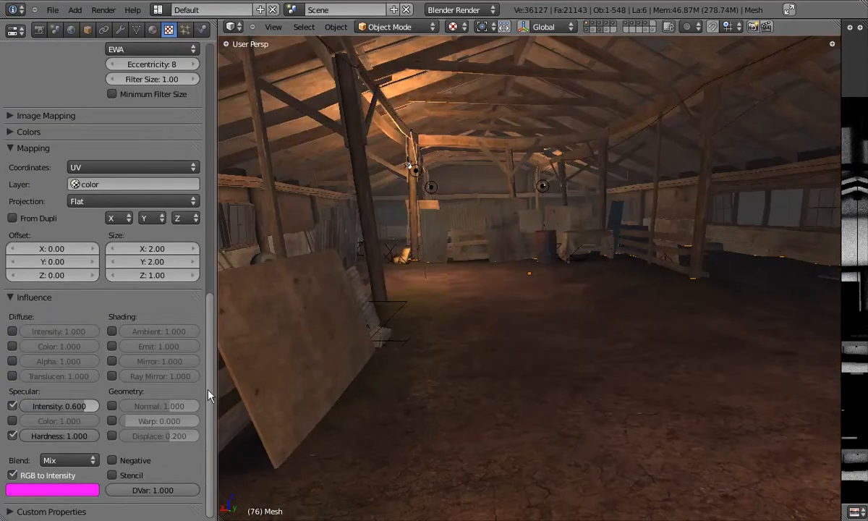
- Select the sheet metal along the barn walls and add the freestanding metal sheets to the selection in solid shading
drag(209, 347, 219, 89)
mouse_move(335, 189)
middle_down()
mouse_move(508, 303)
mouse_move(546, 362)
mouse_move(544, 317)
mouse_move(554, 320)
mouse_move(265, 329)
mouse_move(497, 345)
mouse_move(715, 283)
mouse_move(423, 341)
mouse_move(513, 304)
mouse_move(552, 316)
mouse_move(346, 353)
mouse_move(424, 316)
mouse_move(486, 316)
mouse_move(405, 277)
mouse_move(315, 265)
middle_up()
right_click(315, 265)
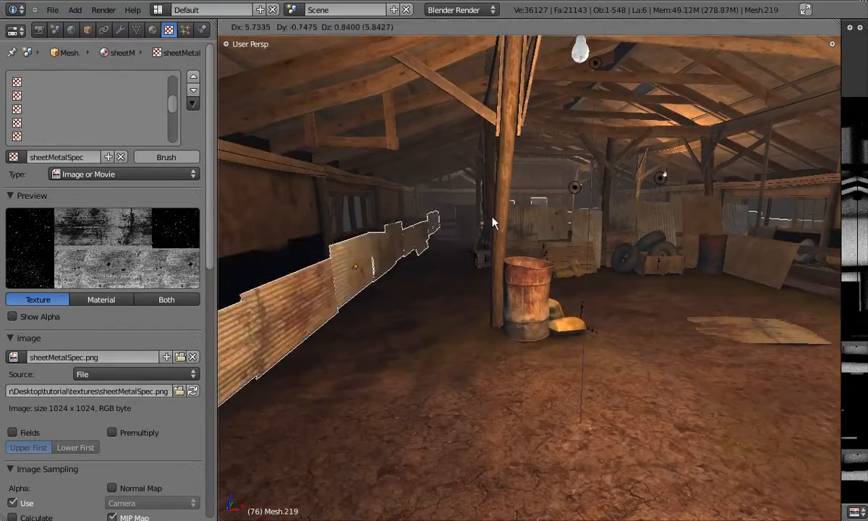
middle_drag(509, 203, 535, 248)
key(z)
key(z)
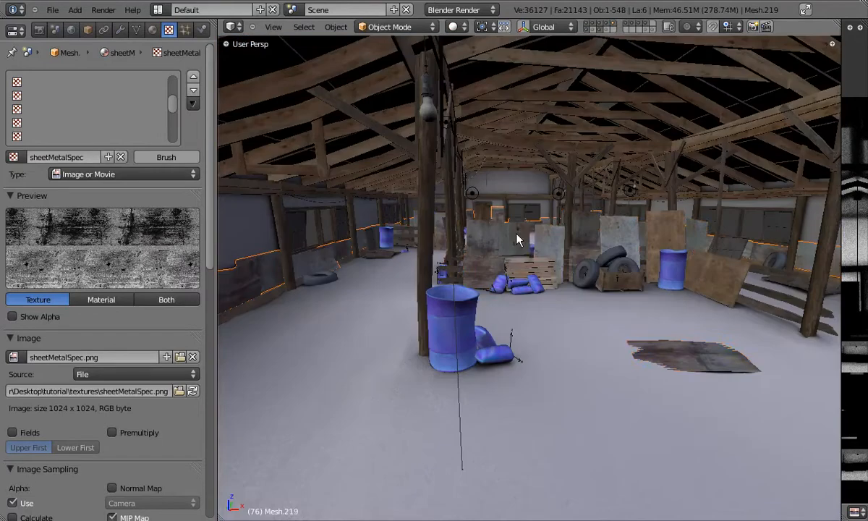
shift+right_click(516, 234)
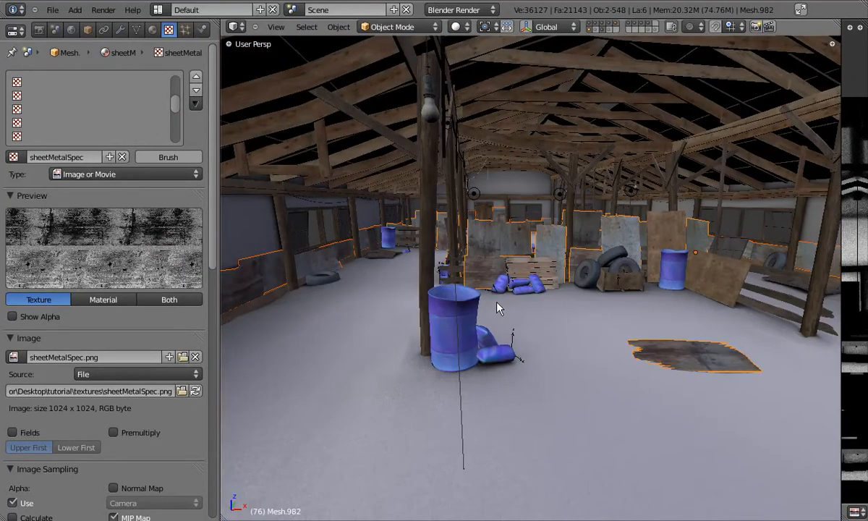
- Restore textured shading and test the barn in the game engine preview
key(alt+z)
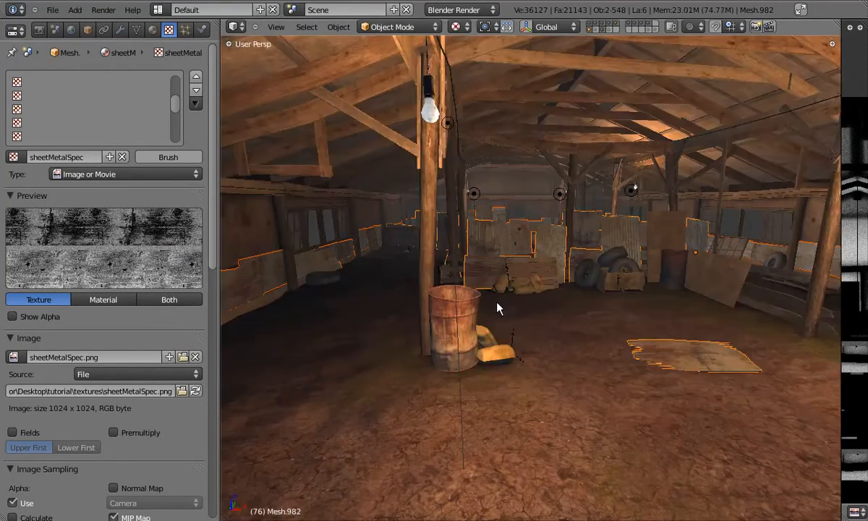
key(p)
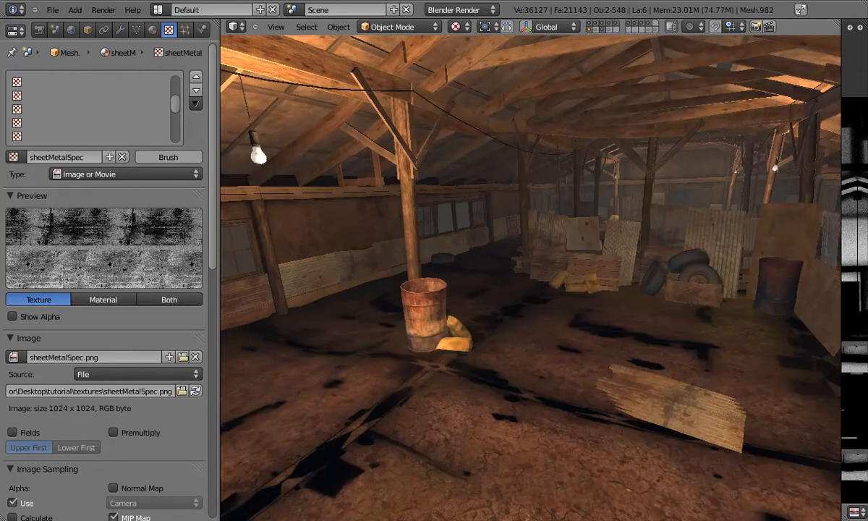
key(Escape)
- Select the ground, widen the image editor, and delete the ground's light UV layer
right_click(519, 371)
key(g)
right_click(526, 398)
middle_drag(538, 308, 557, 309)
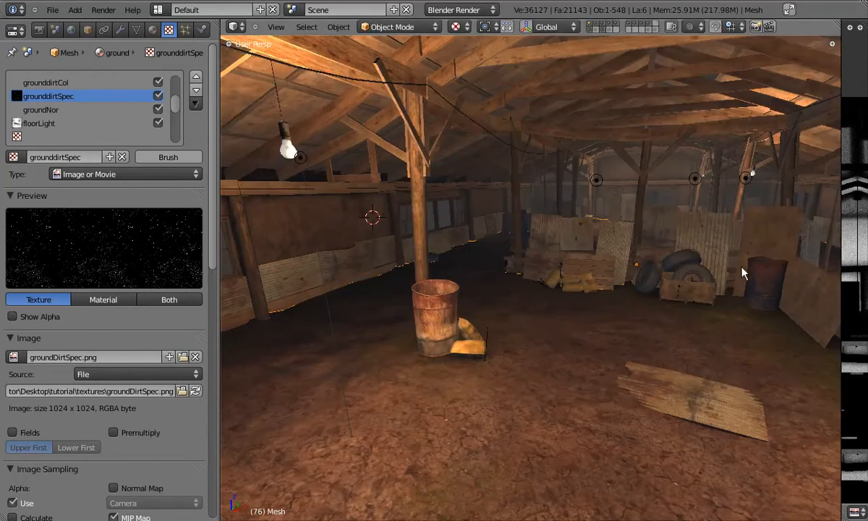
drag(841, 267, 608, 266)
click(136, 30)
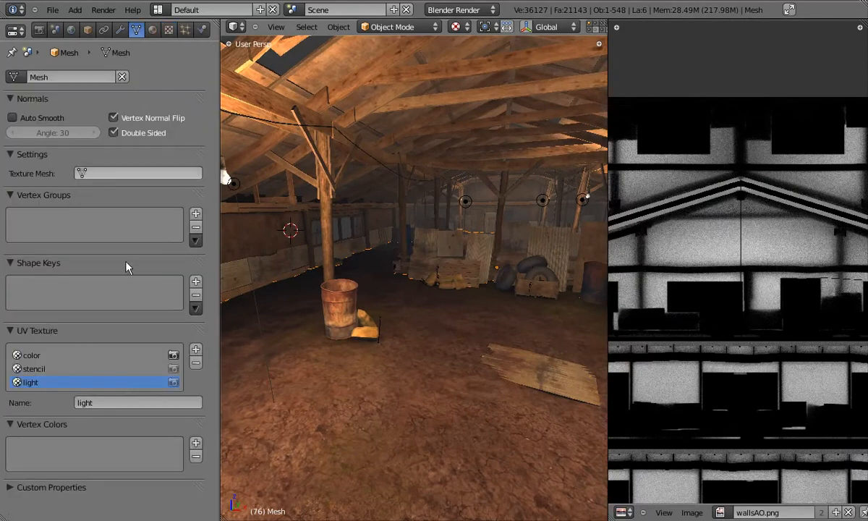
click(196, 367)
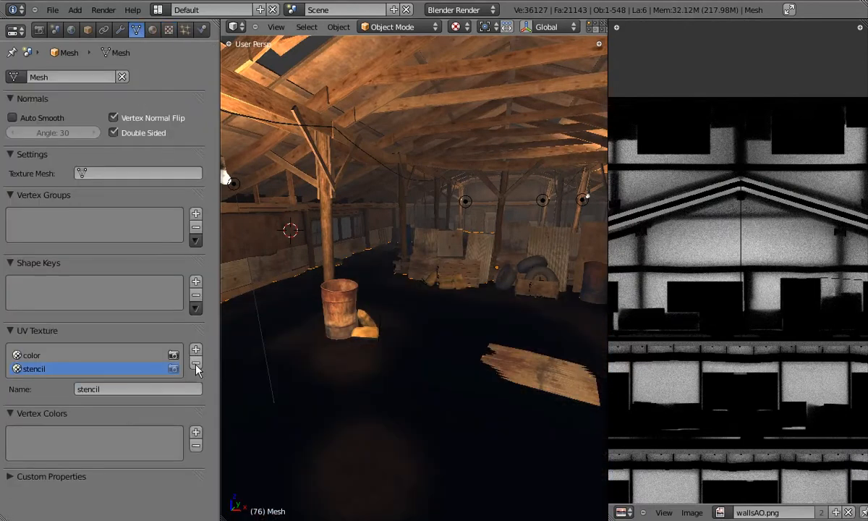
- Make the ground's color UV layer active and check the ground's shading
click(65, 358)
mouse_move(398, 330)
middle_down()
mouse_move(426, 328)
mouse_move(387, 328)
middle_up()
key(g)
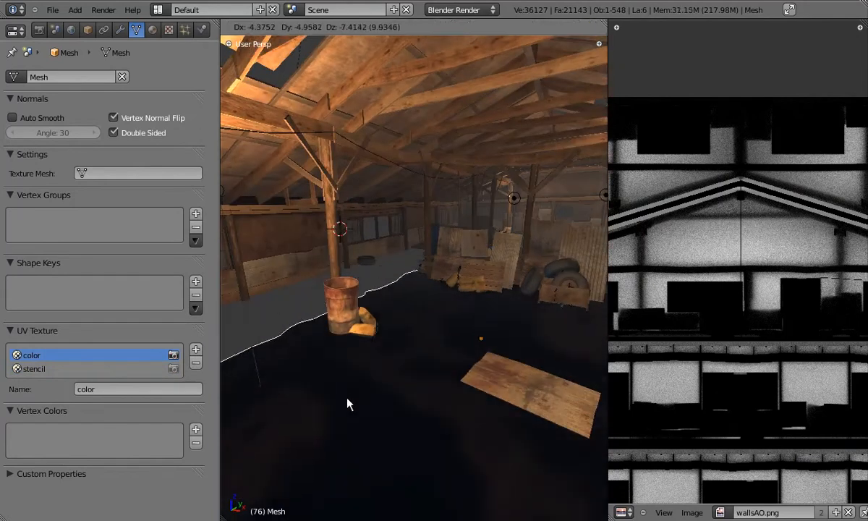
right_click(338, 417)
middle_drag(338, 417, 435, 307)
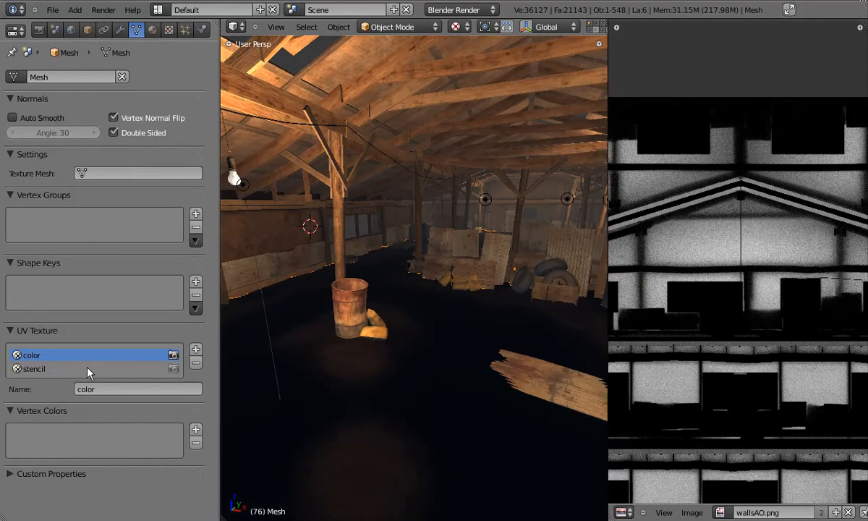
- Map the ground's floorLight texture in the slot after groundNor with the stencil UV layer
click(166, 30)
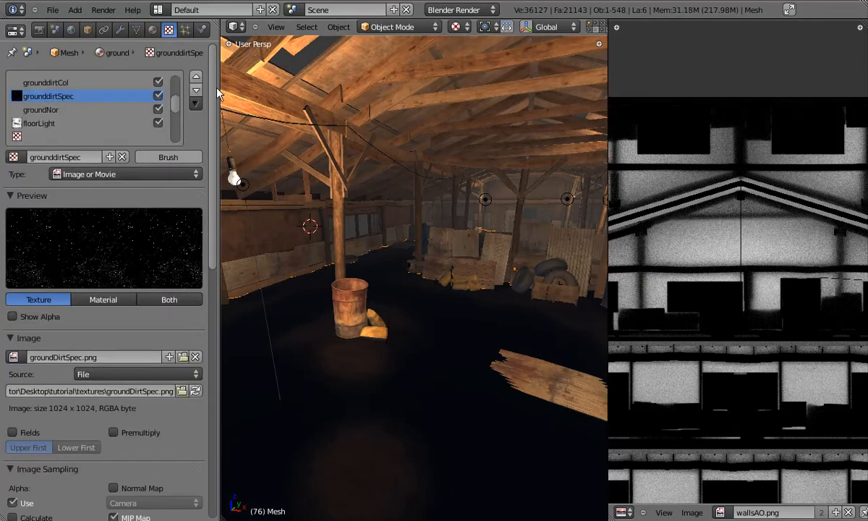
scroll(202, 81, down, 4)
scroll(208, 240, down, 10)
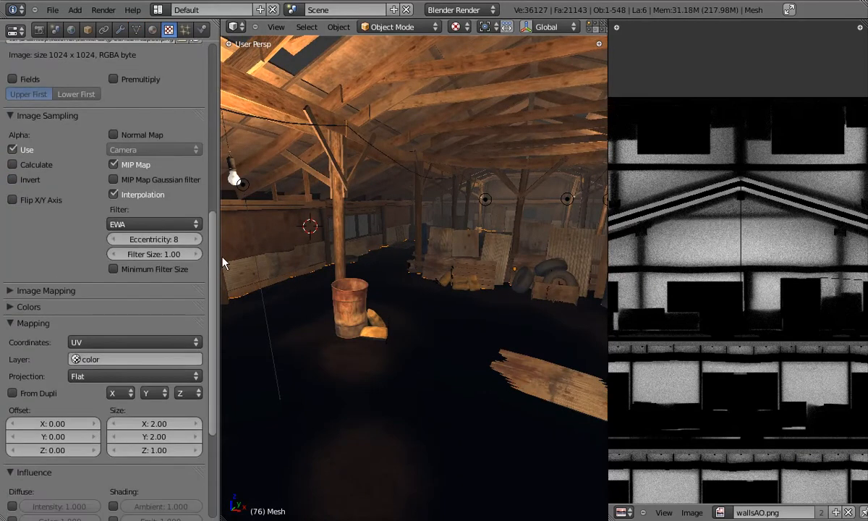
scroll(208, 240, up, 14)
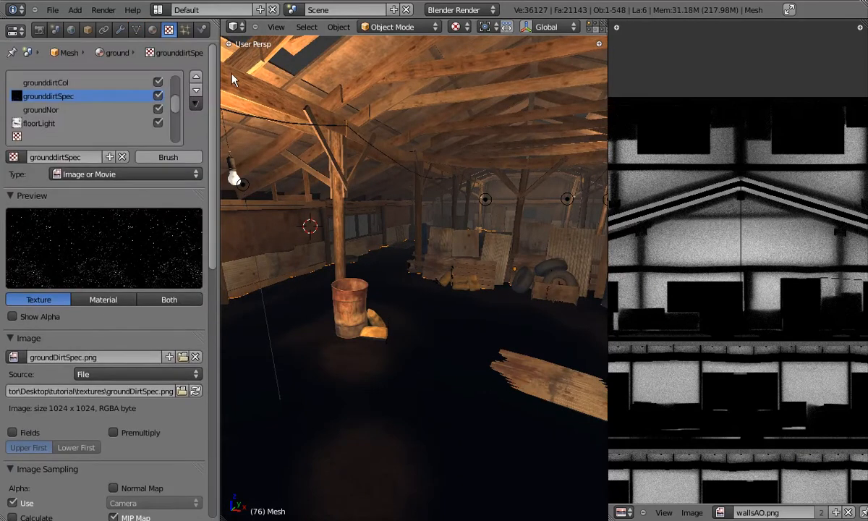
click(65, 123)
scroll(199, 134, down, 12)
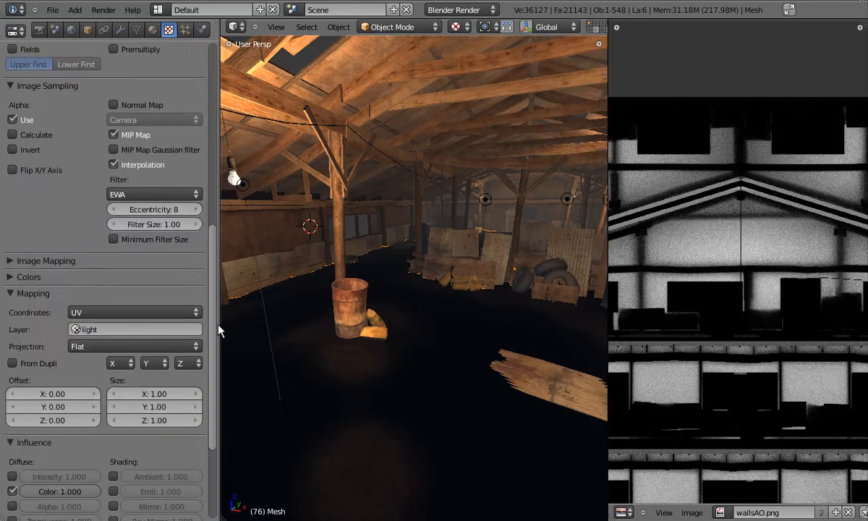
click(122, 332)
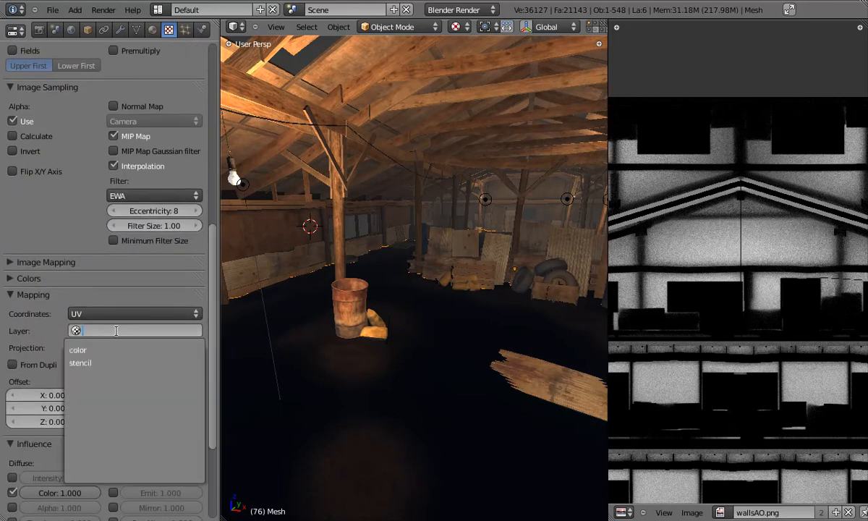
click(88, 365)
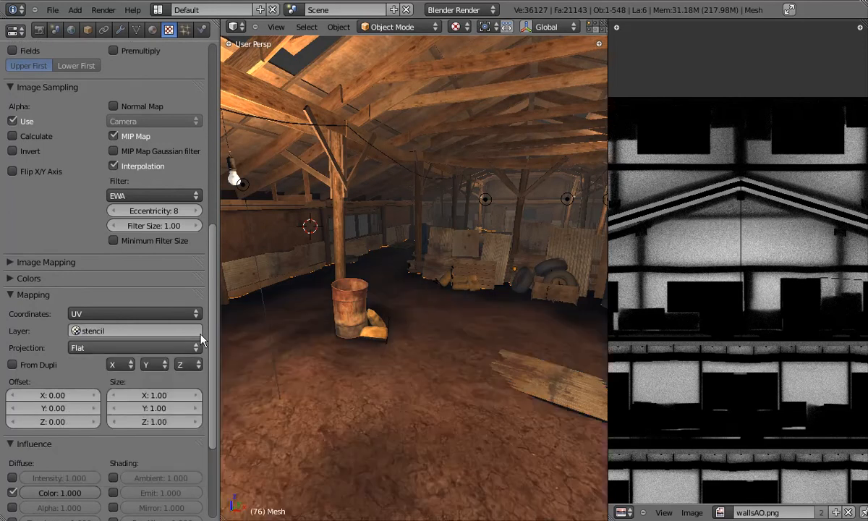
- Map the ground's other floorLight texture, in the slot after groundgrassCol, with the stencil UV layer
drag(212, 334, 143, 76)
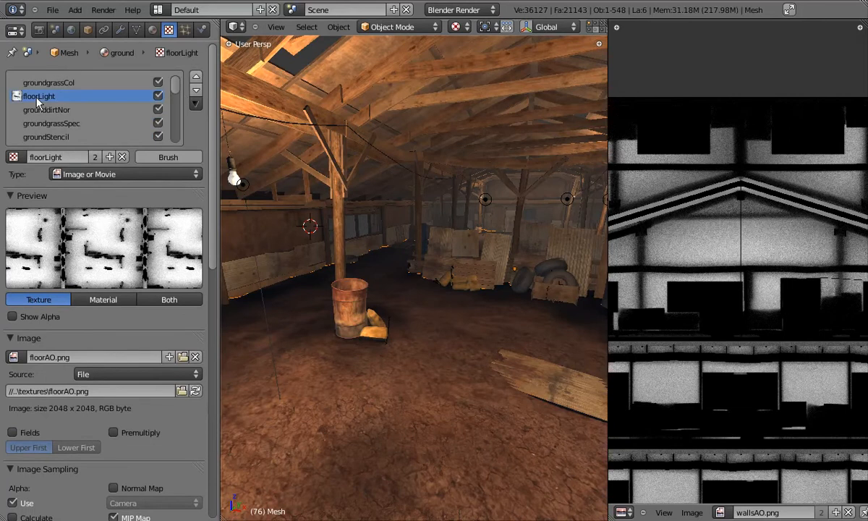
scroll(198, 121, down, 15)
click(101, 263)
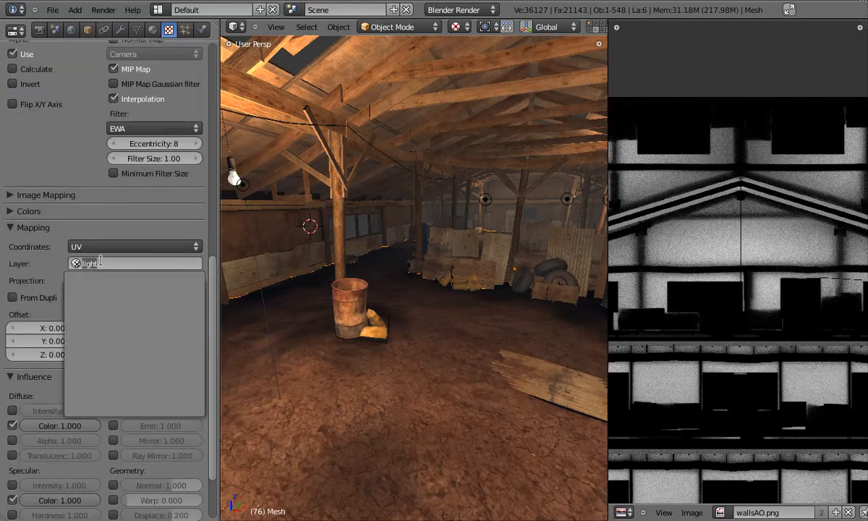
click(92, 297)
scroll(386, 347, up, 3)
middle_drag(388, 348, 460, 371)
- Enter Edit Mode on the ground and display floorAO.png behind its full UV layout in the image editor
key(Tab)
key(Tab)
scroll(694, 361, up, 1)
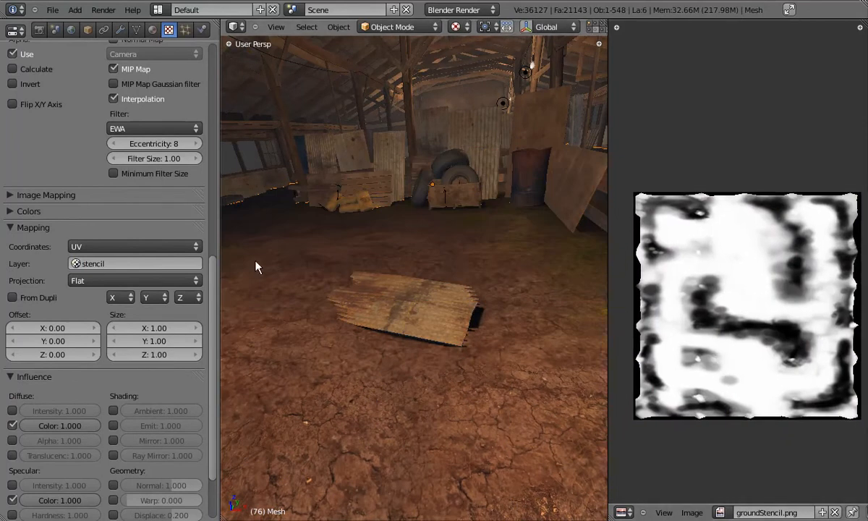
drag(219, 263, 185, 264)
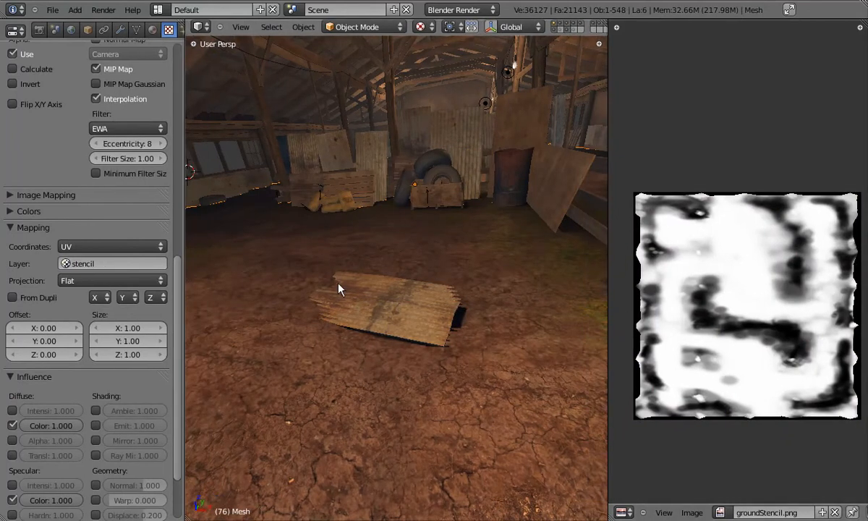
key(Tab)
click(776, 511)
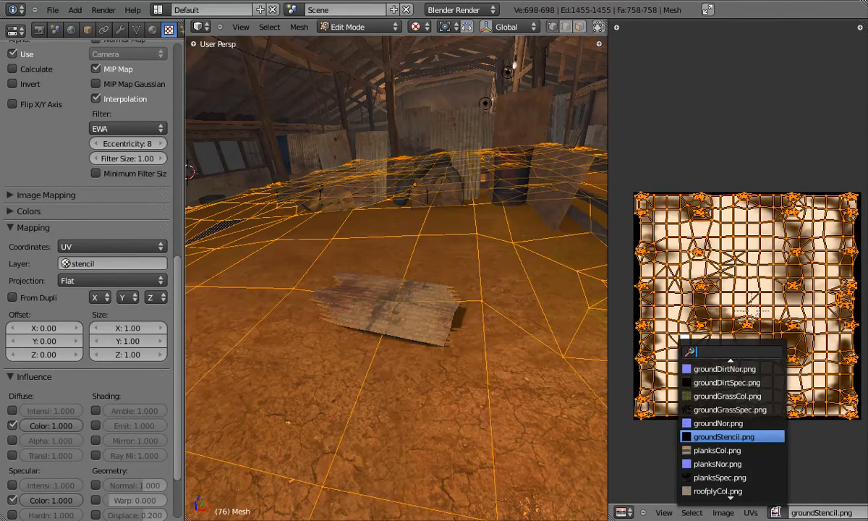
scroll(757, 499, down, 8)
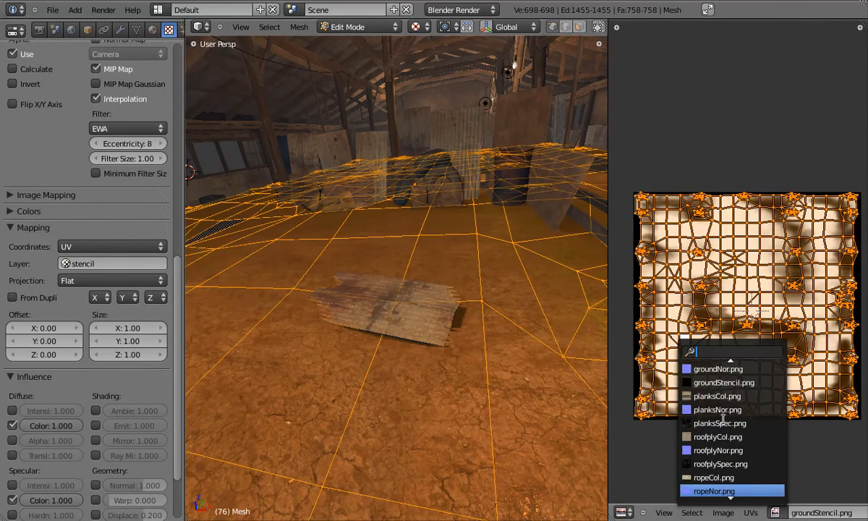
scroll(723, 418, up, 12)
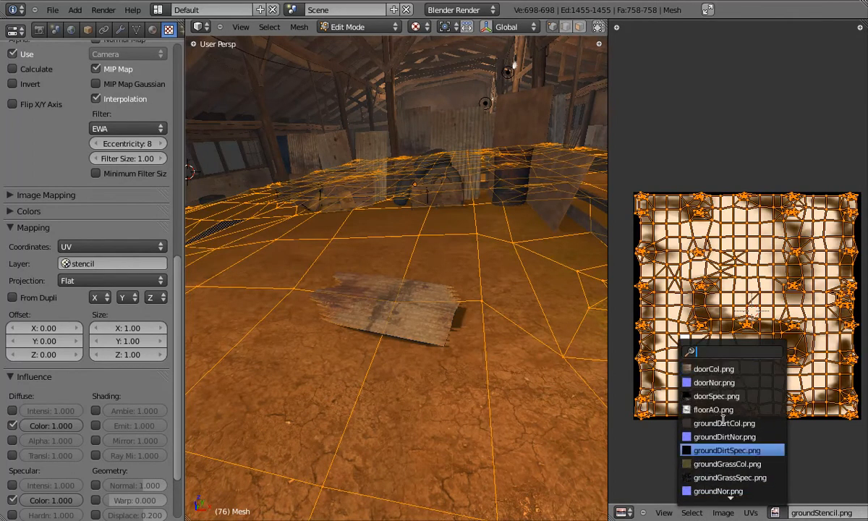
click(716, 410)
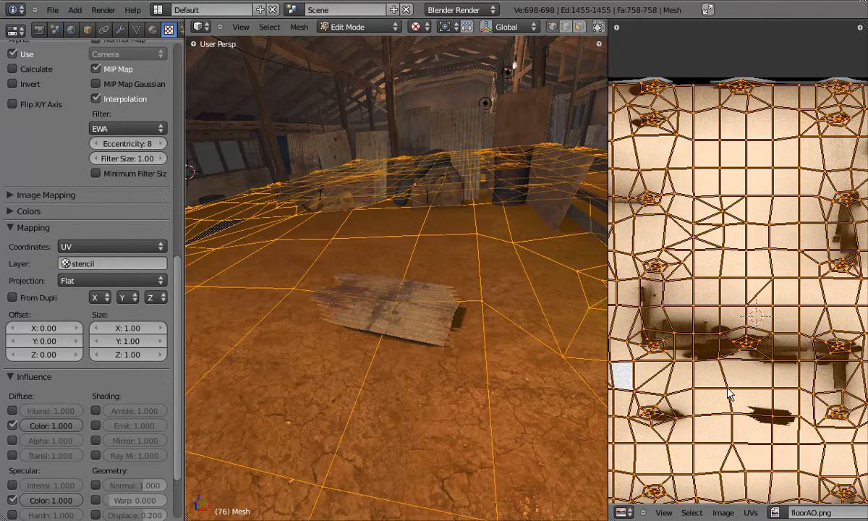
key(Home)
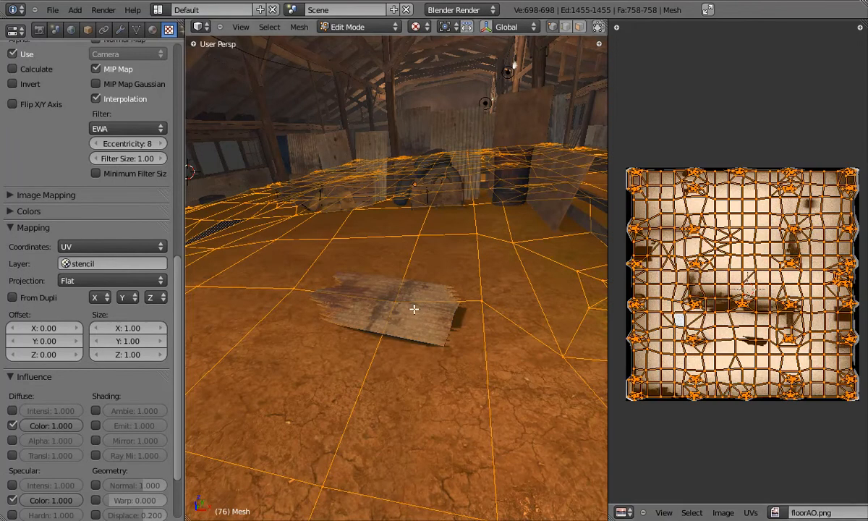
- Return to Object Mode and rebake the ground's ambient occlusion into floorAO.png
key(Tab)
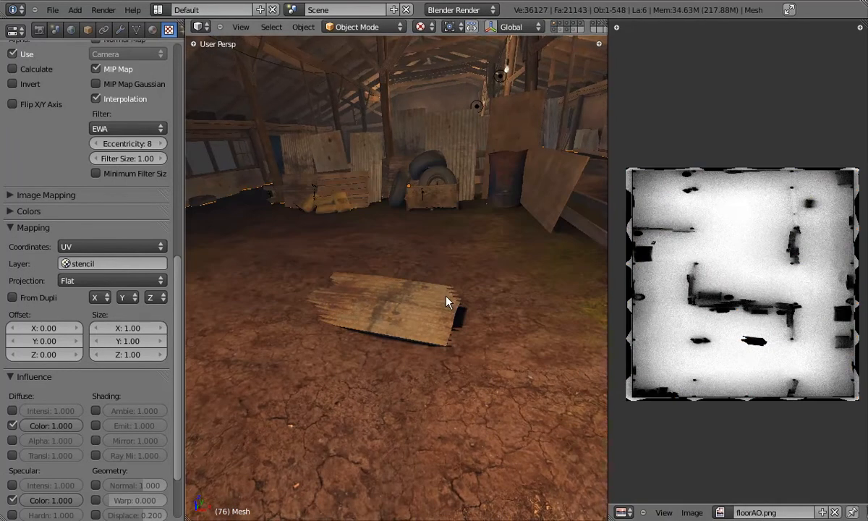
middle_drag(262, 274, 463, 284)
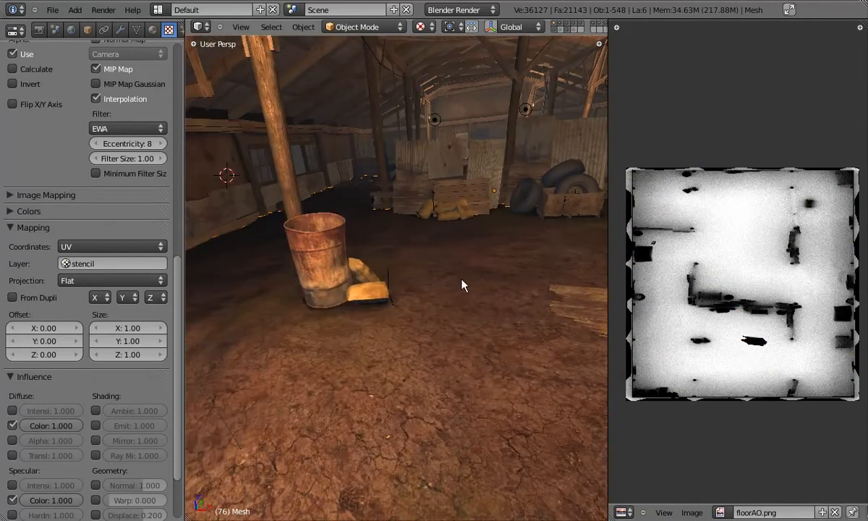
click(39, 30)
scroll(116, 109, down, 6)
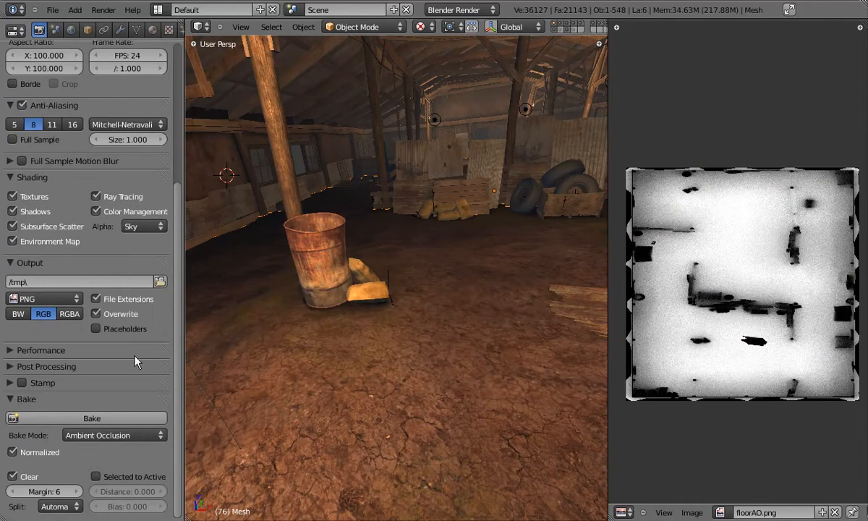
key(Tab)
key(Tab)
click(106, 418)
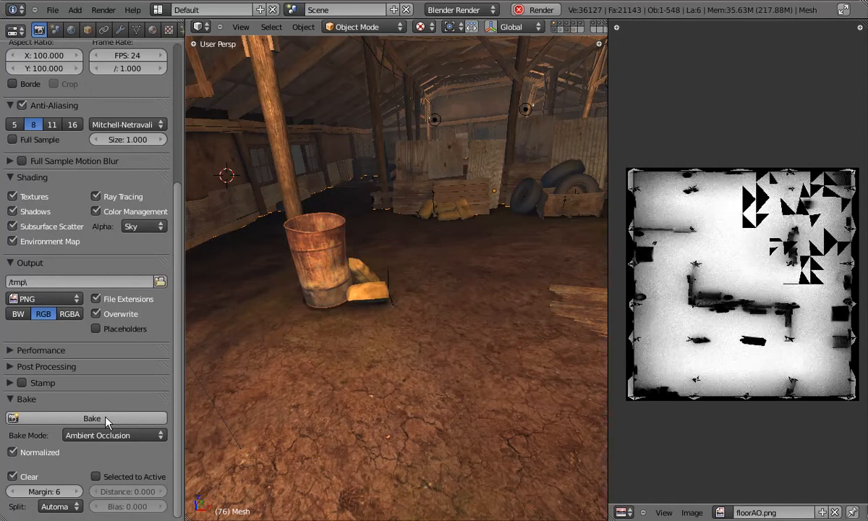
- Save the rebaked floorAO.png image to disk
scroll(758, 310, up, 2)
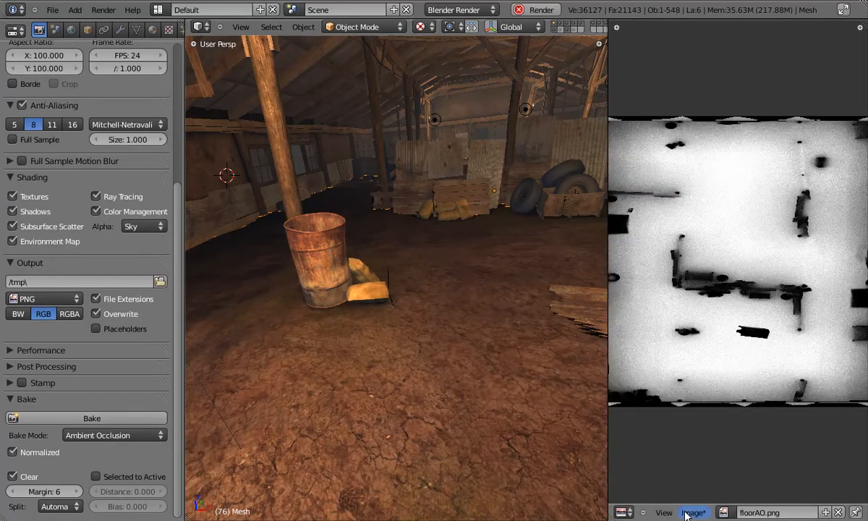
click(693, 513)
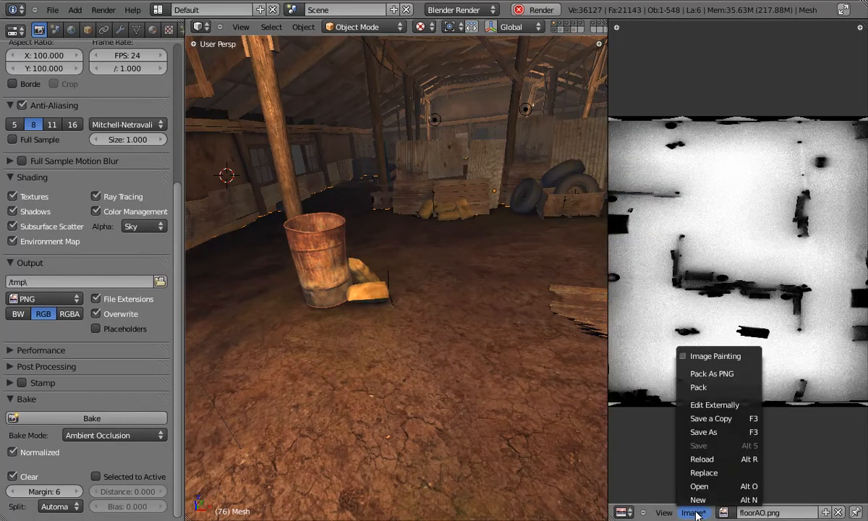
click(705, 431)
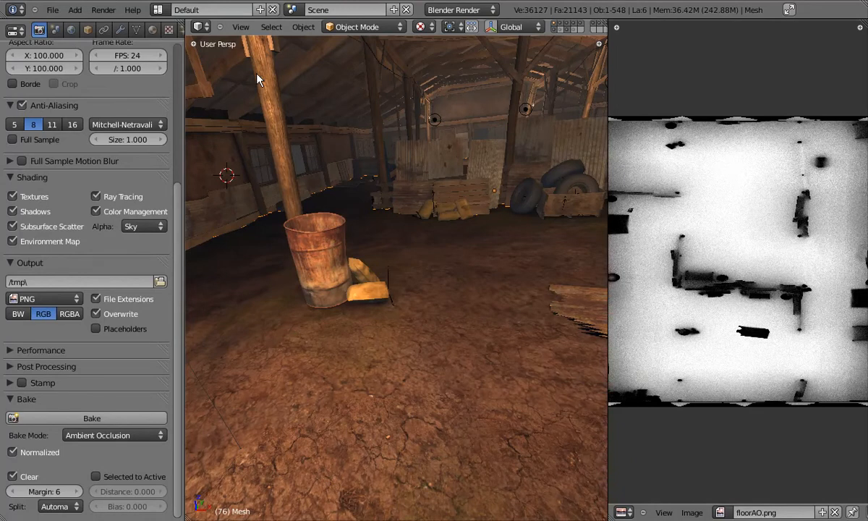
drag(178, 187, 177, 80)
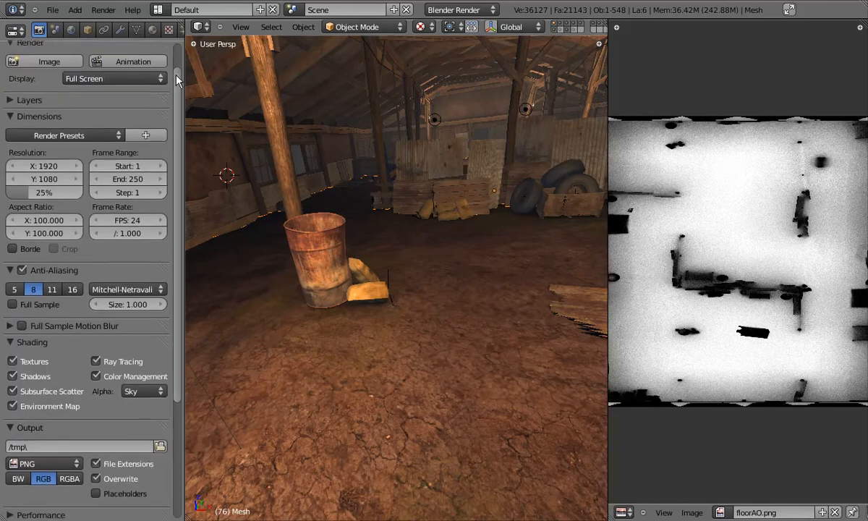
- Separate a piece of the barn's sheet-metal mesh and delete the unwanted linked geometry
middle_drag(519, 314, 268, 208)
key(Tab)
key(p)
click(446, 323)
key(Tab)
key(a)
key(Tab)
key(l)
key(x)
click(457, 358)
key(Tab)
scroll(456, 358, down, 3)
key(Tab)
key(Tab)
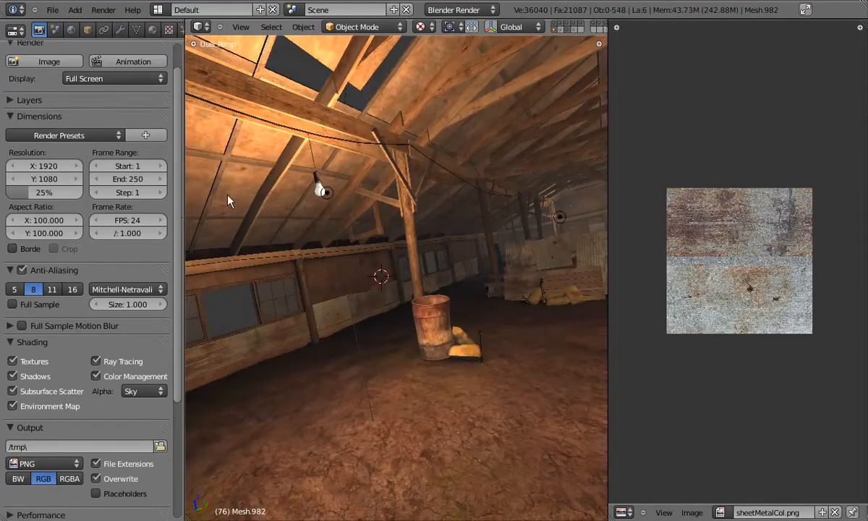
- Turn on Ray Shadow for Lamp.003 at the hanging bulb and set its shadow samples to 5
scroll(176, 207, up, 2)
middle_drag(457, 251, 374, 272)
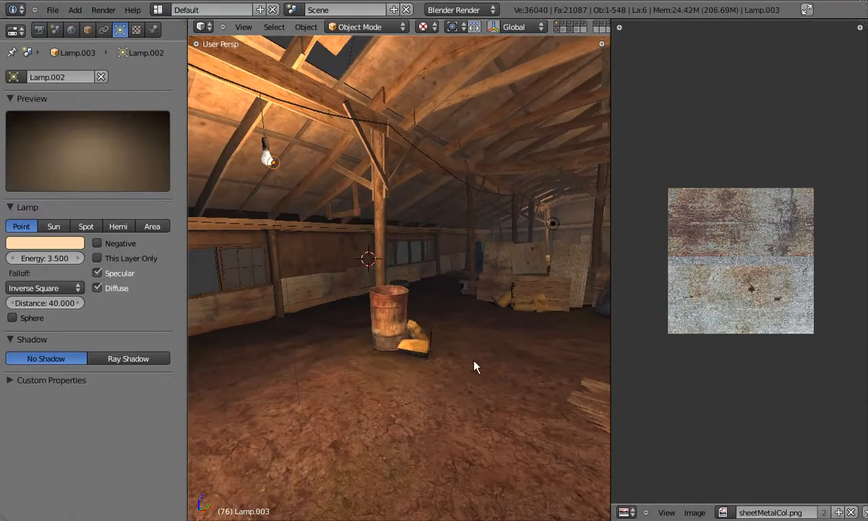
right_click(458, 337)
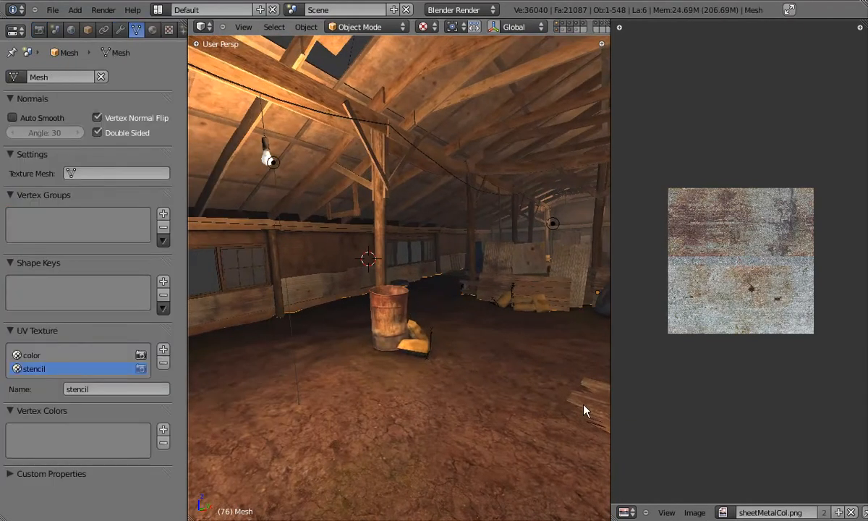
right_click(275, 160)
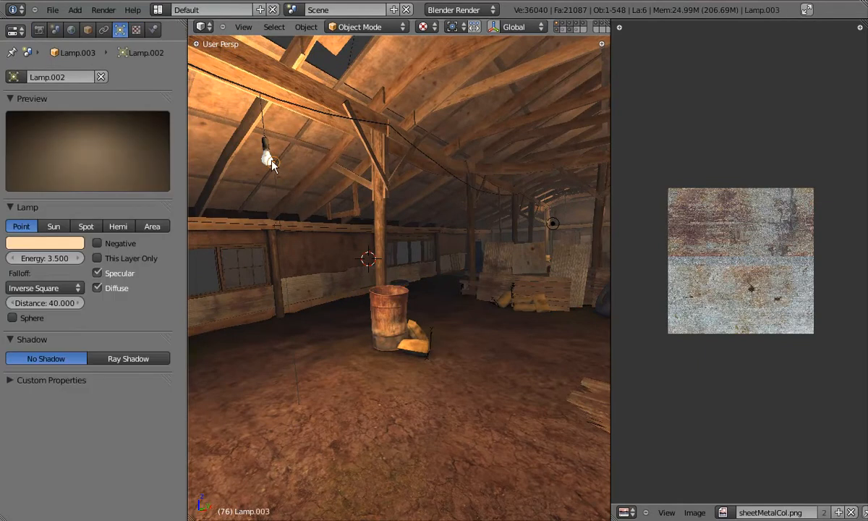
click(123, 359)
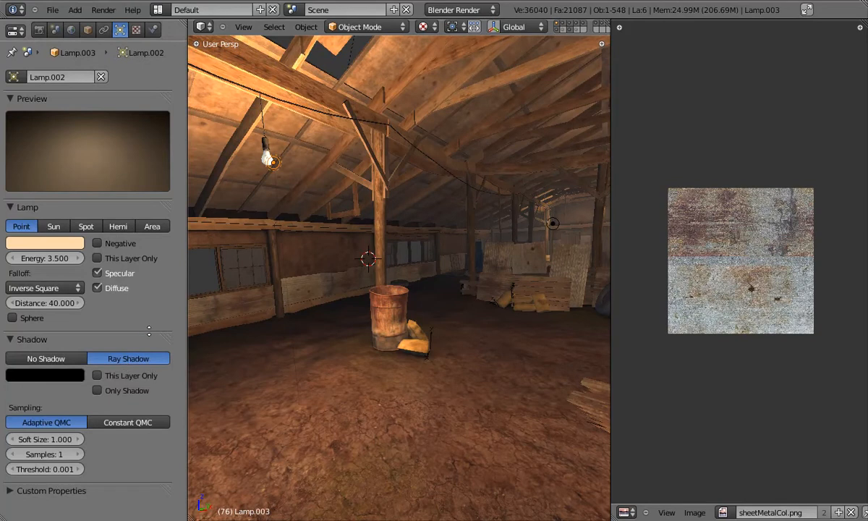
click(76, 454)
click(76, 454)
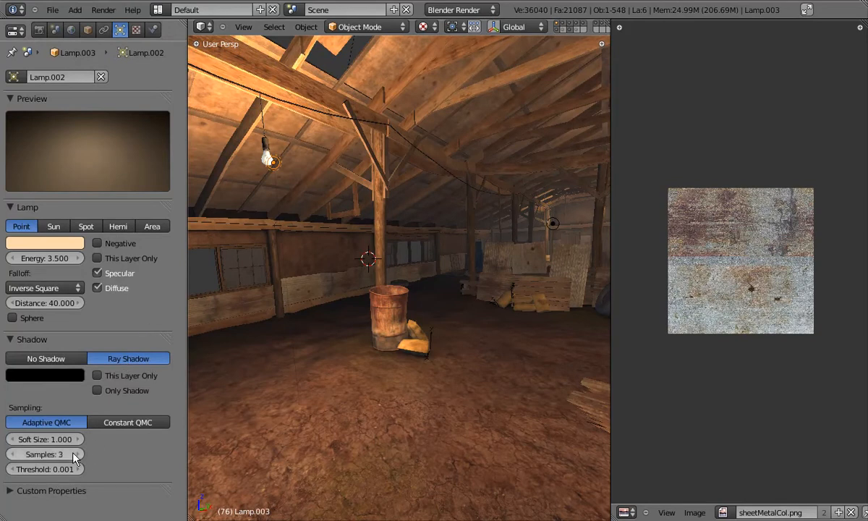
click(79, 454)
click(77, 455)
- Switch to an orthographic wireframe view, turn on Ray Shadow for Lamp.002 and raise its shadow samples
middle_drag(387, 262, 425, 275)
key(z)
key(KP_3)
key(KP_5)
shift+middle_drag(337, 220, 412, 237)
right_click(346, 224)
click(134, 358)
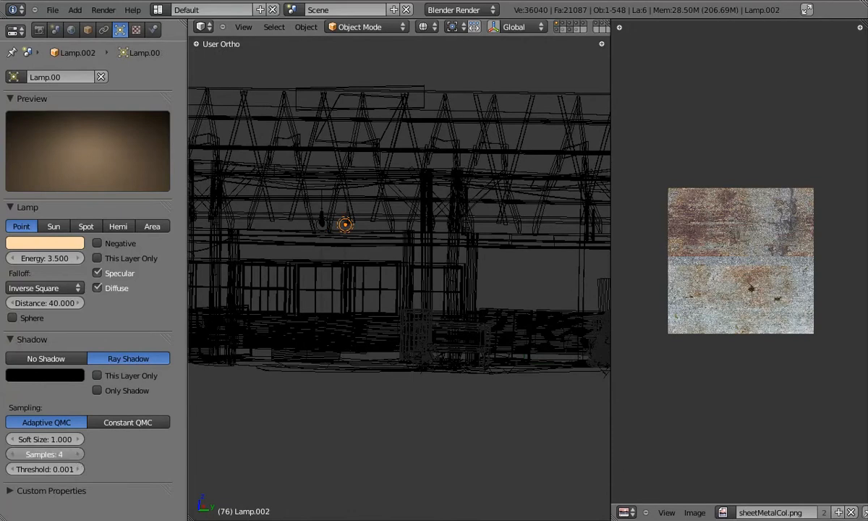
- Select the lamps next to Lamp.002 in wireframe to check their shadow settings
right_click(326, 225)
right_click(325, 226)
right_click(334, 230)
right_click(323, 233)
right_click(322, 232)
right_click(320, 230)
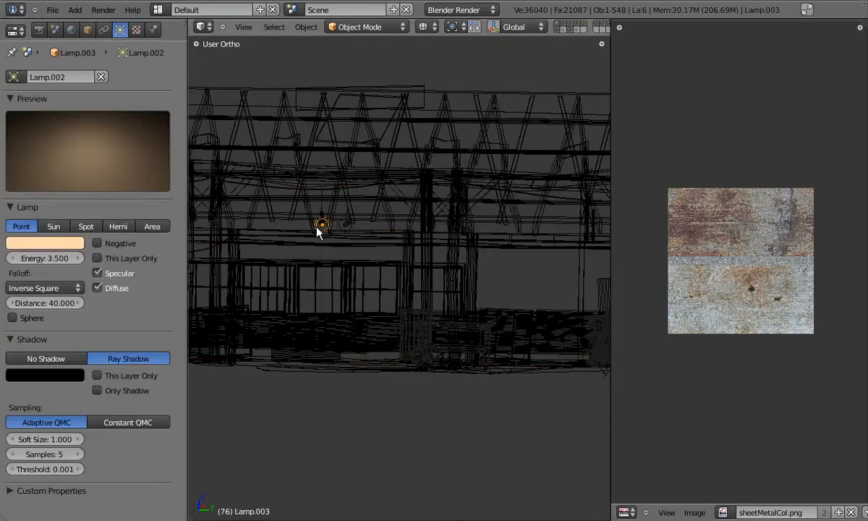
right_click(354, 231)
- Turn on Ray Shadow for Lamp.005 and set its shadow samples to 5
middle_drag(483, 254, 450, 240)
right_click(449, 240)
right_click(449, 241)
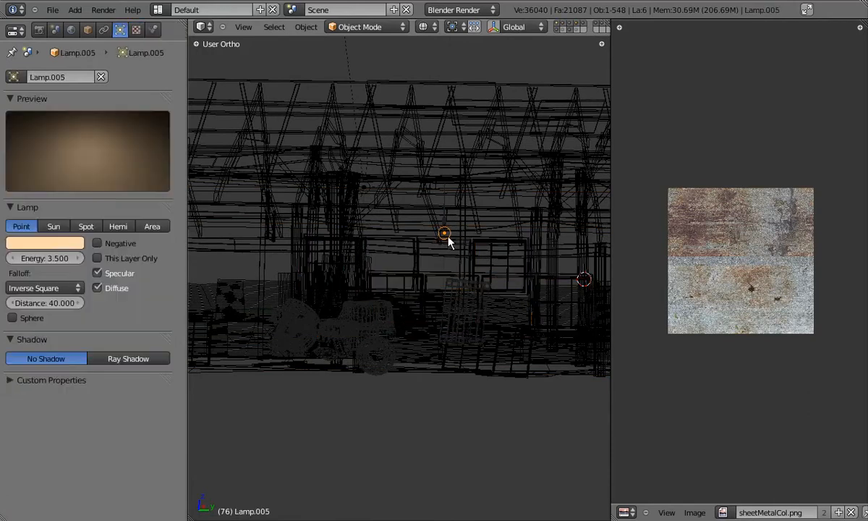
click(128, 358)
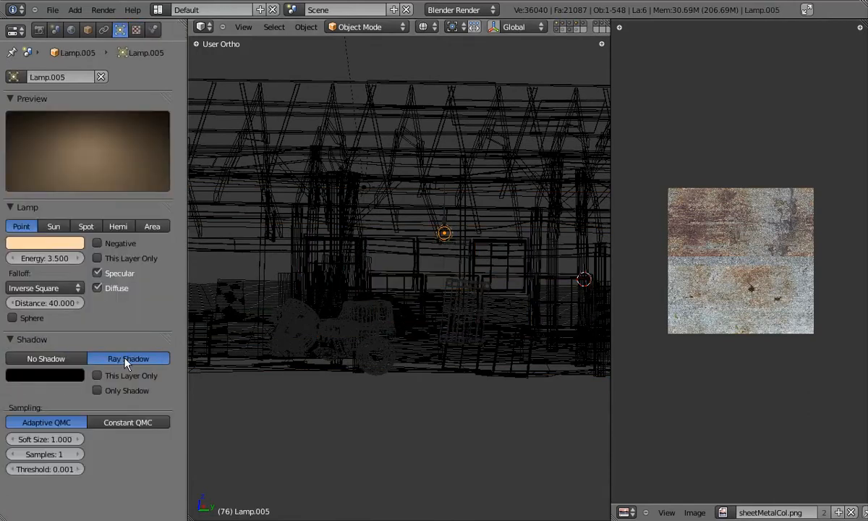
click(81, 455)
- Turn on Ray Shadow for the point lamp object named Lamp
middle_drag(515, 284, 348, 289)
middle_drag(796, 288, 463, 257)
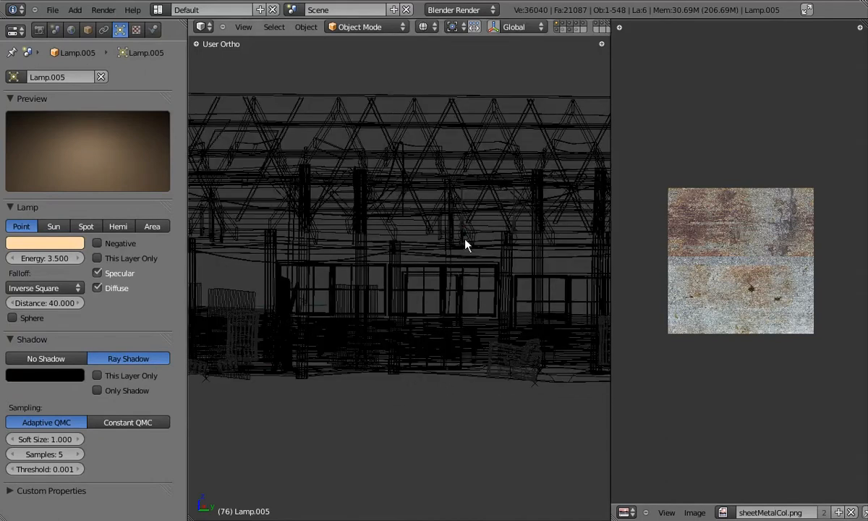
right_click(464, 234)
click(108, 359)
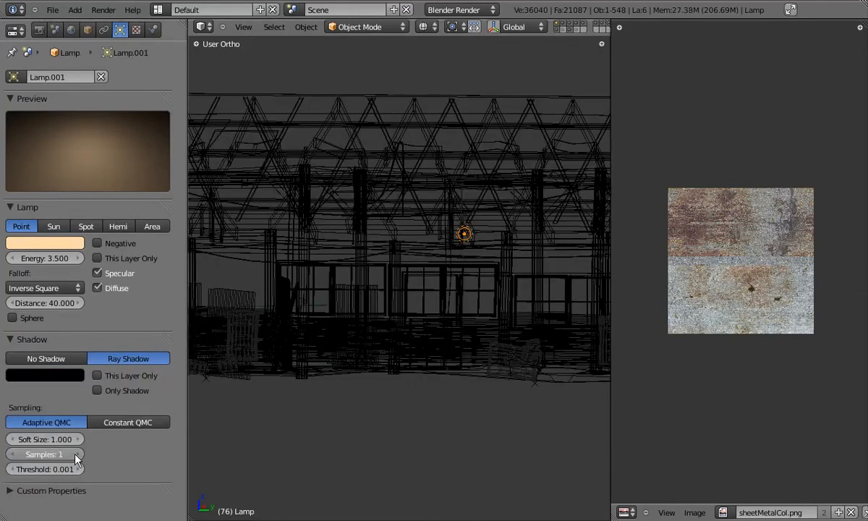
- Turn on Ray Shadow for Lamp.001 and set its shadow samples to 5
middle_drag(304, 356, 409, 250)
right_click(410, 247)
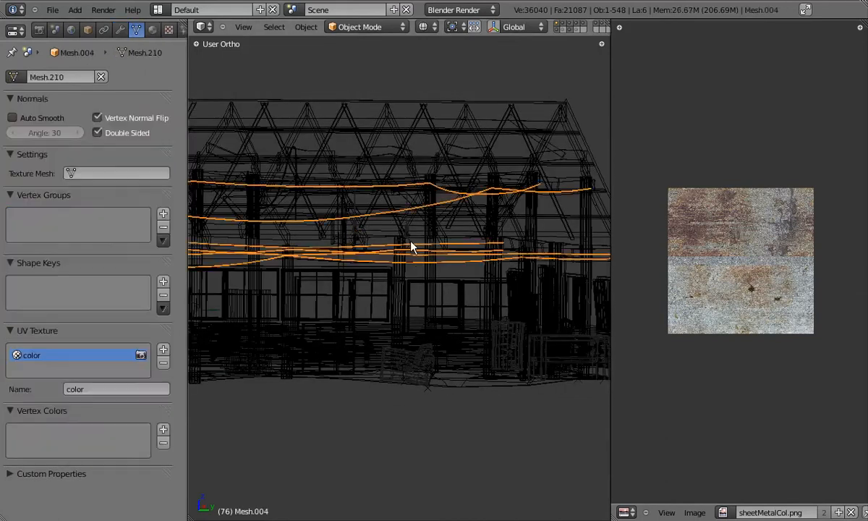
right_click(406, 243)
click(124, 358)
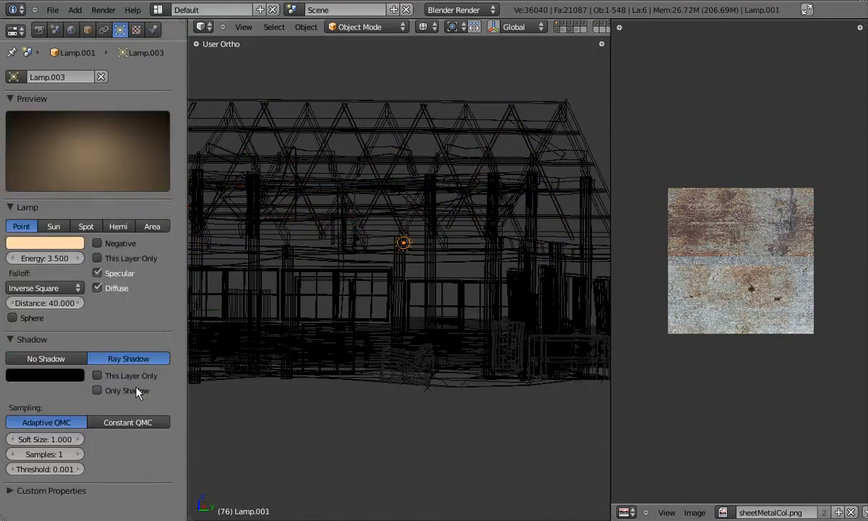
click(77, 455)
click(77, 454)
click(76, 454)
click(76, 454)
- Return to a textured perspective view inside the barn and select the ground
middle_drag(405, 300, 426, 322)
scroll(441, 300, down, 4)
key(KP_5)
right_click(427, 330)
key(alt+z)
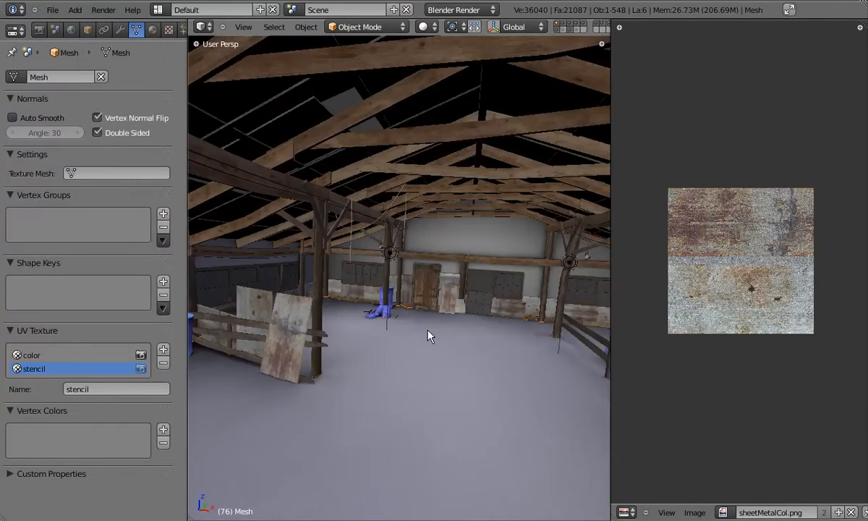
key(shift+z)
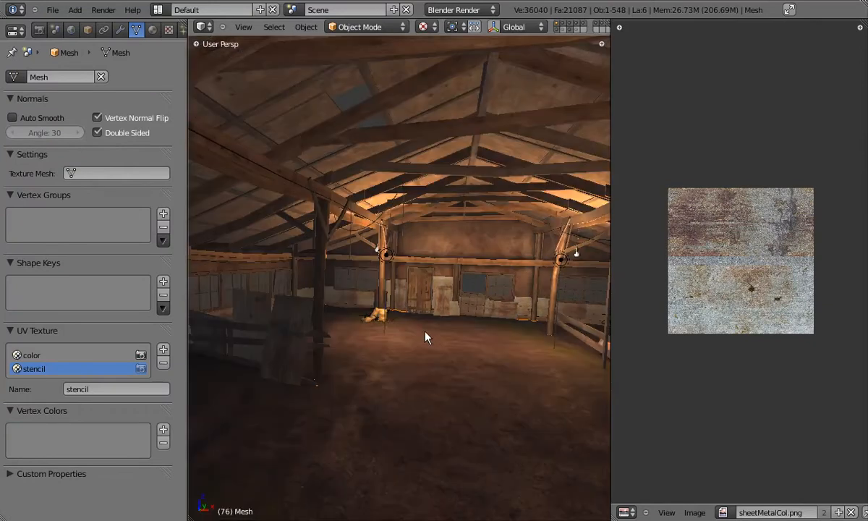
- Show the two additional object layers in the barn scene, check them, and hide them again
shift+click(576, 30)
shift+click(565, 31)
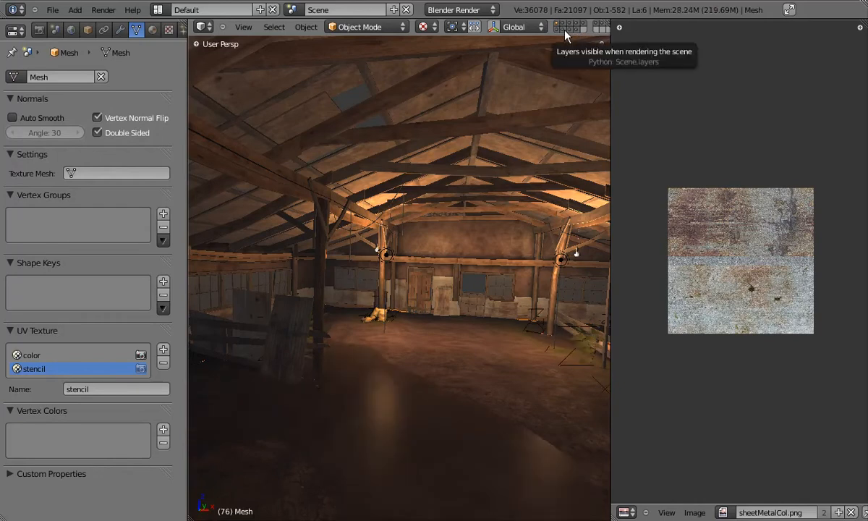
shift+click(565, 30)
shift+click(577, 30)
- Enter Edit Mode on the ground to display its stencil UV layout in the image editor
scroll(382, 370, up, 4)
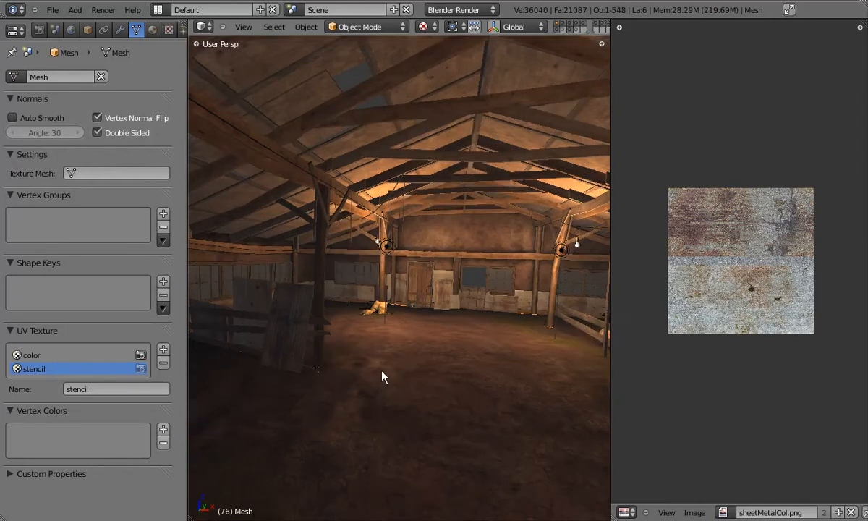
key(g)
right_click(442, 387)
key(Tab)
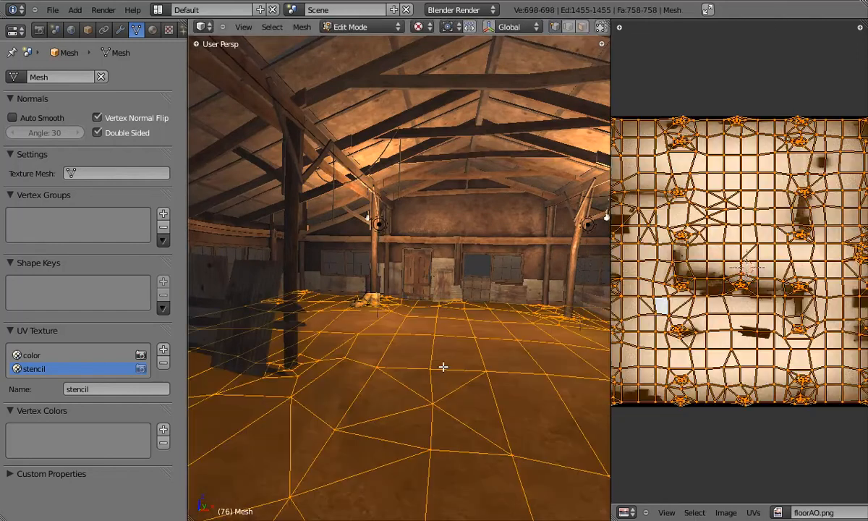
key(Tab)
key(Tab)
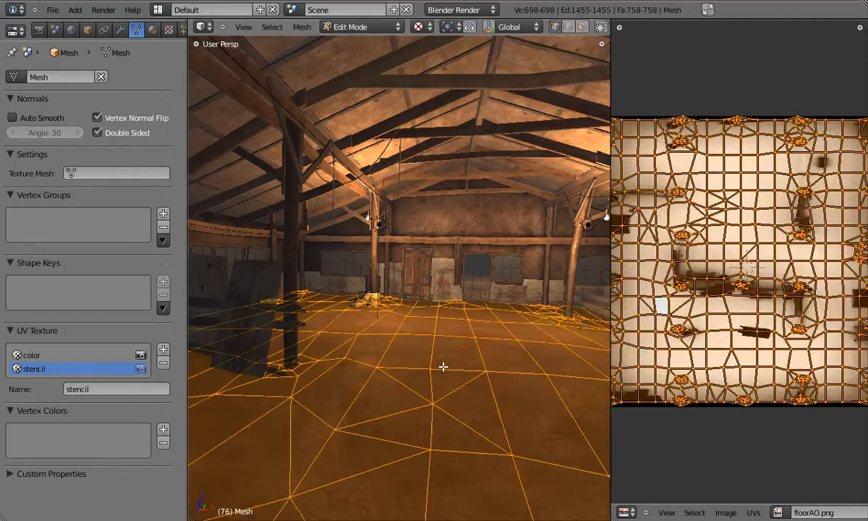
- Create a new black 2048 × 2048 image for the ground's stencil UV layout
click(726, 513)
click(688, 496)
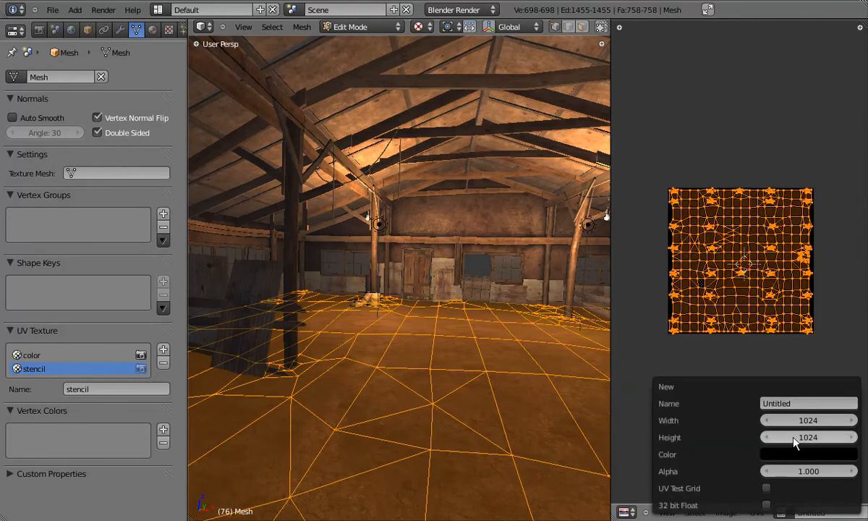
click(811, 421)
text(2048)
key(Return)
click(819, 436)
text(2048)
key(Return)
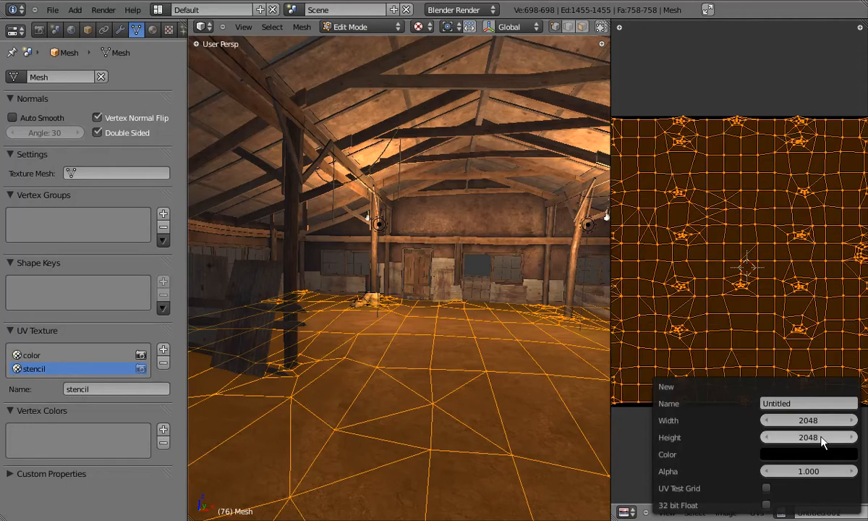
scroll(741, 317, down, 1)
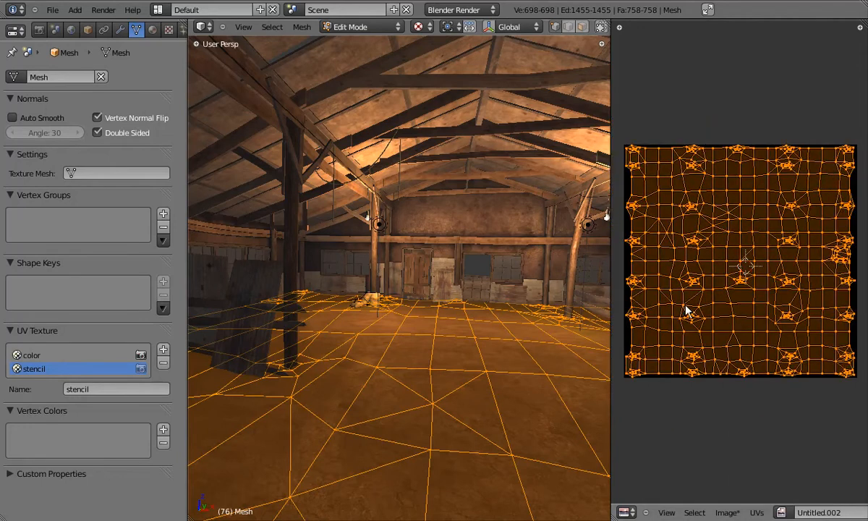
- Leave Edit Mode and set the render bake mode to Shadow for the ground
click(39, 30)
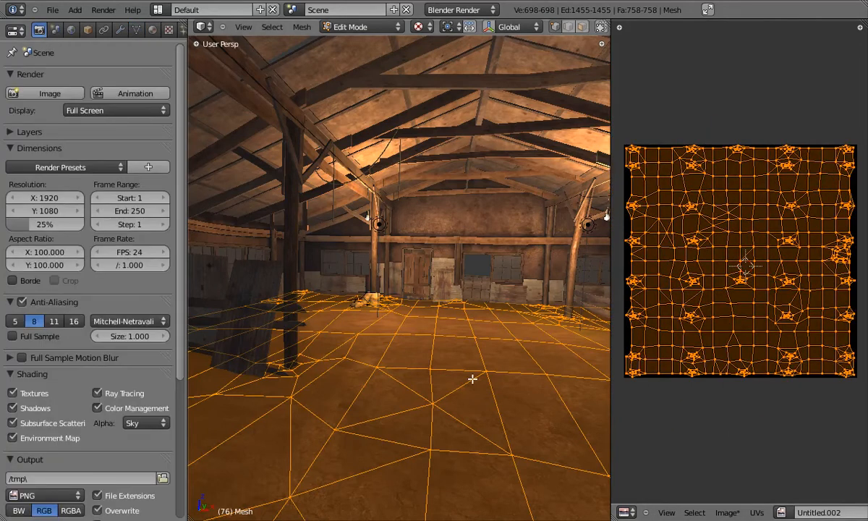
key(Tab)
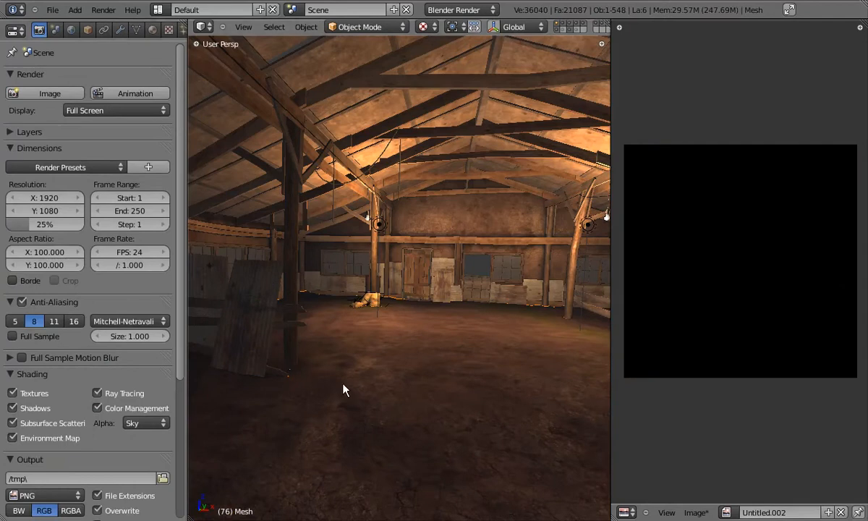
drag(178, 254, 179, 418)
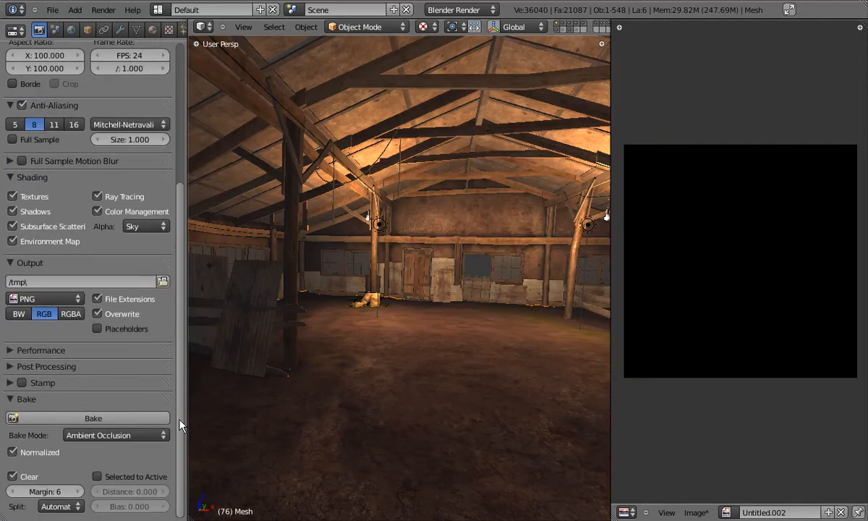
click(92, 435)
click(92, 391)
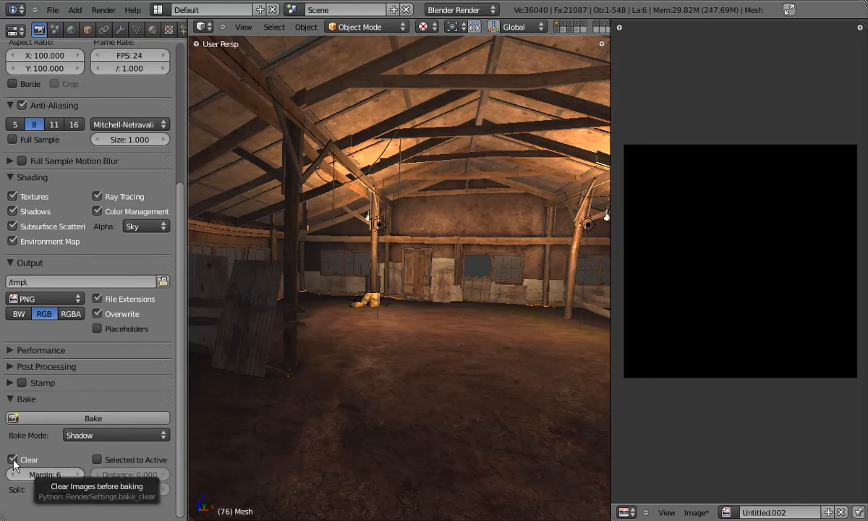
- Bake the ground's shadows into the new image
click(94, 419)
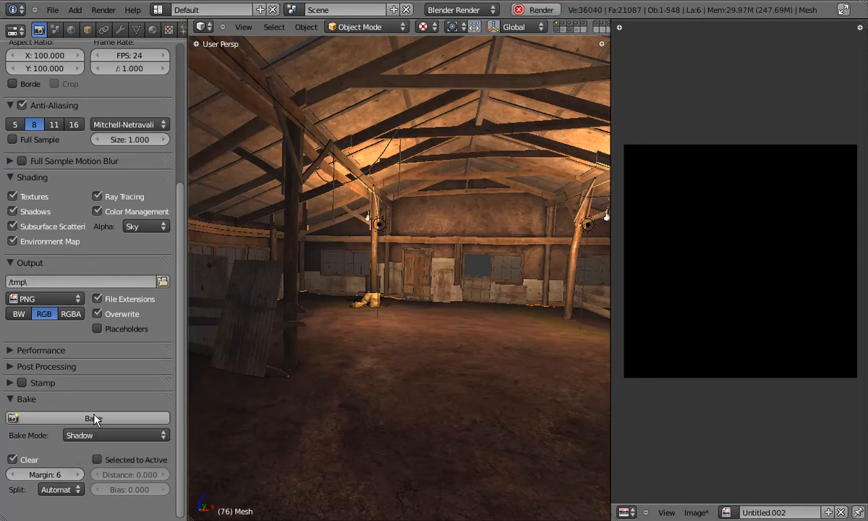
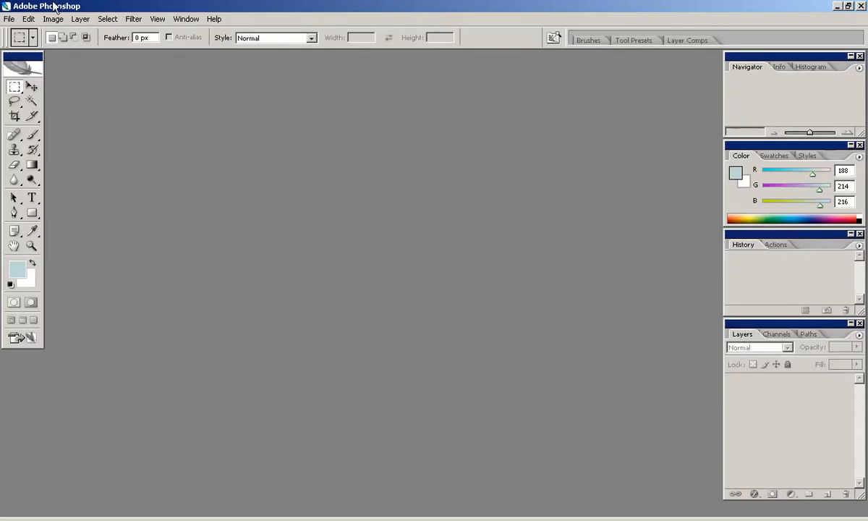
- Switch to Photoshop and open floorAO.png and floorShadows.png from the textures folder
click(9, 19)
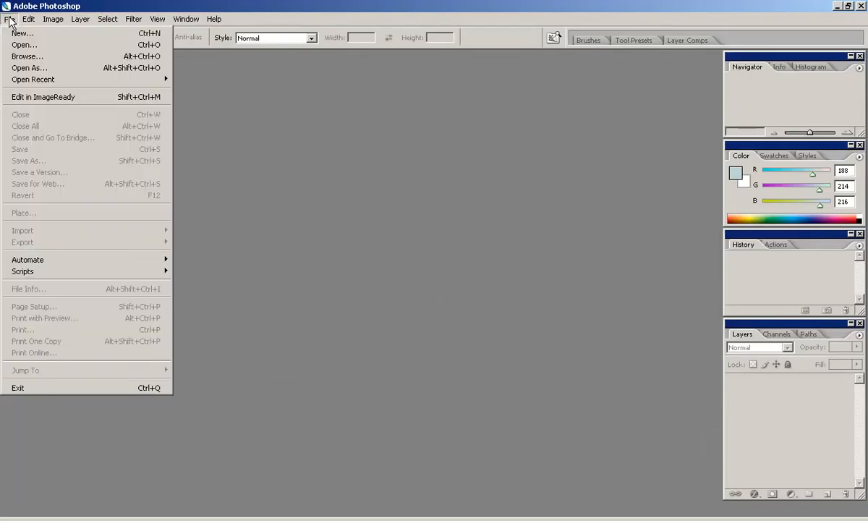
click(33, 45)
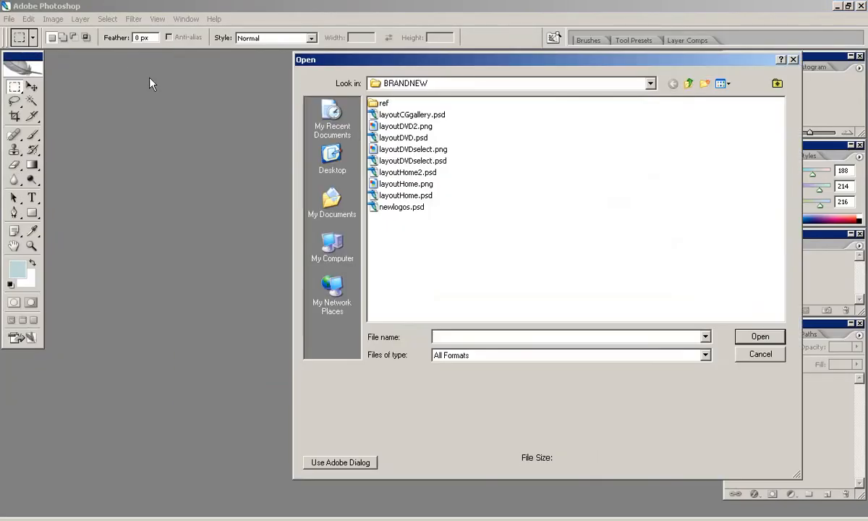
click(332, 159)
double_click(390, 207)
double_click(390, 150)
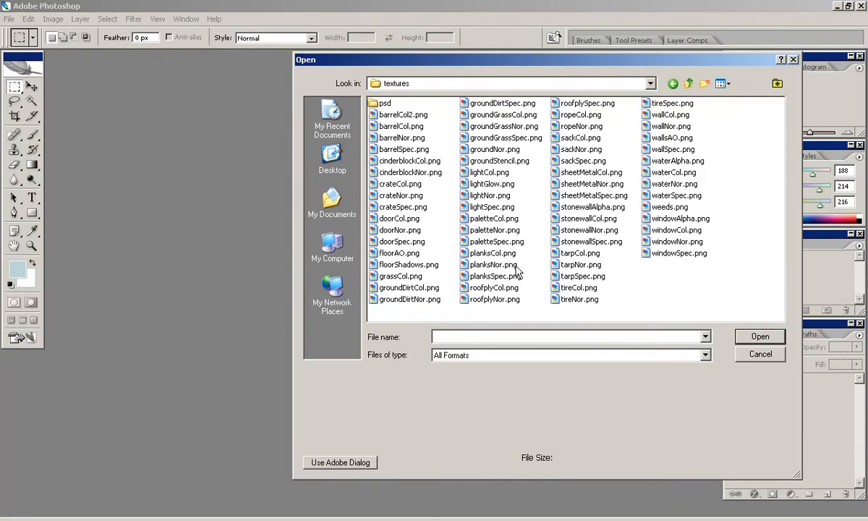
click(398, 253)
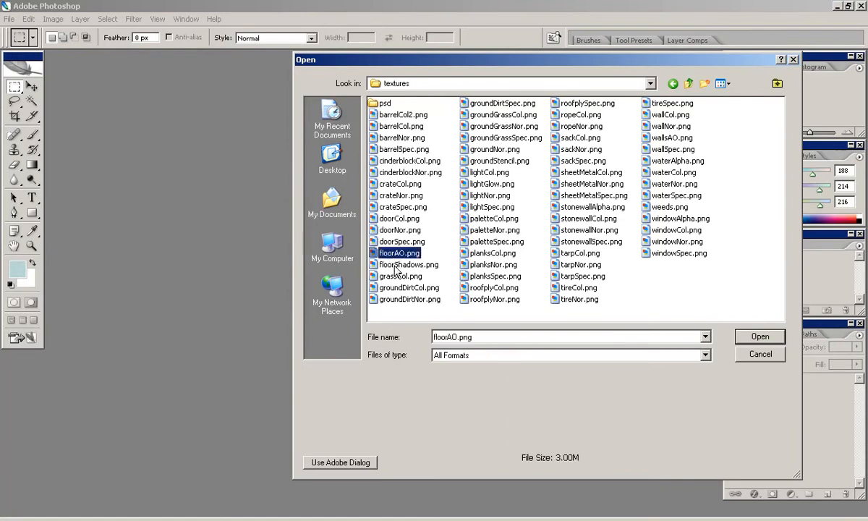
ctrl+click(396, 265)
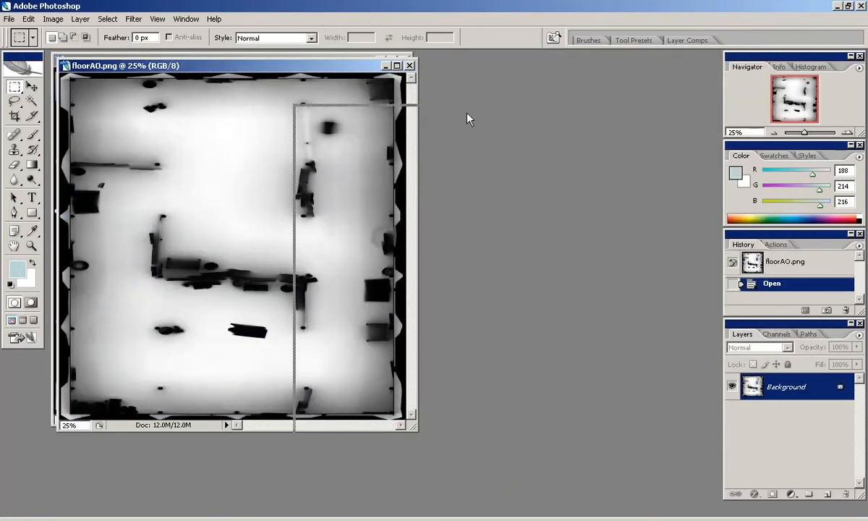
- Copy the entire floorShadows.png image and paste it as a new layer in floorAO.png
drag(466, 117, 473, 120)
click(337, 60)
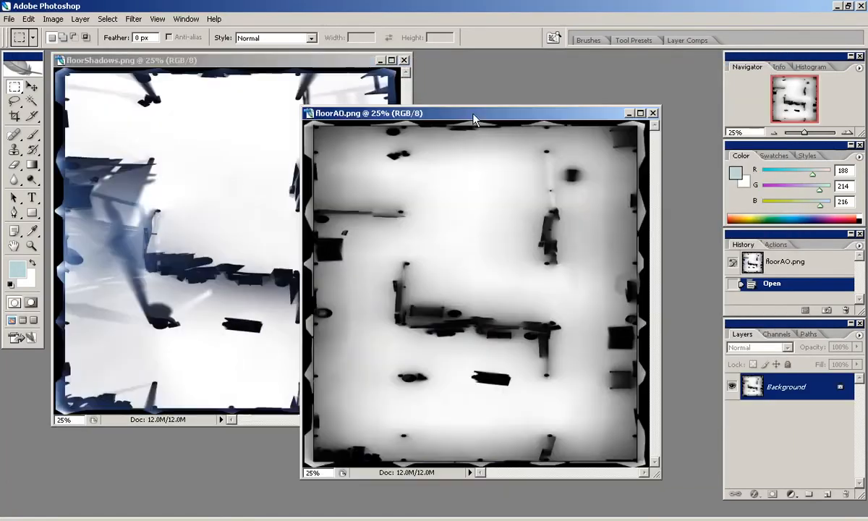
key(ctrl+a)
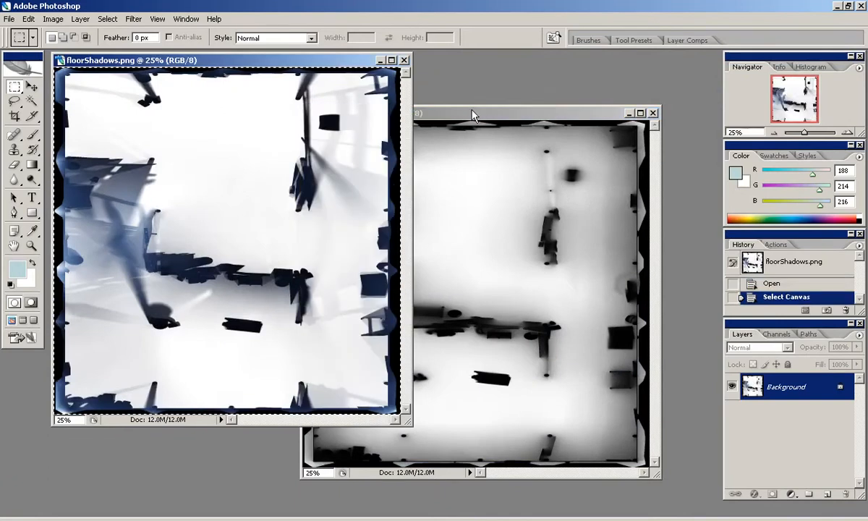
key(ctrl+c)
click(472, 114)
key(ctrl+v)
drag(500, 116, 423, 94)
- Desaturate the pasted shadow layer in floorAO.png
click(55, 20)
click(55, 20)
click(732, 388)
click(732, 387)
click(53, 20)
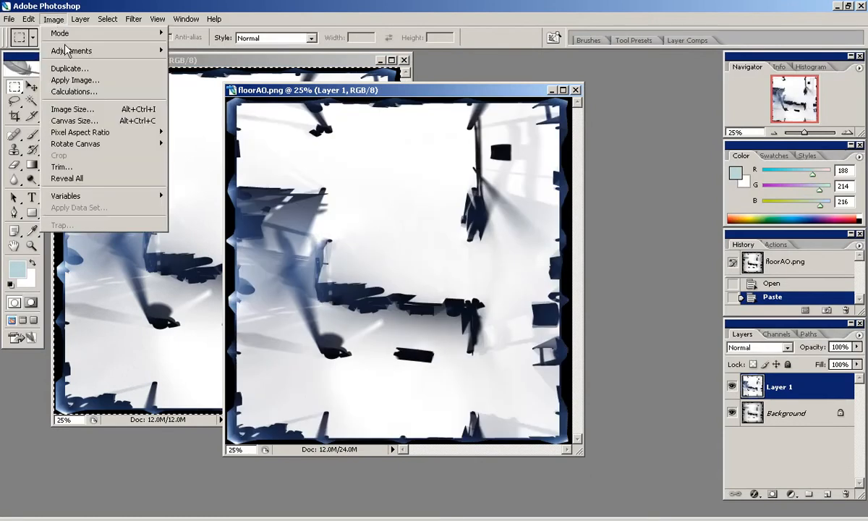
click(178, 11)
key(ctrl+shift+u)
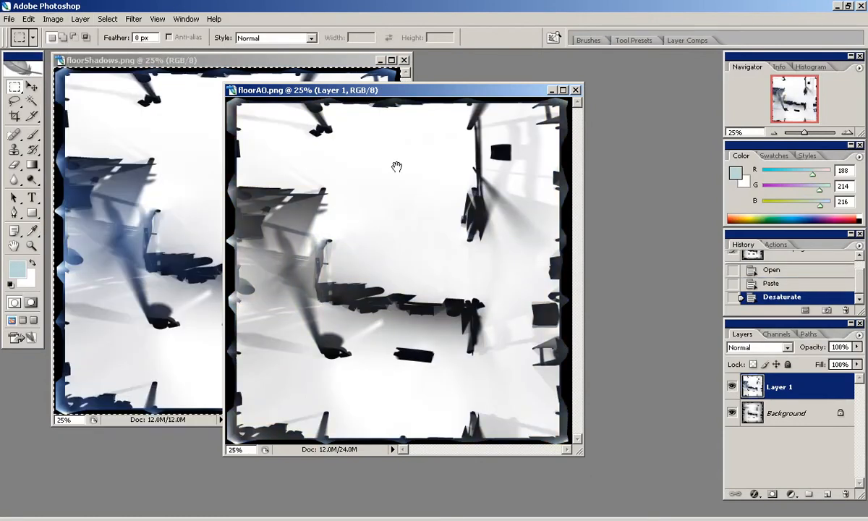
- Close floorShadows.png and enlarge the floorAO.png document window around the whole image
click(403, 60)
drag(411, 88, 299, 61)
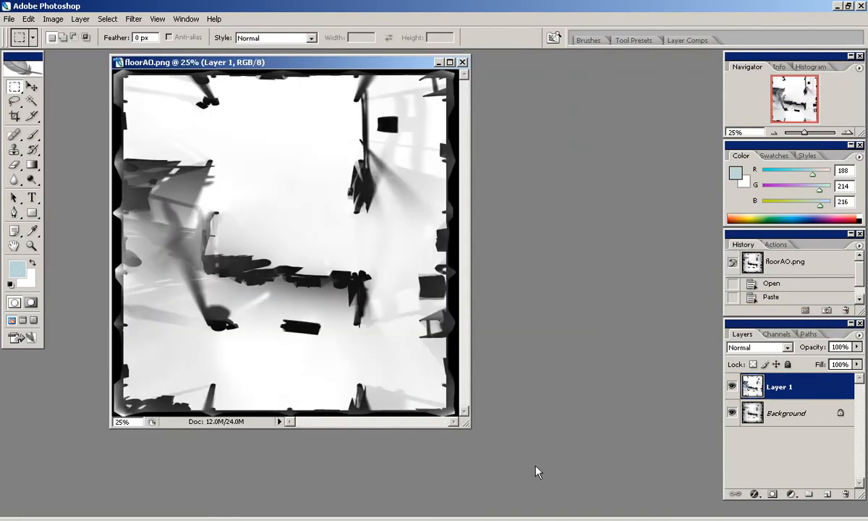
drag(465, 423, 535, 468)
- Set the shadow layer's blend mode to Multiply and compare the image with the layer hidden and shown
click(775, 348)
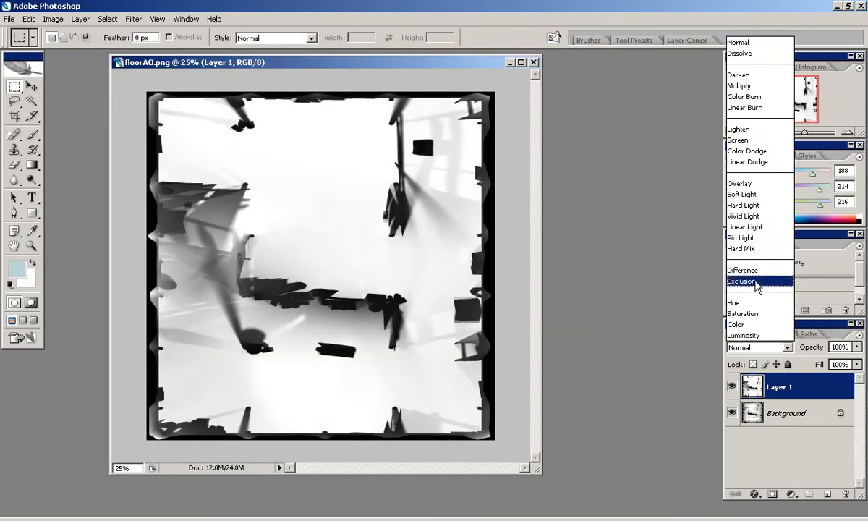
click(749, 85)
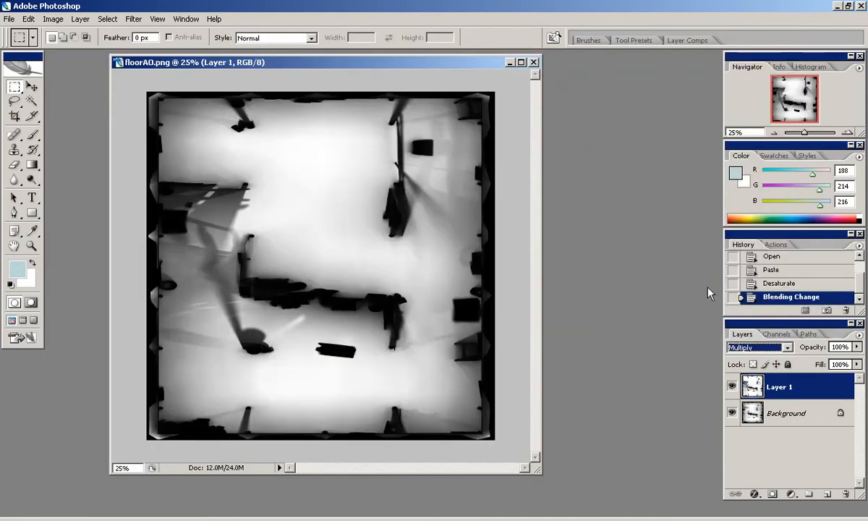
click(732, 387)
click(732, 387)
click(732, 387)
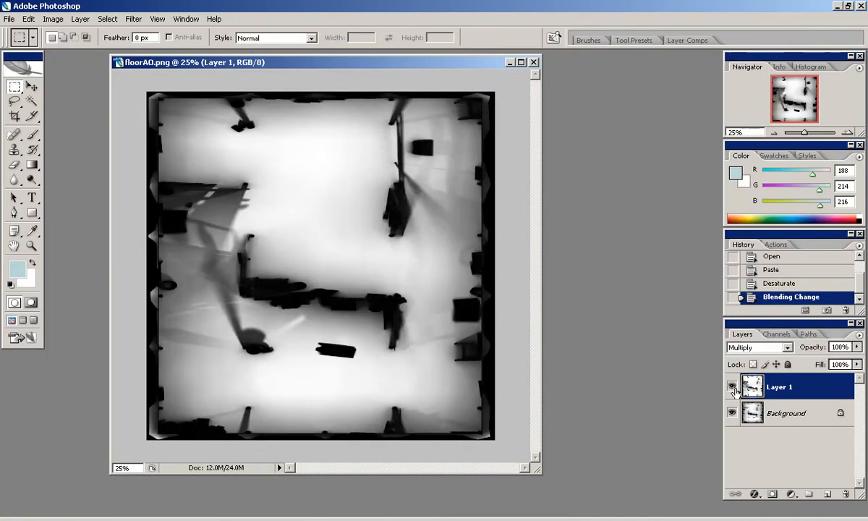
- Save the layered image as floorAO.psd in the psd folder with maximized compatibility
click(9, 19)
click(35, 159)
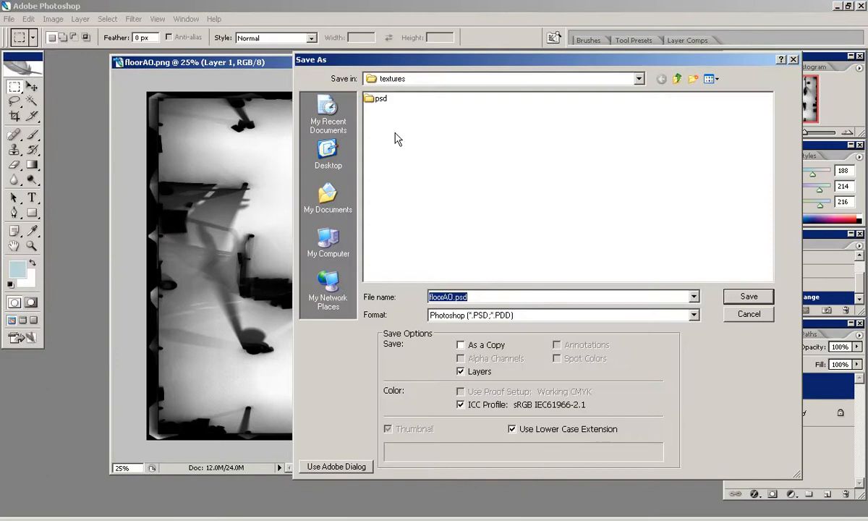
double_click(380, 100)
click(749, 297)
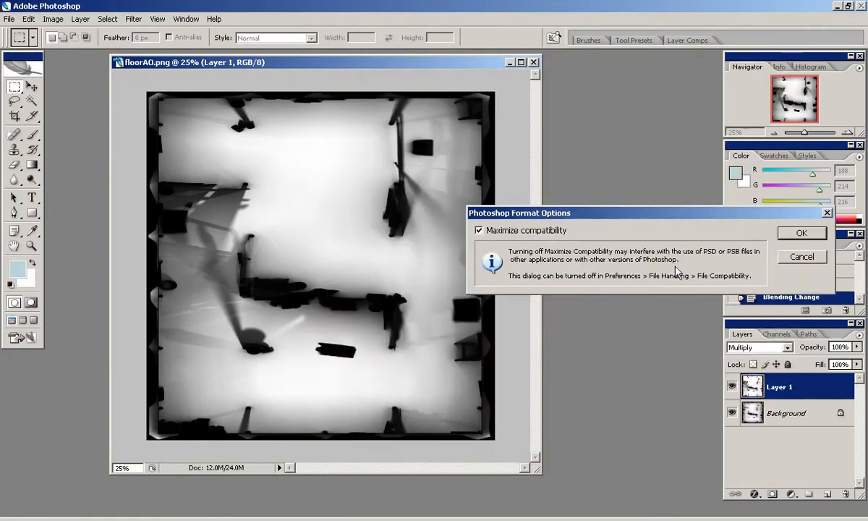
click(792, 238)
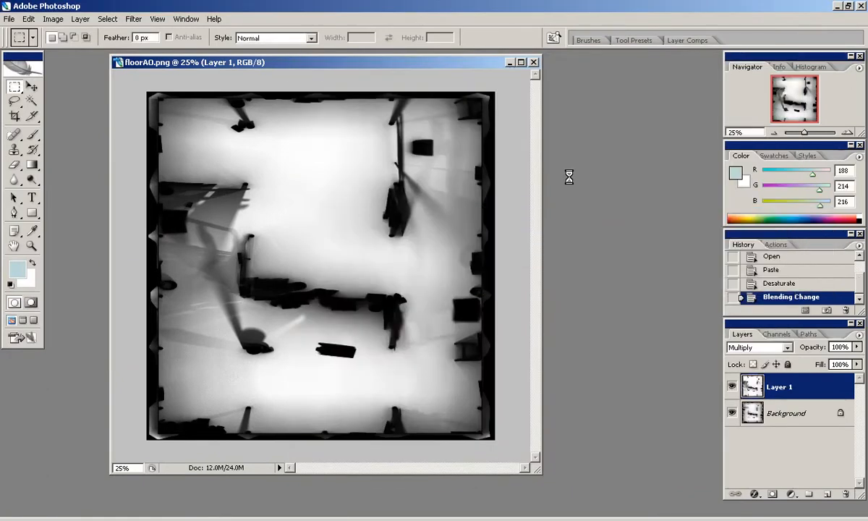
- Save a non-interlaced PNG copy in the textures folder, overwriting floorAO.png
click(8, 19)
click(54, 161)
click(677, 78)
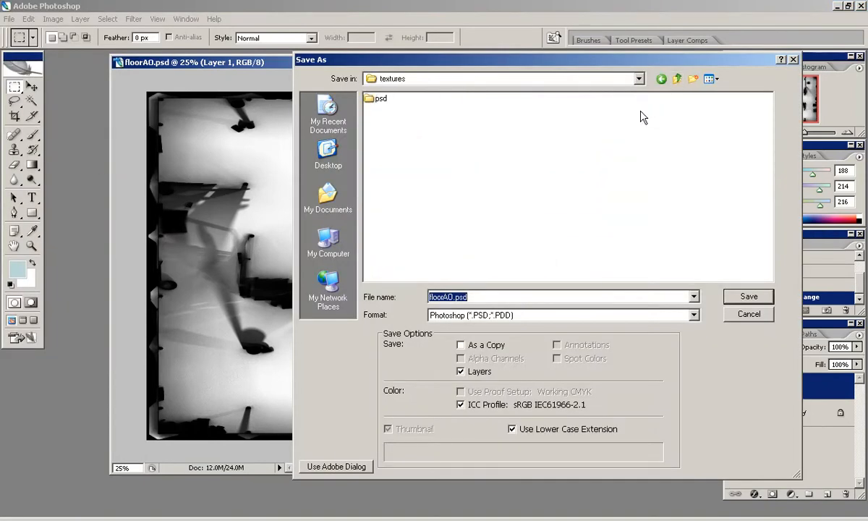
click(449, 315)
click(484, 425)
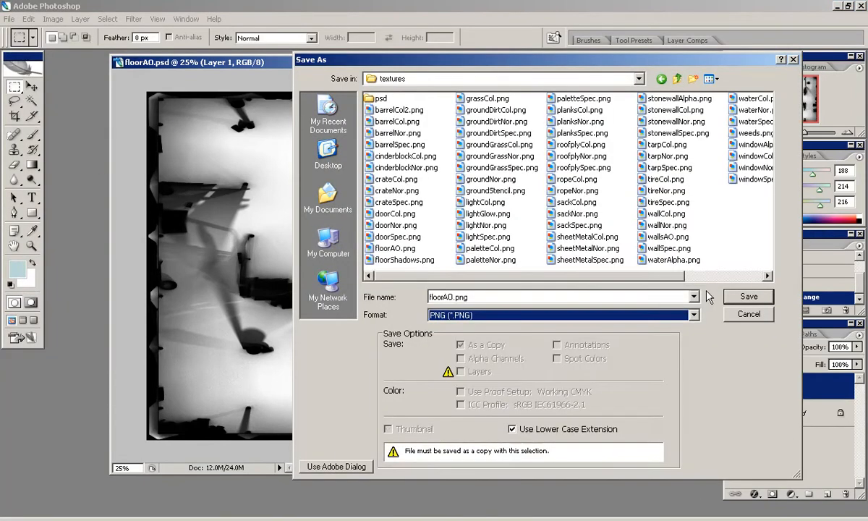
key(Return)
click(409, 296)
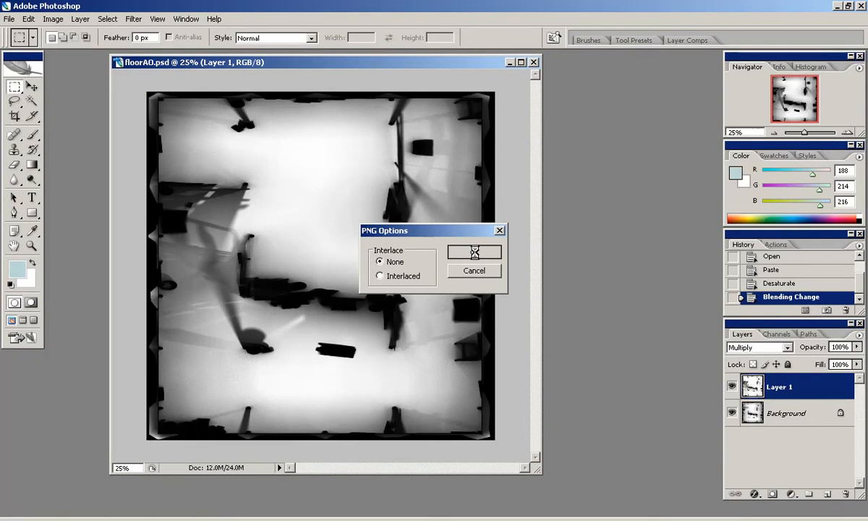
click(474, 251)
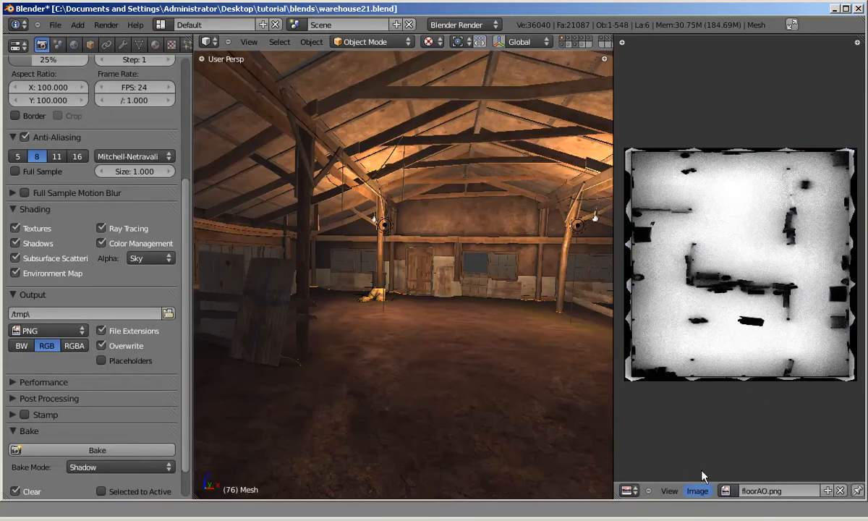
- Switch to Blender, reload floorAO.png and inspect the combined shadows on the barn ground
click(698, 491)
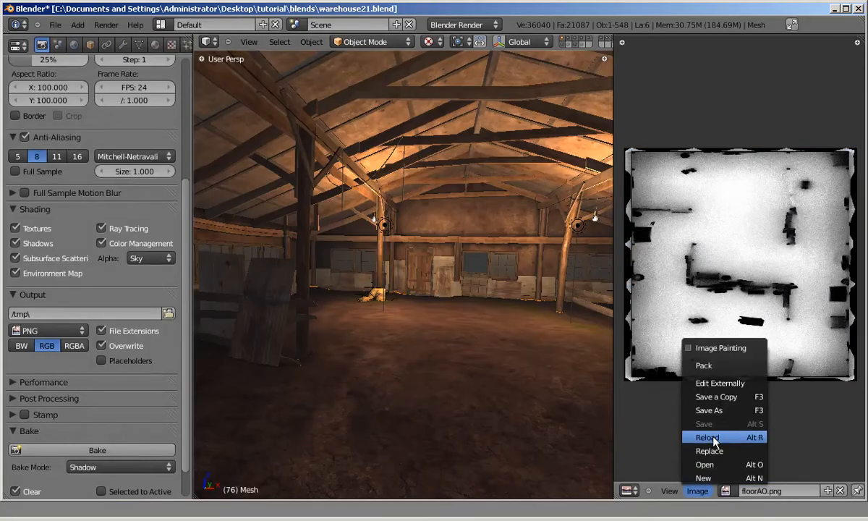
click(702, 438)
middle_drag(347, 325, 499, 290)
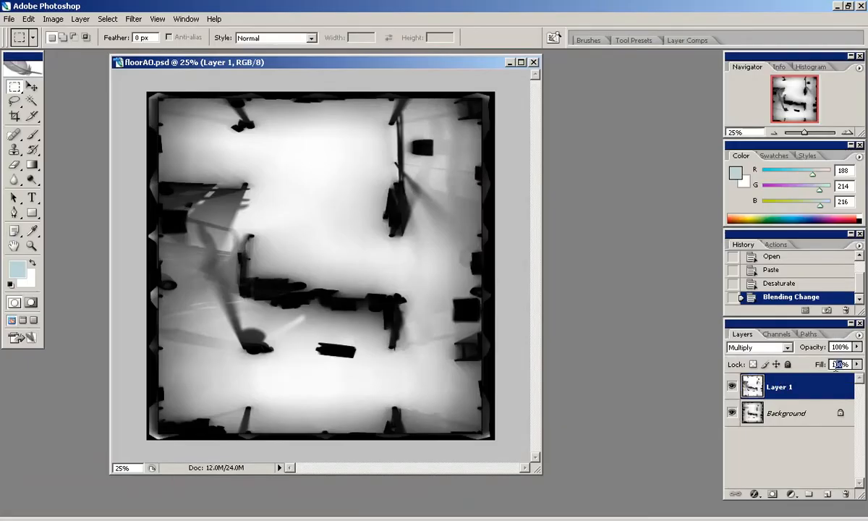
- Switch to Photoshop and set the shadow layer's fill to 80%
text(50)
key(Return)
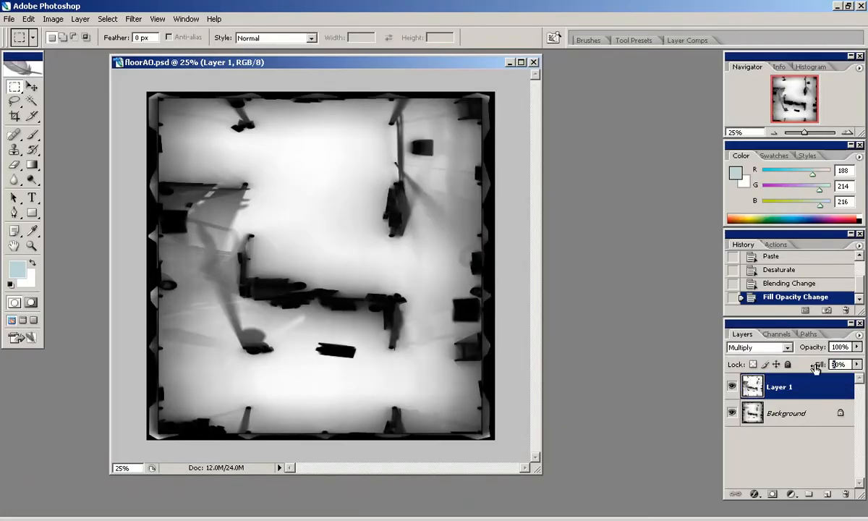
key(ctrl+z)
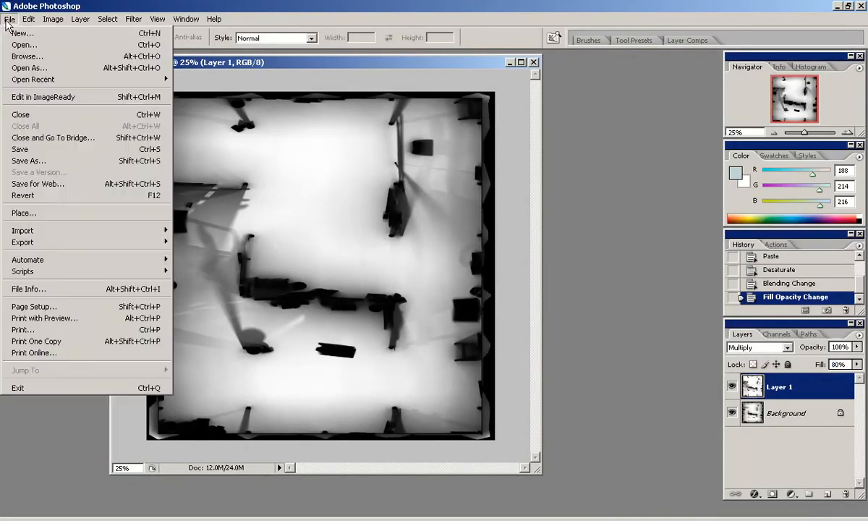
- Save the softened shadow version as a PNG copy over floorAO.png in the textures folder
click(10, 20)
click(36, 160)
click(708, 72)
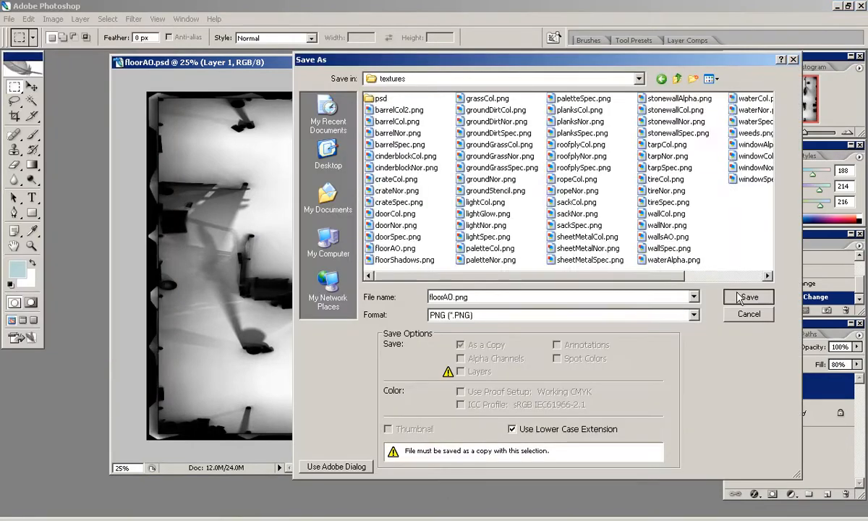
click(712, 295)
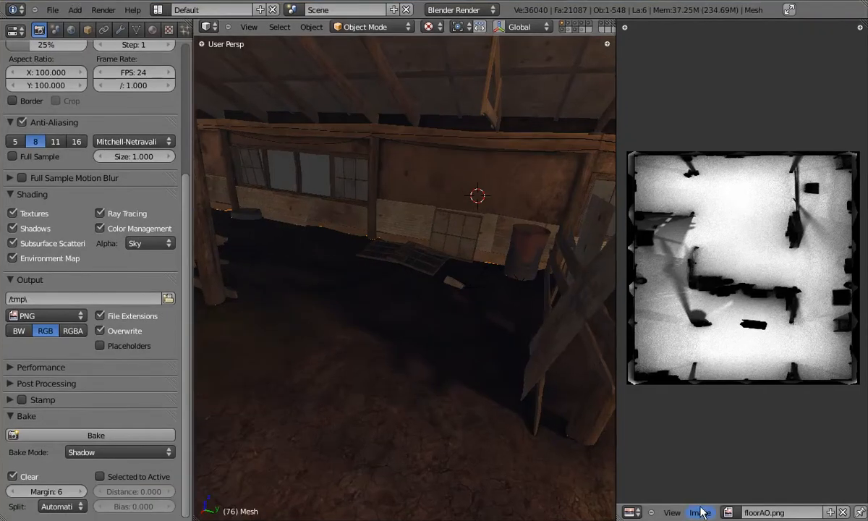
- Switch to Blender, reload the updated floorAO.png and check the shadows across the barn floor
click(701, 457)
middle_drag(449, 349, 442, 291)
right_drag(279, 230, 372, 228)
middle_drag(371, 228, 413, 230)
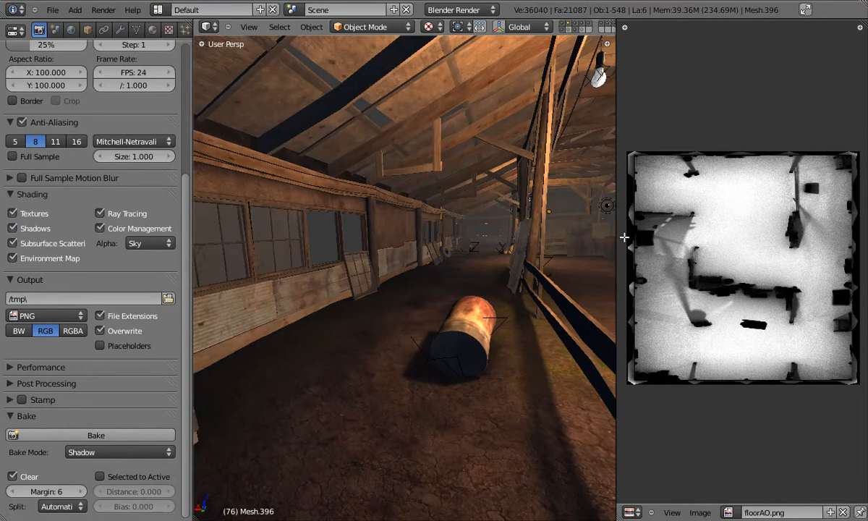
- Select the whole wall mesh in Edit Mode, create a 2048 × 2048 black image for its UV layout, and return to Object Mode
key(Tab)
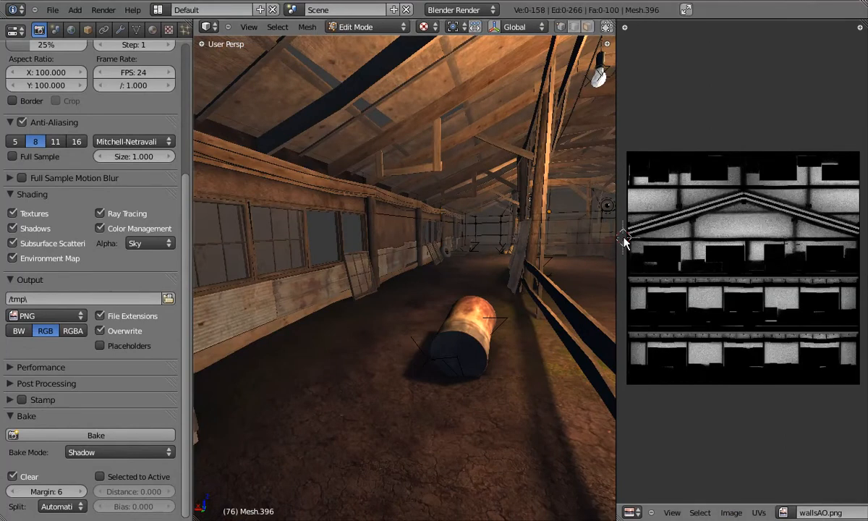
key(a)
click(733, 512)
click(737, 499)
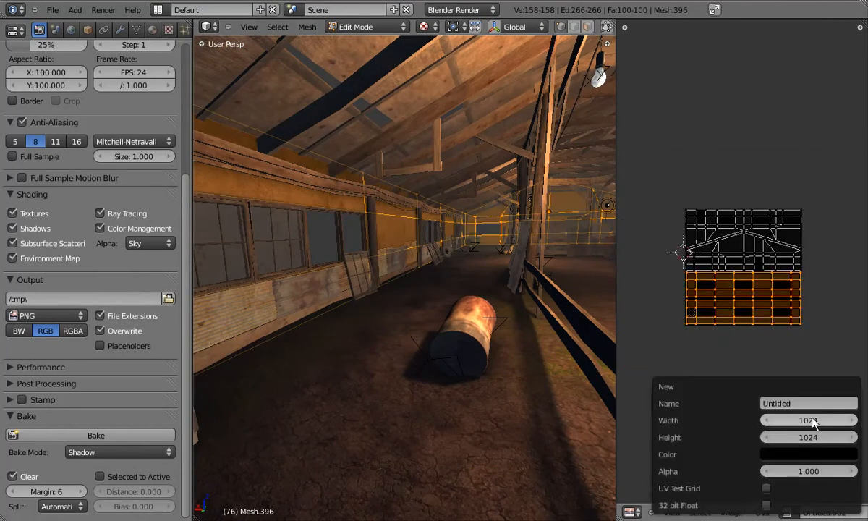
text(2048)
key(Return)
click(807, 437)
text(2048)
key(Return)
key(Tab)
- Bake the barn walls' shadows into the new image, keeping the existing bake settings
middle_drag(381, 319, 457, 328)
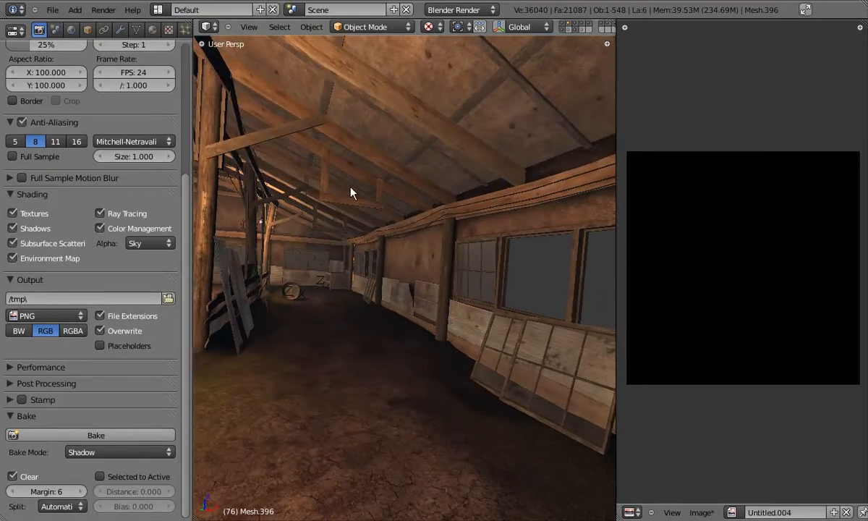
drag(185, 180, 187, 55)
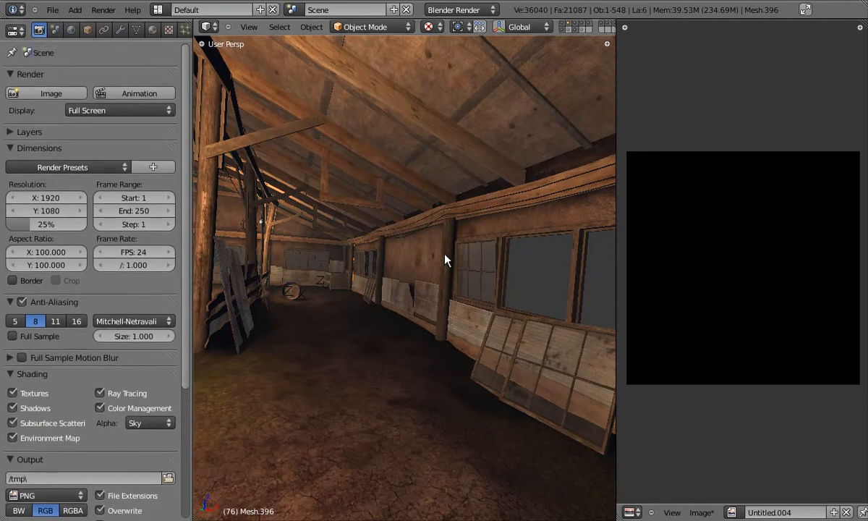
scroll(137, 412, down, 1)
scroll(138, 412, down, 5)
click(99, 435)
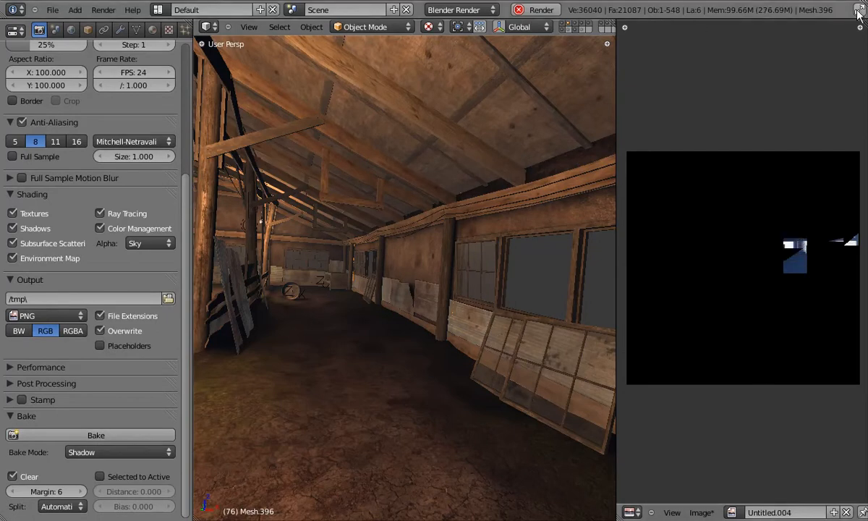
- Save the baked wall shadow image as wallsShadow in PNG format in the textures folder
scroll(678, 282, up, 3)
scroll(679, 282, down, 4)
click(704, 512)
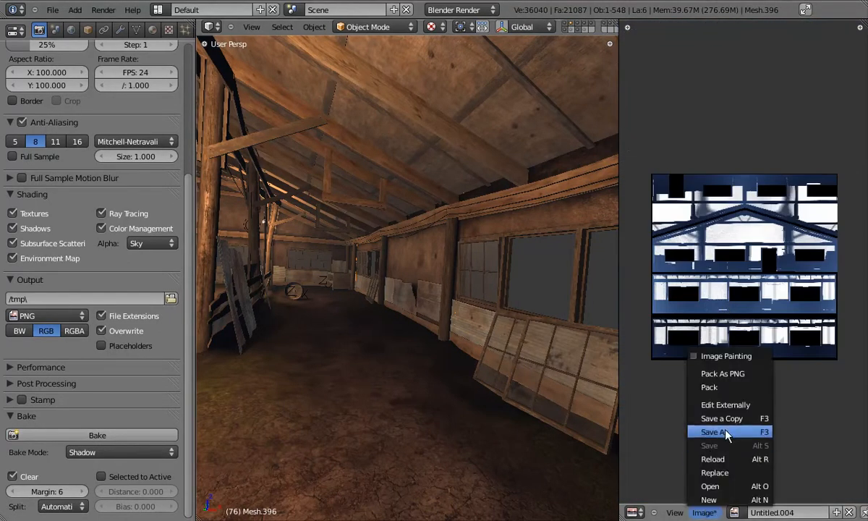
click(727, 433)
click(196, 152)
click(610, 127)
click(386, 65)
text(wallsSha)
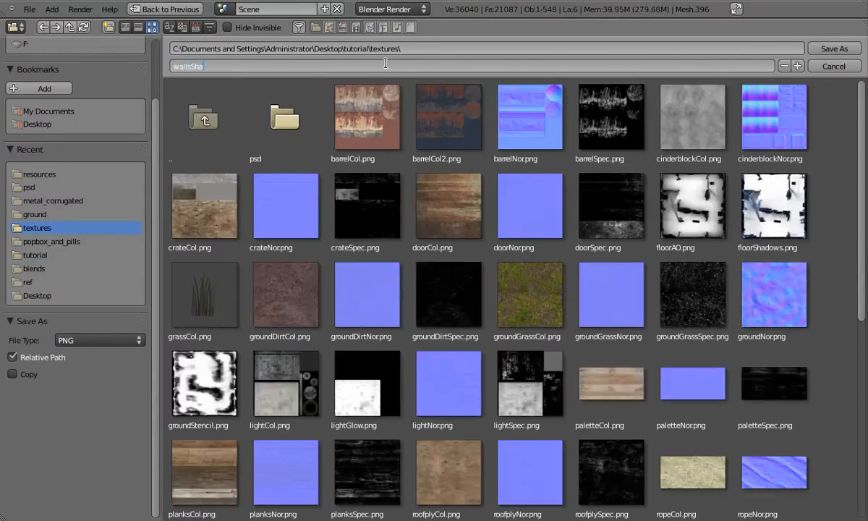
text(dow)
key(Return)
key(Return)
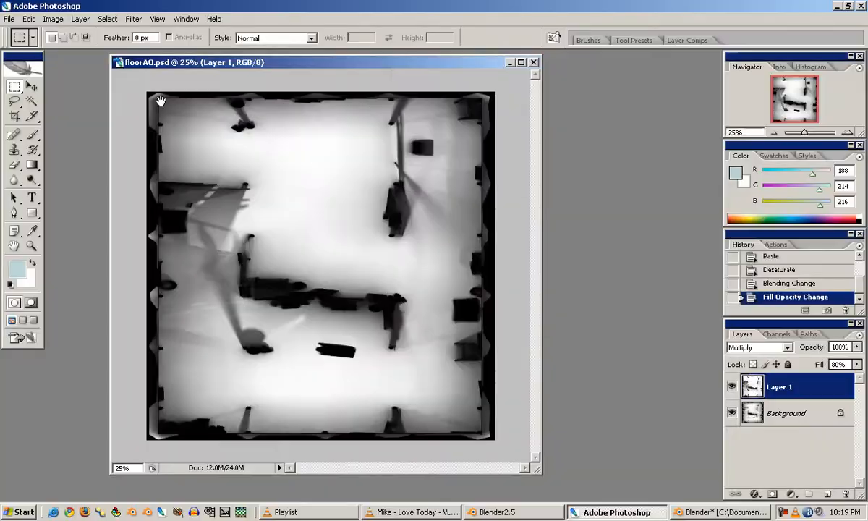
- Switch to Photoshop, close floorAO.psd, and open wallsShadow.png and wallsAO.png from the textures folder
key(ctrl+w)
key(ctrl+o)
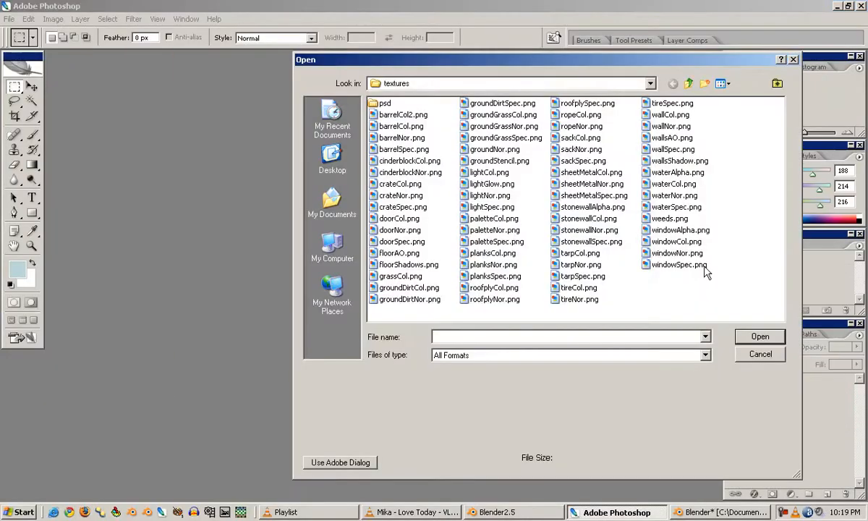
click(680, 161)
ctrl+click(672, 137)
key(Return)
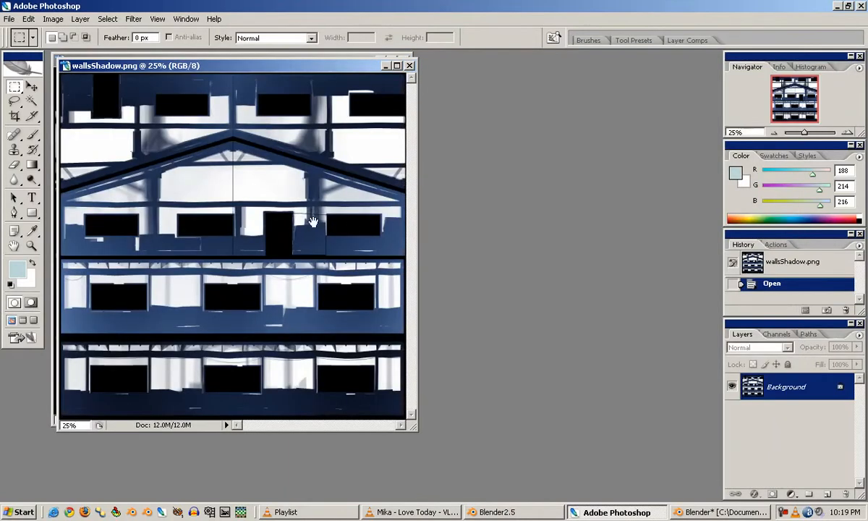
- Copy the whole wallsShadow.png image into wallsAO.png as a new layer and desaturate it
key(ctrl+a)
key(ctrl+c)
click(411, 65)
drag(355, 59, 391, 61)
drag(447, 428, 541, 465)
key(ctrl+v)
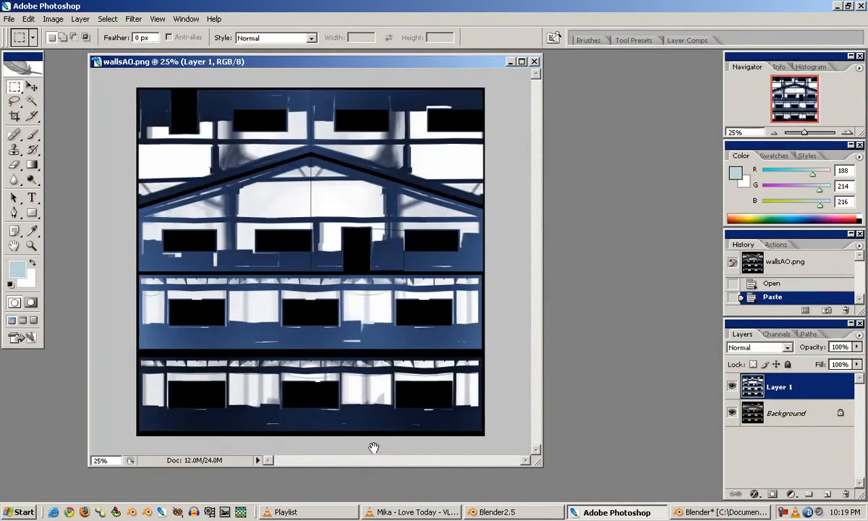
key(ctrl+shift+u)
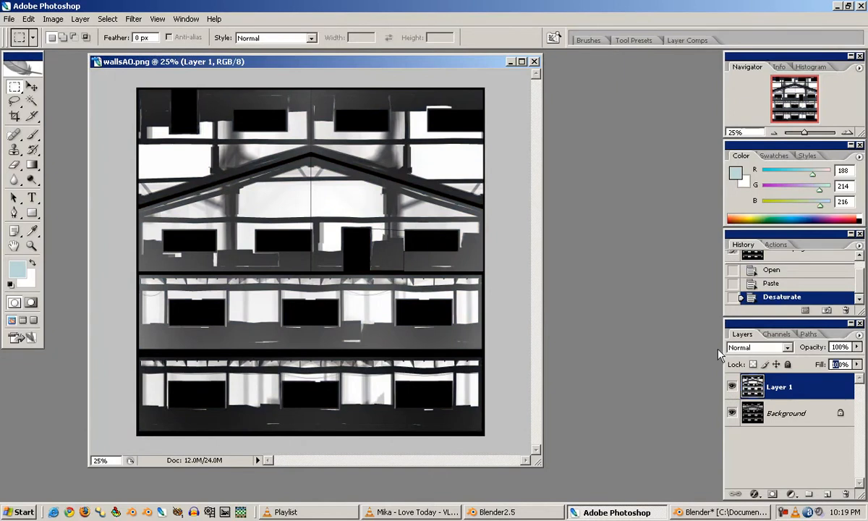
- Set the shadow layer's fill to 80% with Multiply blending, and compare the walls with and without it
text(8)
click(758, 348)
click(754, 85)
click(732, 386)
click(732, 386)
- Save the layered wall image as wallsAO.psd in the psd folder inside textures
click(8, 19)
click(44, 145)
double_click(381, 98)
click(748, 296)
click(820, 222)
- Save the combined wall image in PNG format in the textures folder
click(7, 19)
click(44, 144)
click(677, 79)
click(615, 315)
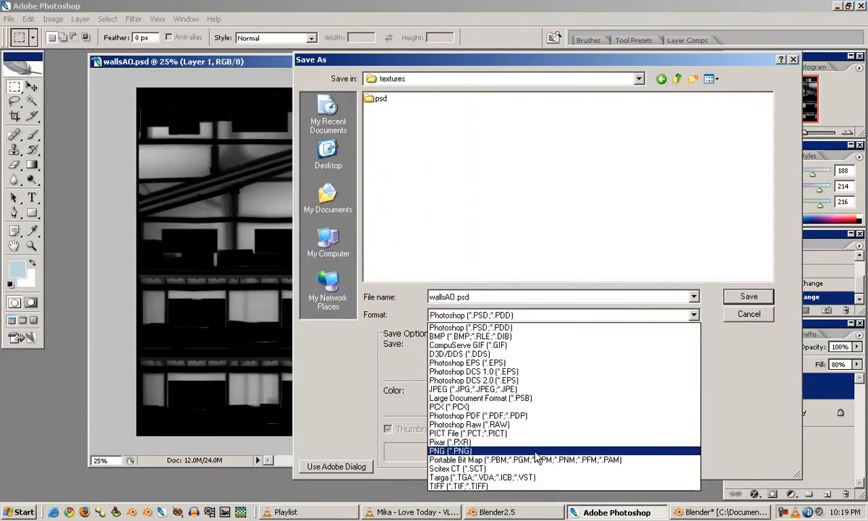
- Save the wallsAO image as a PNG in the textures folder
click(483, 451)
click(748, 297)
click(408, 289)
click(460, 246)
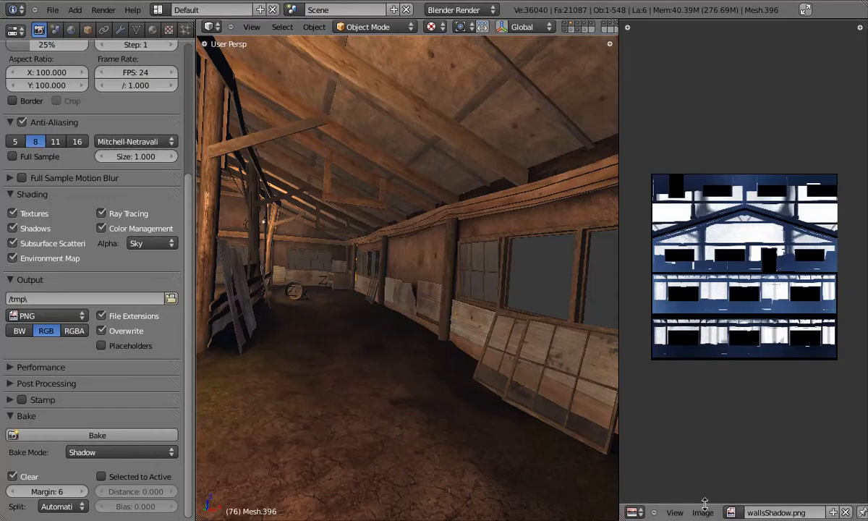
- Switch to Blender, display wallsAO.png in the image editor and reload it from disk
click(731, 512)
click(738, 408)
click(703, 512)
click(714, 460)
- Inspect the barn's walls and posts up close and run the game preview to check their shading
scroll(292, 255, up, 5)
middle_drag(292, 255, 403, 291)
scroll(594, 270, down, 5)
scroll(497, 265, up, 3)
scroll(424, 270, down, 3)
scroll(418, 300, up, 3)
scroll(333, 275, up, 2)
scroll(312, 287, down, 3)
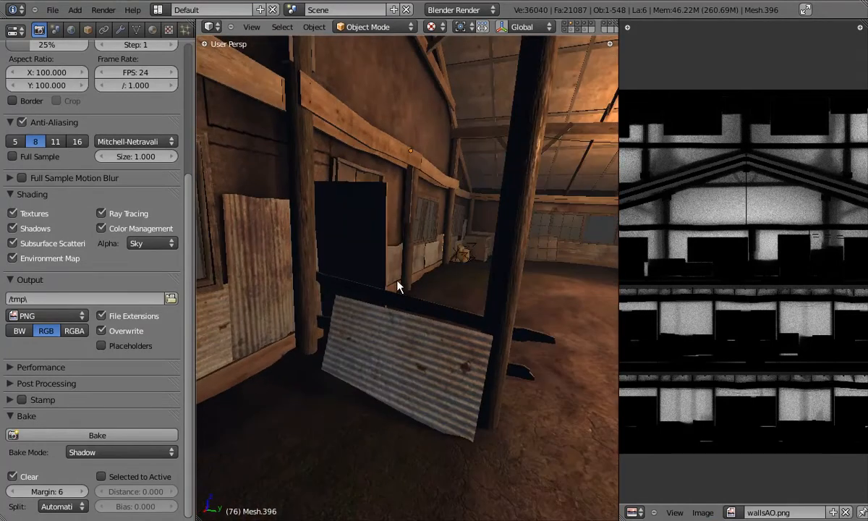
key(p)
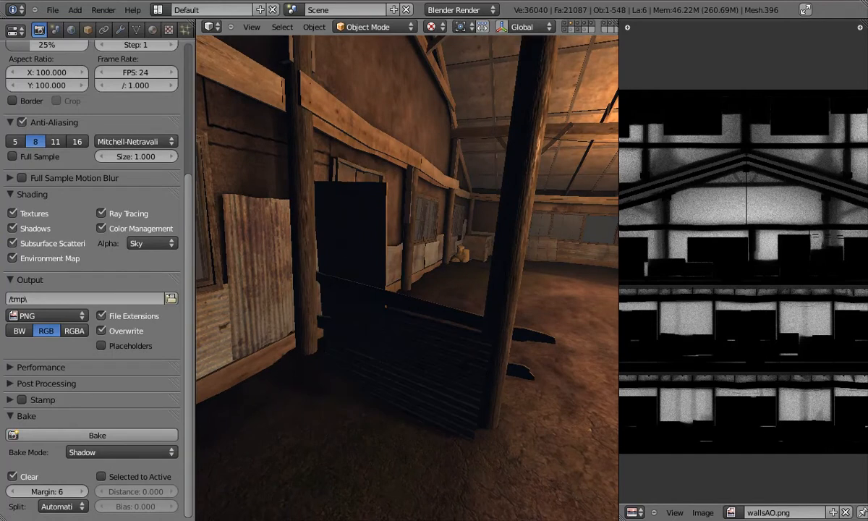
key(Escape)
- Save the Blender file over the existing one
middle_drag(407, 281, 307, 274)
key(ctrl+s)
click(307, 274)
- Select the corrugated sheet-metal panels around the pen and select their entire mesh in Edit Mode
middle_drag(442, 288, 402, 311)
mouse_move(474, 309)
middle_down()
mouse_move(463, 322)
mouse_move(486, 321)
middle_up()
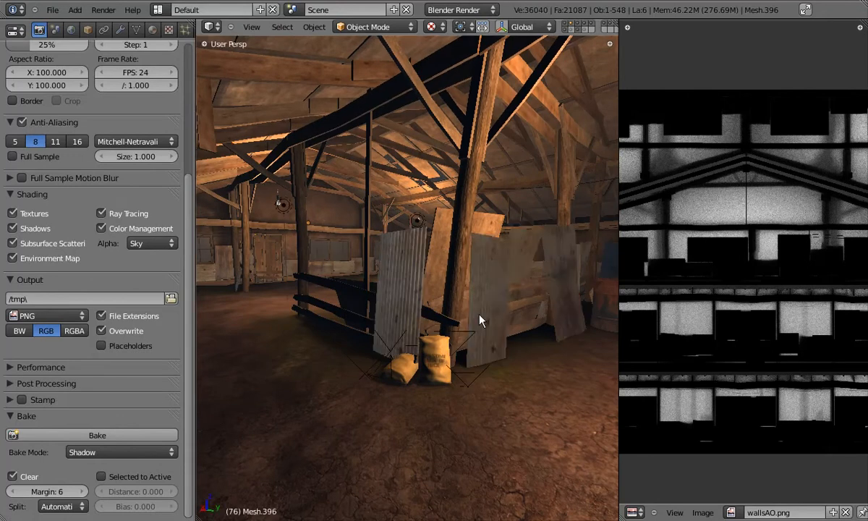
middle_drag(480, 319, 448, 271)
right_click(445, 269)
key(Tab)
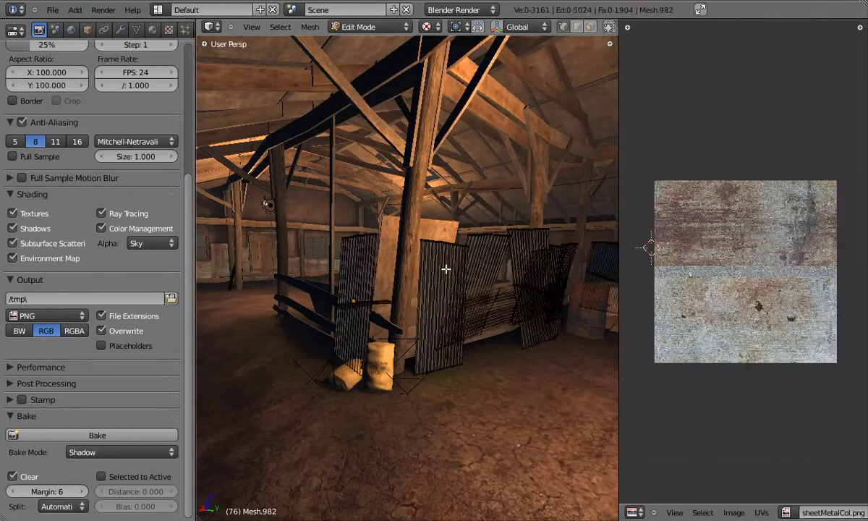
key(a)
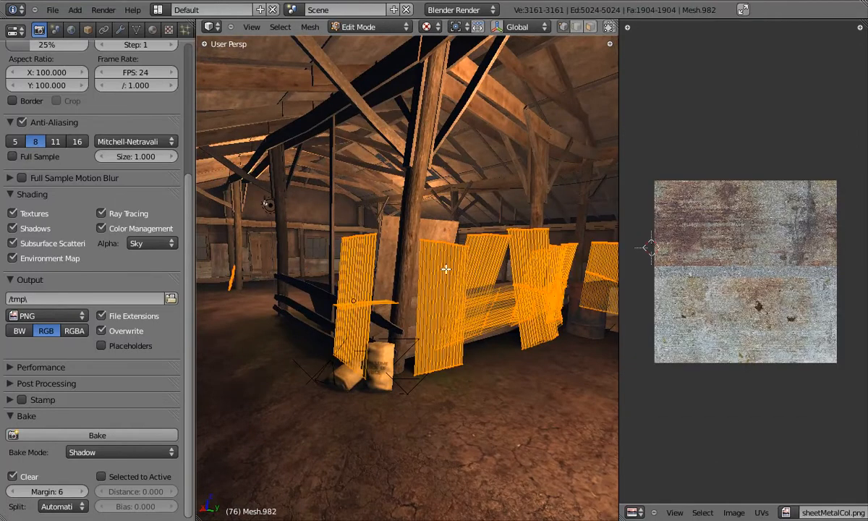
key(Tab)
- Run the game preview to check how the sheet-metal panels around the pen display
mouse_move(446, 269)
middle_down()
mouse_move(465, 304)
mouse_move(405, 305)
mouse_move(545, 316)
mouse_move(449, 319)
mouse_move(443, 308)
mouse_move(491, 314)
middle_up()
scroll(444, 307, up, 3)
scroll(443, 308, down, 3)
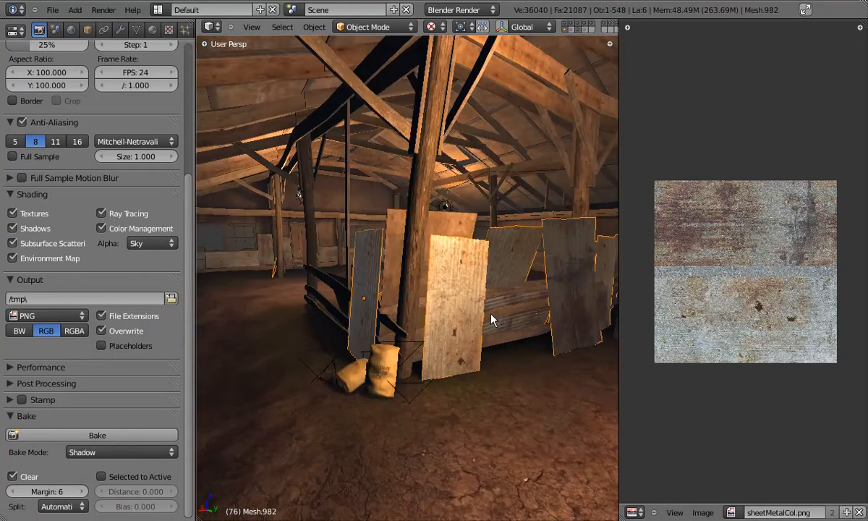
key(p)
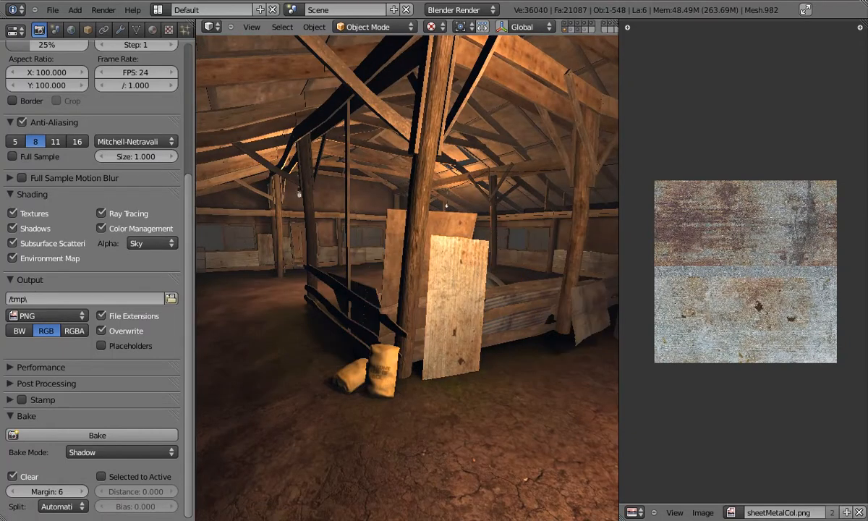
key(Escape)
- Recalculate the normals of the whole sheet-metal mesh
key(Tab)
key(ctrl+n)
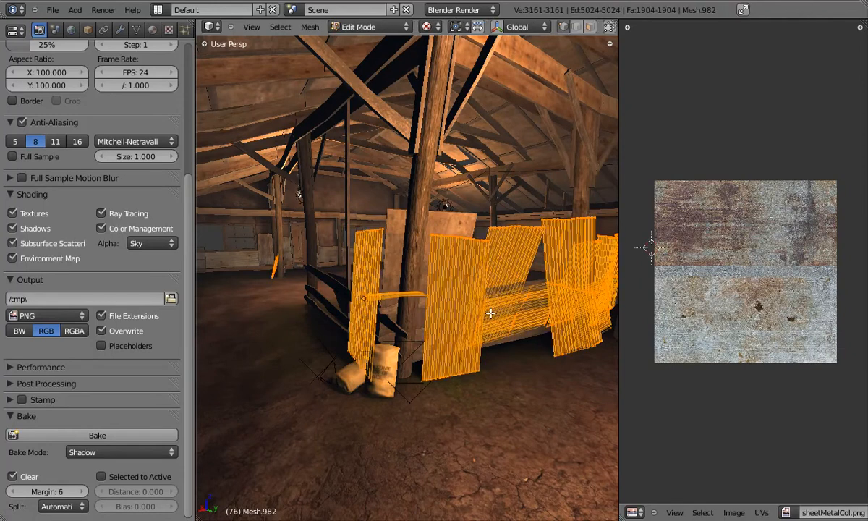
key(Tab)
- Try to move the sheet-metal panels to see which pieces belong to the selected object
middle_drag(434, 316, 504, 311)
middle_drag(376, 320, 414, 324)
middle_drag(332, 322, 456, 304)
scroll(380, 302, down, 4)
middle_drag(380, 302, 411, 341)
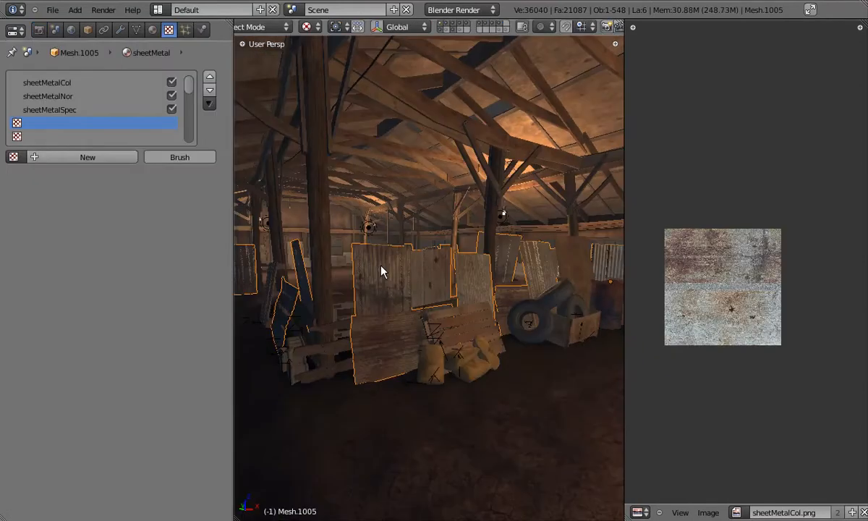
key(g)
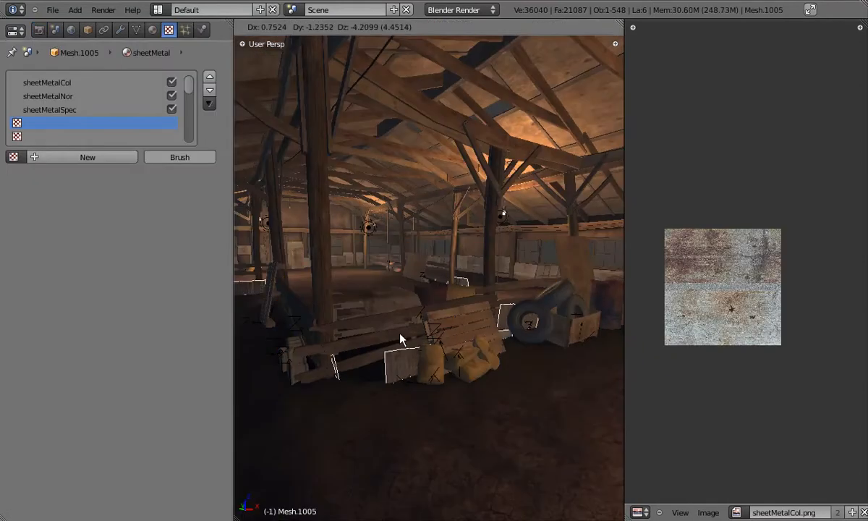
key(Escape)
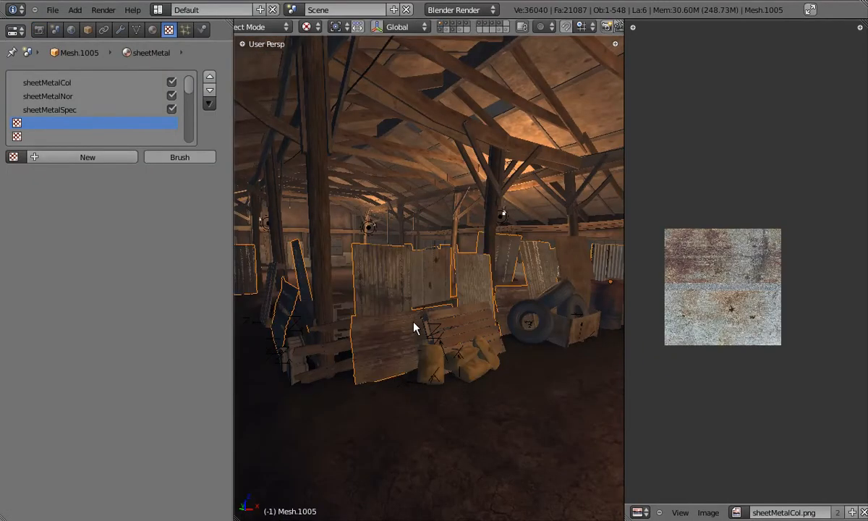
- Remove doubles from the entire sheet-metal mesh
key(Tab)
key(a)
key(a)
key(w)
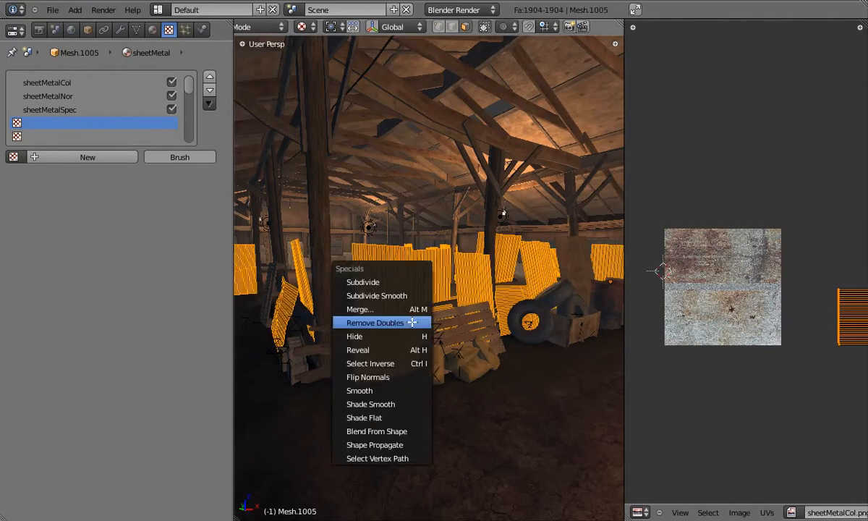
click(412, 322)
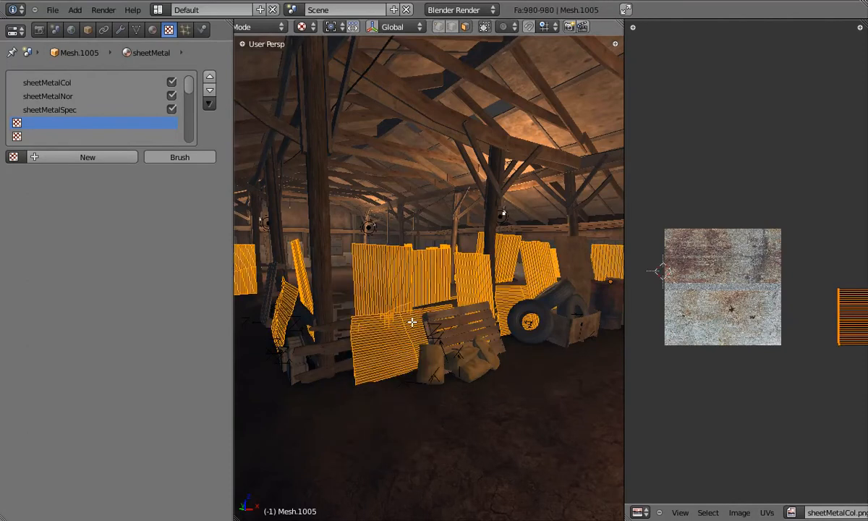
key(Tab)
- Run the game preview from several viewpoints and examine the sheet-metal panels around the barn
middle_drag(413, 323, 427, 304)
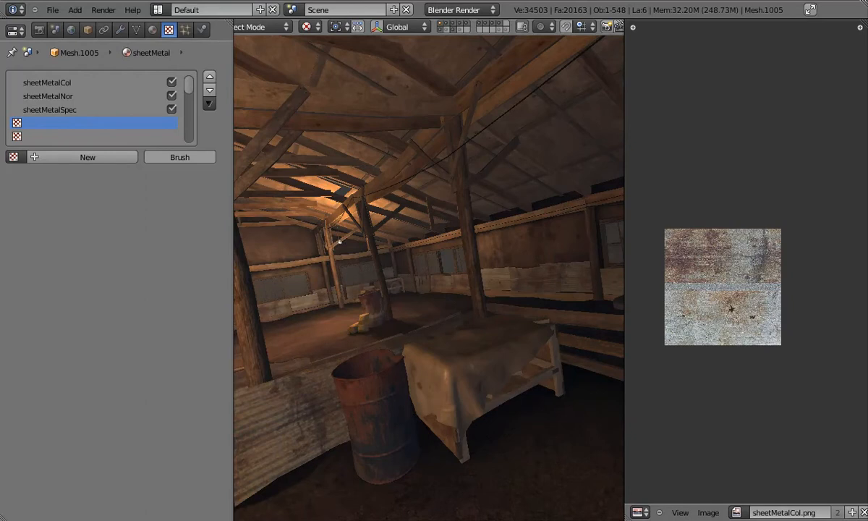
key(Escape)
middle_drag(426, 303, 283, 343)
key(p)
key(Escape)
key(p)
key(Escape)
middle_drag(444, 355, 465, 299)
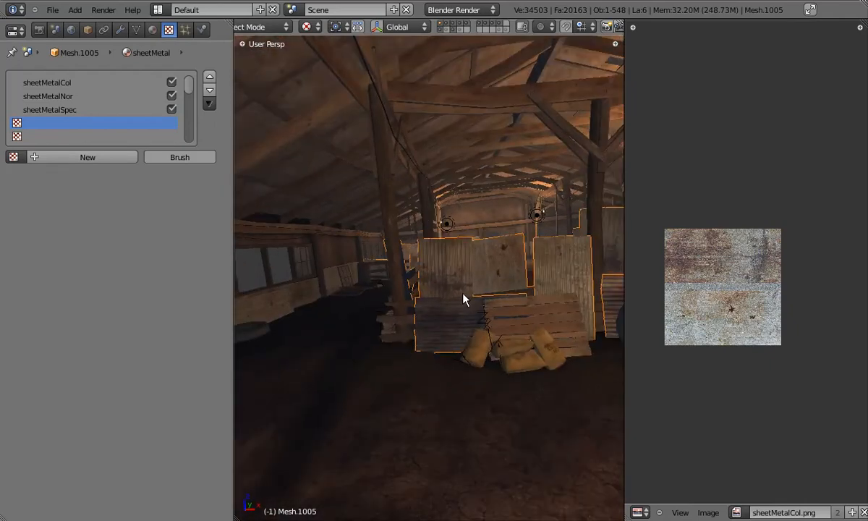
middle_drag(458, 271, 480, 275)
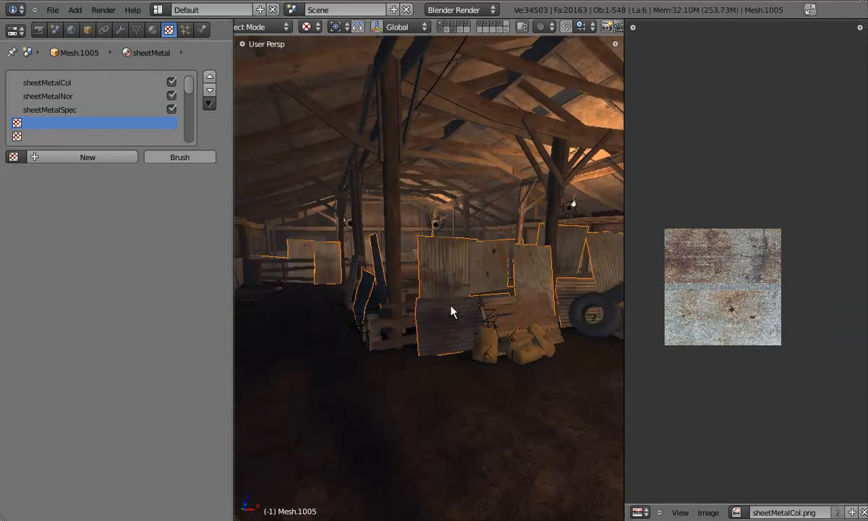
- Add the other sheet-metal mesh to the selection and join both into one object
middle_drag(454, 308, 404, 313)
shift+right_click(322, 287)
key(g)
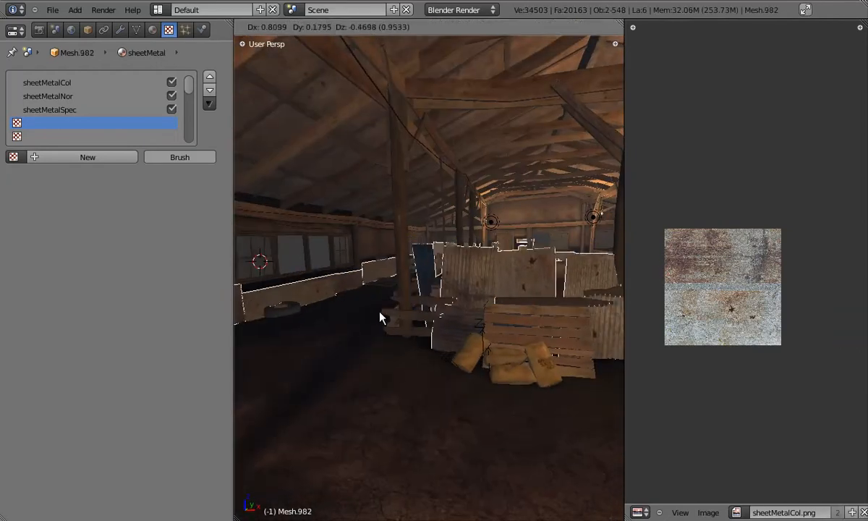
click(391, 302)
right_click(391, 302)
key(g)
click(470, 427)
middle_drag(470, 427, 394, 270)
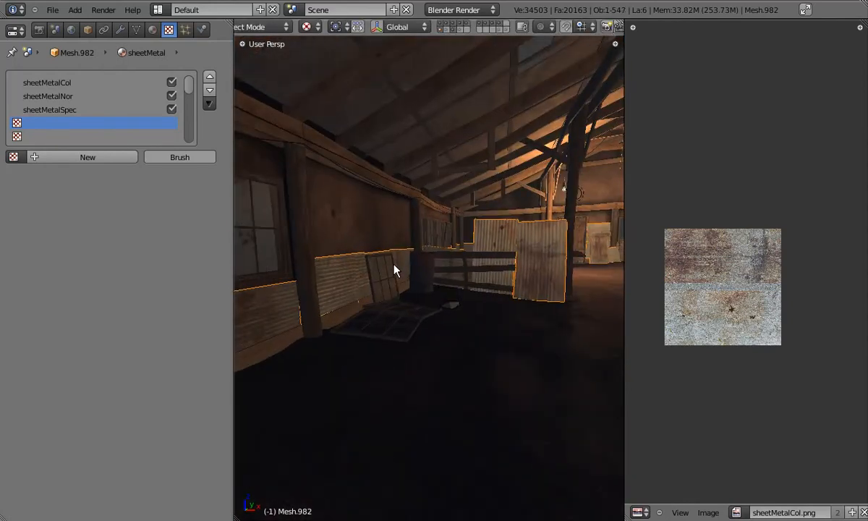
- Maximize the 3D view and select the window frame leaning against the wall near the barrel
key(ctrl+Up)
right_click(359, 271)
scroll(368, 292, up, 5)
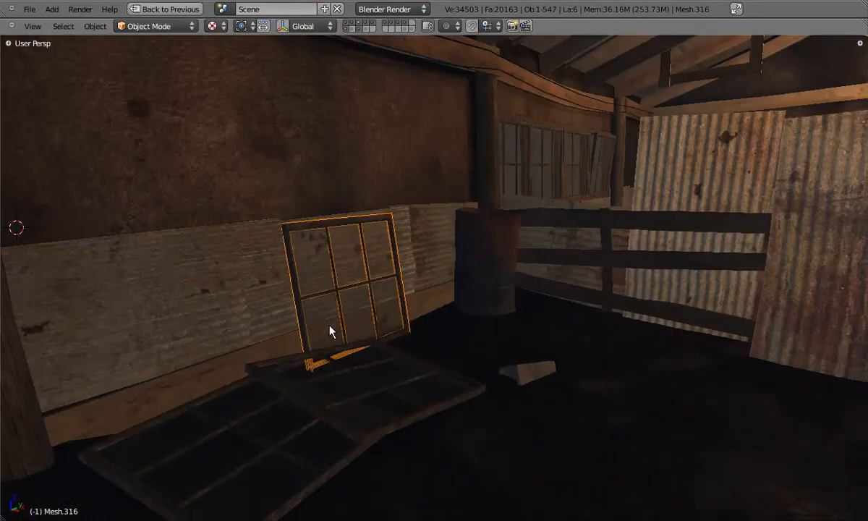
scroll(347, 297, up, 3)
- Separate the six glass panes of the leaning window frame near the barrel into their own object
key(Tab)
key(a)
right_click(264, 239)
shift+right_click(329, 239)
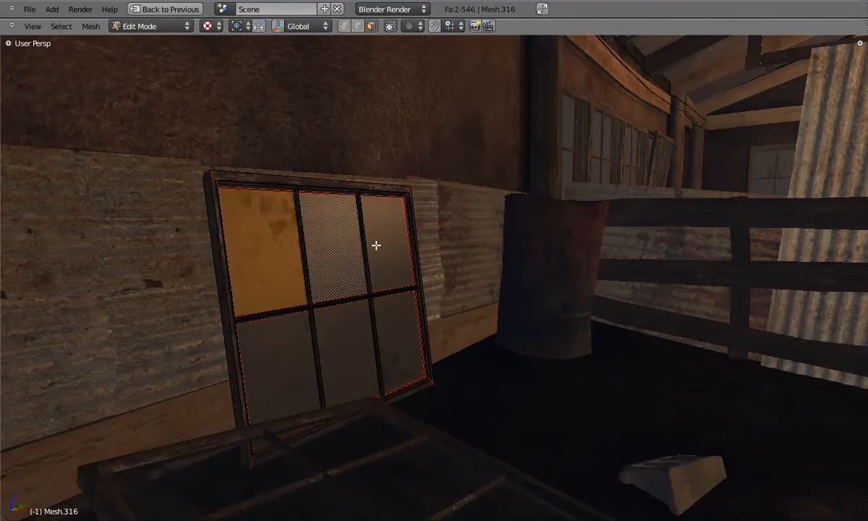
shift+right_click(377, 245)
shift+right_click(387, 334)
shift+right_click(343, 346)
shift+right_click(277, 360)
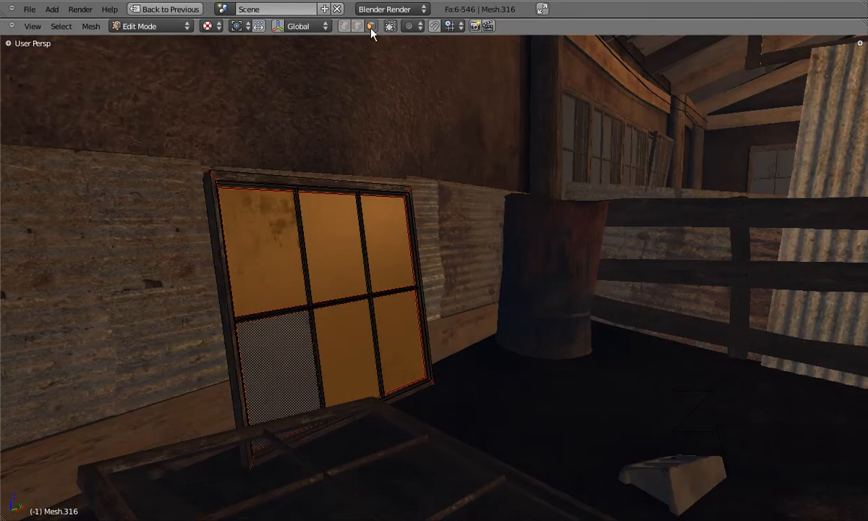
key(p)
click(368, 235)
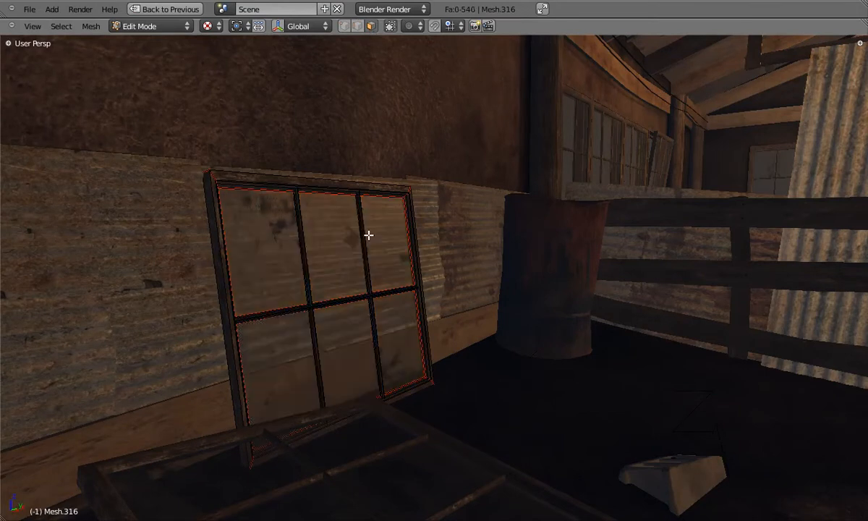
key(Tab)
- Move the separated glass panes of the frame near the barrel to a different layer
key(Home)
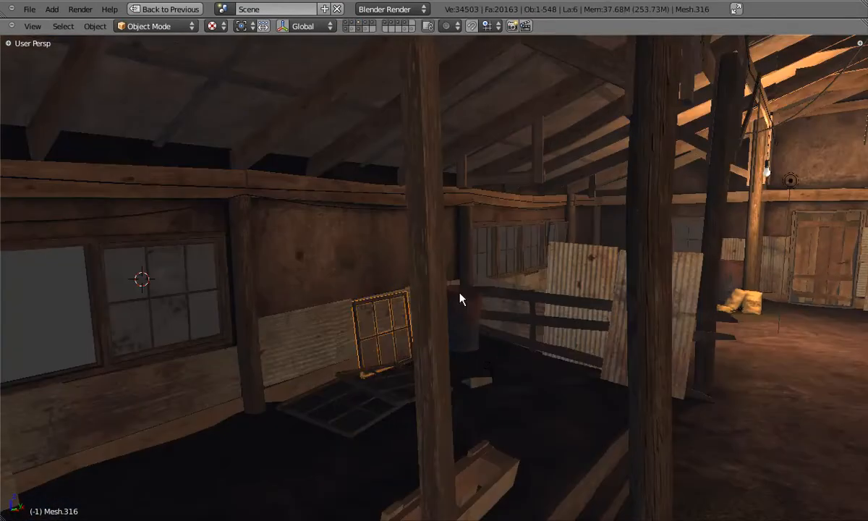
key(g)
right_click(448, 289)
key(m)
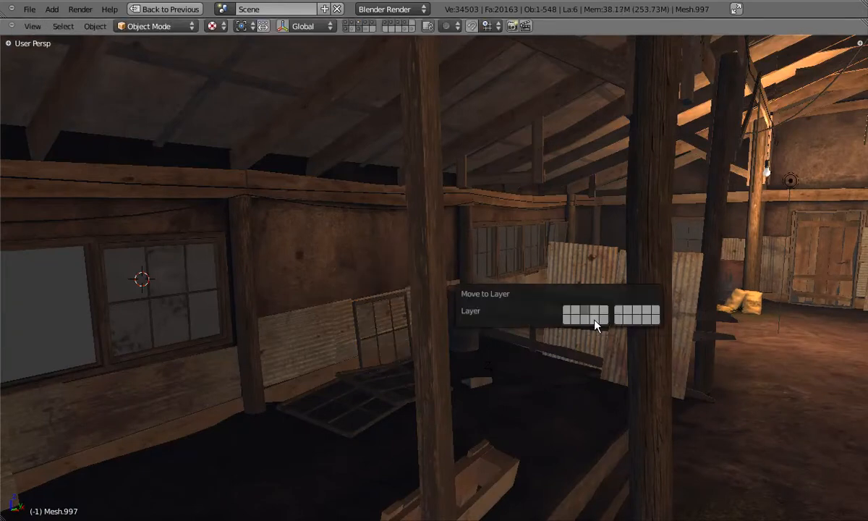
click(599, 316)
- Separate the glass panes of the window frame leaning below the opening beside the wooden door
shift+middle_drag(741, 340, 615, 341)
scroll(614, 342, up, 4)
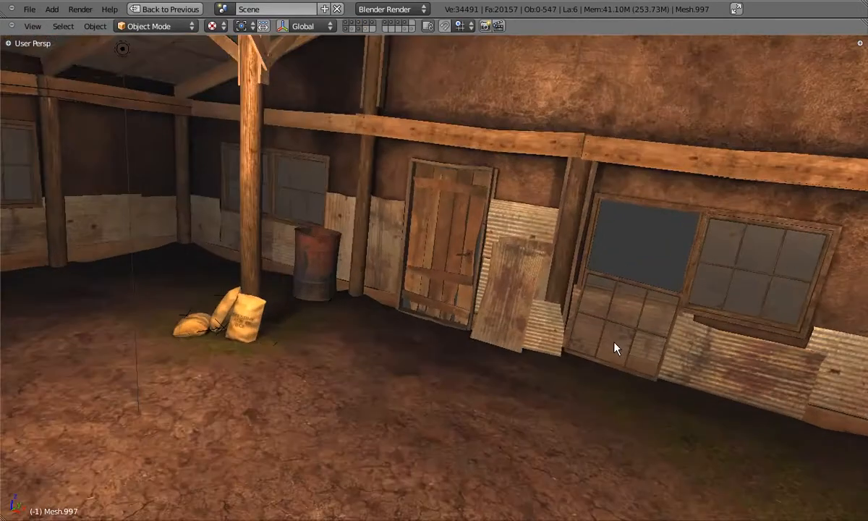
right_click(620, 344)
key(Tab)
key(l)
right_click(688, 303)
key(l)
key(p)
click(688, 301)
key(Tab)
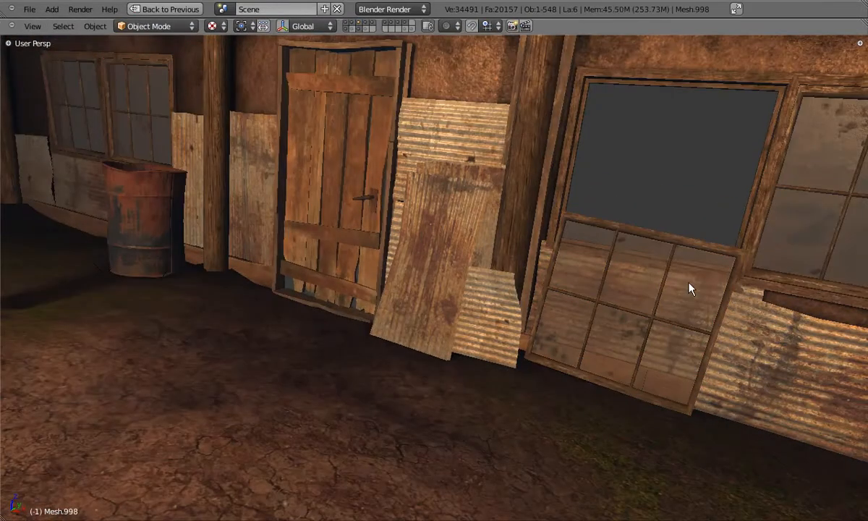
- Move the separated panes of the frame beside the wooden door to another layer
right_click(688, 281)
key(m)
click(793, 275)
- Separate the glass panes of the window frame leaning below the two adjacent empty window openings
middle_drag(745, 289, 564, 289)
right_click(655, 256)
key(Tab)
right_click(651, 258)
shift+right_click(690, 318)
shift+right_click(696, 273)
key(p)
click(696, 273)
key(Tab)
- Move the panes separated from the frame below the two empty openings to another layer
right_click(696, 269)
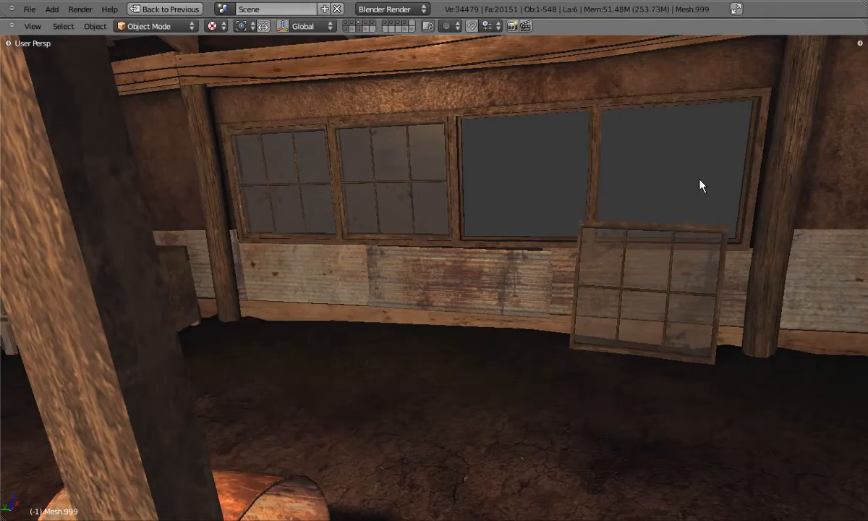
key(m)
click(792, 223)
- Separate the six glass panes from the front frame of the two overlapping leaning windows
middle_drag(785, 242, 657, 242)
right_click(657, 242)
key(Tab)
right_click(601, 223)
shift+right_click(648, 220)
shift+right_click(696, 217)
shift+right_click(718, 278)
shift+right_click(679, 307)
shift+right_click(623, 316)
key(p)
- Return to Object Mode and move the front frame's separated panes to another layer
key(Tab)
key(m)
click(792, 196)
- Separate the six glass panes from the rear frame of the two overlapping leaning windows and move them to another layer
right_click(507, 248)
key(Tab)
shift+right_click(578, 232)
shift+right_click(442, 269)
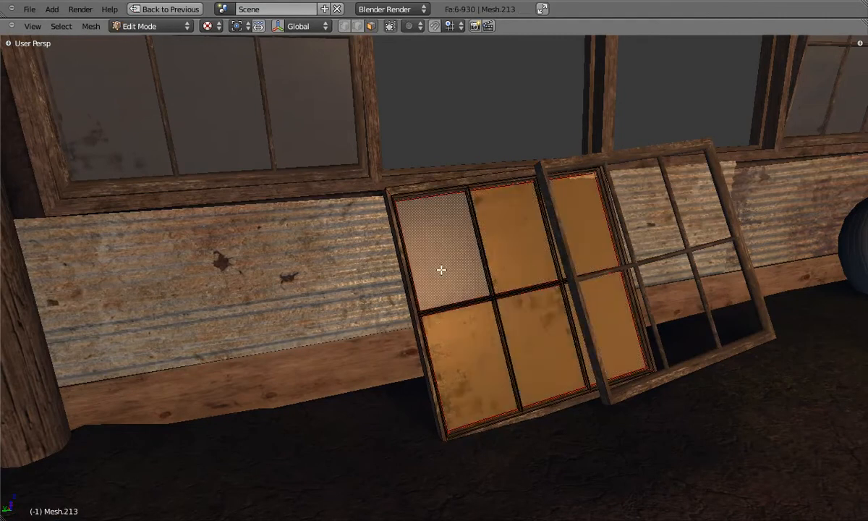
key(p)
key(Tab)
right_drag(446, 258, 460, 242)
key(m)
click(646, 248)
- Separate the glass panes from the next window frame and move them to another layer
middle_drag(646, 260, 299, 296)
right_click(312, 289)
key(Tab)
shift+right_click(351, 300)
shift+right_click(241, 333)
key(p)
key(Tab)
right_click(260, 217)
key(m)
click(446, 246)
- Select the glass faces of another nearby window, separate them from its frame and move them to the glass layer
middle_drag(445, 246, 625, 214)
right_click(625, 213)
key(Tab)
shift+right_click(625, 213)
shift+right_click(575, 206)
shift+right_click(672, 292)
key(p)
key(Tab)
right_click(683, 300)
key(g)
key(m)
click(792, 236)
- Detach the panes of the last remaining window frame and place them on the glass layer
middle_drag(792, 236, 580, 320)
right_click(578, 318)
key(Tab)
shift+right_click(580, 289)
shift+right_click(628, 340)
shift+right_click(571, 352)
shift+right_click(537, 347)
key(p)
key(Tab)
right_click(600, 330)
key(g)
right_click(601, 309)
key(m)
click(735, 338)
- Restore the full editor layout and add a second UV texture named light to the sheet-metal mesh
middle_drag(761, 352, 695, 361)
scroll(745, 340, down, 3)
right_click(695, 362)
key(ctrl+Up)
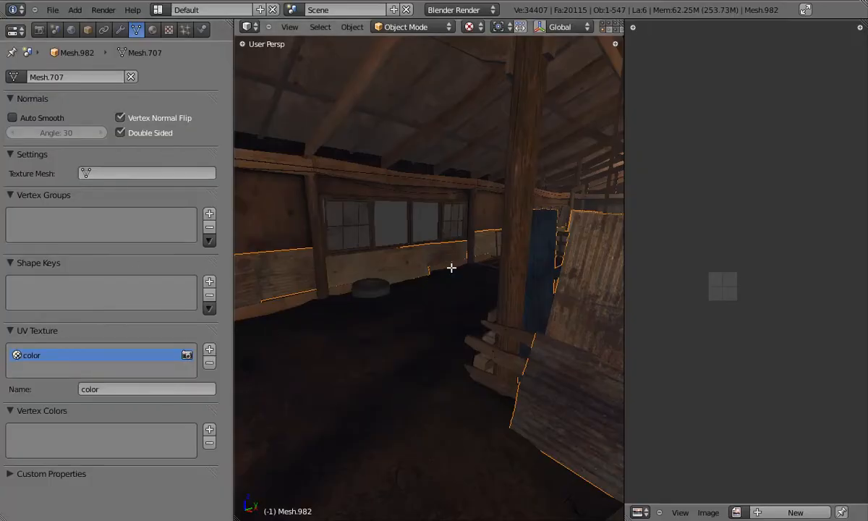
key(Tab)
key(a)
key(a)
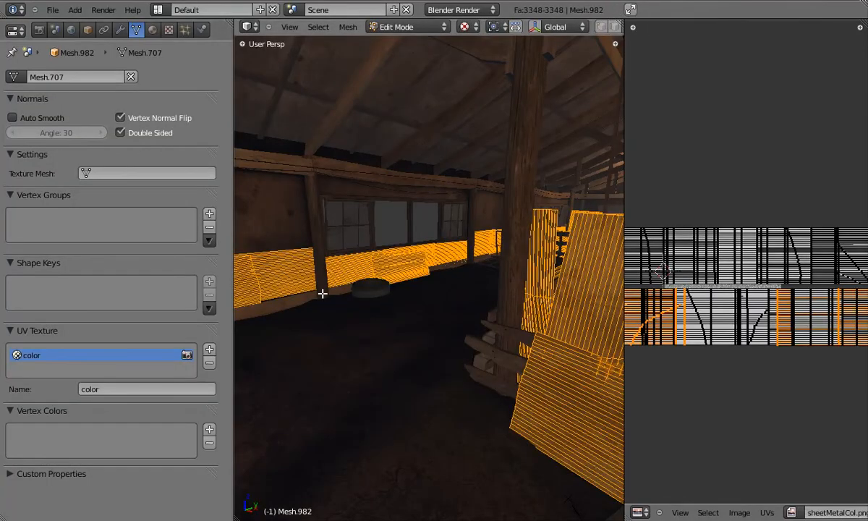
click(209, 352)
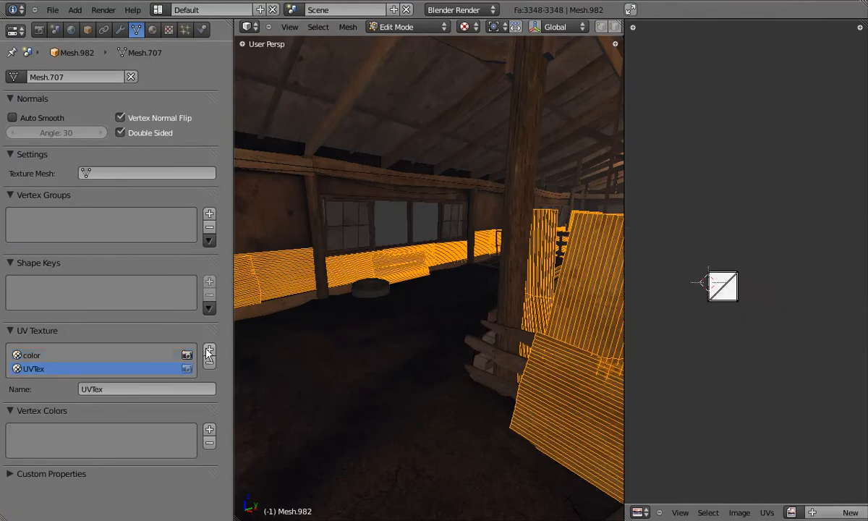
click(110, 389)
key(Return)
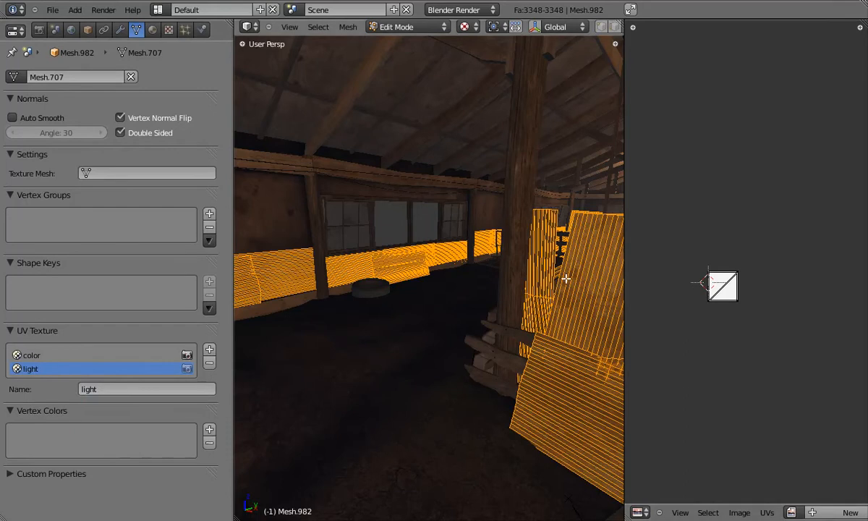
- Try a standard Unwrap of all sheet-metal faces on the light UV texture
key(u)
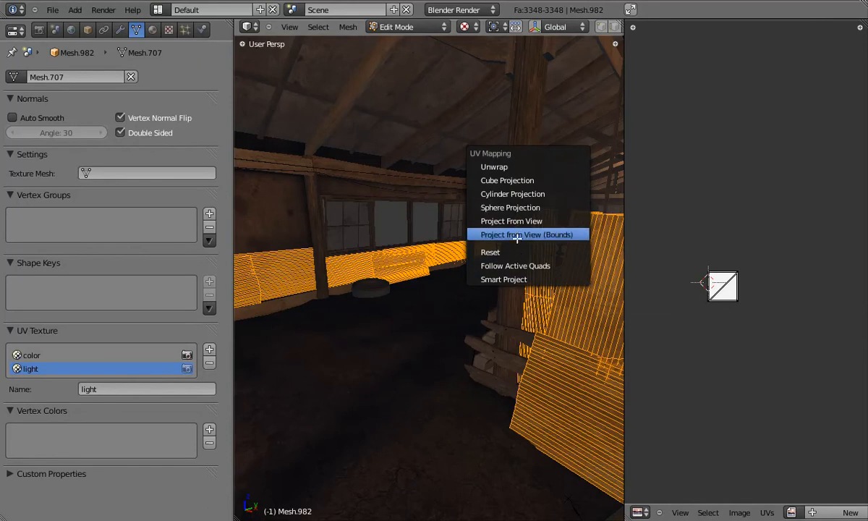
click(504, 166)
scroll(723, 261, up, 5)
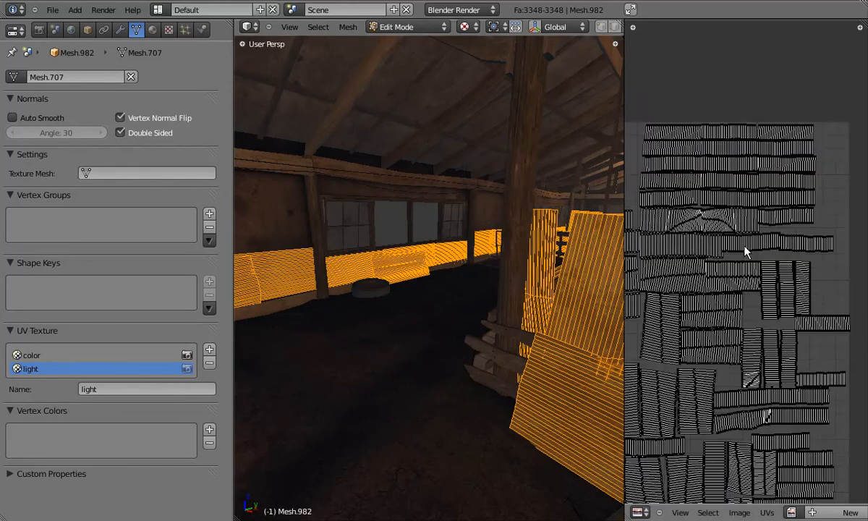
scroll(746, 257, up, 2)
scroll(745, 262, down, 5)
middle_drag(733, 271, 779, 262)
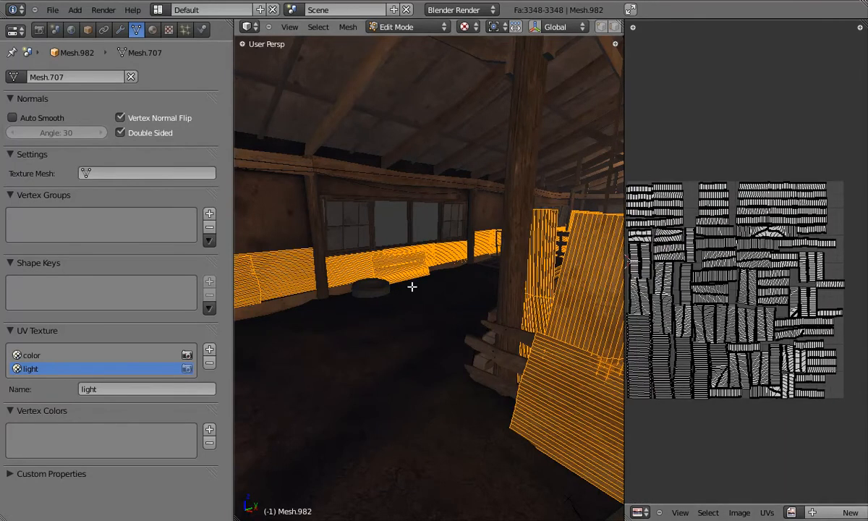
key(u)
middle_drag(566, 293, 595, 287)
middle_drag(560, 257, 457, 309)
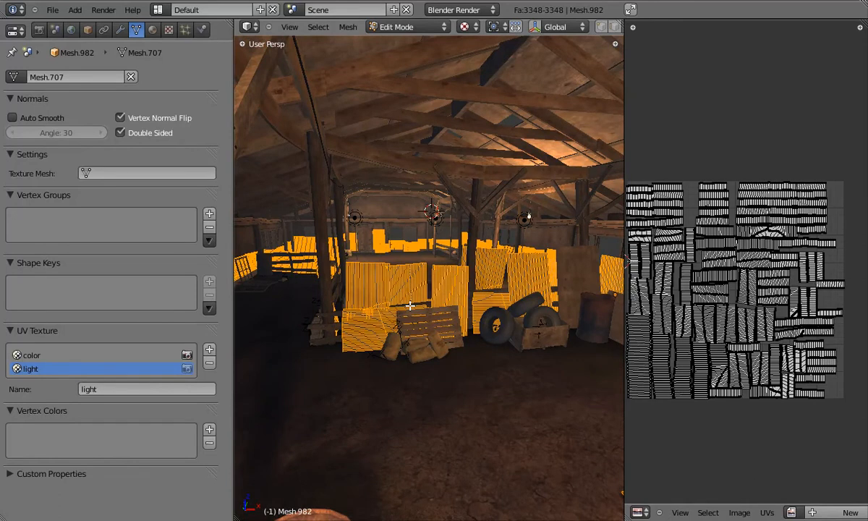
- Box-select the freestanding sheets inside the barn in a wireframe top view, leaving out the outer walls
key(KP_7)
key(KP_5)
key(z)
scroll(411, 306, down, 6)
key(a)
key(b)
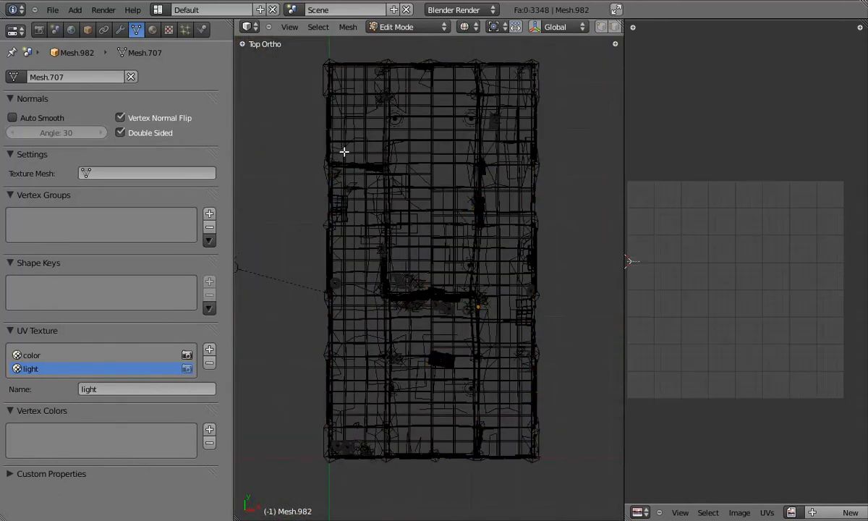
mouse_move(333, 146)
mouse_down()
mouse_move(519, 347)
mouse_move(510, 451)
mouse_move(513, 444)
mouse_up()
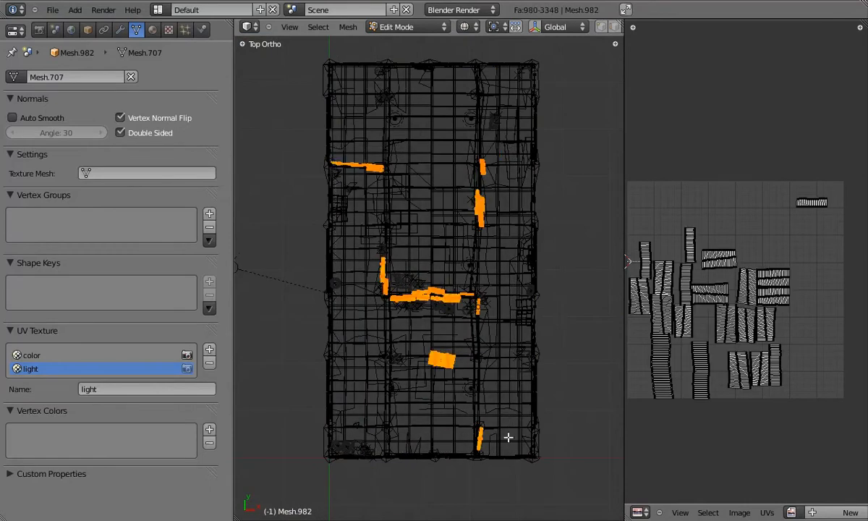
middle_drag(457, 376, 426, 209)
key(KP_7)
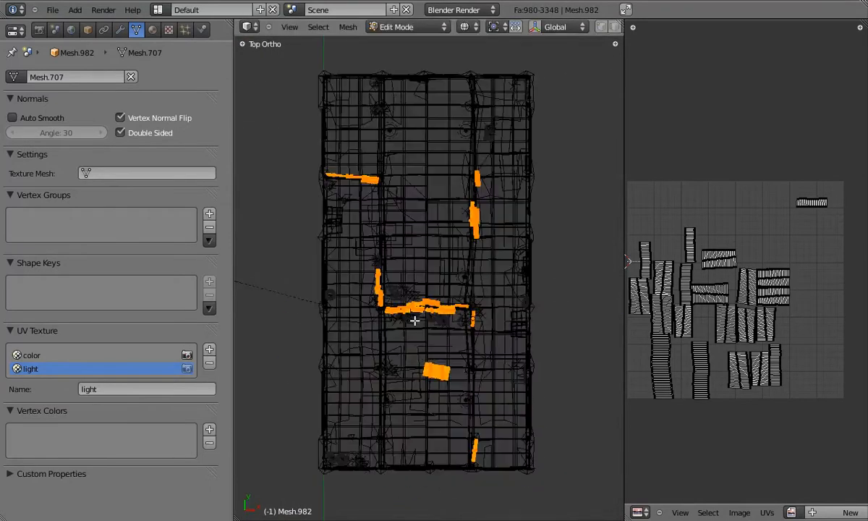
- Exclude all sheets along the barn's four outer walls from the selection, keeping only the interior sheets
key(a)
key(b)
middle_drag(285, 47, 592, 129)
key(b)
middle_drag(512, 95, 621, 519)
key(b)
middle_click(536, 466)
key(b)
middle_drag(536, 466, 239, 486)
key(b)
middle_drag(281, 74, 323, 517)
key(b)
middle_drag(302, 97, 345, 144)
- Duplicate the selected interior sheets in place
key(KP_1)
key(KP_5)
scroll(434, 405, up, 9)
key(z)
key(z)
mouse_move(430, 334)
middle_down()
mouse_move(449, 323)
mouse_move(449, 340)
middle_up()
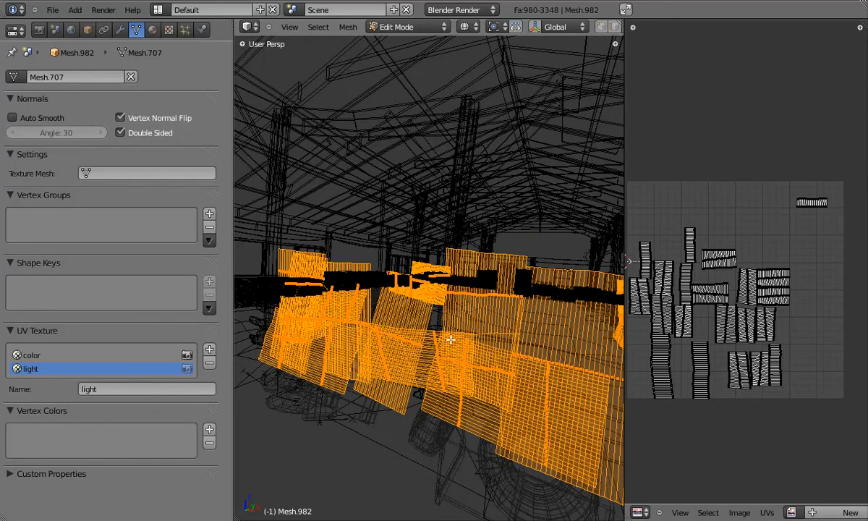
key(KP_7)
scroll(450, 340, down, 3)
key(g)
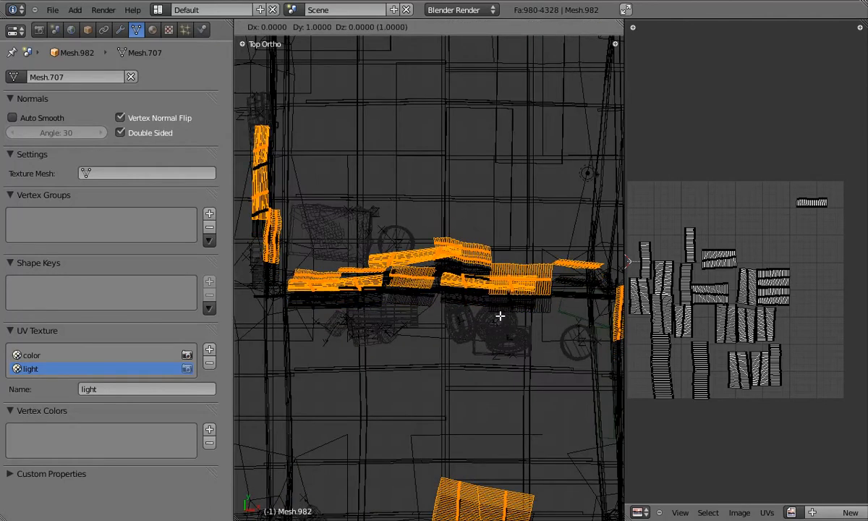
right_click(501, 313)
- Move the duplicated sheets straight up about 10 units, clear of the original sheets
scroll(500, 314, down, 7)
key(KP_1)
scroll(501, 313, down, 3)
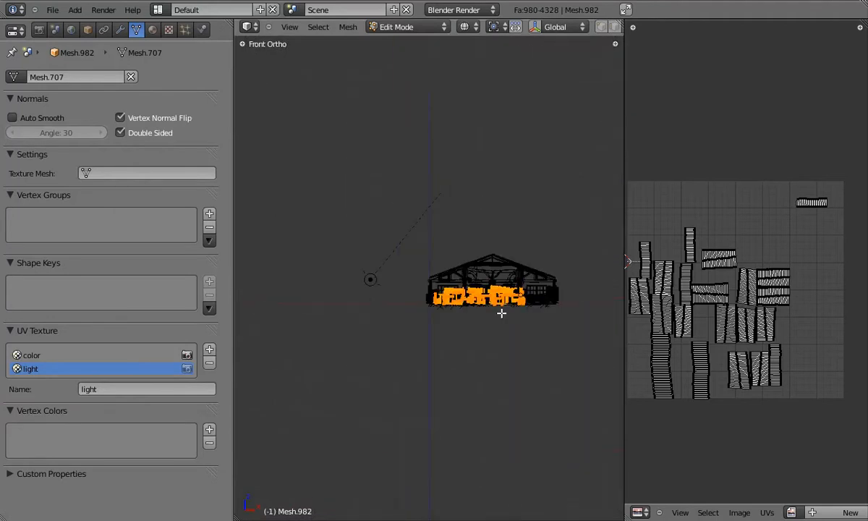
key(g)
click(502, 292)
scroll(501, 291, up, 6)
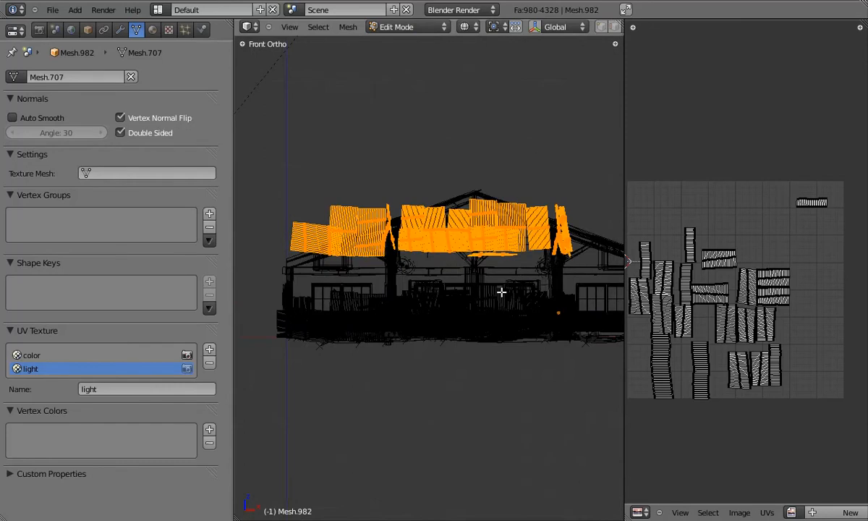
- Box-select the raised duplicate sheets and flip their normals
key(a)
key(a)
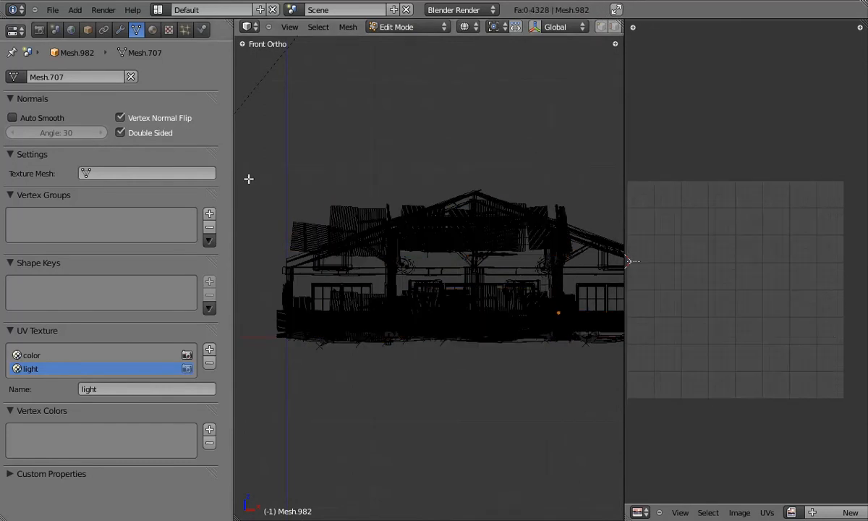
key(b)
drag(255, 154, 544, 244)
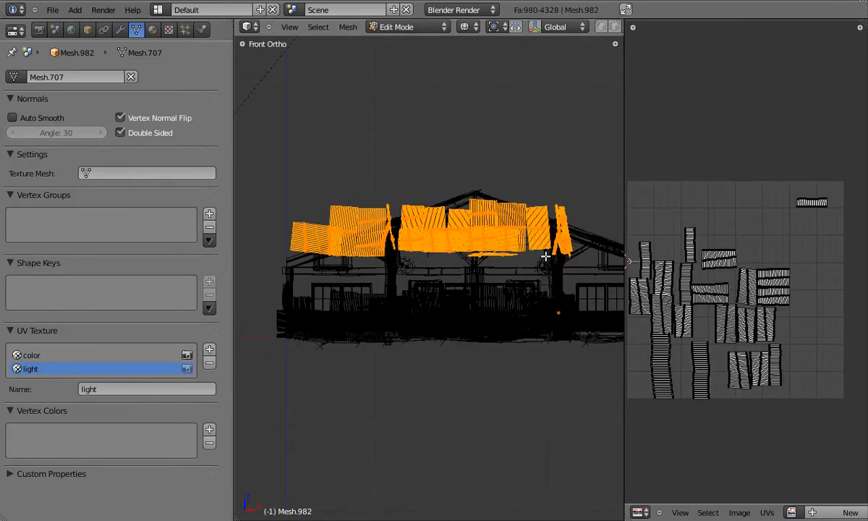
key(w)
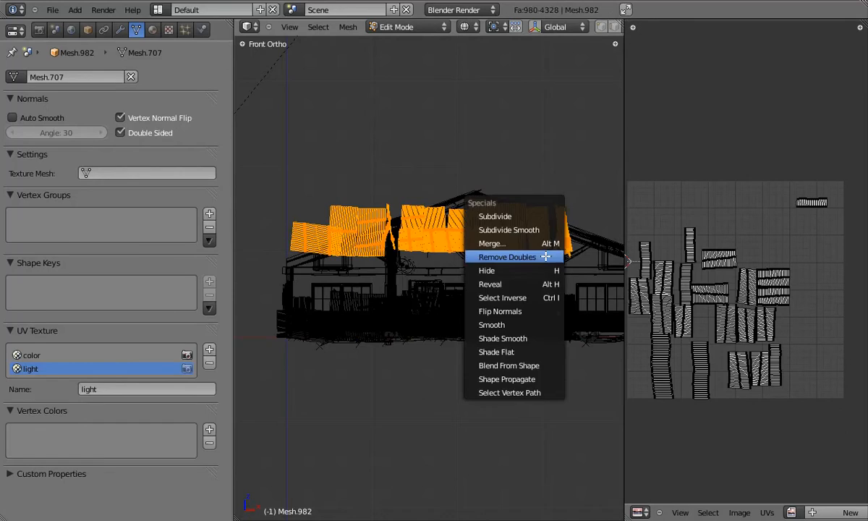
click(512, 311)
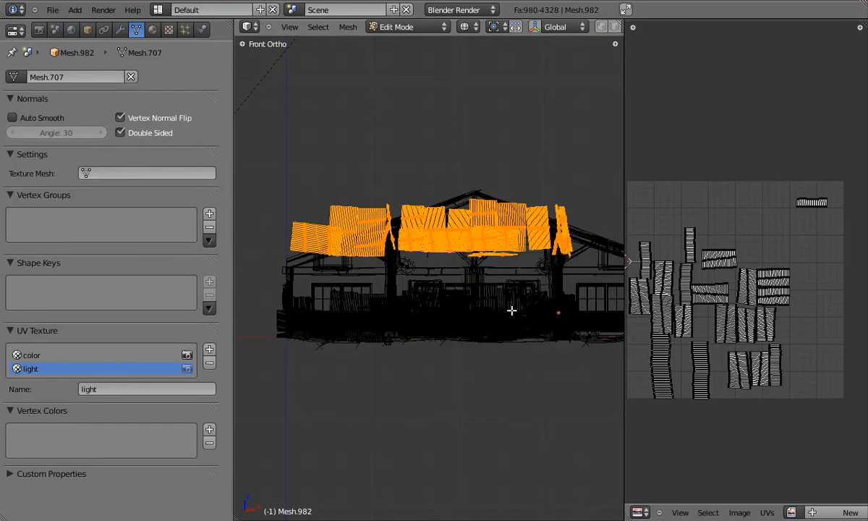
- Unwrap all original and duplicated sheet faces onto the light UV texture with Smart Project
key(a)
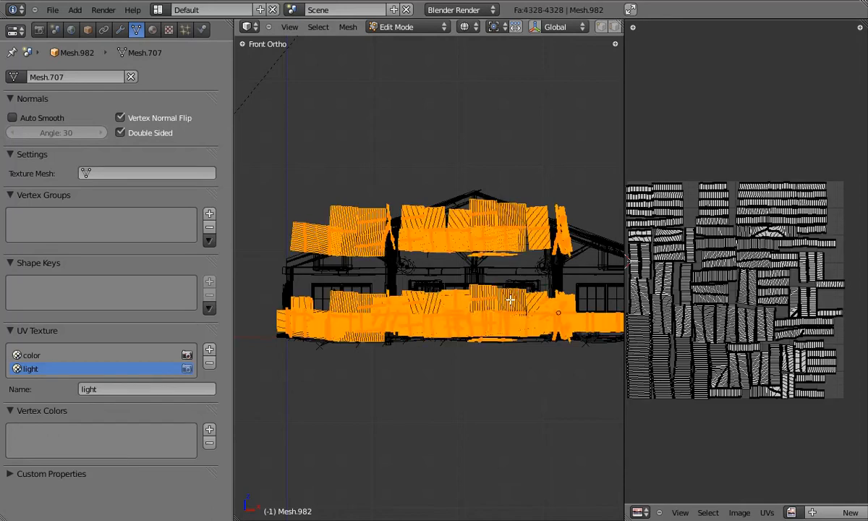
key(w)
click(510, 297)
key(u)
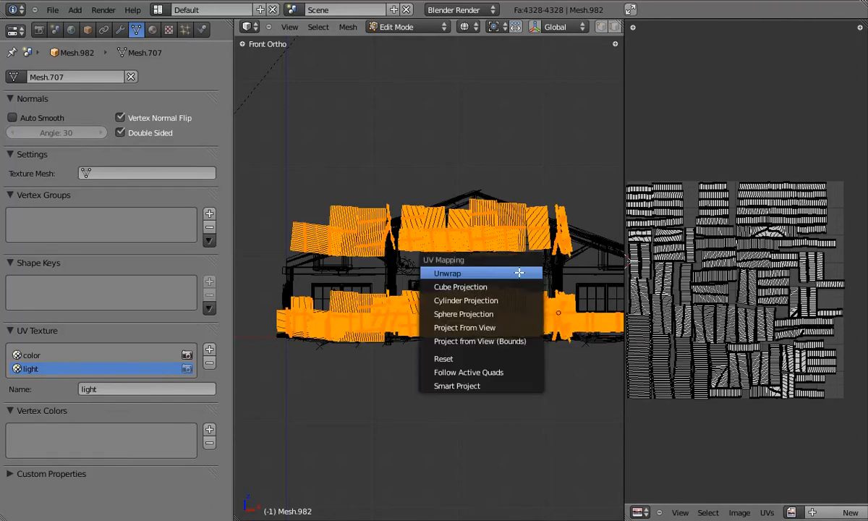
click(467, 385)
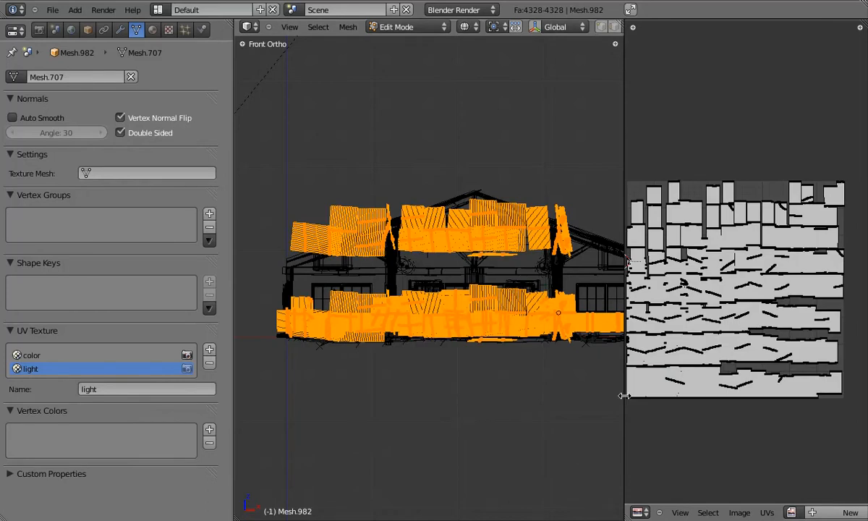
- Separate the raised duplicate sheets into their own object and return to Object Mode
key(a)
key(b)
drag(269, 162, 572, 261)
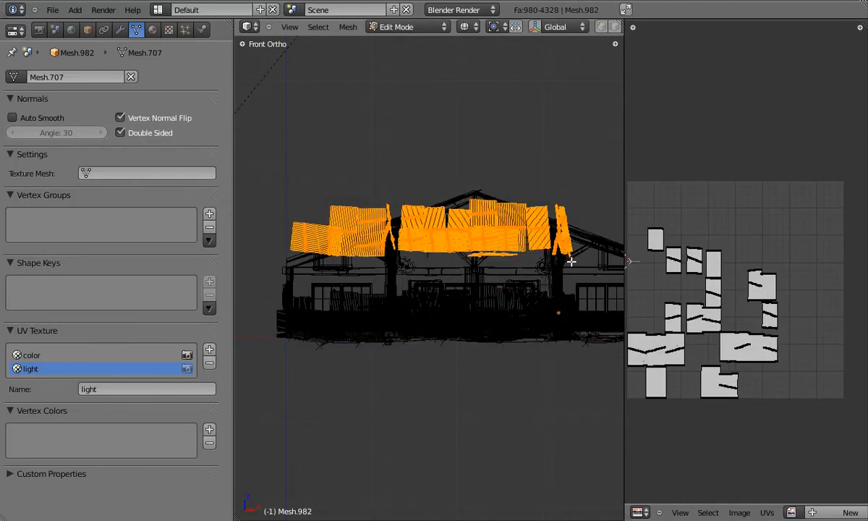
key(p)
click(572, 261)
key(Tab)
- Move the separated sheets down 10 units on Z and place them on another layer
right_click(562, 219)
key(g)
key(z)
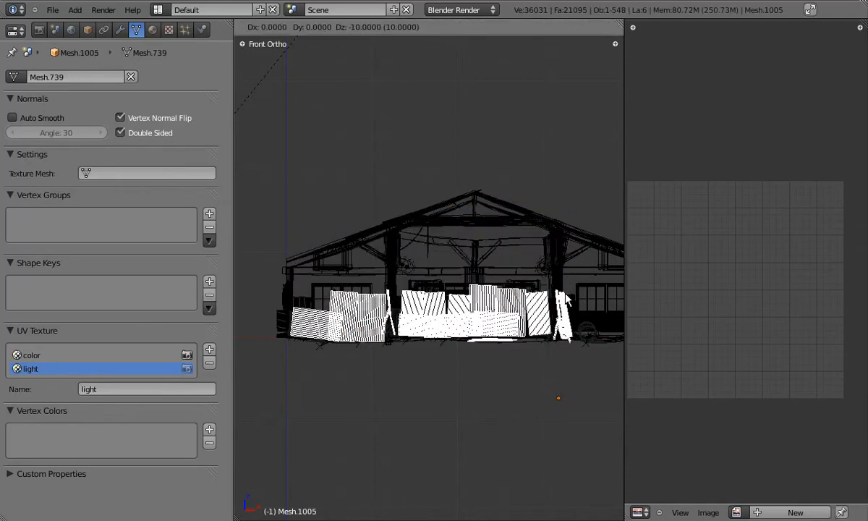
key(Return)
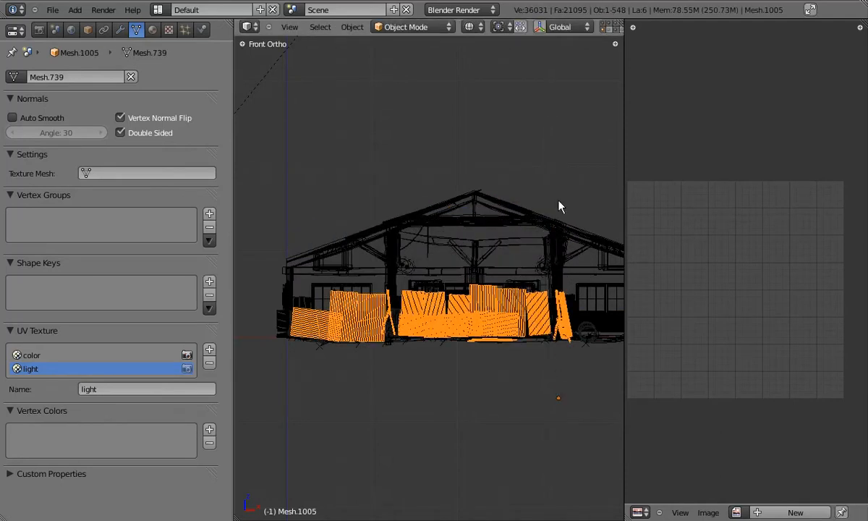
scroll(589, 26, down, 3)
key(m)
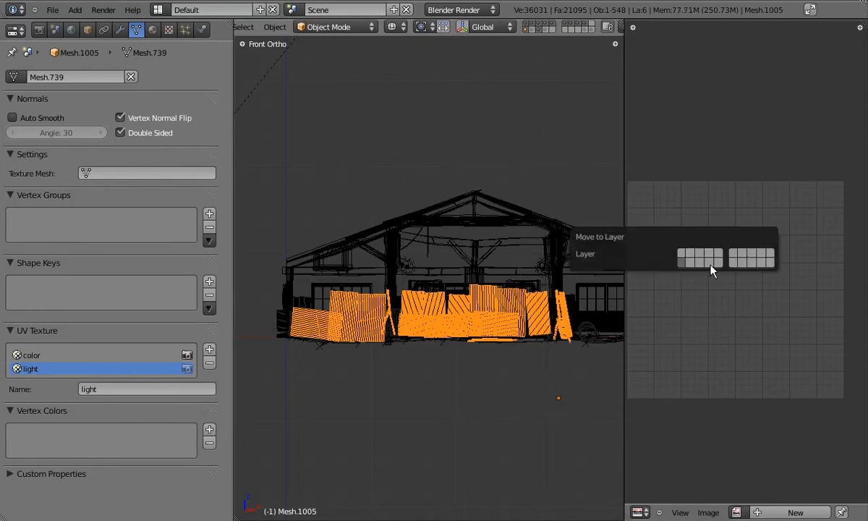
click(739, 267)
- Select the original sheet-metal object and switch the view to textured perspective
right_click(503, 298)
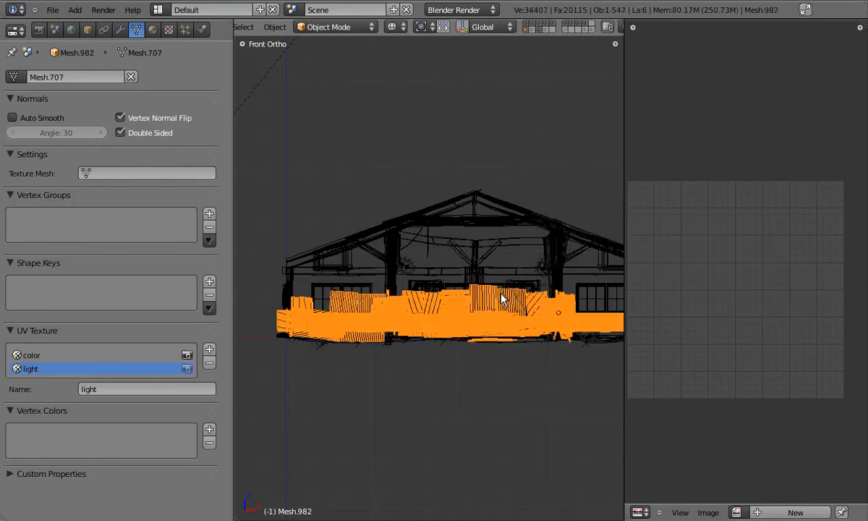
key(KP_5)
mouse_move(413, 345)
middle_down()
mouse_move(444, 329)
mouse_move(434, 319)
middle_up()
key(alt+z)
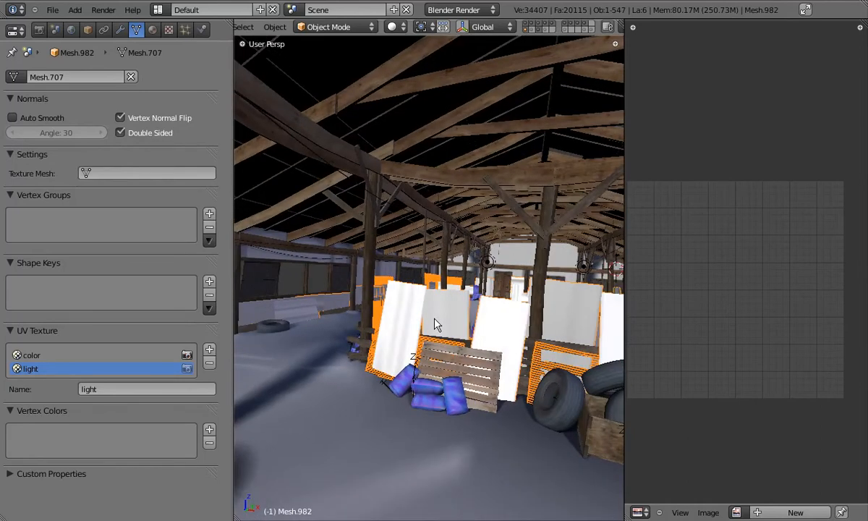
key(shift+z)
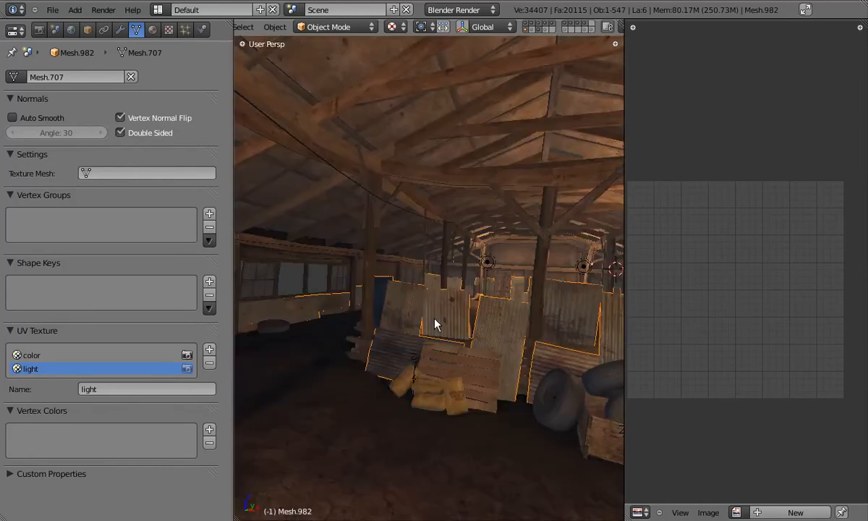
scroll(437, 316, up, 4)
middle_drag(439, 311, 512, 302)
- Create a new blank image for all faces of the original sheet-metal mesh on the light UV texture
key(Tab)
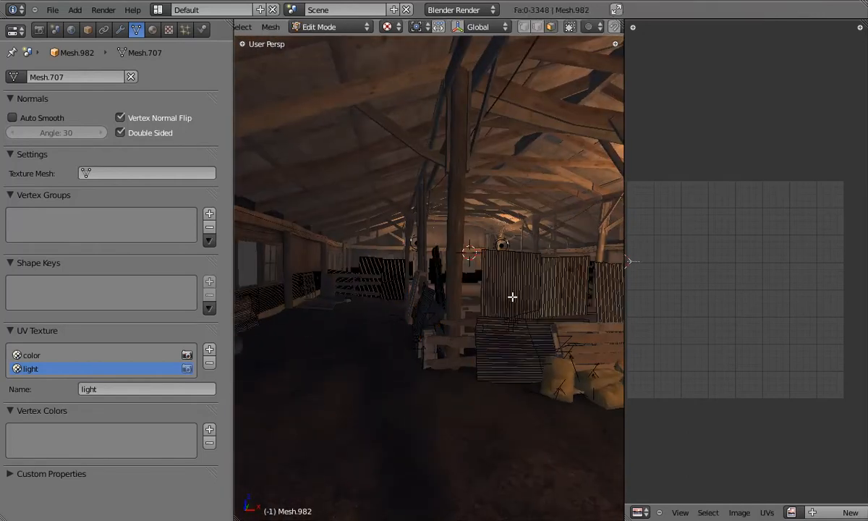
key(a)
click(739, 512)
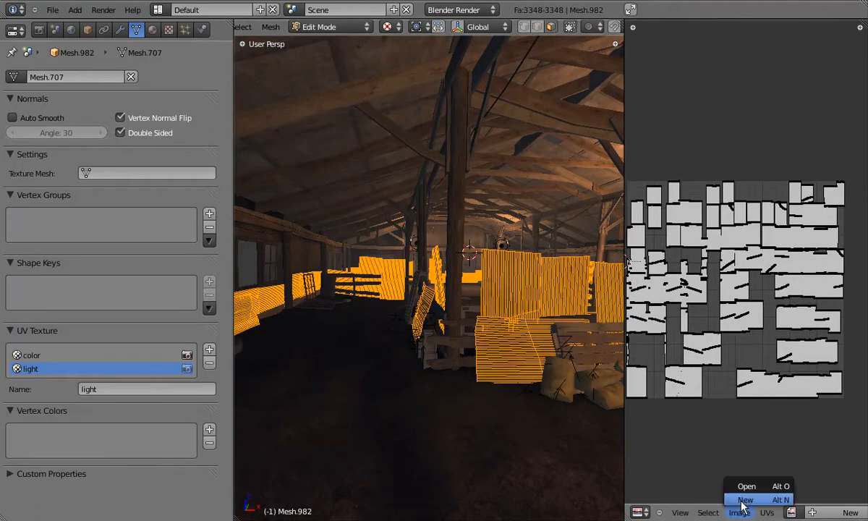
click(743, 501)
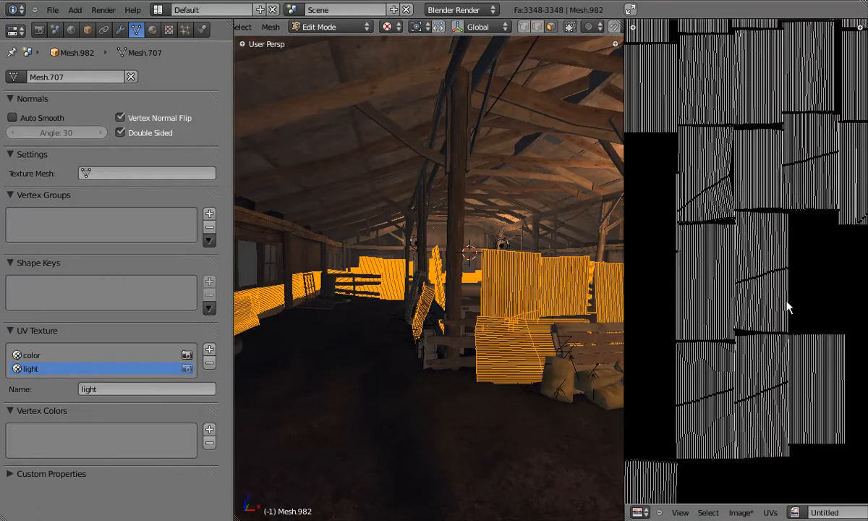
scroll(778, 371, down, 2)
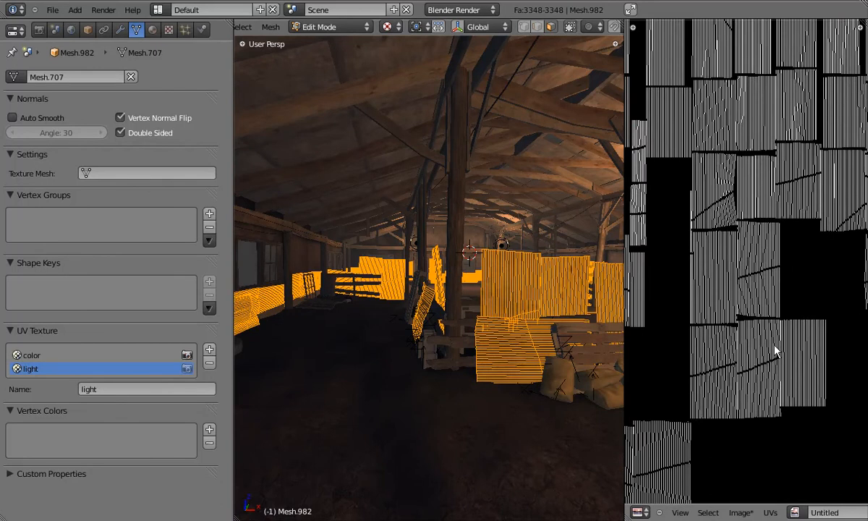
- Review the world's ambient occlusion and gather settings and the render bake settings
click(37, 29)
click(71, 29)
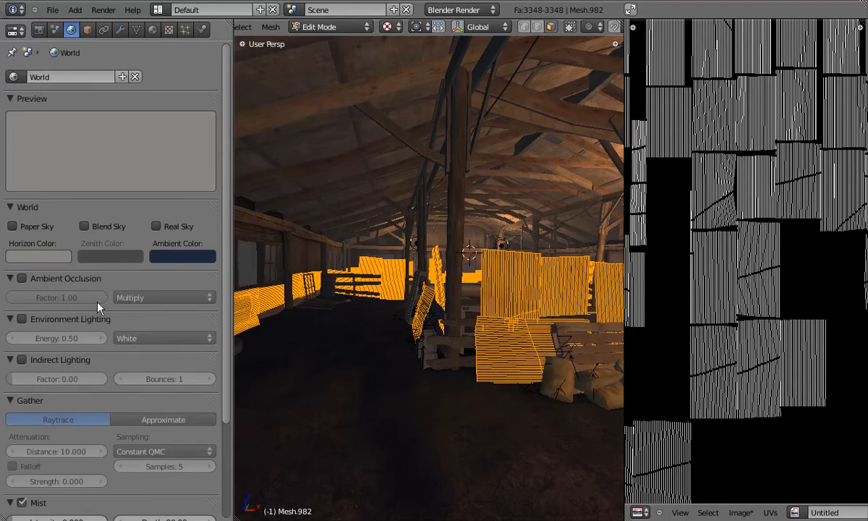
scroll(119, 383, down, 2)
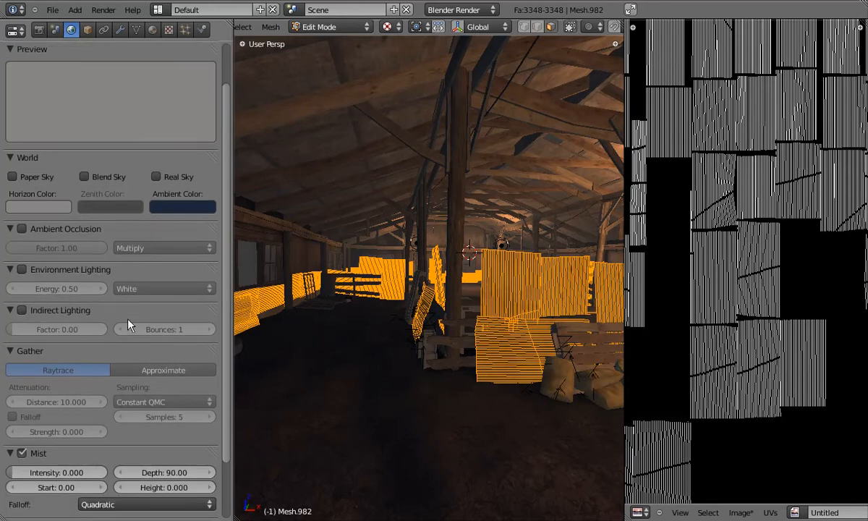
drag(202, 418, 216, 418)
click(40, 30)
scroll(137, 303, down, 7)
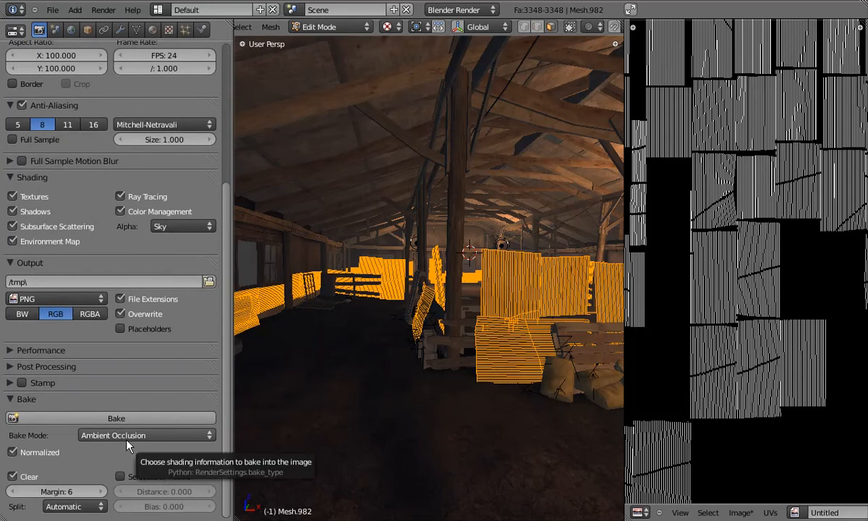
- Return the sheet-metal object to Object Mode in solid shading and bake its ambient occlusion into the blank light image
key(Home)
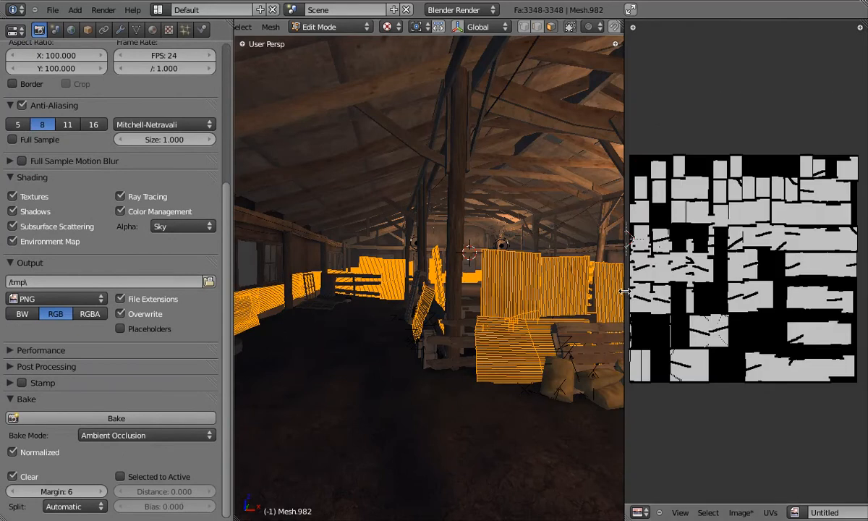
drag(618, 287, 584, 280)
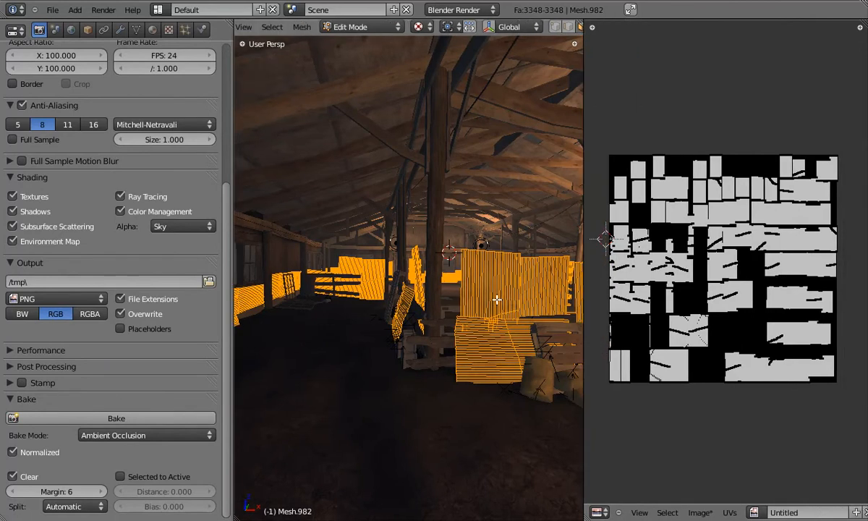
key(alt+z)
key(Tab)
middle_drag(505, 305, 458, 312)
key(Tab)
key(Tab)
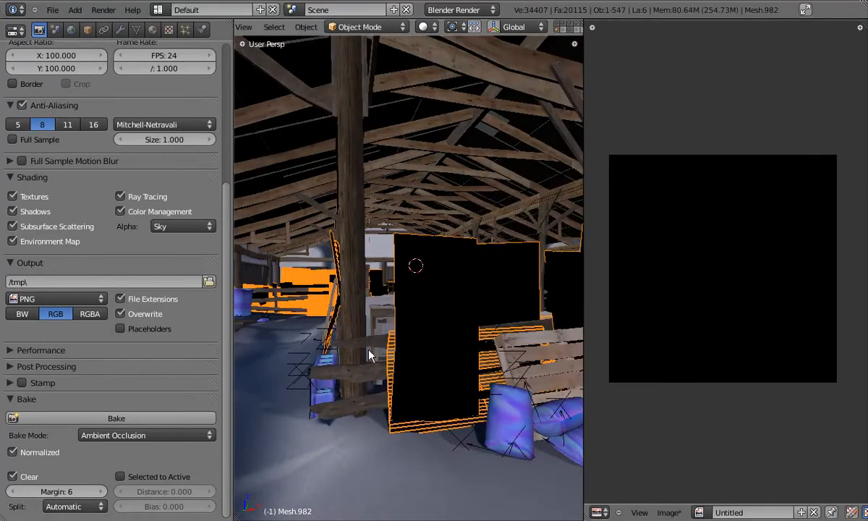
click(114, 420)
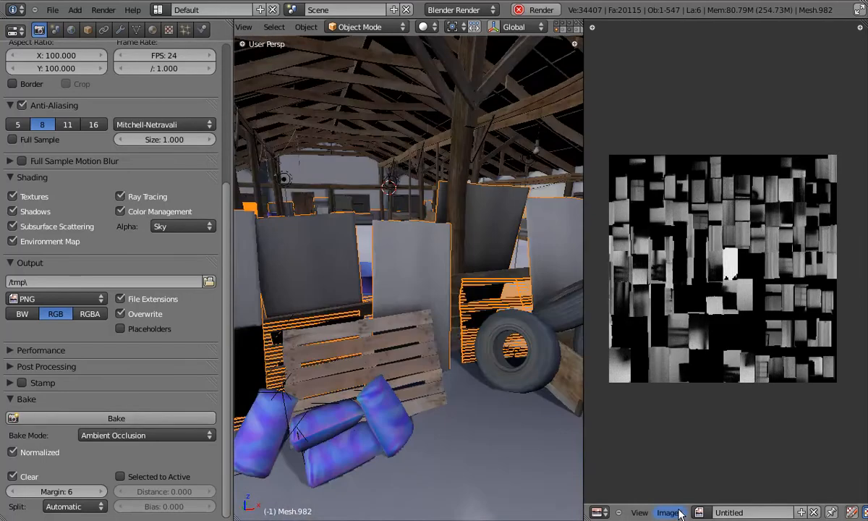
- Save the baked image as sheetMetalAO.png in the tutorial's textures folder
click(669, 513)
click(695, 383)
click(193, 144)
click(606, 145)
click(270, 63)
text(sheetMetalAO.)
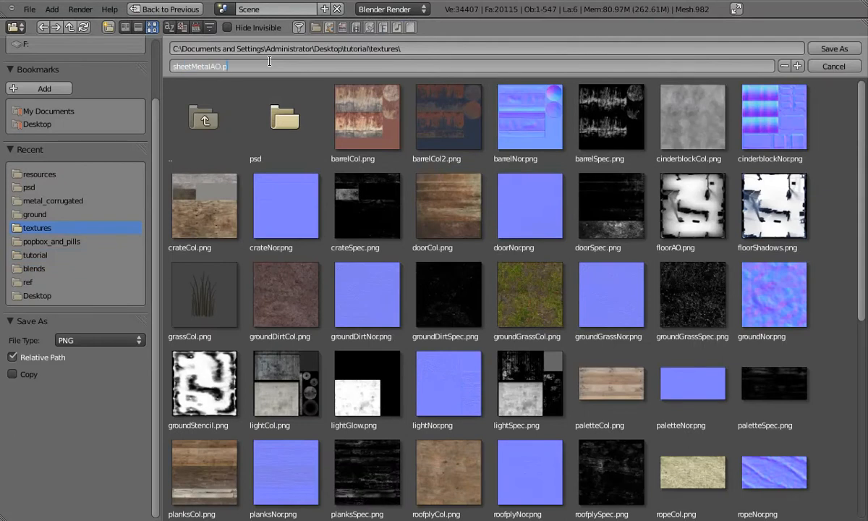
text(png)
key(Return)
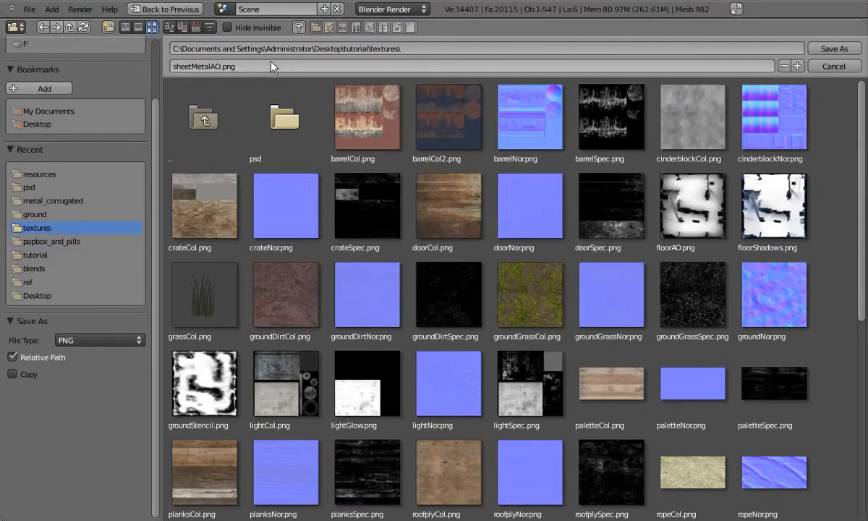
key(Return)
- Add a fourth texture named sheetMetalAO to the sheetMetal material
drag(584, 300, 646, 300)
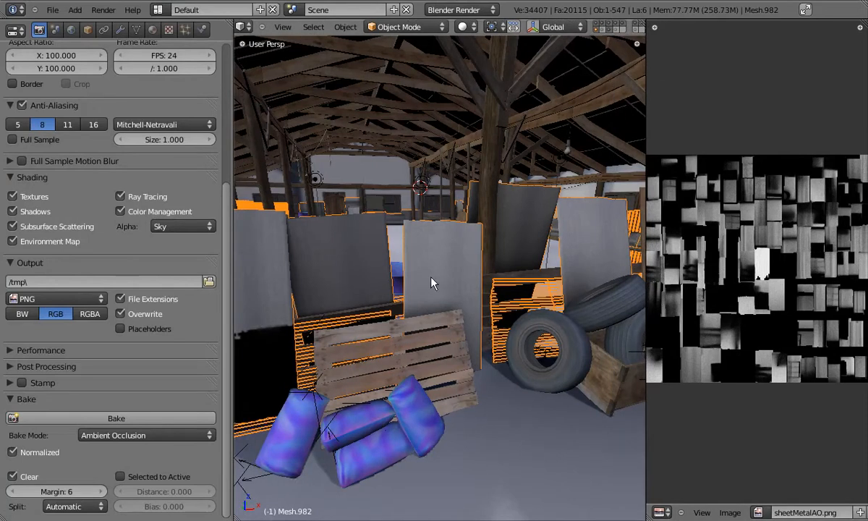
click(152, 29)
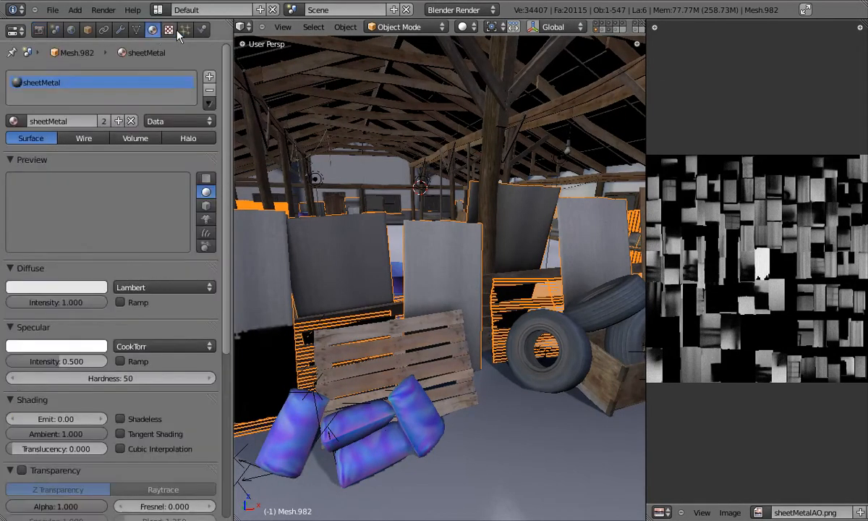
click(168, 28)
click(72, 157)
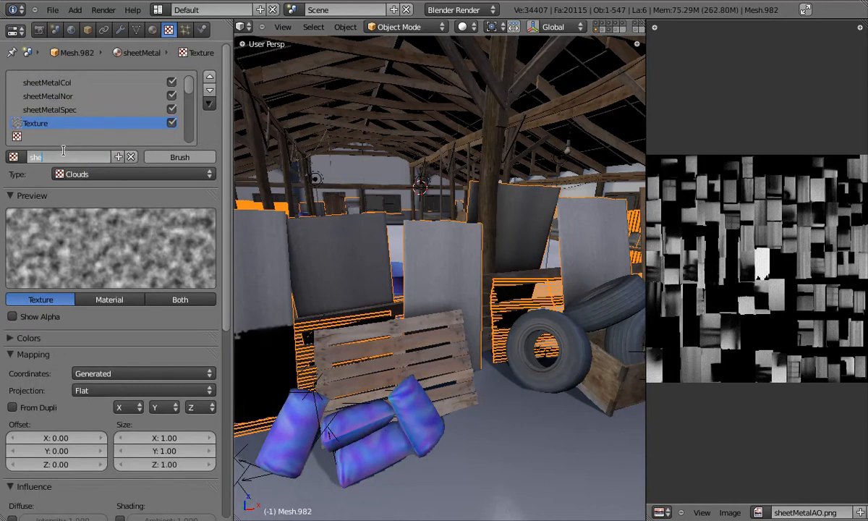
key(Return)
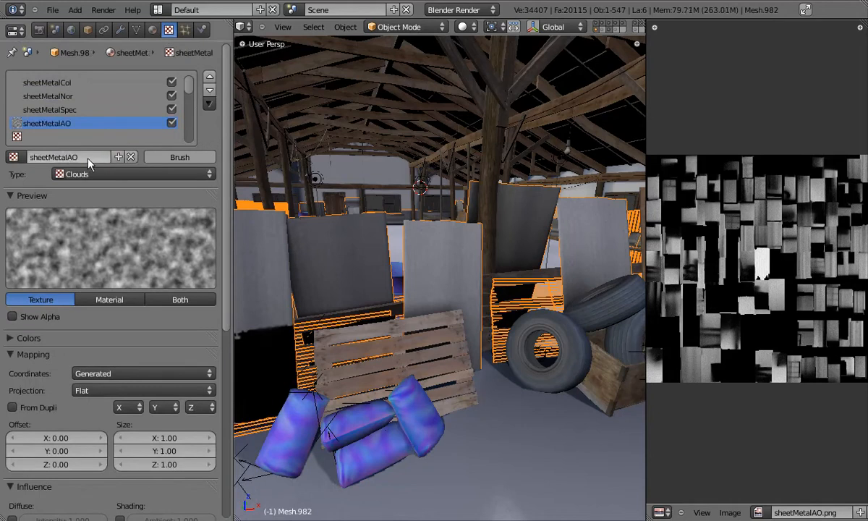
- Map the sheetMetalAO texture to the light UV layer and set its blend mode to Multiply
scroll(124, 210, down, 5)
click(124, 227)
click(92, 156)
click(144, 240)
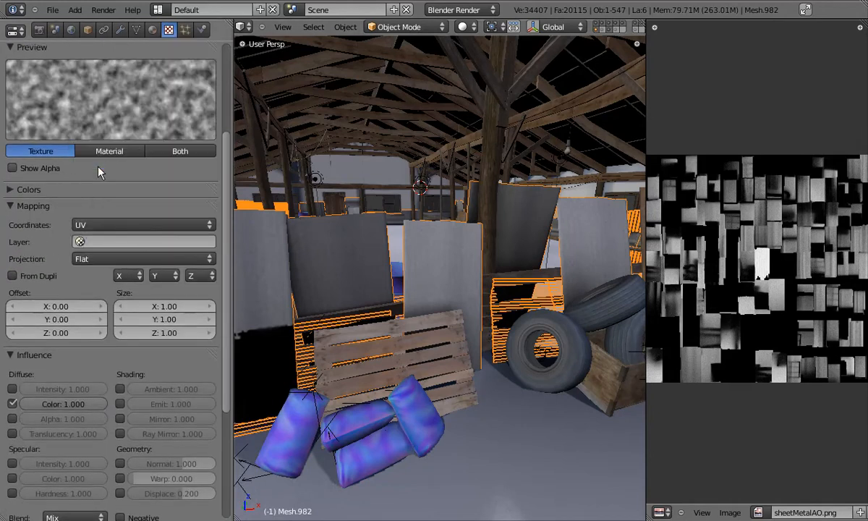
click(108, 275)
scroll(65, 405, down, 5)
click(73, 337)
click(72, 274)
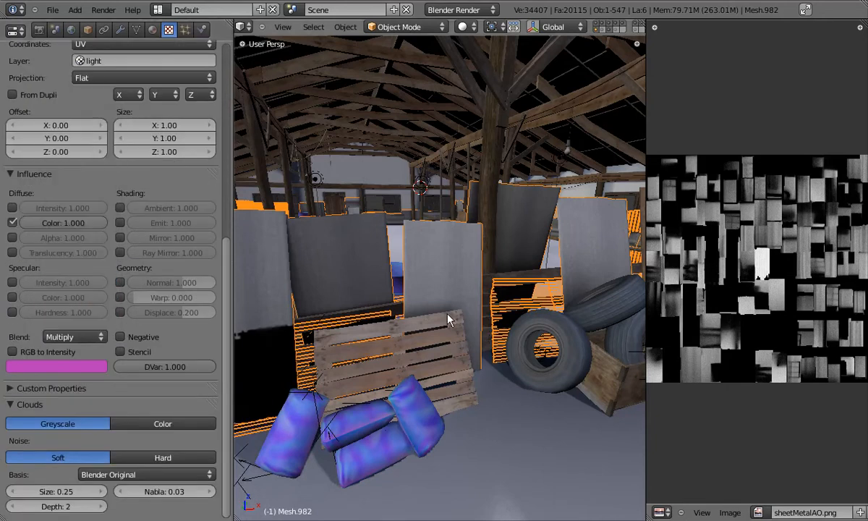
- Change the sheetMetalAO texture's type to image, load sheetMetalAO.png into it and show the scene in textured shading
key(alt+z)
mouse_move(447, 311)
middle_down()
mouse_move(353, 286)
mouse_move(476, 305)
mouse_move(229, 319)
middle_up()
scroll(174, 129, up, 10)
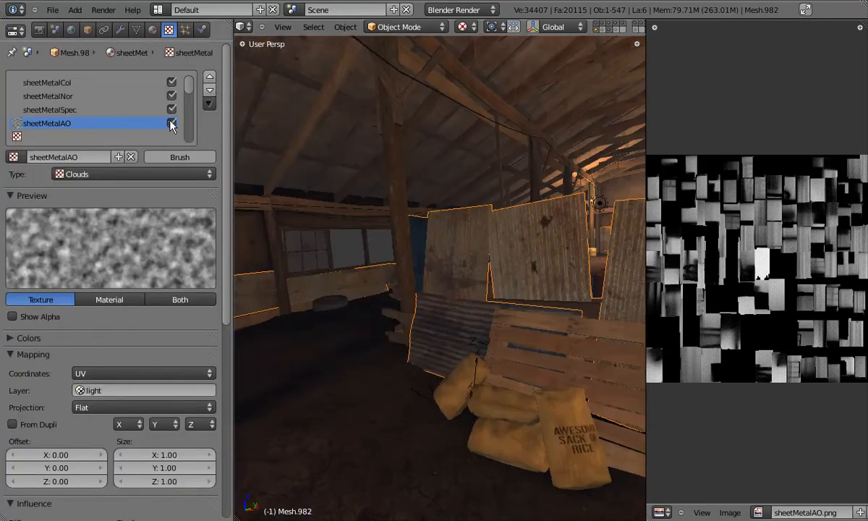
click(172, 124)
middle_drag(287, 186, 387, 330)
click(94, 174)
click(91, 261)
click(13, 357)
scroll(50, 296, down, 10)
click(51, 280)
- Enable the AO texture's influence on specular color and preview the barn in the game engine
middle_drag(459, 316, 332, 253)
drag(227, 171, 230, 416)
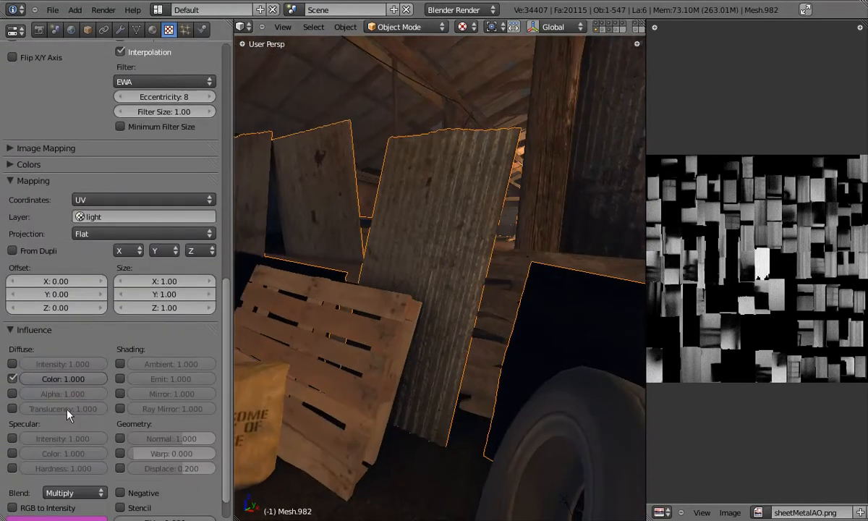
middle_drag(457, 332, 449, 307)
scroll(449, 306, up, 5)
click(11, 454)
middle_drag(417, 276, 387, 257)
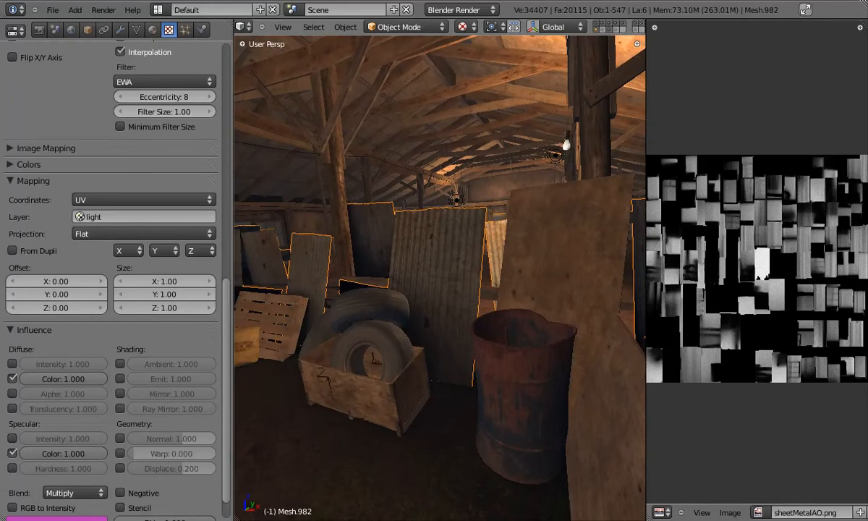
key(p)
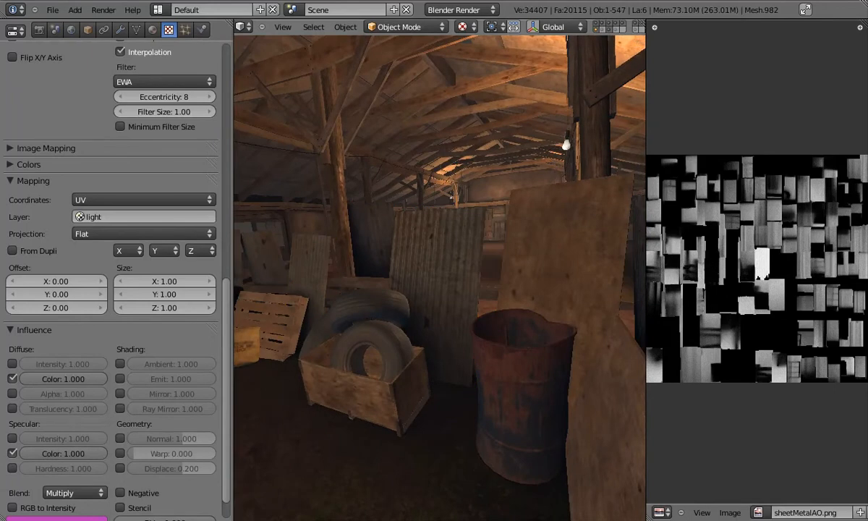
key(Escape)
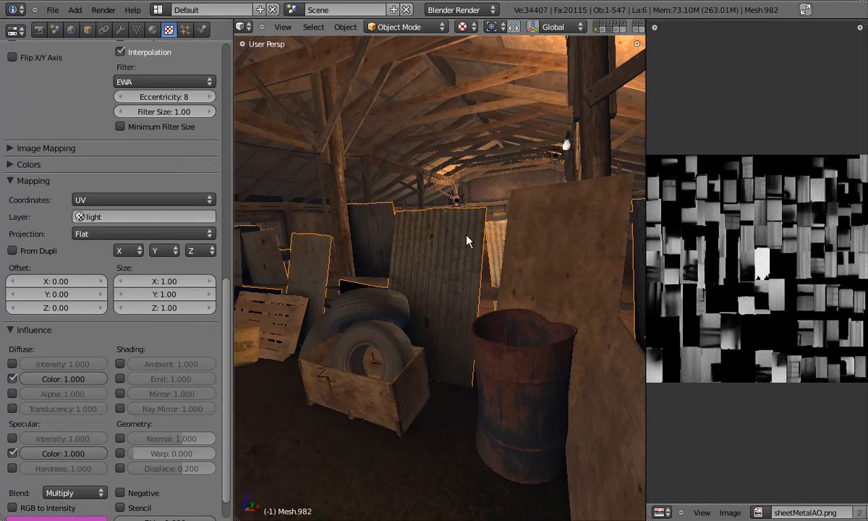
- In a wireframe top view, leave all sheet-metal faces selected except those along the barn's two end walls and right side wall
key(KP_7)
key(z)
key(KP_5)
scroll(467, 240, down, 10)
shift+middle_drag(467, 241, 453, 269)
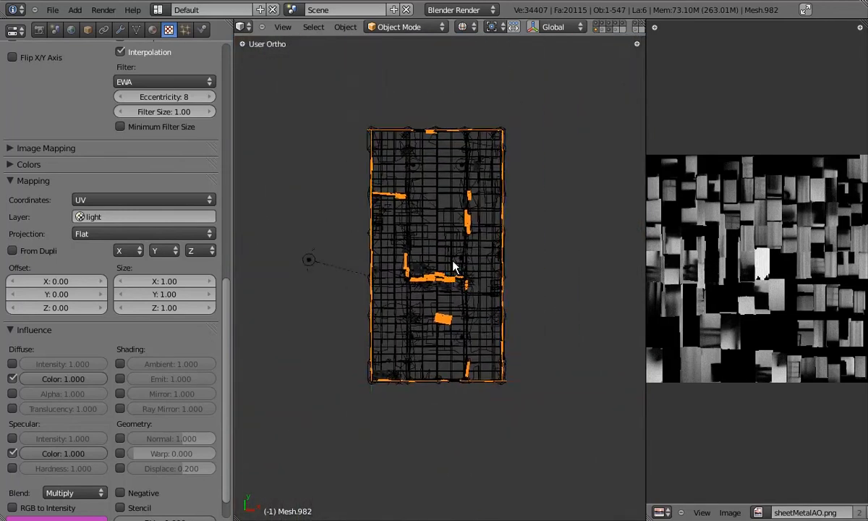
scroll(454, 268, up, 2)
key(Tab)
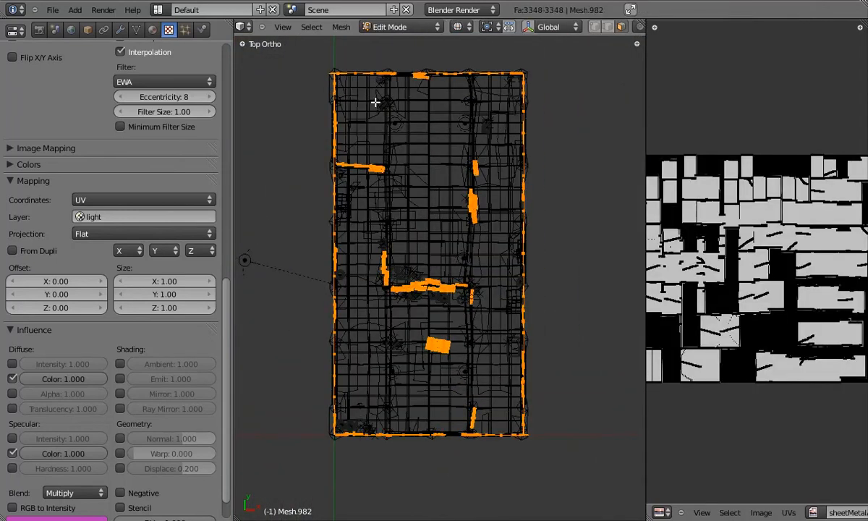
key(a)
key(b)
key(a)
key(b)
mouse_move(292, 46)
middle_down()
mouse_move(539, 122)
mouse_move(577, 142)
middle_up()
key(b)
middle_drag(521, 130, 591, 504)
key(b)
middle_drag(533, 432, 104, 518)
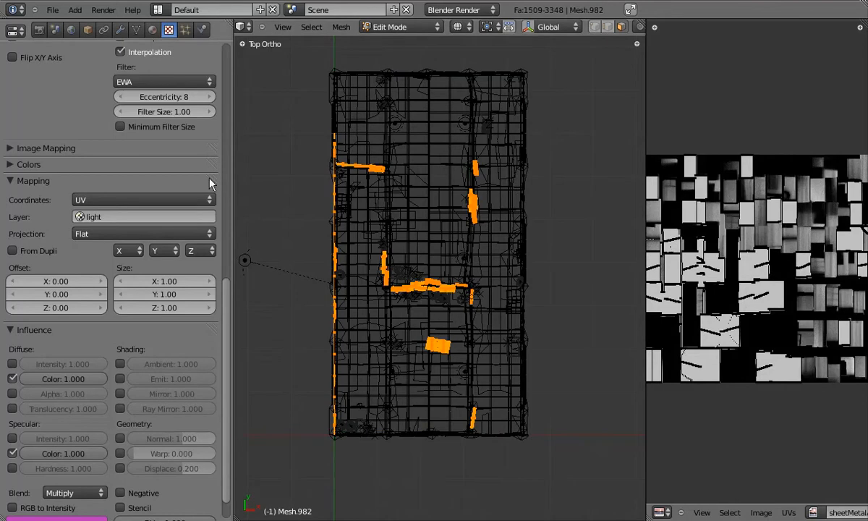
- Deselect the sheets along the left side wall and separate the interior sheets into their own object
key(b)
middle_drag(280, 74, 335, 495)
key(g)
right_click(336, 397)
key(b)
middle_drag(315, 230, 361, 322)
key(g)
right_click(380, 295)
key(p)
click(454, 296)
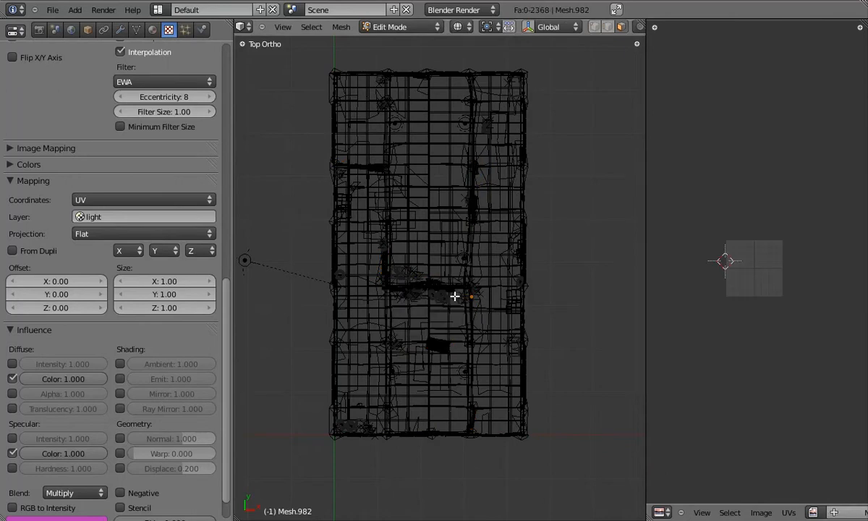
- Back in Object Mode with solid shading, select the separated interior sheets and move them to another layer
key(KP_1)
key(KP_5)
scroll(428, 248, up, 8)
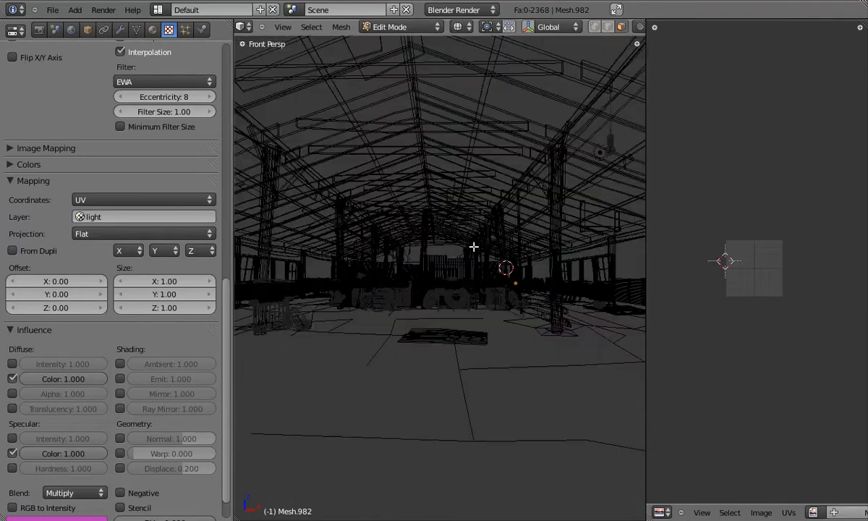
key(z)
middle_drag(468, 275, 470, 302)
key(Tab)
key(z)
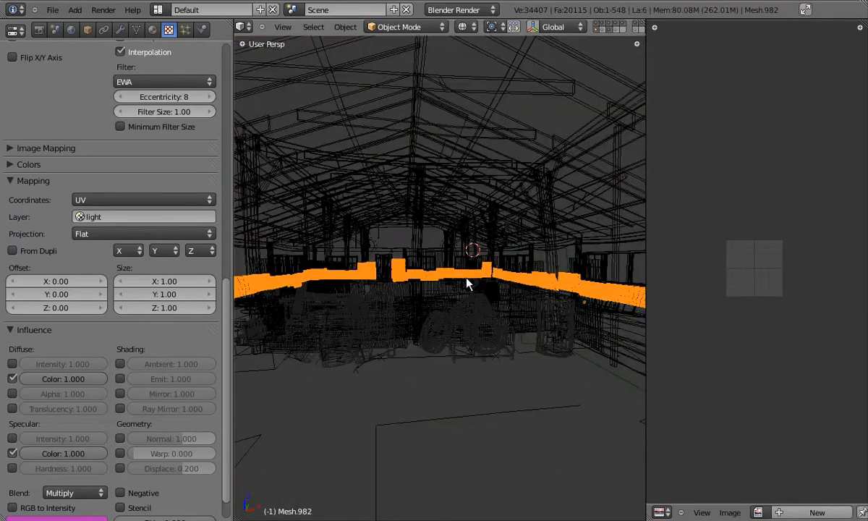
scroll(423, 293, up, 3)
key(z)
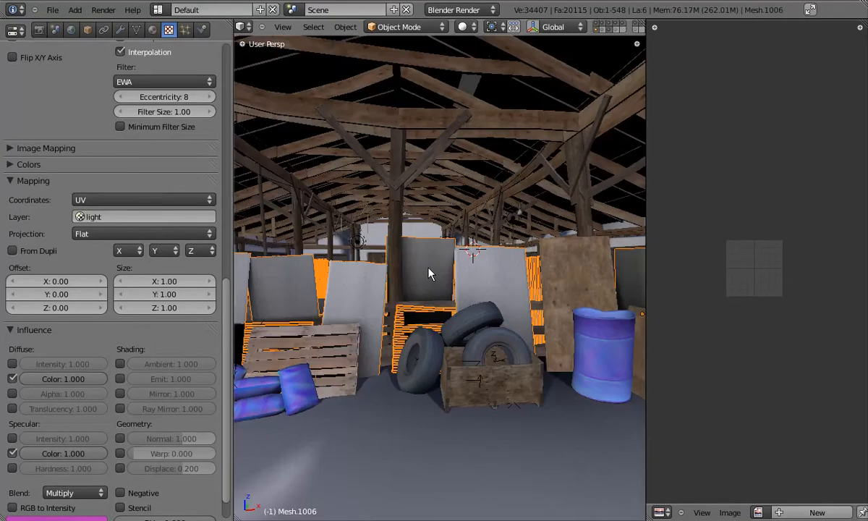
middle_drag(633, 29, 592, 27)
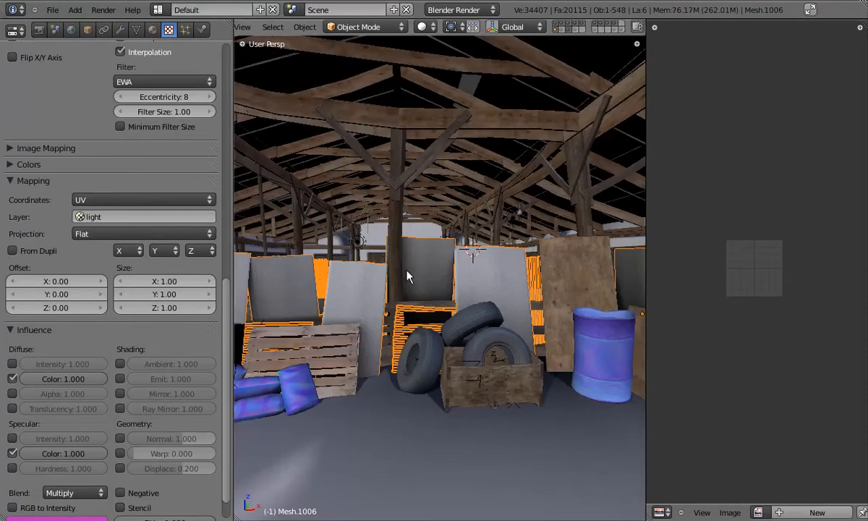
key(m)
click(576, 307)
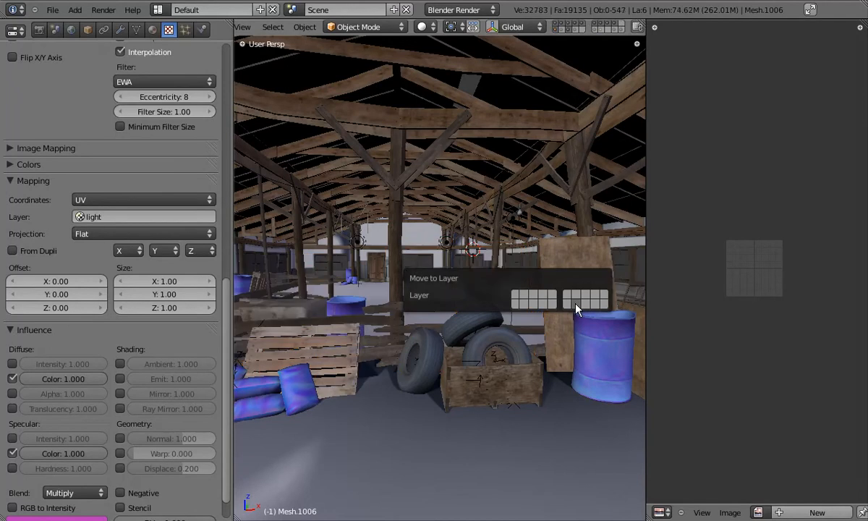
- Show the layer holding the flipped duplicate sheets and select that duplicate object
shift+click(593, 29)
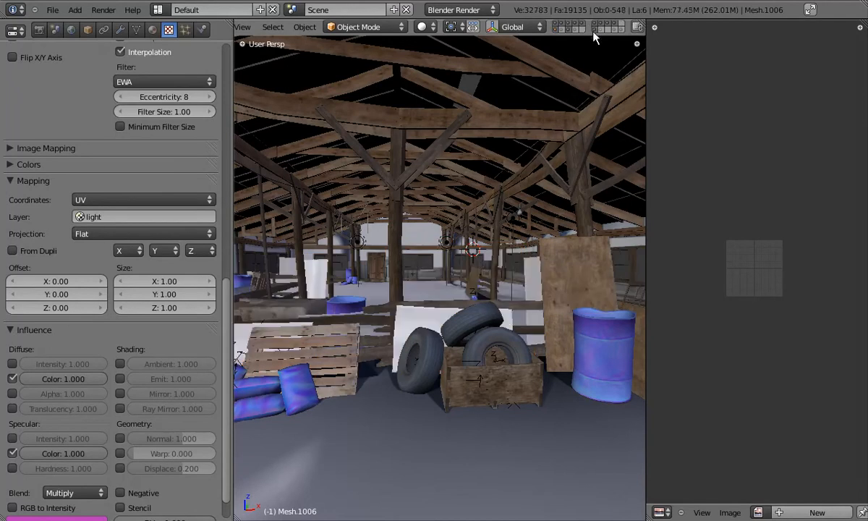
right_click(408, 320)
mouse_move(415, 320)
shift+middle_down()
mouse_move(459, 326)
mouse_move(440, 310)
mouse_move(468, 302)
mouse_move(547, 334)
mouse_move(264, 309)
mouse_move(373, 277)
shift+middle_up()
right_click(450, 323)
key(z)
key(z)
middle_drag(531, 297, 440, 310)
- Assign the sheetMetalAO.png image to all faces of the duplicate sheets' mesh
key(Tab)
key(a)
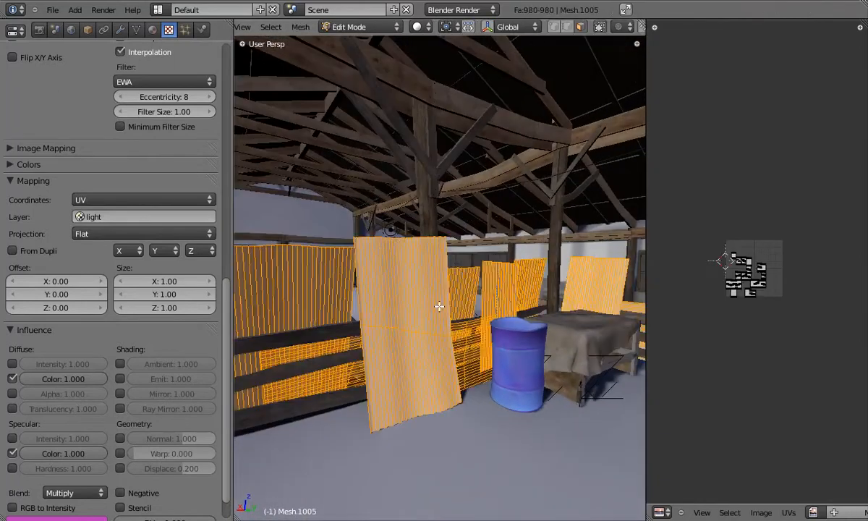
click(813, 512)
scroll(777, 463, down, 15)
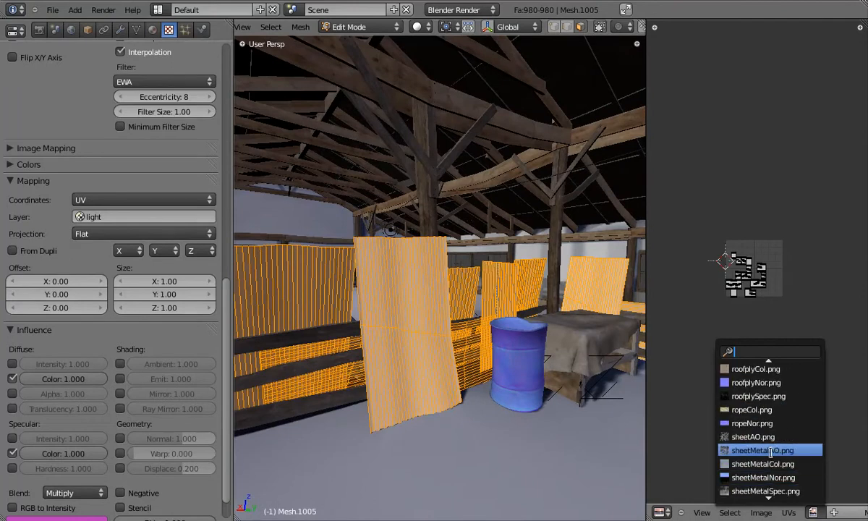
click(772, 463)
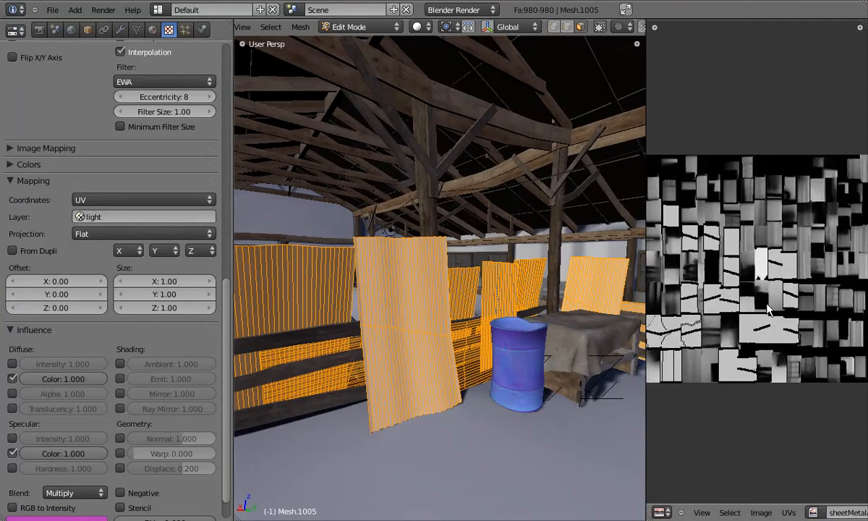
- Open the bake settings and return the duplicate sheets to Object Mode
key(Tab)
key(Tab)
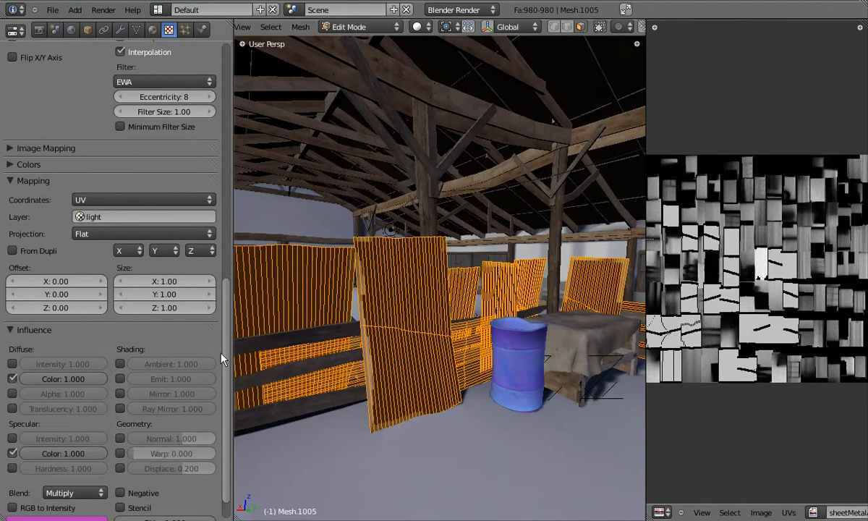
click(39, 29)
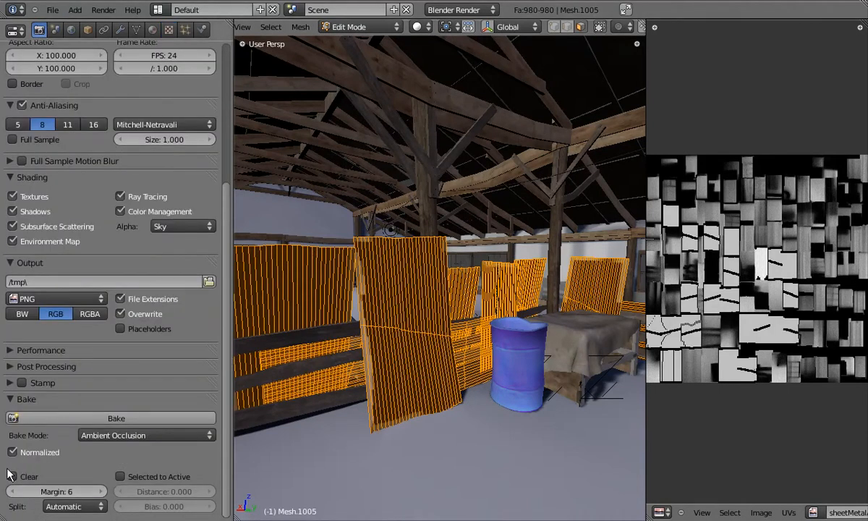
key(Tab)
mouse_move(408, 340)
middle_down()
mouse_move(376, 357)
mouse_move(414, 352)
middle_up()
- Set the bake margin to 3 and bake ambient occlusion for the duplicate sheets
click(12, 492)
click(12, 492)
click(11, 492)
click(122, 419)
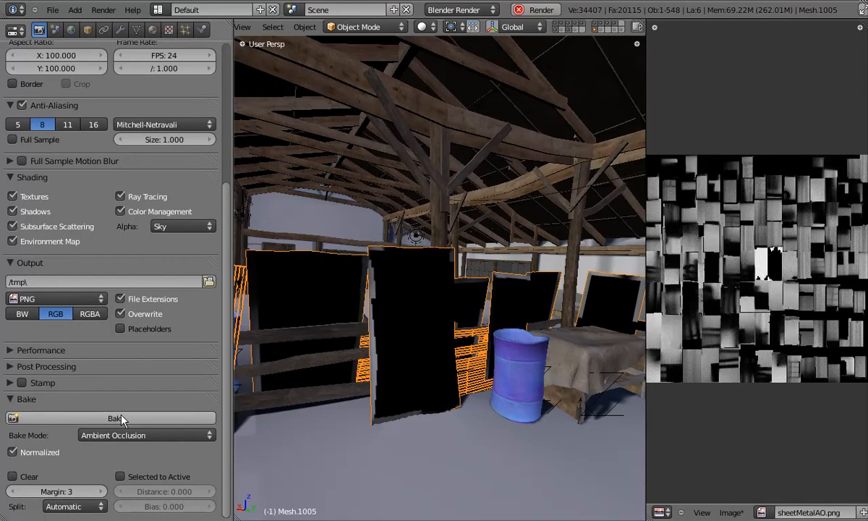
- Reload sheetMetalAO.png and rebake the duplicate sheets' ambient occlusion with a margin of 1
click(10, 493)
click(11, 493)
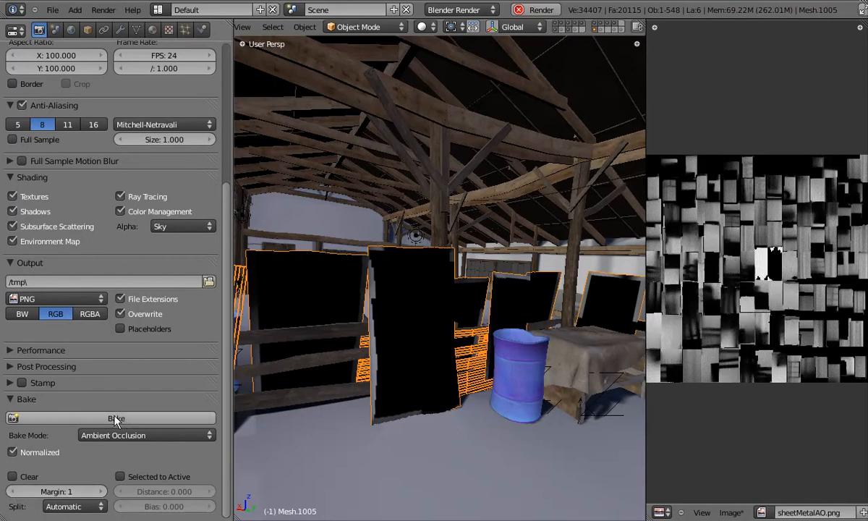
click(732, 512)
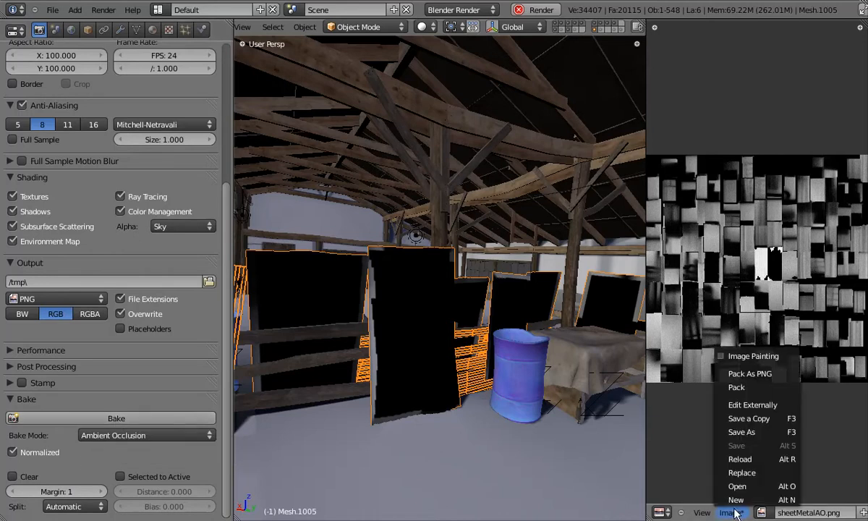
click(748, 464)
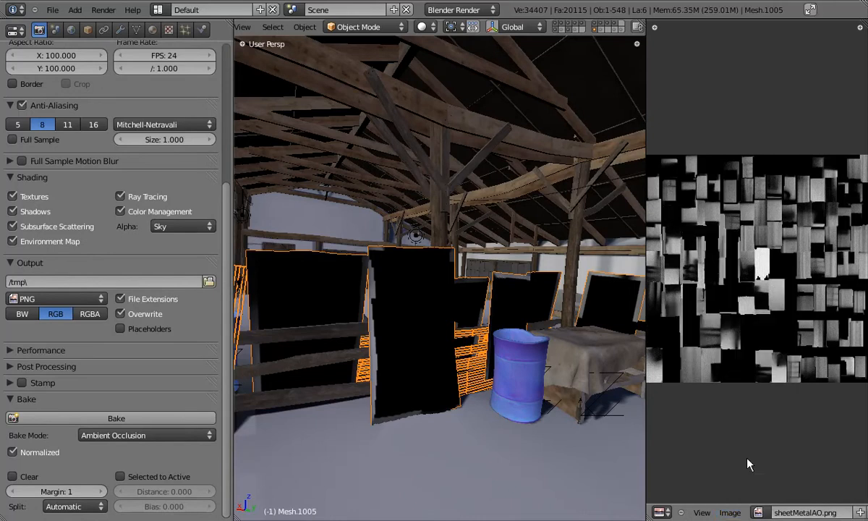
click(115, 418)
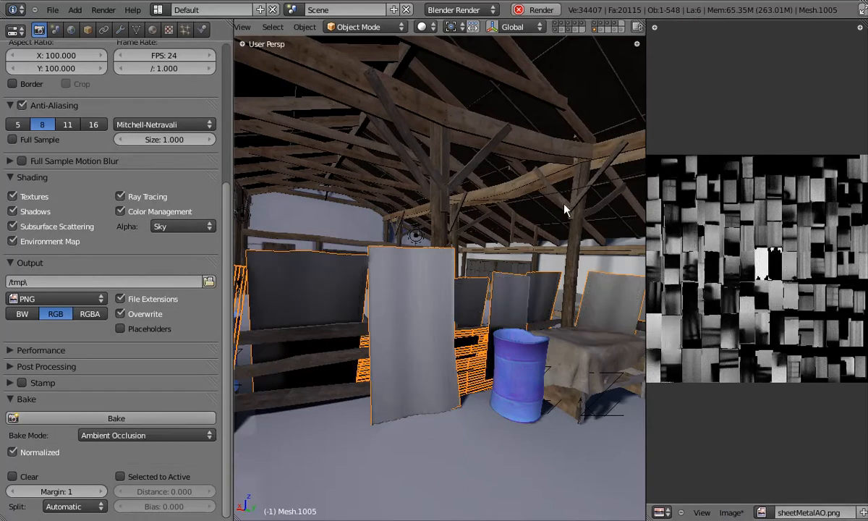
- Swap between the duplicate sheets' layer and the original interior sheets' layer to compare the baked shading
shift+click(599, 29)
shift+click(599, 29)
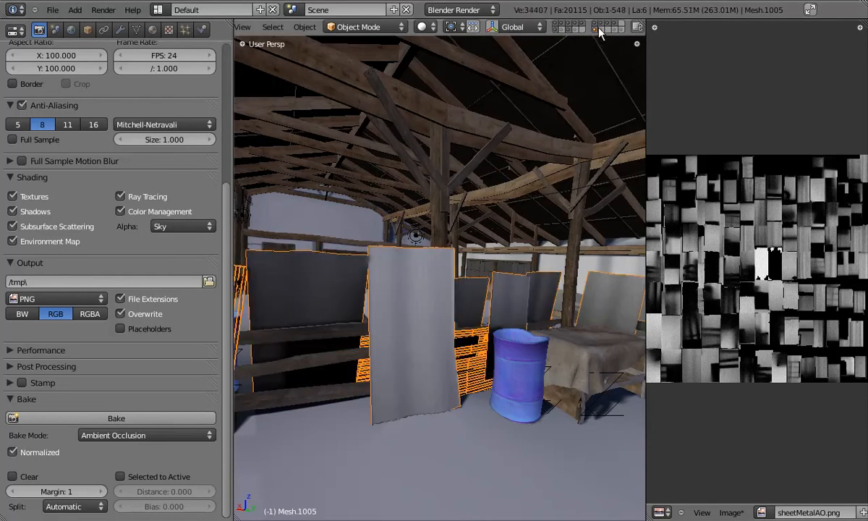
shift+click(599, 29)
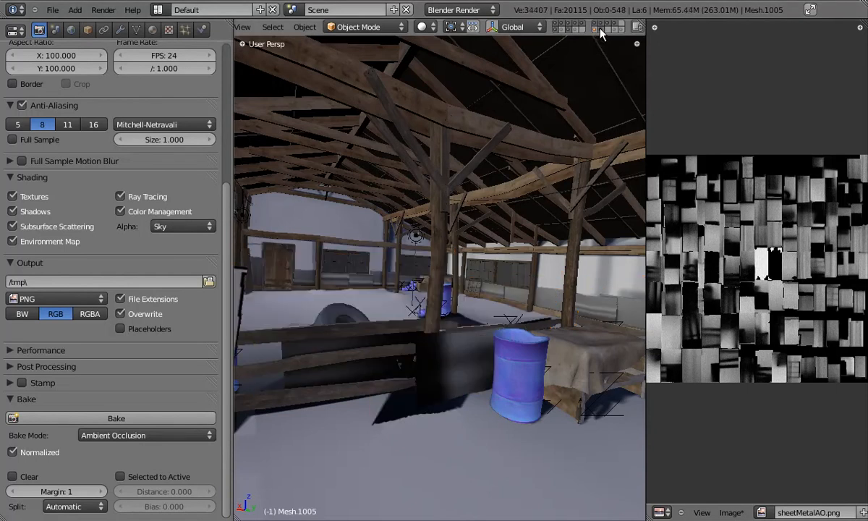
shift+middle_drag(243, 328, 391, 311)
shift+click(600, 29)
shift+click(601, 29)
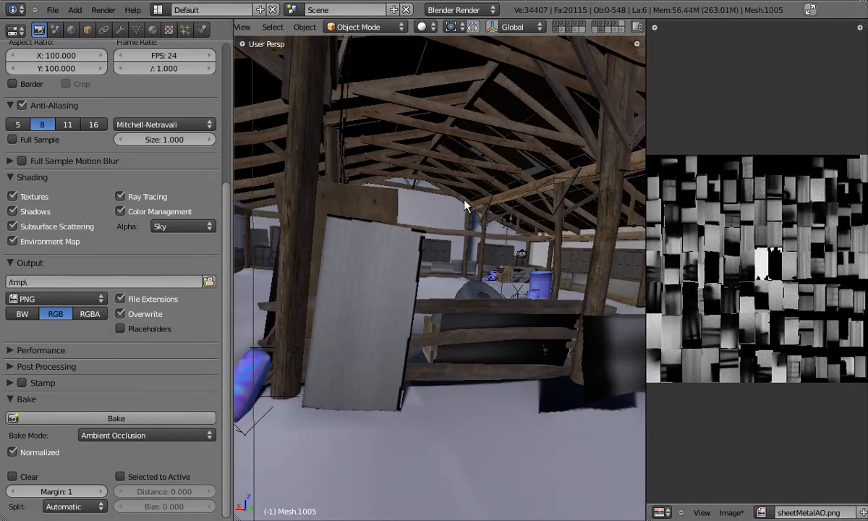
- Inspect the original interior sheets' edges for bake bleeding in textured shading
middle_drag(386, 300, 398, 307)
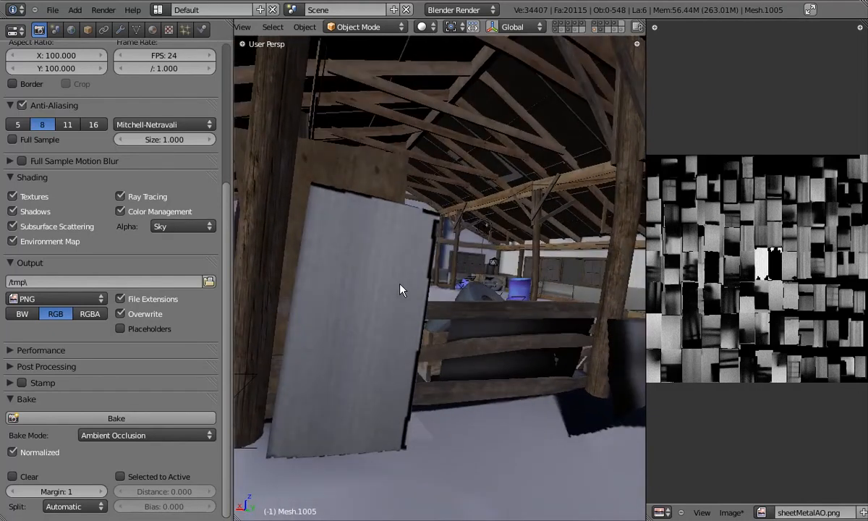
key(alt+z)
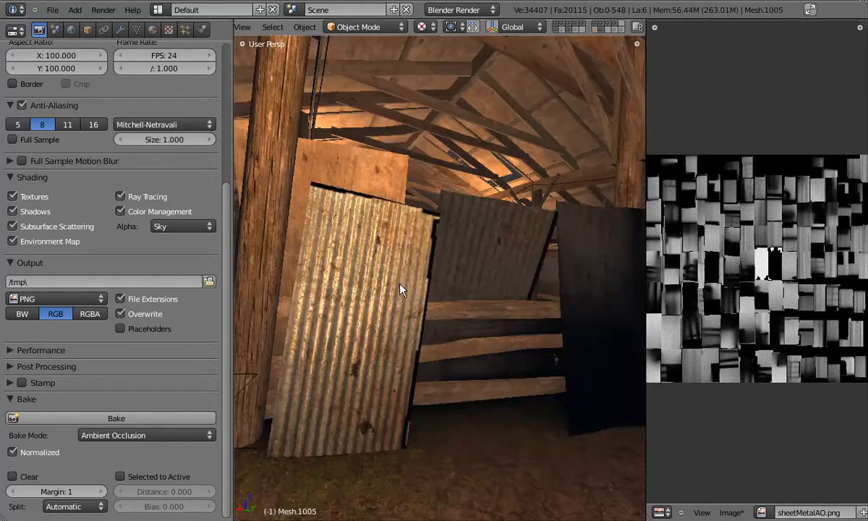
mouse_move(400, 290)
middle_down()
mouse_move(327, 285)
mouse_move(385, 283)
mouse_move(393, 303)
mouse_move(439, 305)
mouse_move(402, 307)
middle_up()
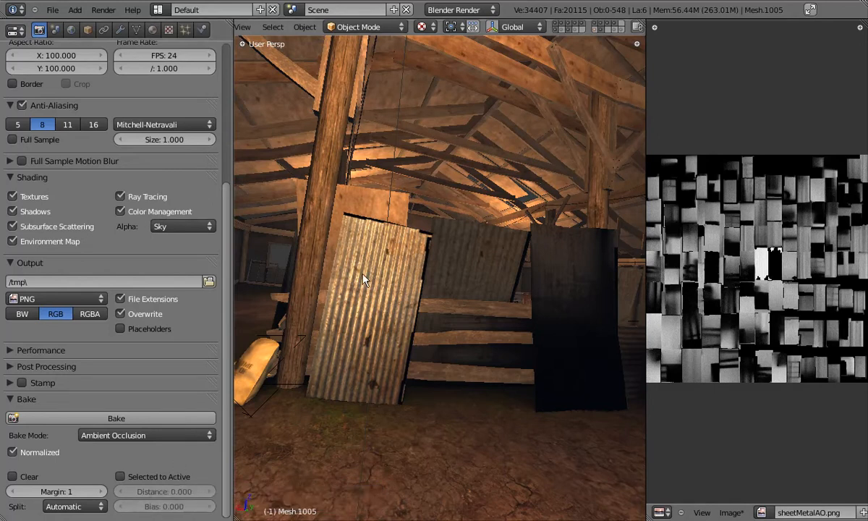
middle_drag(626, 44, 601, 35)
middle_drag(534, 107, 464, 263)
- Show the duplicate sheets' layer again and discard the latest bake by reloading sheetMetalAO.png
shift+click(601, 29)
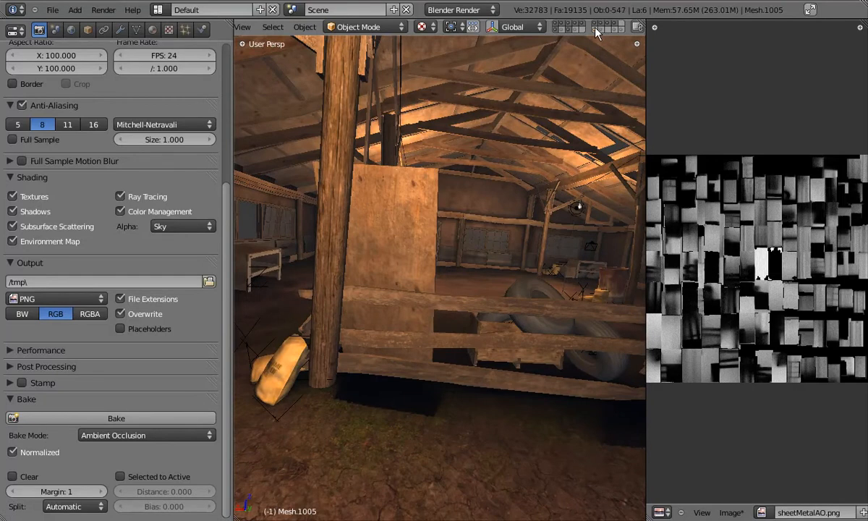
shift+click(595, 29)
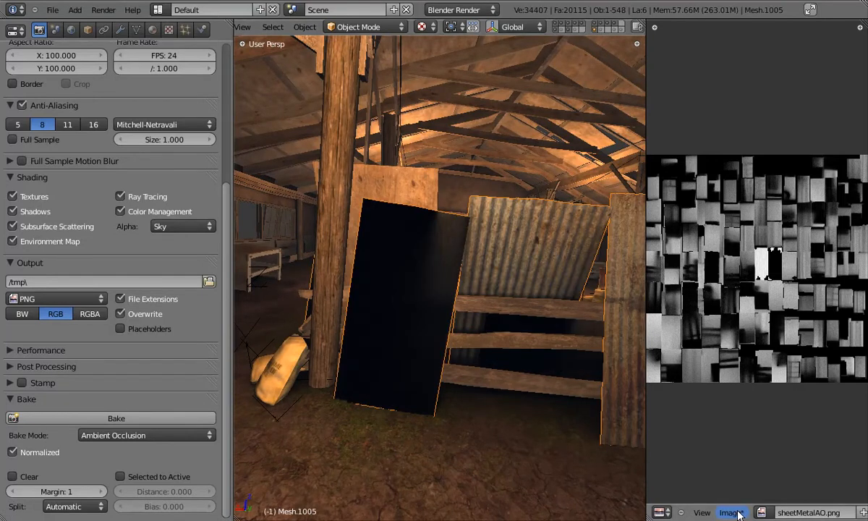
click(732, 512)
click(700, 430)
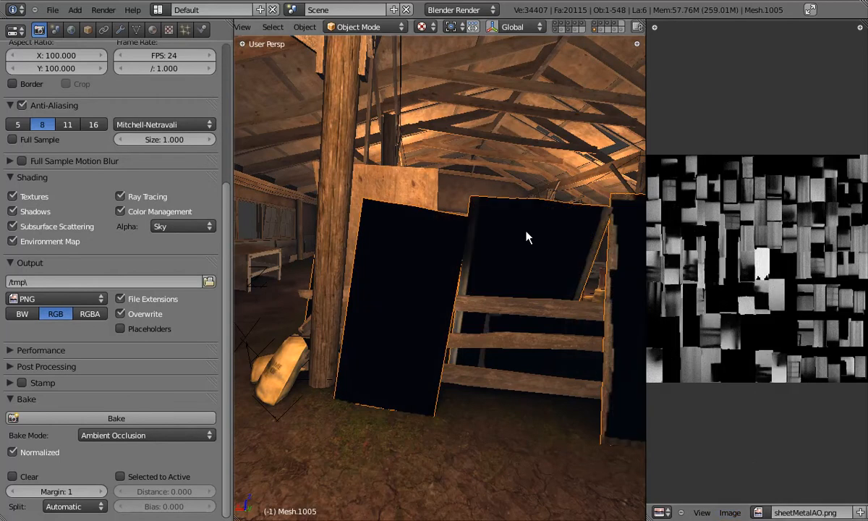
- Return to solid shading and view the original interior sheets' layer in place of the duplicates
key(z)
key(z)
middle_drag(542, 273, 581, 88)
click(595, 27)
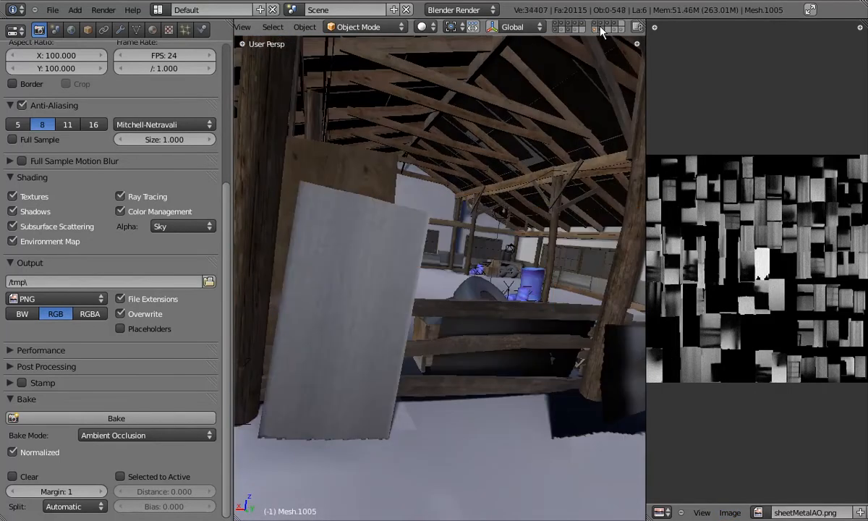
right_click(409, 291)
middle_drag(410, 290, 413, 273)
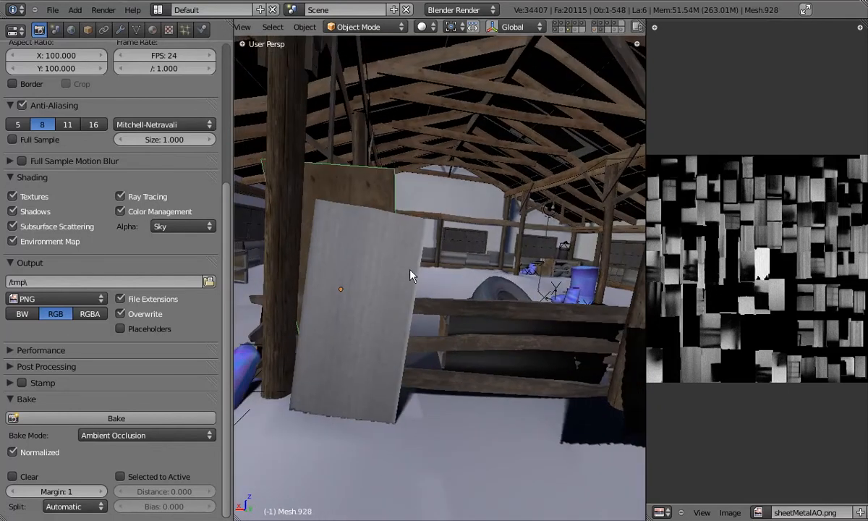
- Examine the original interior sheets' mesh in wireframe and by switching between Object and Edit Mode
key(z)
key(z)
middle_drag(476, 336, 436, 253)
key(Tab)
key(Tab)
key(Tab)
key(Tab)
key(Tab)
key(Tab)
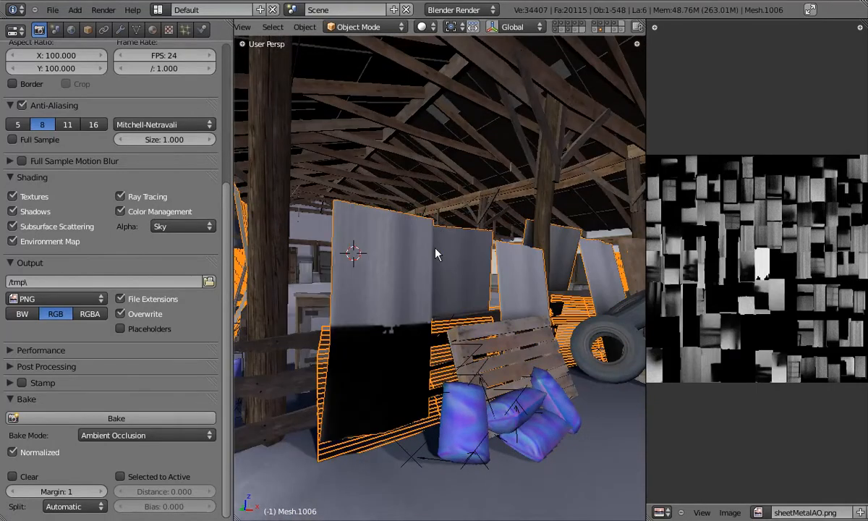
key(Tab)
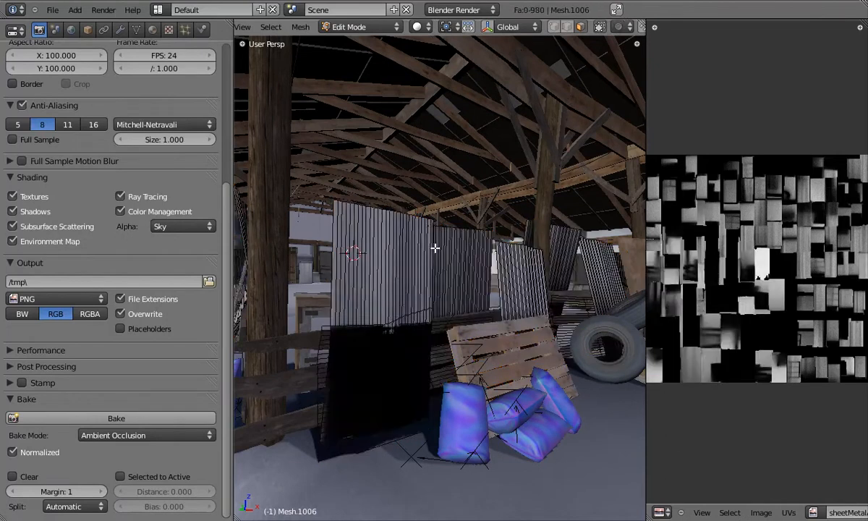
key(Tab)
- Show the duplicate sheets' layer, hide the original interior sheets' layer, and open the duplicate mesh in Edit Mode
shift+click(598, 27)
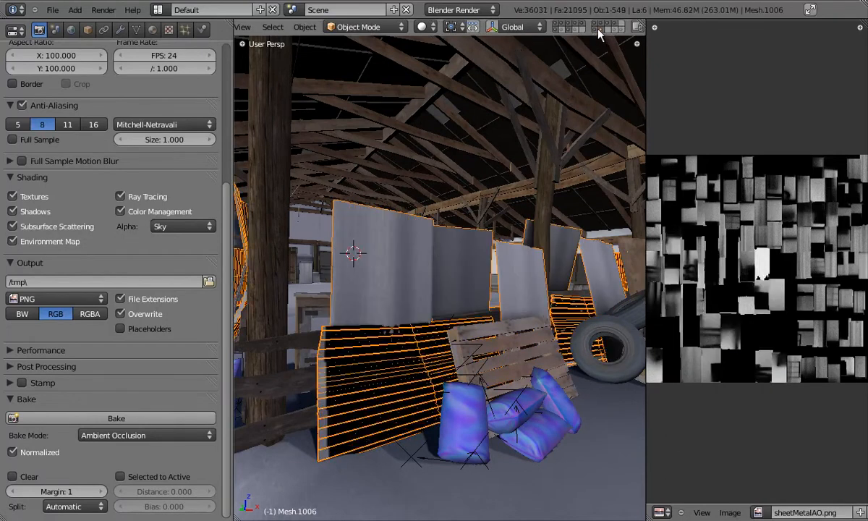
shift+click(601, 30)
right_click(381, 363)
key(z)
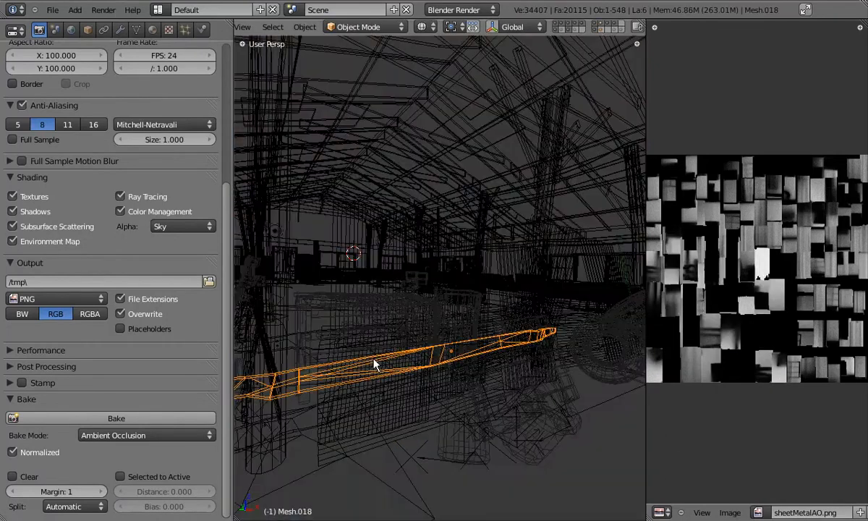
key(z)
right_click(416, 307)
key(Tab)
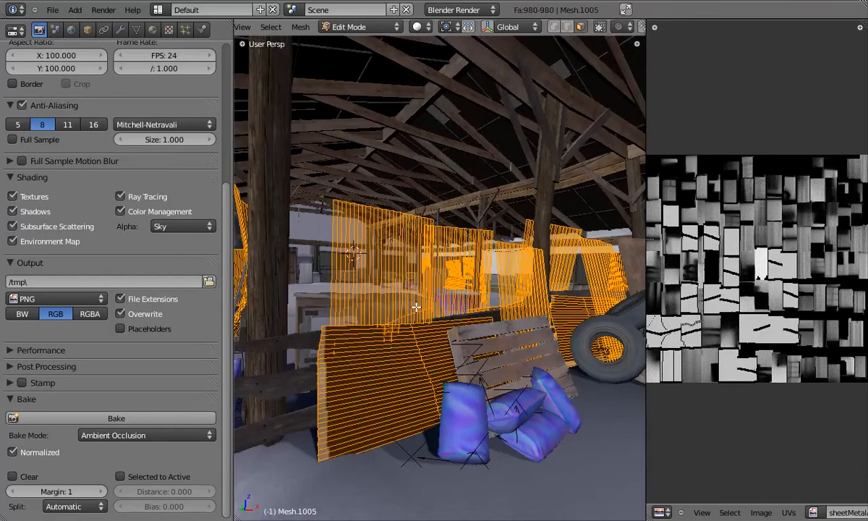
- Examine how the duplicate sheets' light UV islands line up with the neighbouring areas of the AO texture
key(Tab)
key(Tab)
scroll(718, 195, up, 5)
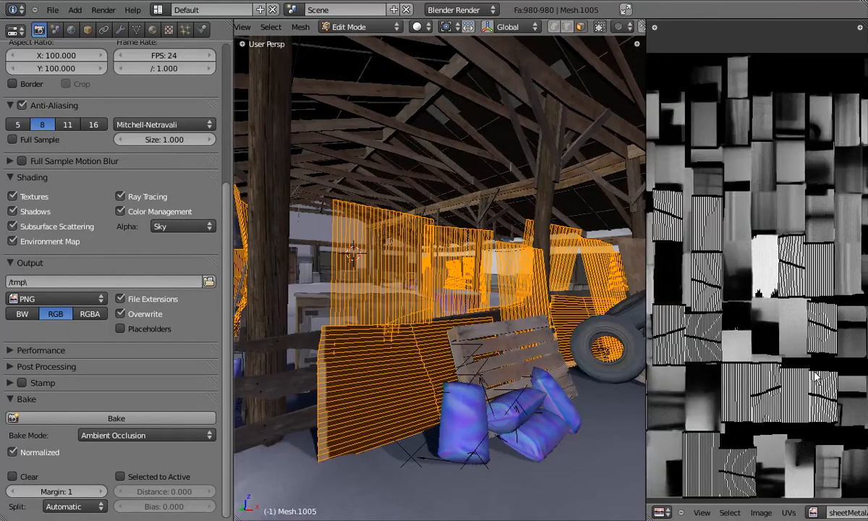
key(Tab)
key(Tab)
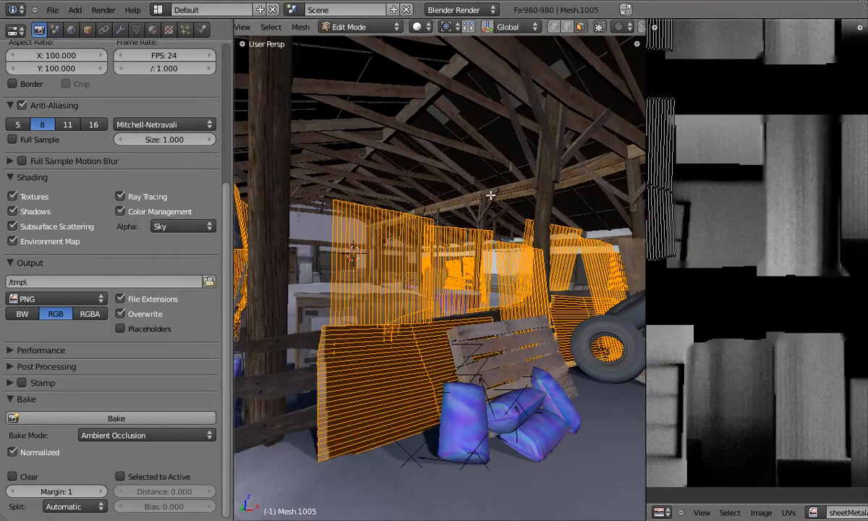
key(Tab)
key(Tab)
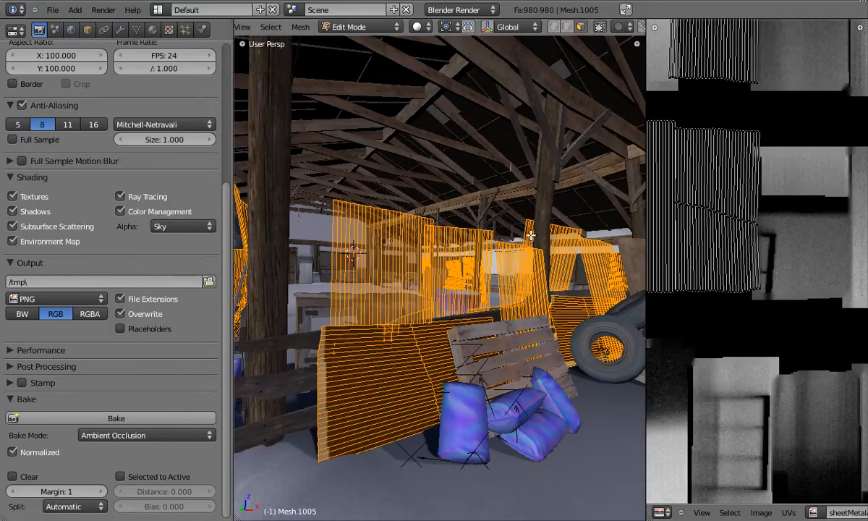
- In Object Mode, set the bake margin to 0 and bake the duplicate sheets' ambient occlusion
key(Tab)
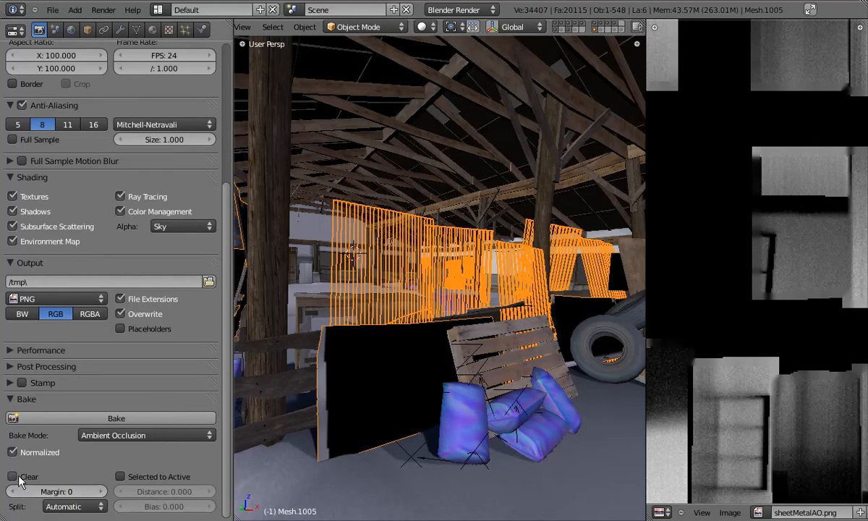
click(113, 418)
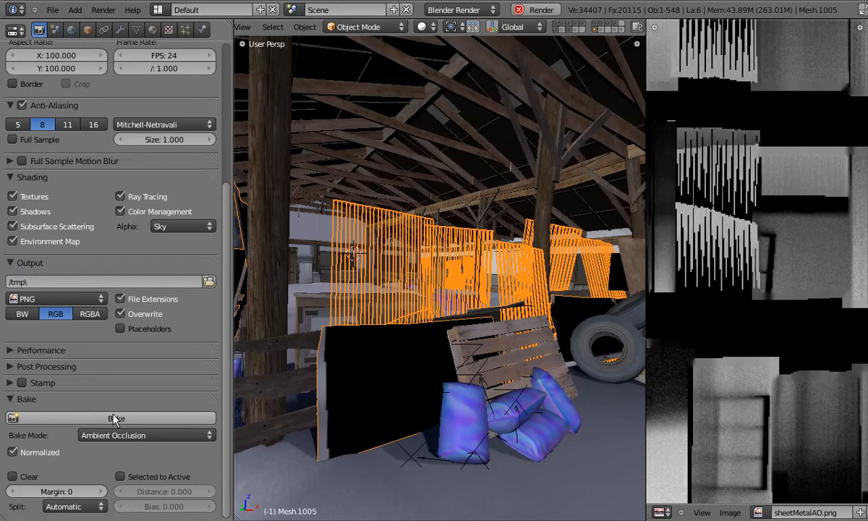
scroll(749, 239, down, 9)
scroll(749, 239, up, 8)
- Check the freshly baked AO texture against the duplicate sheets' UV islands
key(Tab)
key(Tab)
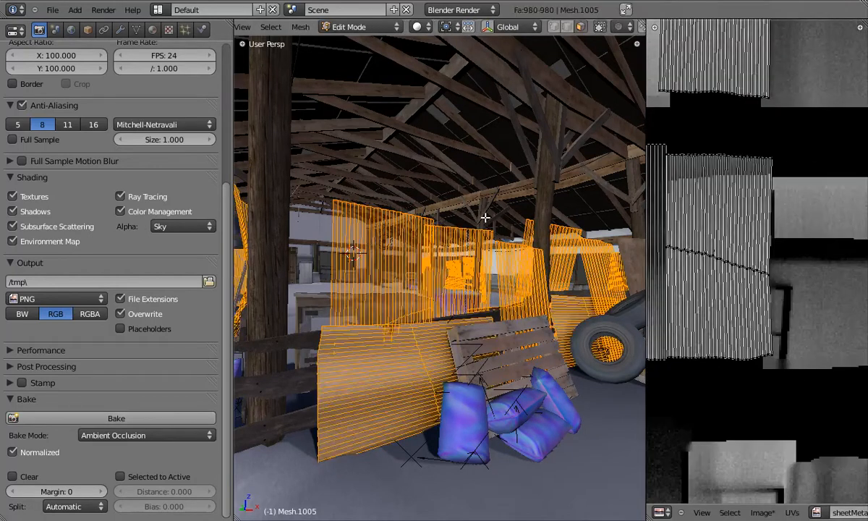
scroll(470, 289, down, 10)
scroll(511, 301, up, 8)
- Deselect everything and show the original interior sheets' layer together with the duplicate sheets' layer
middle_drag(512, 302, 528, 63)
key(a)
scroll(497, 265, down, 5)
scroll(478, 254, up, 3)
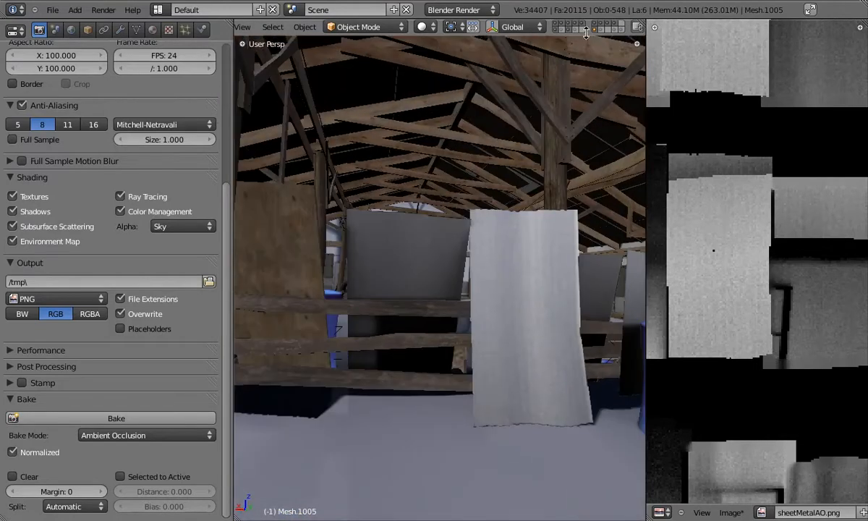
shift+click(595, 29)
scroll(548, 304, down, 3)
middle_drag(548, 304, 423, 275)
scroll(432, 315, up, 3)
scroll(470, 270, down, 4)
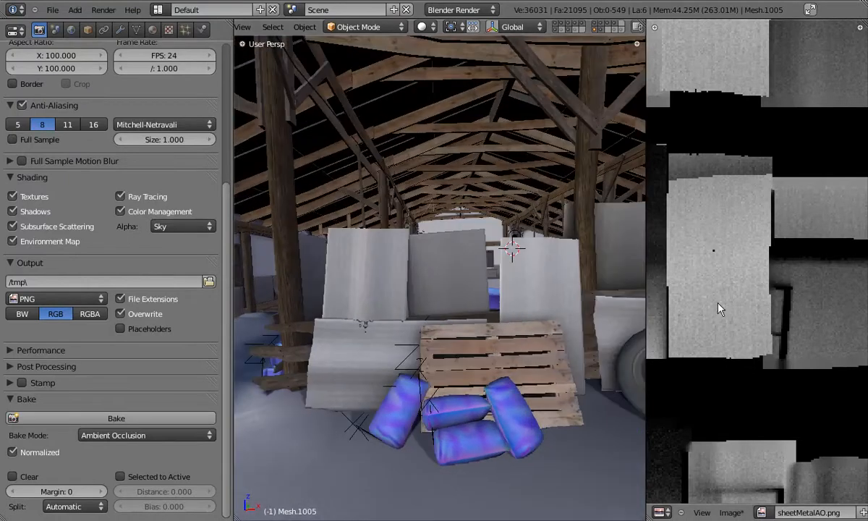
- Save the baked image as sheetMetalAO.png in the textures folder
scroll(732, 300, down, 4)
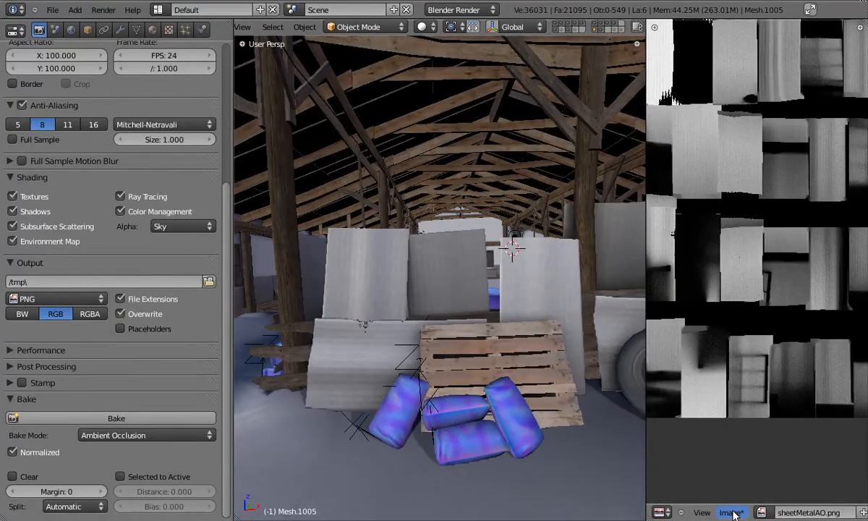
click(733, 514)
click(698, 405)
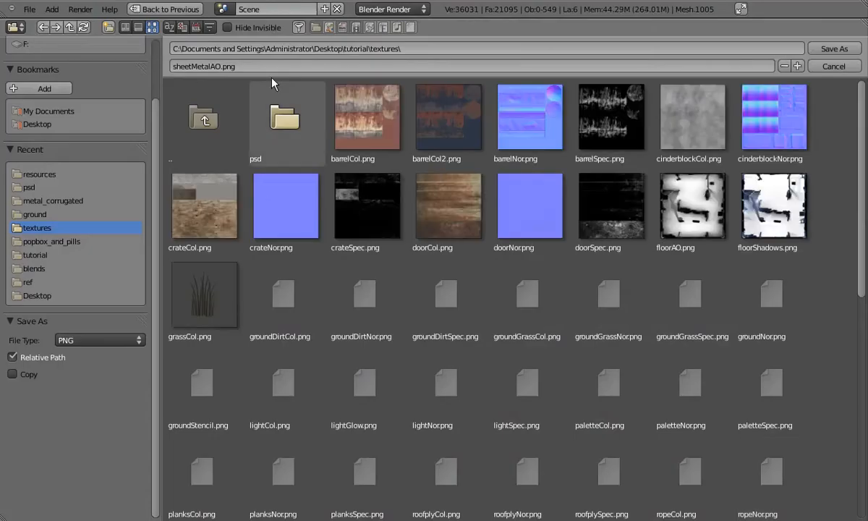
key(Return)
- Switch to textured shading and preview the barn in the game engine from two viewpoints
mouse_move(496, 296)
middle_down()
mouse_move(413, 298)
mouse_move(430, 290)
middle_up()
key(alt+z)
key(p)
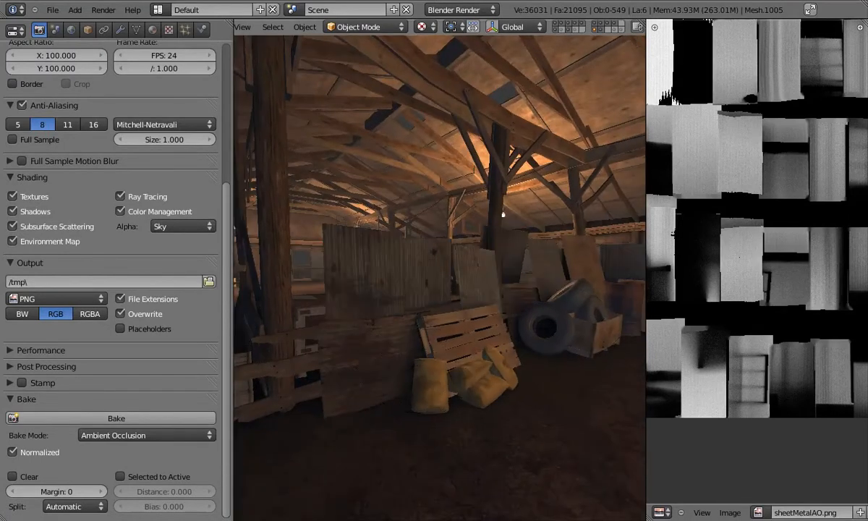
key(Escape)
mouse_move(458, 274)
middle_down()
mouse_move(325, 278)
mouse_move(405, 279)
middle_up()
key(p)
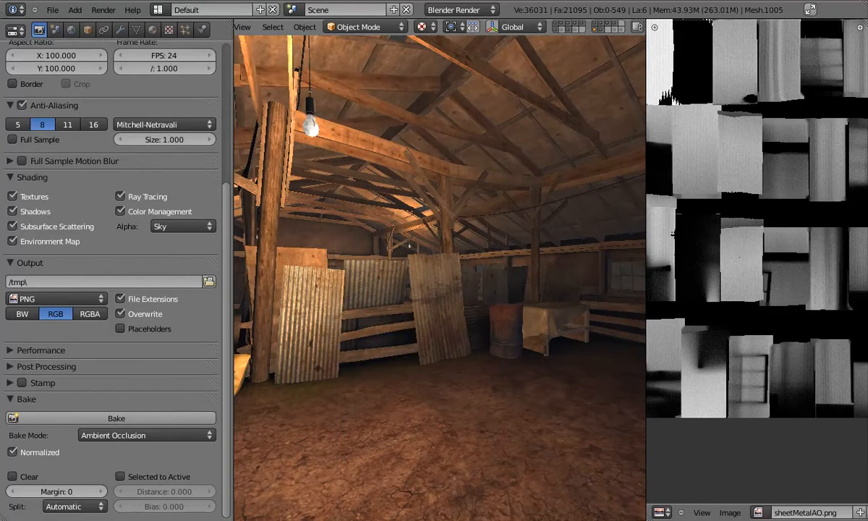
- Leave the game preview and compare the two interior metal sheet sets by hiding and showing layers 16 and 17
key(Escape)
scroll(517, 284, up, 6)
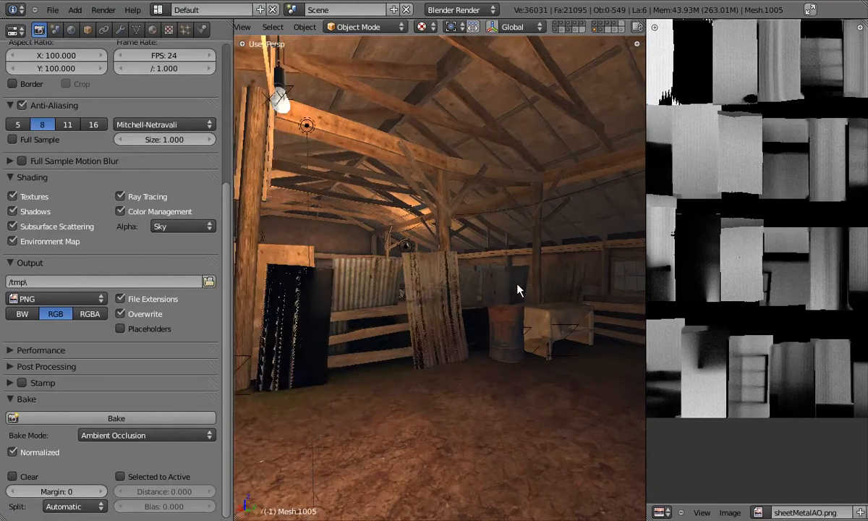
middle_drag(520, 296, 609, 90)
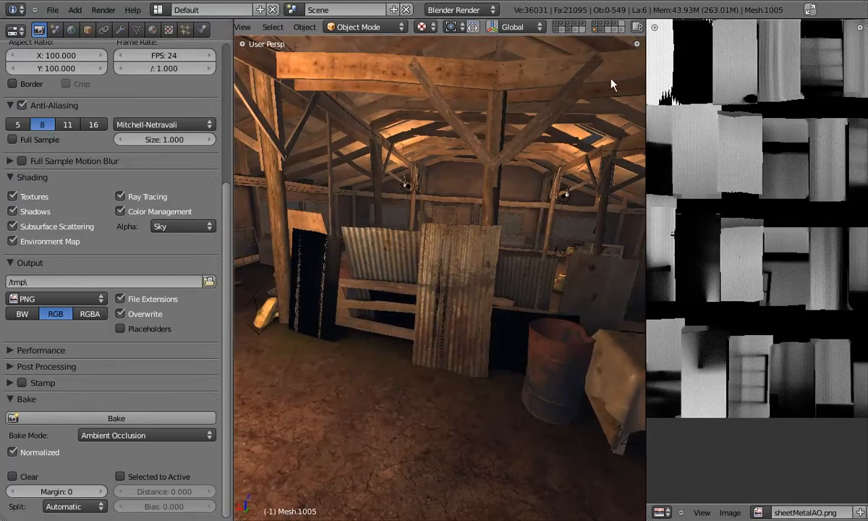
shift+click(599, 30)
right_click(443, 265)
key(g)
right_click(433, 277)
middle_drag(433, 282, 479, 276)
key(Tab)
key(Tab)
shift+click(596, 30)
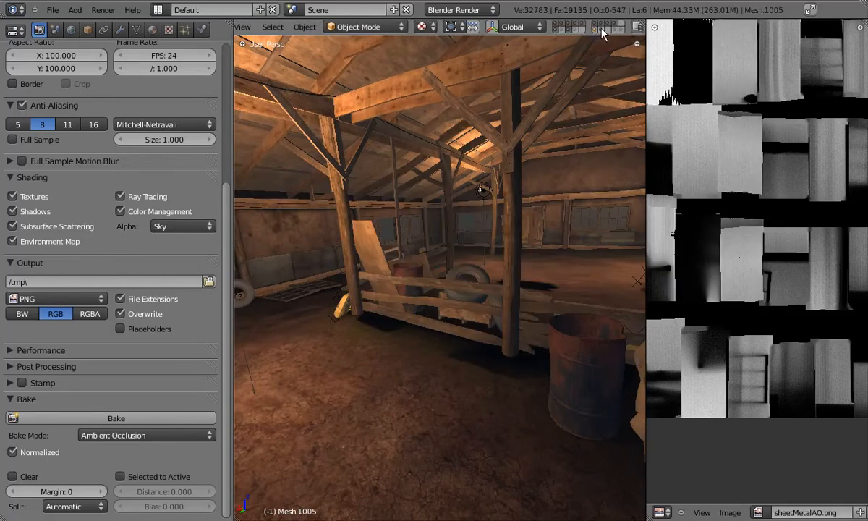
shift+click(601, 29)
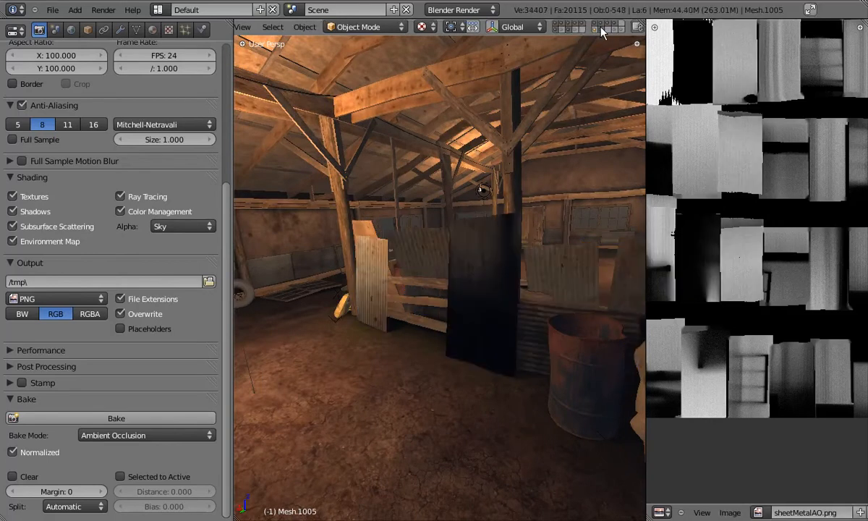
- Show layer 16 instead of layer 17 and join its interior sheets with the wall sheets into one object
shift+click(601, 30)
shift+click(596, 31)
right_click(487, 254)
right_click(485, 250)
key(g)
right_click(437, 340)
shift+right_click(312, 265)
middle_drag(313, 269, 384, 300)
key(ctrl+j)
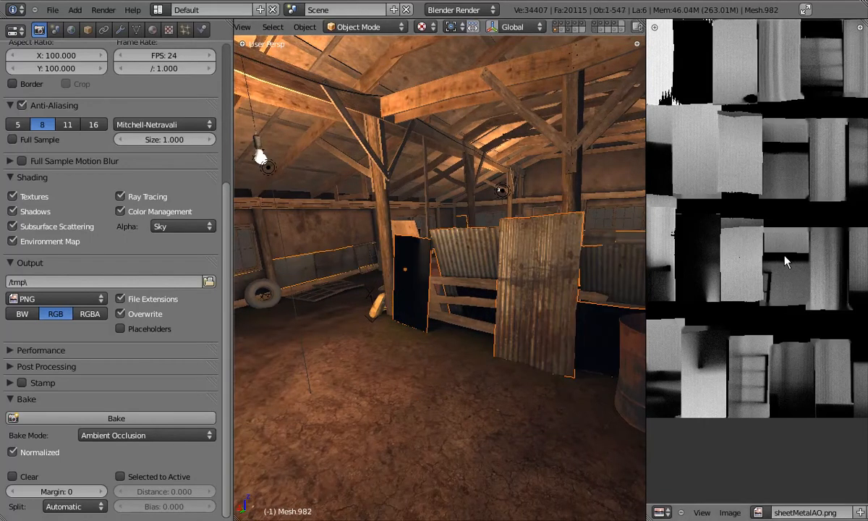
- Examine the joined sheets' UV islands over the AO texture and look up the image's size
scroll(785, 254, down, 6)
key(Tab)
key(a)
key(a)
middle_drag(787, 238, 836, 287)
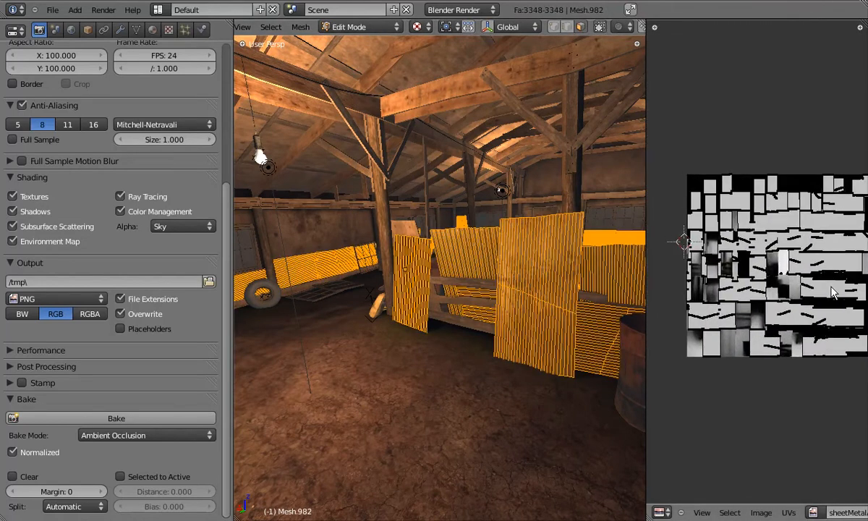
key(Tab)
key(Home)
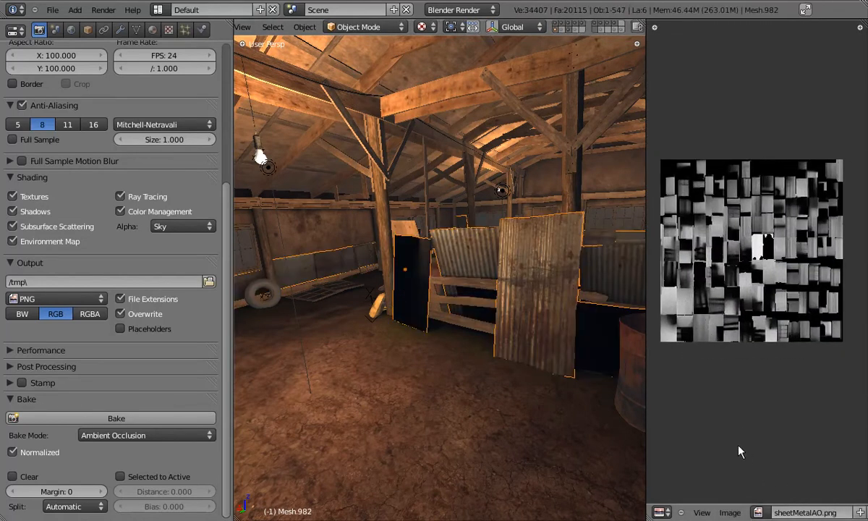
key(n)
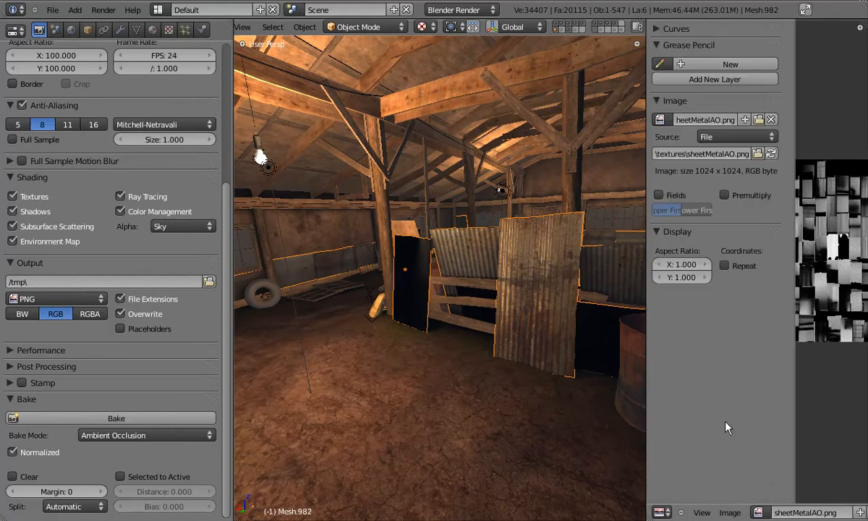
key(n)
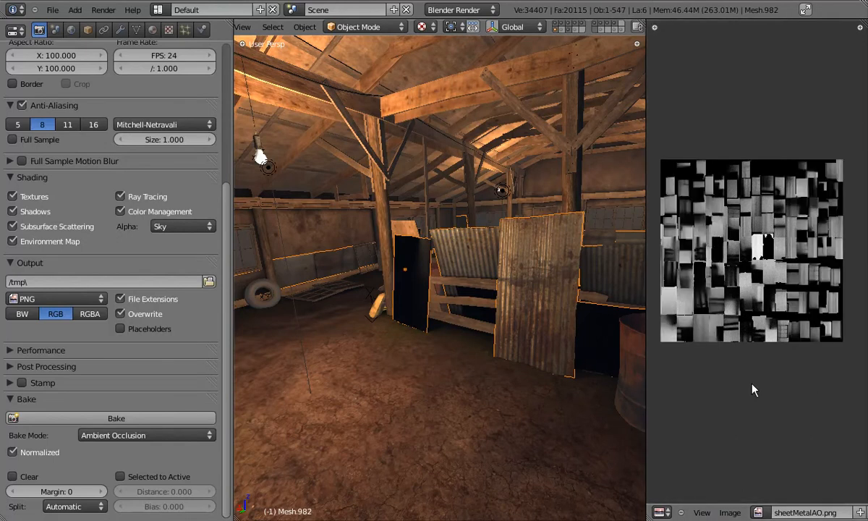
- Create a new blank image and assign it to all UV-mapped faces of the joined sheets
click(730, 504)
click(730, 499)
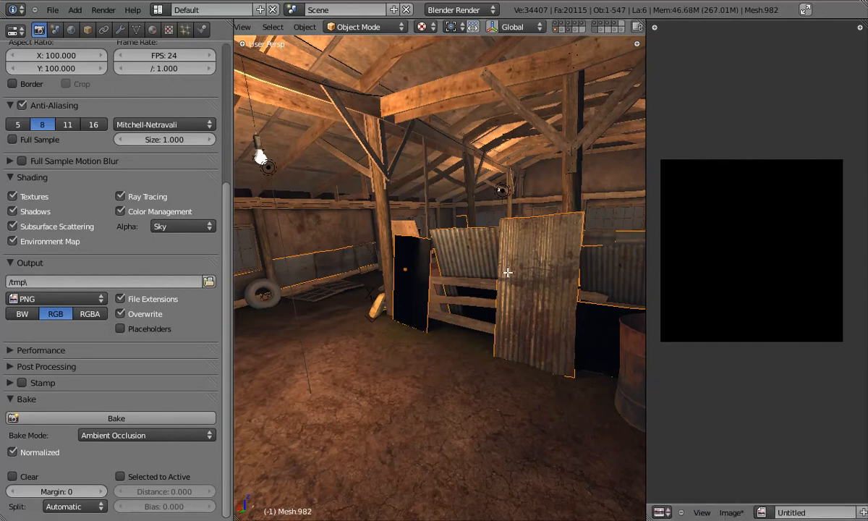
key(Tab)
key(a)
key(a)
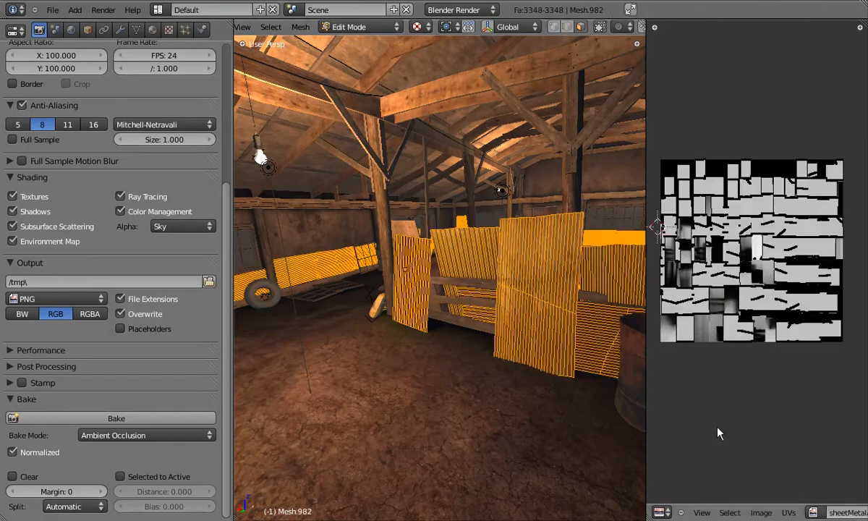
click(757, 512)
click(765, 499)
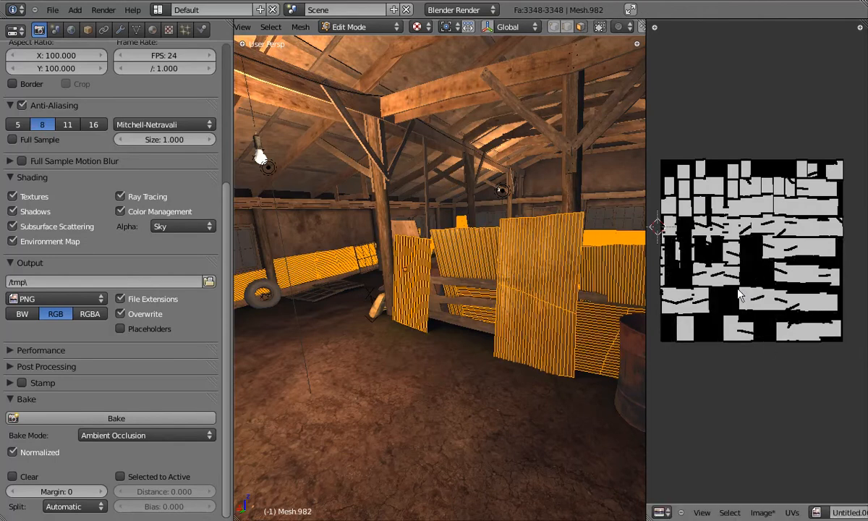
key(Tab)
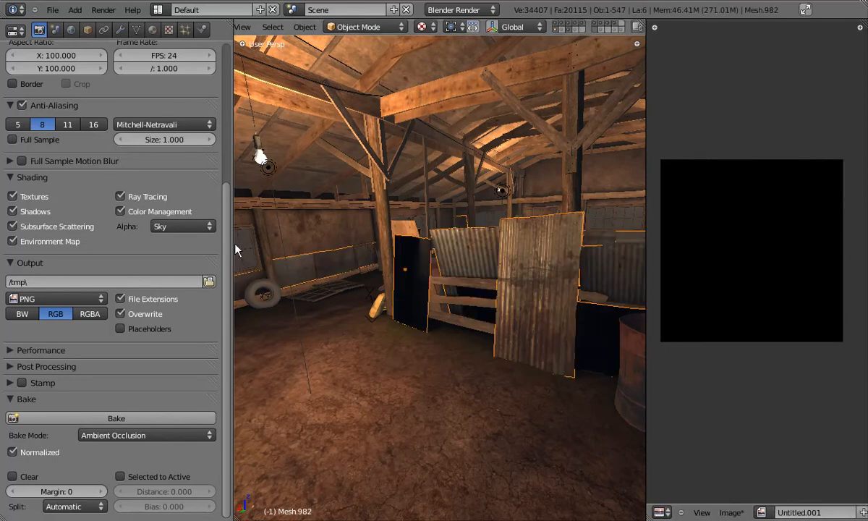
- Set the bake mode to Shadow with a margin of 2 and bake the joined sheets' shadows
click(110, 436)
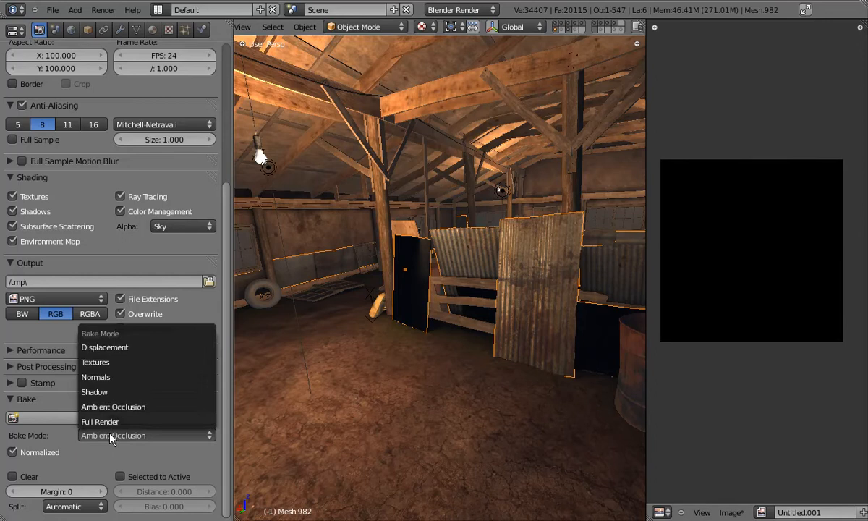
click(112, 391)
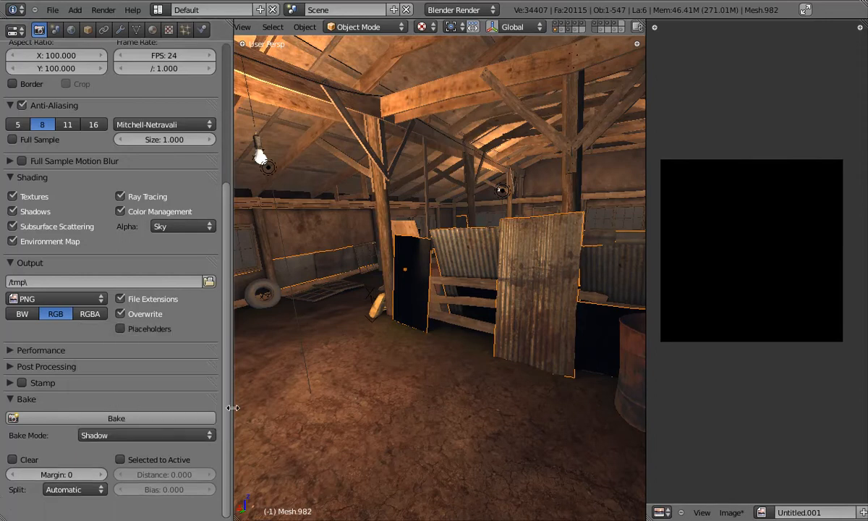
drag(231, 408, 161, 403)
click(65, 474)
click(65, 474)
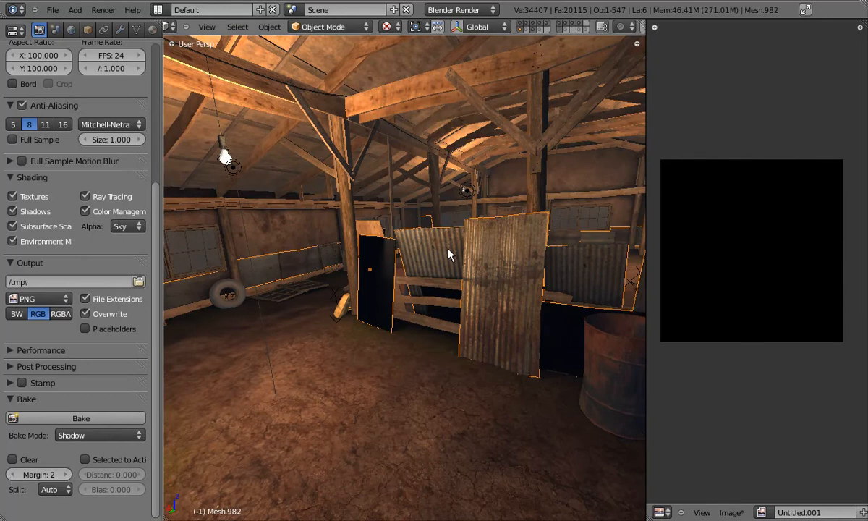
click(80, 420)
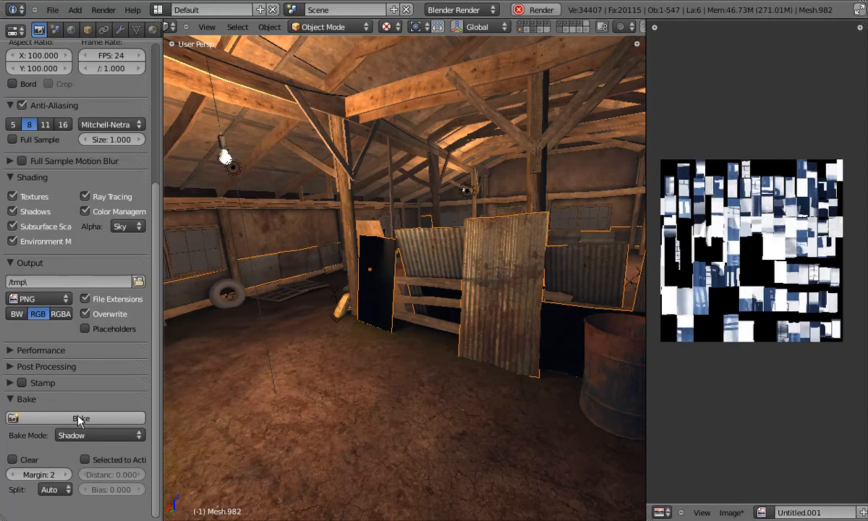
- Show the whole barn in wireframe from above and deselect all faces of the joined sheets in Edit Mode
scroll(715, 225, up, 6)
scroll(715, 224, down, 4)
scroll(761, 246, down, 2)
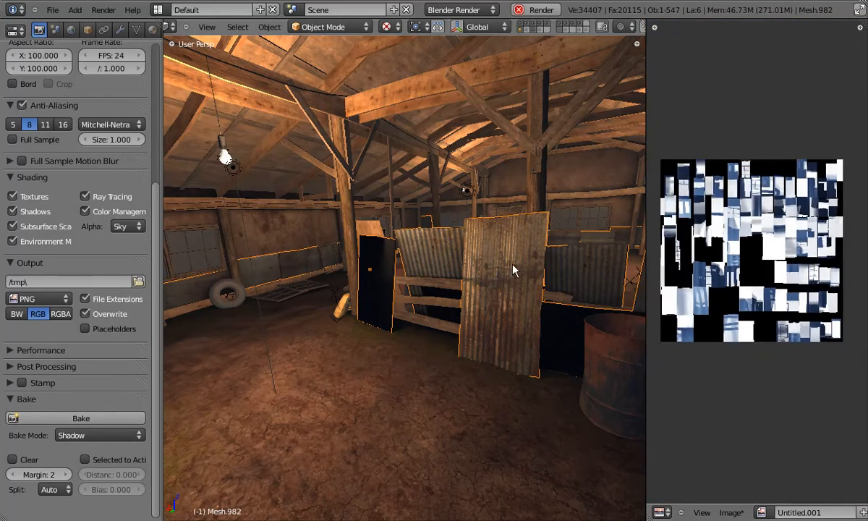
key(z)
key(KP_7)
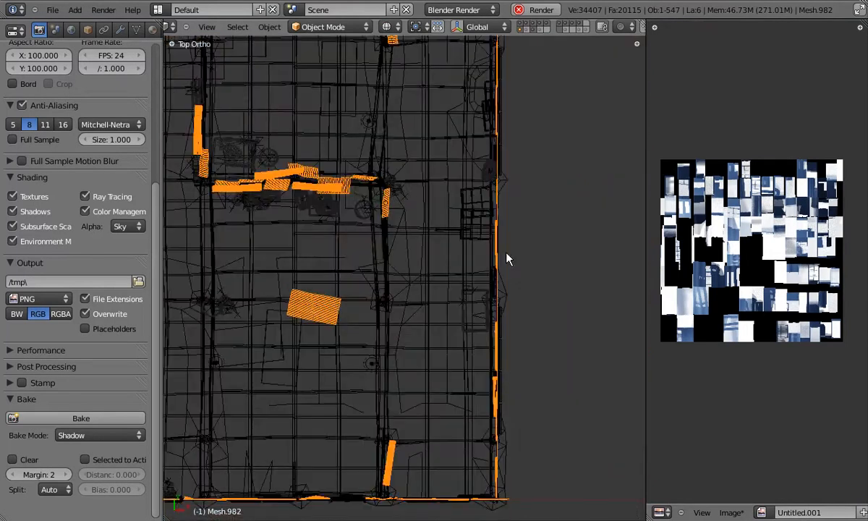
scroll(506, 262, down, 3)
shift+middle_drag(505, 256, 497, 317)
scroll(489, 278, up, 1)
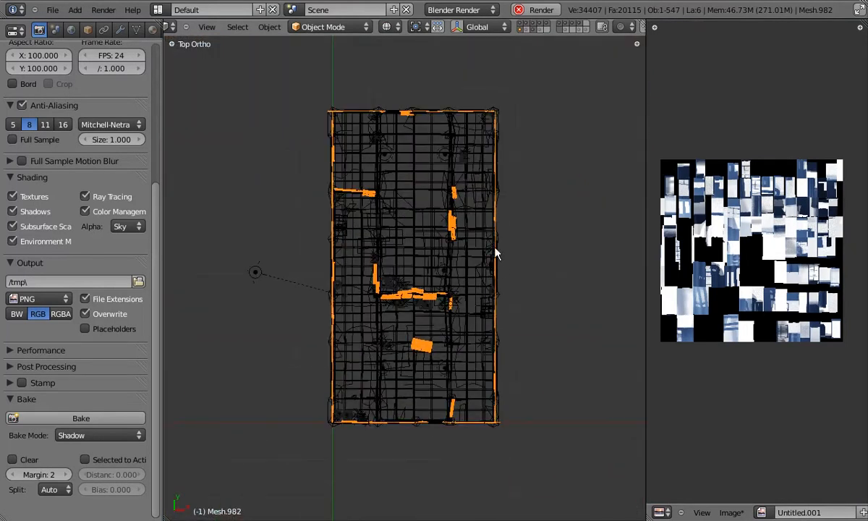
key(Tab)
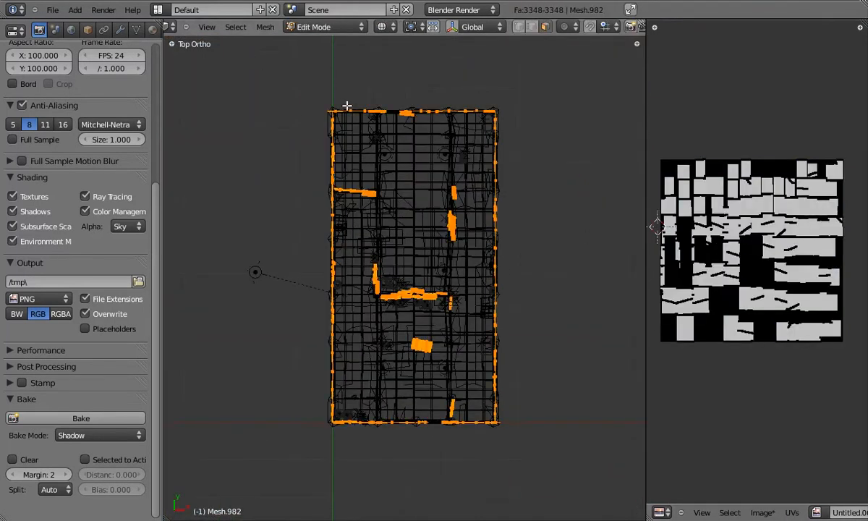
key(a)
scroll(741, 512, down, 2)
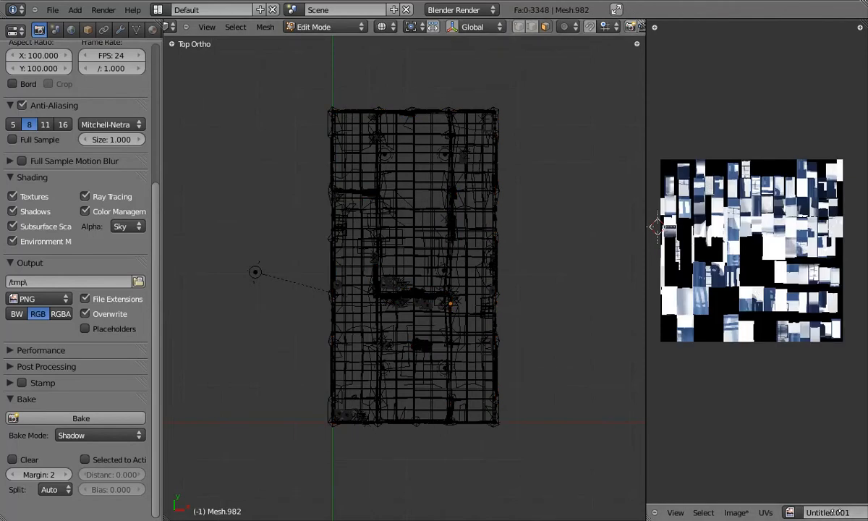
- Save the baked shadow image as sheetMetalShadow.png in the textures folder
click(741, 512)
click(730, 430)
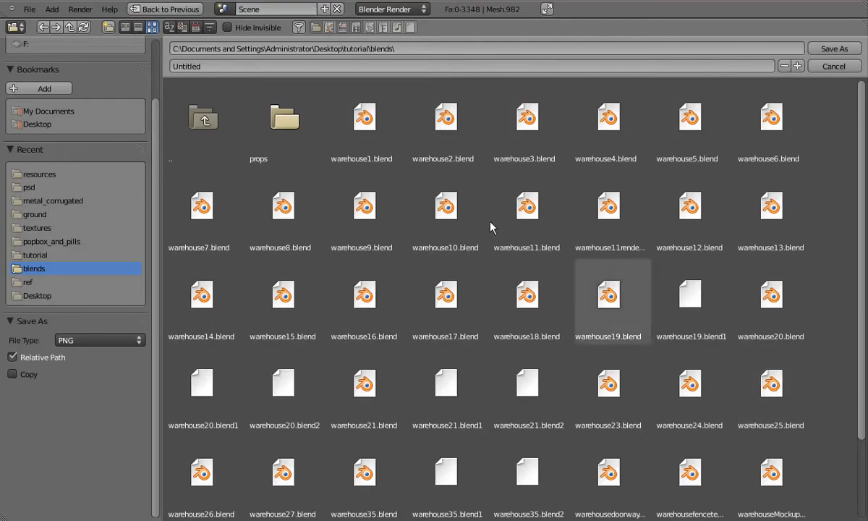
click(186, 141)
click(586, 144)
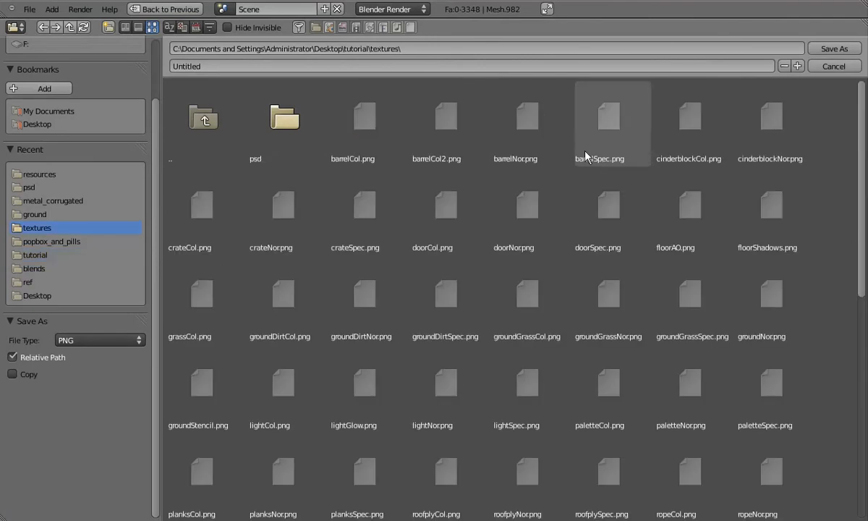
click(272, 66)
text(she)
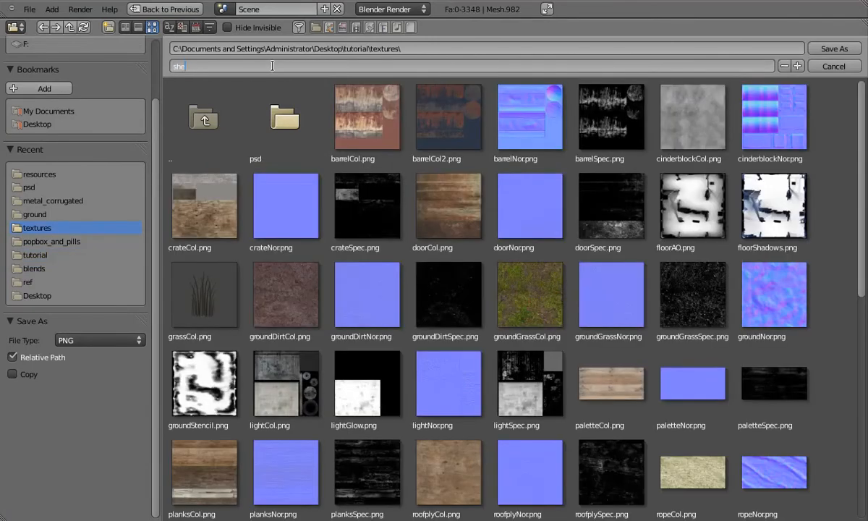
text(etMetalShadow.png)
key(Return)
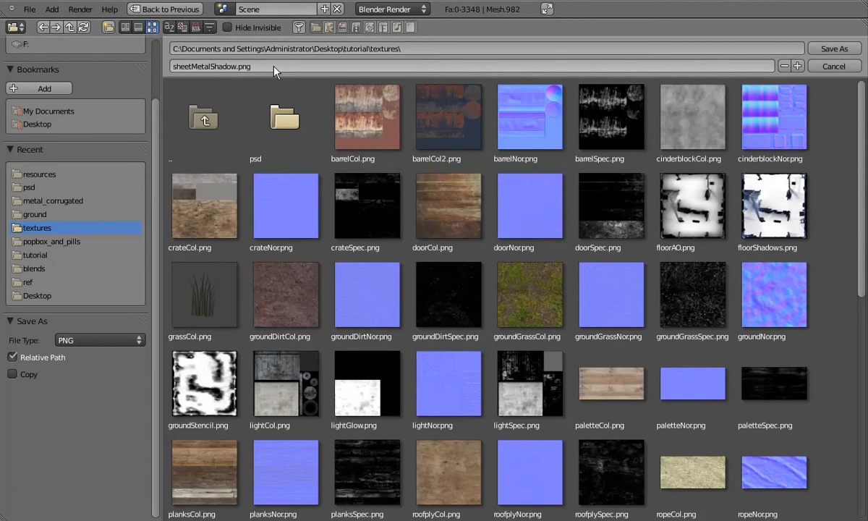
key(Return)
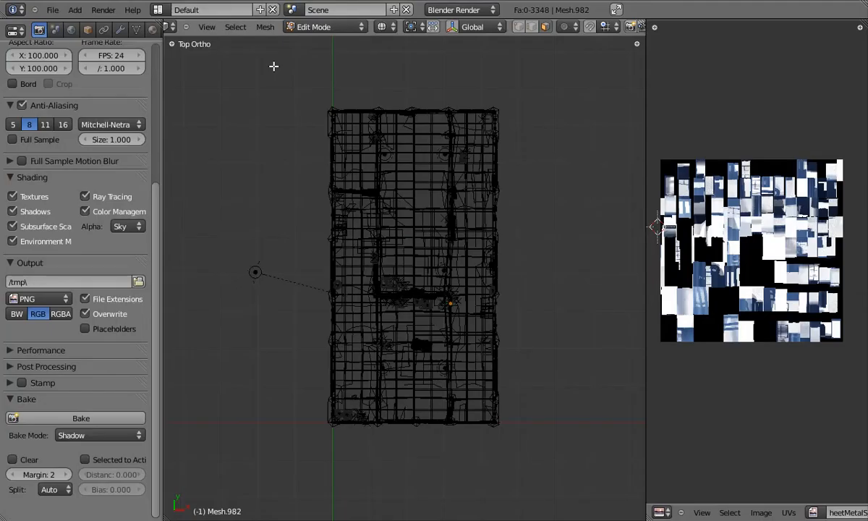
- Select all sheet faces, excluding those along the barn's four outer walls, so only the interior sheets remain selected
key(a)
key(b)
middle_drag(311, 90, 567, 143)
key(b)
middle_drag(487, 114, 578, 509)
key(b)
middle_drag(316, 417, 542, 490)
key(b)
middle_drag(286, 94, 334, 477)
key(b)
key(b)
middle_drag(341, 256, 330, 273)
key(g)
right_click(442, 309)
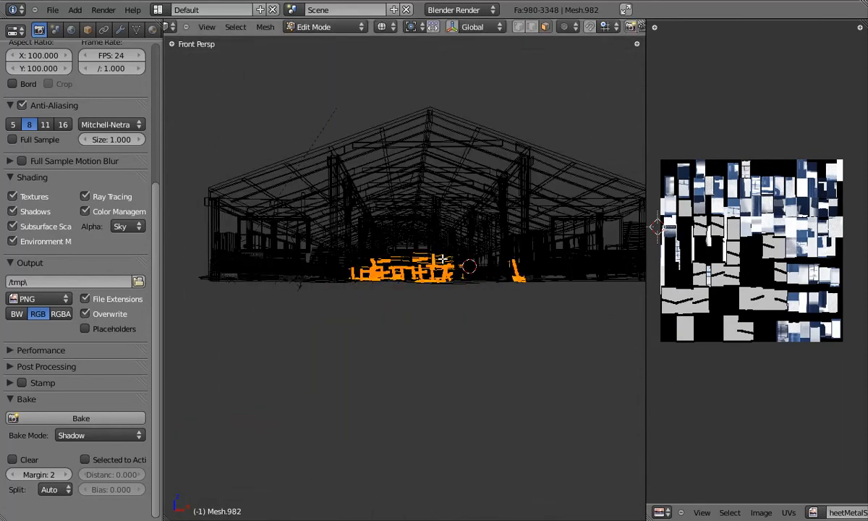
- Separate the selected interior sheets into their own object and return to Object Mode
scroll(440, 258, up, 6)
middle_drag(437, 254, 471, 240)
key(p)
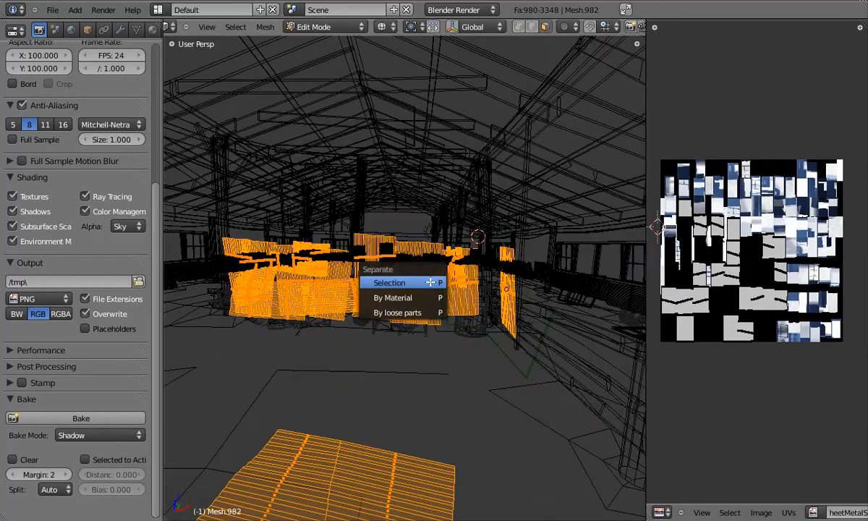
click(430, 282)
key(Tab)
- Move the separated interior sheets to layer 16 and hide that layer
right_click(405, 246)
right_click(405, 248)
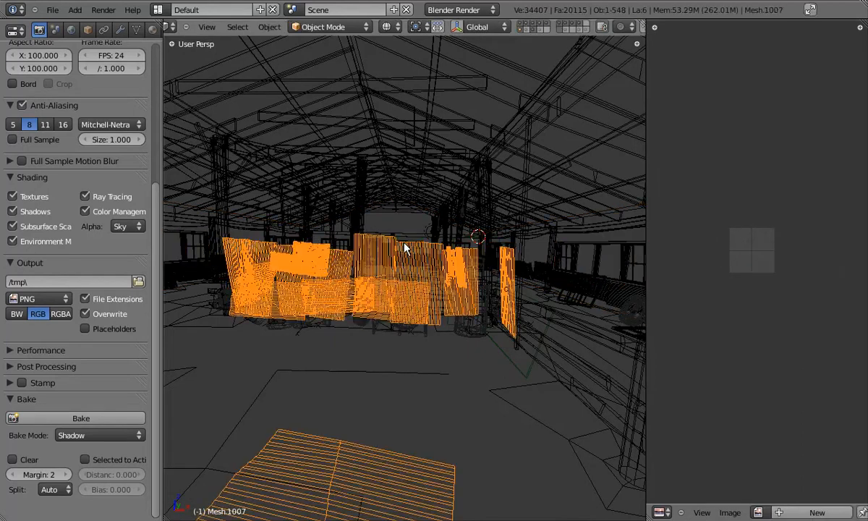
key(m)
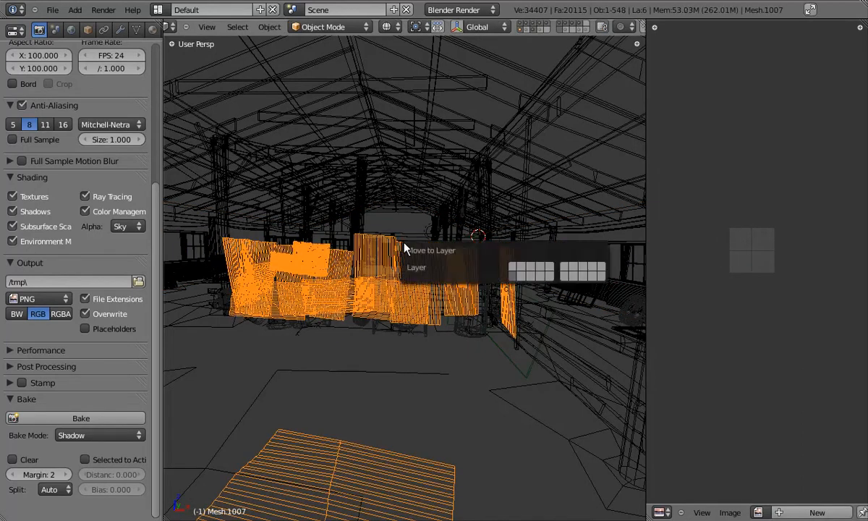
click(563, 276)
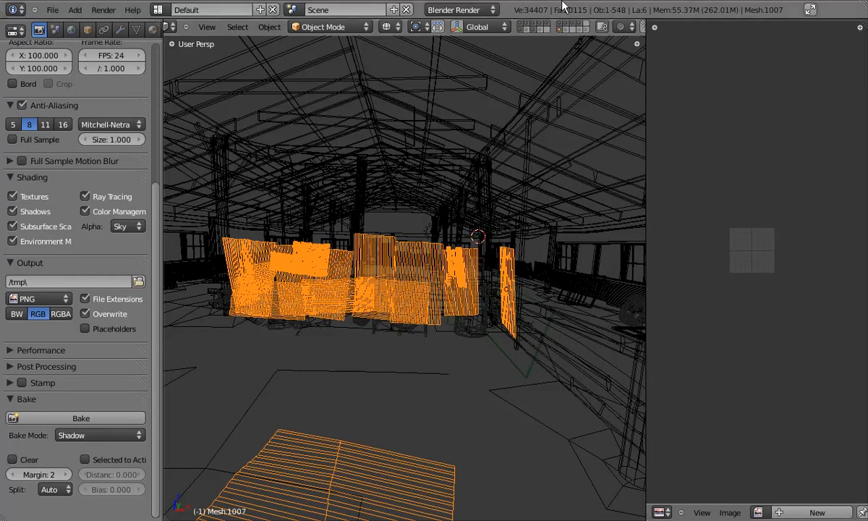
click(561, 30)
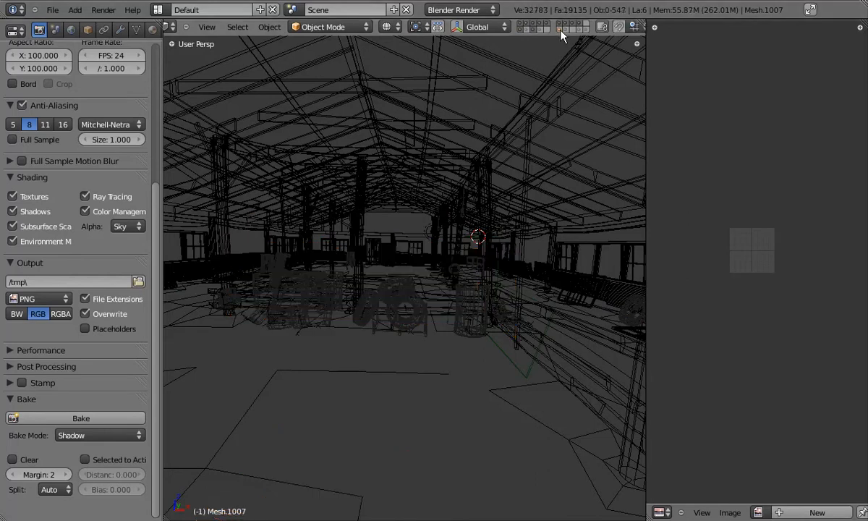
- Assign sheetMetalShadow.png to all faces of the sheet metal object standing inside the barn and bake its shadows with a margin of 0
right_click(416, 274)
key(z)
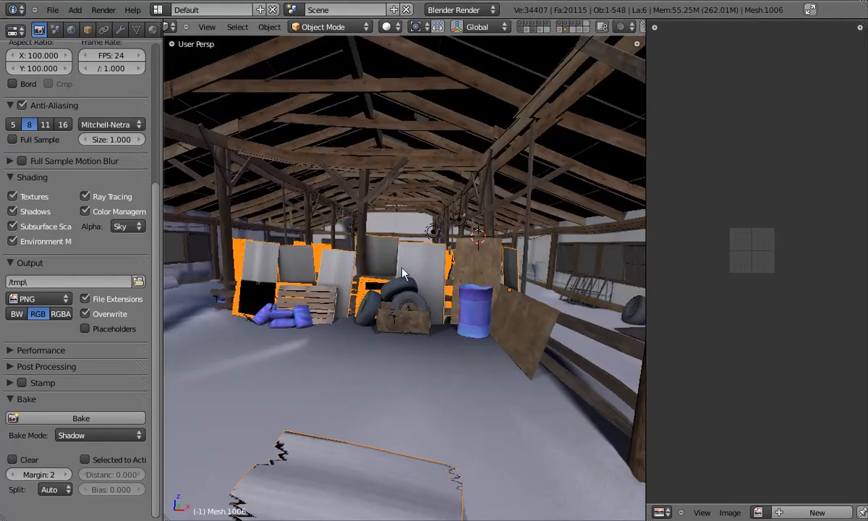
middle_drag(401, 268, 431, 300)
scroll(428, 299, up, 3)
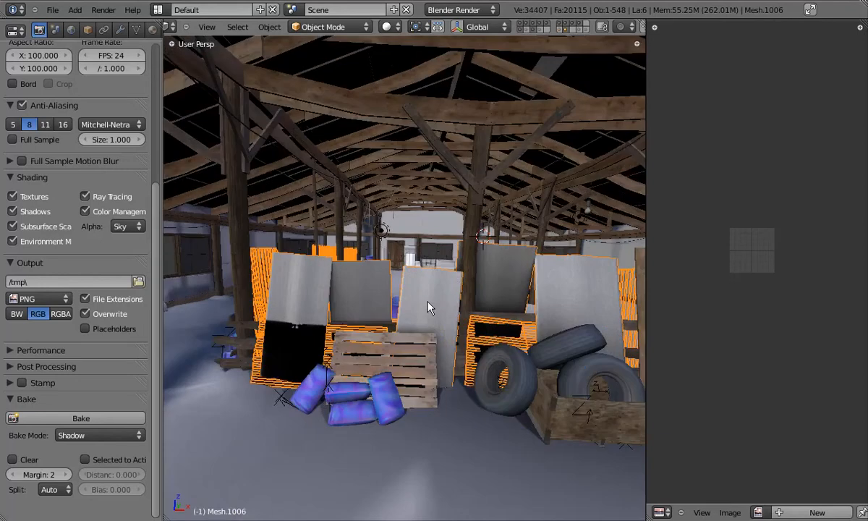
key(alt+z)
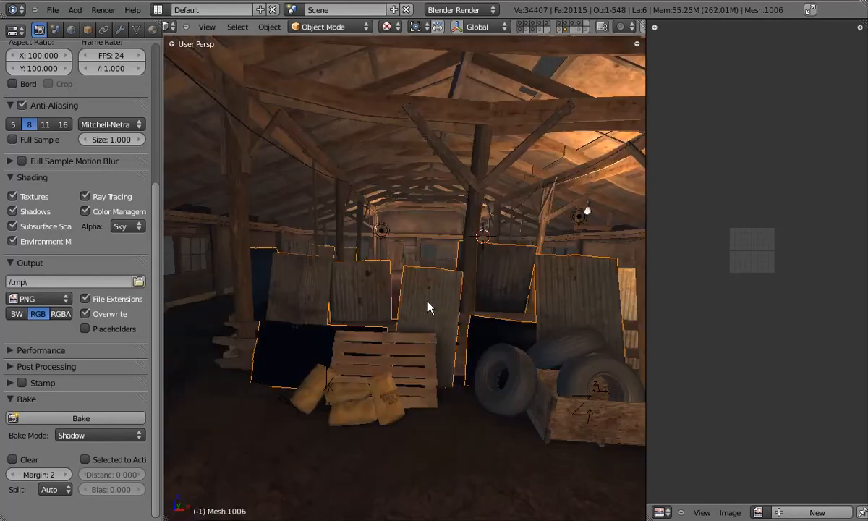
key(z)
key(z)
key(Tab)
click(813, 512)
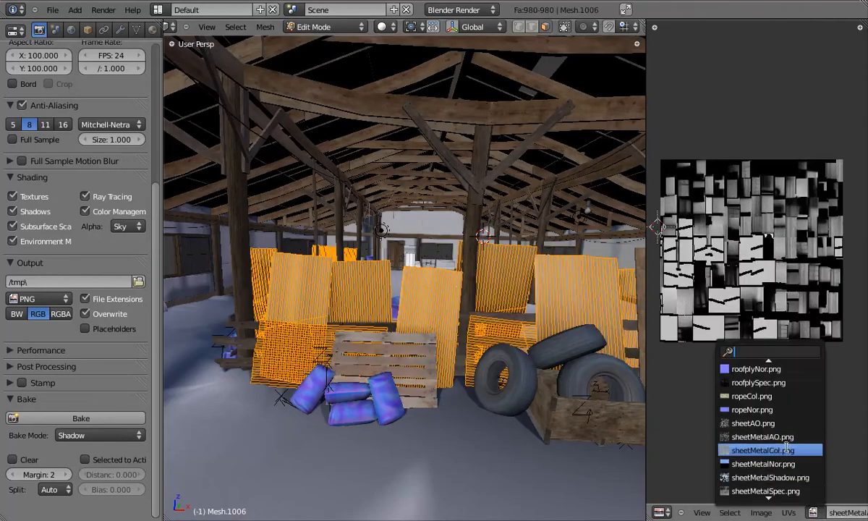
click(759, 451)
scroll(785, 242, up, 5)
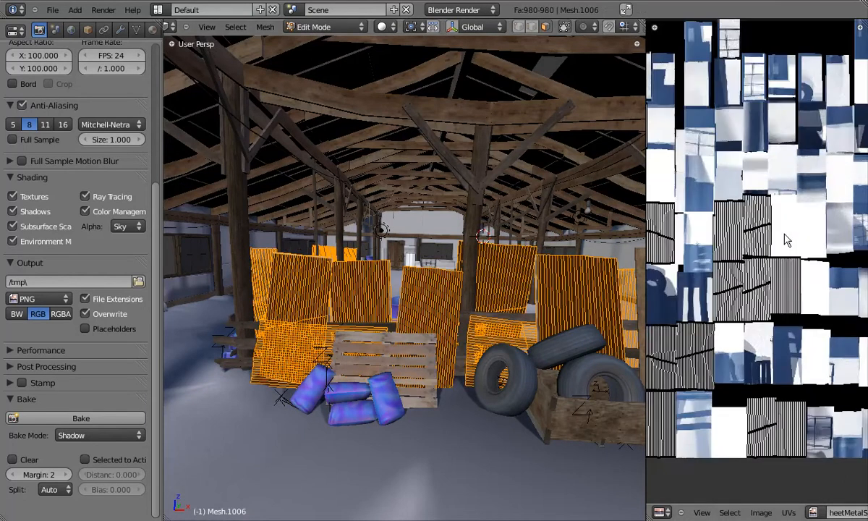
click(102, 419)
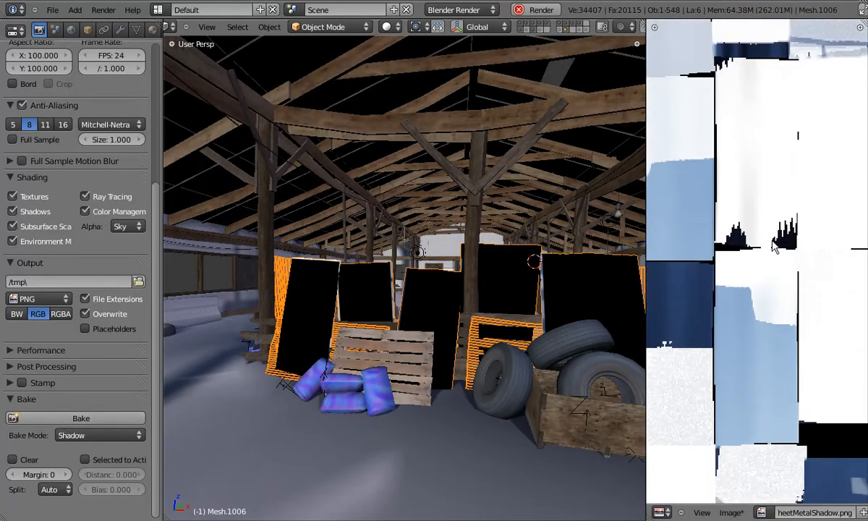
- Examine the baked shadow image and select the sheet lying on the barn floor to locate its faces in the image
scroll(759, 250, down, 3)
scroll(766, 217, up, 5)
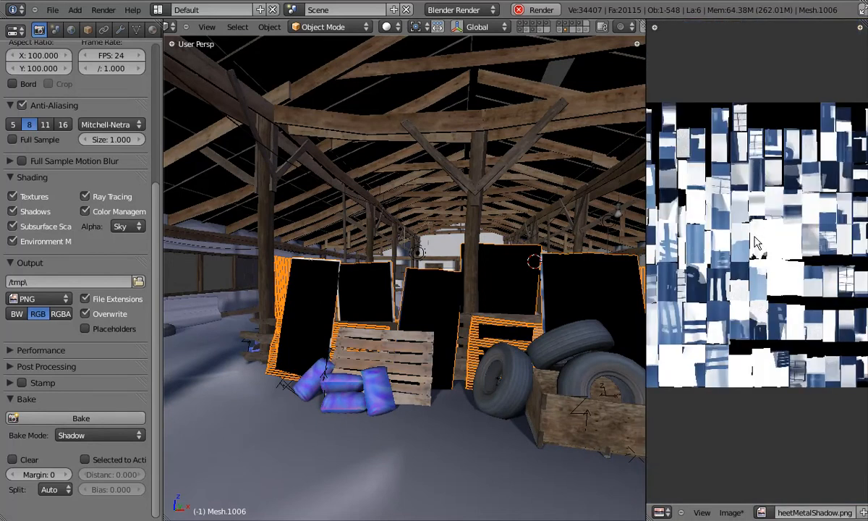
scroll(765, 173, down, 1)
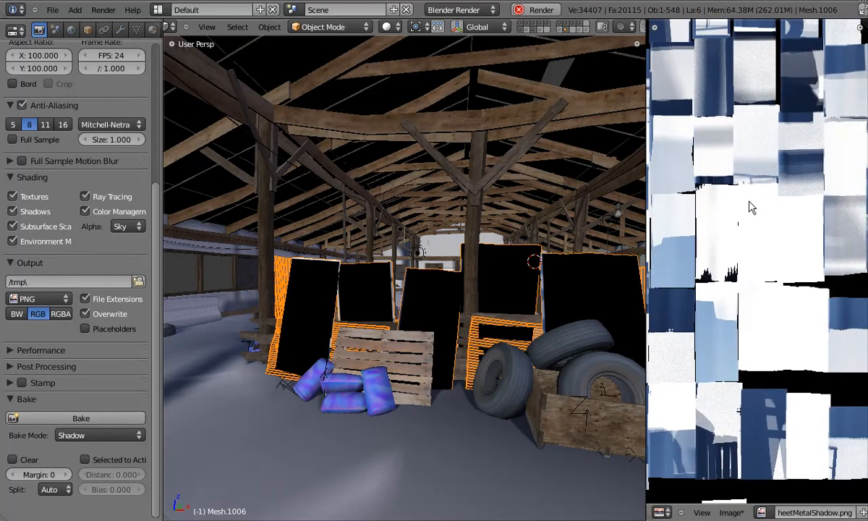
scroll(763, 222, down, 2)
middle_drag(762, 219, 698, 184)
key(Tab)
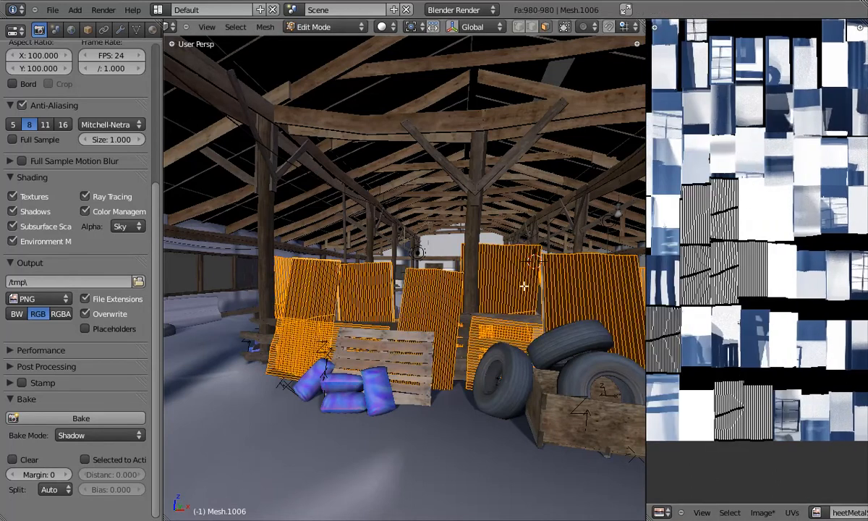
scroll(497, 290, down, 4)
middle_drag(488, 339, 584, 402)
middle_drag(540, 360, 401, 275)
right_click(426, 293)
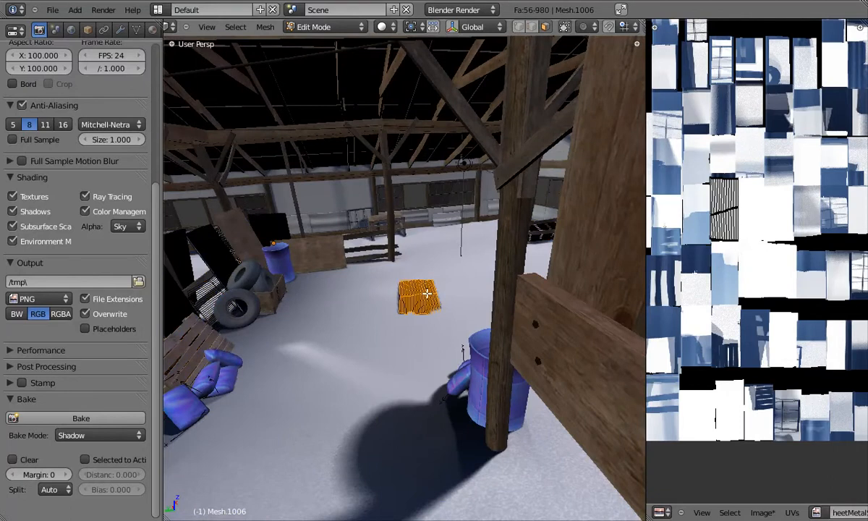
- Inspect the standing metal sheets up close in textured shading, checking their faces against the shadow image
key(Tab)
key(KP_Decimal)
key(shift+z)
middle_drag(450, 309, 496, 258)
scroll(497, 258, up, 3)
key(Tab)
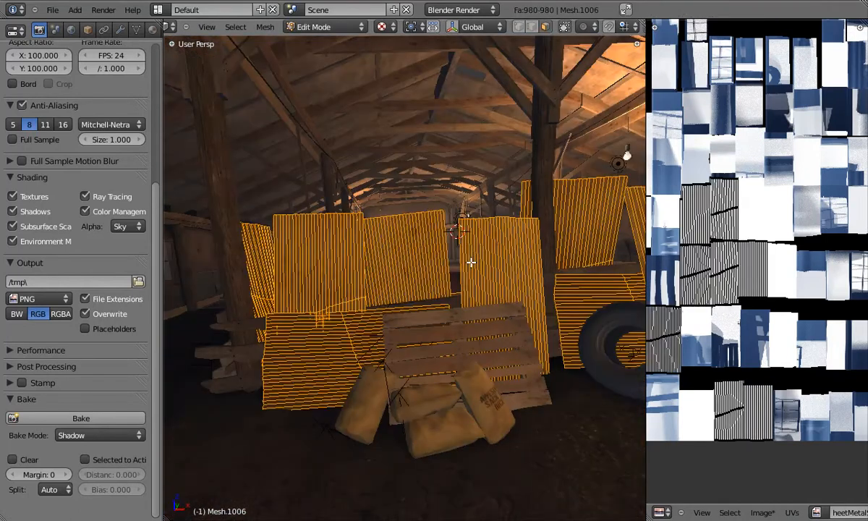
key(Tab)
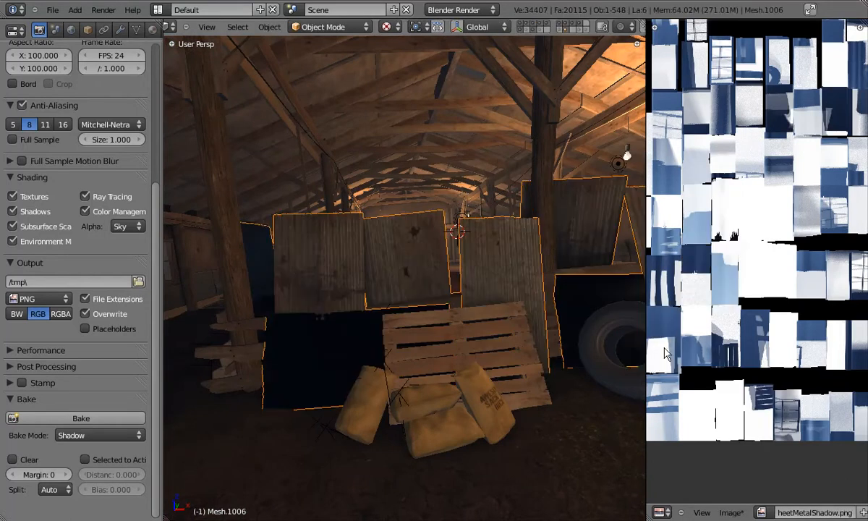
- Save the baked shadow image over sheetMetalShadow.png in the textures folder
click(731, 512)
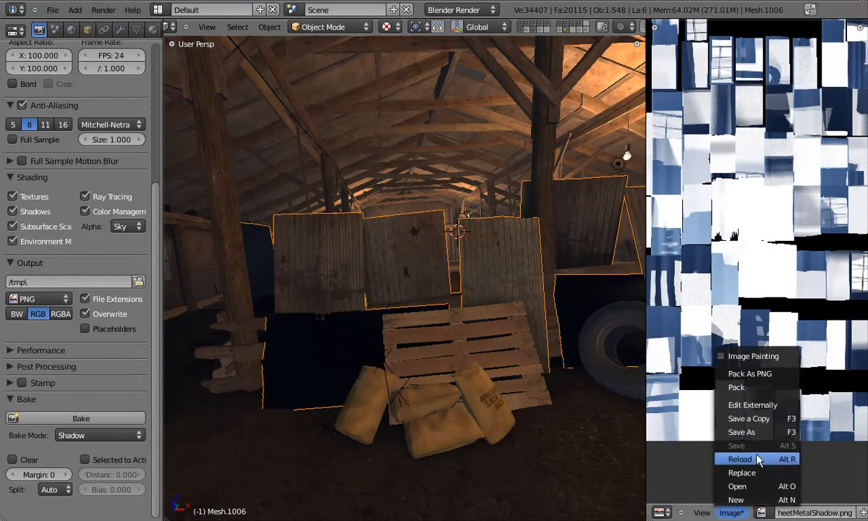
click(742, 432)
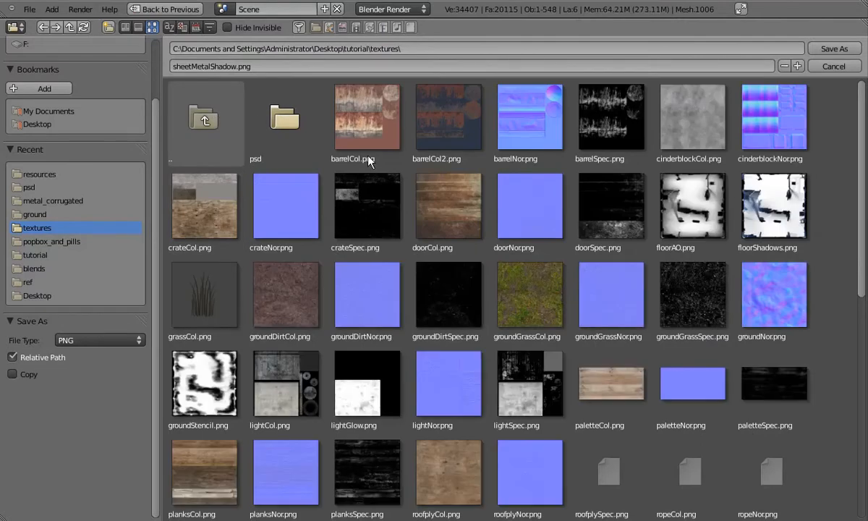
key(Return)
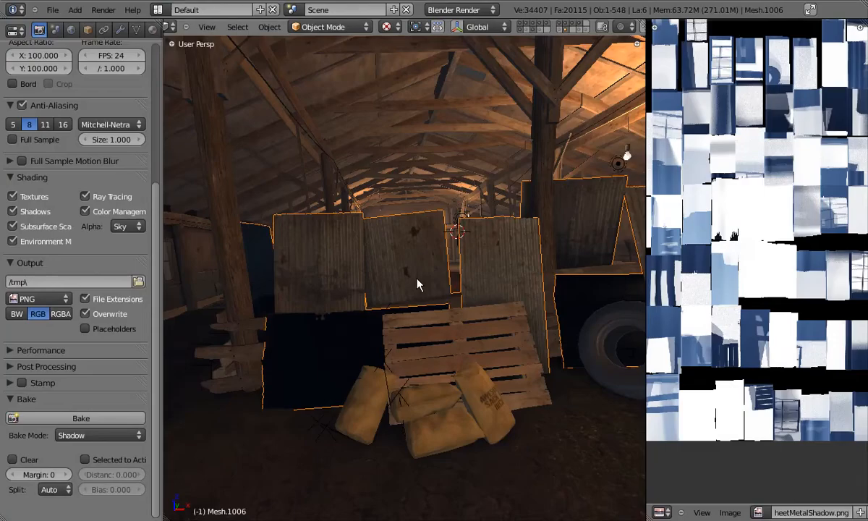
middle_drag(476, 287, 424, 333)
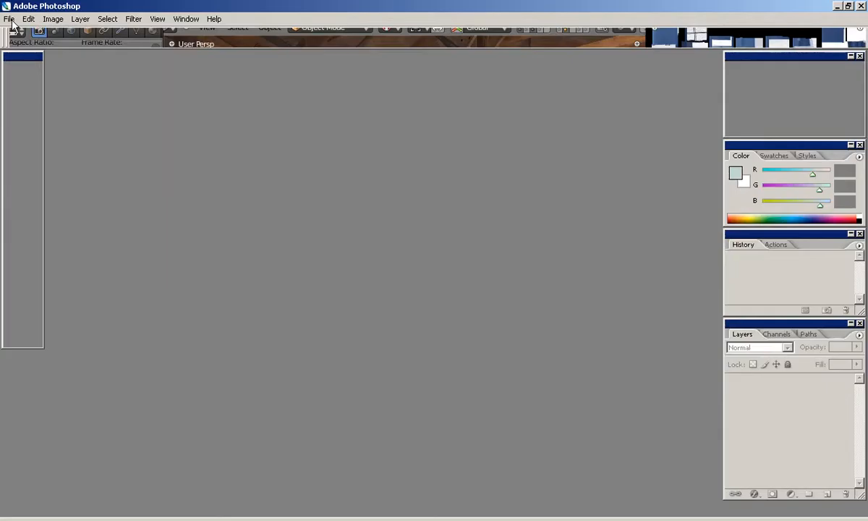
- Switch to Photoshop and open sheetMetalAO.png and sheetMetalShadow.png from the textures folder
click(9, 19)
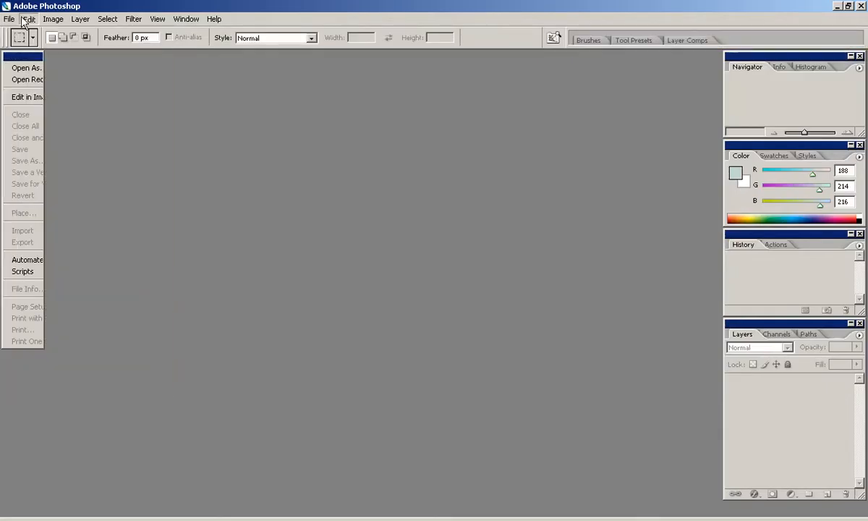
click(28, 57)
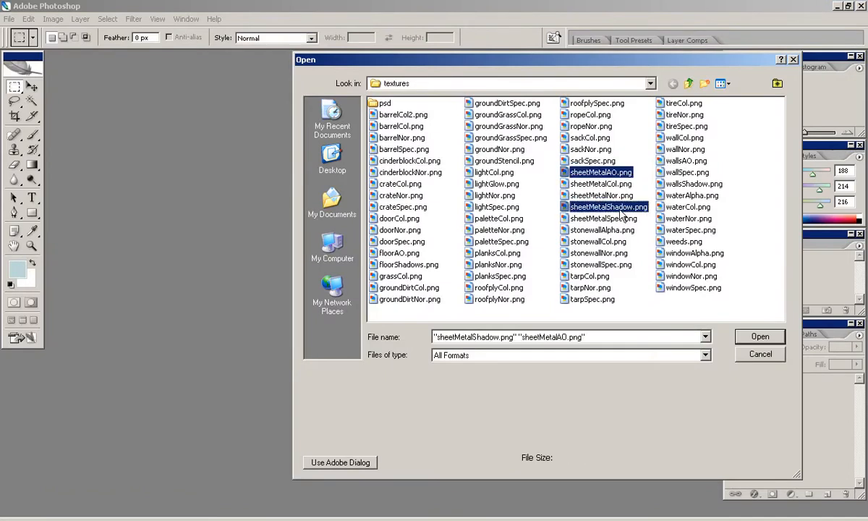
key(Return)
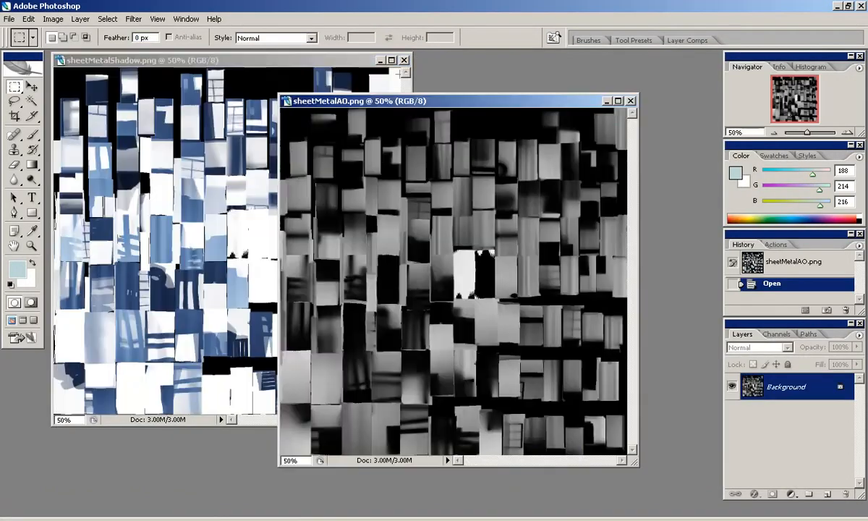
- Copy the whole shadow image, close its file, paste it as a layer over sheetMetalAO.png and desaturate it
click(352, 62)
key(ctrl+a)
click(406, 60)
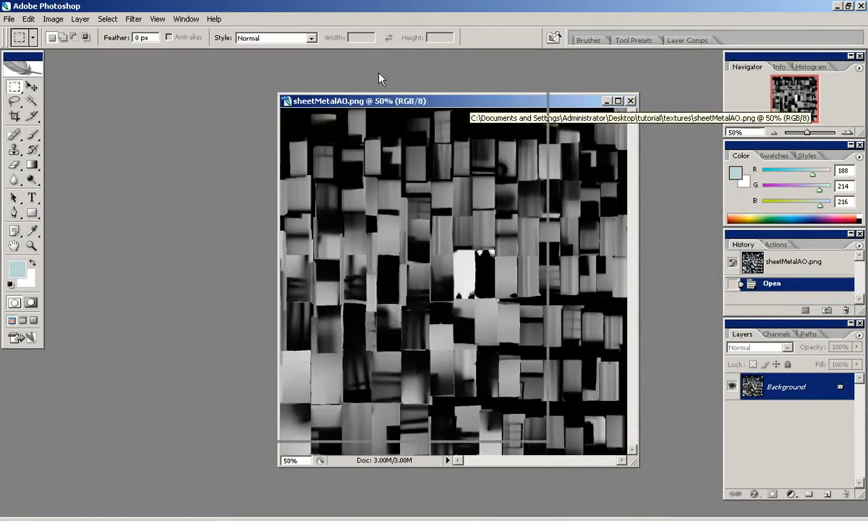
drag(469, 100, 351, 68)
key(ctrl+v)
key(ctrl+shift+u)
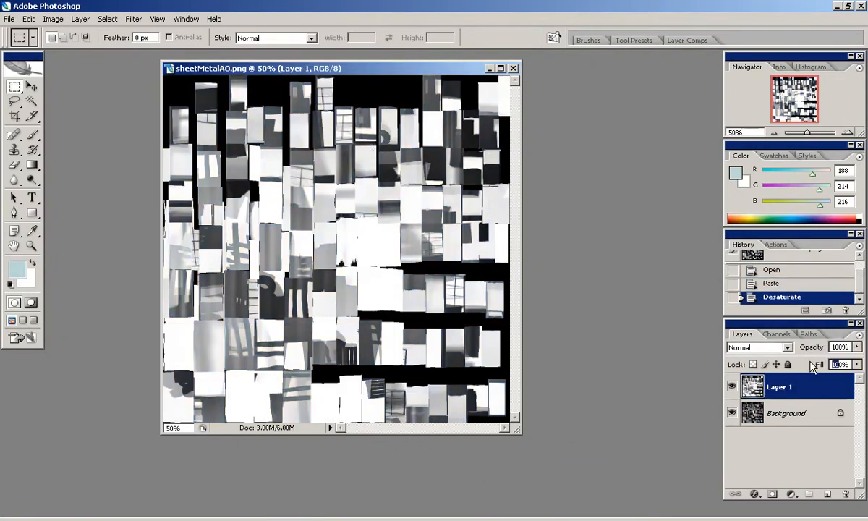
- Set the shadow layer's fill to 80% and its blending mode to Multiply, comparing the image with the layer hidden
text(8)
click(755, 348)
click(762, 84)
click(730, 388)
click(730, 388)
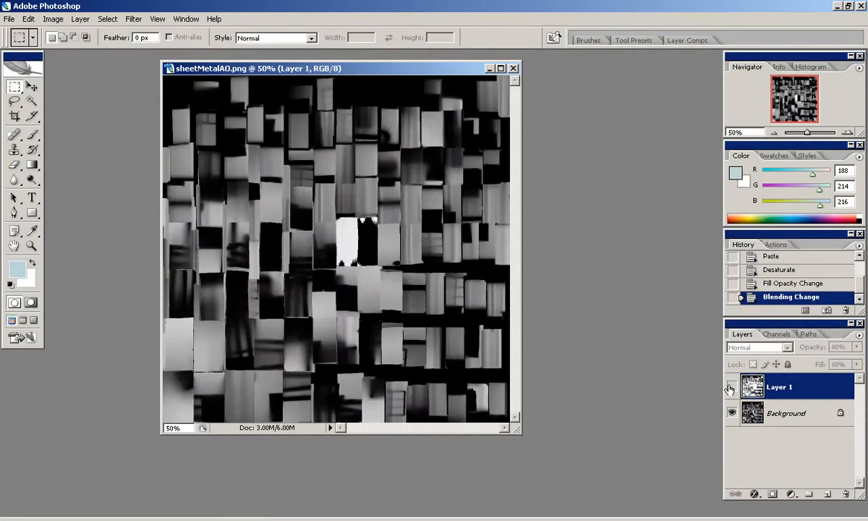
- Save the layered image as sheetMetalAO.psd in the psd folder
click(10, 18)
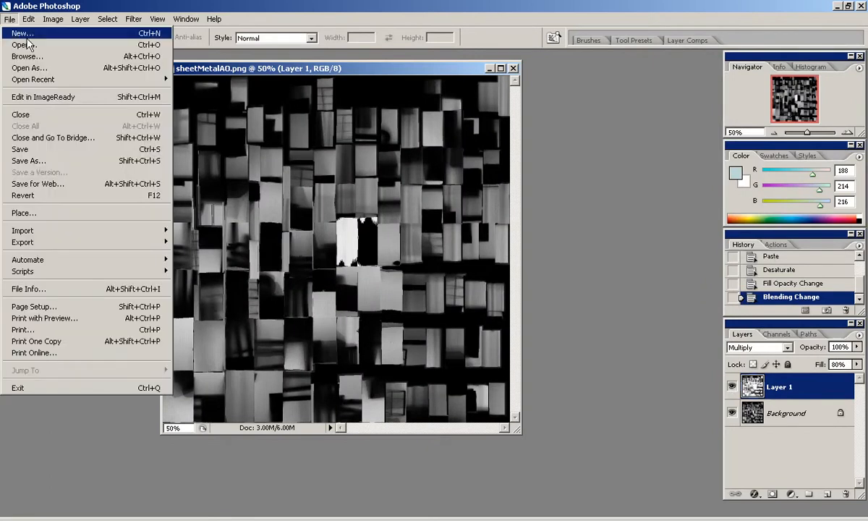
click(37, 160)
double_click(362, 91)
click(767, 297)
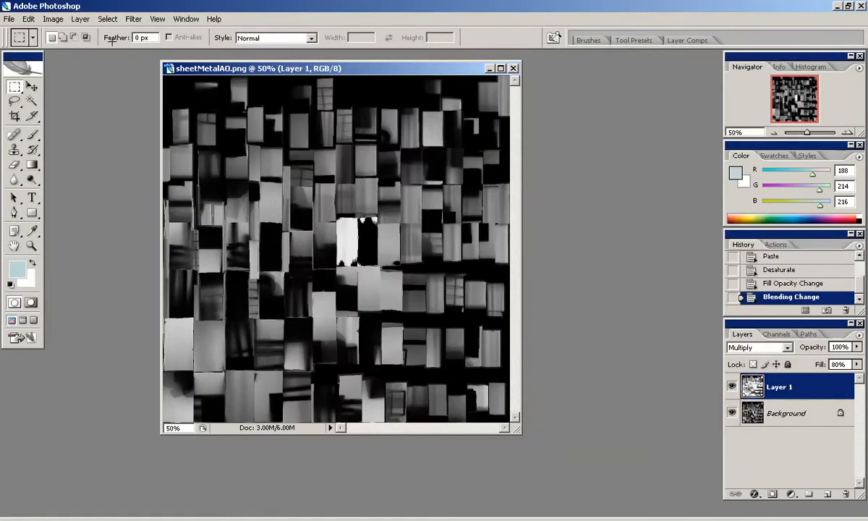
click(788, 233)
- Save the combined image in PNG format over sheetMetalAO.png in the textures folder
click(7, 20)
click(52, 160)
click(582, 313)
click(502, 385)
click(748, 296)
click(408, 295)
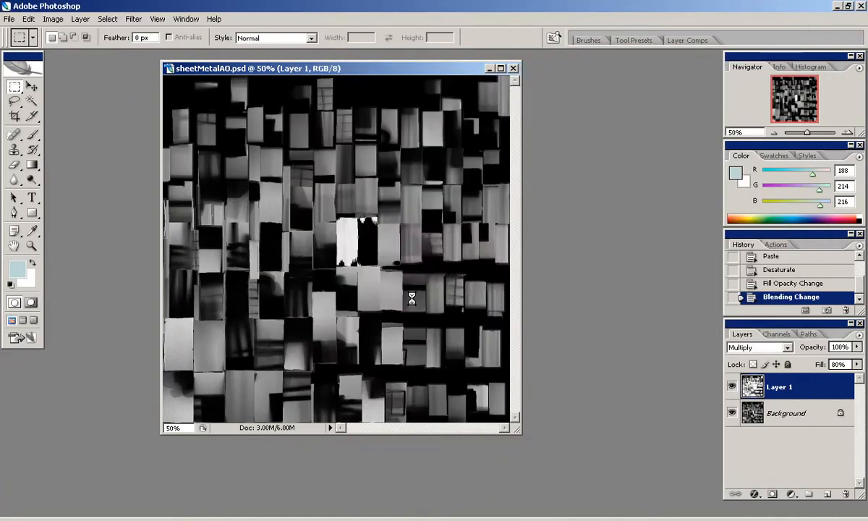
click(474, 251)
- Switch back to Blender, display sheetMetalAO.png in the image editor and reload it from disk
key(alt+Tab)
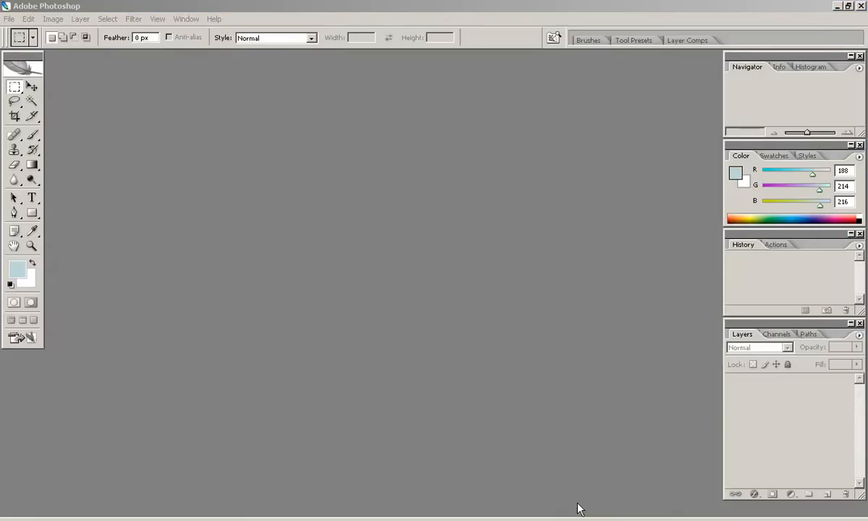
key(alt+Tab)
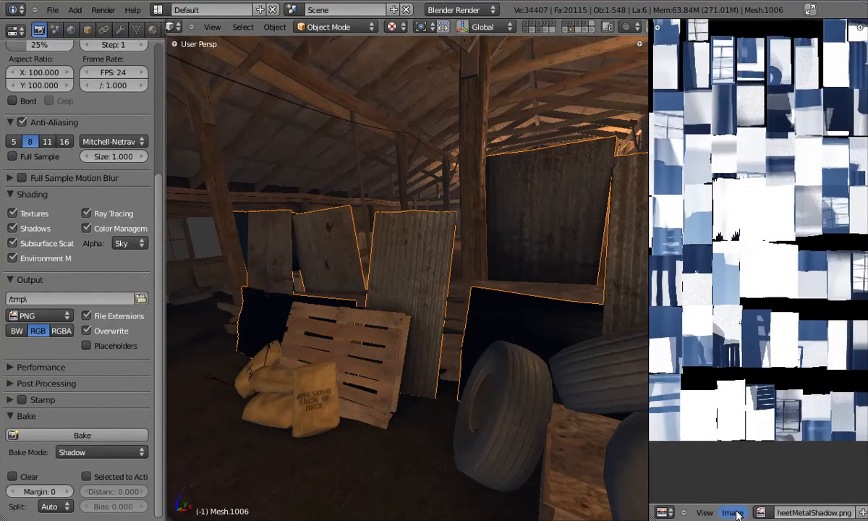
click(732, 513)
click(761, 512)
click(699, 383)
click(734, 513)
click(744, 461)
- Run the scene in the game engine from several viewpoints to check the lighting on the metal sheets
middle_drag(463, 338, 398, 293)
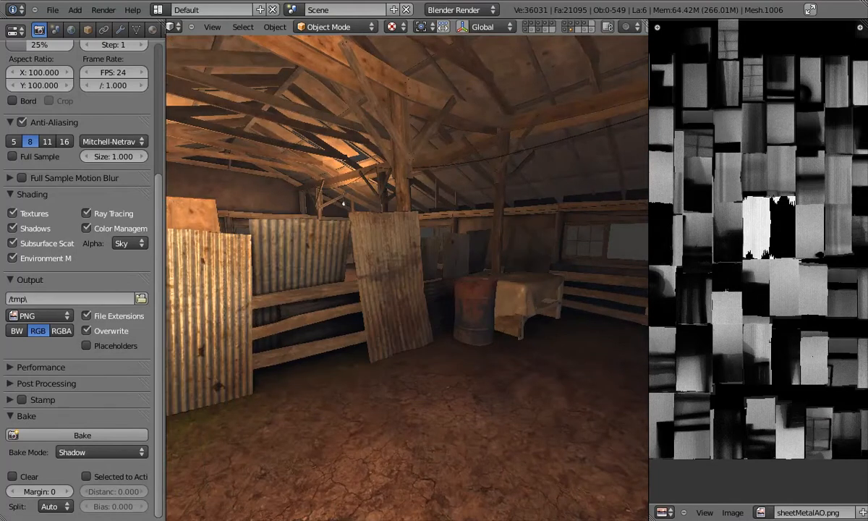
middle_drag(322, 291, 372, 321)
key(p)
key(Escape)
key(p)
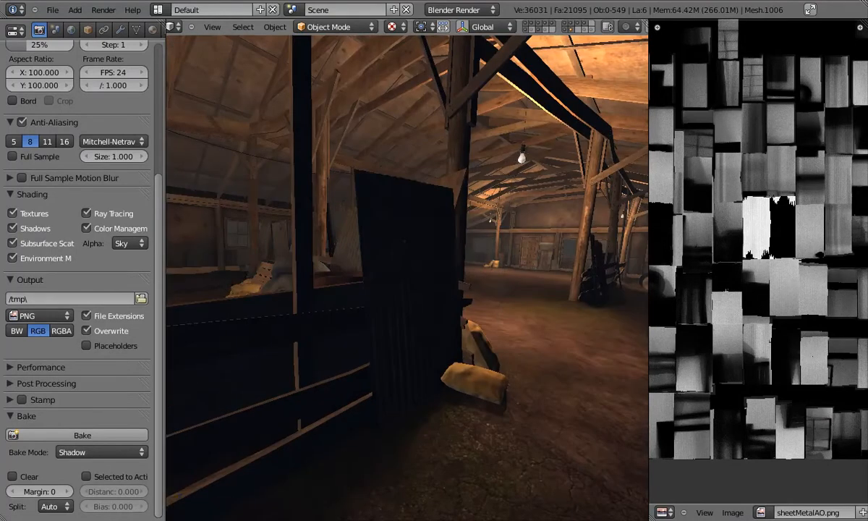
key(Escape)
middle_drag(454, 299, 393, 309)
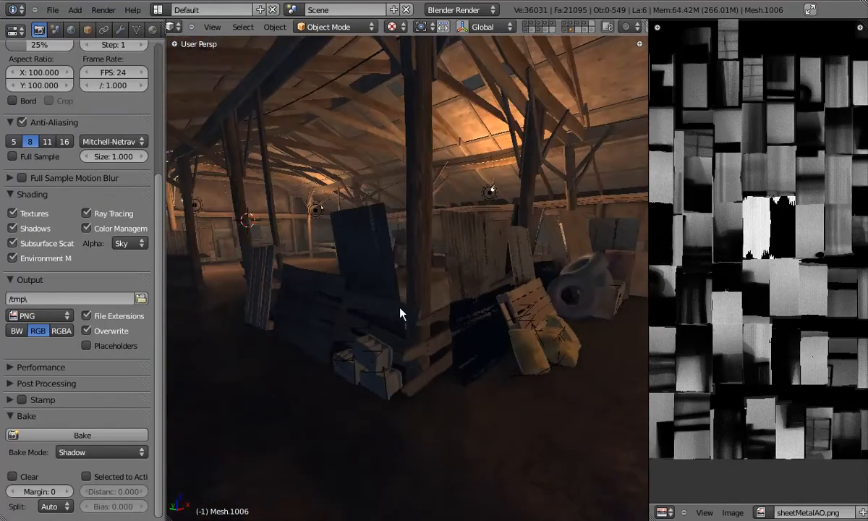
key(p)
key(Escape)
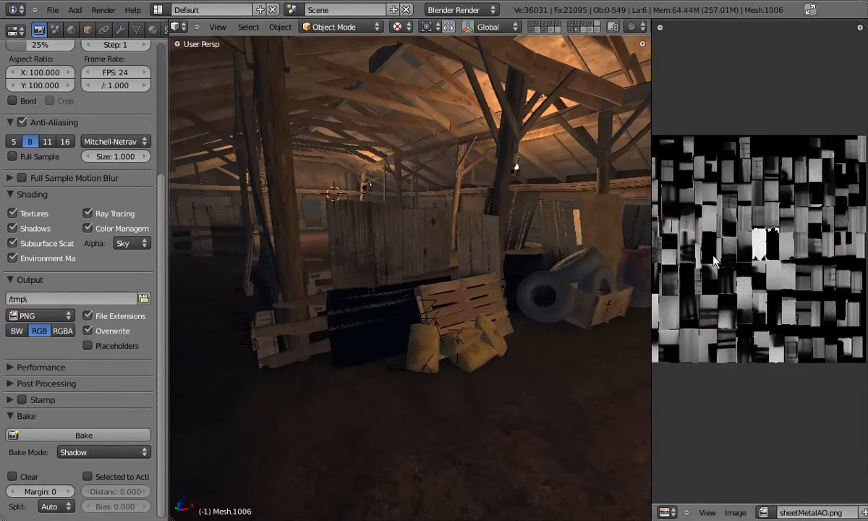
- Show only the first layer and select the stray wooden beam and U-shaped frame pieces in wireframe view
middle_drag(499, 289, 431, 272)
right_click(433, 271)
click(531, 23)
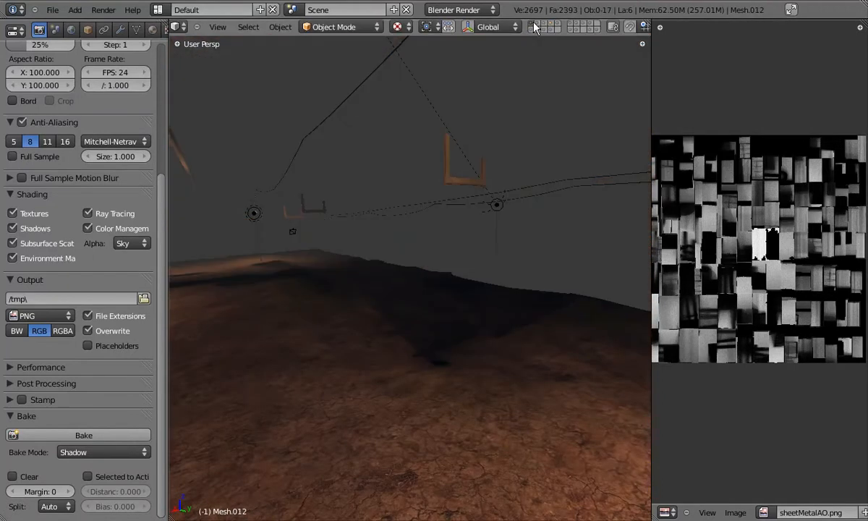
right_click(468, 182)
mouse_move(461, 203)
middle_down()
mouse_move(331, 293)
mouse_move(300, 293)
mouse_move(537, 143)
mouse_move(547, 183)
middle_up()
key(z)
middle_drag(416, 183, 551, 46)
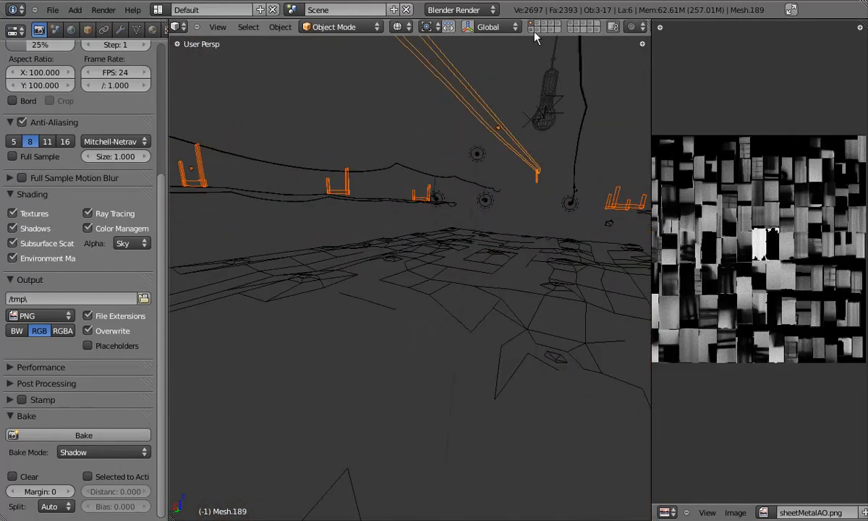
- Show the barn walls' layer in wireframe and add the wooden door frames to the selection
key(alt+z)
key(z)
scroll(529, 223, up, 7)
right_click(529, 227)
key(g)
key(Escape)
scroll(390, 304, down, 8)
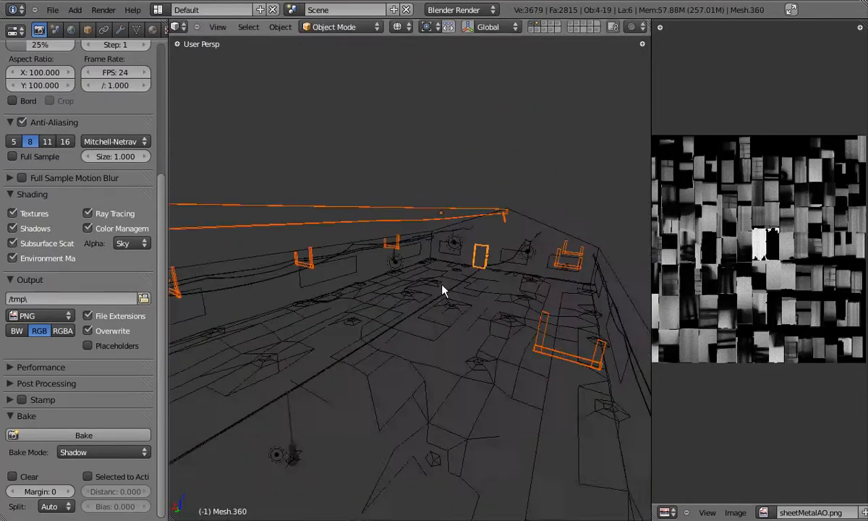
key(g)
key(Escape)
scroll(463, 290, up, 6)
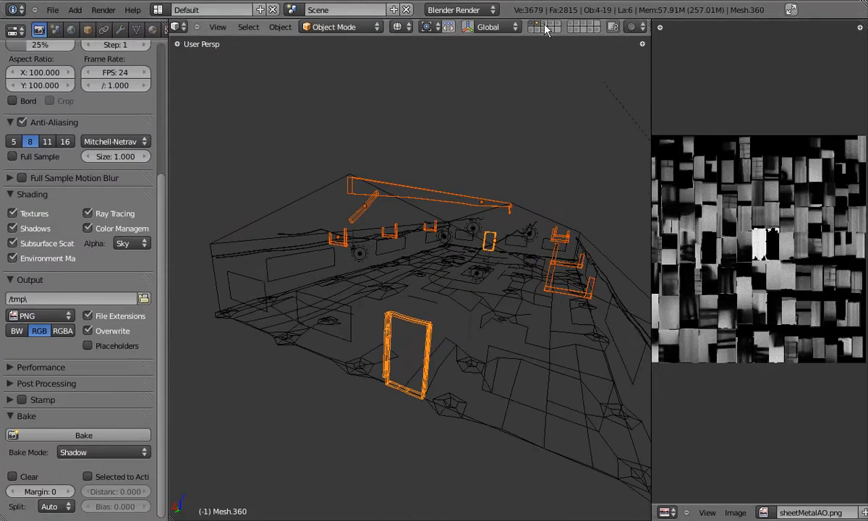
- Show the layer containing the posts and window frames, and add both to the wooden object selection
click(554, 27)
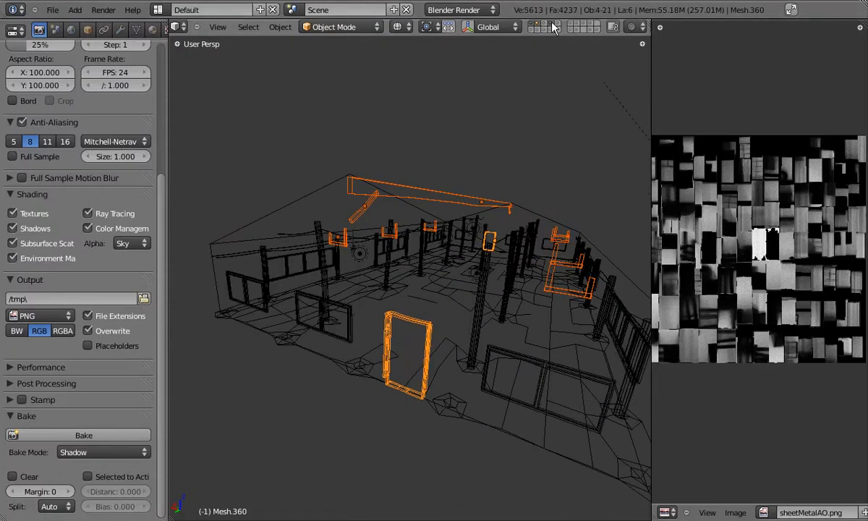
shift+right_click(482, 328)
key(ctrl+z)
shift+right_click(476, 338)
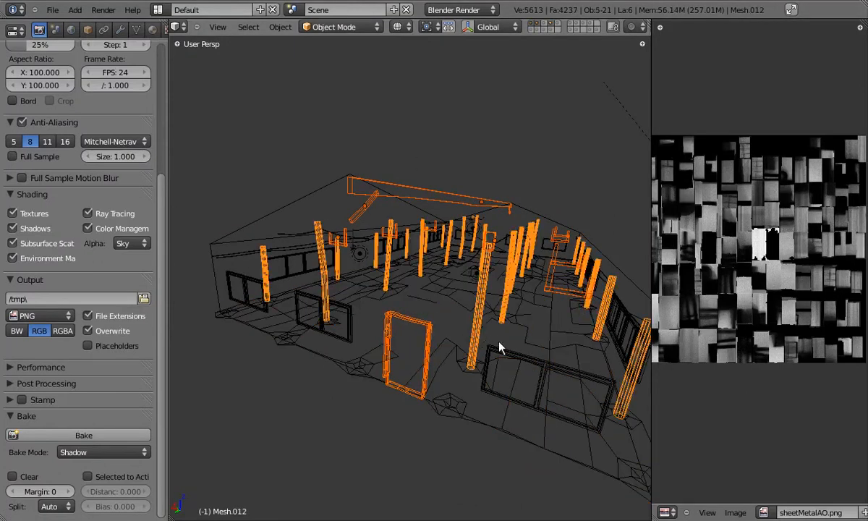
middle_drag(476, 338, 575, 211)
scroll(608, 322, up, 5)
key(alt+z)
mouse_move(608, 322)
middle_down()
mouse_move(496, 239)
mouse_move(475, 282)
mouse_move(442, 311)
mouse_move(477, 359)
middle_up()
scroll(498, 231, up, 3)
shift+right_click(500, 242)
scroll(442, 310, down, 5)
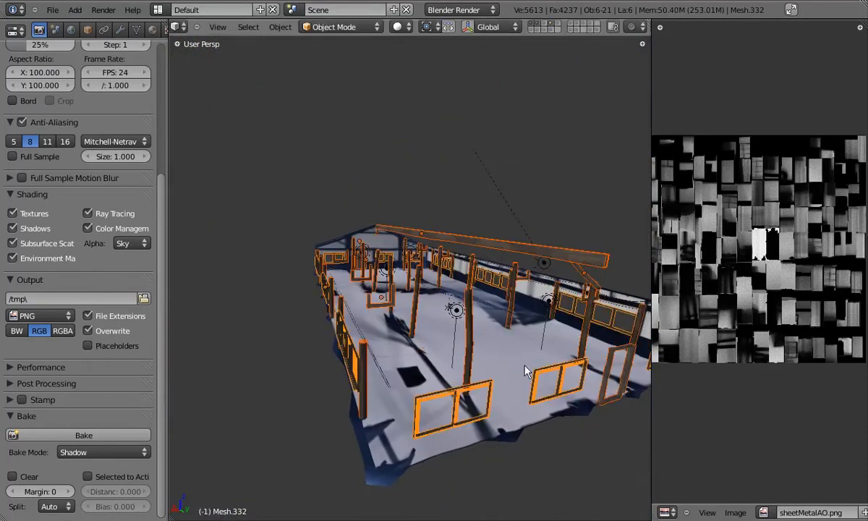
- Show the roof structure's layer too and add its rafters and beams to the selection
shift+click(557, 26)
shift+right_click(484, 305)
key(g)
right_click(486, 300)
middle_drag(486, 299, 460, 139)
scroll(330, 268, up, 5)
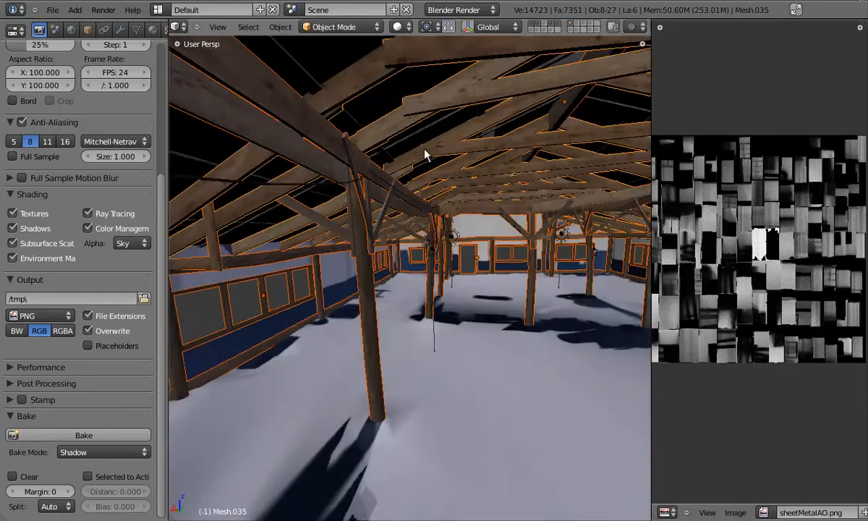
middle_drag(424, 151, 387, 161)
shift+right_click(387, 163)
key(g)
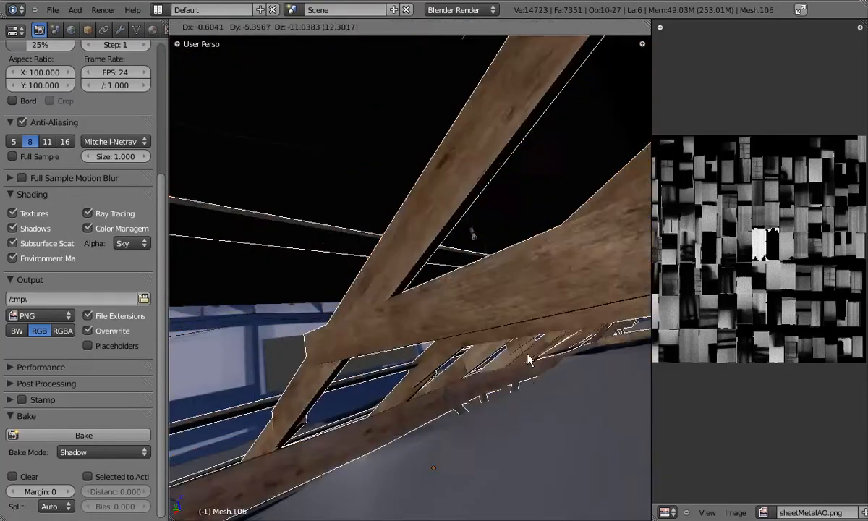
right_click(557, 382)
- Show the fence's layer as well and add the nearest fence planks to the selection
middle_drag(556, 382, 484, 311)
shift+click(579, 24)
shift+right_click(431, 329)
middle_drag(431, 329, 483, 342)
shift+right_click(431, 372)
scroll(380, 307, up, 2)
middle_drag(381, 308, 342, 317)
shift+right_click(342, 317)
shift+right_click(339, 333)
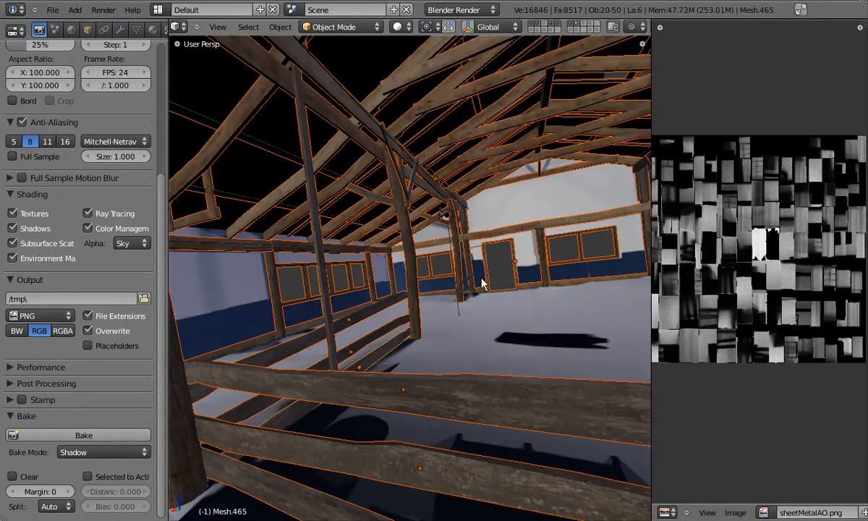
- Add the remaining fence planks farther inside the barn to the selection
scroll(472, 288, up, 4)
shift+right_click(459, 281)
shift+right_click(483, 255)
middle_drag(485, 254, 498, 268)
shift+right_click(483, 307)
middle_drag(484, 307, 308, 301)
shift+right_click(441, 269)
shift+right_click(517, 311)
shift+right_click(516, 296)
shift+right_click(398, 299)
shift+right_click(403, 320)
shift+right_click(404, 344)
middle_drag(404, 344, 521, 293)
scroll(459, 305, down, 5)
- Check for missed wooden pieces by temporarily moving the selection away from the barn and cancelling each move
key(g)
right_click(226, 91)
middle_drag(226, 91, 535, 127)
scroll(395, 251, up, 5)
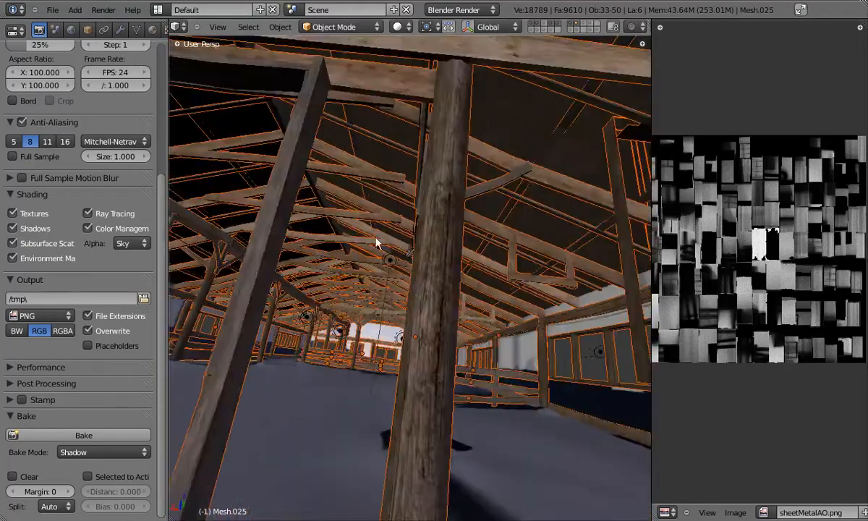
key(g)
right_click(462, 428)
middle_drag(436, 259, 434, 341)
key(g)
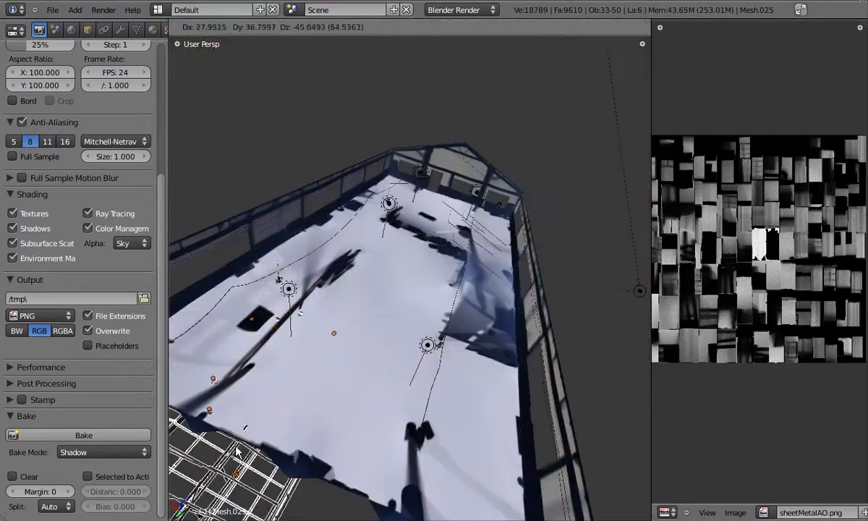
right_click(197, 474)
middle_drag(205, 467, 448, 145)
key(g)
right_click(217, 78)
middle_drag(576, 443, 488, 236)
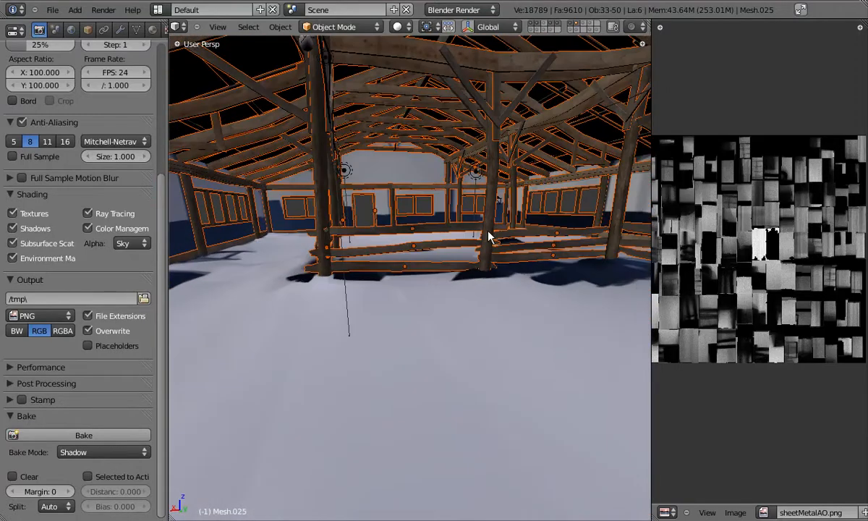
- Save the scene as warehouse36.blend and join the selected wooden objects into a single mesh in Edit Mode
key(ctrl+shift+s)
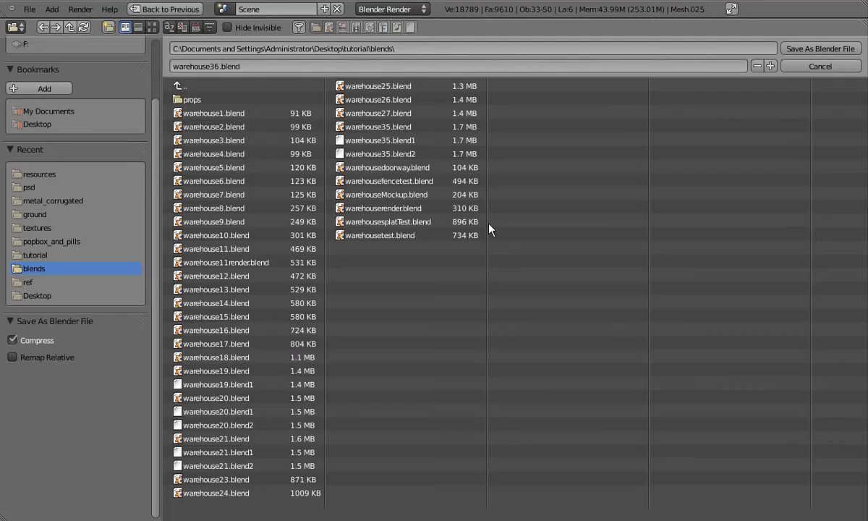
key(Return)
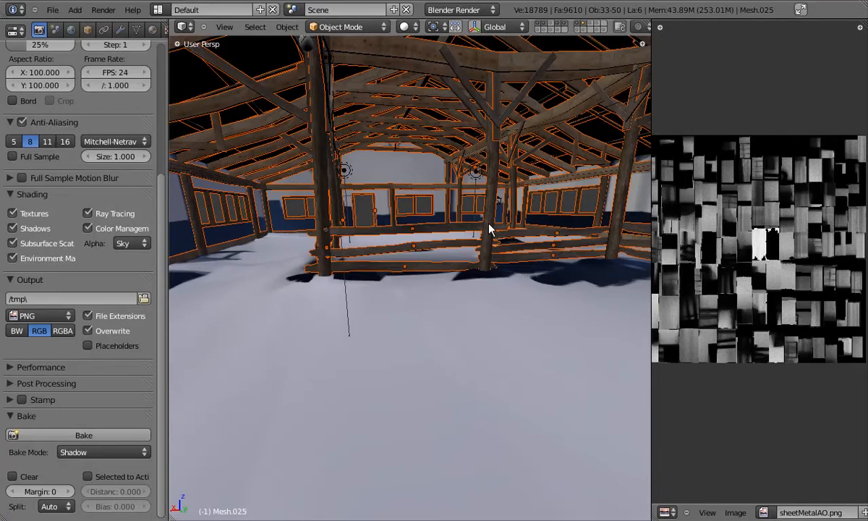
key(ctrl+j)
key(Tab)
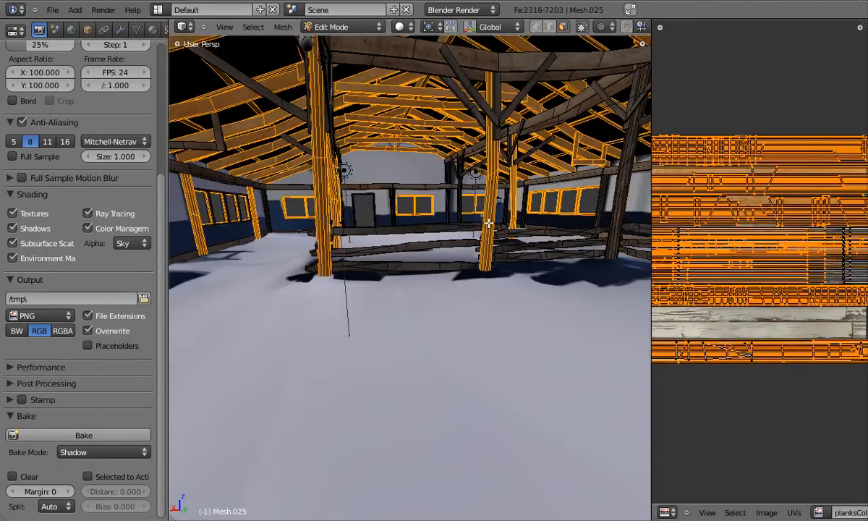
- Add a second UV texture layer named light to the joined wooden mesh and unwrap all its faces
key(a)
key(a)
click(136, 29)
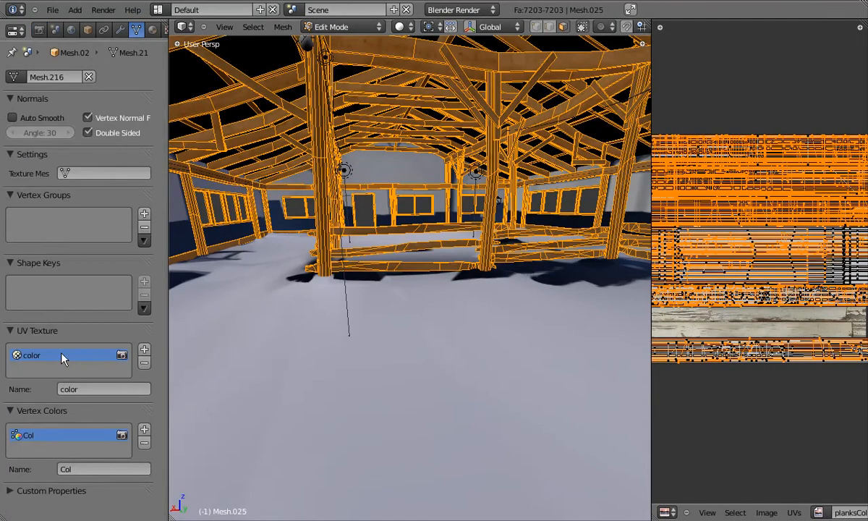
key(Tab)
middle_drag(479, 248, 397, 238)
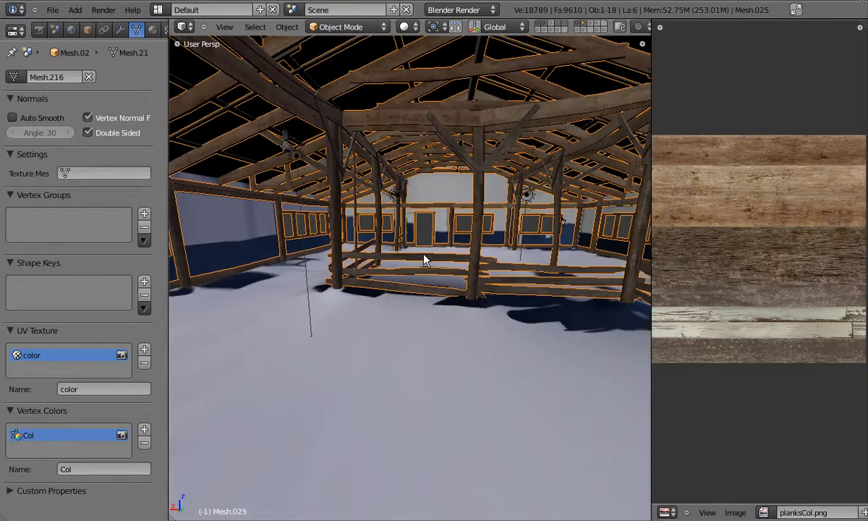
key(Tab)
click(145, 351)
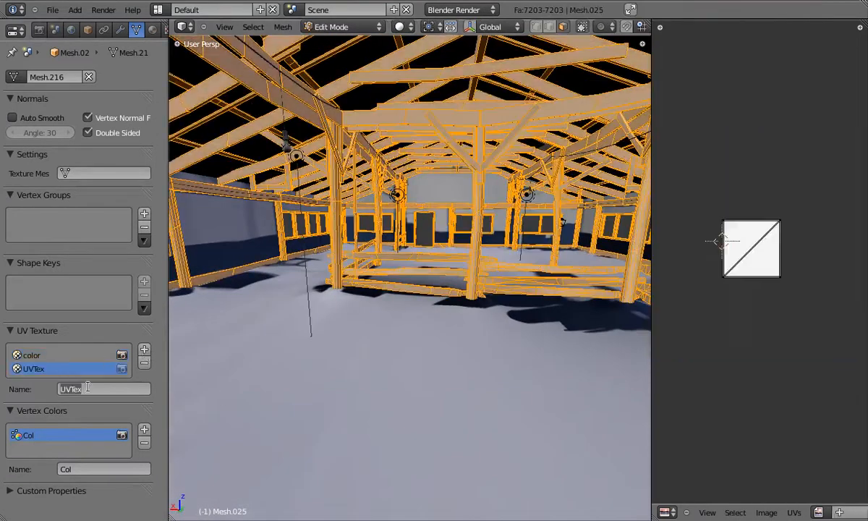
key(u)
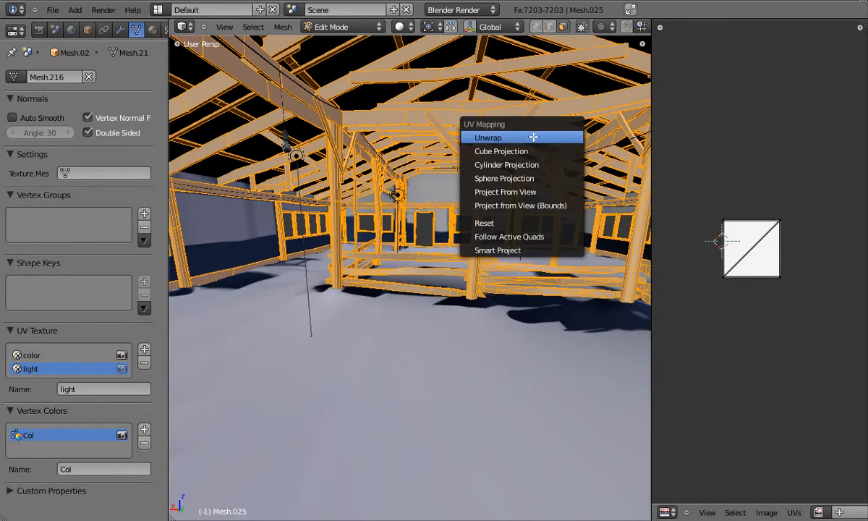
scroll(723, 246, up, 2)
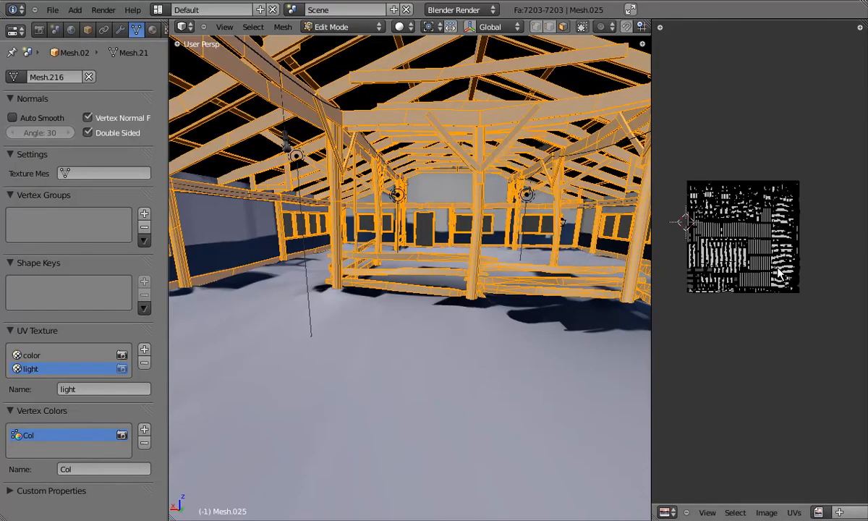
- Examine the unwrapped islands of the light UV layout in a maximized view
key(ctrl+Up)
scroll(432, 223, up, 6)
middle_drag(432, 222, 459, 405)
scroll(357, 184, up, 4)
middle_drag(278, 80, 544, 174)
scroll(570, 235, down, 6)
scroll(536, 489, up, 4)
middle_drag(536, 489, 570, 251)
scroll(397, 272, up, 6)
scroll(396, 269, down, 12)
- Try Smart Project on the whole wooden mesh and inspect the resulting UV layout up close
key(ctrl+Up)
key(w)
key(Escape)
key(u)
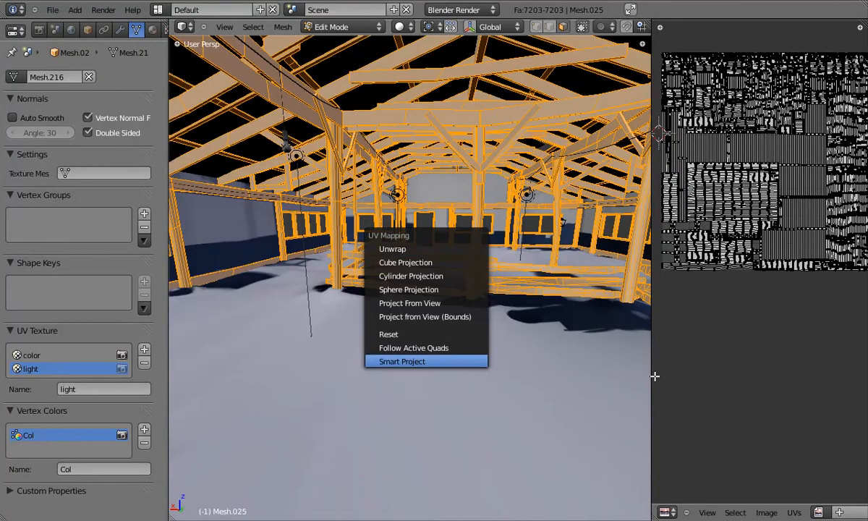
key(Return)
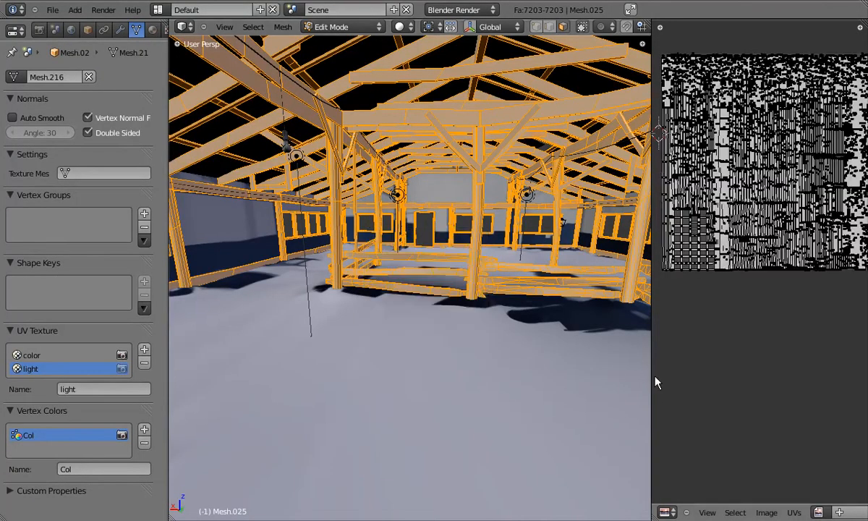
key(ctrl+Up)
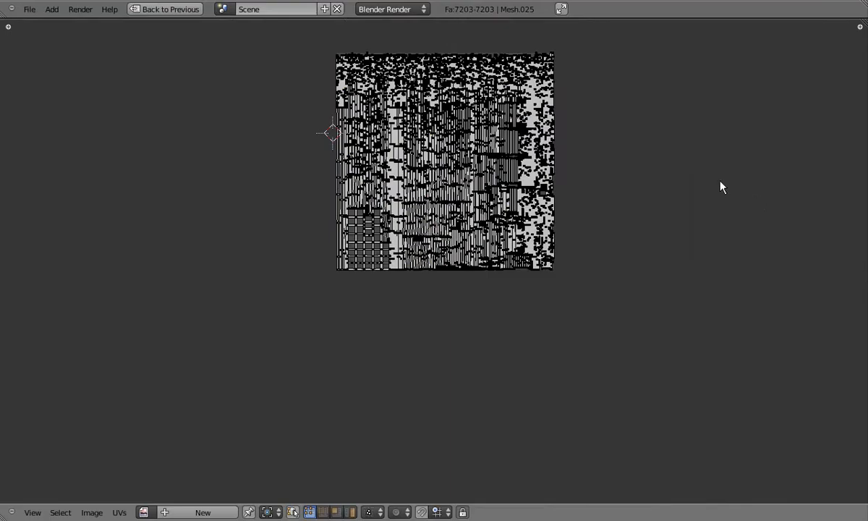
scroll(756, 203, up, 6)
scroll(533, 289, up, 2)
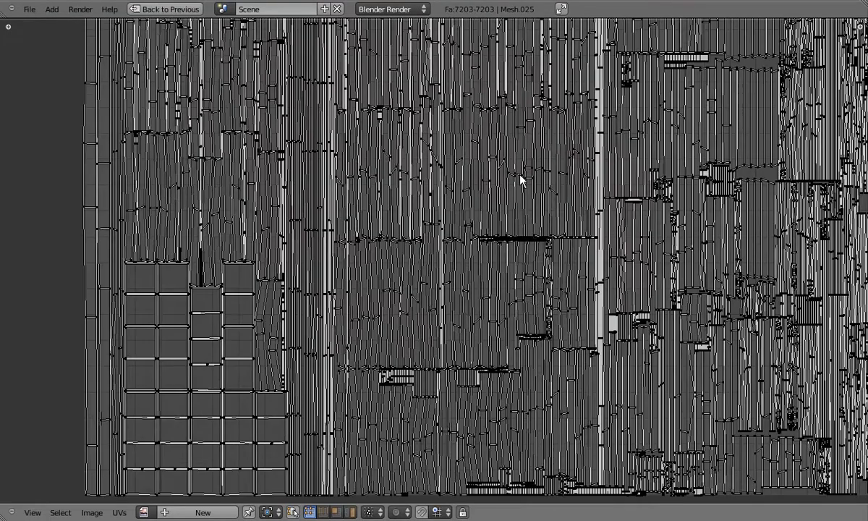
scroll(526, 206, down, 2)
scroll(572, 181, up, 3)
scroll(559, 238, up, 2)
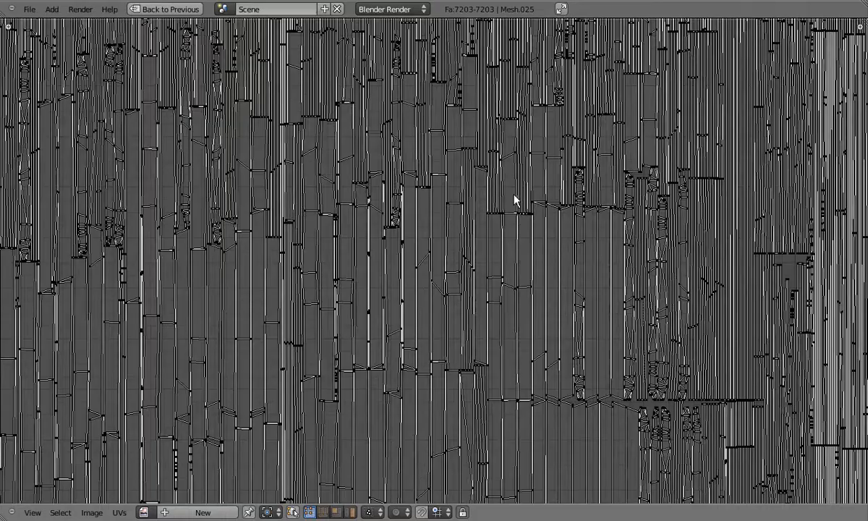
- Unwrap the whole wooden mesh again with the standard Unwrap method on the light UV layer
key(ctrl+Up)
key(u)
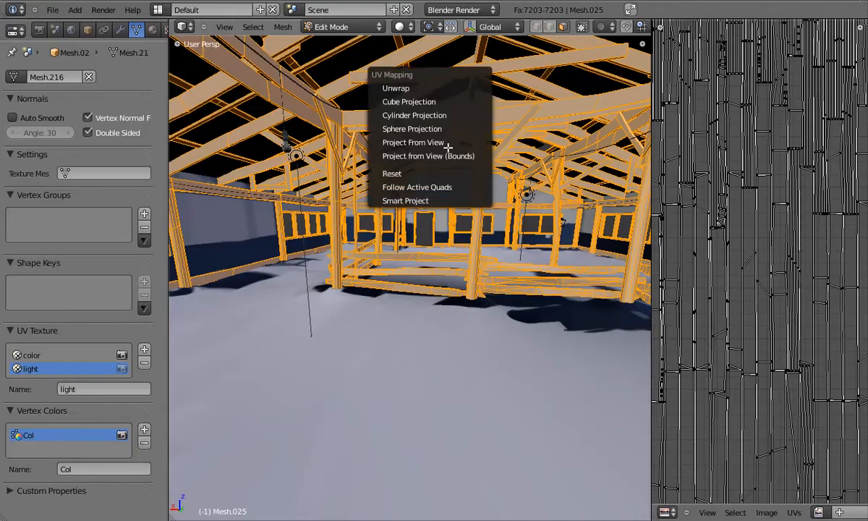
click(426, 89)
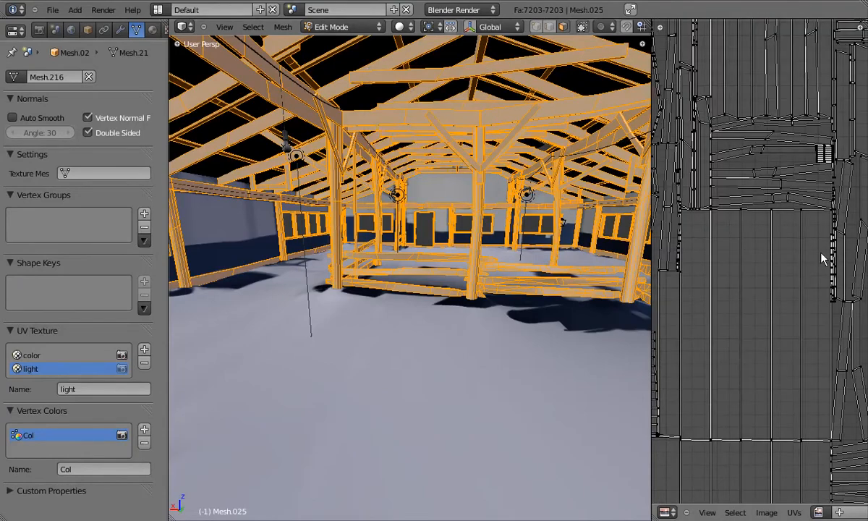
- Examine the new UV layout in a maximized view, selecting individual edges and islands to check their size
key(ctrl+Up)
key(l)
key(g)
right_click(661, 230)
scroll(605, 202, down, 1)
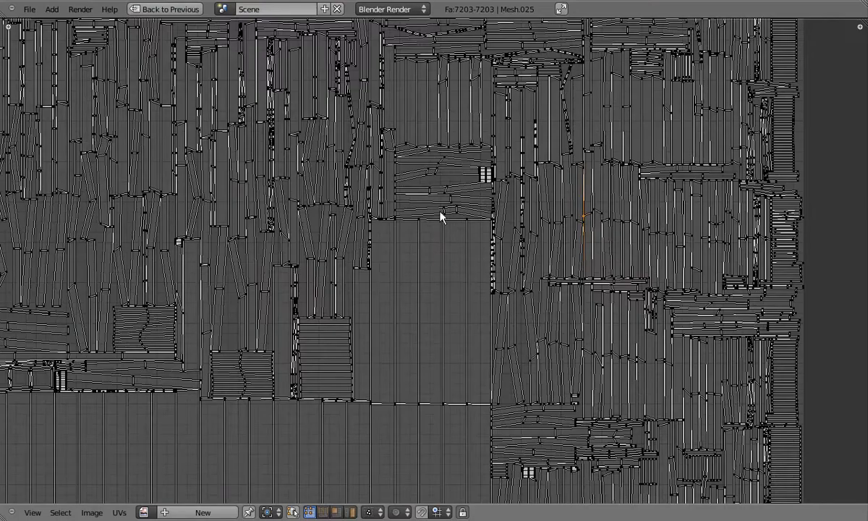
right_click(432, 227)
key(g)
right_click(445, 242)
scroll(462, 246, down, 3)
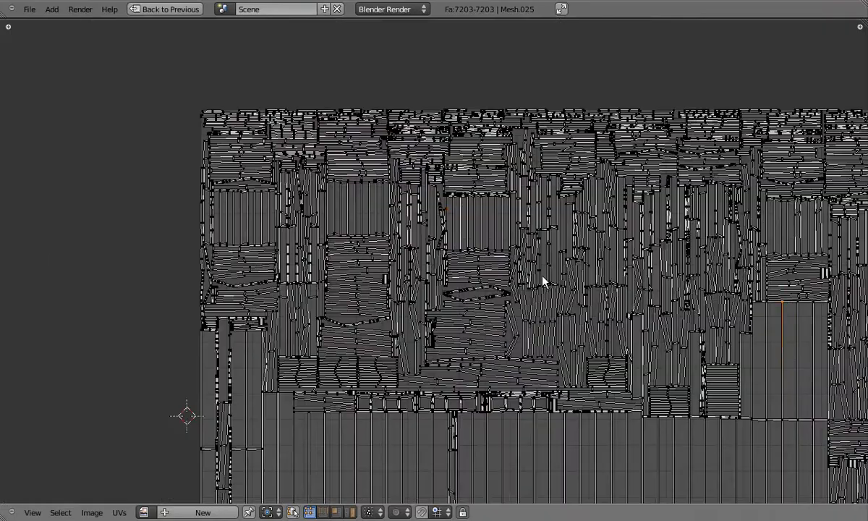
scroll(434, 199, up, 4)
key(ctrl+Up)
scroll(759, 275, down, 3)
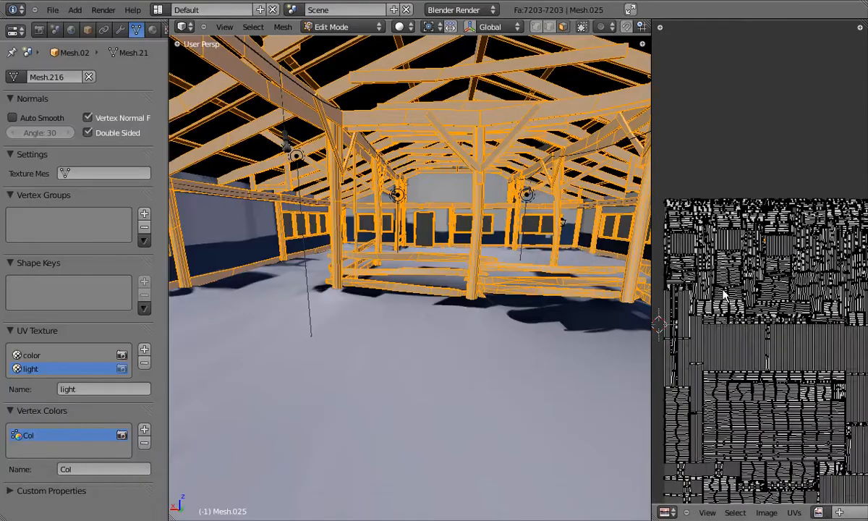
- Review the planks_beams material and its texture slots from a closer viewpoint inside the barn
click(767, 512)
key(shift+f)
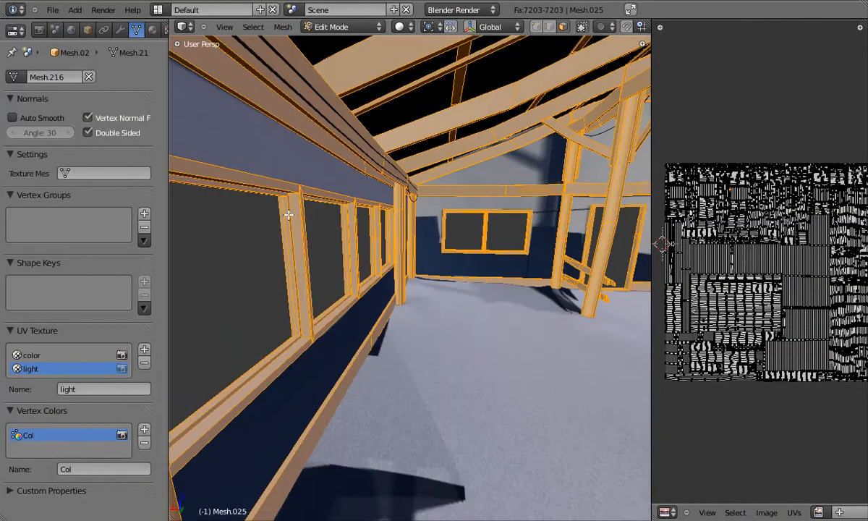
click(152, 29)
drag(168, 165, 278, 168)
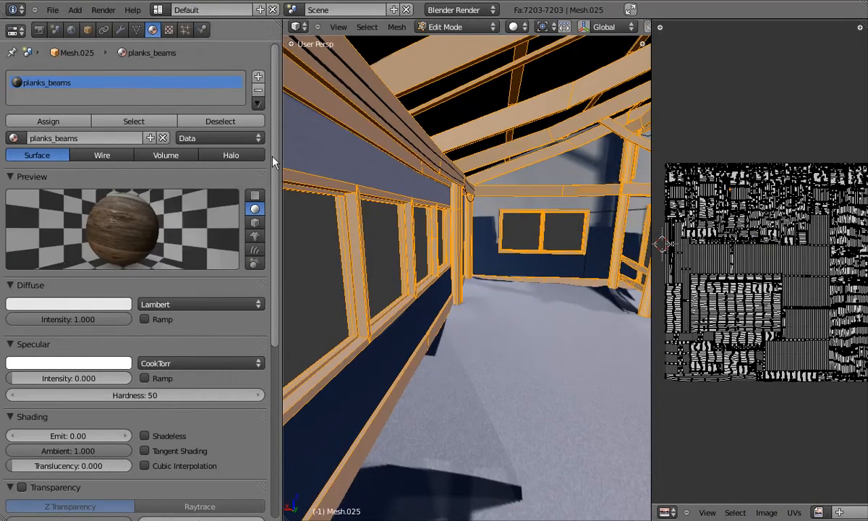
click(258, 103)
click(137, 30)
click(153, 30)
click(169, 29)
scroll(135, 48, up, 10)
click(58, 83)
drag(281, 220, 116, 214)
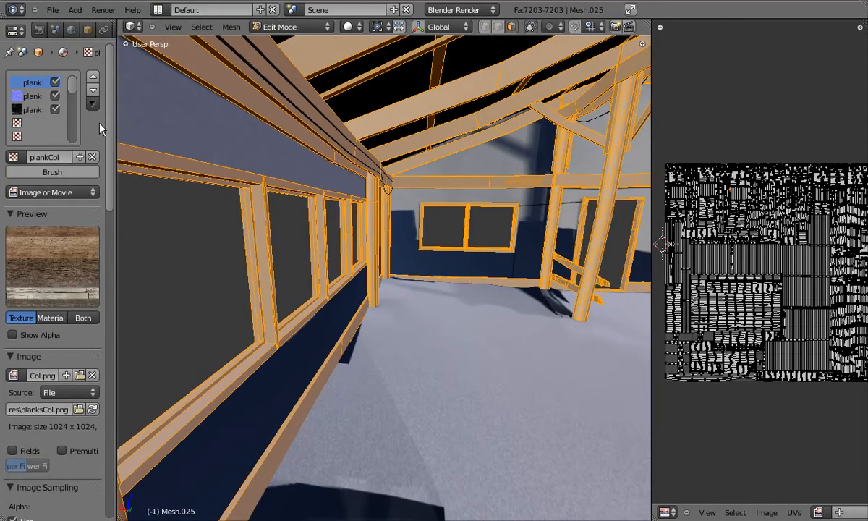
- Set the bake mode to Ambient Occlusion, with Clear enabled and a margin of 5
drag(188, 132, 222, 125)
click(39, 29)
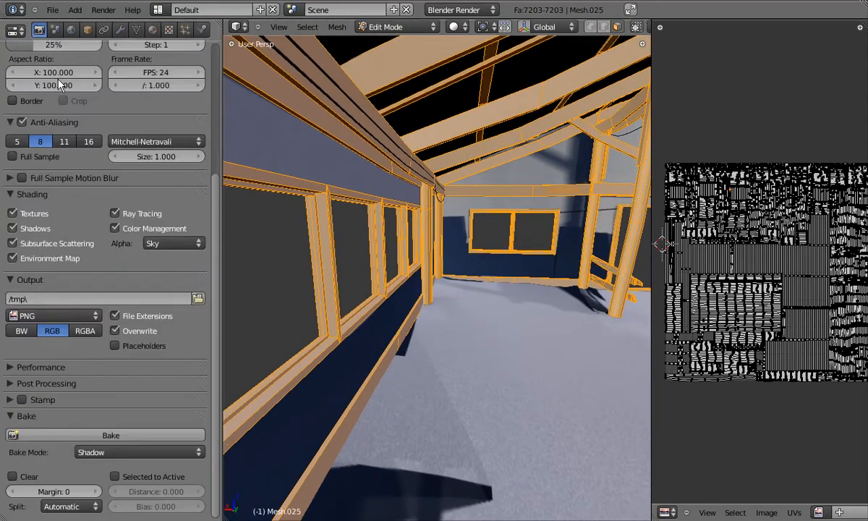
click(109, 453)
click(111, 423)
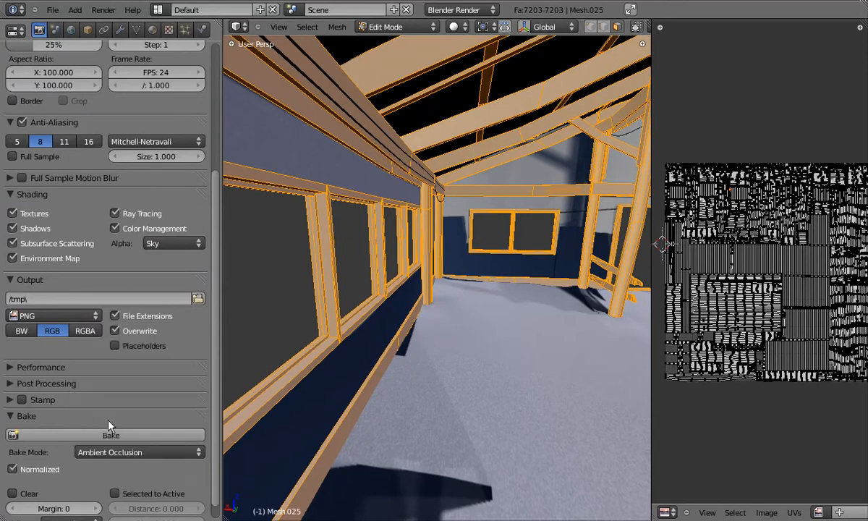
click(12, 494)
middle_drag(15, 437, 17, 416)
click(86, 490)
click(86, 490)
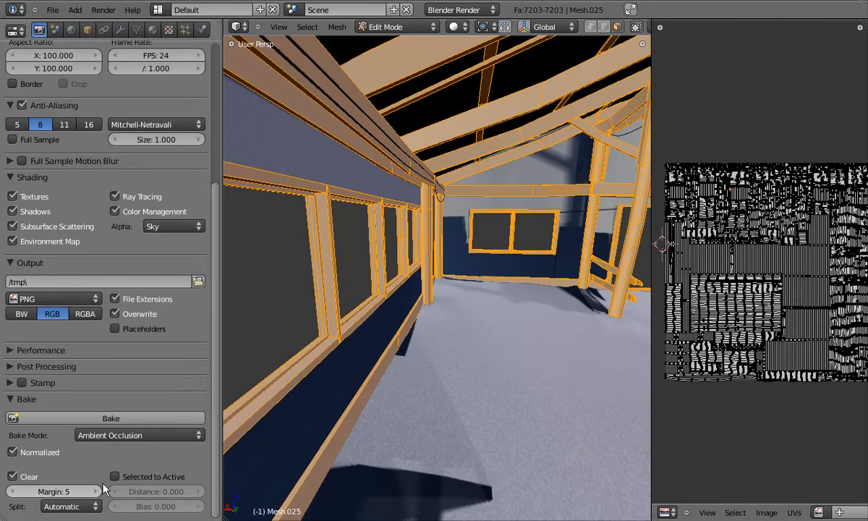
click(766, 512)
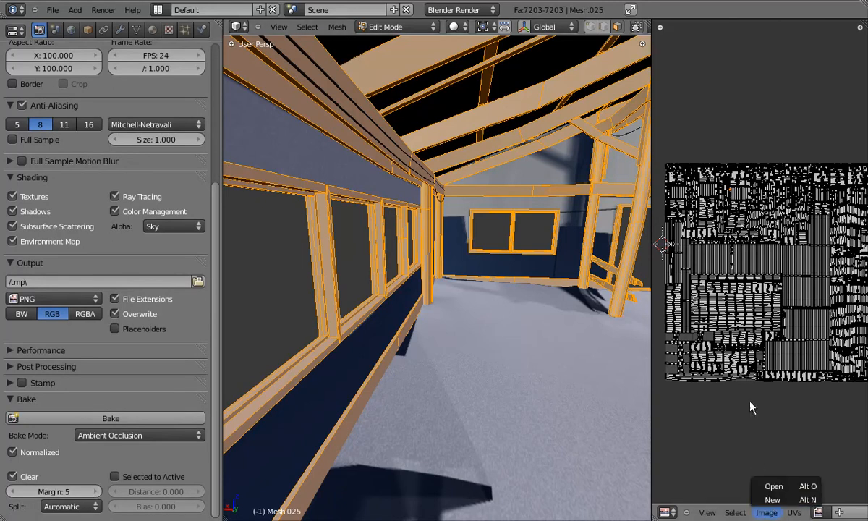
scroll(762, 306, up, 4)
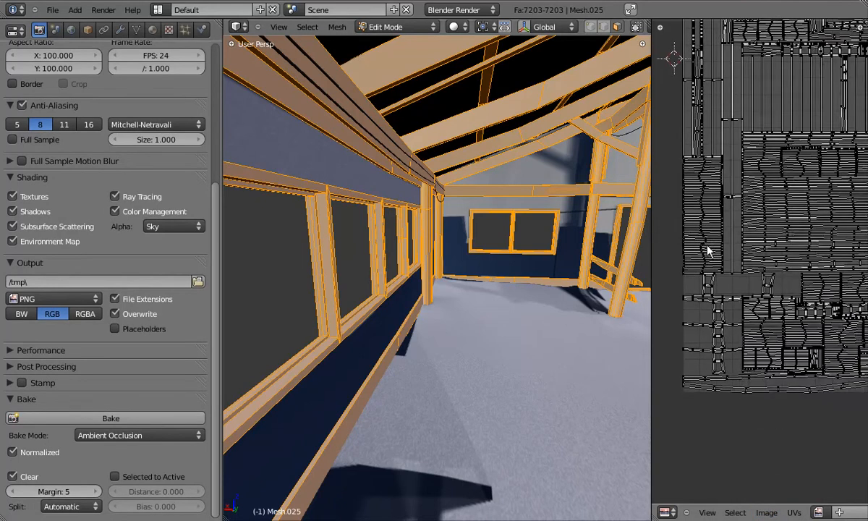
- Create a new 2048 by 2048 blank image for the light UV layout
scroll(727, 304, up, 3)
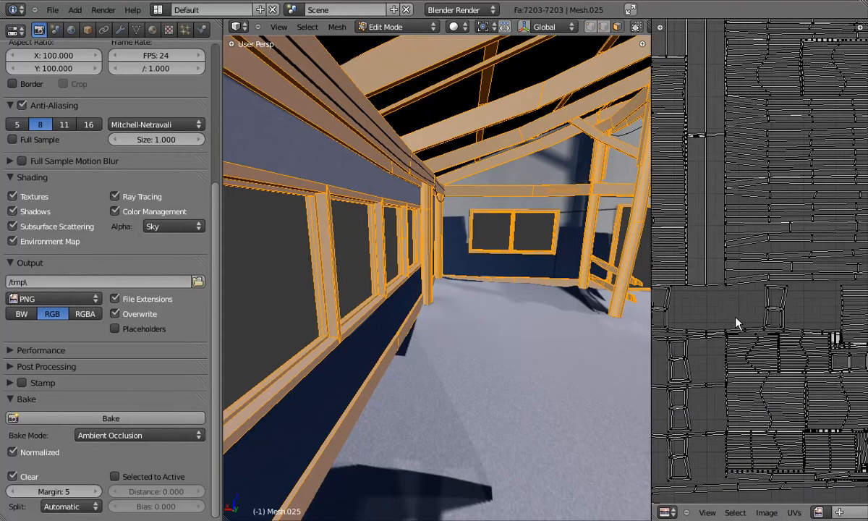
scroll(736, 324, down, 6)
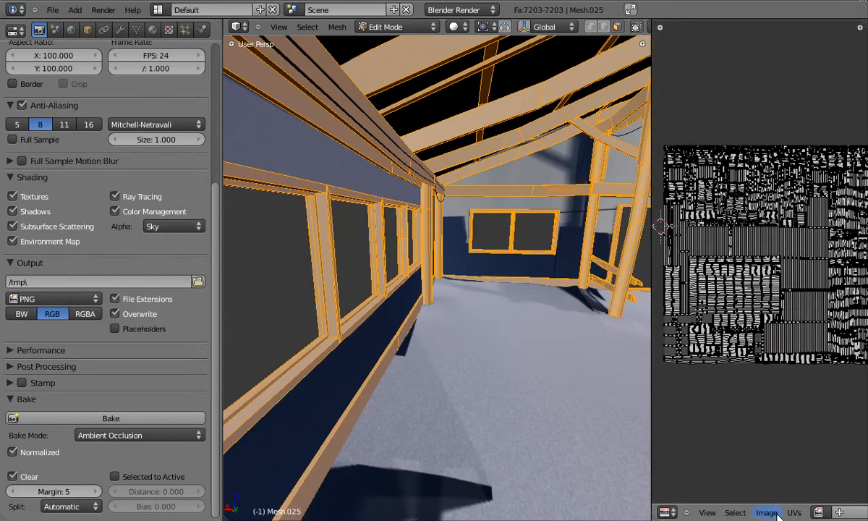
click(770, 512)
click(774, 502)
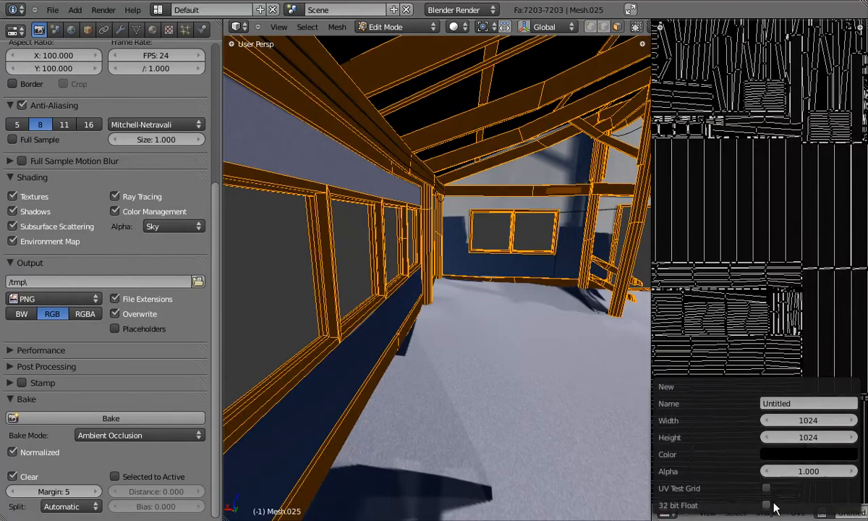
click(805, 434)
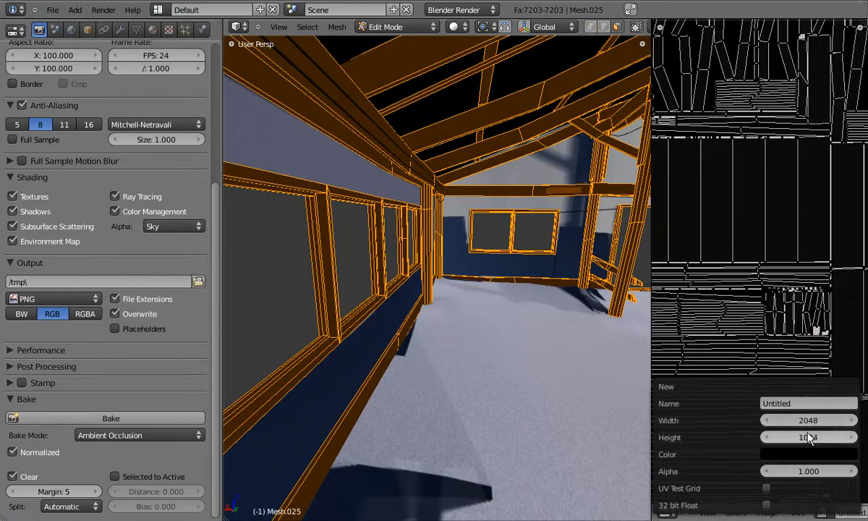
key(Return)
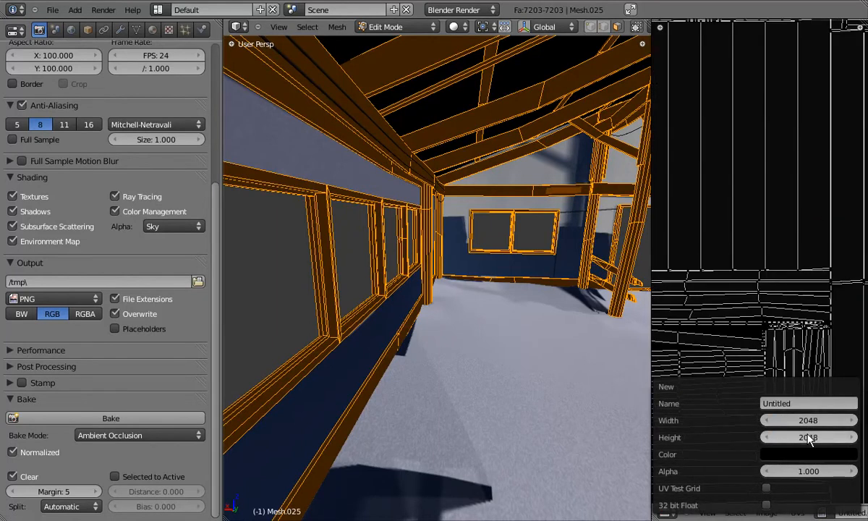
scroll(750, 306, down, 4)
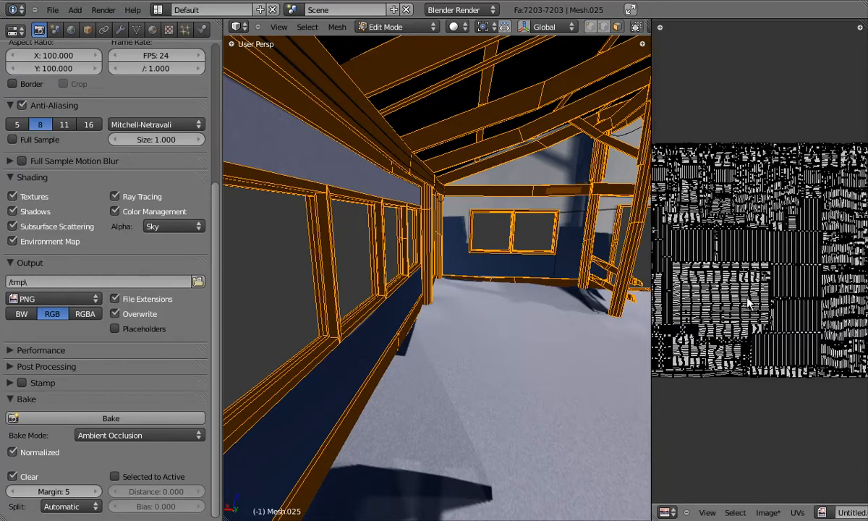
- Triangulate a face on the horizontal beam beside the window and return to Object Mode
middle_drag(541, 317, 344, 188)
scroll(354, 162, up, 3)
right_click(415, 206)
key(ctrl+t)
key(Tab)
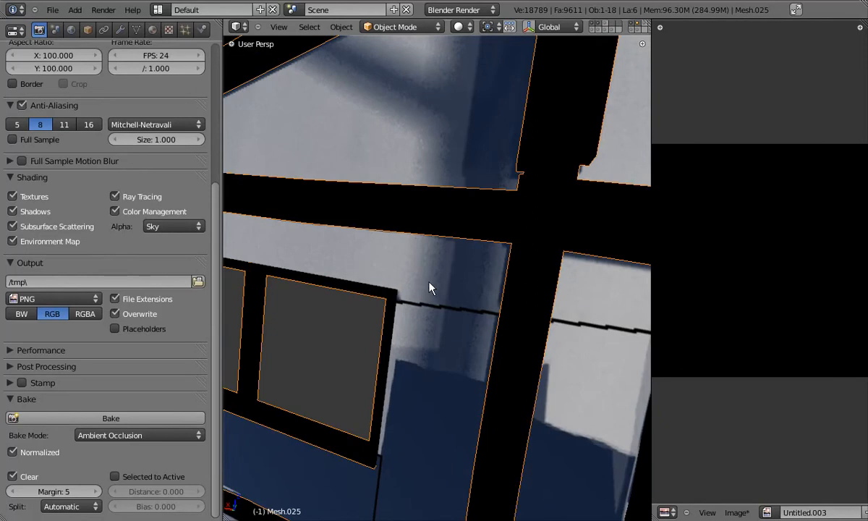
- Switch the viewport to textured shading and check the whole wooden mesh's UVs over the new image
key(alt+z)
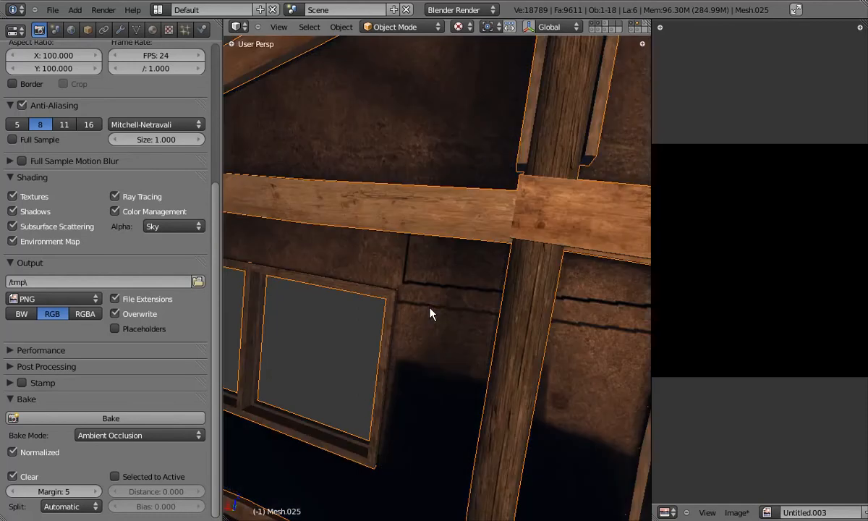
mouse_move(448, 326)
middle_down()
mouse_move(409, 330)
mouse_move(552, 355)
mouse_move(442, 295)
mouse_move(460, 316)
mouse_move(510, 313)
mouse_move(393, 291)
mouse_move(382, 310)
mouse_move(349, 310)
middle_up()
key(Tab)
key(a)
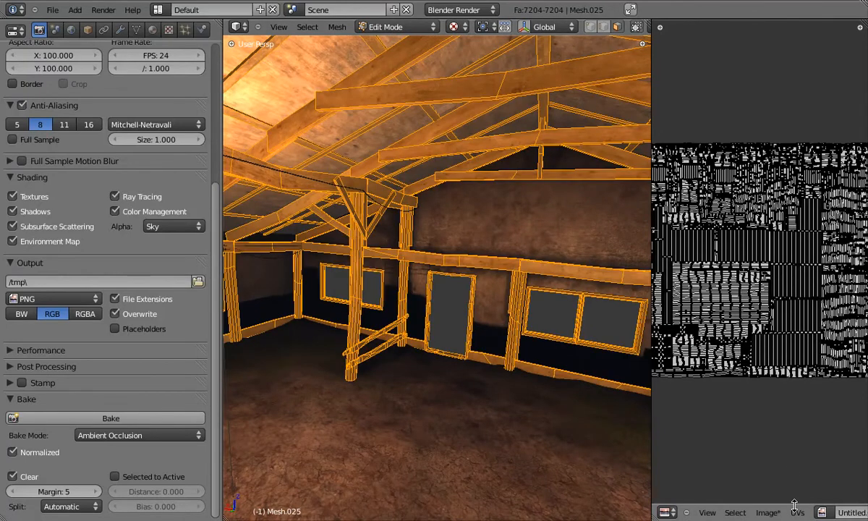
scroll(792, 352, down, 2)
scroll(793, 374, up, 2)
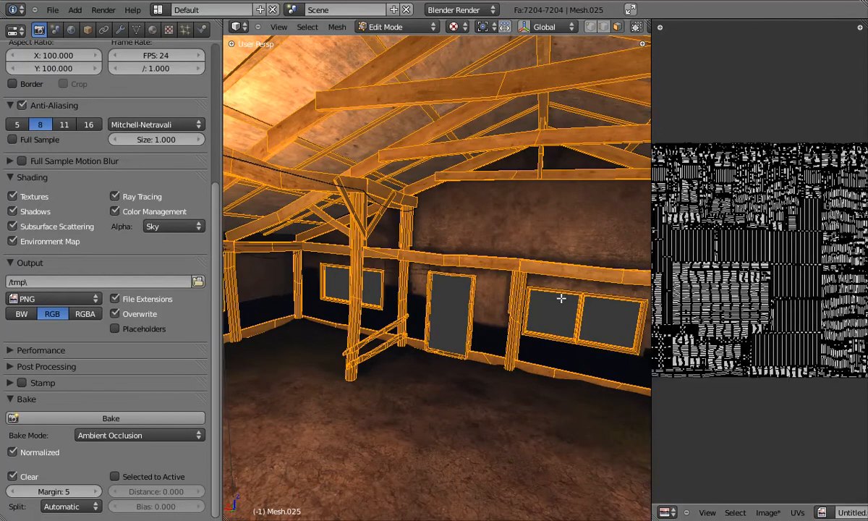
key(Tab)
- Adjust the editor widths and show the layers holding the door, window panes, metal sheets and leaning board
drag(650, 304, 571, 304)
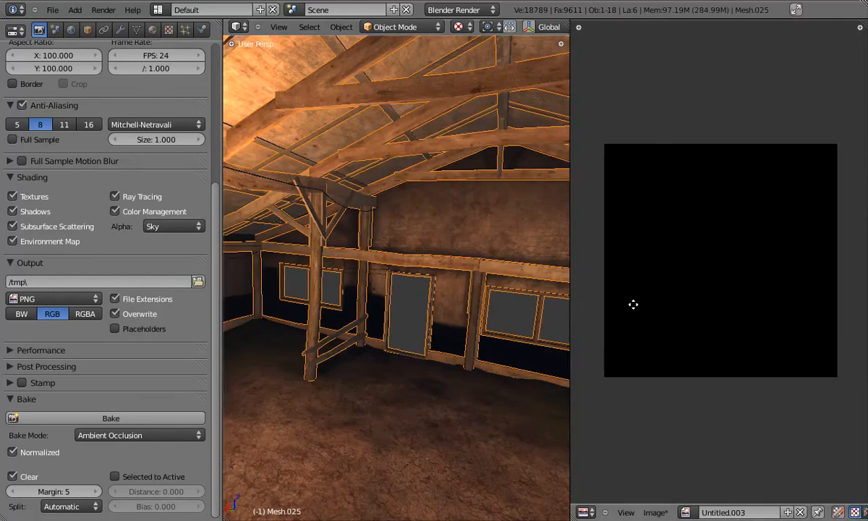
middle_drag(630, 311, 643, 313)
drag(600, 306, 643, 308)
middle_drag(607, 27, 529, 27)
shift+click(532, 27)
shift+click(572, 27)
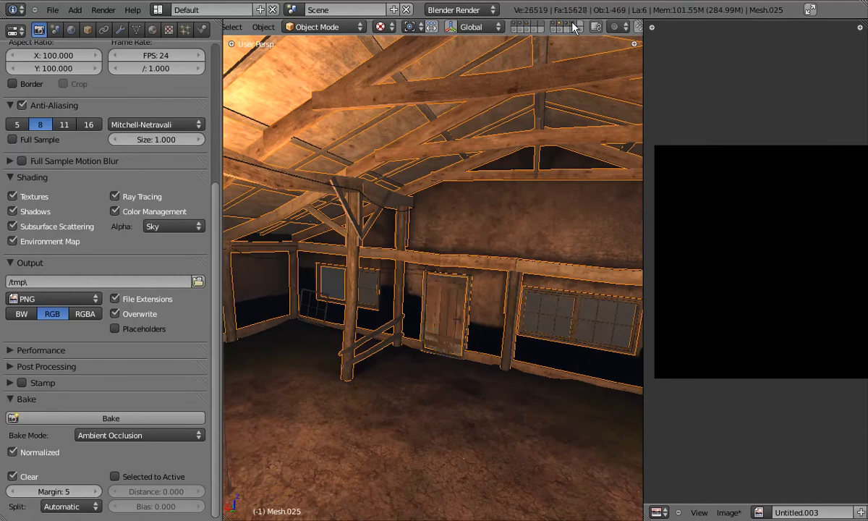
shift+click(528, 29)
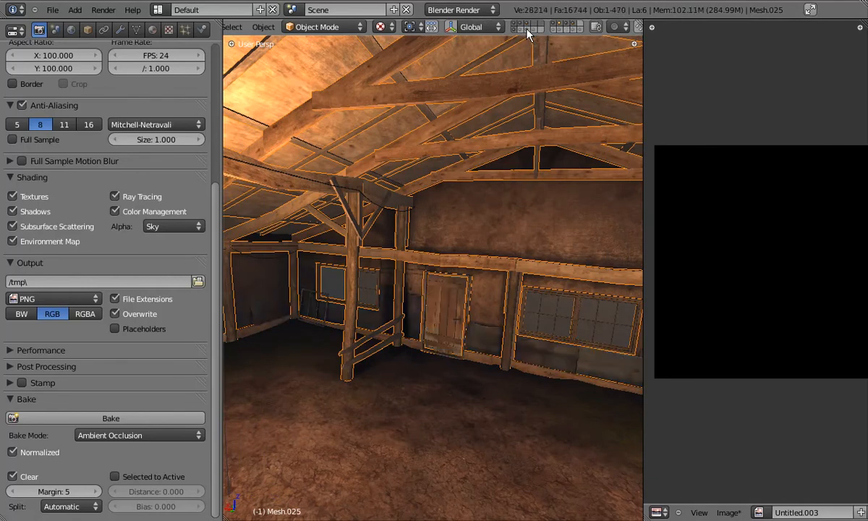
shift+click(531, 30)
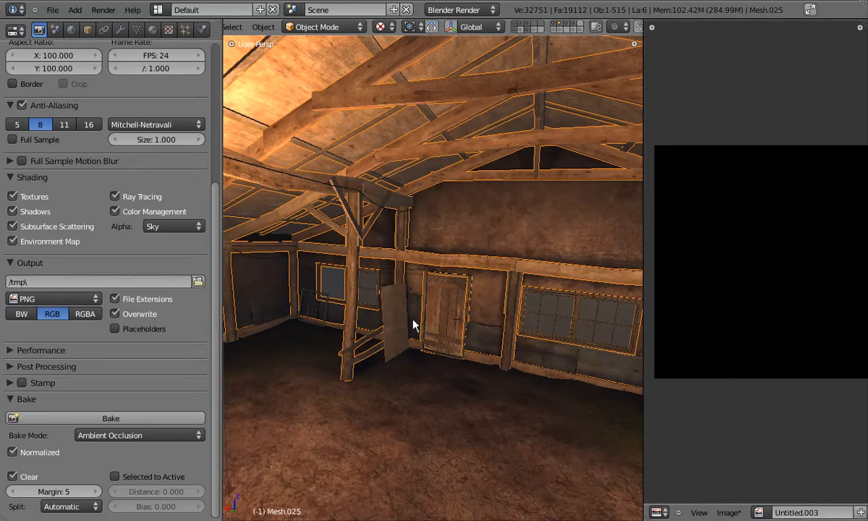
- Save the scene over warehouse36.blend and bake the ambient occlusion for the wooden mesh
scroll(413, 320, up, 6)
middle_drag(411, 318, 526, 301)
scroll(417, 307, down, 3)
mouse_move(455, 329)
middle_down()
mouse_move(491, 331)
mouse_move(465, 330)
middle_up()
scroll(463, 330, down, 3)
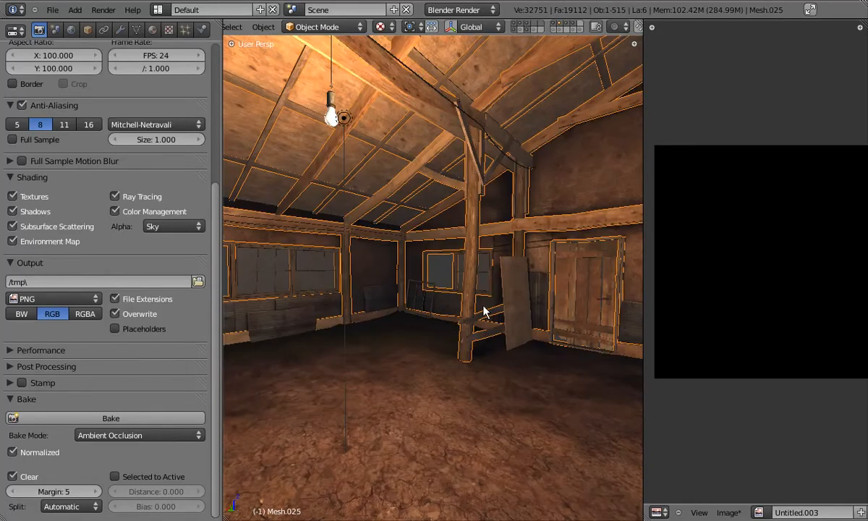
key(Tab)
key(Tab)
key(ctrl+s)
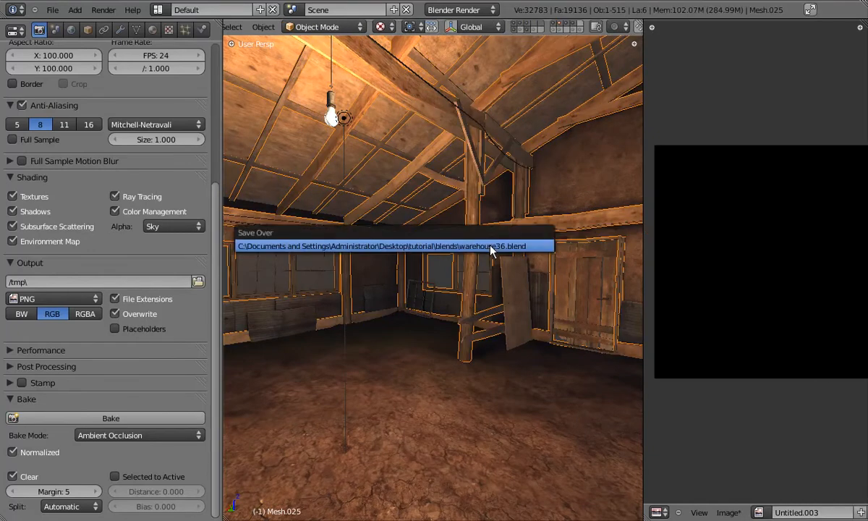
click(491, 250)
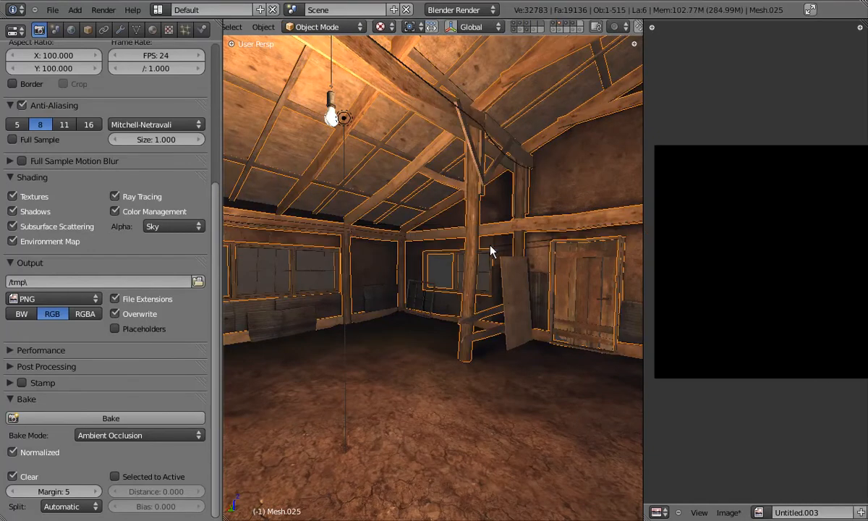
click(112, 418)
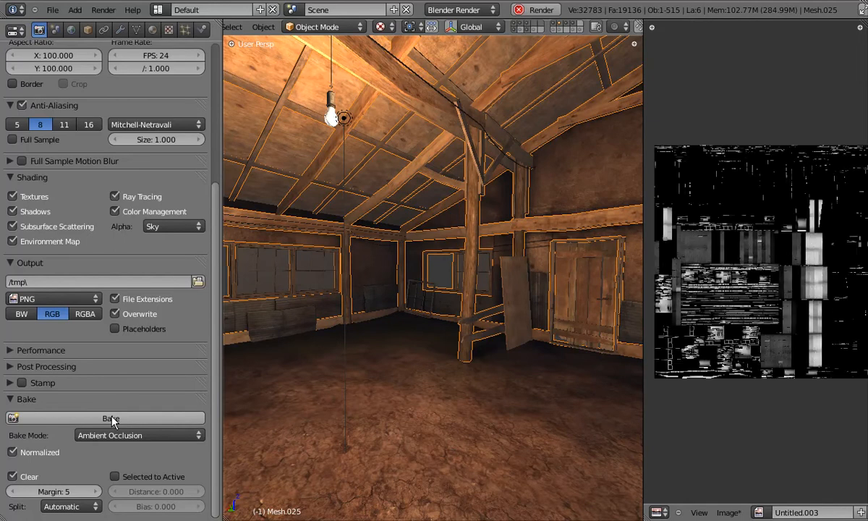
- Save the baked image as planksAO.png in the tutorial\textures folder
scroll(755, 213, up, 5)
click(729, 512)
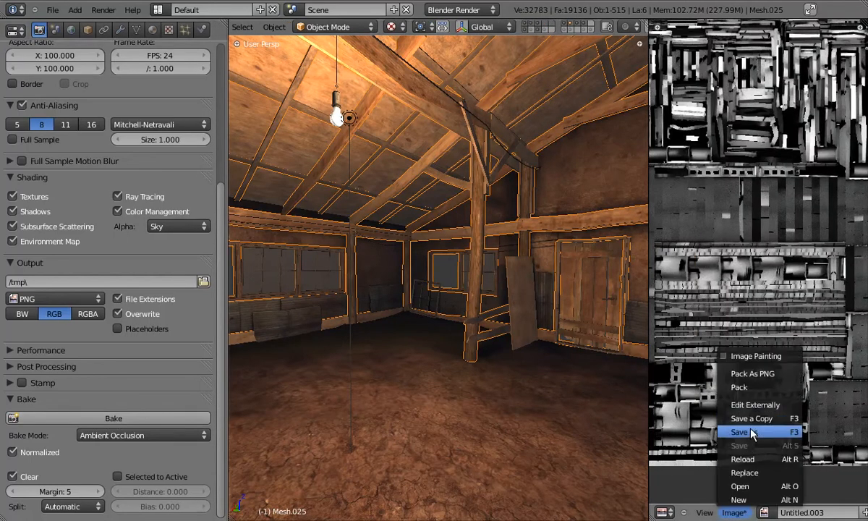
click(753, 419)
click(192, 148)
click(192, 148)
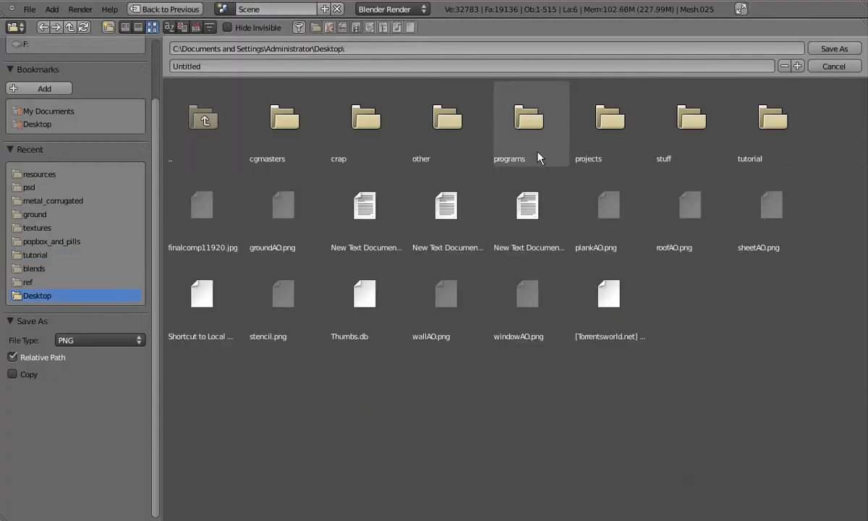
click(743, 150)
click(604, 141)
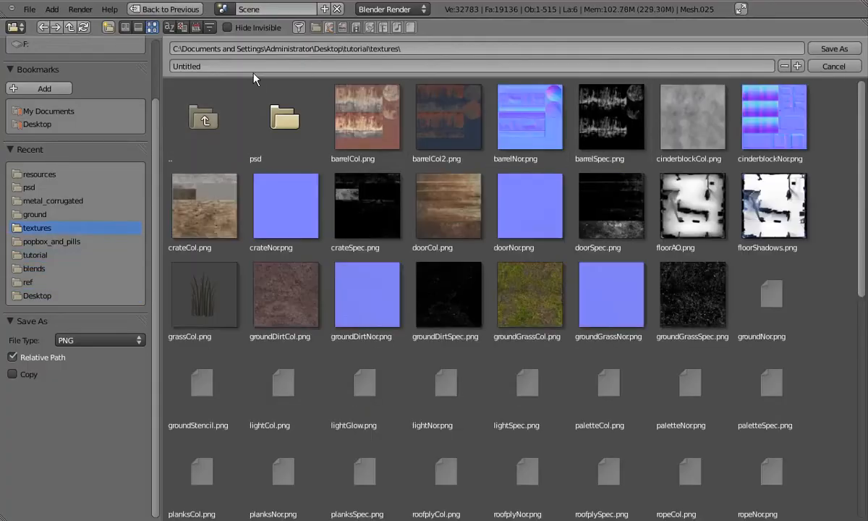
click(239, 65)
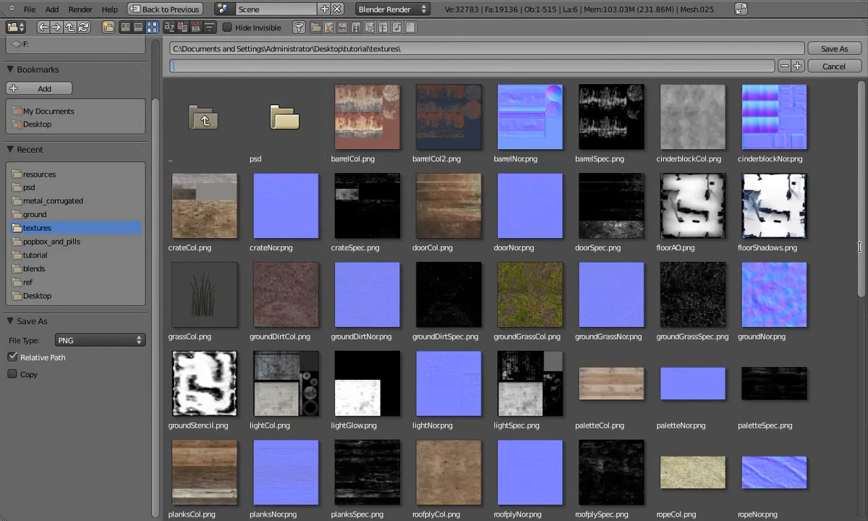
scroll(863, 291, down, 10)
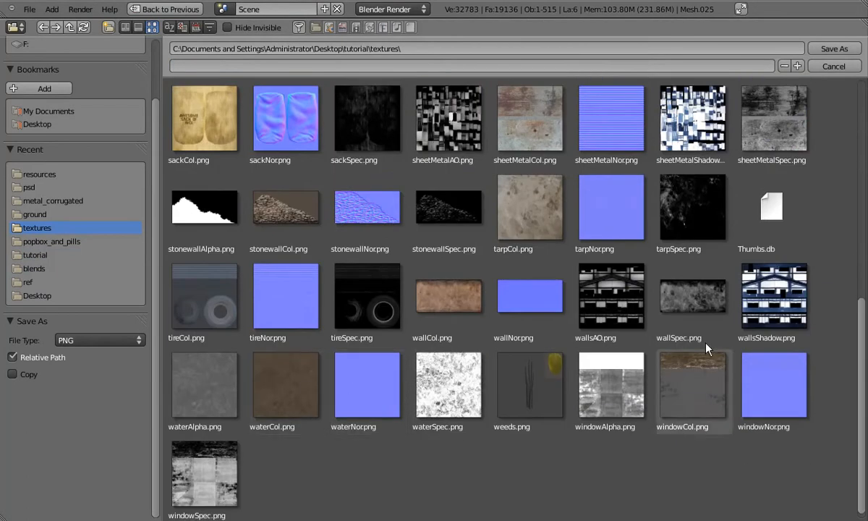
scroll(699, 387, up, 6)
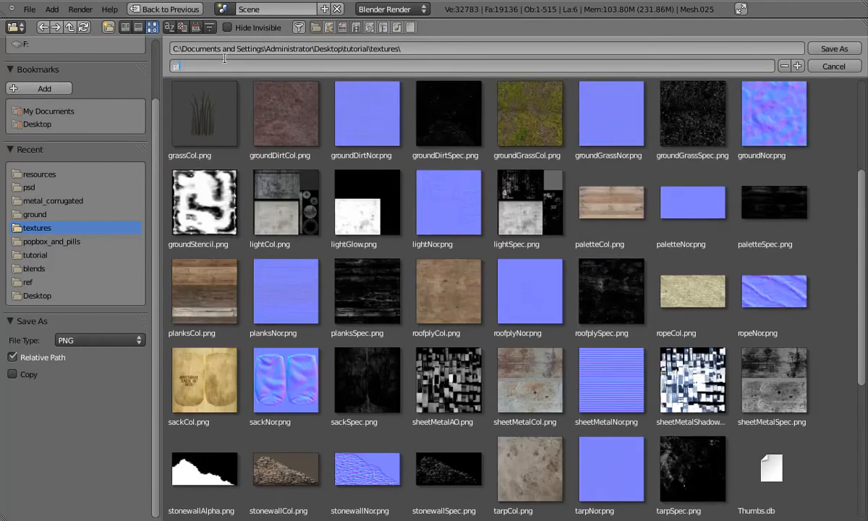
key(Return)
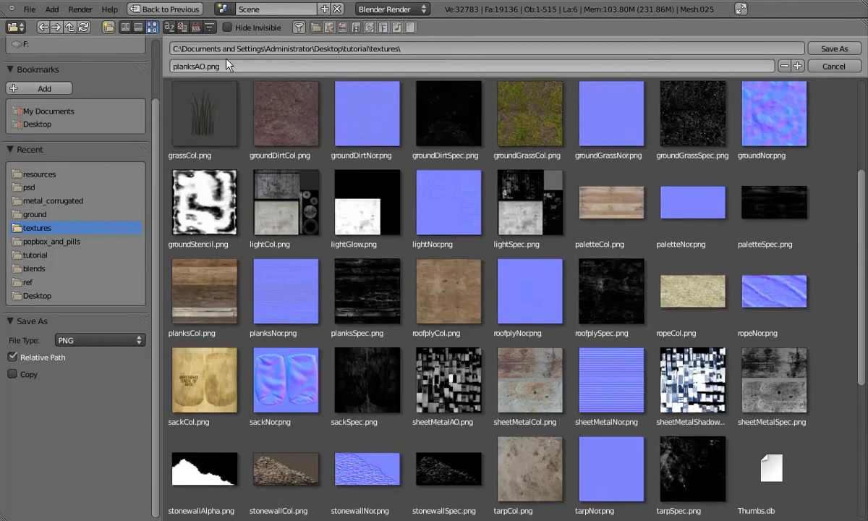
key(Return)
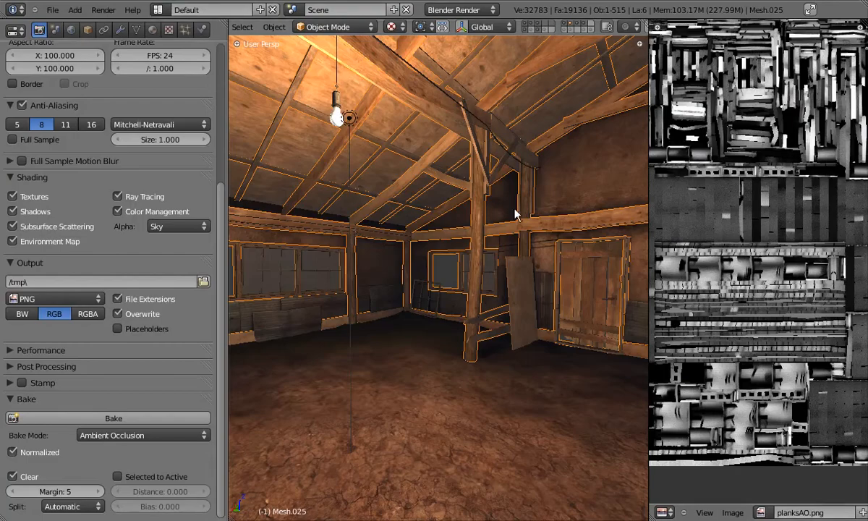
- Add a new texture named planksAO to the fourth slot of the planks_beams material
click(152, 29)
click(169, 29)
click(52, 125)
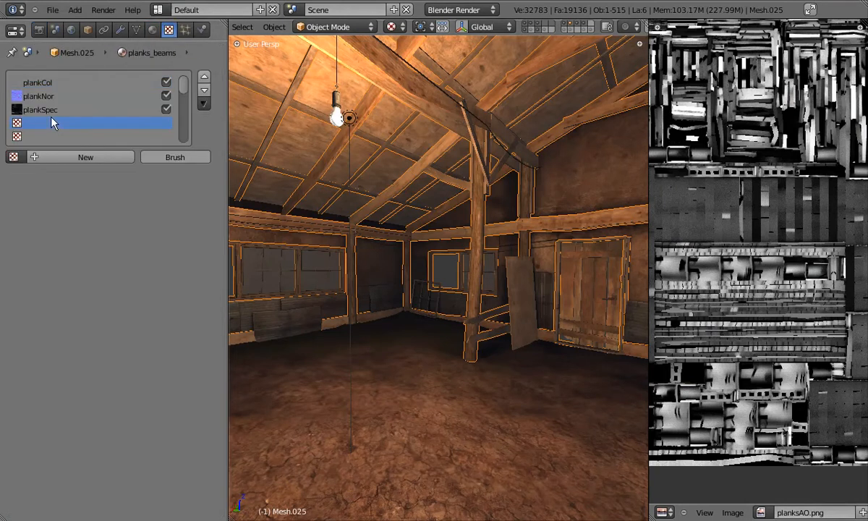
click(13, 157)
scroll(58, 300, down, 3)
scroll(64, 270, down, 10)
scroll(58, 238, down, 13)
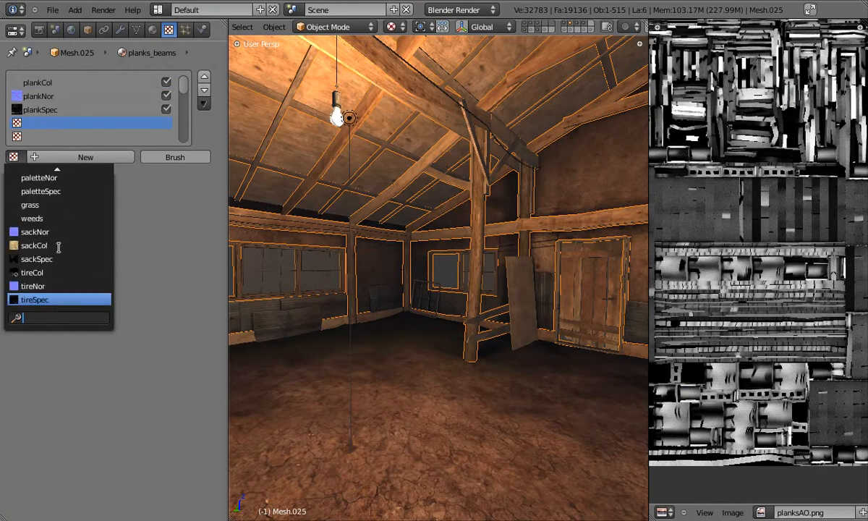
click(52, 155)
click(97, 175)
click(65, 157)
key(Return)
- Set the planksAO texture type to Image or Movie and assign planksAO.png to it
click(77, 174)
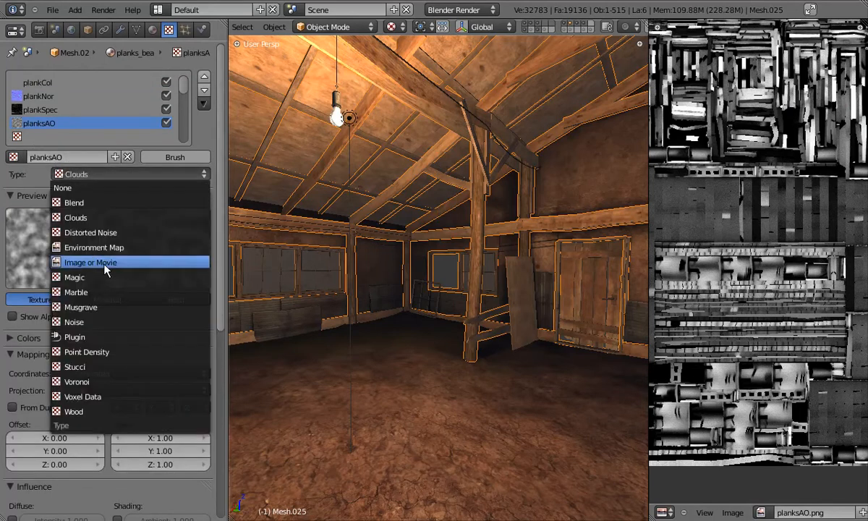
click(95, 263)
click(13, 356)
scroll(51, 319, down, 3)
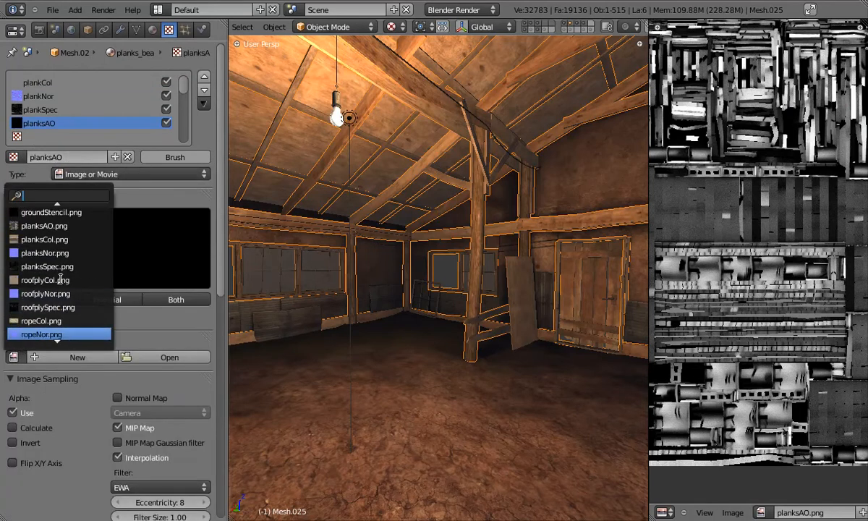
click(59, 227)
- Map the planksAO texture with UV coordinates on the light layer
scroll(108, 311, down, 8)
click(106, 398)
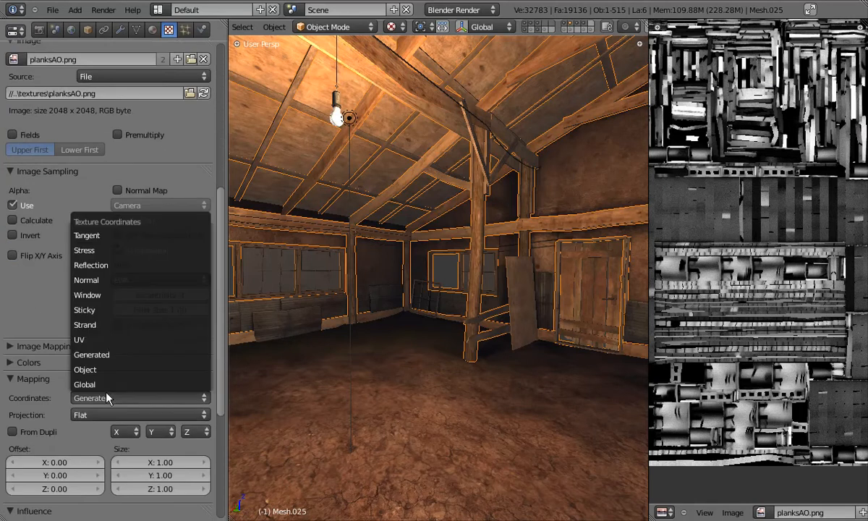
click(87, 339)
click(107, 415)
click(88, 271)
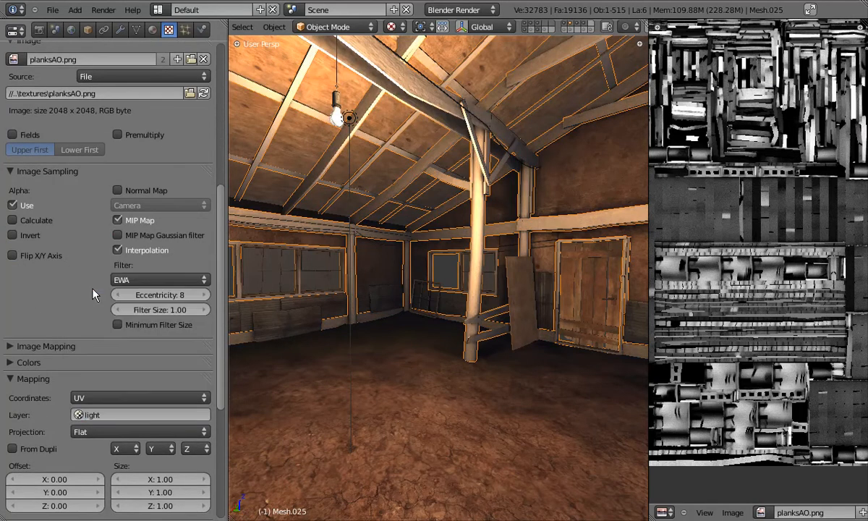
- Set the planksAO texture to influence diffuse and specular color with Multiply blending
scroll(92, 294, down, 8)
click(69, 461)
click(69, 402)
- Compare the barn interior with the planksAO texture turned off and on, and switch the viewport to wireframe
mouse_move(480, 299)
middle_down()
mouse_move(446, 300)
mouse_move(408, 328)
mouse_move(405, 290)
mouse_move(368, 299)
mouse_move(418, 350)
mouse_move(490, 305)
mouse_move(500, 362)
mouse_move(537, 291)
mouse_move(494, 256)
mouse_move(575, 251)
mouse_move(550, 275)
middle_up()
scroll(477, 300, up, 4)
scroll(444, 309, up, 1)
scroll(368, 299, down, 3)
mouse_move(474, 298)
middle_down()
mouse_move(408, 299)
mouse_move(522, 261)
mouse_move(447, 279)
mouse_move(519, 277)
middle_up()
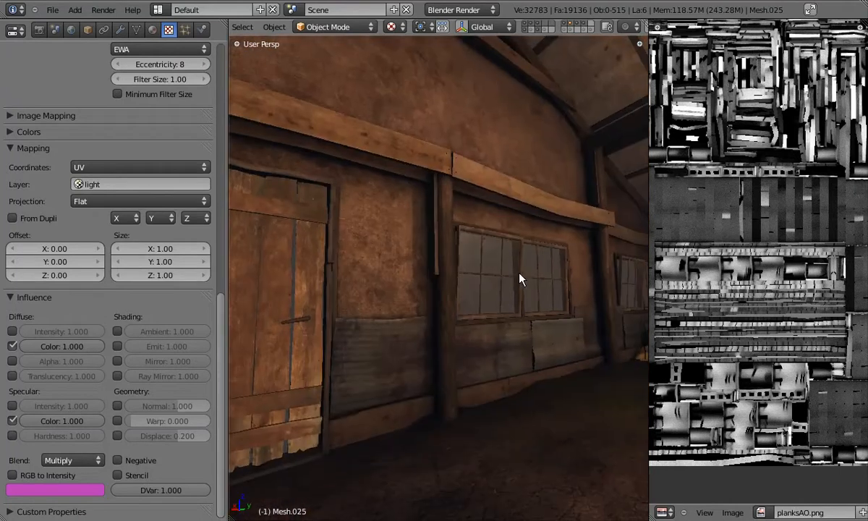
scroll(201, 83, up, 15)
click(165, 124)
click(165, 124)
mouse_move(560, 237)
middle_down()
mouse_move(535, 265)
mouse_move(388, 275)
mouse_move(537, 311)
mouse_move(498, 289)
mouse_move(524, 282)
mouse_move(459, 286)
mouse_move(508, 294)
mouse_move(508, 283)
mouse_move(604, 268)
mouse_move(463, 246)
mouse_move(425, 250)
mouse_move(424, 265)
mouse_move(468, 327)
mouse_move(510, 298)
middle_up()
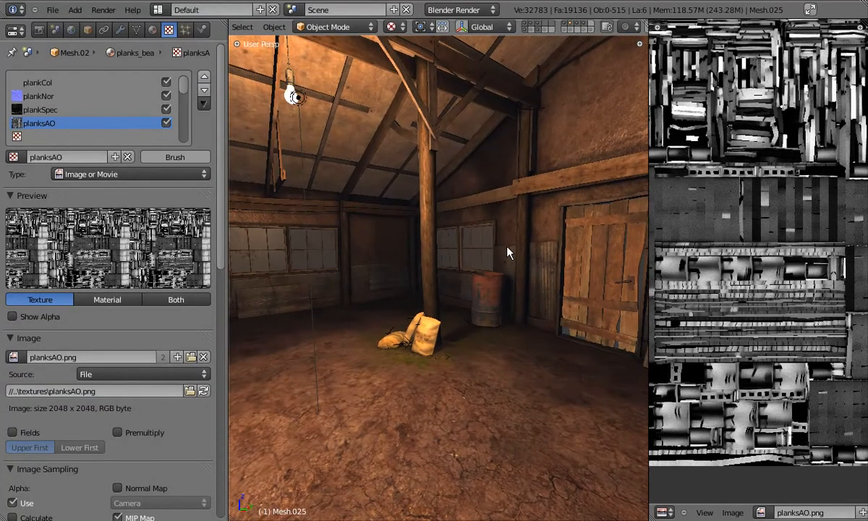
key(z)
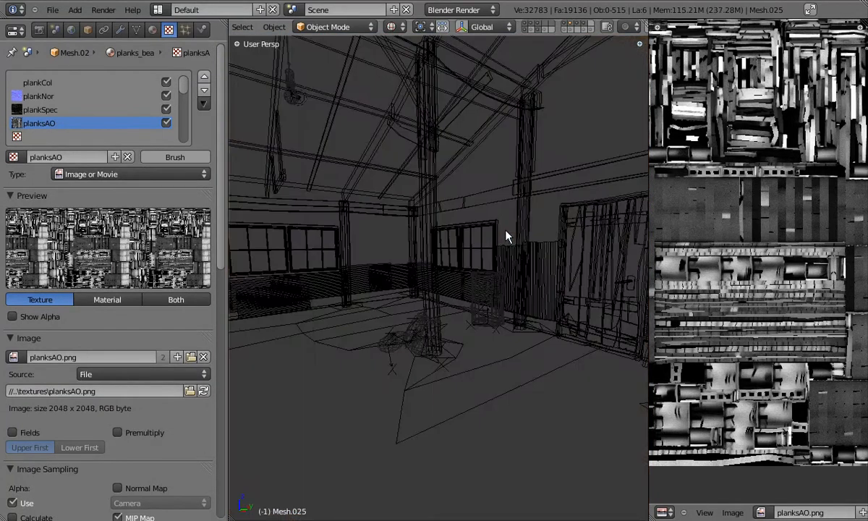
- Select the barn's wooden beam structure and display the viewport with textured shading
key(z)
key(z)
right_click(501, 189)
key(z)
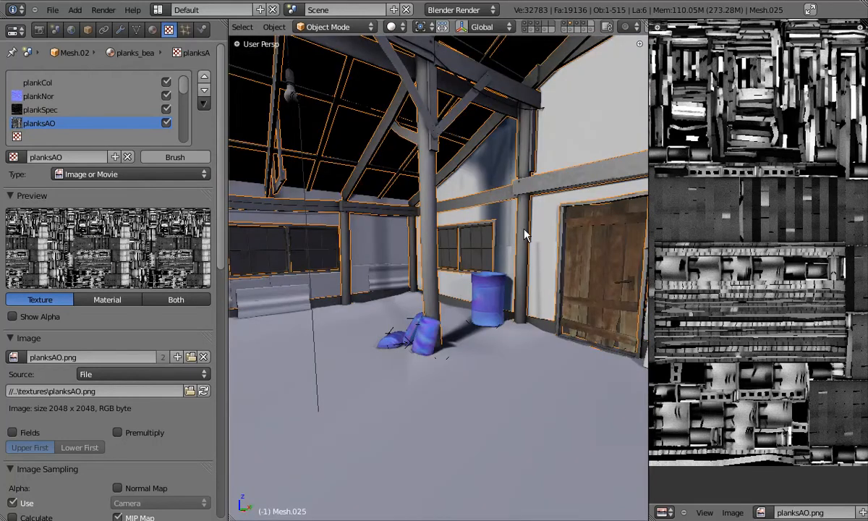
key(alt+z)
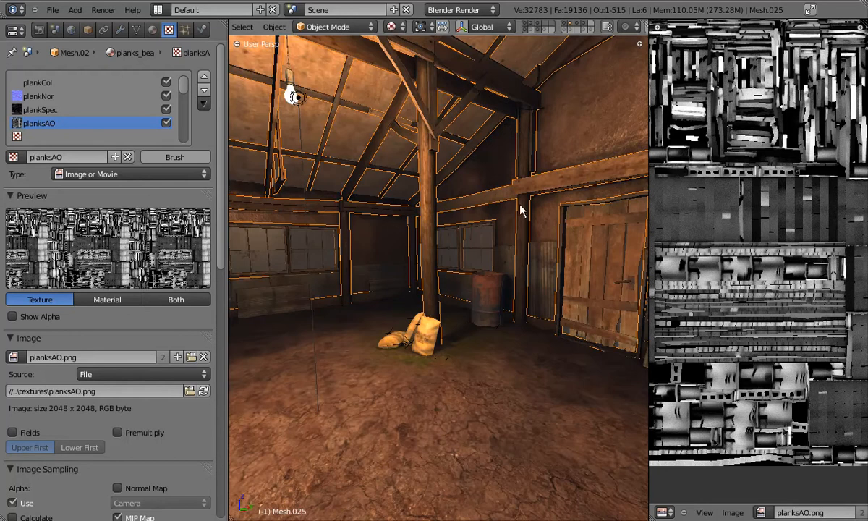
- Create a new blank 2048 × 2048 image for the wooden structure's light-layer UVs
key(Tab)
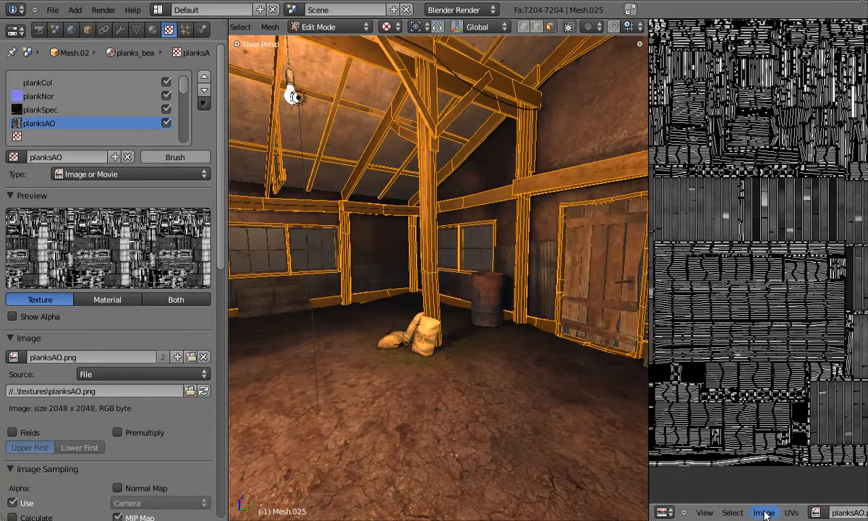
click(764, 514)
click(764, 507)
text(2048)
key(Return)
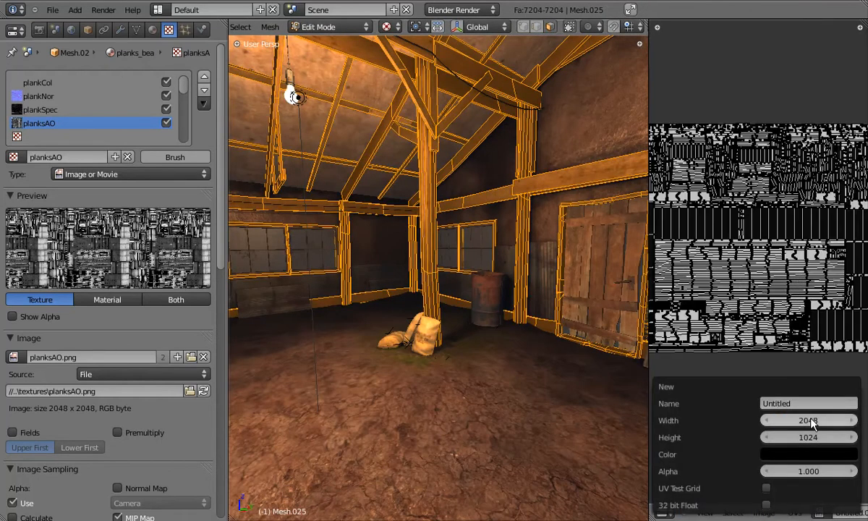
key(Return)
key(Return)
key(Tab)
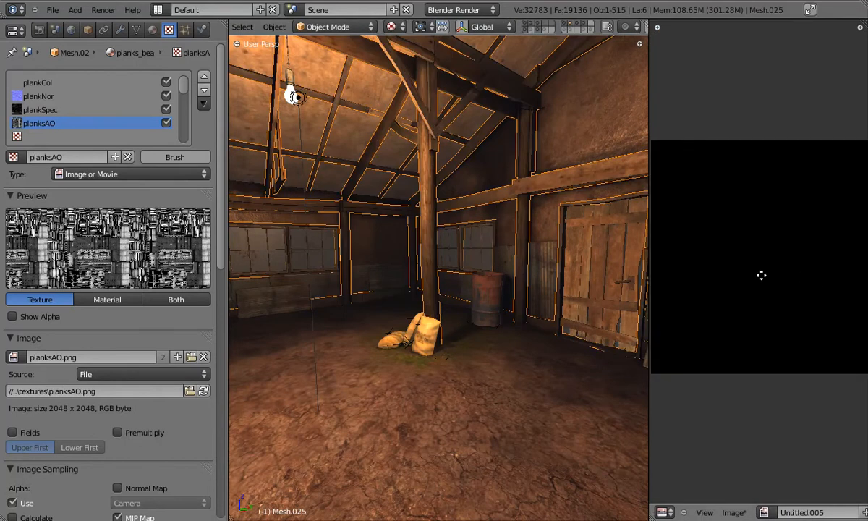
- Bake the wooden structure's shadows into the new image with the bake mode set to Shadow, and inspect the baked map
click(39, 30)
click(81, 434)
click(93, 366)
click(91, 419)
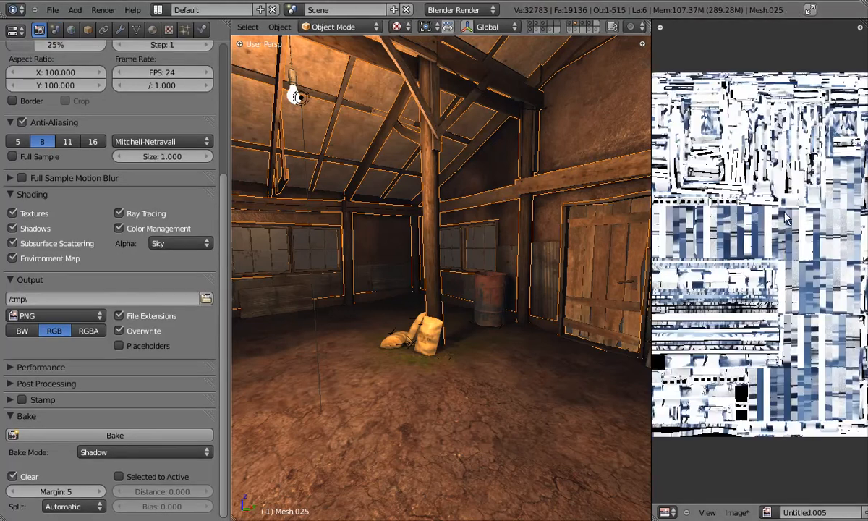
scroll(781, 226, down, 4)
scroll(782, 227, up, 3)
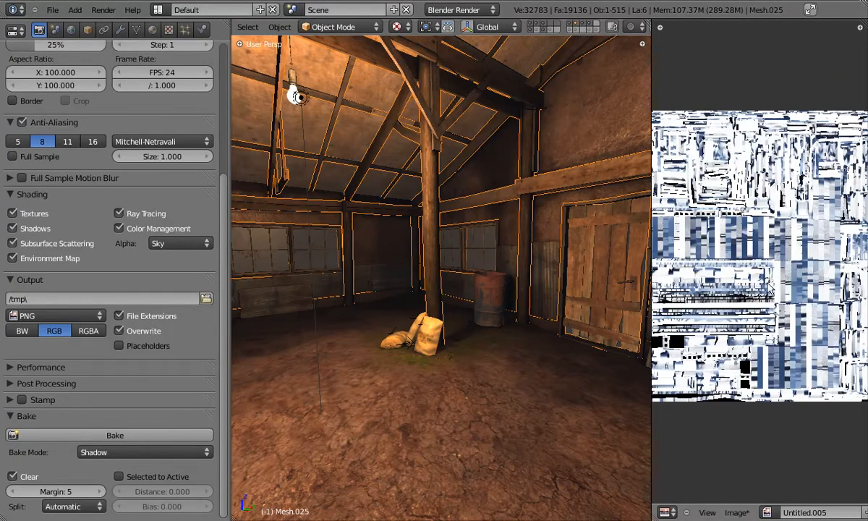
- Save the baked shadow image as planksShadow.png in the textures folder
click(737, 512)
click(723, 429)
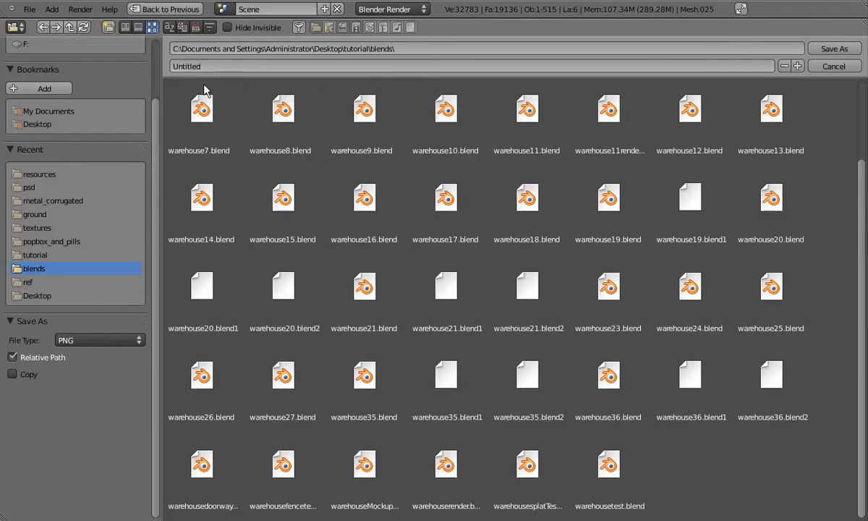
scroll(215, 144, up, 3)
click(215, 143)
click(604, 141)
click(245, 67)
text(planksSh)
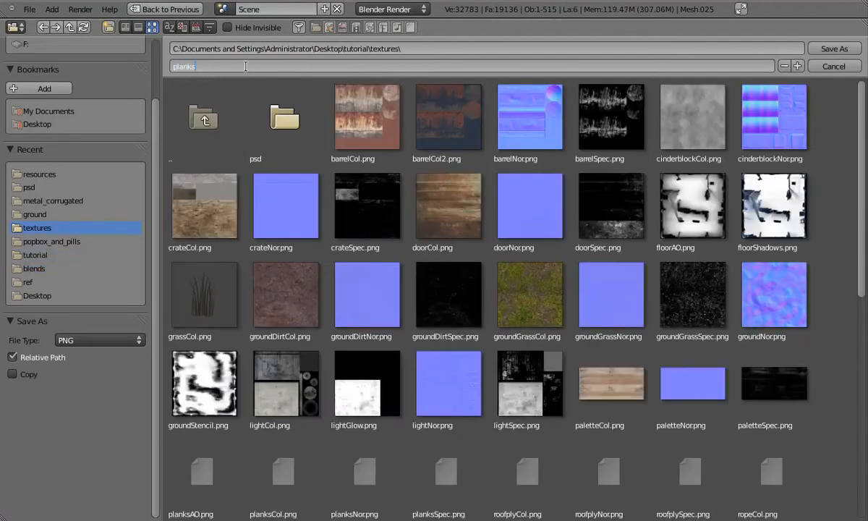
text(adow.png)
key(Return)
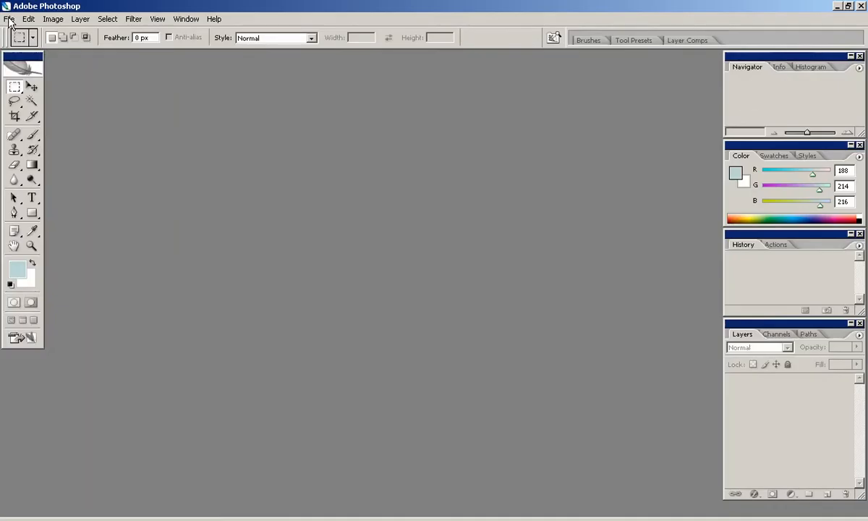
- Switch to Photoshop and open planksAO.png and planksShadow.png together from the textures folder
click(9, 19)
click(22, 42)
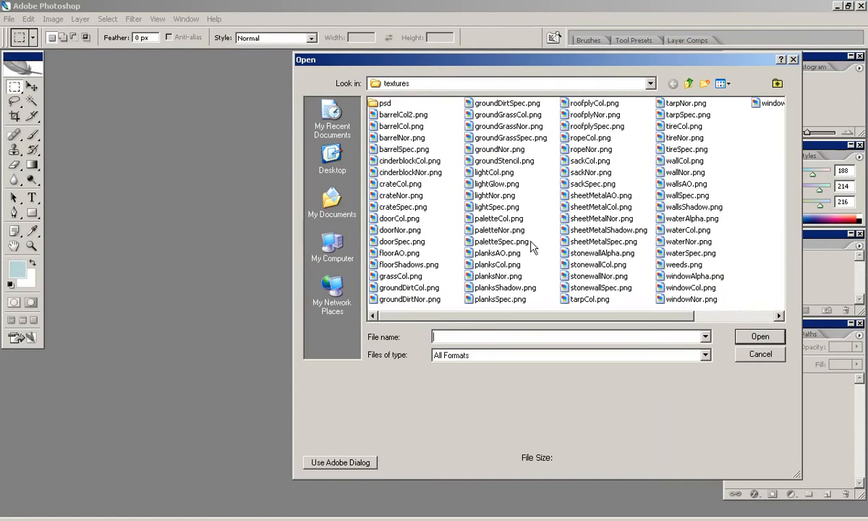
click(507, 253)
ctrl+click(506, 287)
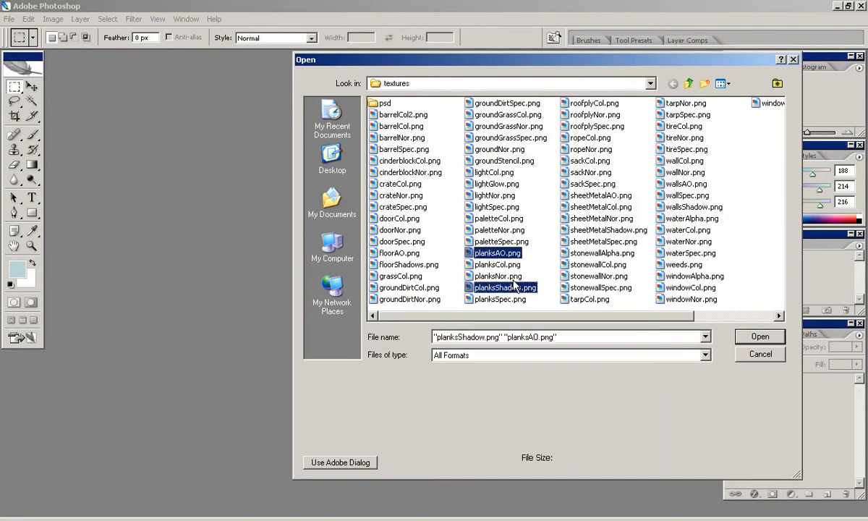
key(Return)
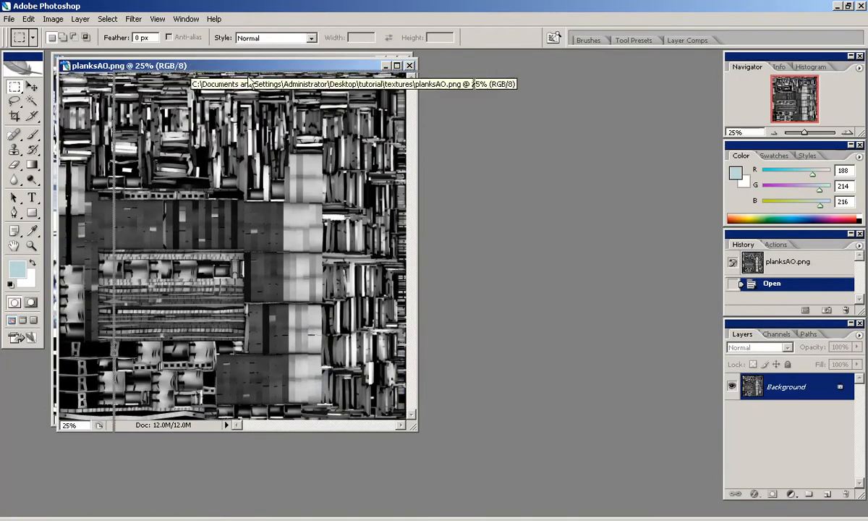
- Desaturate planksShadow.png and paste its entire canvas into planksAO.png as a new layer
drag(190, 61, 376, 108)
click(329, 61)
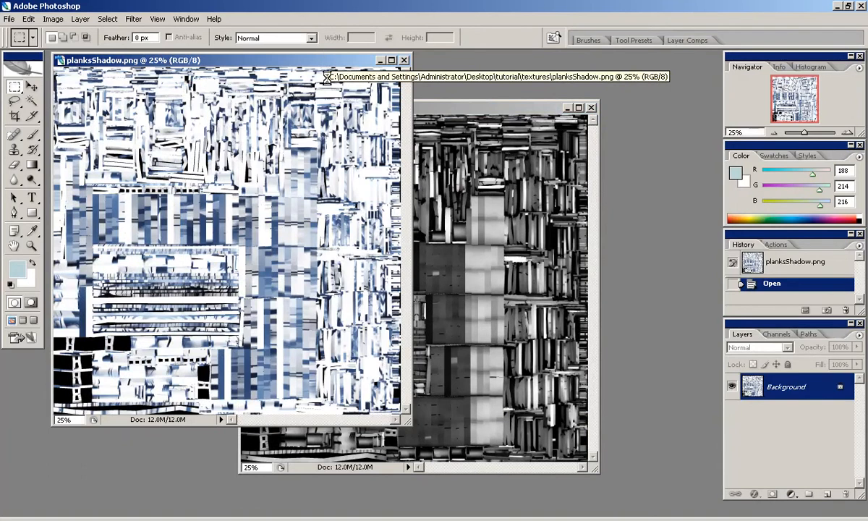
key(ctrl+shift+u)
key(ctrl+a)
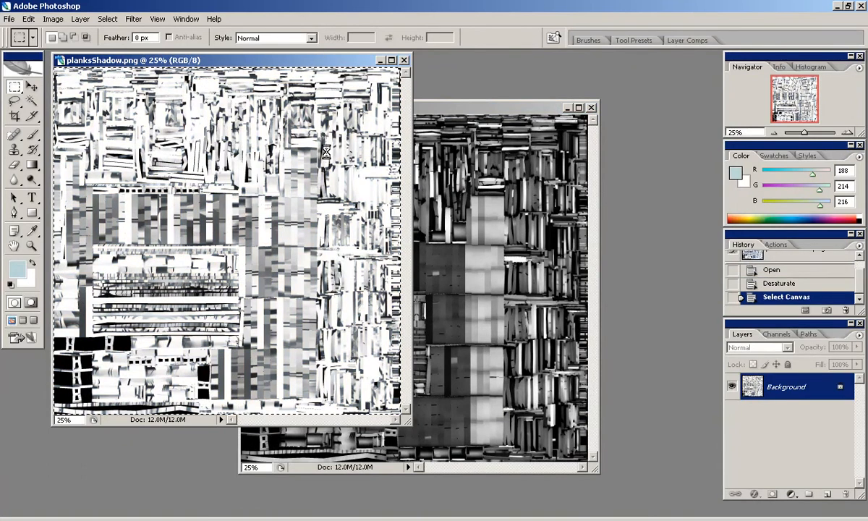
click(475, 107)
key(ctrl+v)
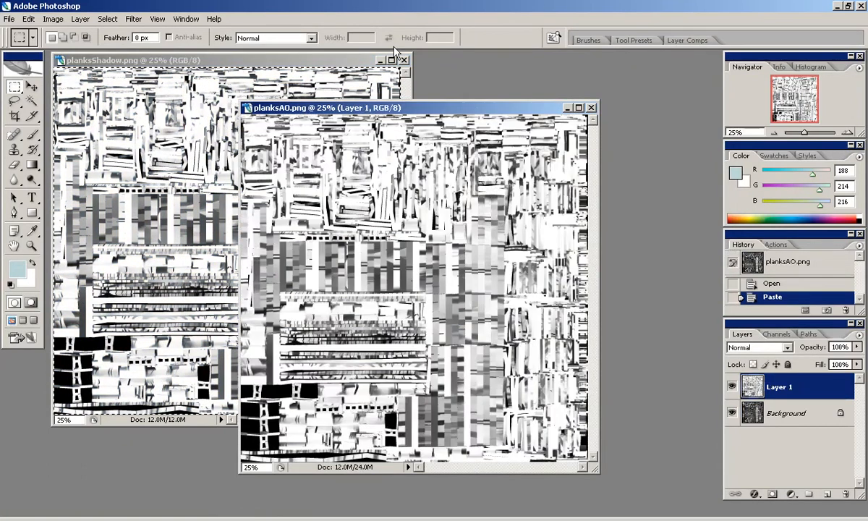
- Close the planksShadow.png document and enlarge the planksAO.png window with the image at 50% zoom
click(403, 61)
click(436, 212)
drag(444, 106, 338, 65)
drag(491, 431, 615, 505)
key(ctrl+plus)
key(ctrl+plus)
- Set the pasted shadow layer to Multiply blending with 80% fill, and compare the image with and without it
click(759, 348)
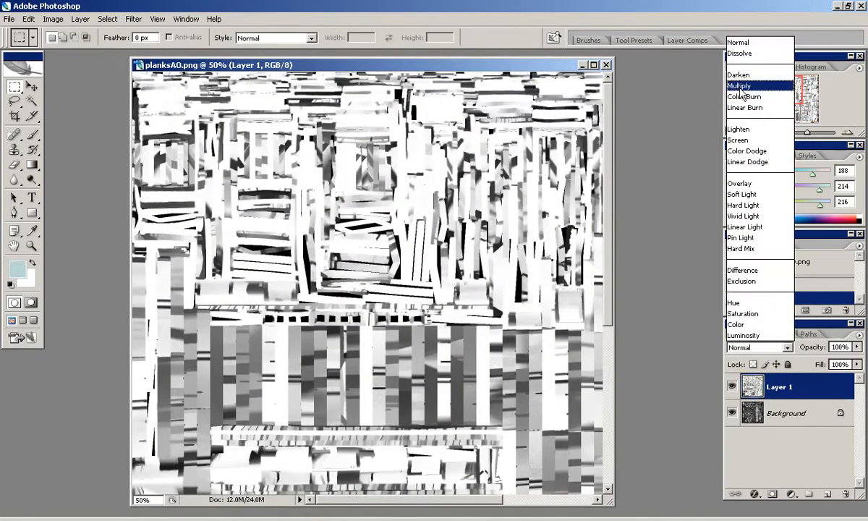
click(713, 84)
drag(839, 364, 781, 364)
text(80)
key(Return)
click(731, 387)
click(731, 387)
- Save the layered ambient occlusion image as planksAO.psd in the psd folder
click(10, 21)
click(113, 171)
double_click(381, 100)
click(755, 298)
click(793, 233)
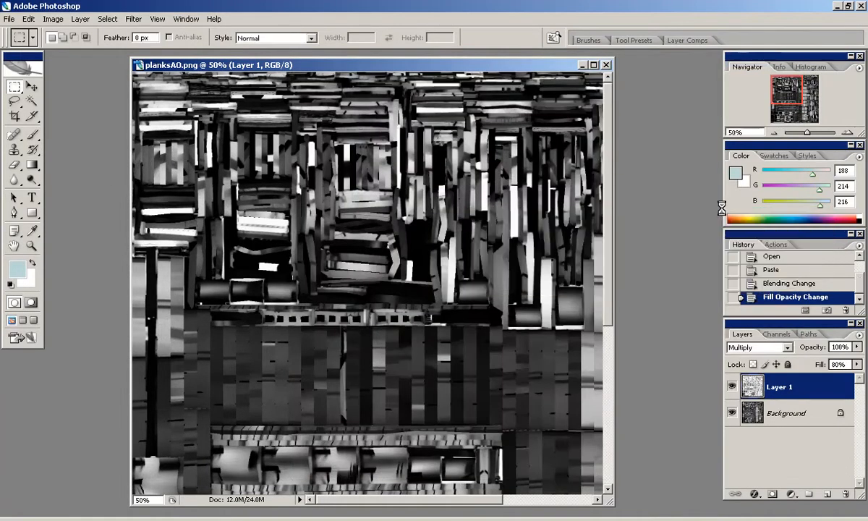
- Save the combined image over planksAO.png in the textures folder without interlacing, and close the document
click(11, 20)
click(47, 153)
click(680, 315)
click(497, 448)
click(678, 79)
click(749, 297)
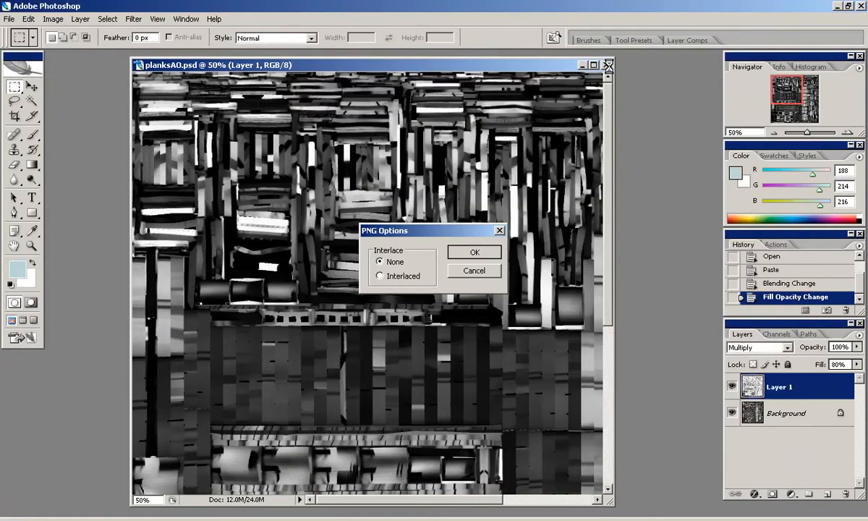
key(Return)
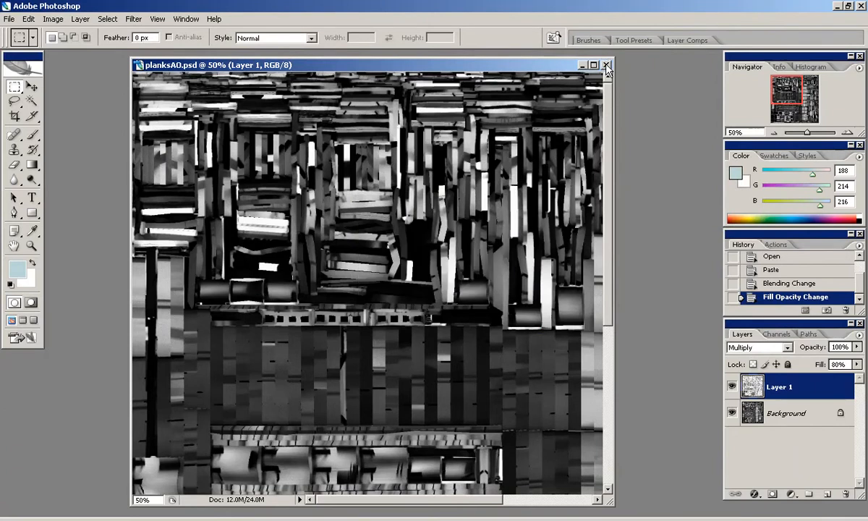
click(606, 66)
- Switch to Blender, display planksAO.png in the image editor and reload it from disk
key(alt+Tab)
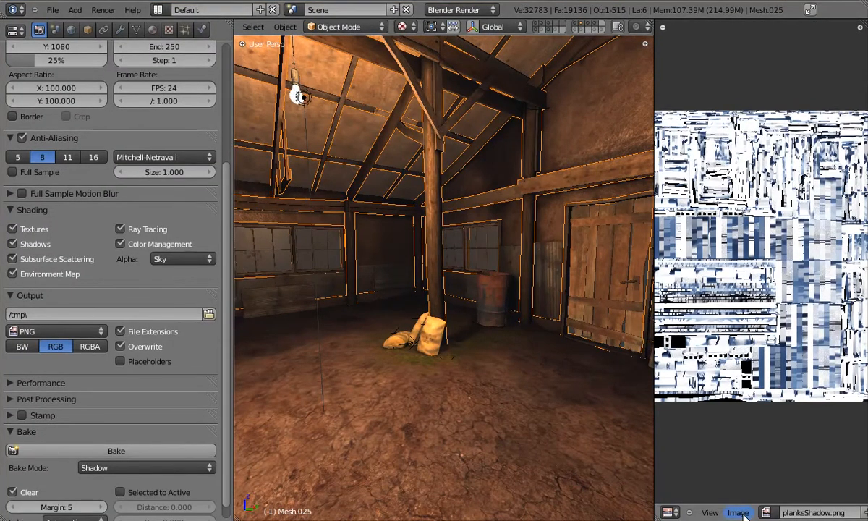
click(766, 512)
click(695, 374)
scroll(751, 329, up, 2)
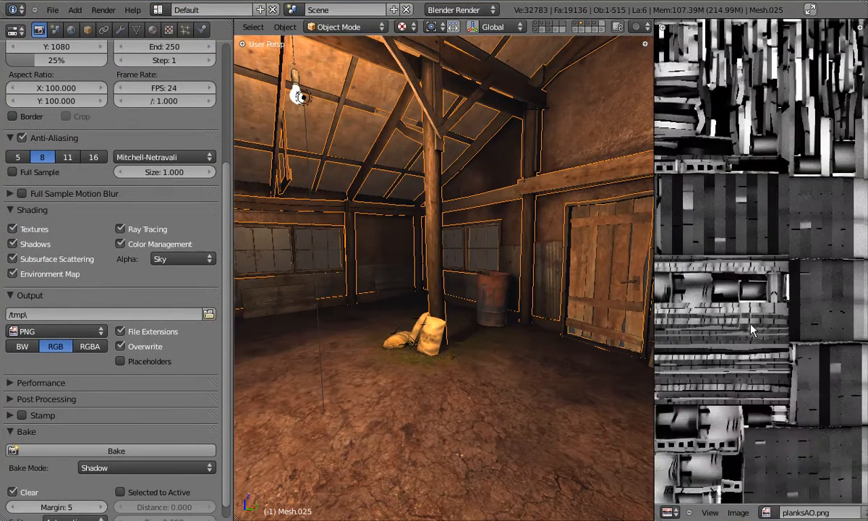
click(738, 512)
click(752, 461)
- Turn on two additional scene layers and look over the warehouse interior with the updated plank shading
middle_drag(561, 290, 563, 113)
shift+click(577, 30)
shift+click(583, 31)
middle_drag(506, 238, 591, 272)
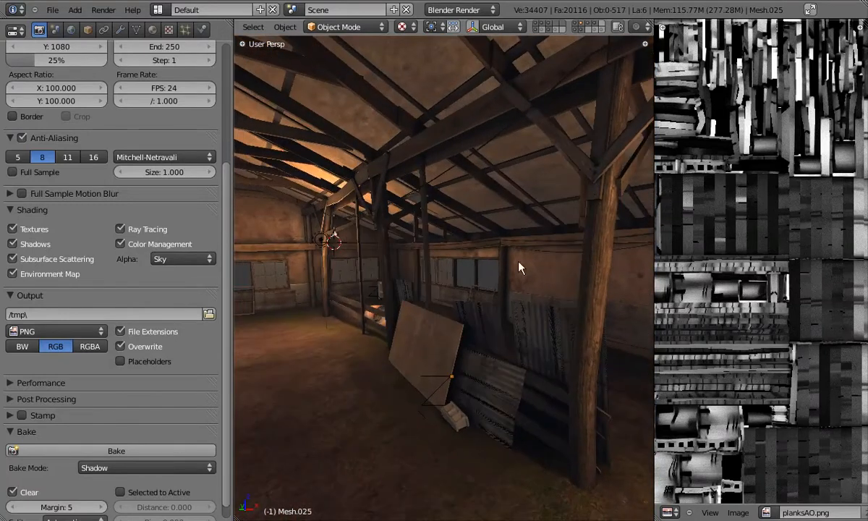
middle_drag(366, 294, 602, 342)
scroll(698, 308, down, 2)
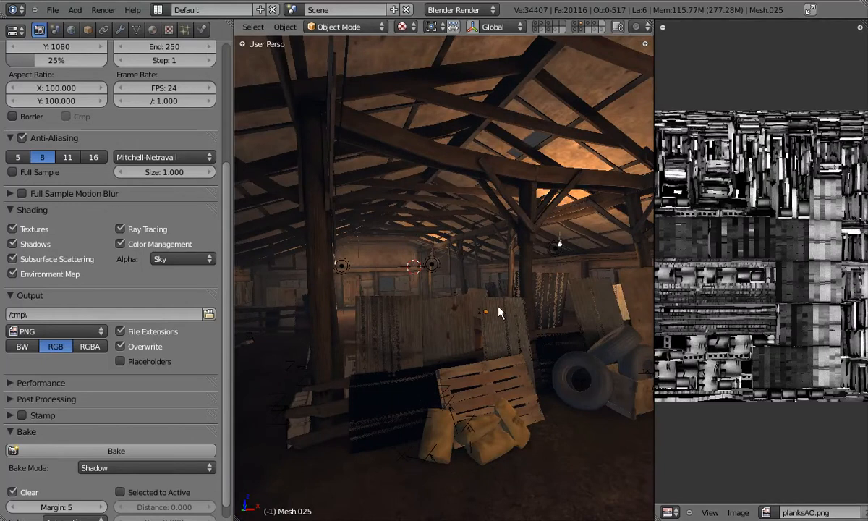
- Preview the warehouse in the game engine, exit the preview and save the blend file over the existing one
key(p)
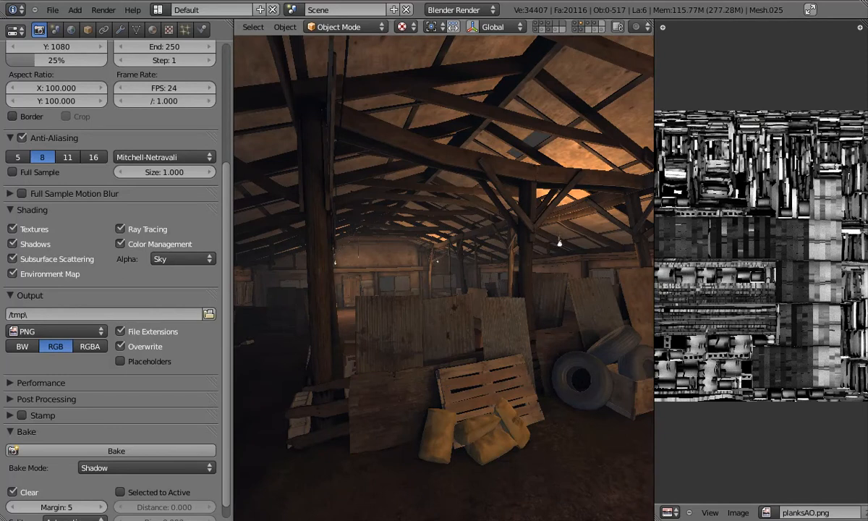
key(Escape)
key(ctrl+s)
key(Return)
- Check the warehouse in wireframe and solid shading, and return the viewport to textured shading
key(z)
key(z)
key(z)
middle_drag(479, 322, 472, 309)
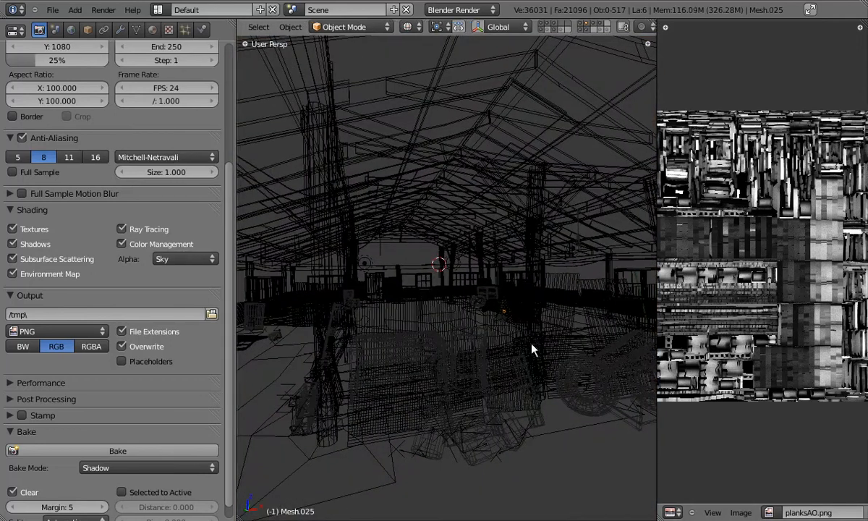
key(z)
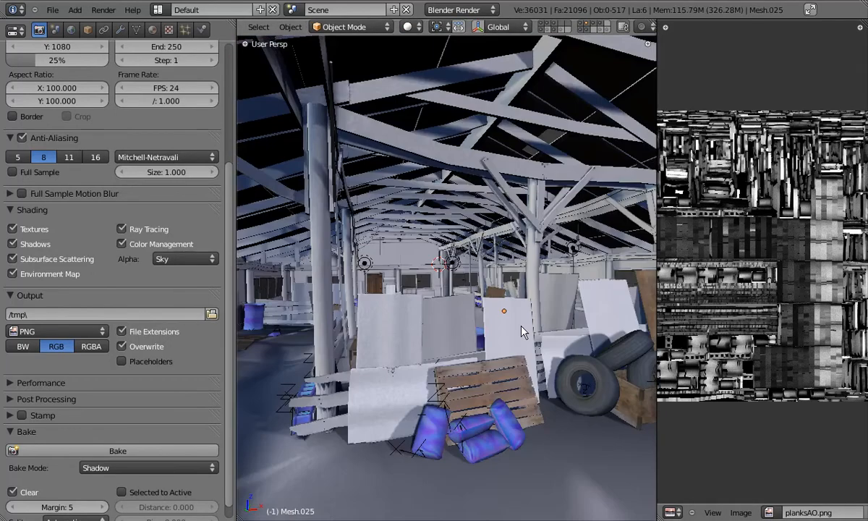
key(alt+z)
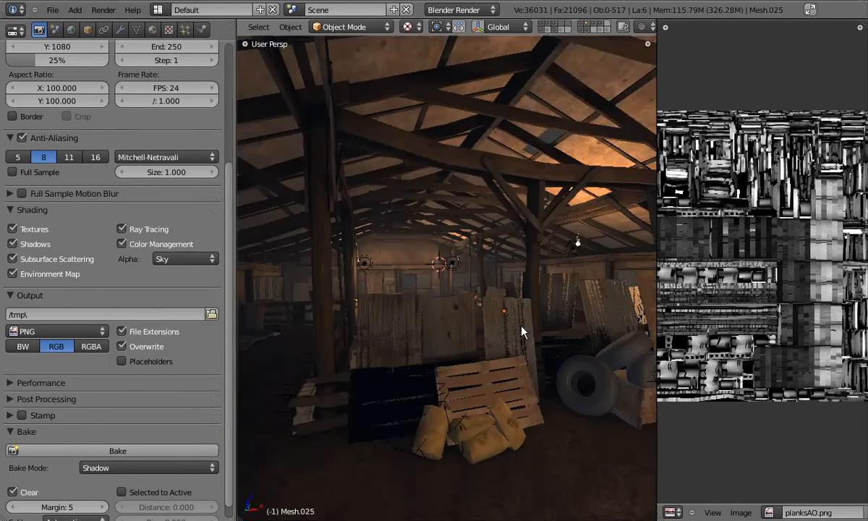
- Select the warehouse's roof mesh and examine its existing UV layout
mouse_move(457, 291)
middle_down()
mouse_move(384, 315)
mouse_move(457, 284)
mouse_move(457, 295)
mouse_move(467, 296)
middle_up()
scroll(467, 296, up, 1)
right_click(554, 147)
key(g)
right_click(454, 229)
middle_drag(454, 229, 433, 243)
key(Tab)
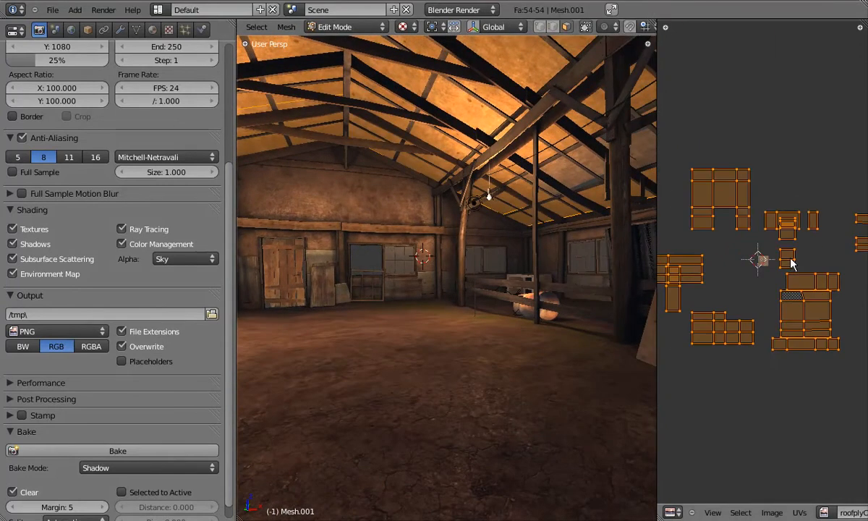
key(Tab)
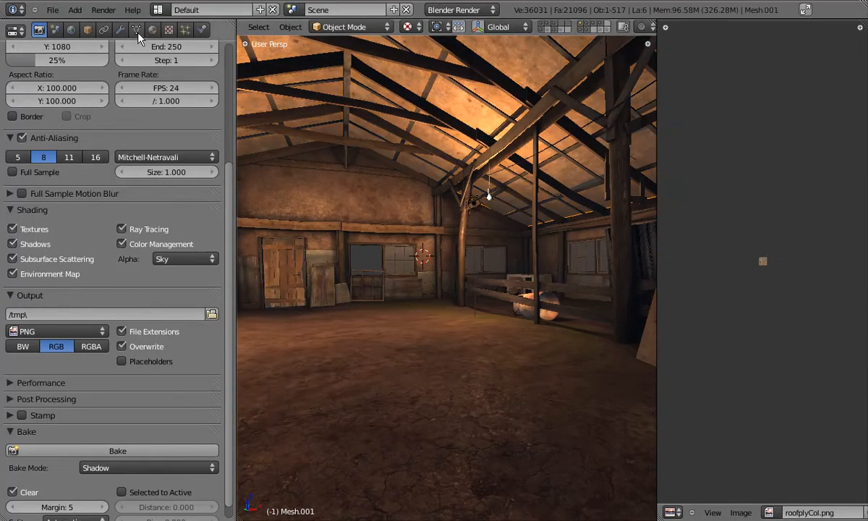
- Add a second UV texture layer named light to the roof mesh
click(135, 30)
click(212, 350)
click(156, 389)
text(light)
key(Return)
- Create a new image for the roof's light UV layout and scale all of its UVs down towards the image
key(Tab)
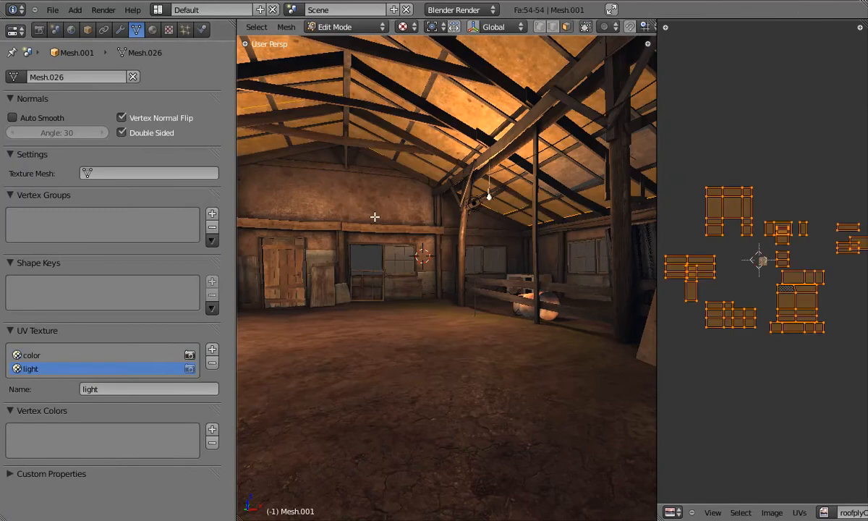
click(775, 513)
click(759, 502)
key(s)
click(779, 253)
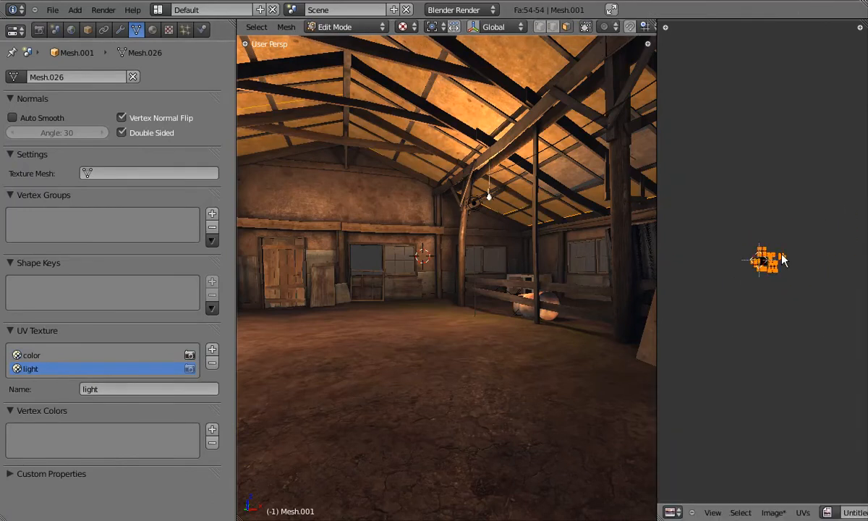
- Maximize the UV editor, then scale and move the roof UVs so the largest island fits the image's upper-left corner
key(ctrl+Up)
scroll(472, 249, up, 12)
key(s)
click(662, 224)
key(g)
click(591, 275)
scroll(508, 254, up, 2)
middle_drag(508, 254, 502, 235)
key(g)
click(495, 231)
key(a)
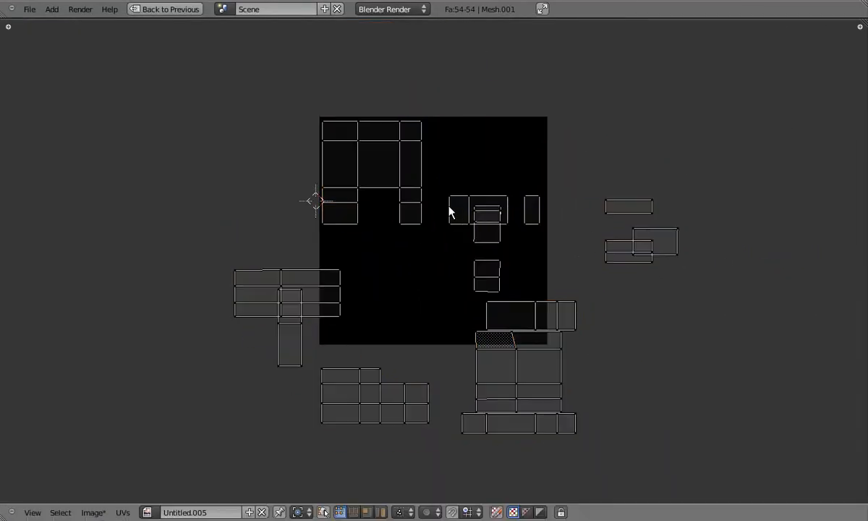
- Move the large multi-face roof islands into the image, filling the space below and beside the corner island
key(g)
click(409, 242)
key(l)
key(g)
click(442, 248)
key(l)
key(g)
click(471, 163)
- Place the wide two-section island and a small rectangular island below the large slanted-edge island
key(l)
key(g)
click(492, 265)
key(l)
key(g)
click(433, 230)
- Rotate the narrow upright island to horizontal, fit it below the slanted-edge island and reposition a neighbouring small island
key(l)
key(r)
click(566, 170)
key(g)
click(509, 179)
key(a)
key(l)
key(g)
click(486, 269)
key(g)
click(486, 264)
- Rotate the small rectangular island outside the image upright, move it below the slanted-edge island's outer edge and narrow it along X
key(a)
key(l)
key(g)
click(554, 205)
key(r)
click(519, 279)
key(g)
click(568, 243)
key(s)
key(x)
click(548, 244)
- Move the small two-section island directly beneath the upright rectangle and narrow it along X
key(a)
key(l)
key(g)
click(515, 253)
key(s)
key(x)
click(533, 260)
- Move two more islands into free gaps in the image, scaling the second along Y and nudging it to fit
key(a)
key(l)
key(g)
click(396, 293)
key(a)
key(l)
key(g)
click(468, 281)
key(s)
key(y)
click(467, 252)
key(g)
click(471, 249)
- Move the tall two-section island out of the way to the empty area outside the image
key(a)
key(l)
key(g)
click(567, 304)
right_click(564, 304)
key(a)
key(l)
key(g)
click(610, 351)
- Place the wide three-section island in the image's lower half and narrow it along X to align with the islands above
key(a)
key(l)
key(g)
click(523, 315)
key(s)
key(x)
click(528, 314)
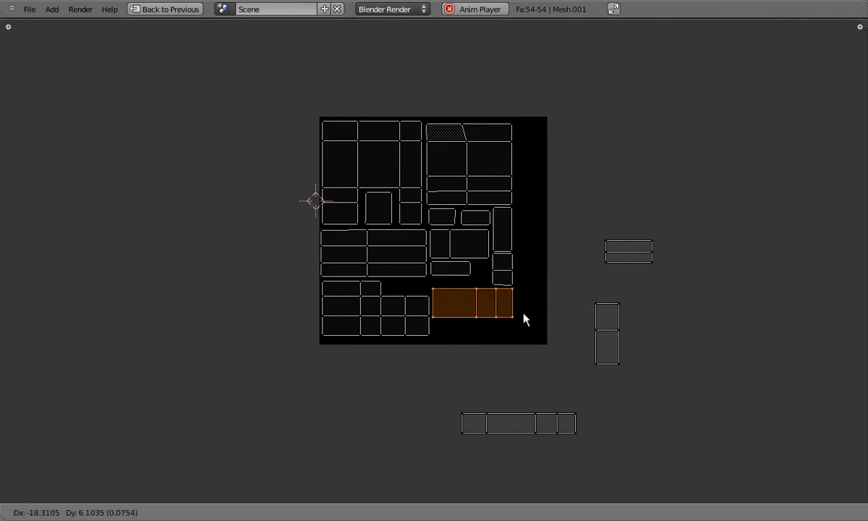
key(g)
- Move the four-section strip directly beneath the three-section island and narrow it along X to match
key(l)
key(g)
click(507, 329)
key(s)
key(x)
click(532, 318)
key(g)
click(537, 313)
right_click(492, 291)
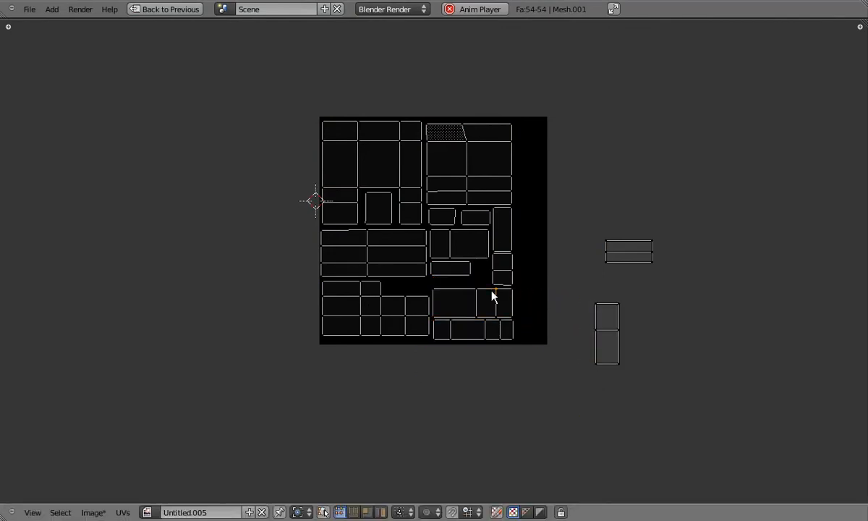
- Move the thin strip into the gap above the stepped island and put the two-row island in its former place
key(l)
key(g)
click(437, 293)
key(a)
key(l)
key(g)
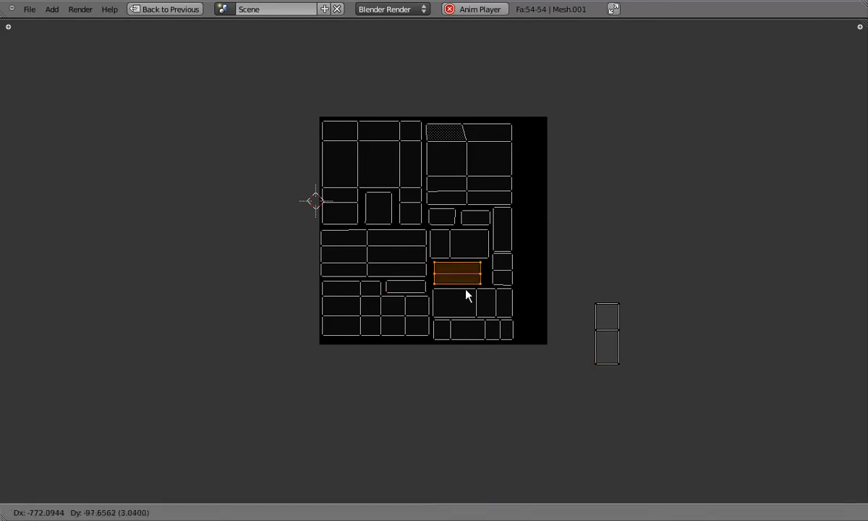
click(463, 289)
- Flatten the stepped island along Y and move it vertically to sit just under the three-row island
key(a)
scroll(629, 352, up, 2)
key(l)
key(a)
key(l)
key(s)
key(y)
click(380, 231)
key(g)
key(y)
click(380, 220)
- Flatten the thin strip along Y and reposition it in the stepped island's notch
key(a)
key(l)
key(s)
key(y)
click(395, 230)
key(g)
click(394, 223)
- Rotate the tall two-section island outside the image to horizontal and move it near the image's lower-right corner
key(a)
key(l)
key(r)
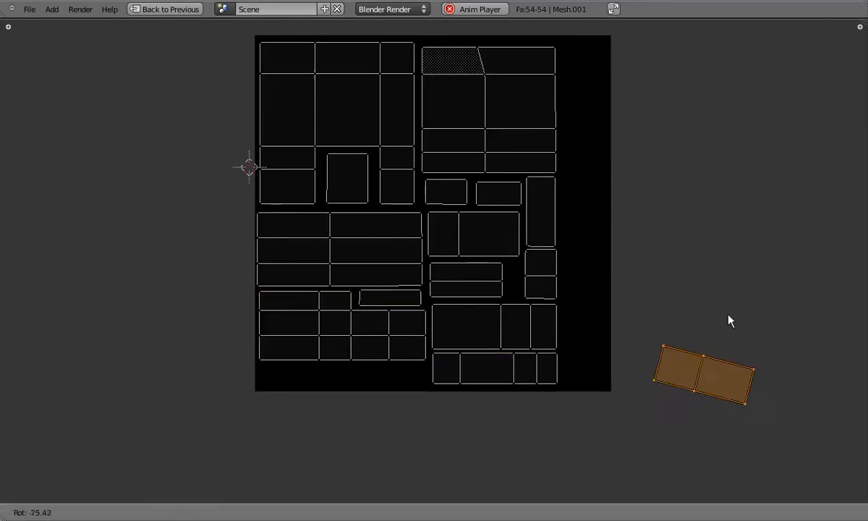
click(715, 311)
key(g)
click(654, 333)
- Move the four-section strip beneath the stepped island
key(a)
key(l)
key(g)
click(399, 393)
- Flatten the horizontal two-section island along Y and move it beneath the three-section island
key(a)
key(l)
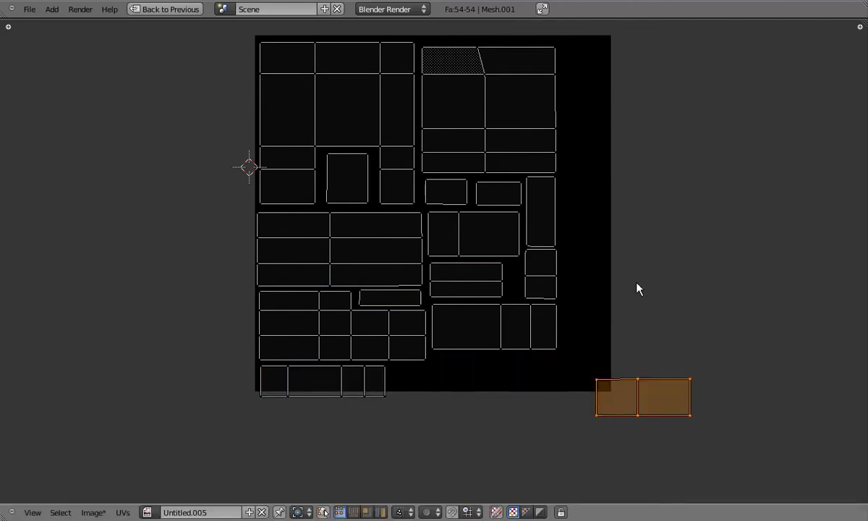
key(s)
key(y)
click(478, 274)
key(g)
click(464, 277)
- Select all islands, widen the layout along X, reposition it and scale it along Y to fit inside the image
key(a)
key(a)
key(s)
key(x)
click(581, 183)
key(g)
click(605, 179)
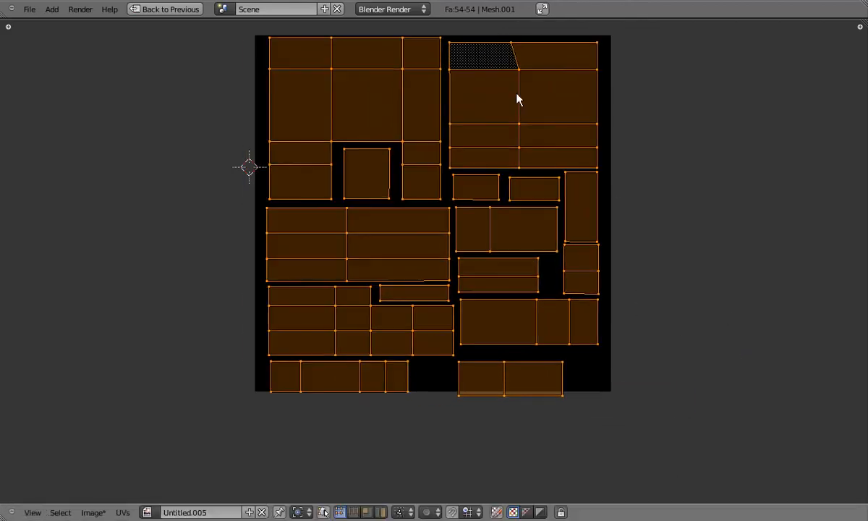
key(s)
key(y)
click(585, 85)
key(a)
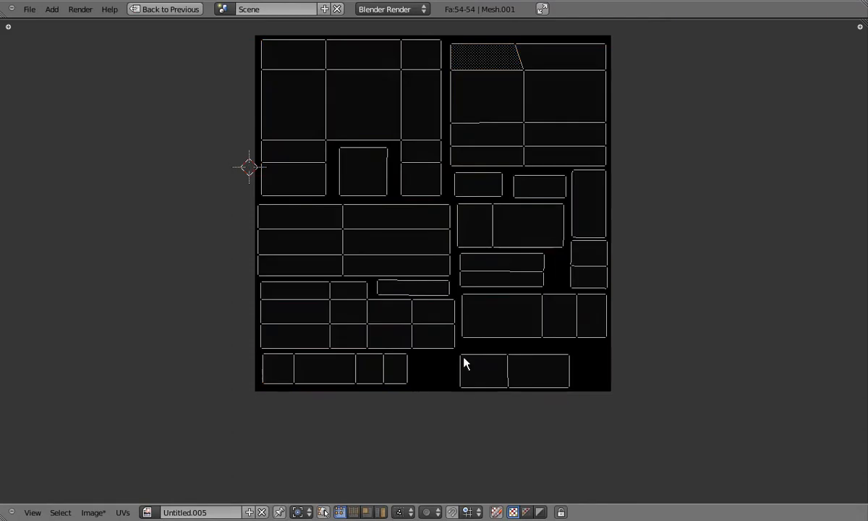
- Move the lowest two-section island towards the image's lower-right corner and enlarge it to fill the free space
key(l)
key(g)
click(512, 358)
key(s)
click(620, 372)
- Move the narrow single-face island into the gap in the bottom row and scale it along X and Y to fit
key(a)
key(l)
key(g)
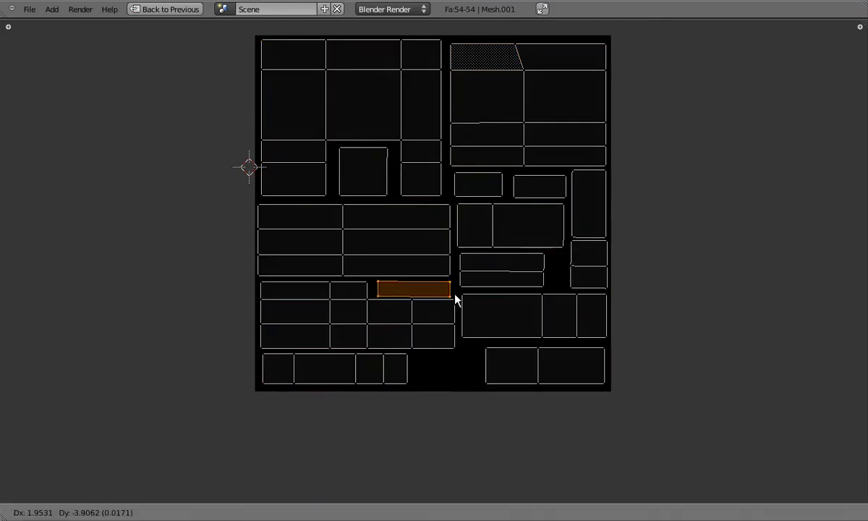
click(481, 371)
key(s)
key(x)
click(482, 340)
key(s)
key(y)
click(477, 301)
key(g)
click(477, 288)
- Widen the horizontal two-row island along X to fill the free space and restore the multi-editor layout
middle_drag(493, 292, 492, 304)
key(a)
key(l)
key(s)
key(x)
key(l)
key(s)
key(x)
click(562, 283)
key(ctrl+Up)
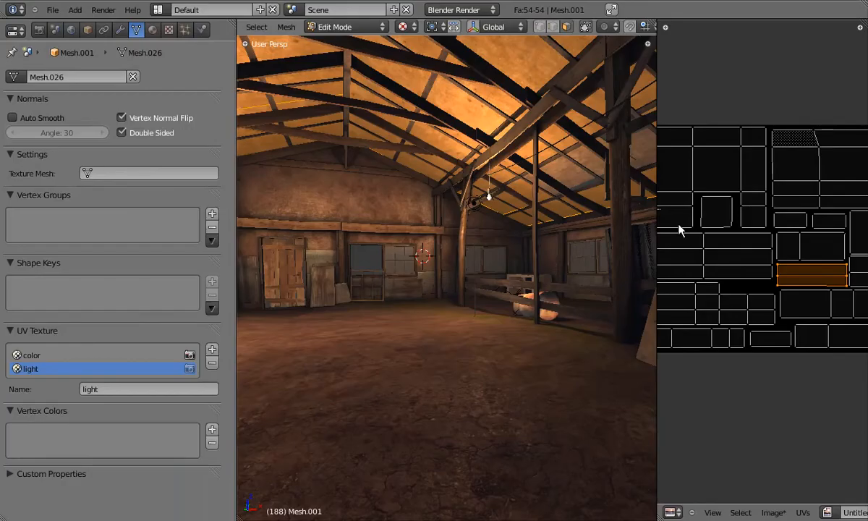
- Leave Edit Mode and set the bake mode to Ambient Occlusion
key(Tab)
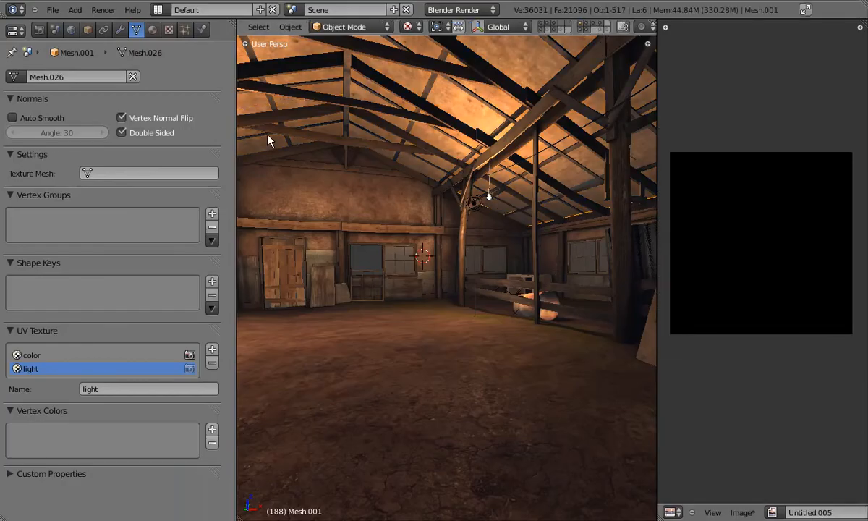
click(40, 30)
click(118, 468)
click(119, 440)
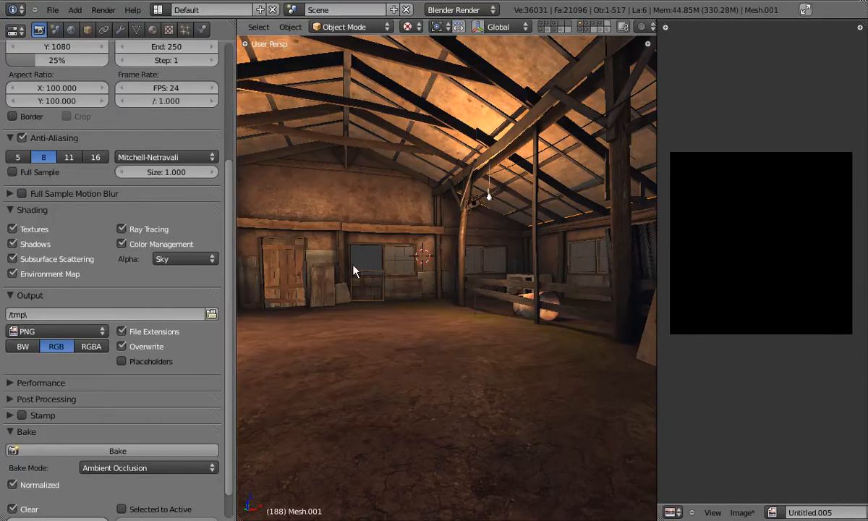
- Save over warehouse36.blend and bake the roof's ambient occlusion
middle_drag(353, 264, 387, 256)
scroll(393, 259, up, 2)
key(Tab)
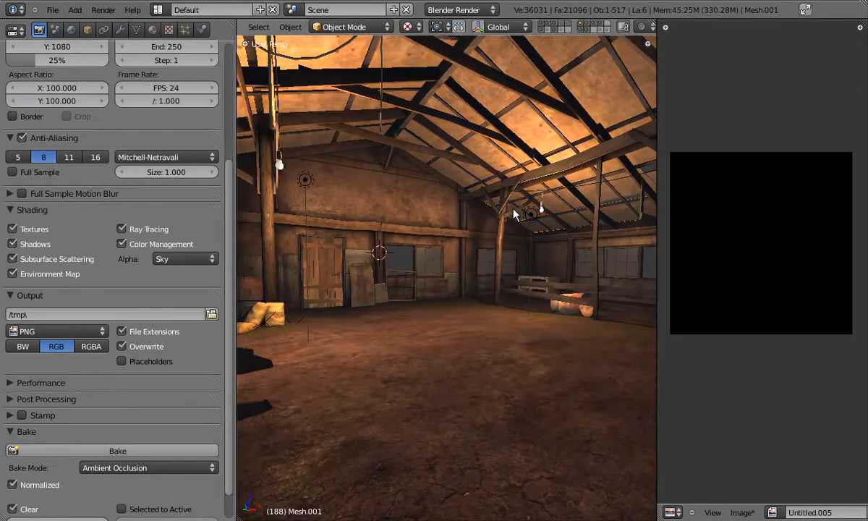
key(Tab)
scroll(38, 436, down, 2)
key(ctrl+s)
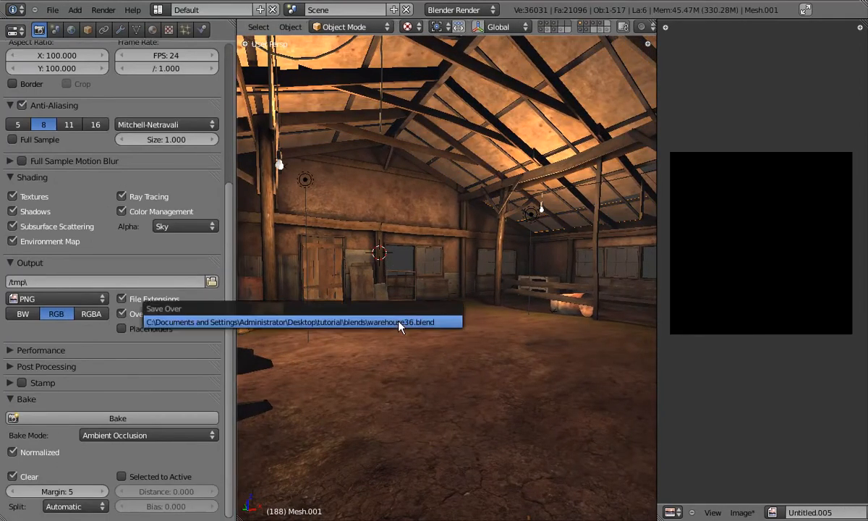
click(400, 322)
click(113, 418)
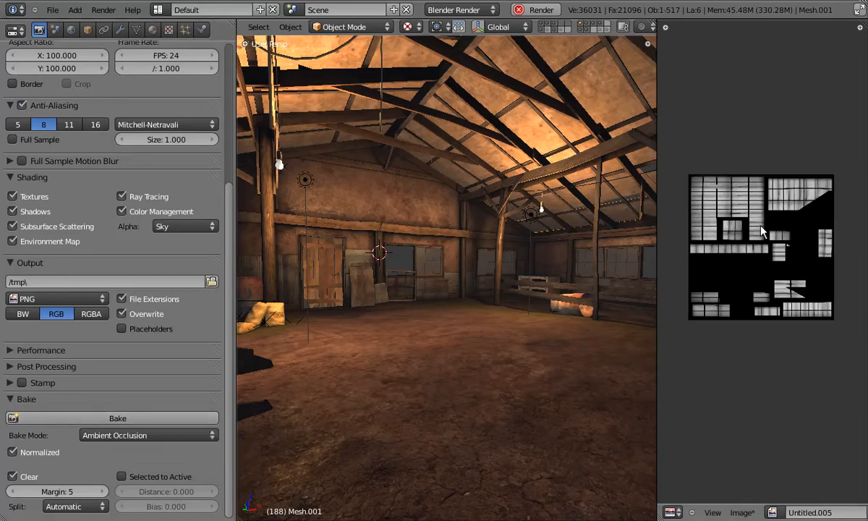
- Save the baked image as roofAO.png in the textures folder
scroll(713, 215, up, 1)
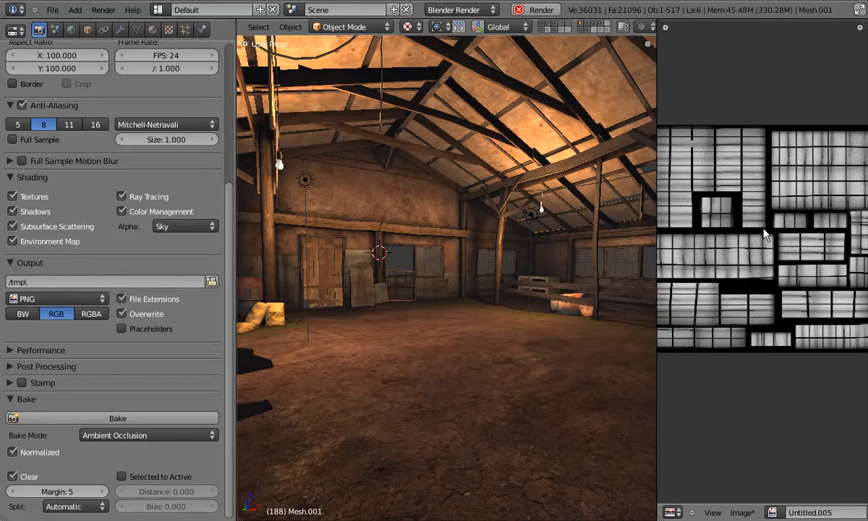
scroll(779, 275, up, 2)
scroll(781, 289, down, 4)
click(741, 513)
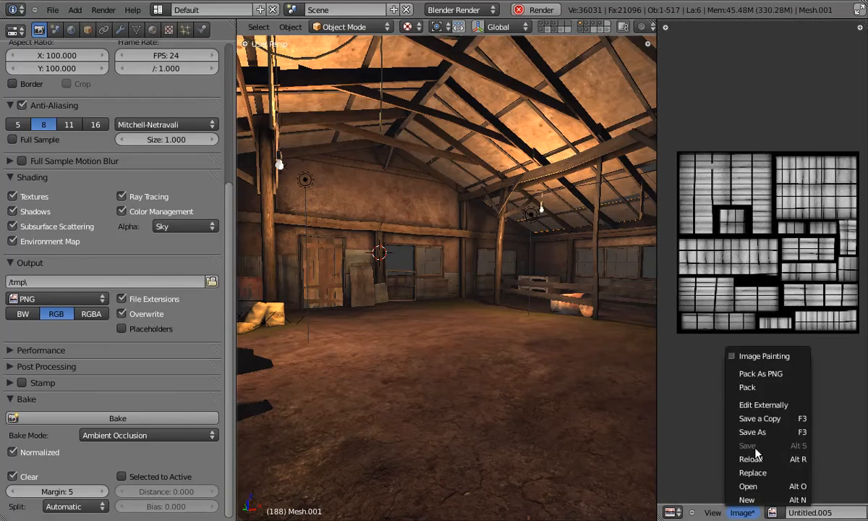
click(716, 402)
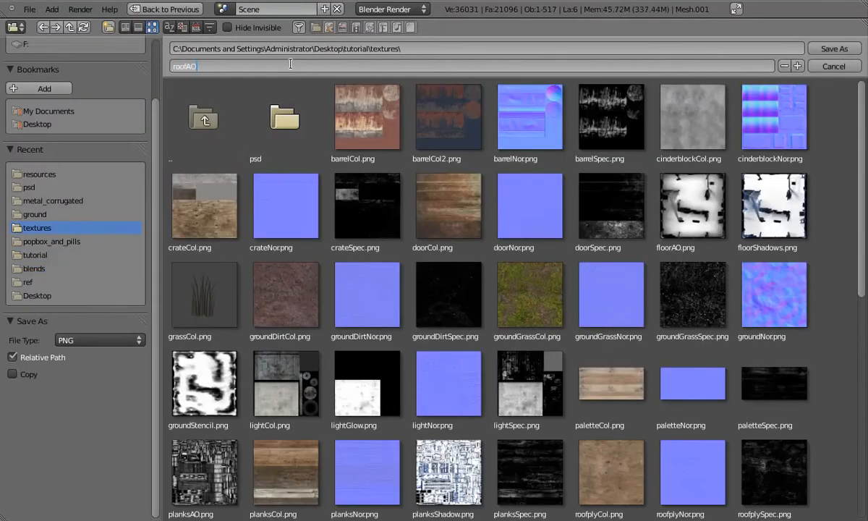
text(roofAO.png)
key(Return)
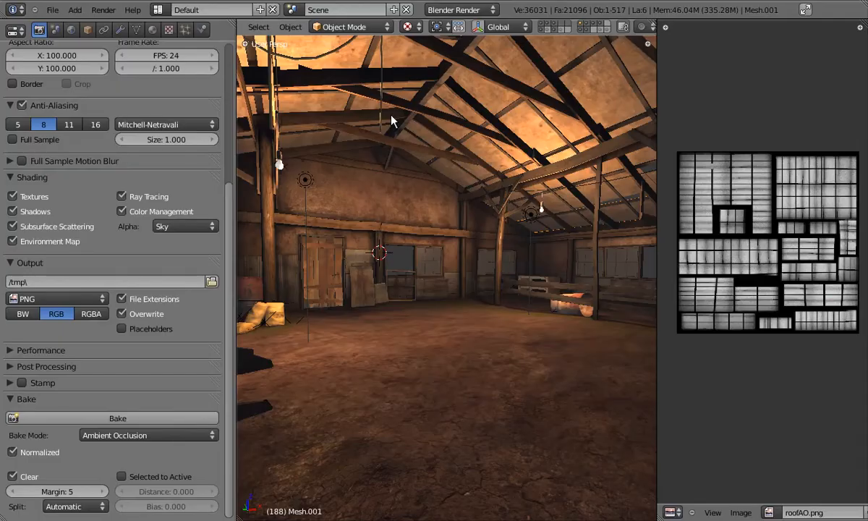
- Add an Image or Movie texture named roofAO in the roof material's fourth slot and assign roofAO.png to it
click(169, 31)
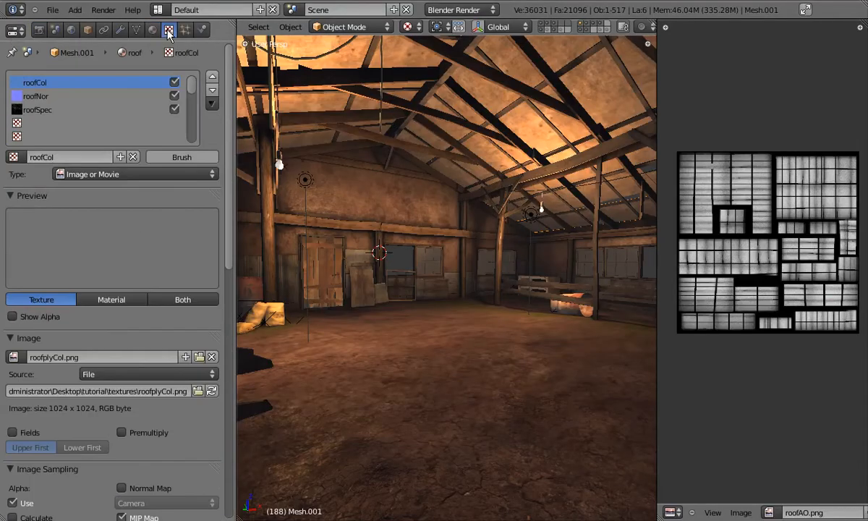
click(33, 125)
click(58, 157)
click(87, 174)
click(61, 250)
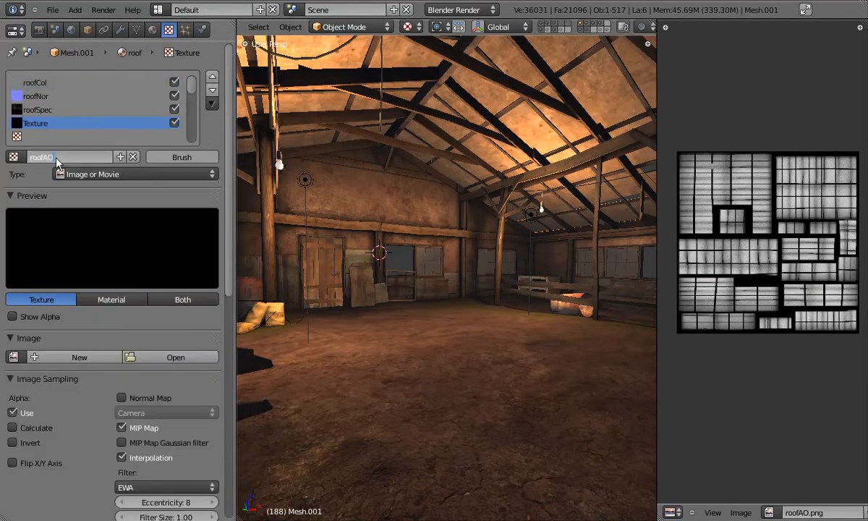
click(55, 157)
text(roofAO)
key(Return)
scroll(54, 157, down, 5)
click(13, 217)
click(52, 329)
- Set the roofAO texture's mapping to UV coordinates using the light layer
scroll(230, 312, down, 3)
scroll(230, 313, down, 2)
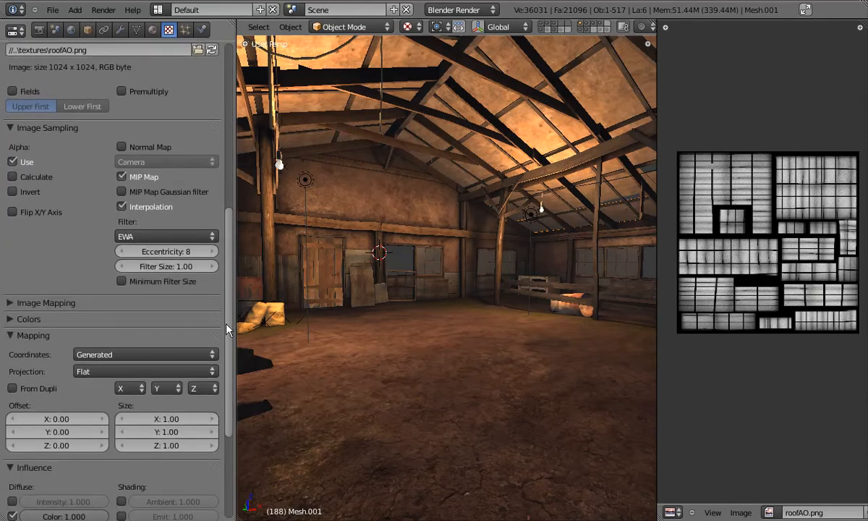
scroll(181, 318, down, 4)
click(127, 280)
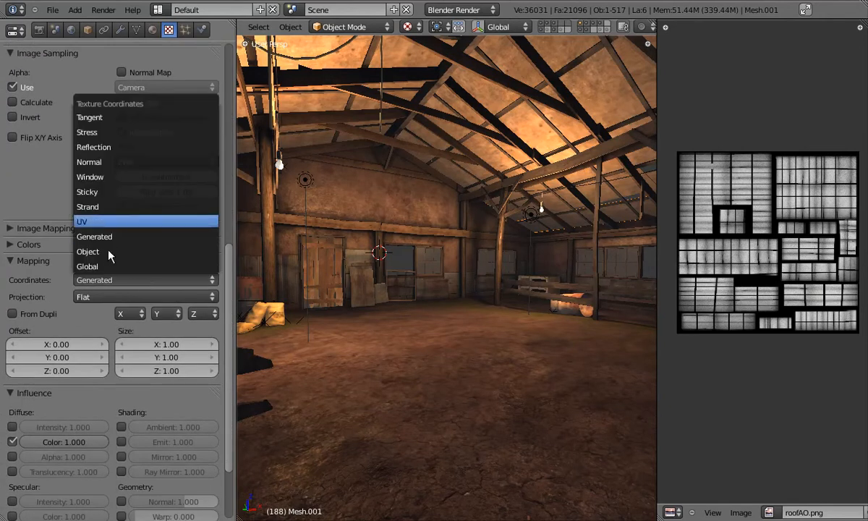
click(108, 221)
click(145, 296)
click(110, 329)
- Join the separate loose roof panels into the main roof mesh
key(g)
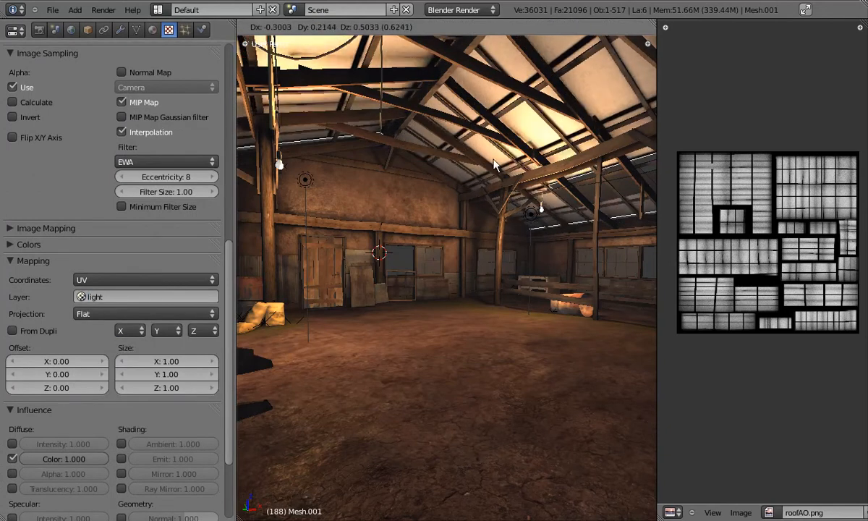
right_click(538, 184)
middle_drag(539, 186, 348, 181)
right_click(443, 207)
key(z)
key(z)
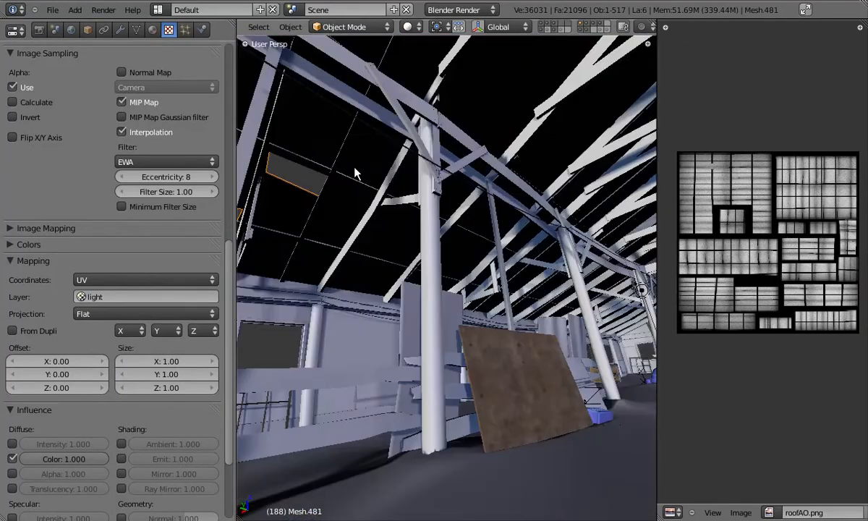
key(alt+z)
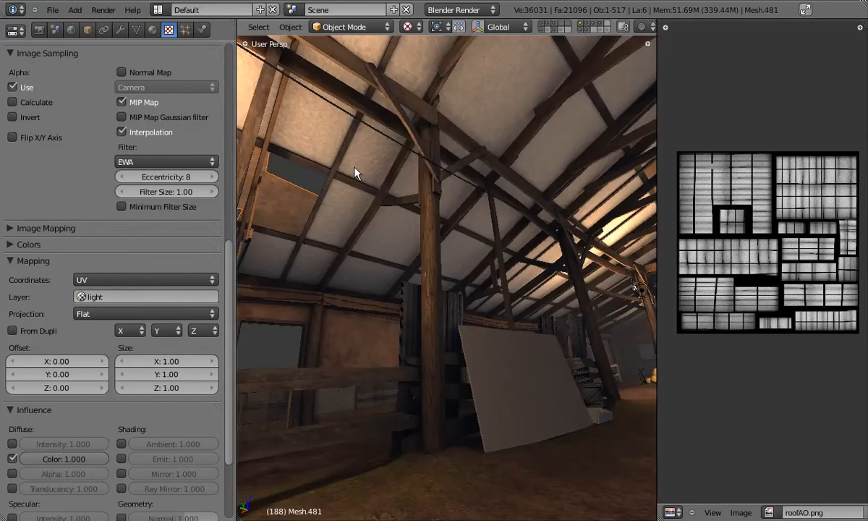
click(151, 29)
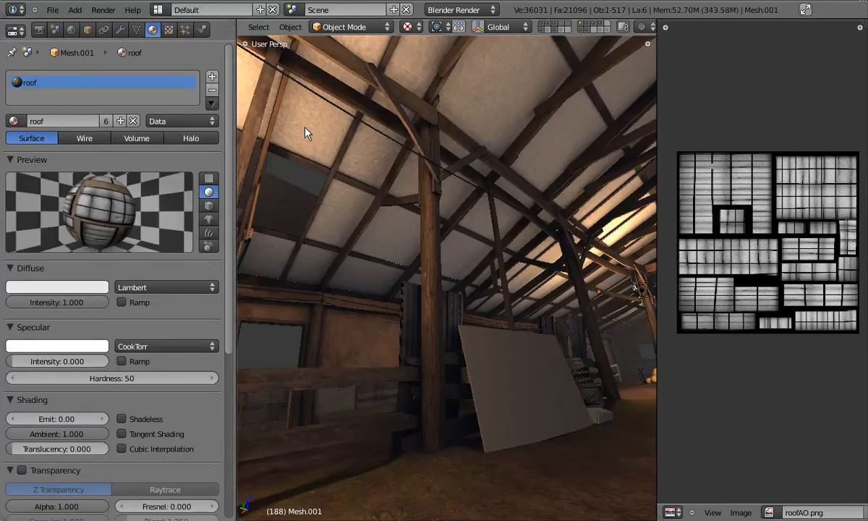
shift+middle_drag(321, 143, 360, 156)
click(136, 30)
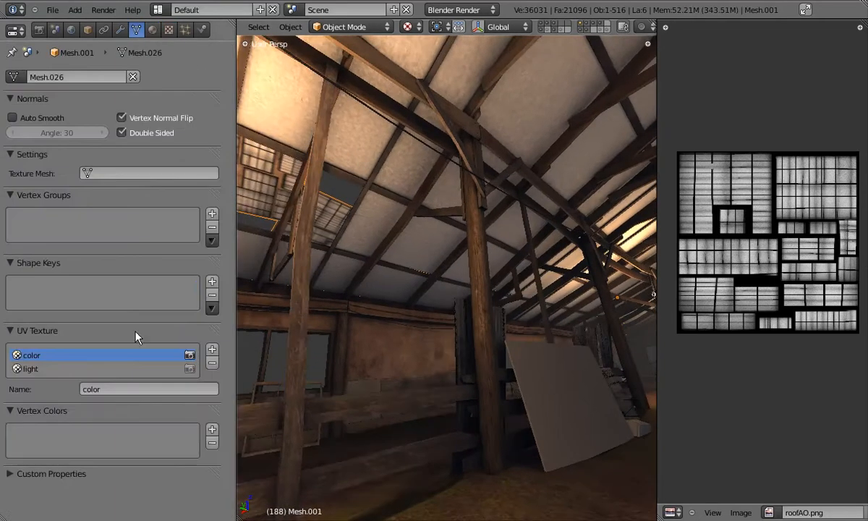
- Activate the light UV layer and isolate the roof mesh in Edit Mode, shown as wireframe from the top
click(109, 369)
key(Tab)
key(a)
key(a)
scroll(808, 256, up, 6)
scroll(809, 256, down, 2)
key(a)
key(l)
key(KP_Decimal)
key(x)
key(z)
key(KP_7)
scroll(515, 239, down, 8)
key(KP_Divide)
scroll(446, 243, up, 5)
- Select all the loose panels overlapping the roof grid, unwrap them and move their UV islands below the image
key(l)
key(l)
key(l)
key(l)
key(l)
key(l)
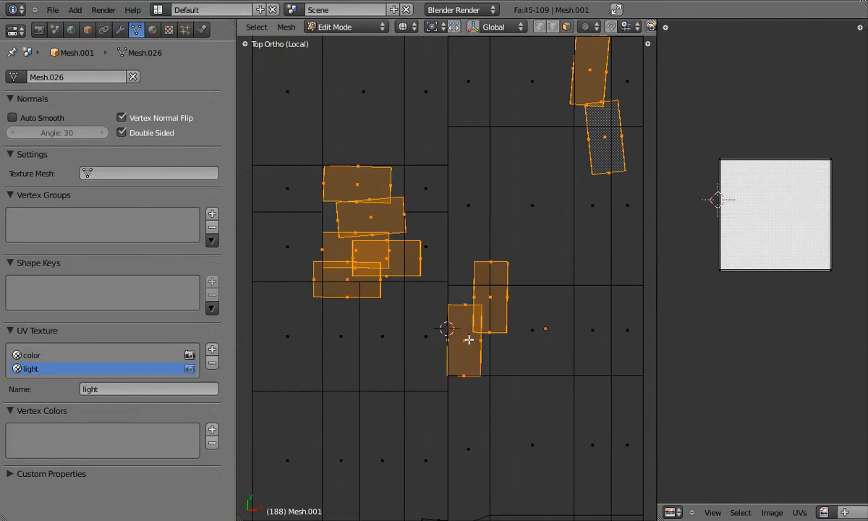
key(l)
scroll(499, 241, down, 3)
key(l)
key(l)
key(u)
click(460, 344)
key(a)
key(g)
click(788, 333)
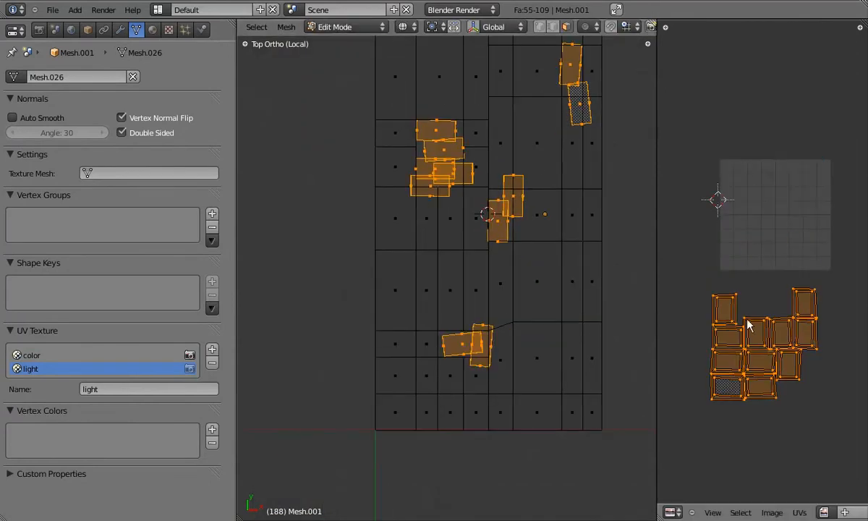
- Unwrap the selected panels again, move their islands below the image area and scale them down
key(u)
click(417, 377)
scroll(816, 221, up, 4)
key(g)
click(832, 233)
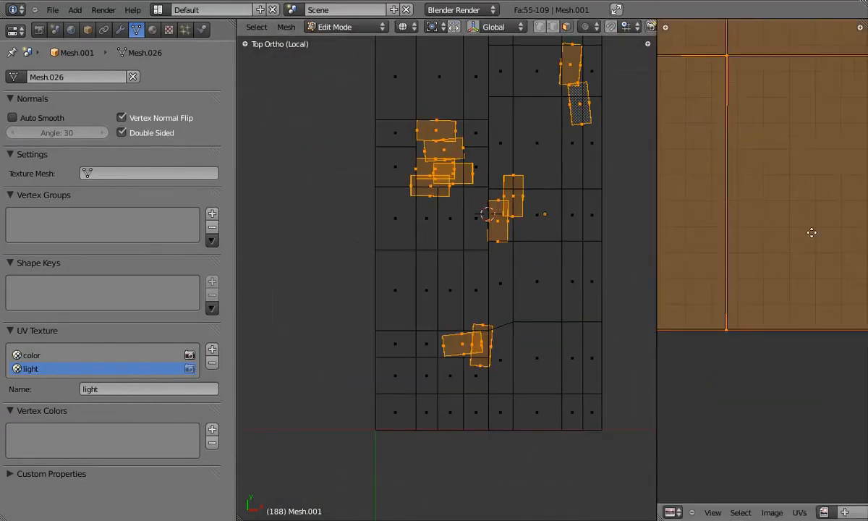
scroll(835, 236, down, 10)
key(g)
click(792, 274)
key(a)
key(a)
key(s)
click(797, 291)
- Maximize the UV editor, scale all islands down slightly and reposition them to leave free space inside the image
key(ctrl+Up)
scroll(483, 218, up, 7)
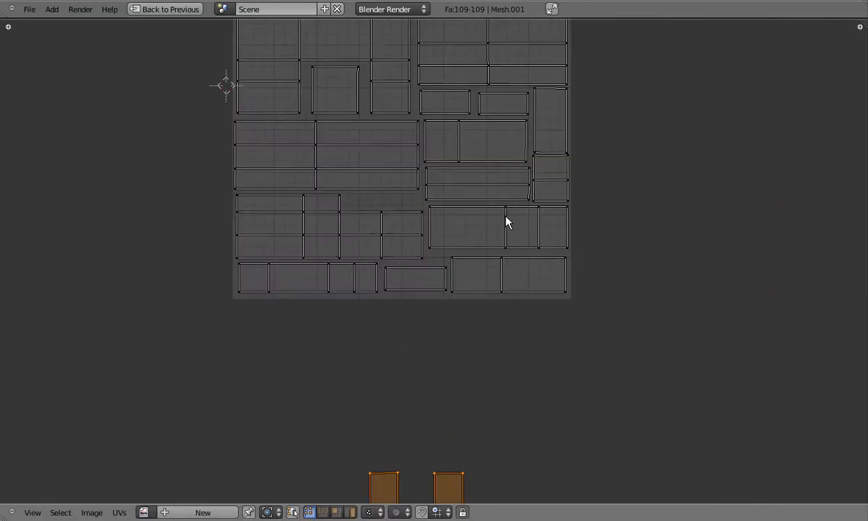
scroll(483, 218, down, 1)
key(a)
key(a)
key(s)
click(614, 231)
key(g)
click(604, 212)
- Rearrange the UV islands along the image's lower edge, stacking the wide strips on the left to free the lower-right area
scroll(550, 222, up, 3)
key(a)
key(l)
key(g)
click(307, 273)
key(a)
key(l)
key(g)
click(290, 278)
key(a)
key(l)
key(g)
click(420, 266)
key(a)
key(l)
key(g)
click(350, 285)
- Move the small single-rectangle island into the gap above the four-column island on the left and scale it vertically to fit
key(a)
key(l)
key(g)
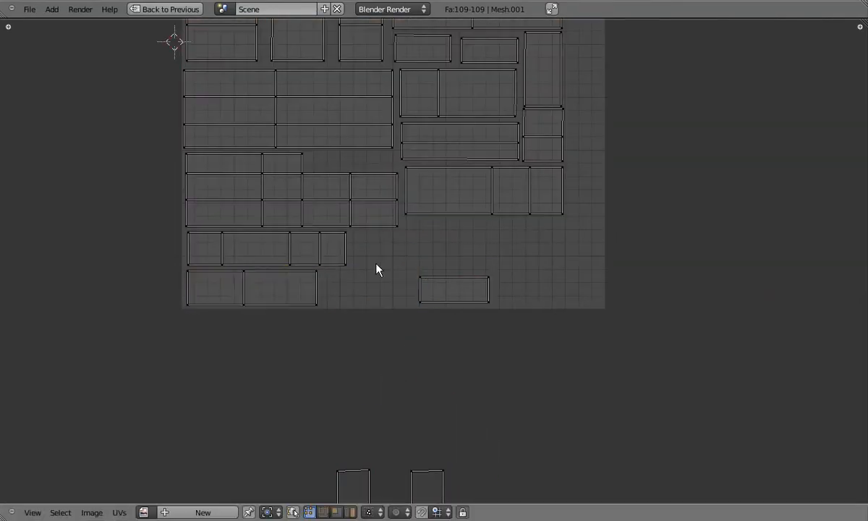
click(386, 139)
key(s)
key(y)
click(359, 122)
- Place one loose panel island in the free area beside the stacked strips at the image's lower edge
scroll(424, 142, down, 2)
key(l)
key(g)
click(393, 165)
- Spread the loose panel islands below the image apart along the X axis, leaving a small gap between them
key(a)
key(l)
right_click(484, 446)
key(l)
key(g)
key(x)
click(465, 448)
key(a)
key(l)
key(g)
key(x)
click(415, 447)
key(a)
key(l)
key(g)
key(x)
click(395, 449)
key(a)
key(l)
key(g)
key(x)
click(371, 448)
- Select the six spread panel islands together and move them into the free lower-right area of the image
key(a)
key(l)
key(l)
key(l)
key(l)
key(l)
key(l)
key(g)
click(559, 173)
- Narrow the row of six panel islands along X, reposition it beside the first panel and scale it vertically to fit
key(s)
key(x)
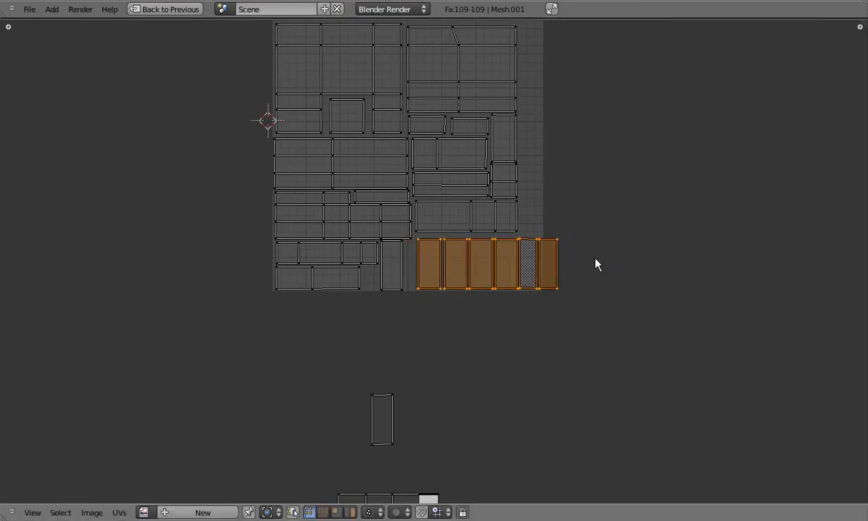
click(593, 258)
key(g)
click(560, 258)
key(s)
key(y)
click(388, 149)
- Select all remaining panel islands below the image and move them outside the image's right edge
key(a)
key(l)
middle_drag(382, 165, 382, 70)
key(a)
key(b)
drag(281, 252, 452, 454)
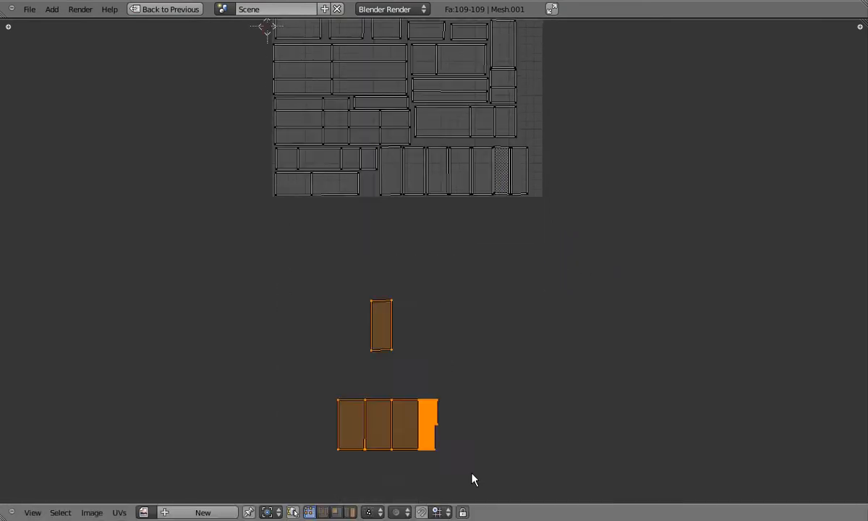
key(g)
click(701, 176)
- Move four large panel islands one by one into a vertical column in the free space along the image's right edge
key(a)
key(l)
key(g)
click(516, 77)
key(a)
key(l)
key(g)
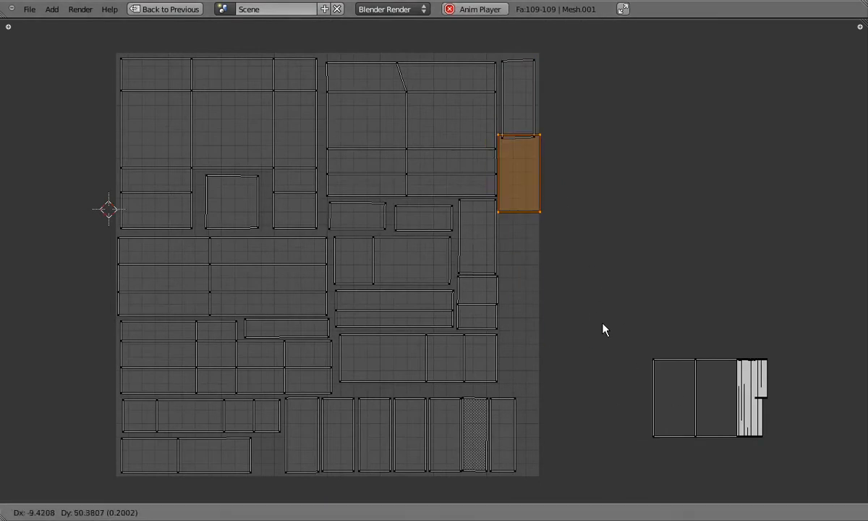
click(602, 298)
key(a)
key(l)
key(g)
click(526, 251)
key(a)
key(l)
key(g)
click(570, 346)
- Select the column of four panel islands, scale it down vertically and shift it up along Y inside the image
key(b)
drag(499, 49, 591, 314)
scroll(540, 217, up, 1)
key(s)
key(y)
click(519, 72)
scroll(562, 181, down, 2)
key(g)
key(y)
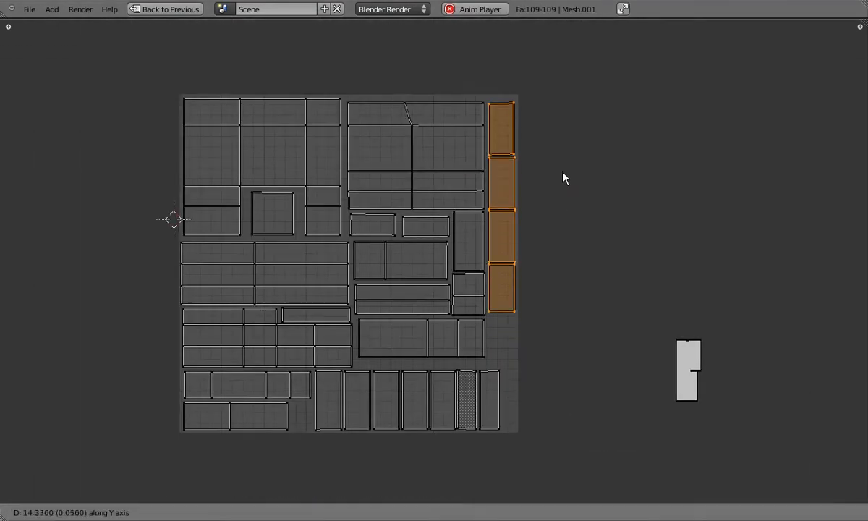
click(525, 83)
- Select the remaining narrow strip islands, scale them up and move them closer to the image's right edge
key(l)
key(s)
click(775, 390)
key(g)
click(667, 365)
- Stretch the group of narrow strip islands along the X axis
key(a)
scroll(723, 311, up, 4)
middle_drag(736, 288, 710, 181)
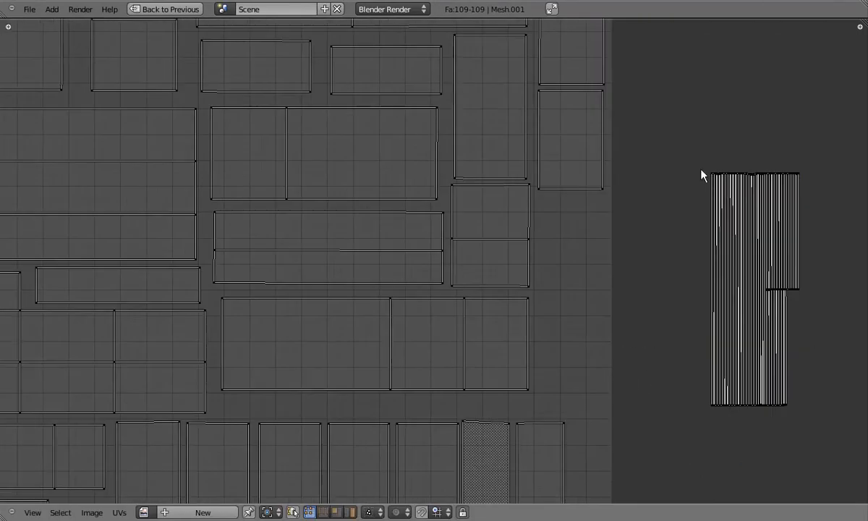
key(a)
key(a)
key(s)
key(x)
click(823, 348)
- Move one narrow strip out of the group and shorten the strip islands along the Y axis
key(a)
key(l)
key(g)
click(663, 223)
key(a)
key(a)
key(s)
key(y)
click(762, 146)
- Move four narrow strip islands one by one into the empty column beneath the rightmost panels, inside the image's right edge
key(a)
key(l)
key(g)
click(595, 328)
key(a)
key(l)
key(g)
click(594, 230)
key(a)
key(l)
key(g)
click(581, 227)
key(a)
key(l)
key(g)
click(587, 227)
- Fill the rest of that right-edge column with further narrow strips, placing each beside the previous one
key(a)
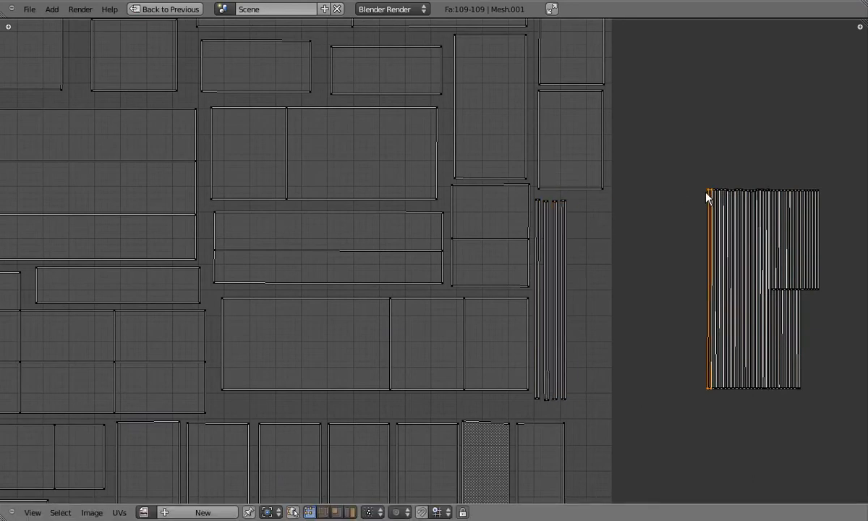
key(l)
key(g)
click(624, 239)
key(a)
key(l)
key(g)
click(712, 199)
key(l)
key(g)
click(606, 201)
key(a)
key(l)
key(g)
click(613, 215)
- Select all strips still outside the image, move them toward its lower-right corner and shorten them along the Y axis
middle_drag(649, 224, 649, 84)
key(a)
middle_drag(734, 78, 724, 103)
key(b)
drag(687, 340, 832, 37)
key(g)
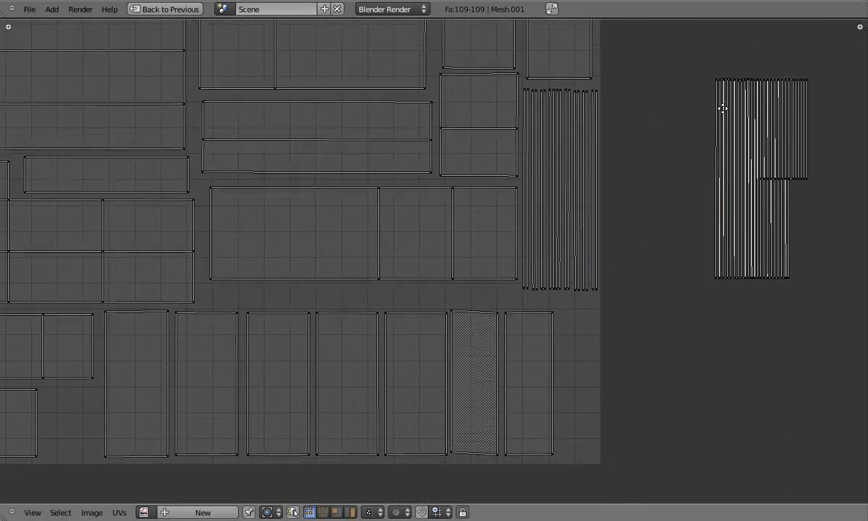
click(689, 194)
key(s)
key(y)
click(594, 301)
- Keep the strips that fit in the lower-right corner and move the excess ones back outside the image
key(a)
key(l)
key(g)
key(b)
drag(597, 294, 679, 461)
key(g)
click(752, 440)
- Rotate loose long strips to horizontal and place them in the gap beneath the wide three-part panel island
middle_drag(694, 261, 715, 343)
scroll(715, 343, down, 1)
key(a)
key(l)
key(r)
click(650, 373)
key(g)
click(315, 327)
- Select a group of short strips, rotate it -90 degrees, place it in the gap under the three-part panel and scale it along X
key(a)
key(l)
scroll(669, 370, up, 2)
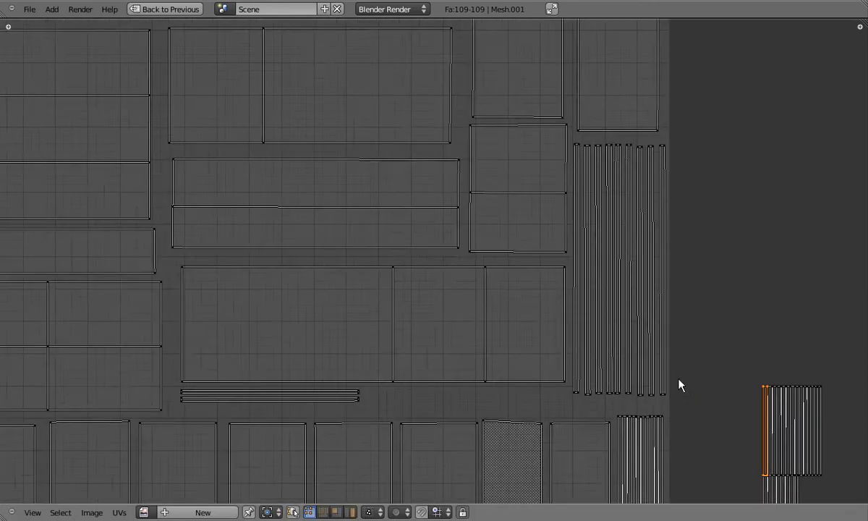
scroll(670, 370, up, 1)
middle_drag(670, 370, 582, 223)
key(a)
key(shift+l)
key(shift+l)
key(shift+l)
key(shift+l)
key(shift+l)
key(shift+l)
key(shift+l)
key(r)
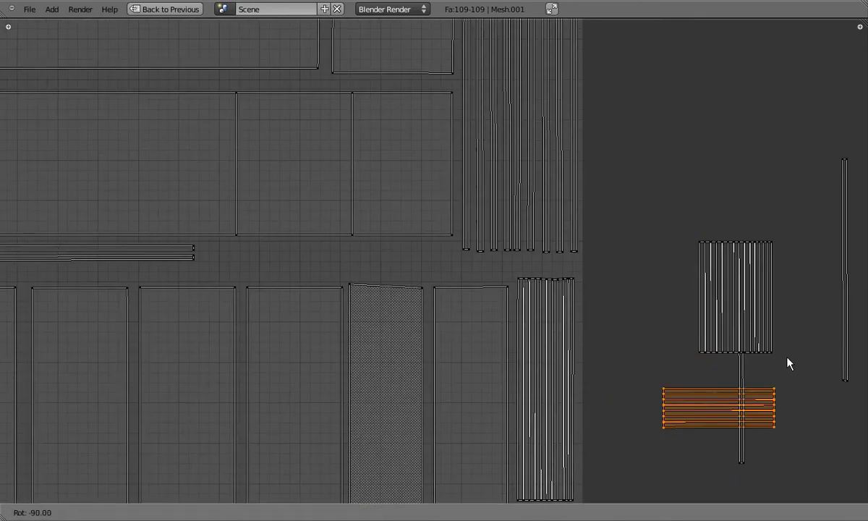
click(791, 377)
key(g)
click(359, 230)
key(s)
key(x)
click(404, 192)
- Rotate the next group of short strips to horizontal, place it beside the previous group and scale it to fit the gap
key(a)
key(shift+l)
key(shift+l)
key(shift+l)
key(shift+l)
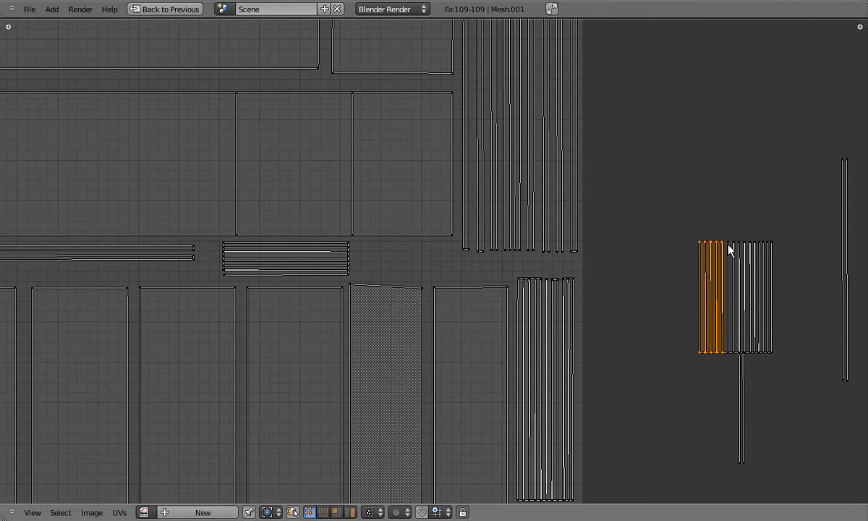
key(g)
click(393, 211)
key(r)
click(387, 137)
key(g)
click(453, 135)
key(s)
click(463, 136)
- Move a loose strip into the gap beside the square panel island in the image's left half and scale it to fit
scroll(463, 136, down, 4)
middle_drag(521, 182, 663, 280)
key(a)
key(shift+l)
click(735, 401)
key(a)
key(alt+a)
key(shift+l)
key(g)
click(556, 197)
middle_drag(555, 197, 596, 246)
key(g)
click(373, 198)
key(alt+a)
key(s)
click(386, 198)
middle_drag(387, 199, 375, 98)
- Select the remaining short strips and place them in the gap beside the lowest panel near the image's lower-left corner
key(a)
key(b)
drag(702, 272, 753, 358)
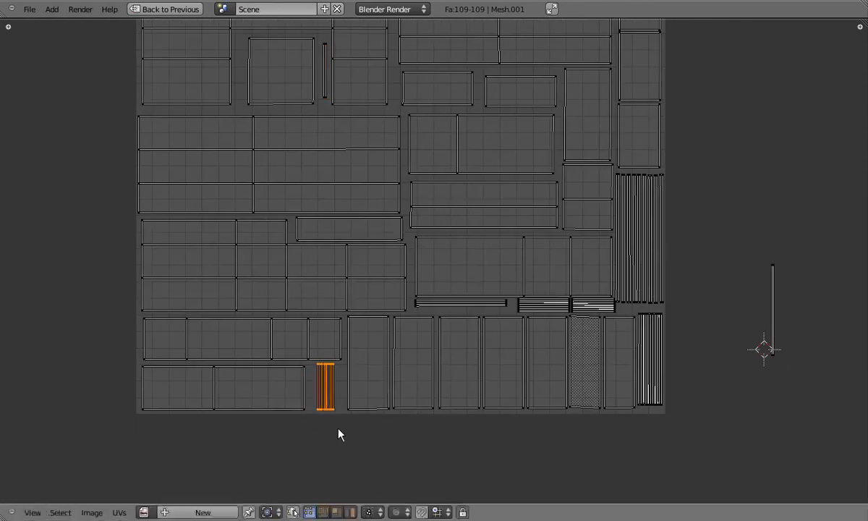
- Move the last loose strip into the narrow gap between the upper panel blocks and scale it along the X axis
key(a)
key(b)
drag(761, 256, 799, 368)
middle_drag(812, 294, 812, 413)
middle_drag(661, 206, 716, 321)
key(g)
click(522, 210)
key(s)
key(x)
click(587, 222)
click(607, 223)
key(g)
click(607, 224)
- Return to the full layout in Object Mode, leave local view and show the whole warehouse textured in perspective
key(shift+space)
key(Tab)
key(KP_1)
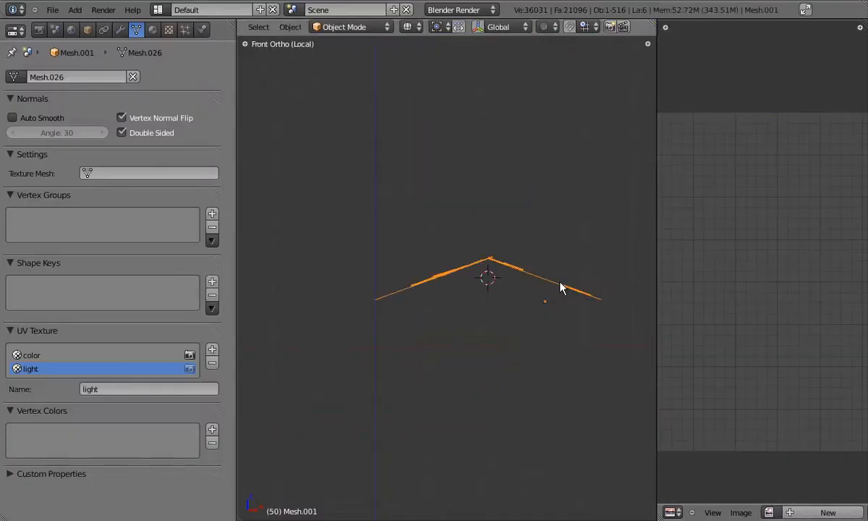
key(KP_Divide)
key(KP_5)
key(z)
scroll(495, 275, up, 1)
key(alt+z)
scroll(529, 284, down, 1)
mouse_move(529, 284)
shift+middle_down()
mouse_move(511, 270)
mouse_move(434, 282)
shift+middle_up()
- Keep the light UV layer active and set the roofAO texture's blend mode to Multiply
click(36, 355)
click(37, 368)
middle_drag(366, 293, 405, 275)
click(169, 30)
scroll(173, 211, down, 4)
click(72, 459)
click(66, 379)
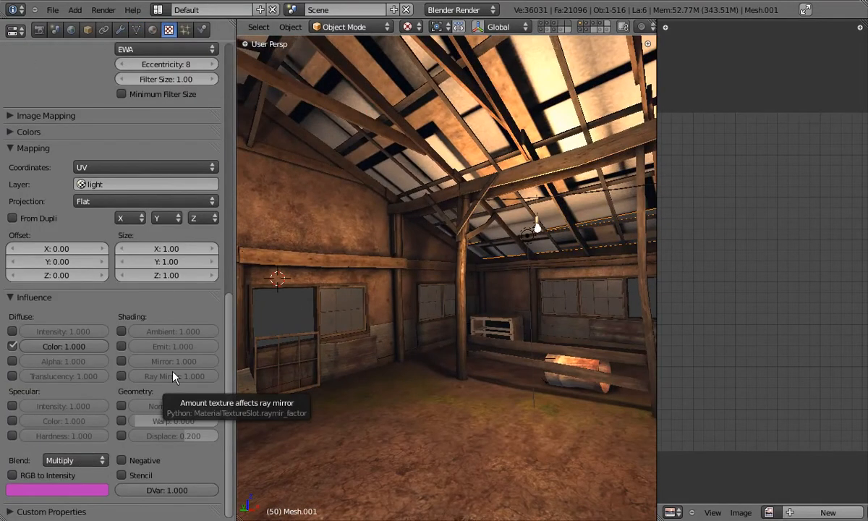
- Check the roof from inside the warehouse and put the roof mesh into Edit Mode
middle_drag(519, 319, 239, 297)
scroll(198, 145, up, 19)
key(Tab)
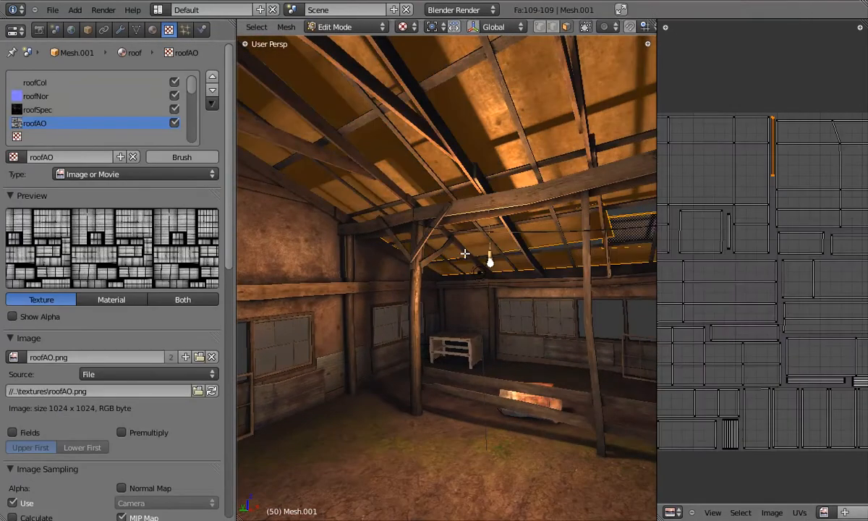
- Assign roofAO.png to the roof mesh's light UV layout and return to Object Mode
click(823, 512)
scroll(795, 435, down, 8)
click(761, 464)
key(Home)
key(Tab)
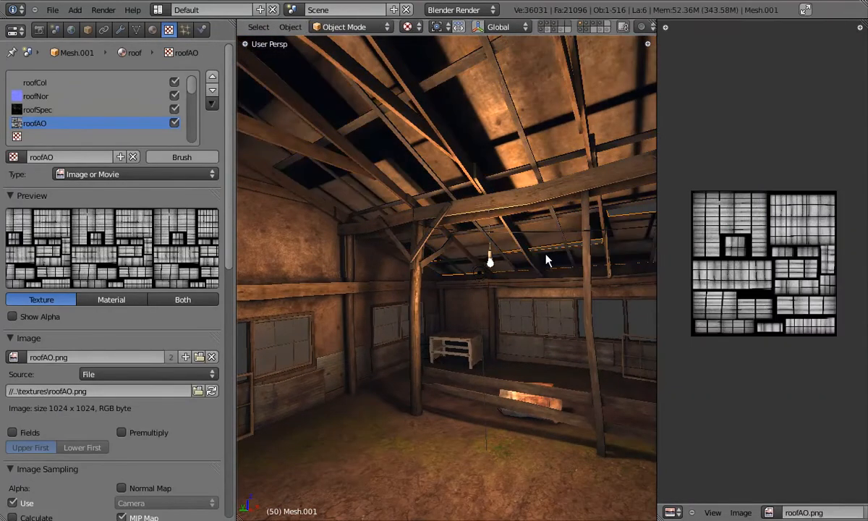
- Save over warehouse36.blend, bake the roof's ambient occlusion, and save the baked image as roofAO.png in the textures folder
click(39, 32)
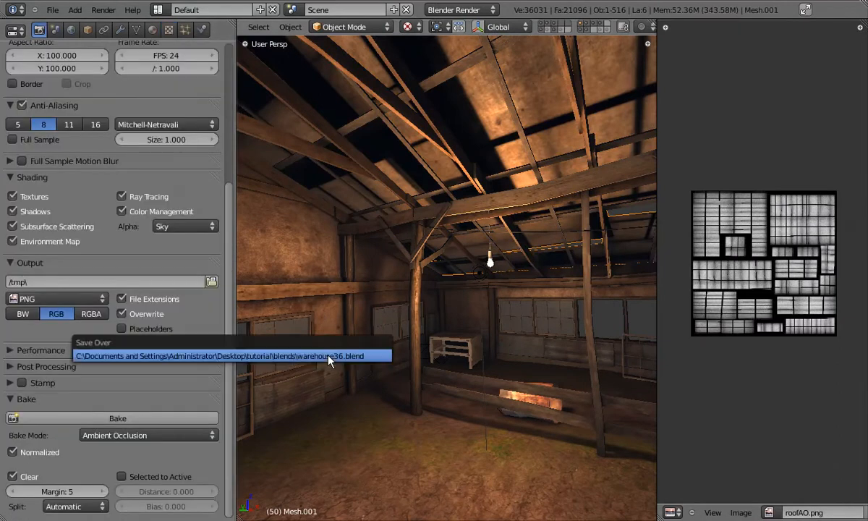
click(120, 418)
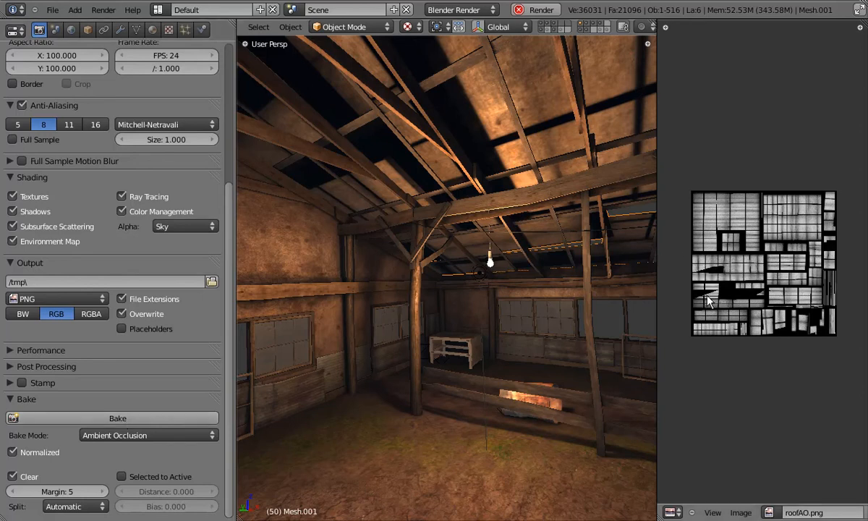
scroll(757, 307, up, 1)
scroll(757, 308, up, 1)
middle_drag(568, 199, 601, 288)
scroll(713, 259, down, 3)
scroll(708, 255, up, 2)
click(741, 514)
click(754, 434)
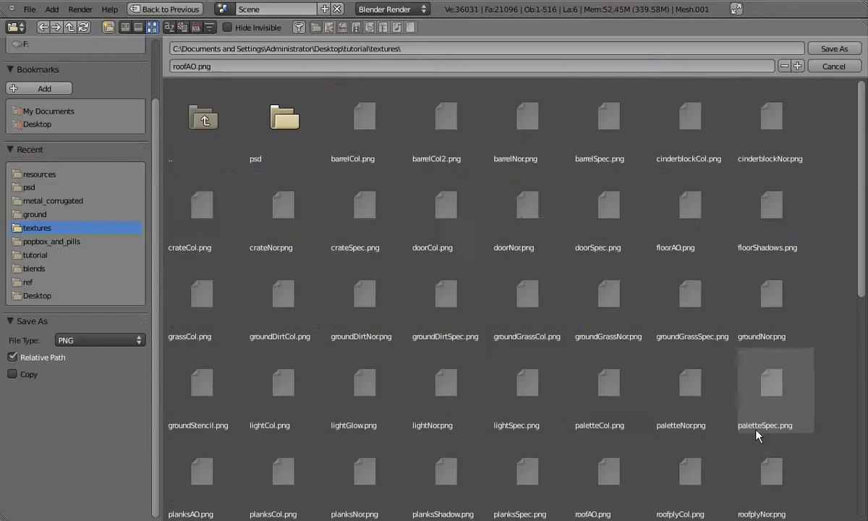
key(Return)
- Create a new blank image for the roof, set the bake mode to Shadow, save over warehouse36.blend and bake
key(Tab)
click(741, 512)
click(771, 501)
key(Tab)
click(113, 435)
click(96, 391)
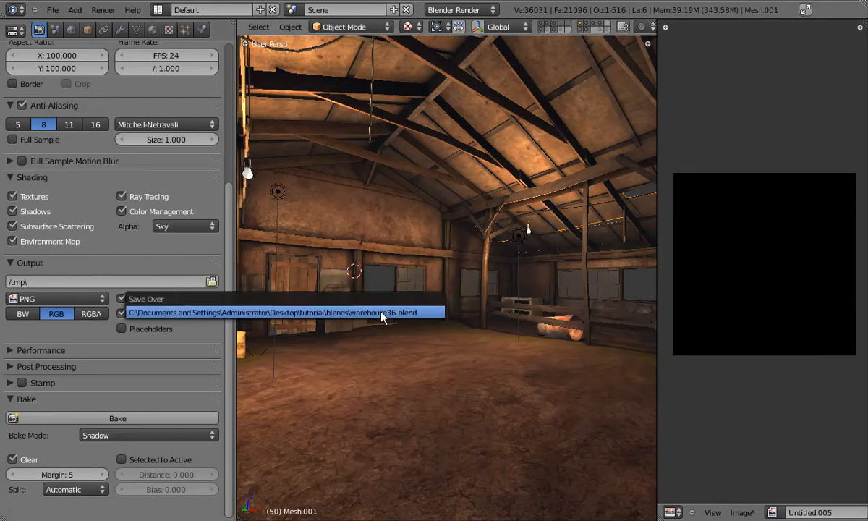
click(123, 419)
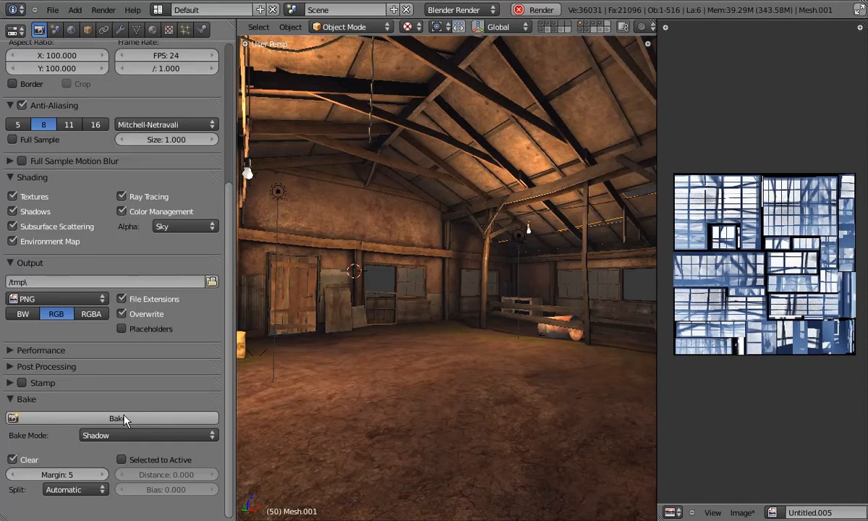
- Save the baked shadow image as roofShadow.png in the textures folder
click(741, 512)
click(762, 431)
click(233, 87)
click(611, 119)
click(271, 65)
text(roof)
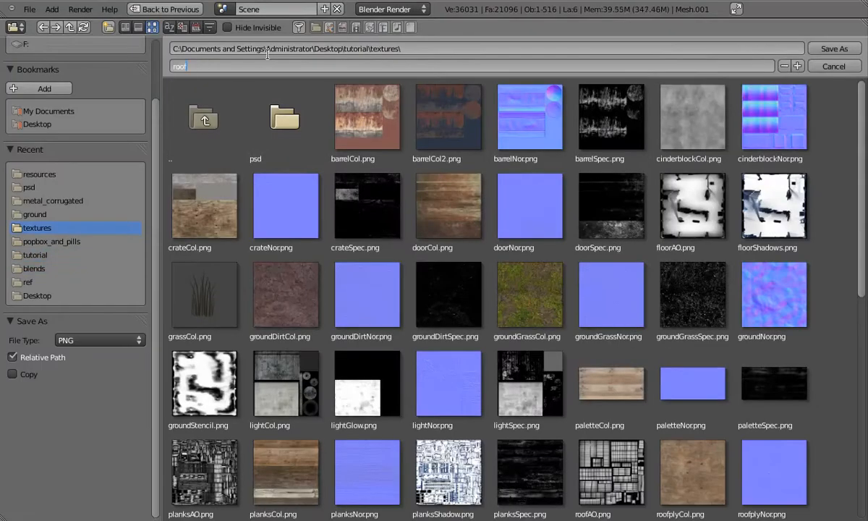
key(Return)
- Switch to Photoshop and open roofAO.png and roofShadow.png from the textures folder
key(alt+Tab)
click(10, 19)
click(24, 44)
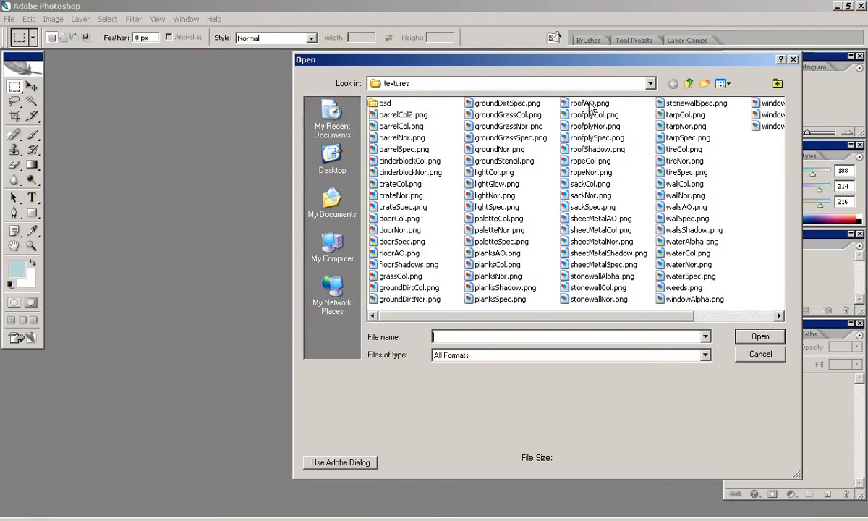
click(589, 105)
ctrl+click(559, 149)
key(Return)
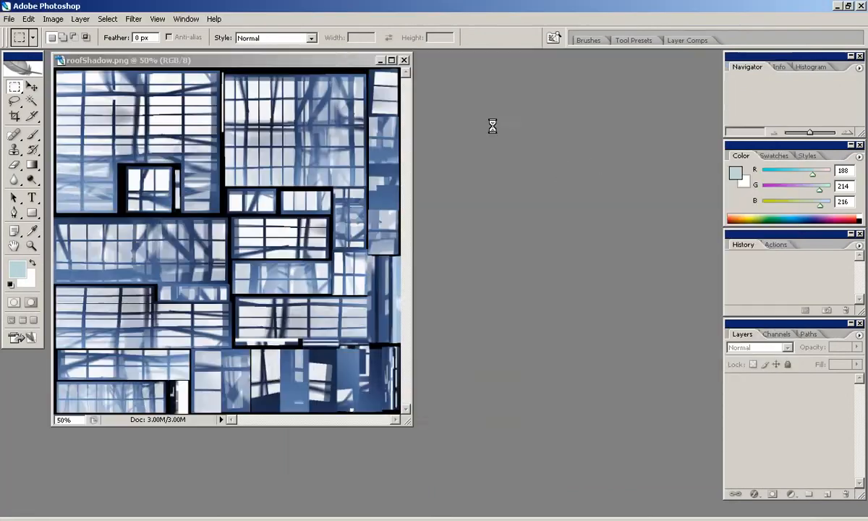
- Copy the whole roofShadow image into roofAO.png as a new layer and desaturate it
drag(326, 56, 595, 87)
key(ctrl+a)
click(362, 67)
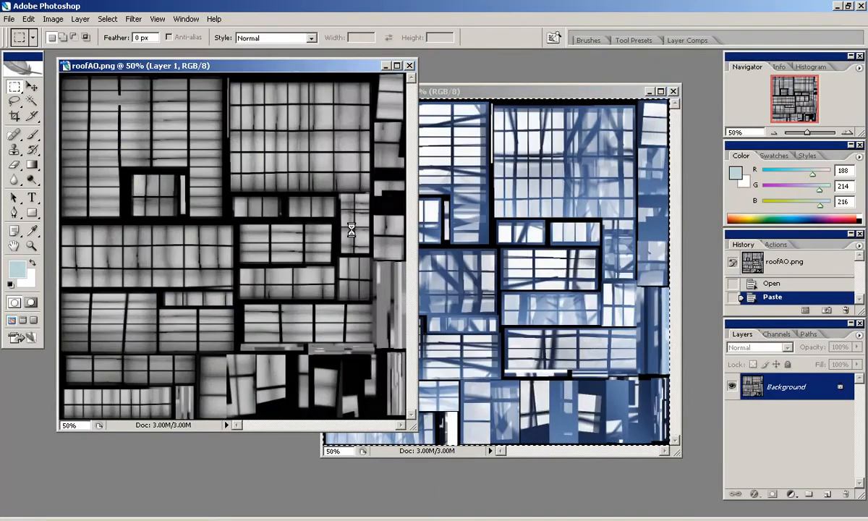
key(ctrl+v)
key(ctrl+shift+u)
- Set the shadow layer to Multiply with 80% fill and close the roofShadow.png document
click(766, 347)
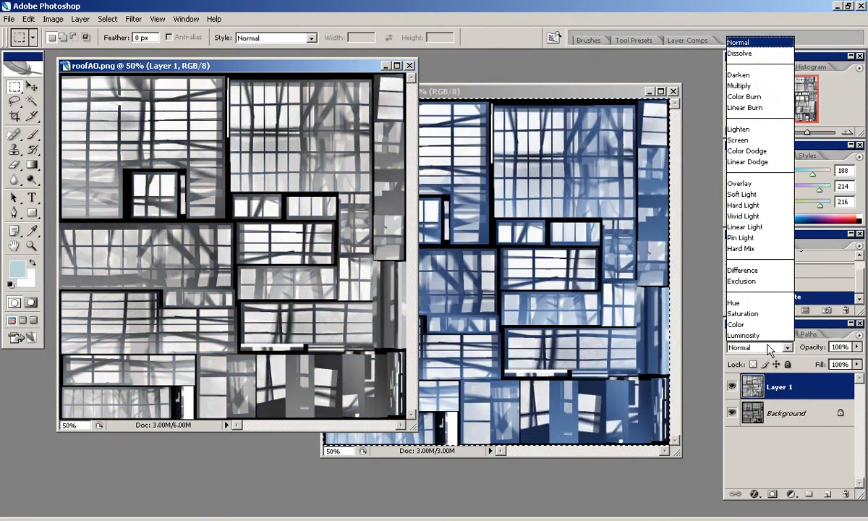
click(748, 86)
click(673, 91)
- Save the layered document as roofAO.psd in the psd folder
click(9, 19)
click(21, 163)
click(552, 314)
click(506, 327)
click(378, 99)
double_click(380, 99)
click(749, 296)
click(800, 231)
- Save a PNG copy of the combined map over roofAO.png in the textures folder
click(9, 19)
click(29, 161)
click(688, 368)
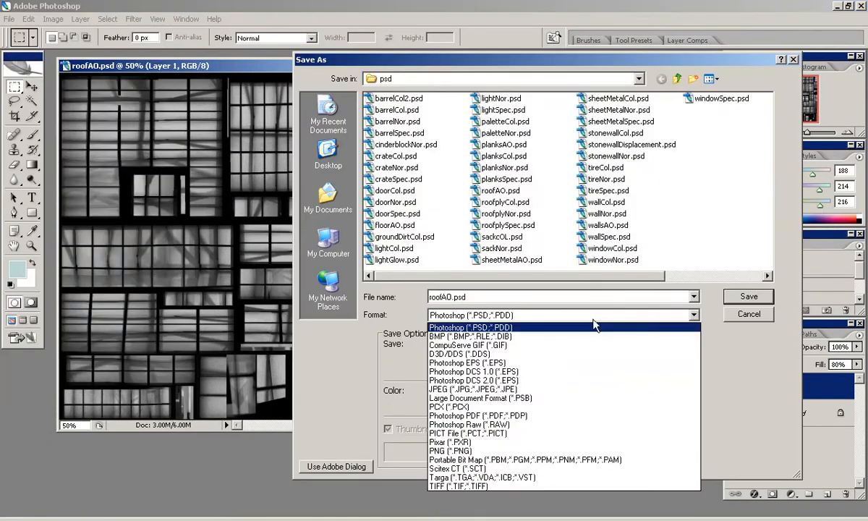
click(548, 500)
click(677, 78)
click(746, 296)
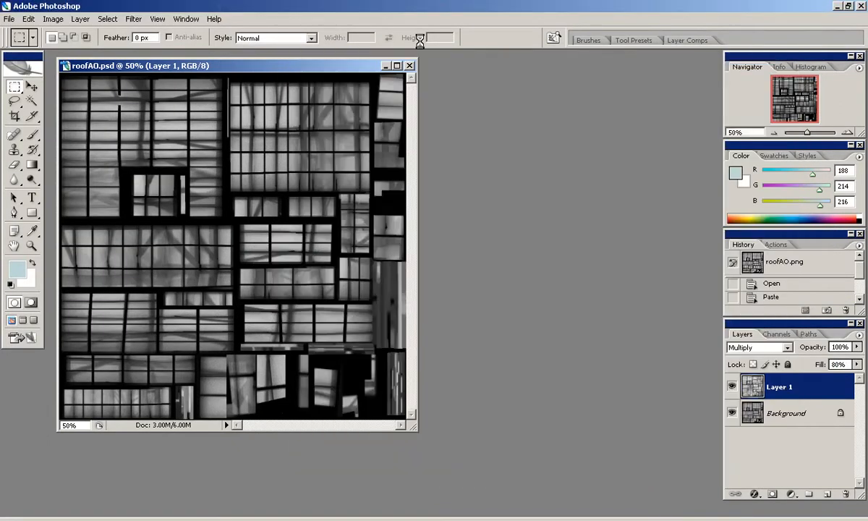
click(466, 247)
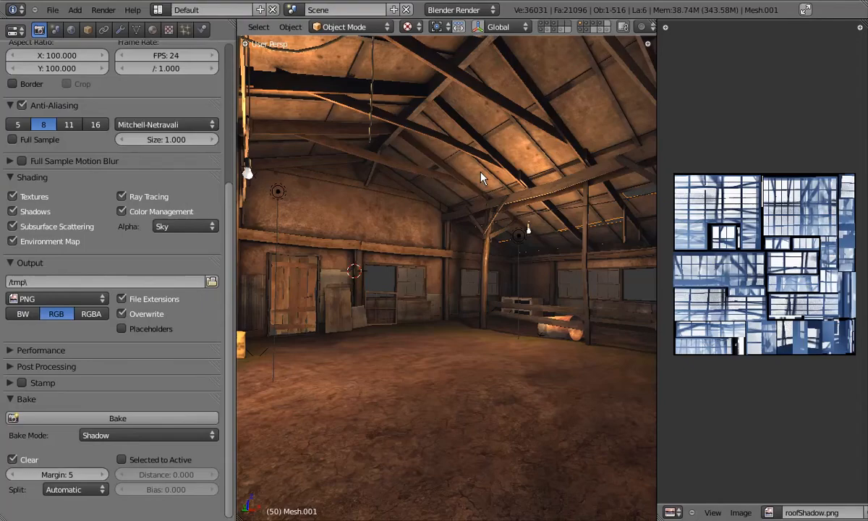
- Switch back to Blender, display roofAO.png in the image editor and reload it from disk
click(673, 512)
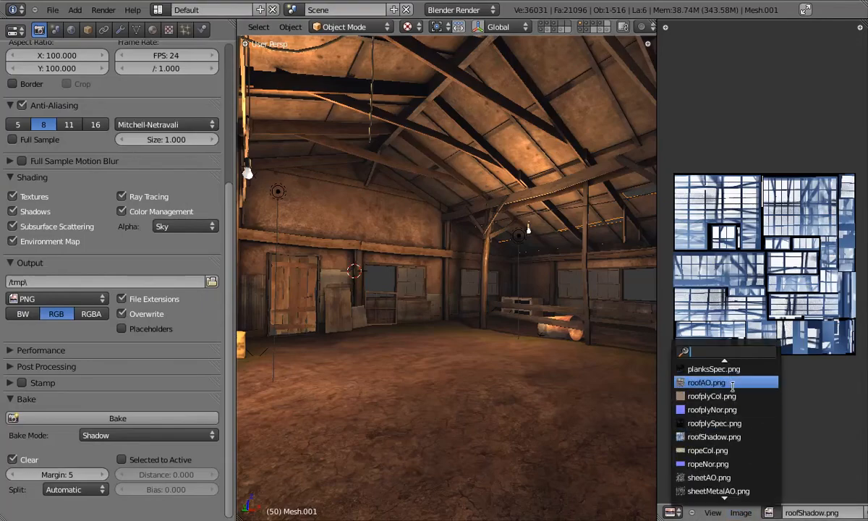
click(706, 382)
click(740, 512)
click(738, 457)
- Select a loose panel that uses the roof material and test the warehouse interior in the game engine
middle_drag(578, 264, 434, 246)
scroll(461, 262, up, 3)
right_click(555, 296)
click(152, 29)
middle_drag(506, 241, 508, 309)
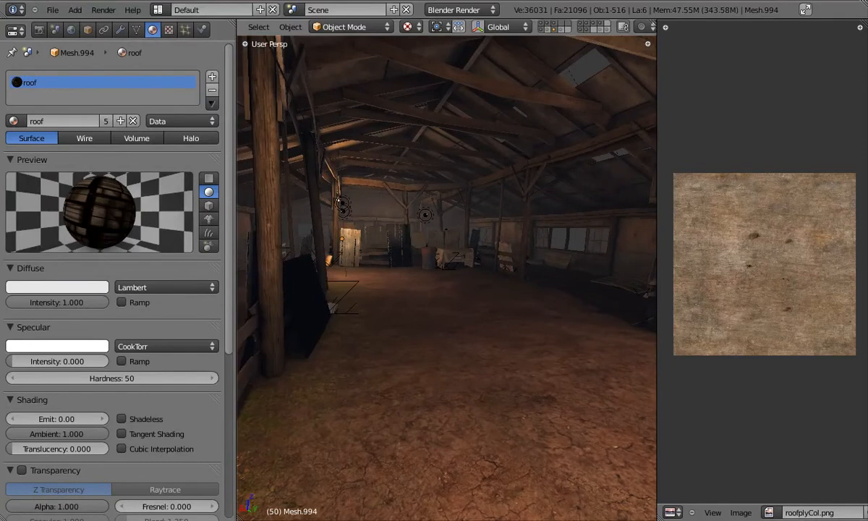
key(p)
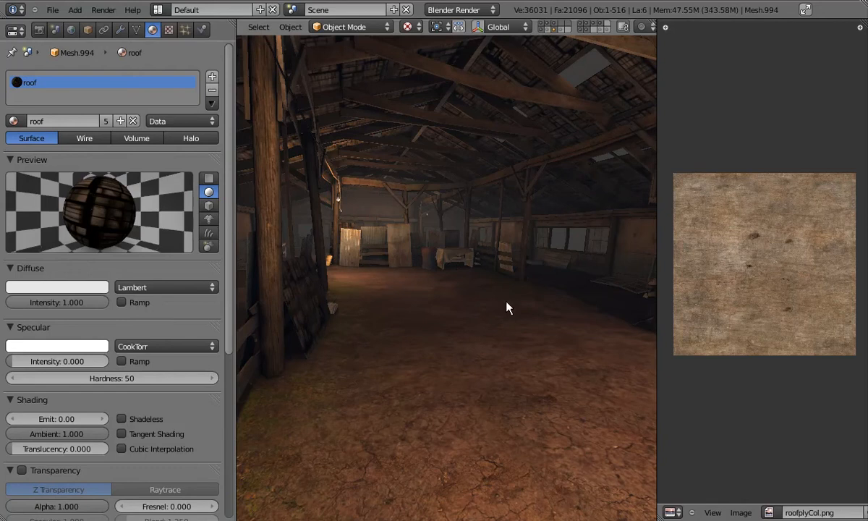
key(Escape)
scroll(209, 258, down, 4)
scroll(214, 326, up, 5)
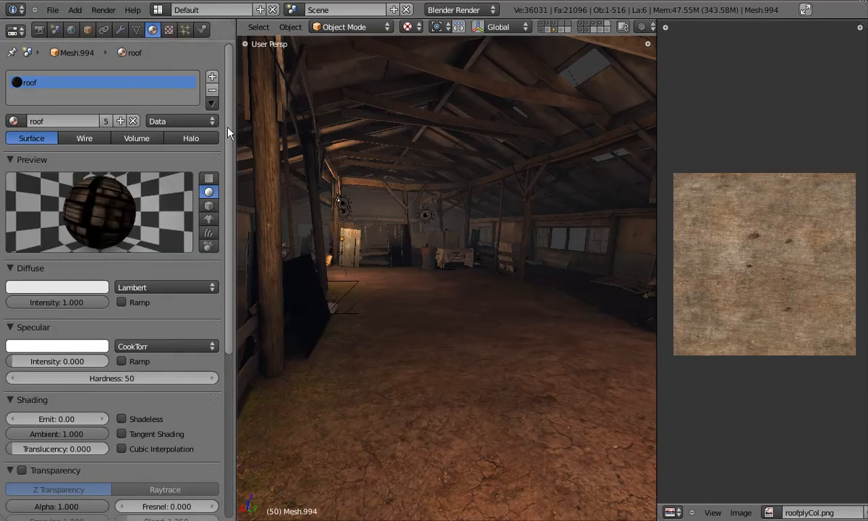
- Enable the roofAO texture's specular color influence
click(169, 30)
drag(229, 257, 243, 175)
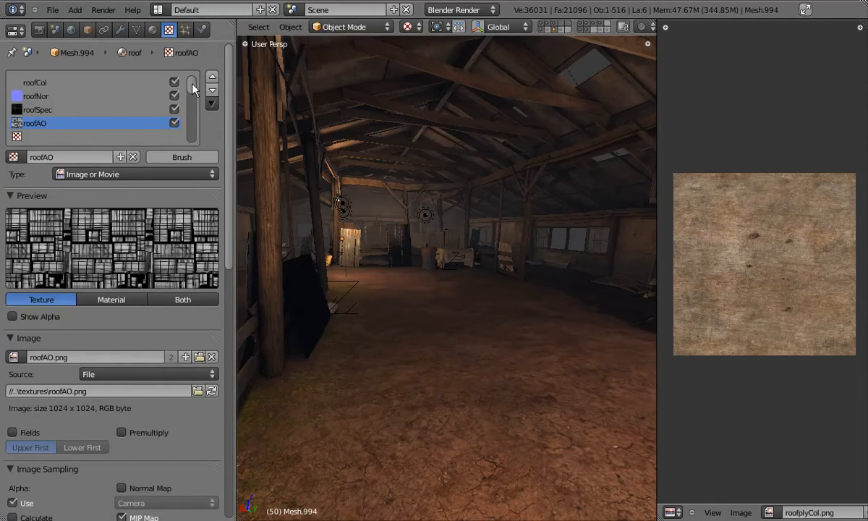
drag(230, 152, 238, 399)
click(12, 421)
scroll(544, 244, up, 5)
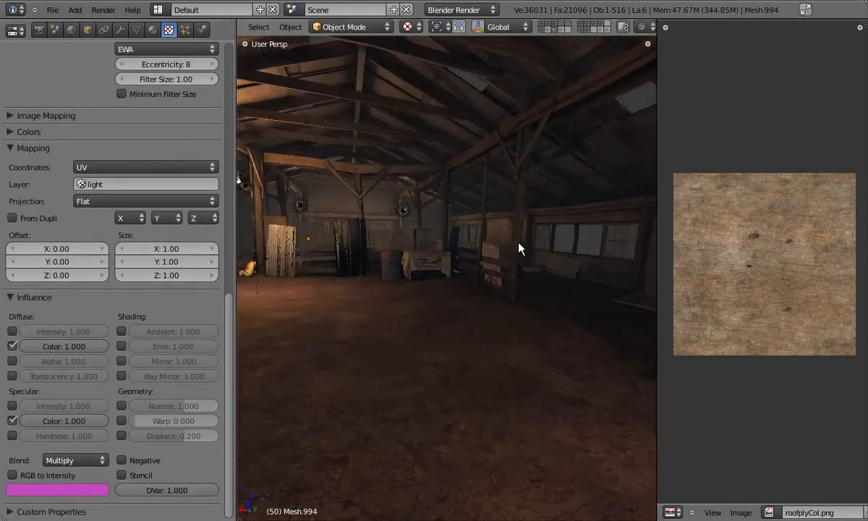
- Compare the UV layers of the loose panel and the roof mesh, using wireframe to select the roof
click(135, 30)
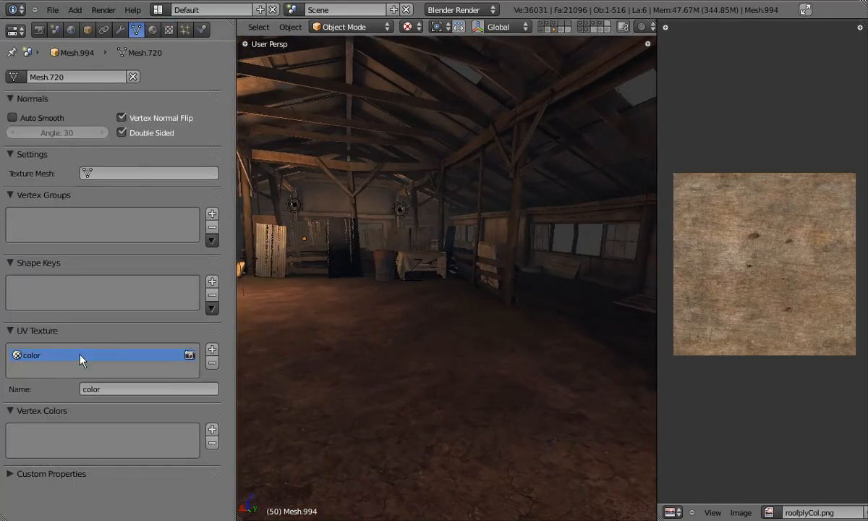
key(z)
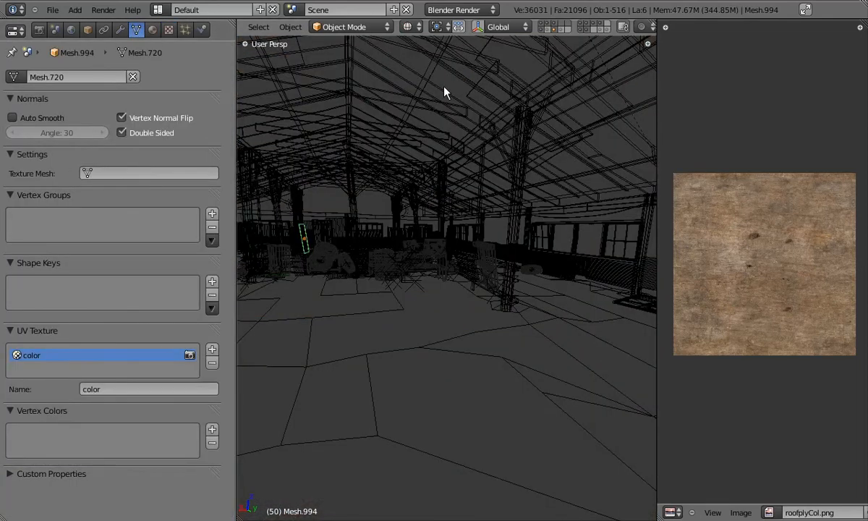
right_click(528, 64)
right_click(483, 49)
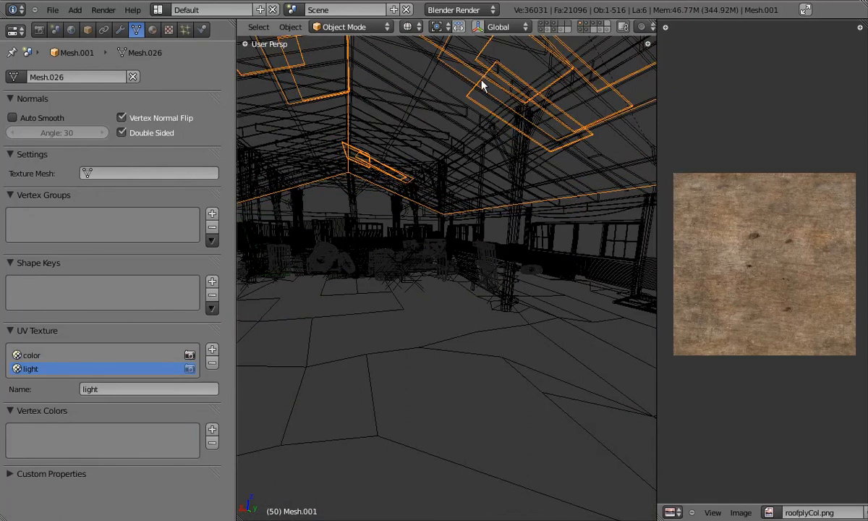
key(z)
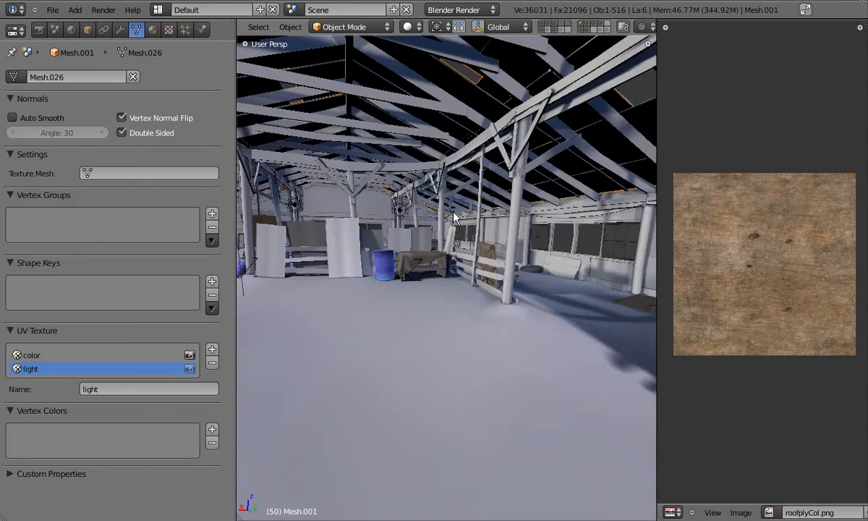
key(alt+z)
scroll(460, 205, up, 5)
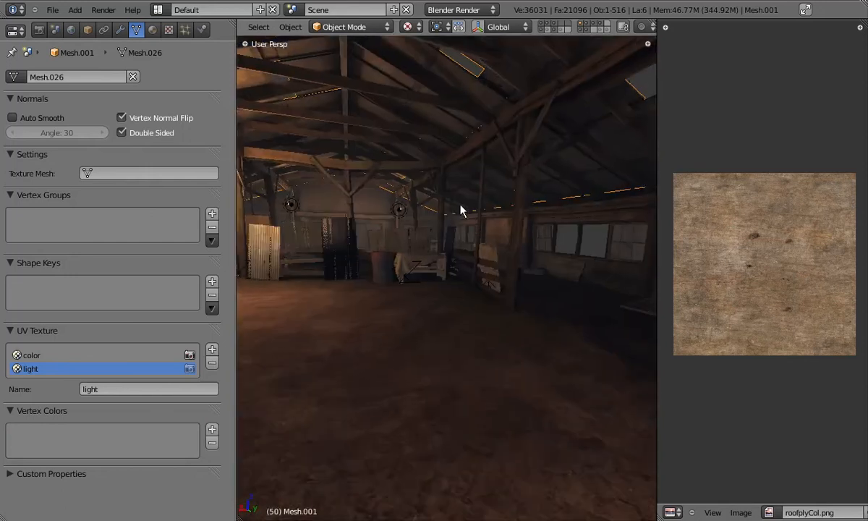
- Test the underside of the roof in the game engine
middle_drag(432, 240, 483, 184)
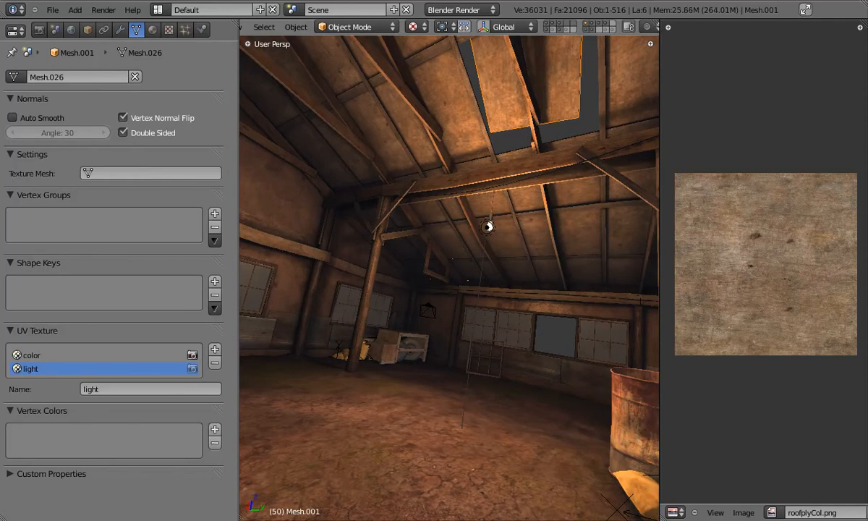
key(p)
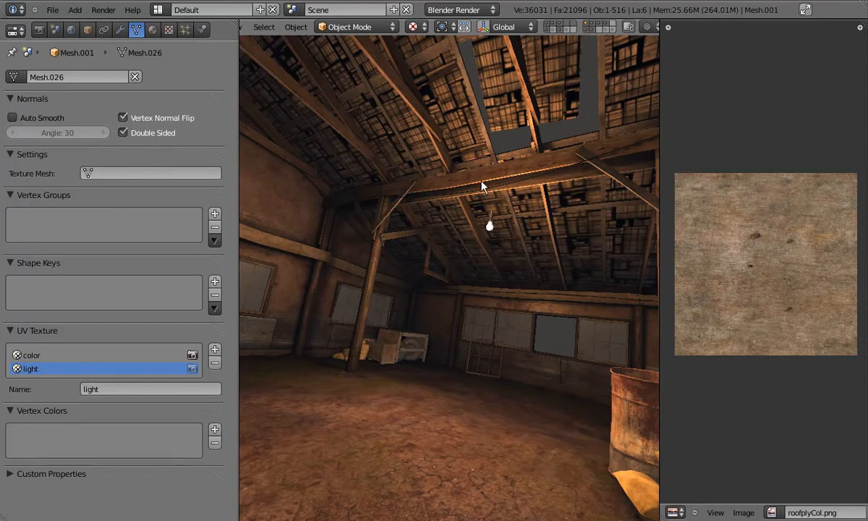
key(Escape)
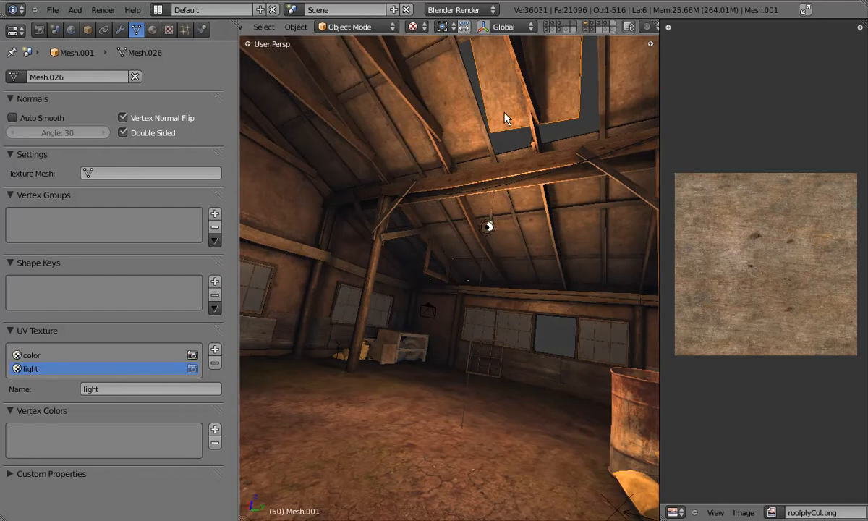
- Duplicate the roof mesh in place, delete the original, and test the duplicate in the game engine
key(shift+d)
right_click(503, 80)
key(x)
click(497, 105)
right_click(498, 105)
key(p)
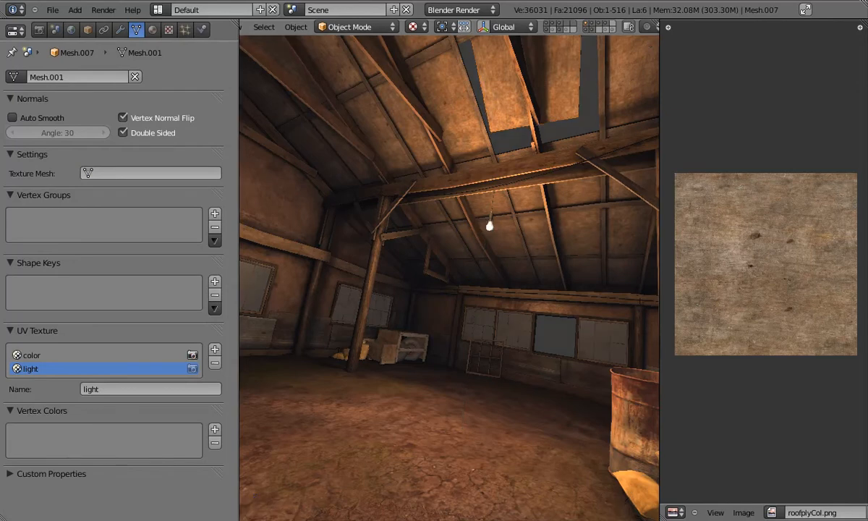
key(Escape)
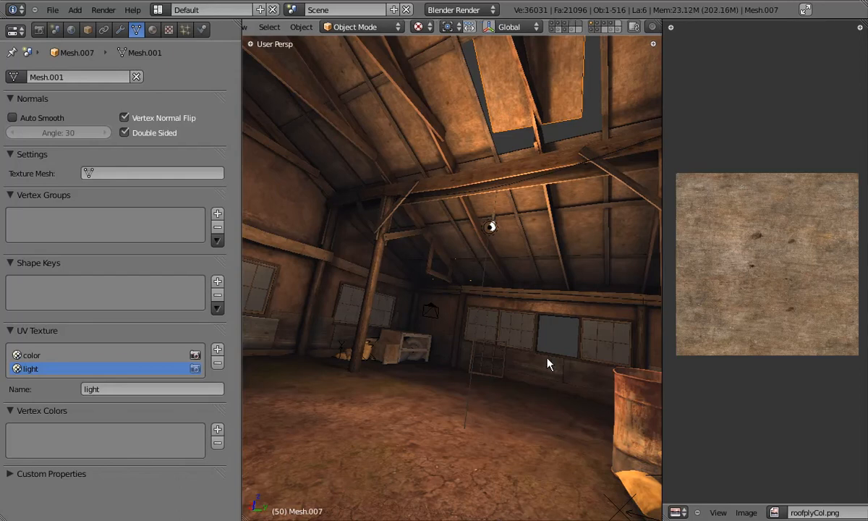
- Go through the scene layers one at a time in solid view to examine which objects each one holds
middle_drag(546, 357, 423, 277)
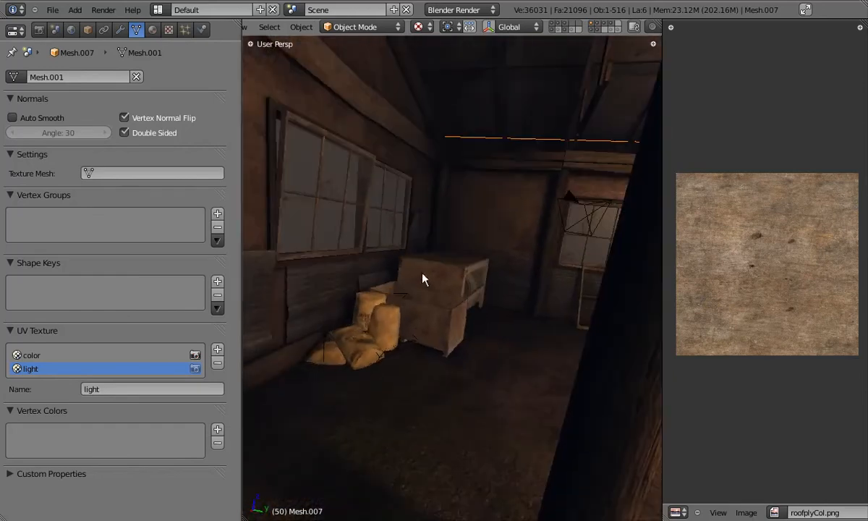
click(553, 27)
key(alt+z)
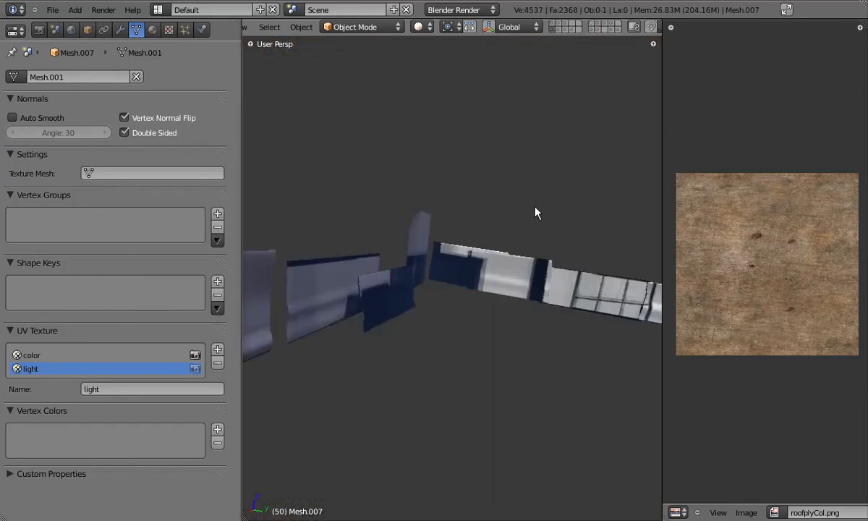
click(563, 30)
click(563, 29)
middle_drag(440, 290, 536, 209)
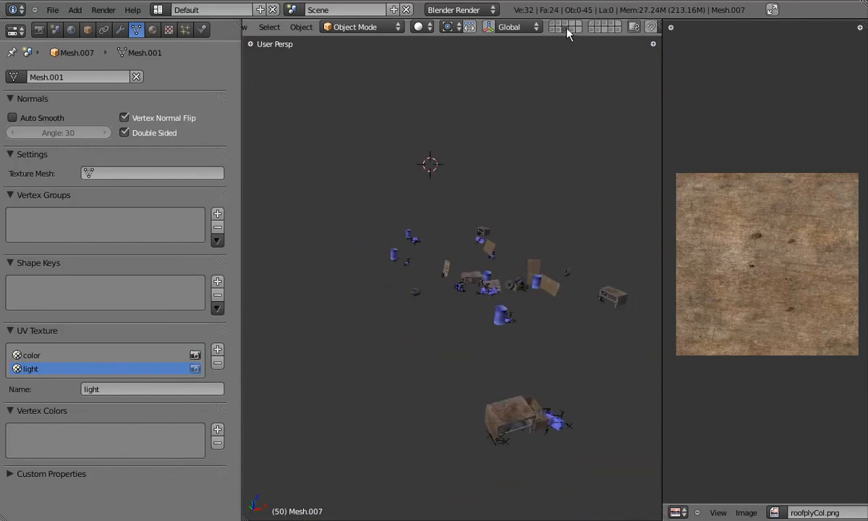
click(570, 30)
click(562, 30)
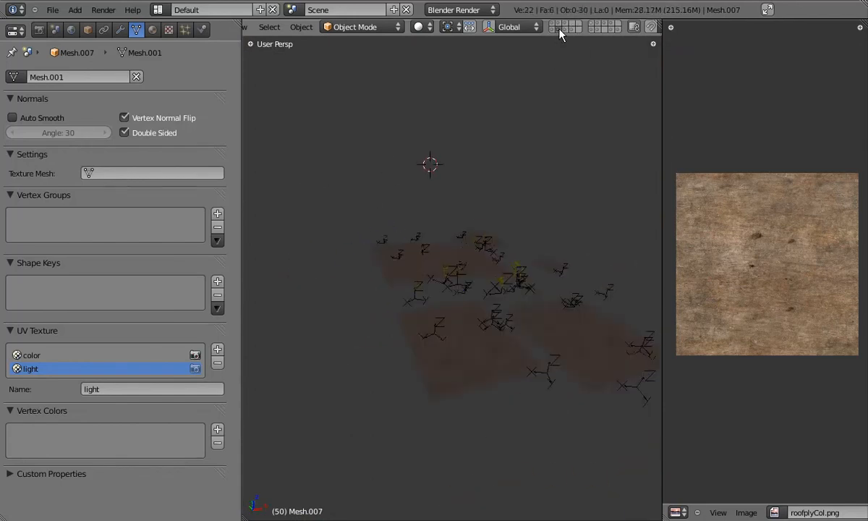
click(552, 30)
middle_drag(558, 89, 606, 283)
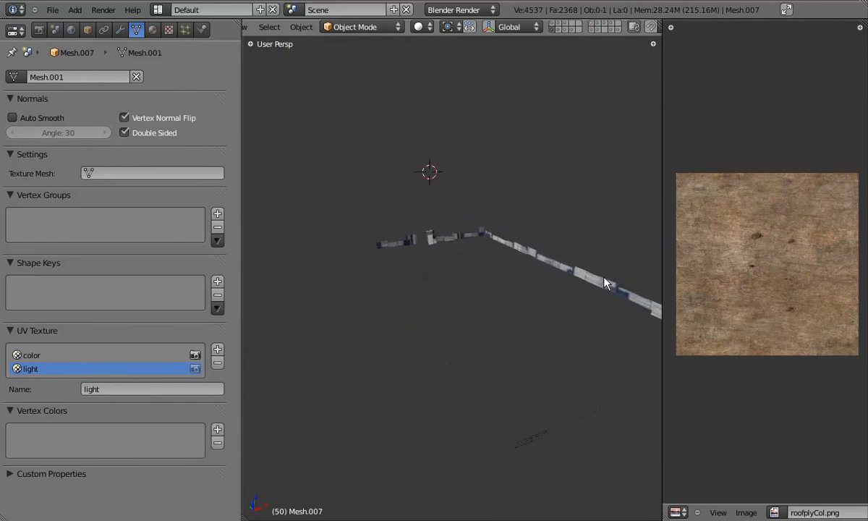
- Display the warehouse's building layers together in textured view, with the plank door in sight
click(554, 26)
key(alt+z)
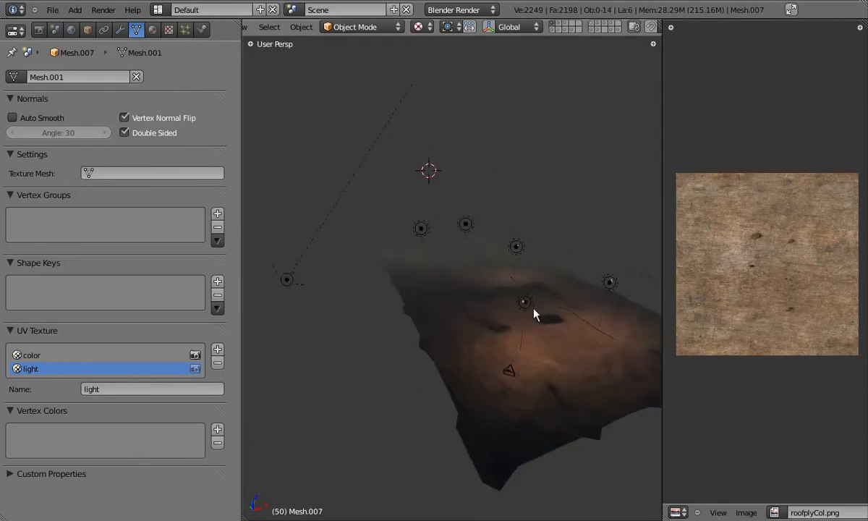
scroll(532, 309, up, 2)
shift+click(558, 24)
shift+click(567, 24)
shift+click(609, 25)
shift+click(612, 24)
scroll(465, 232, up, 5)
middle_drag(465, 231, 383, 261)
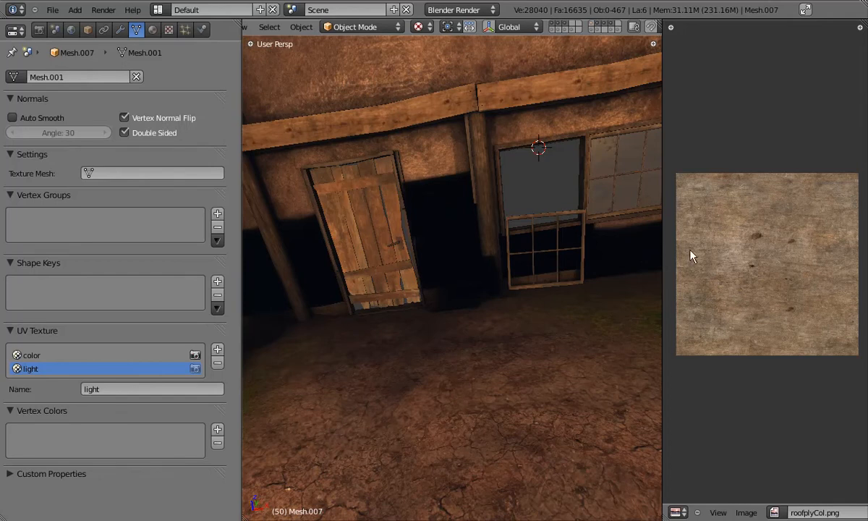
- Select both plank doors and move them to layer 13 with the loose props
right_click(369, 235)
middle_drag(384, 264, 380, 219)
scroll(380, 220, up, 3)
shift+right_click(349, 269)
key(m)
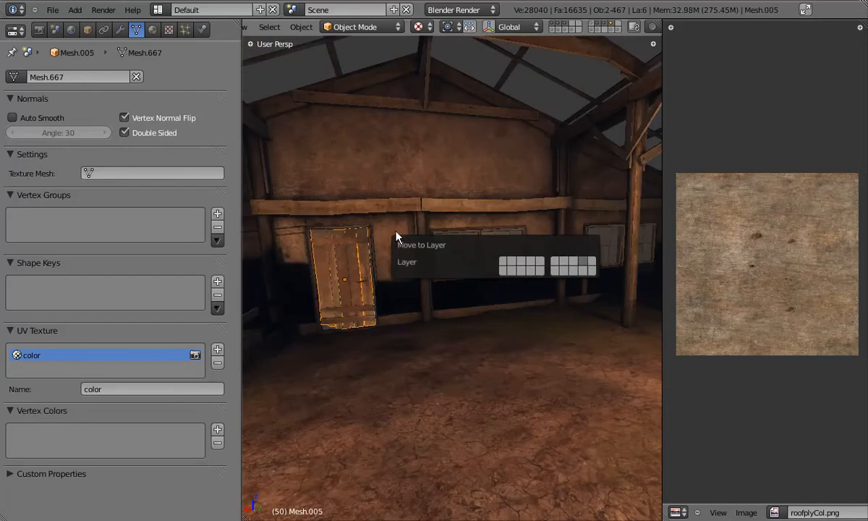
click(520, 270)
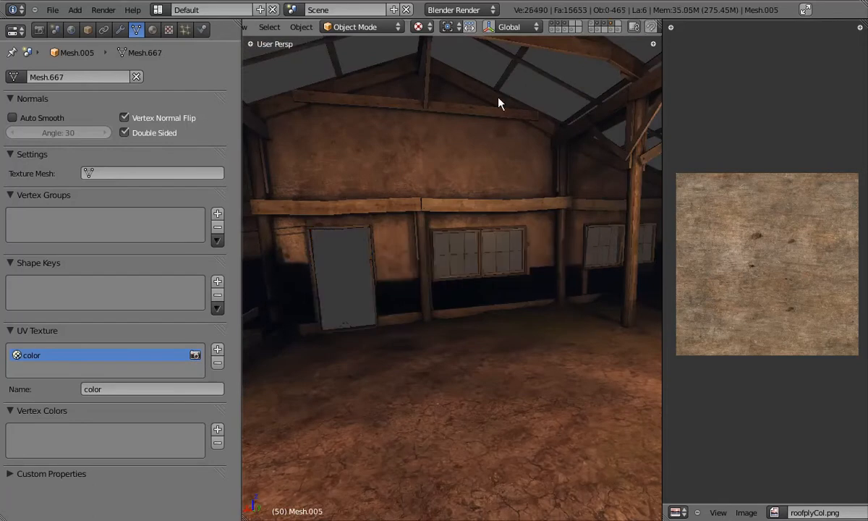
- Show only layer 13 in solid view and widen the 3D viewport on both sides
click(565, 29)
key(alt+z)
middle_drag(344, 312, 763, 312)
mouse_move(260, 317)
middle_down()
mouse_move(320, 333)
mouse_move(674, 304)
middle_up()
drag(662, 294, 770, 294)
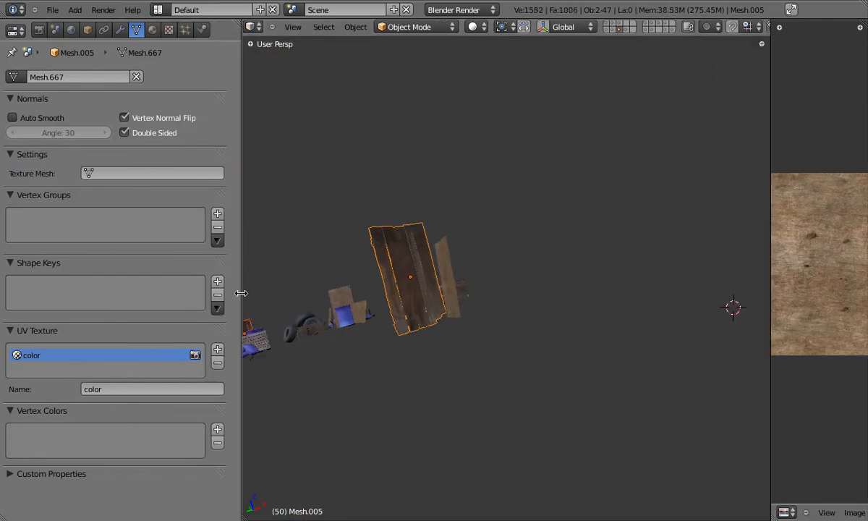
drag(241, 293, 22, 293)
middle_drag(243, 366, 440, 323)
- Join the two plank doors into one object, using wireframe to select them
key(Tab)
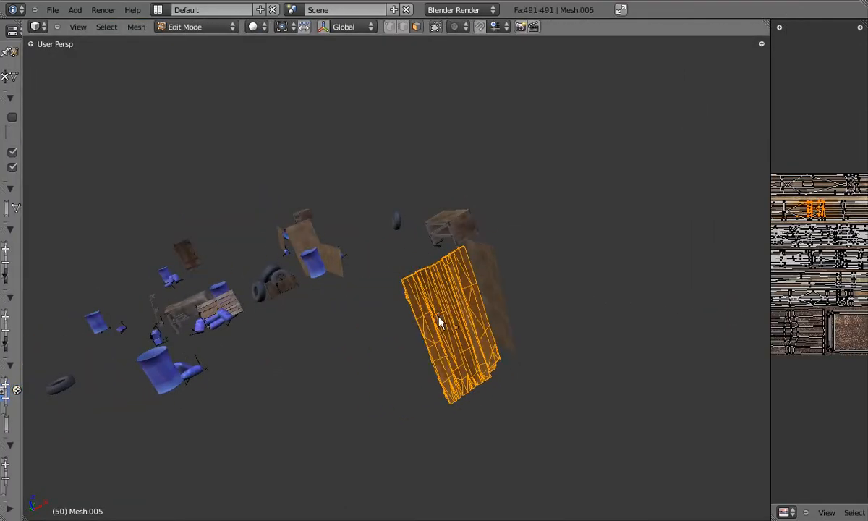
key(Tab)
key(z)
shift+right_click(187, 253)
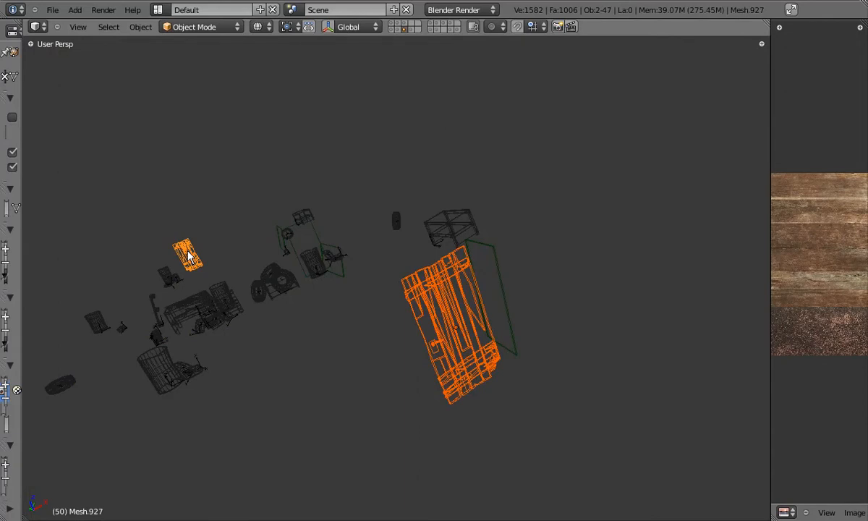
key(ctrl+j)
- Examine the joined doors' geometry and UV layout in Edit Mode
middle_drag(434, 283, 600, 311)
mouse_move(771, 376)
mouse_down()
mouse_move(582, 349)
mouse_move(679, 352)
mouse_up()
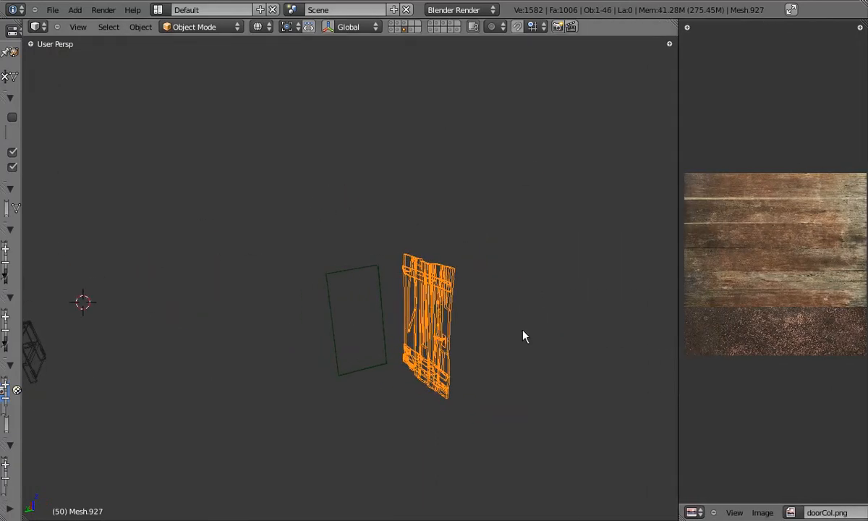
scroll(465, 342, up, 4)
key(z)
middle_drag(465, 342, 385, 229)
key(Tab)
right_click(414, 239)
key(a)
scroll(444, 277, down, 5)
scroll(810, 323, down, 3)
scroll(816, 291, up, 1)
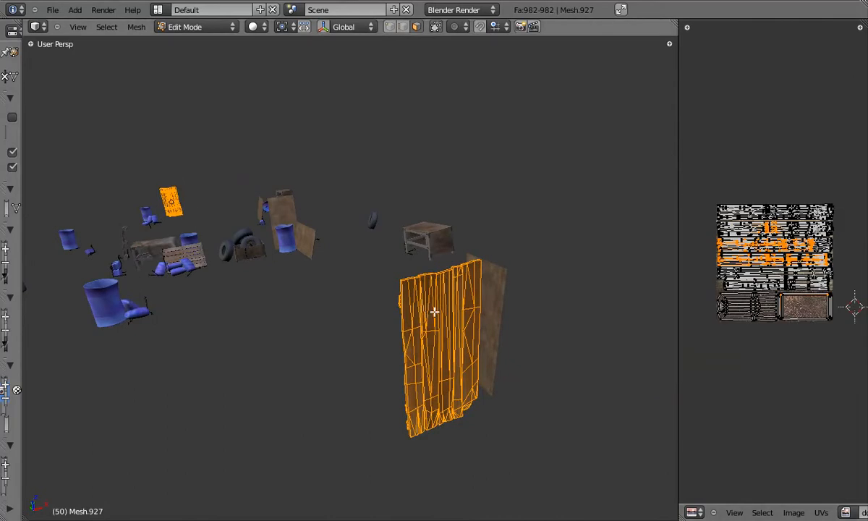
key(Tab)
- Move the joined doors and the flat plywood panels to layer 15
key(z)
right_click(293, 248)
shift+middle_drag(354, 275, 607, 333)
right_click(425, 267)
shift+right_click(457, 273)
shift+right_click(350, 224)
shift+right_click(244, 214)
middle_drag(363, 248, 355, 285)
shift+right_click(240, 274)
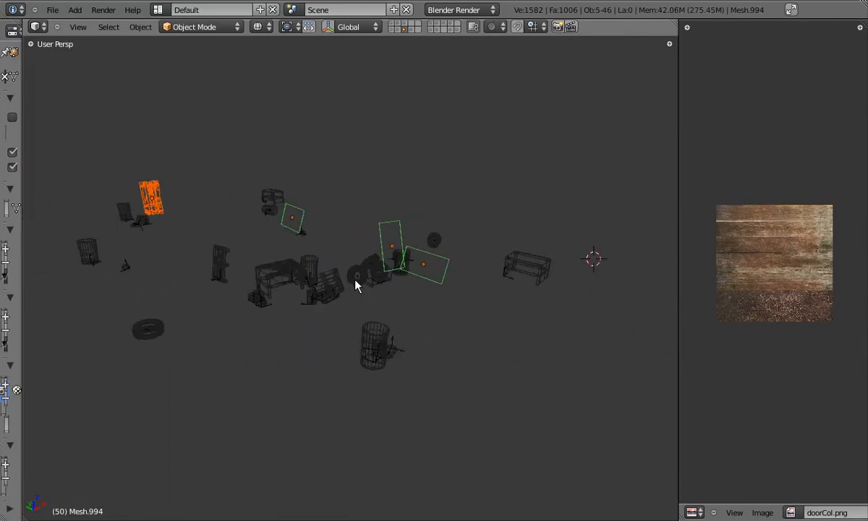
key(m)
click(575, 260)
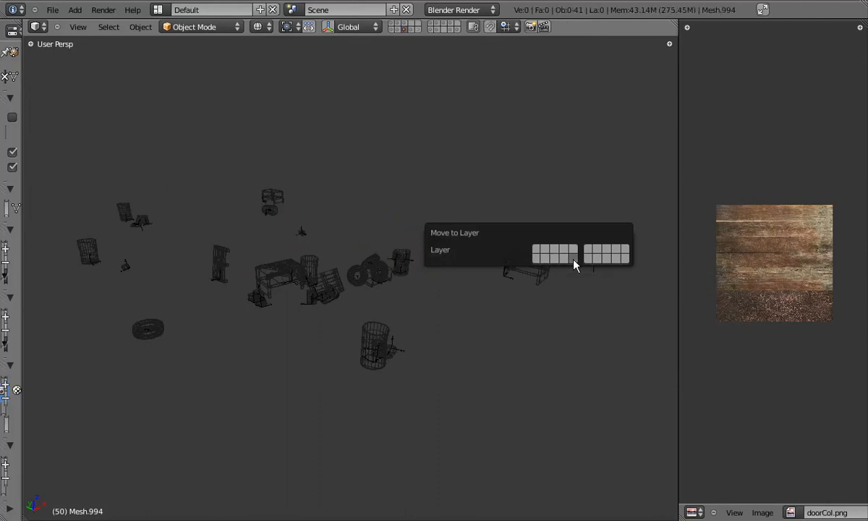
- Check the doors and panels on layer 15 and return to the props on layer 13
click(399, 30)
click(399, 30)
click(417, 30)
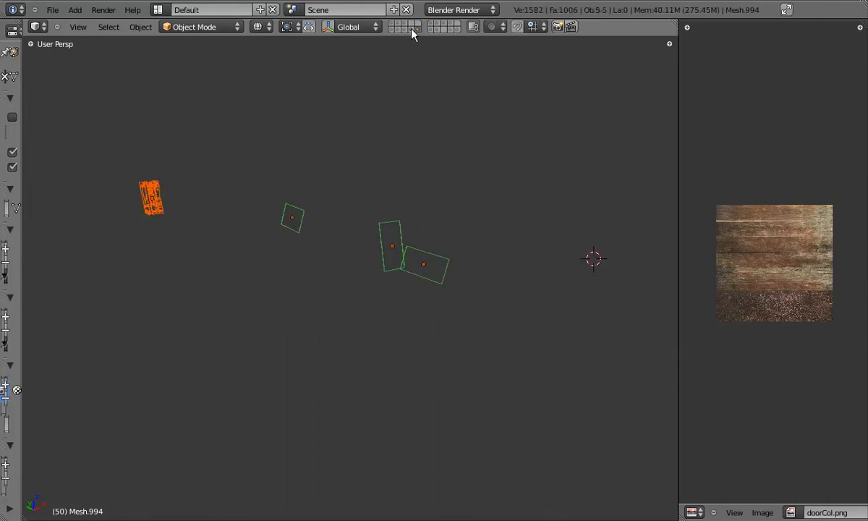
shift+click(407, 31)
click(405, 30)
- Select all the group-instanced props on layer 13 and make their duplicates real
middle_drag(329, 292, 349, 296)
key(a)
scroll(289, 270, up, 5)
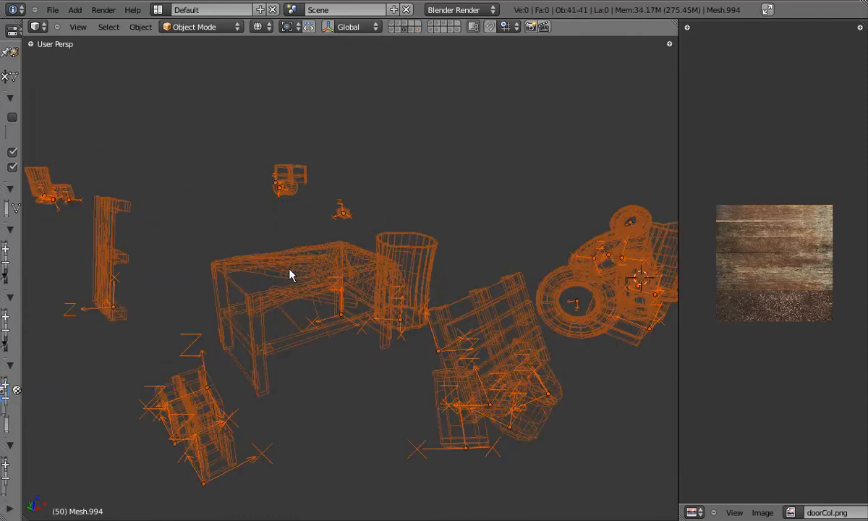
scroll(289, 270, down, 3)
key(KP_1)
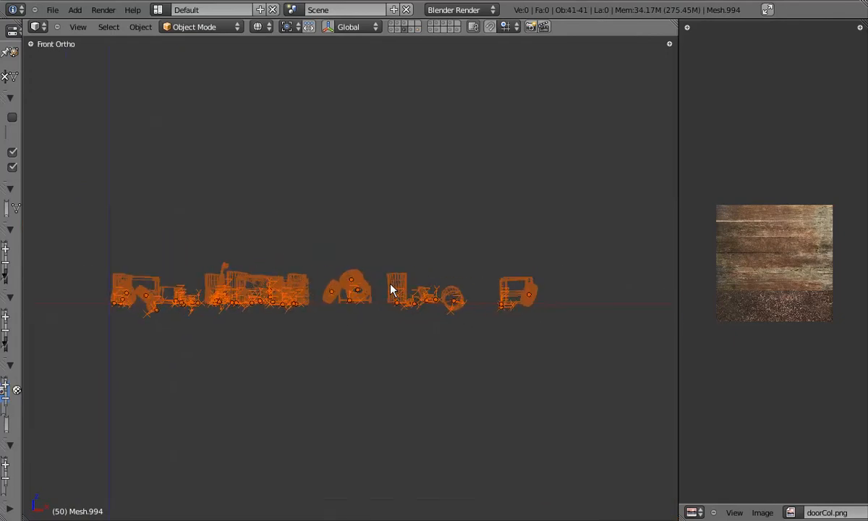
key(ctrl+a)
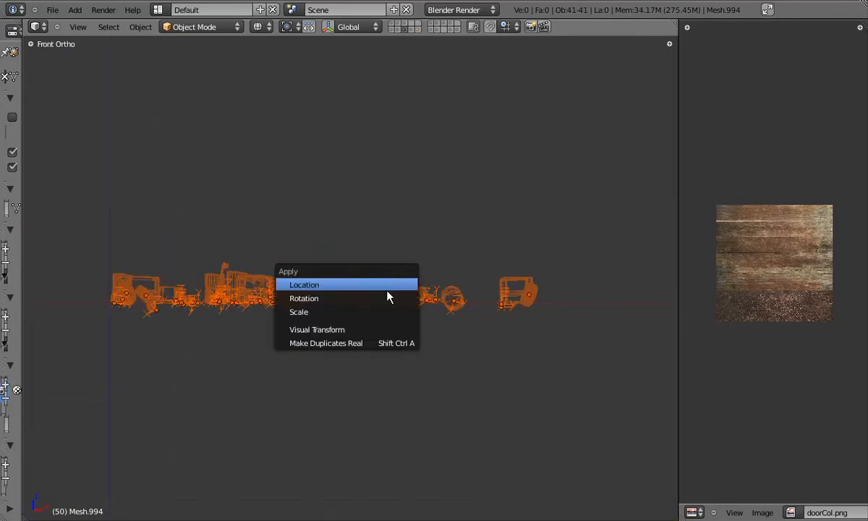
click(347, 343)
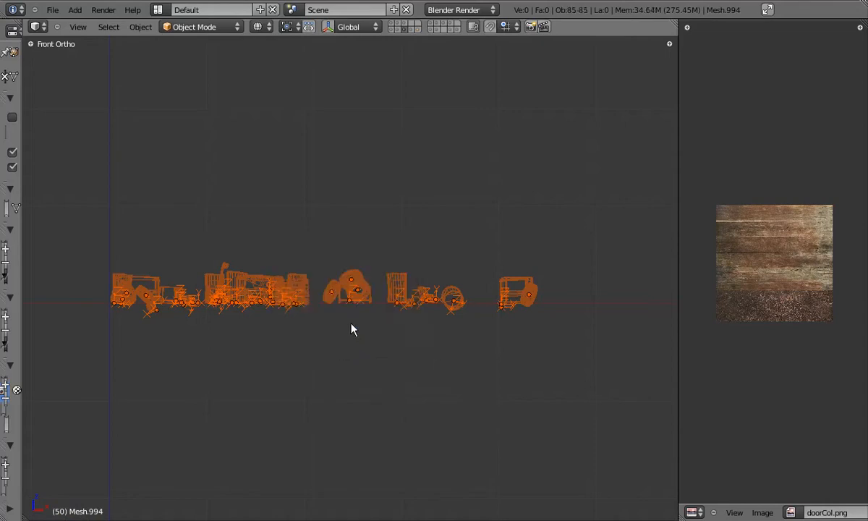
- Select all the leftover instance empties by grouping on type and delete them
right_click(286, 305)
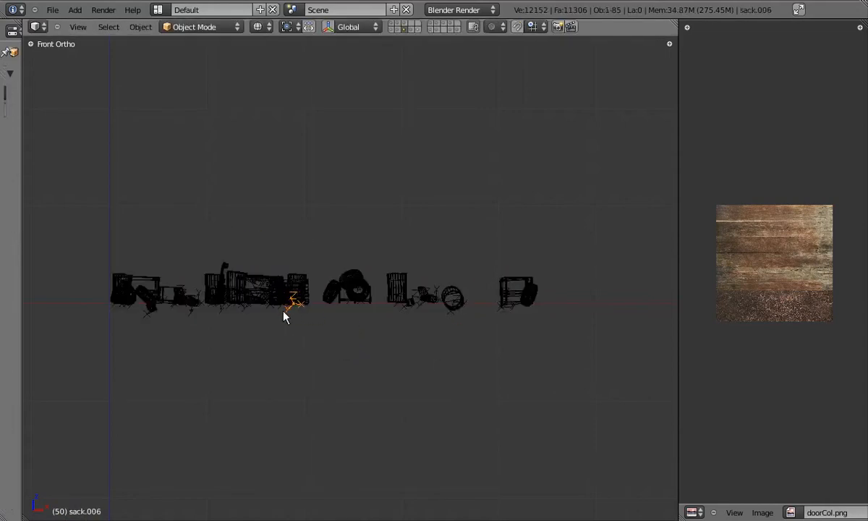
click(109, 26)
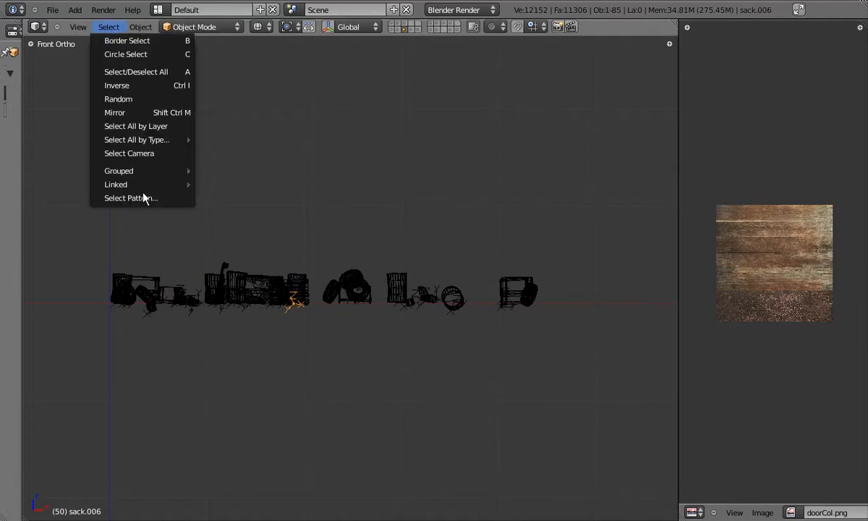
mouse_move(145, 191)
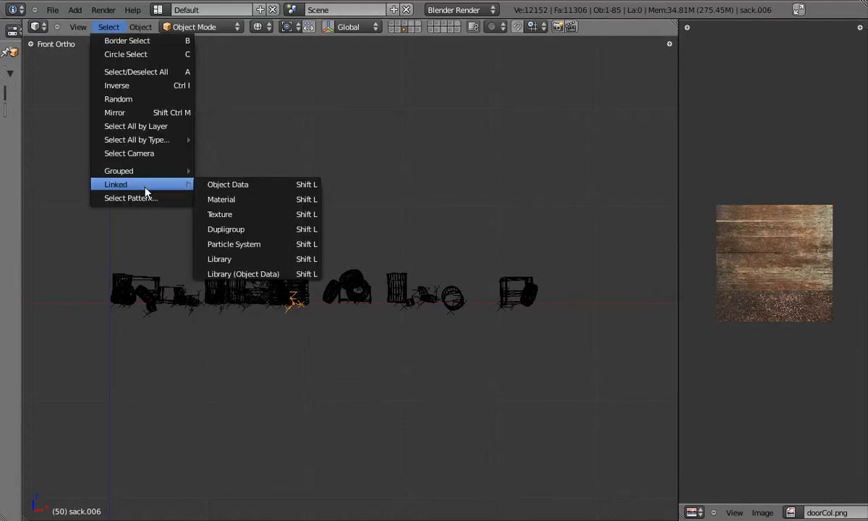
mouse_move(147, 172)
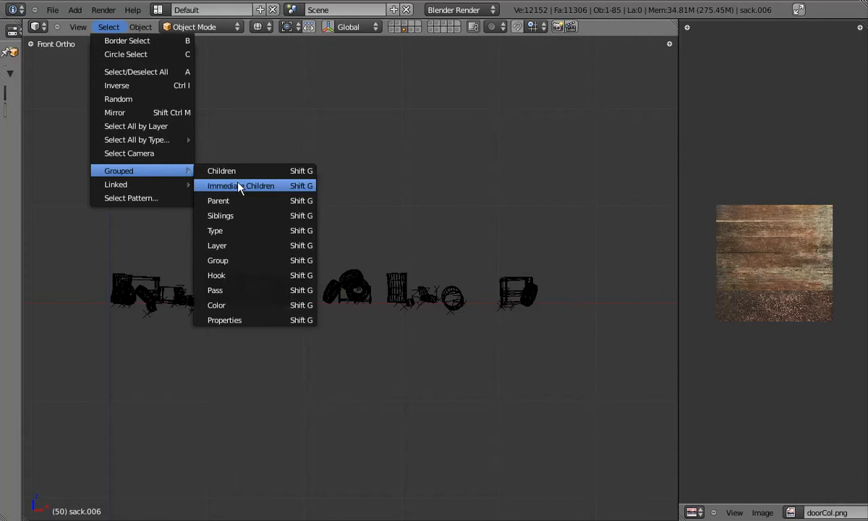
click(241, 232)
key(g)
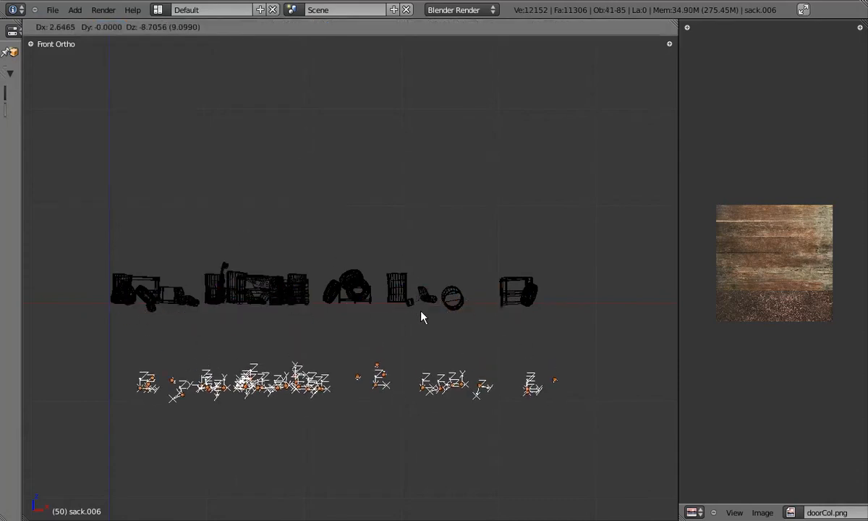
key(Escape)
scroll(355, 296, up, 8)
key(g)
key(Escape)
scroll(445, 182, down, 8)
key(x)
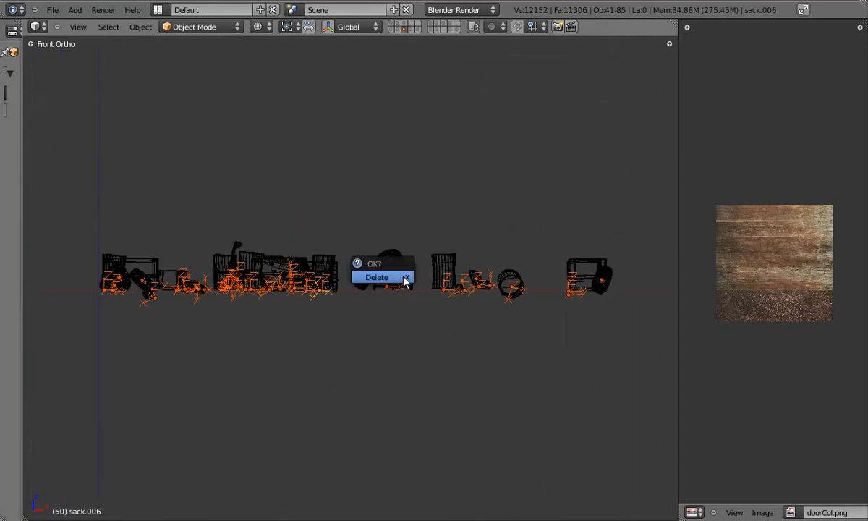
click(383, 277)
- Test moving a single tire on its own
right_click(399, 281)
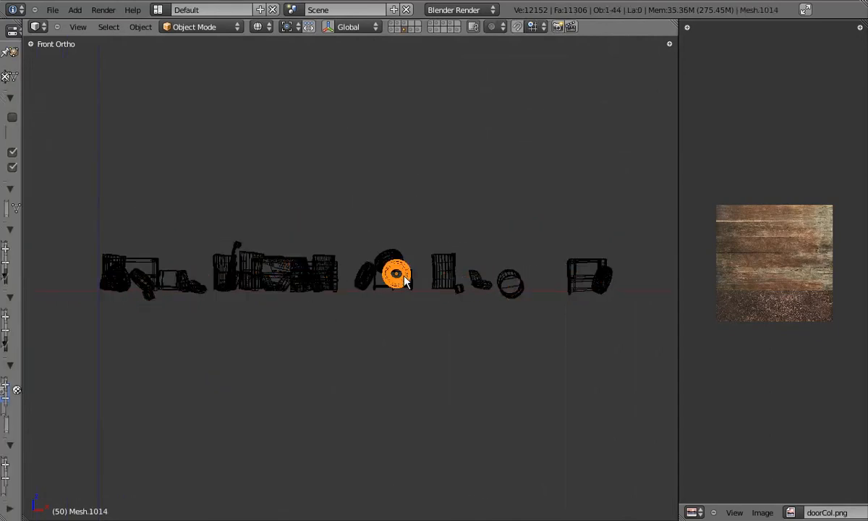
scroll(404, 280, up, 6)
key(g)
key(Escape)
scroll(445, 234, down, 3)
scroll(448, 233, down, 3)
- Duplicate all the props slightly above the originals, then box-select and delete the originals
key(a)
scroll(471, 324, down, 5)
key(shift+d)
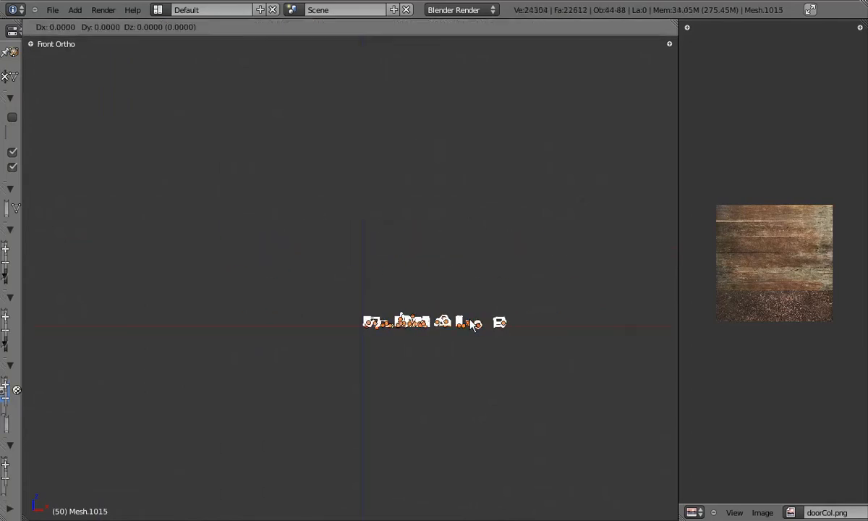
click(468, 301)
key(a)
key(b)
drag(351, 313, 552, 354)
key(x)
click(547, 341)
- Move all the duplicated props back down along Z to floor level
key(a)
key(g)
key(z)
click(545, 361)
- Examine in Edit Mode whether the tires share the same mesh data
scroll(432, 324, up, 8)
right_click(486, 295)
key(Tab)
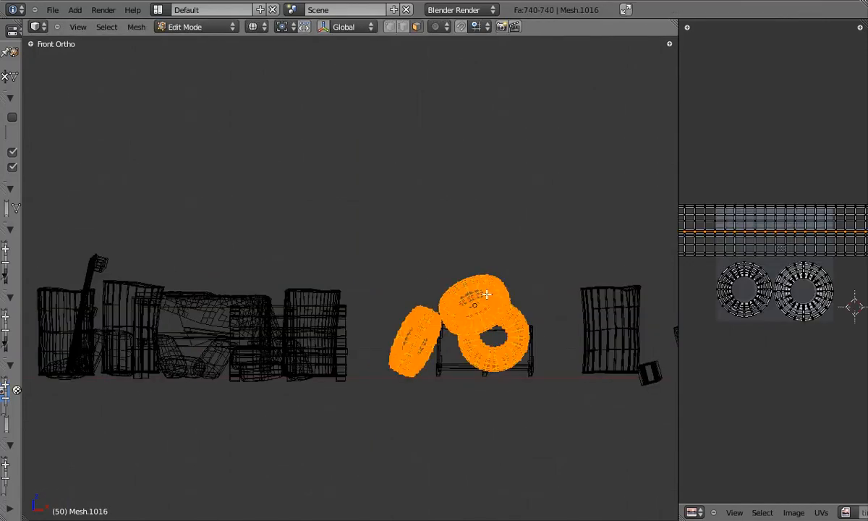
key(Tab)
middle_drag(421, 289, 345, 287)
key(Tab)
scroll(473, 327, down, 3)
key(Tab)
- Check the barrels and the open crate in Edit Mode for linked mesh data
right_click(345, 286)
key(Tab)
key(a)
key(a)
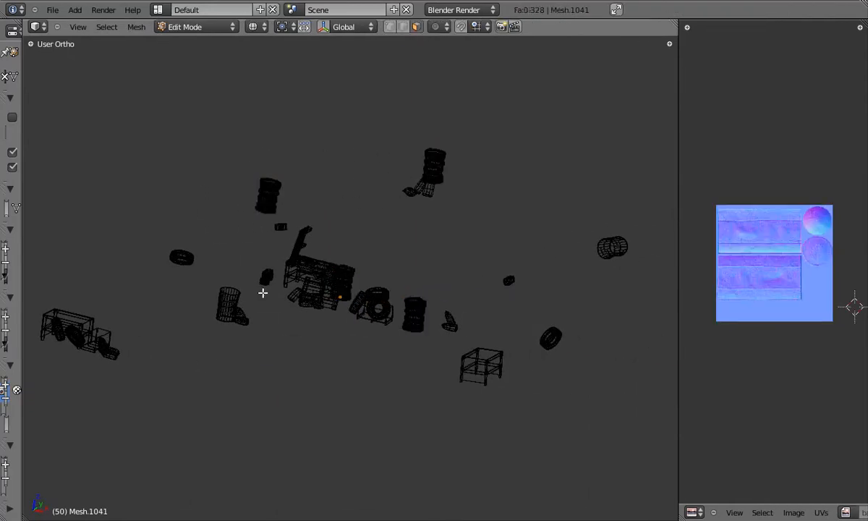
key(Tab)
right_click(215, 294)
key(Tab)
key(a)
key(a)
key(Tab)
right_click(499, 370)
key(Tab)
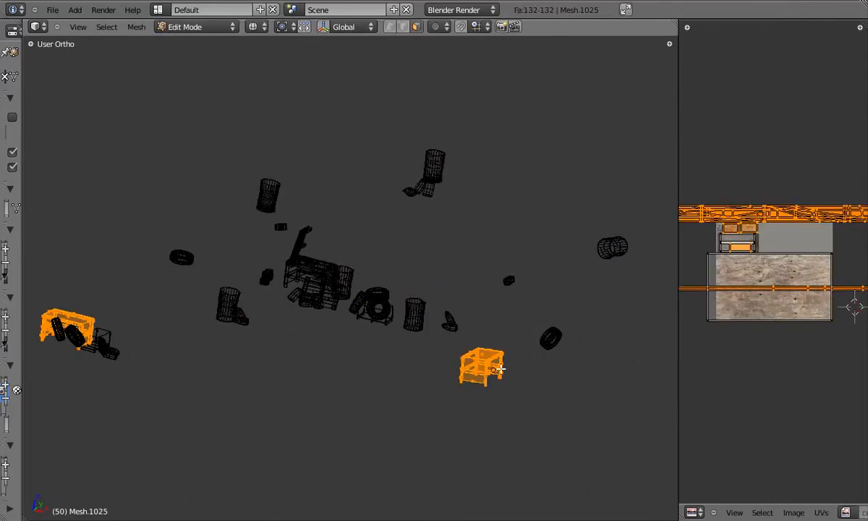
key(Tab)
- Try to unlink all the props with Make Single User, using the Object option on the selected objects
key(a)
key(a)
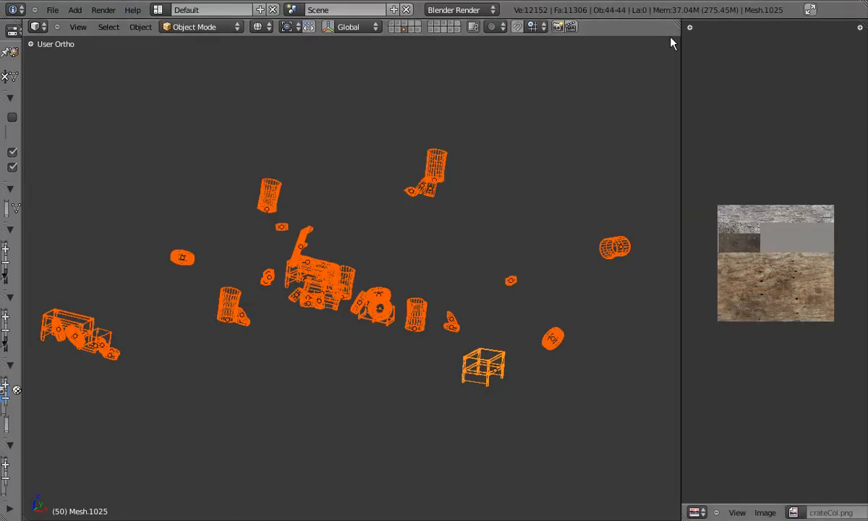
click(140, 27)
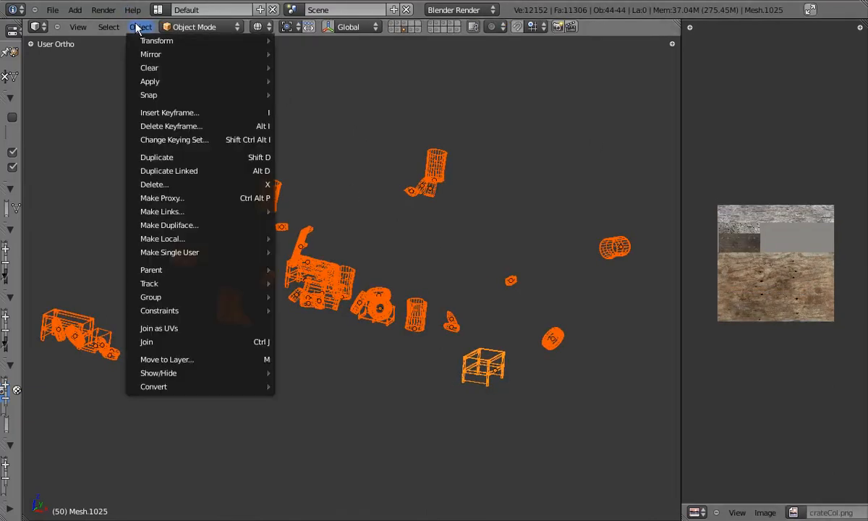
mouse_move(206, 252)
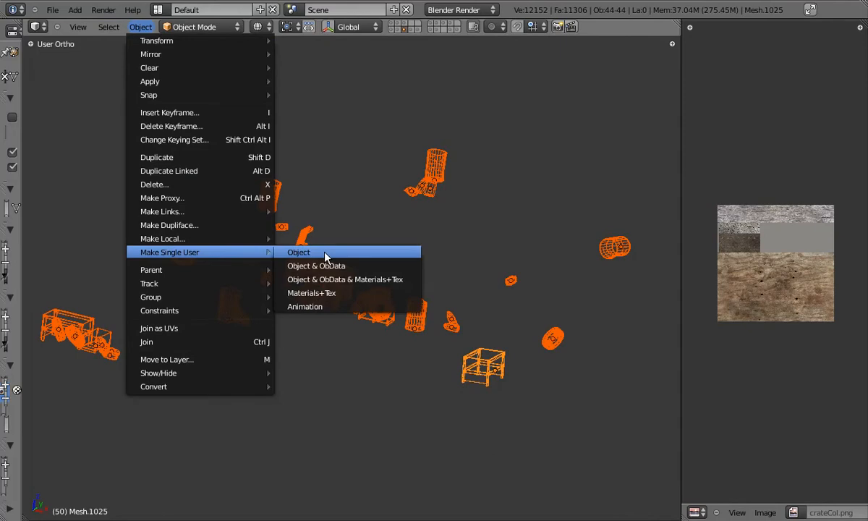
click(325, 257)
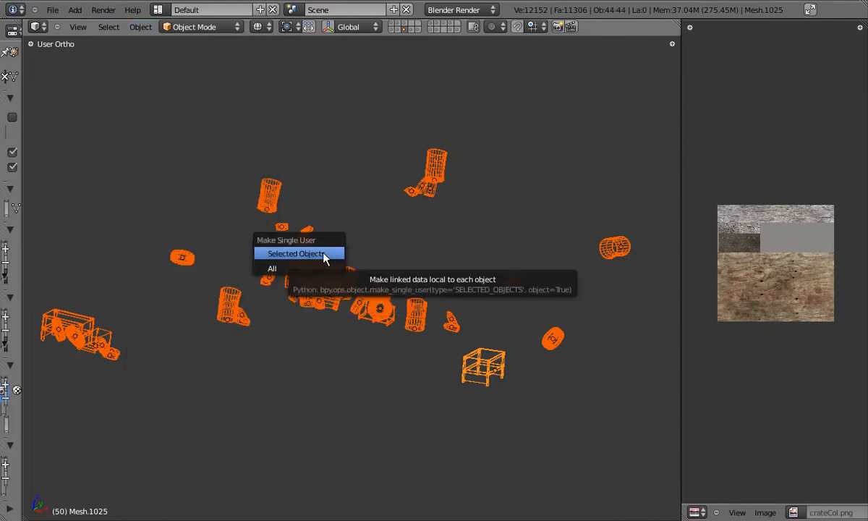
click(310, 253)
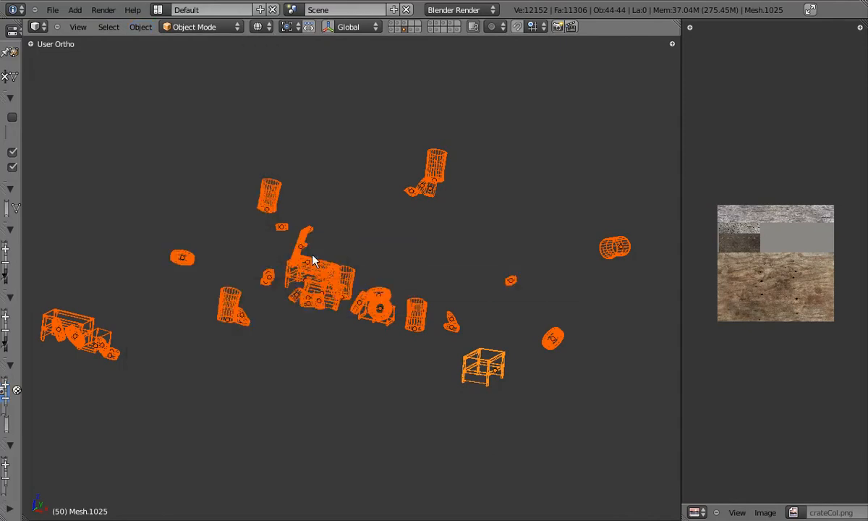
- Test whether a barrel's mesh is still linked by moving its geometry in Edit Mode
right_click(274, 194)
key(Tab)
key(a)
key(g)
right_click(345, 151)
key(Tab)
- Make all the props single user with the Object & ObData option, applied to the selected objects
key(a)
key(a)
click(140, 26)
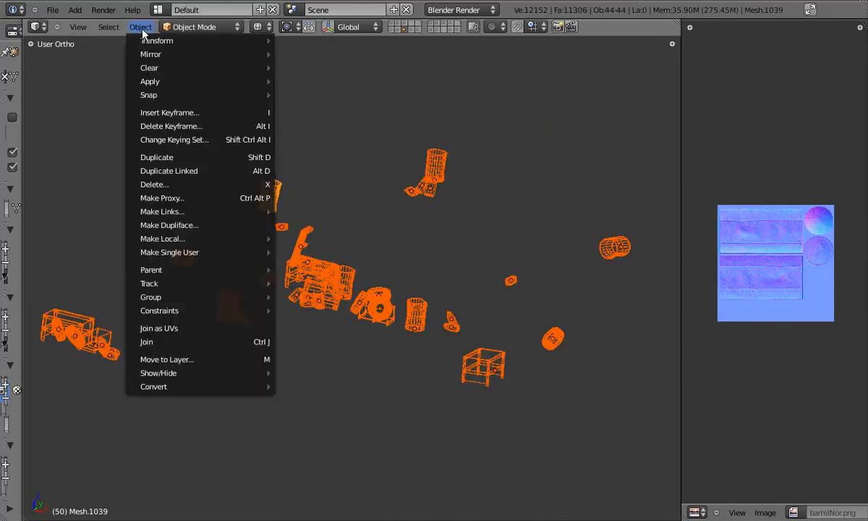
mouse_move(210, 252)
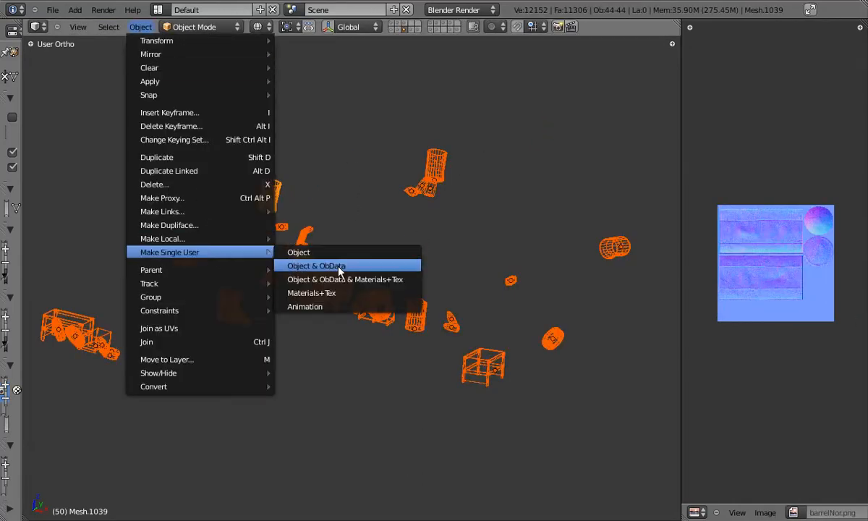
click(338, 267)
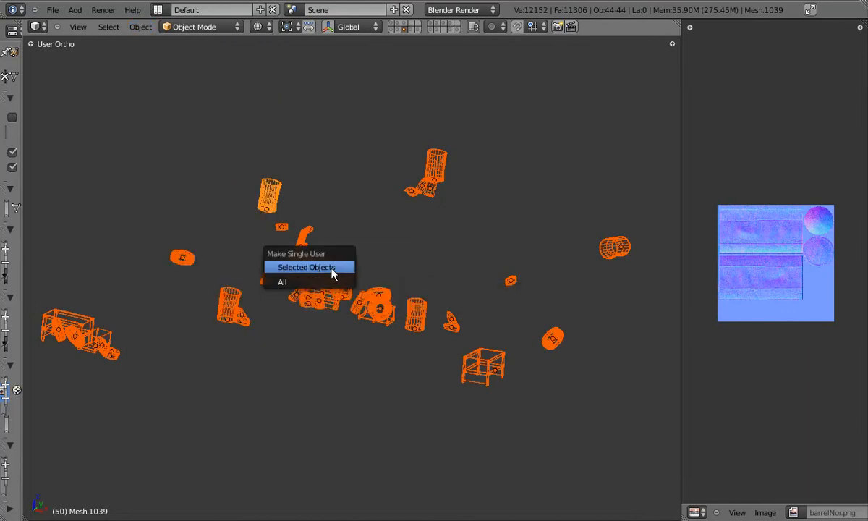
click(334, 270)
- Check two of the barrels in Edit Mode for linked mesh data
right_click(272, 203)
key(Tab)
key(a)
key(Tab)
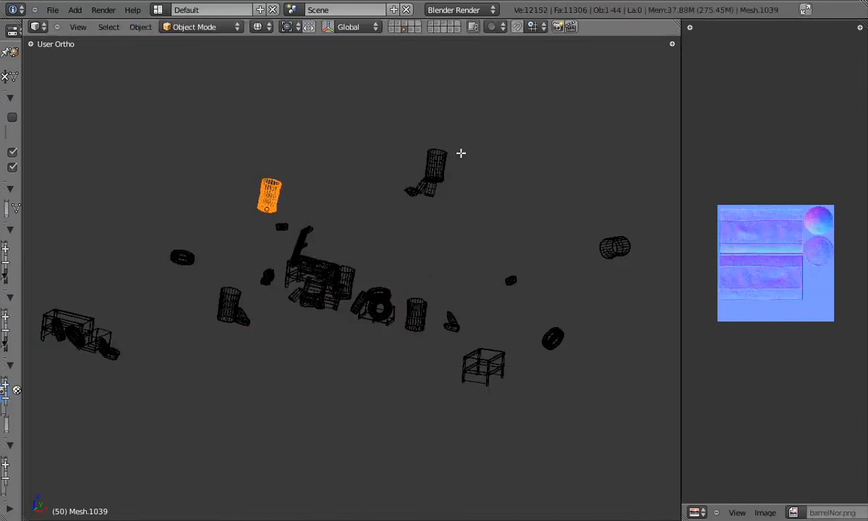
right_click(434, 163)
key(Tab)
key(a)
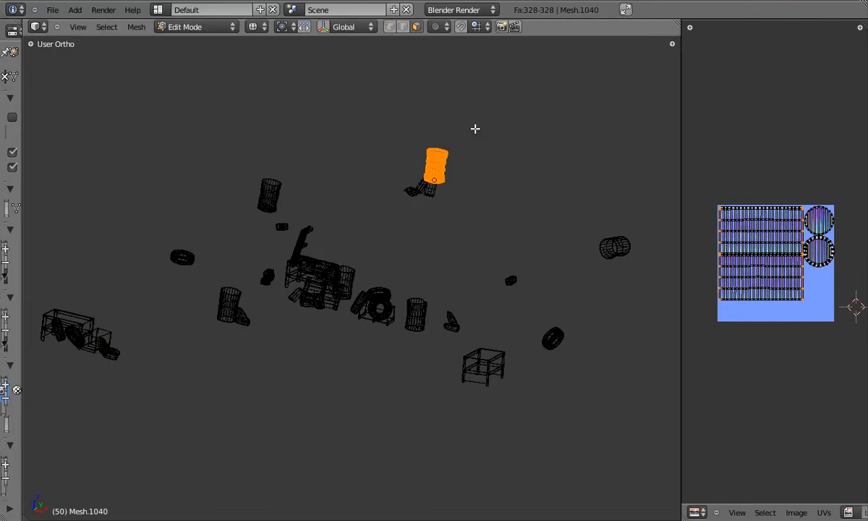
key(Tab)
- Select the six barrels around the scene and try moving them together
middle_drag(369, 223, 327, 273)
shift+right_click(283, 172)
shift+right_click(634, 225)
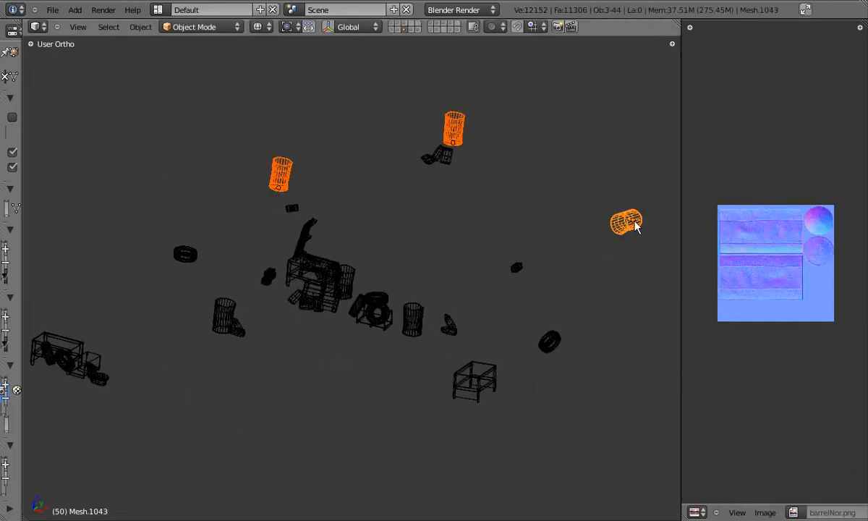
scroll(636, 225, down, 1)
shift+middle_drag(636, 225, 565, 229)
shift+right_click(374, 311)
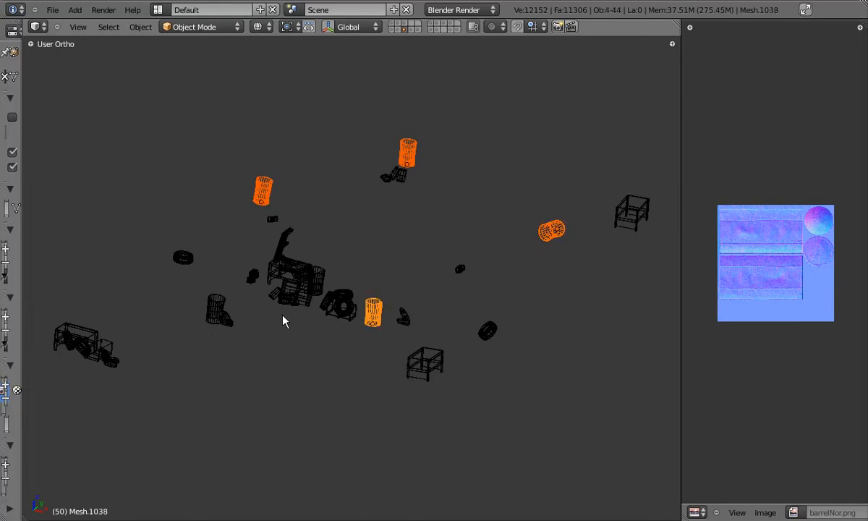
shift+right_click(217, 310)
shift+right_click(324, 273)
scroll(324, 271, up, 4)
key(g)
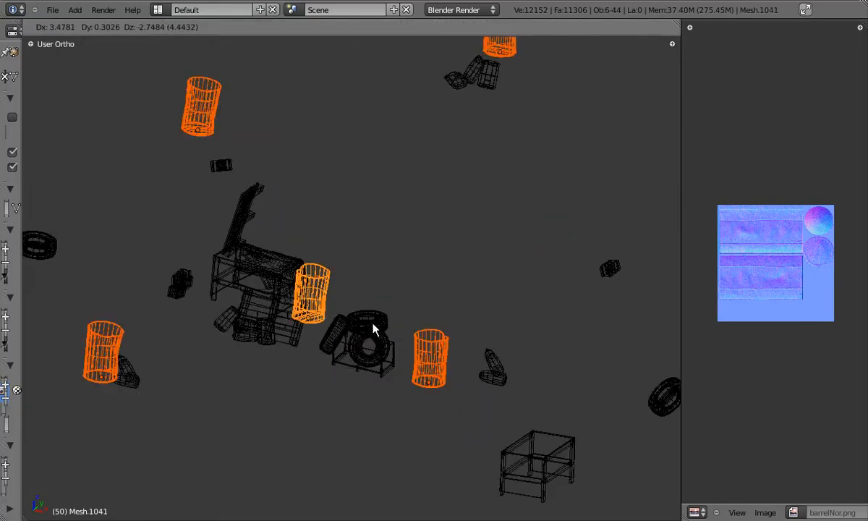
right_click(371, 319)
scroll(340, 280, down, 4)
key(g)
right_click(426, 311)
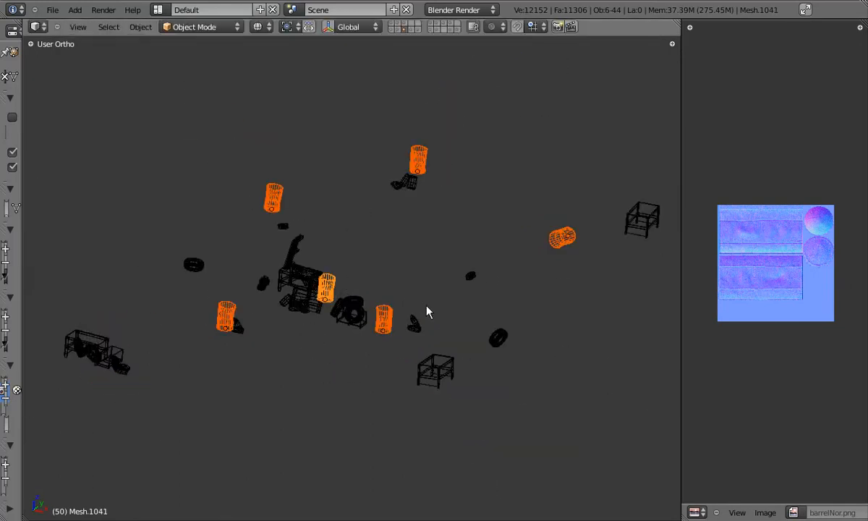
- Join all the props into the leaning object as one mesh and select all its faces in Edit Mode
right_click(288, 258)
right_click(287, 256)
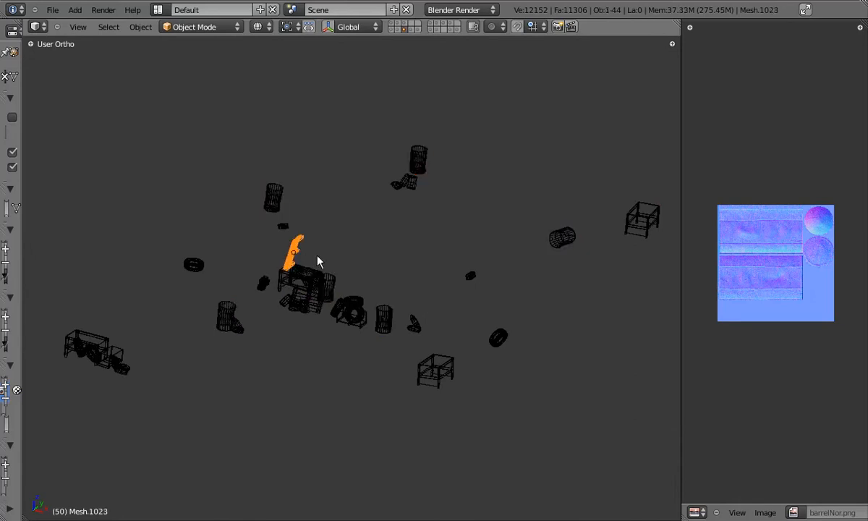
key(a)
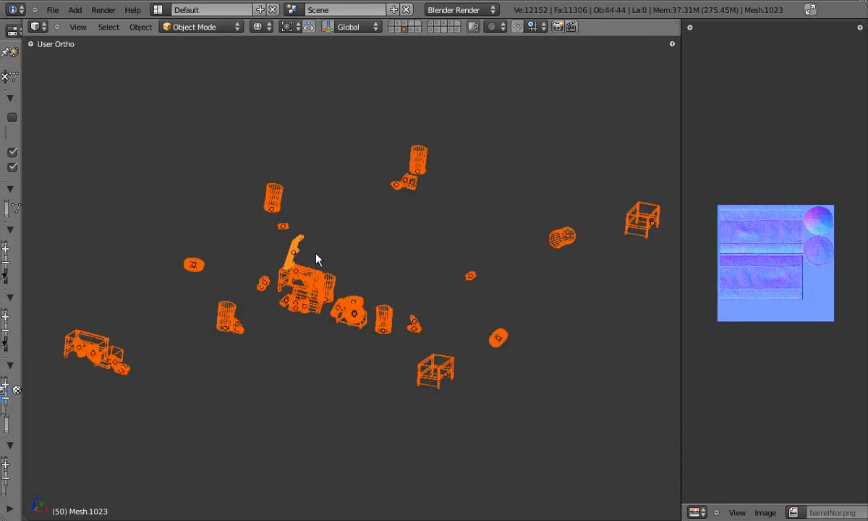
key(Tab)
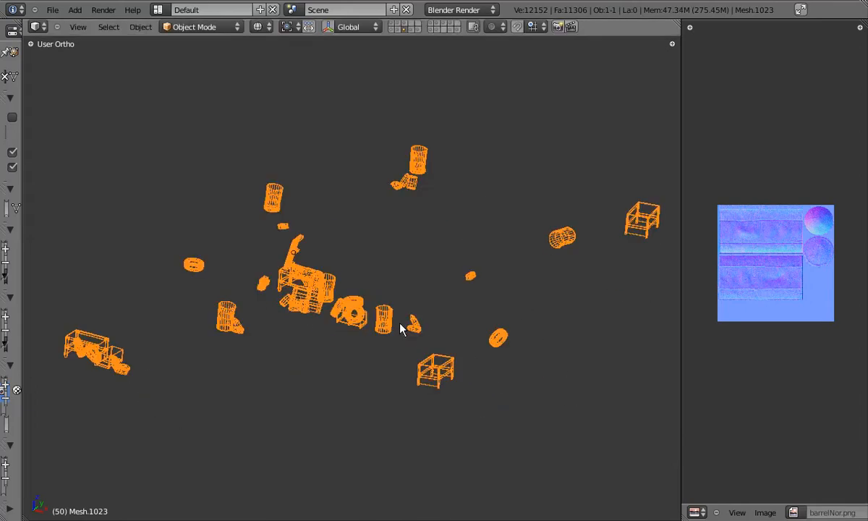
key(a)
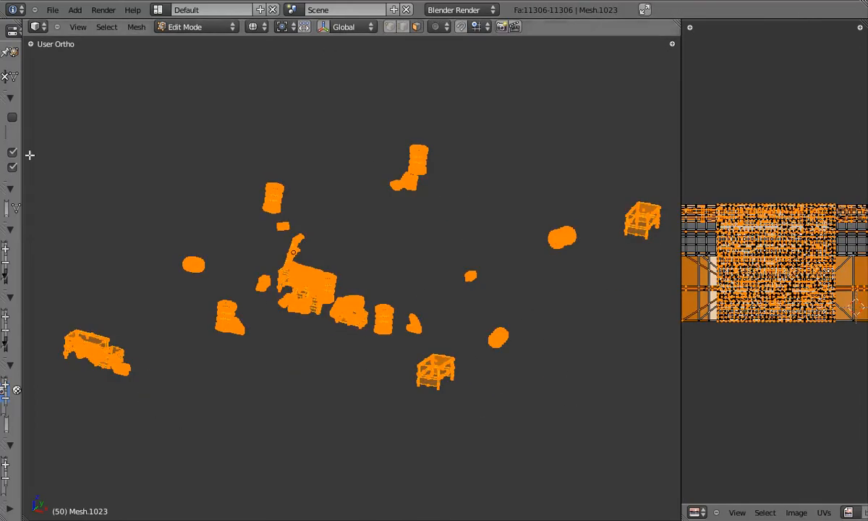
- Add a second UV texture layer to the joined props mesh and name it light
drag(21, 154, 296, 154)
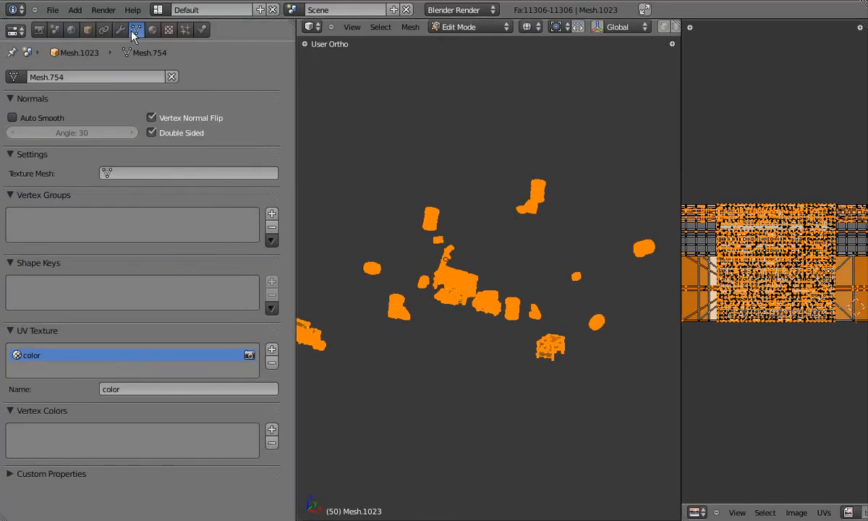
click(272, 353)
click(136, 388)
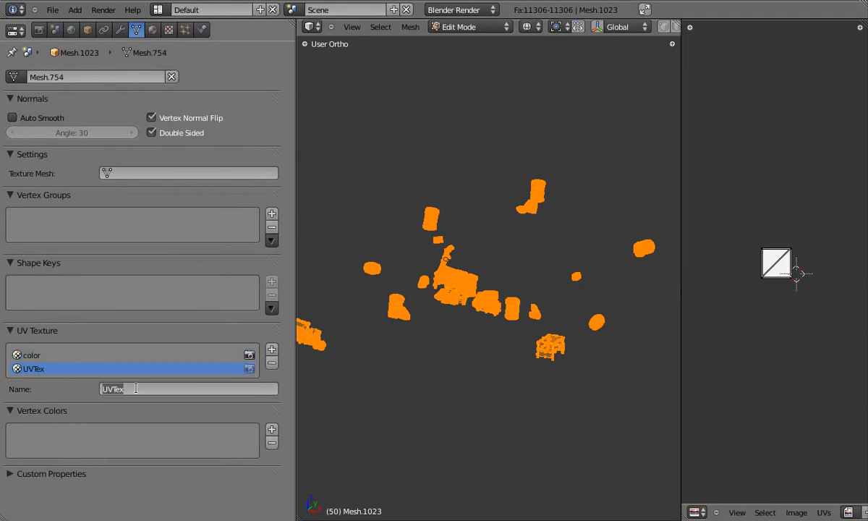
text(light)
key(Return)
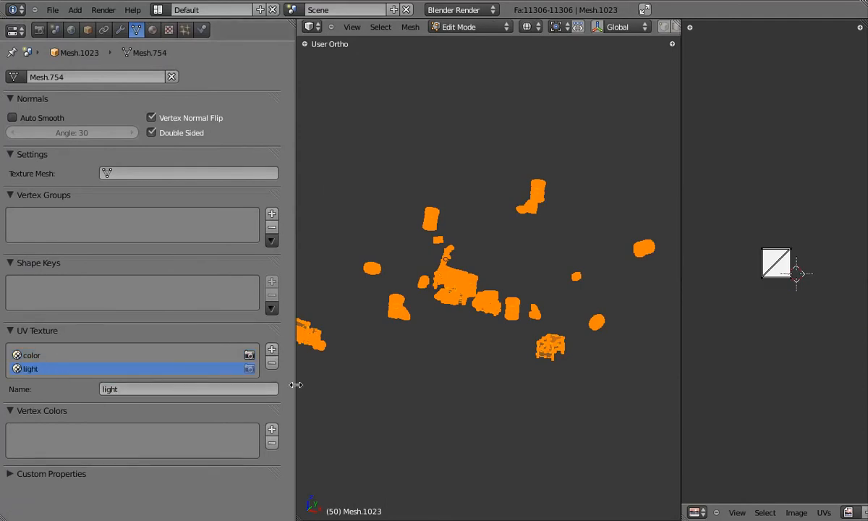
drag(297, 385, 128, 385)
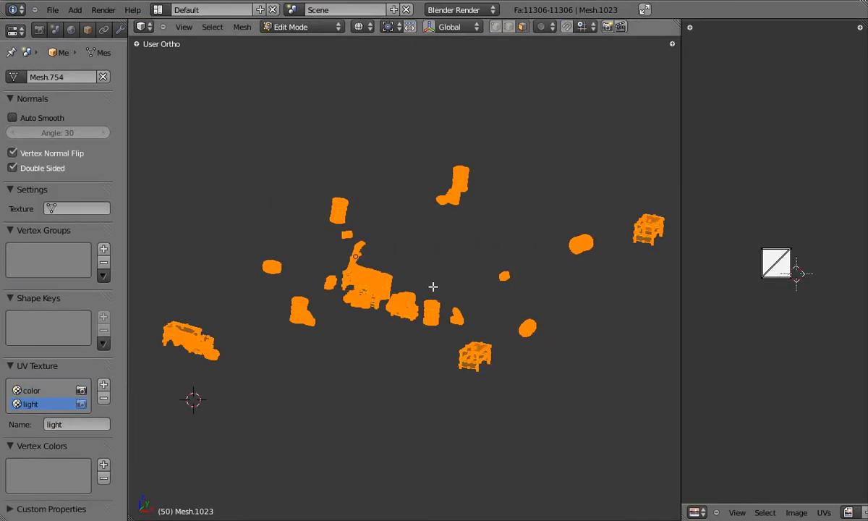
- Unwrap all faces of the joined props into the light UV layer and show the UV layout full screen
key(u)
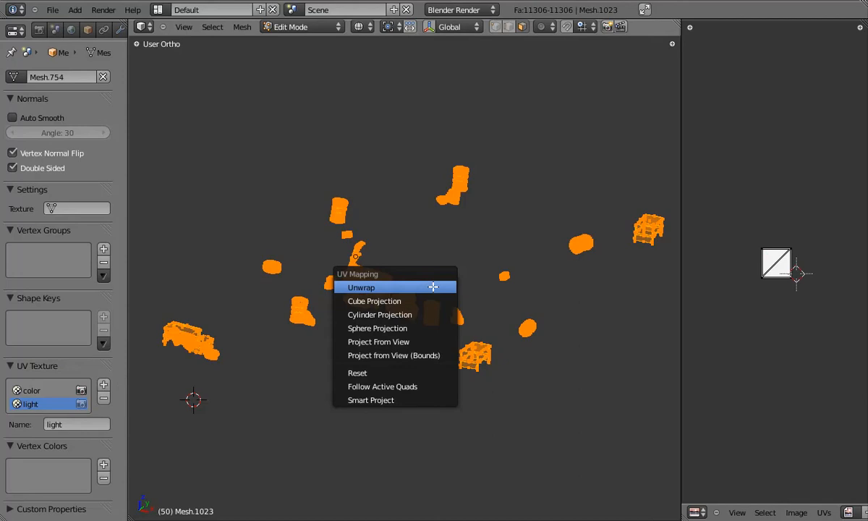
click(433, 288)
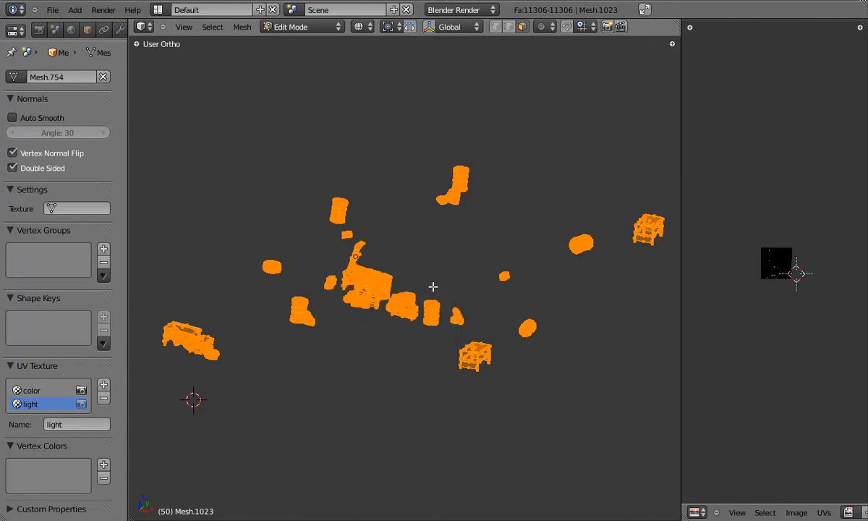
key(ctrl+Up)
- Examine the packing and spacing of the UV islands across the joined props' light layout
scroll(452, 317, up, 15)
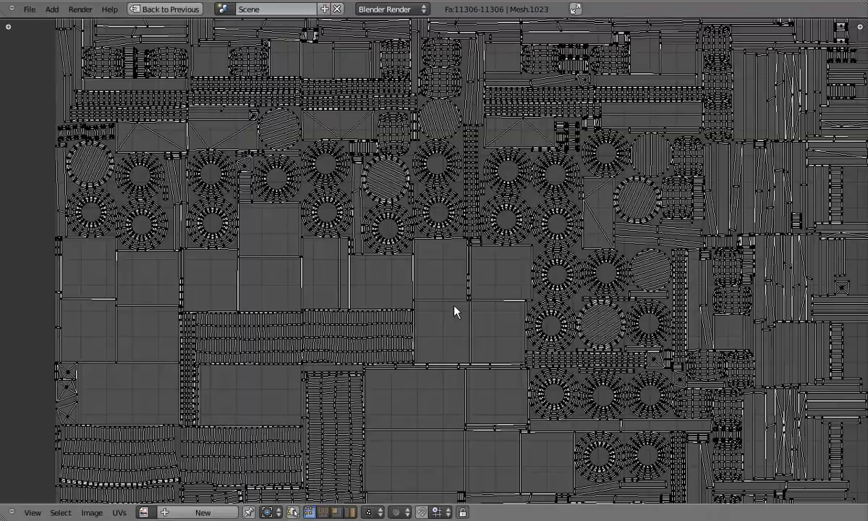
scroll(445, 245, up, 1)
middle_drag(365, 58, 457, 188)
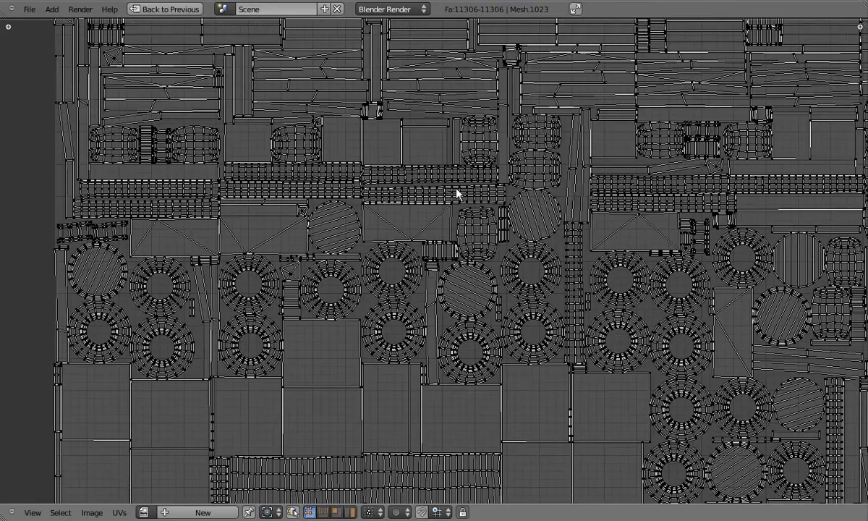
middle_drag(369, 241, 487, 338)
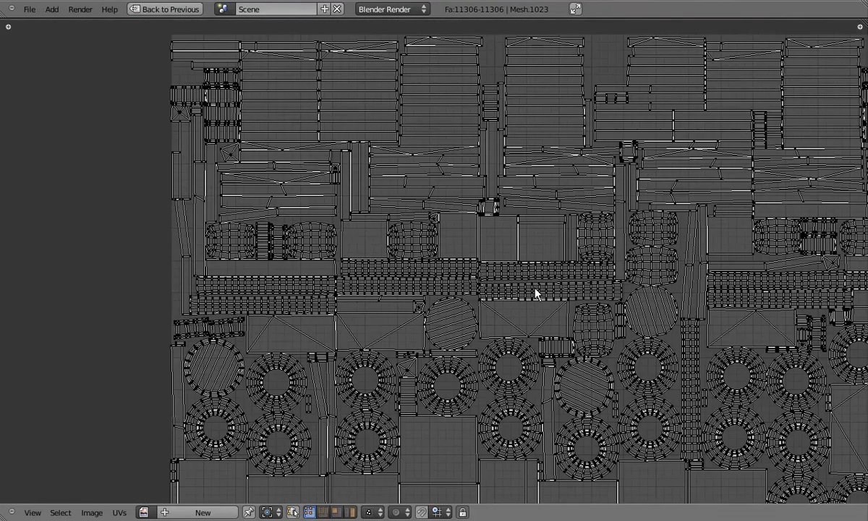
key(g)
right_click(181, 93)
right_click(186, 90)
key(g)
right_click(190, 90)
scroll(473, 202, down, 3)
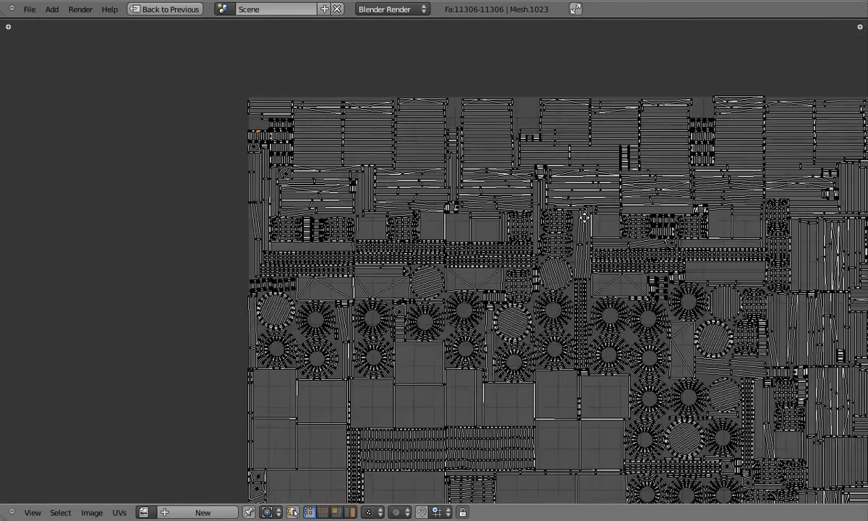
scroll(489, 171, up, 2)
scroll(582, 129, down, 4)
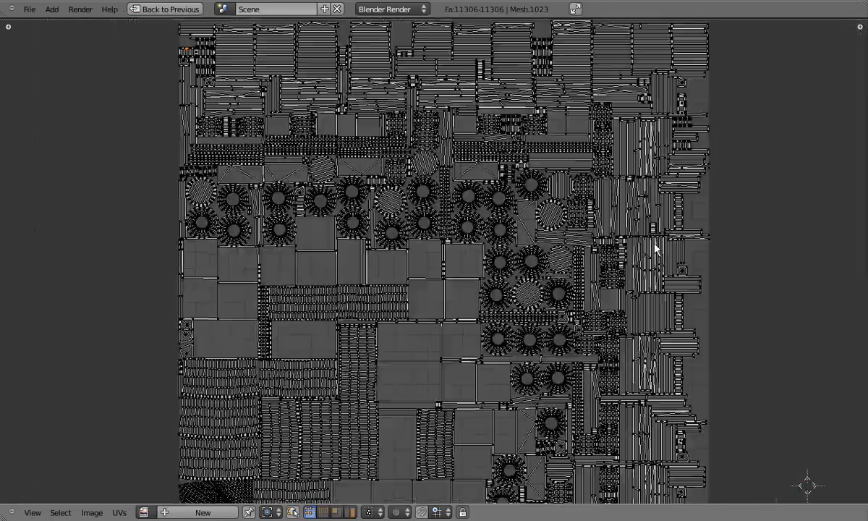
scroll(649, 128, up, 1)
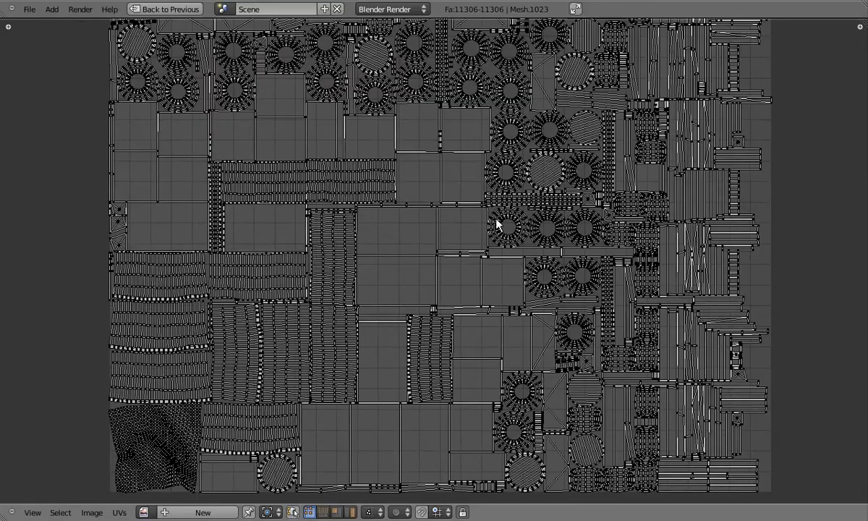
middle_drag(496, 225, 496, 272)
middle_drag(484, 202, 485, 231)
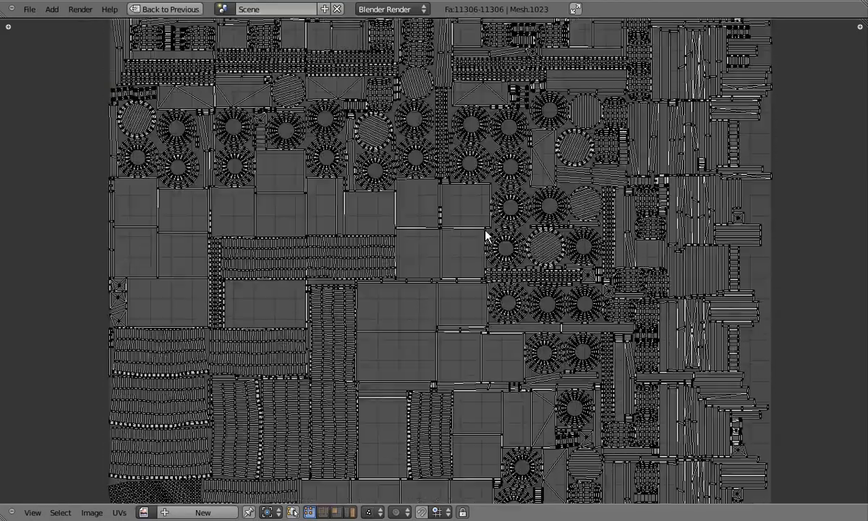
scroll(507, 240, down, 1)
scroll(633, 217, up, 5)
key(l)
key(g)
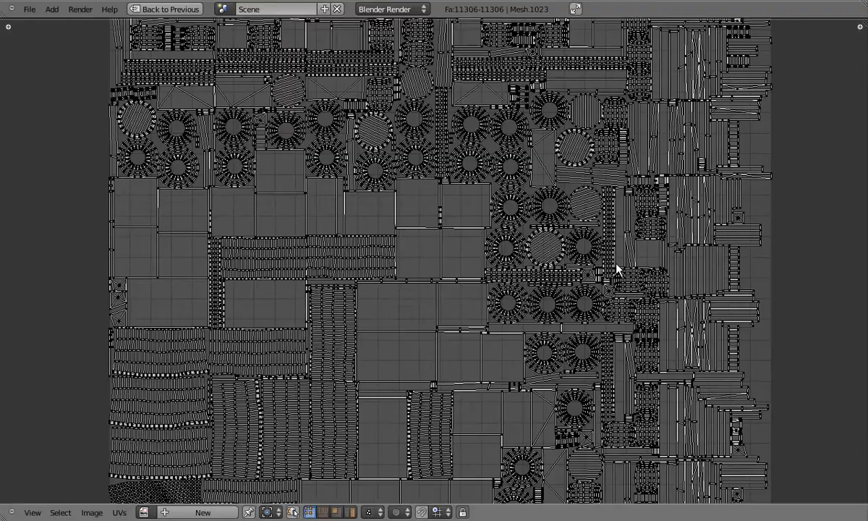
scroll(616, 269, down, 3)
- Restore the split layout, widen the UV editor, and create a new 2048 by 2048 image for the props' light UVs
key(ctrl+Up)
drag(677, 246, 510, 227)
click(632, 511)
click(631, 501)
click(782, 418)
text(2048)
key(Return)
click(784, 437)
text(2048)
key(Return)
key(Return)
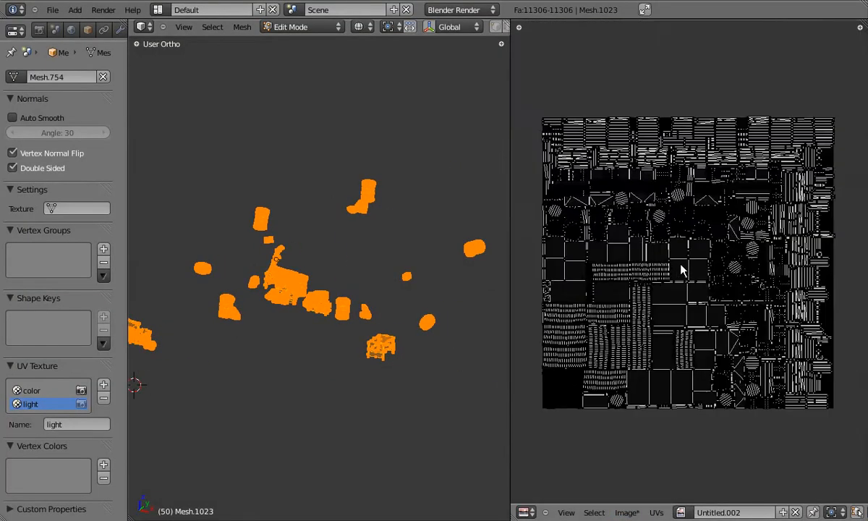
- Return the joined props to Object Mode and display them shaded in an enlarged 3D view
drag(510, 256, 706, 257)
key(Tab)
scroll(397, 287, up, 8)
key(z)
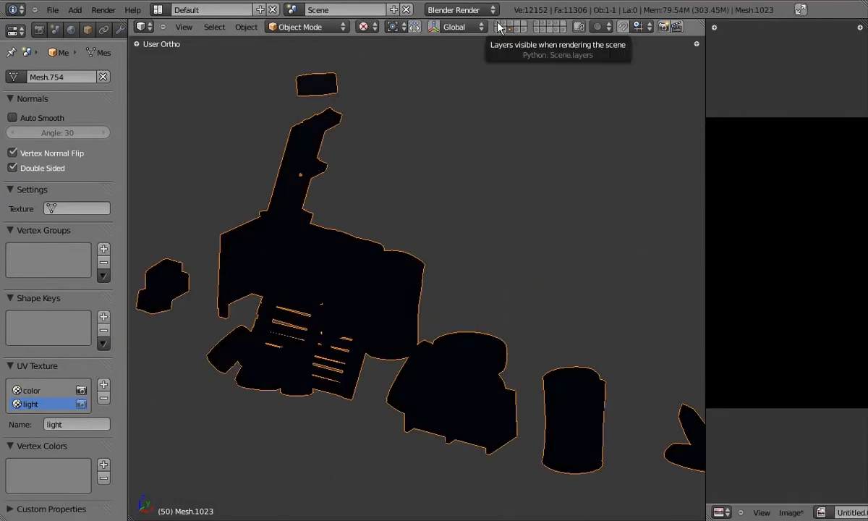
- Switch to perspective and turn on the warehouse's building, lamp, beam and detail layers to view them with the props
shift+click(497, 27)
key(KP_5)
middle_drag(421, 370, 485, 324)
shift+click(509, 23)
shift+click(536, 23)
shift+click(542, 23)
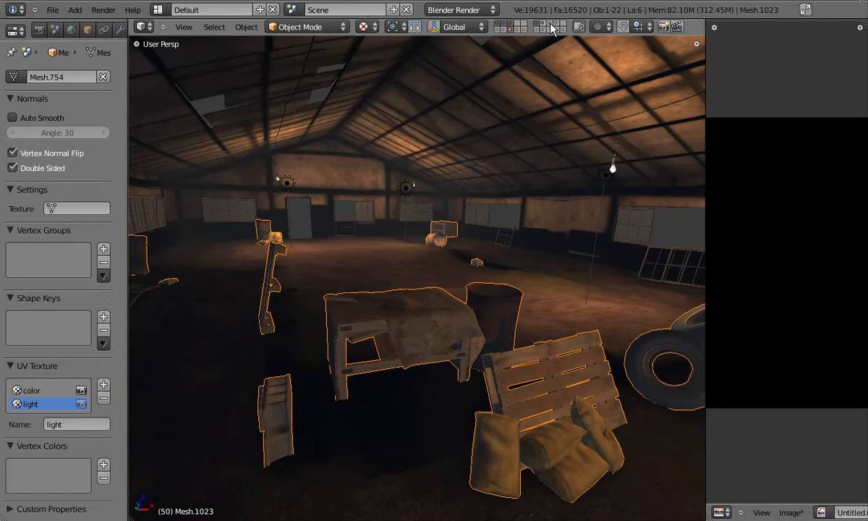
shift+click(550, 23)
shift+click(557, 24)
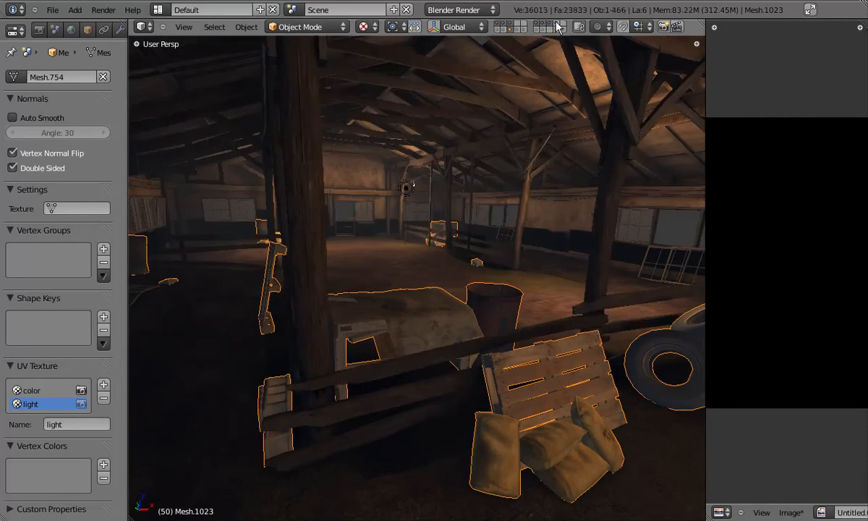
shift+click(498, 31)
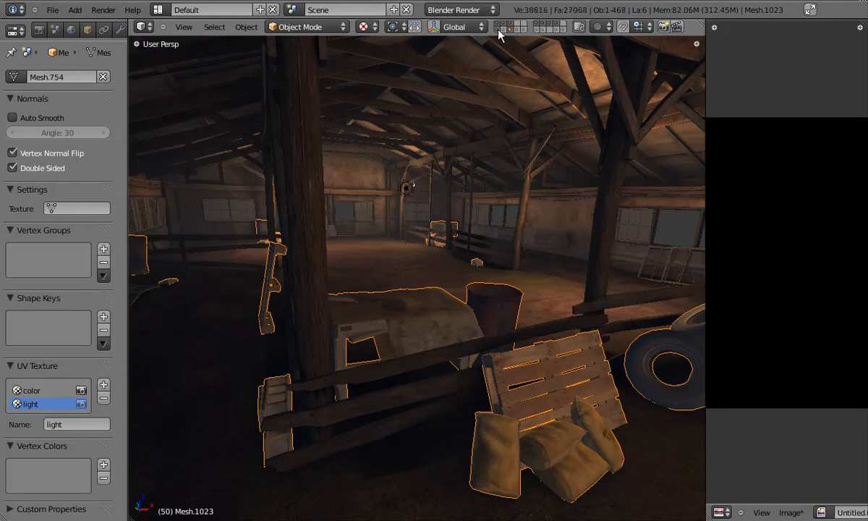
shift+click(537, 29)
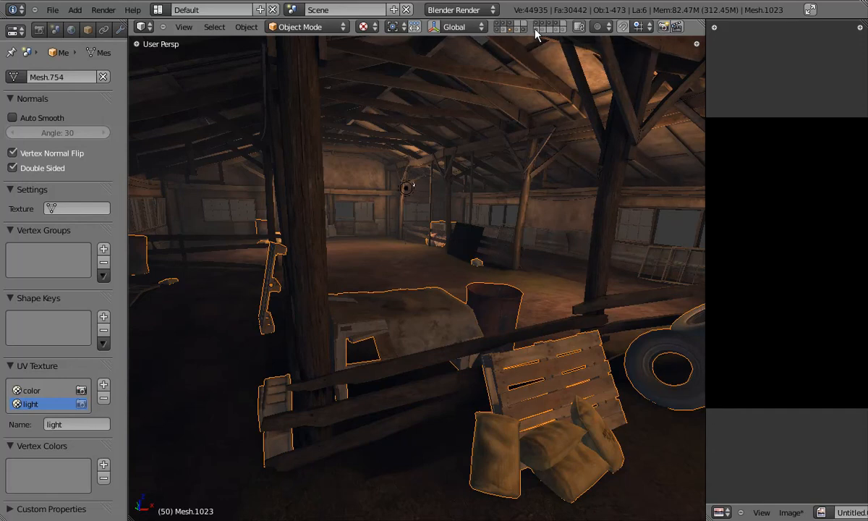
shift+click(535, 30)
- Show only the joined props and the layer of remaining loose objects in wireframe
middle_drag(550, 369, 279, 296)
key(z)
click(523, 31)
shift+click(523, 30)
scroll(413, 259, down, 3)
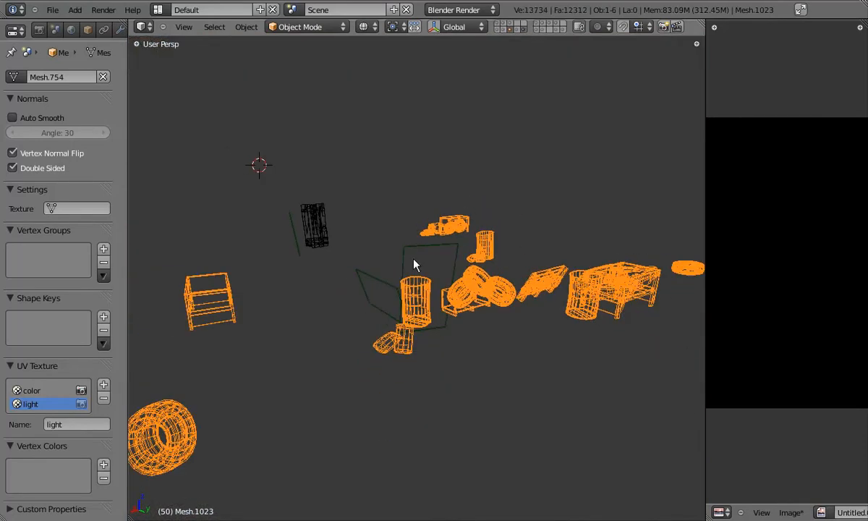
- Select the loose flat panels and the tall dense-mesh object beside them and join them into one mesh
right_click(405, 257)
shift+right_click(363, 275)
shift+right_click(292, 233)
shift+right_click(314, 230)
middle_drag(330, 270, 499, 261)
shift+right_click(521, 265)
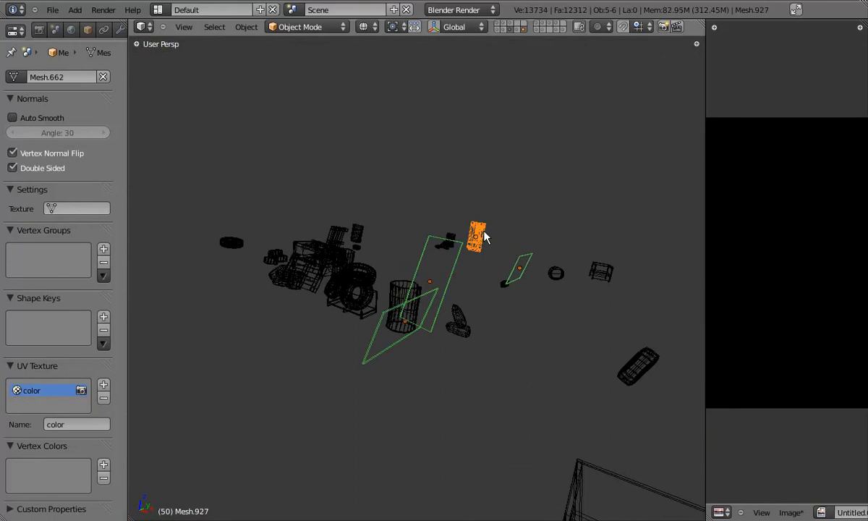
key(ctrl+j)
- Add a second UV texture layer named light to the newly joined panel mesh
middle_drag(490, 226, 402, 305)
drag(129, 269, 180, 269)
click(152, 349)
click(99, 394)
text(light)
key(Return)
key(Tab)
key(Tab)
key(Tab)
key(Tab)
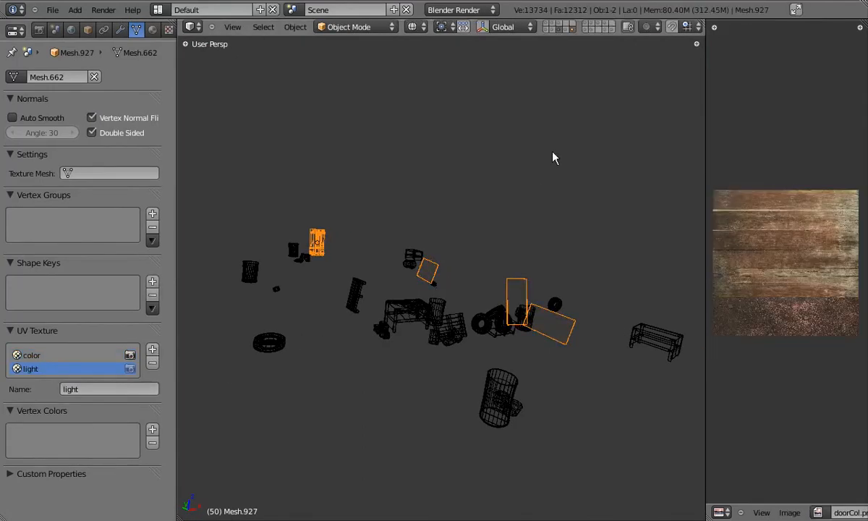
key(Tab)
key(Tab)
- Join the panel mesh into the props mesh and unwrap all its faces in the light UV layer
shift+right_click(408, 258)
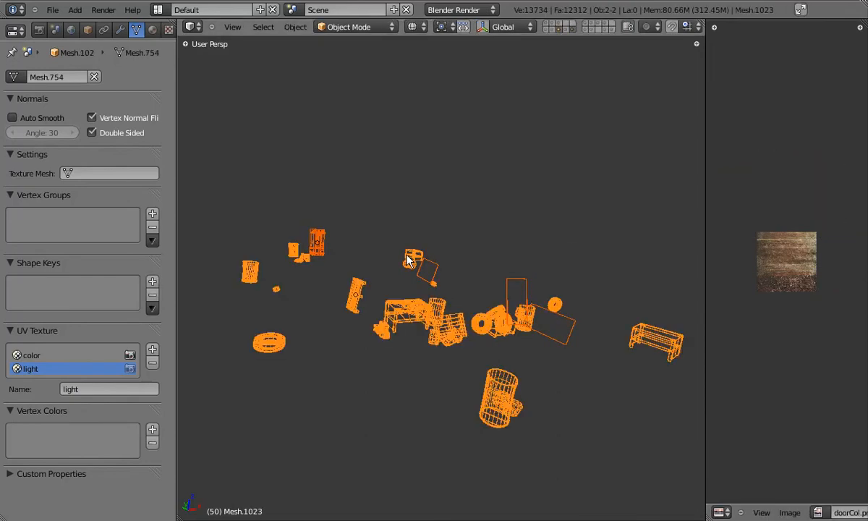
key(Tab)
key(u)
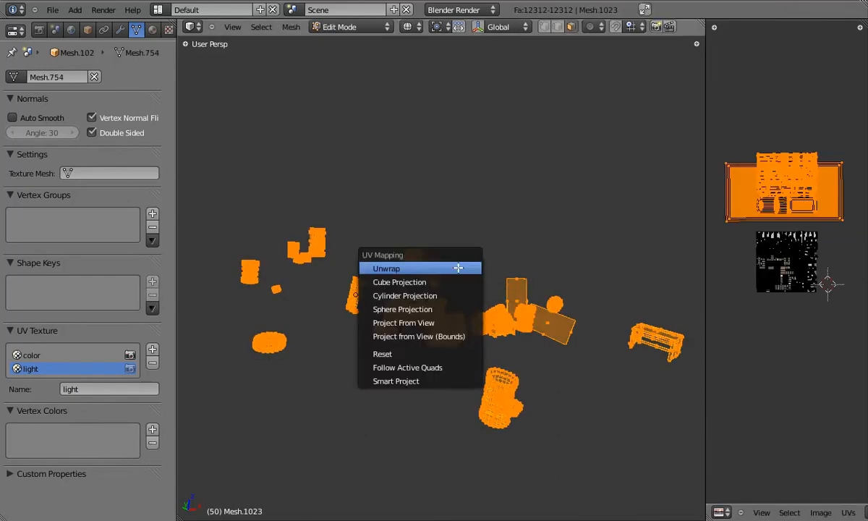
click(458, 268)
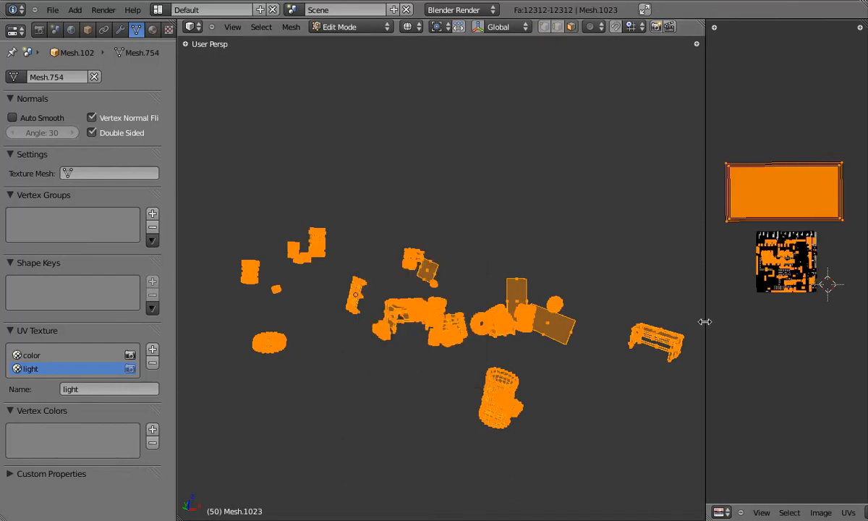
scroll(800, 264, up, 3)
scroll(800, 265, up, 3)
scroll(798, 263, down, 6)
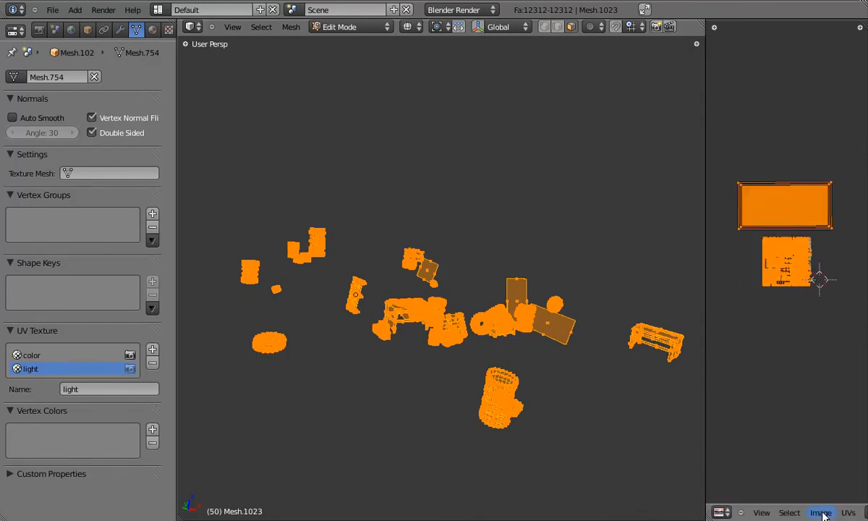
- Create a new 2048 by 2048 image for the combined mesh's light UVs
click(823, 513)
click(773, 498)
click(808, 420)
text(2048)
key(Return)
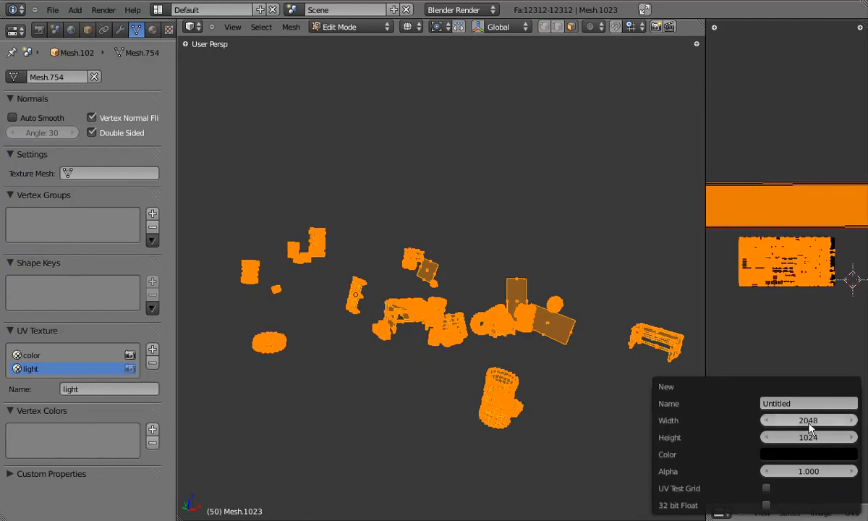
click(806, 437)
- Select the stacked rectangular UV islands above the image and scale them down in an enlarged UV editor
middle_drag(826, 262, 729, 319)
scroll(792, 242, up, 3)
key(a)
key(a)
scroll(772, 240, down, 4)
middle_drag(790, 264, 838, 251)
scroll(832, 248, down, 2)
key(a)
key(b)
drag(723, 184, 851, 258)
key(s)
key(shift+space)
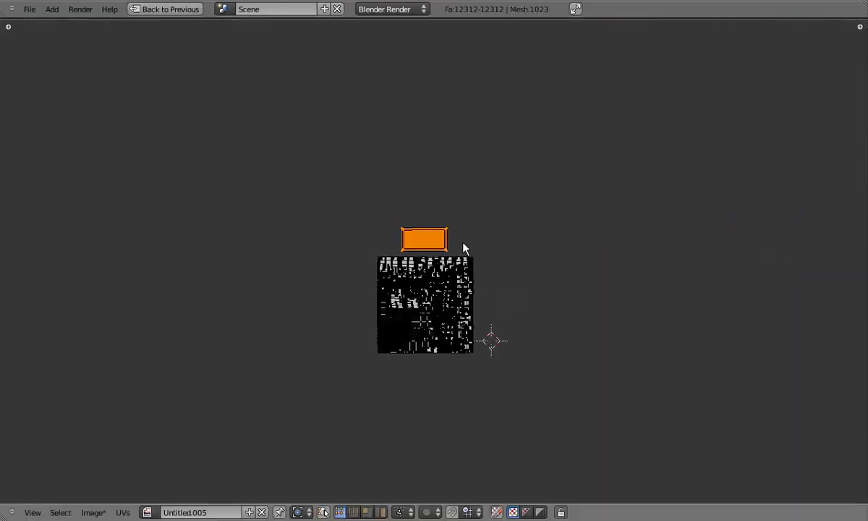
- Examine the stacked rectangular islands and try to unwrap the whole mesh again
scroll(498, 245, up, 11)
middle_drag(471, 236, 470, 260)
key(a)
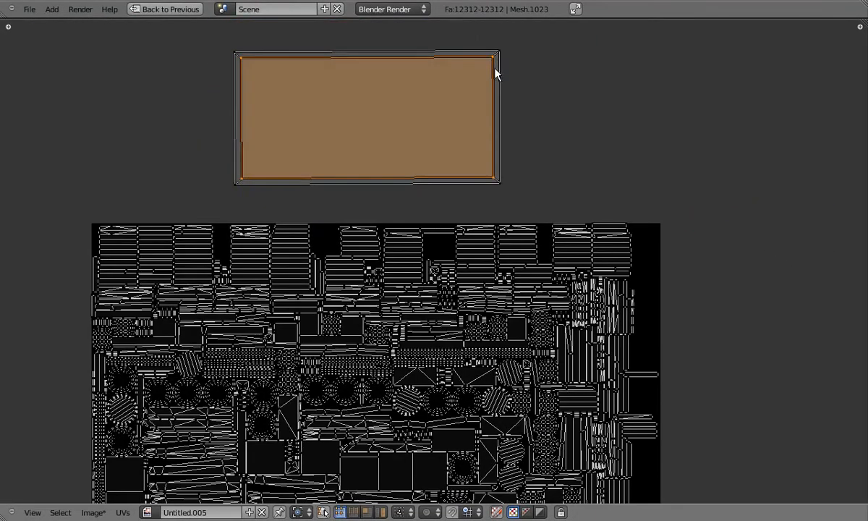
scroll(540, 213, down, 7)
key(shift+space)
key(u)
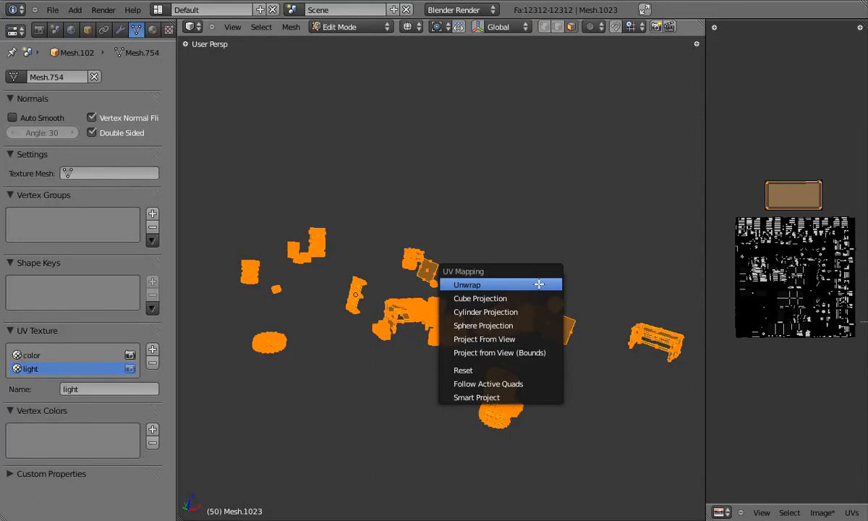
click(538, 284)
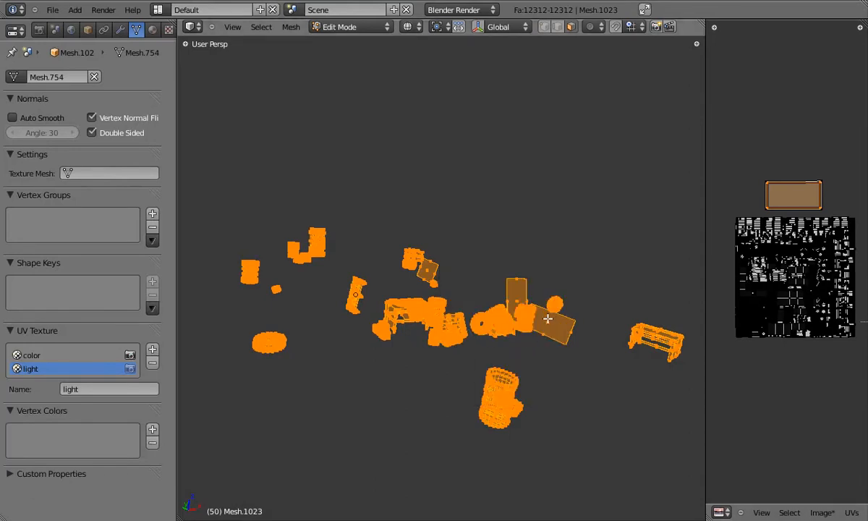
- Enlarge the UV editor and move the stack of rectangular islands to the empty area right of the image
key(shift+space)
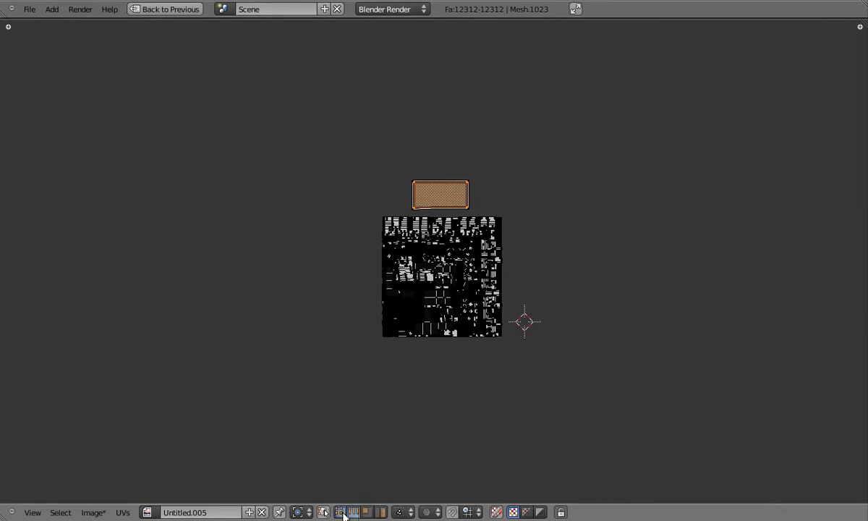
scroll(453, 255, up, 3)
click(298, 512)
drag(359, 76, 512, 165)
key(g)
click(709, 188)
- Pull linked islands off the stack one by one and spread them vertically into a column beside the image
right_click(591, 185)
key(ctrl+l)
key(g)
key(y)
click(637, 249)
right_click(591, 185)
key(ctrl+l)
key(g)
key(y)
click(591, 189)
key(g)
key(y)
click(660, 155)
right_click(702, 132)
key(ctrl+l)
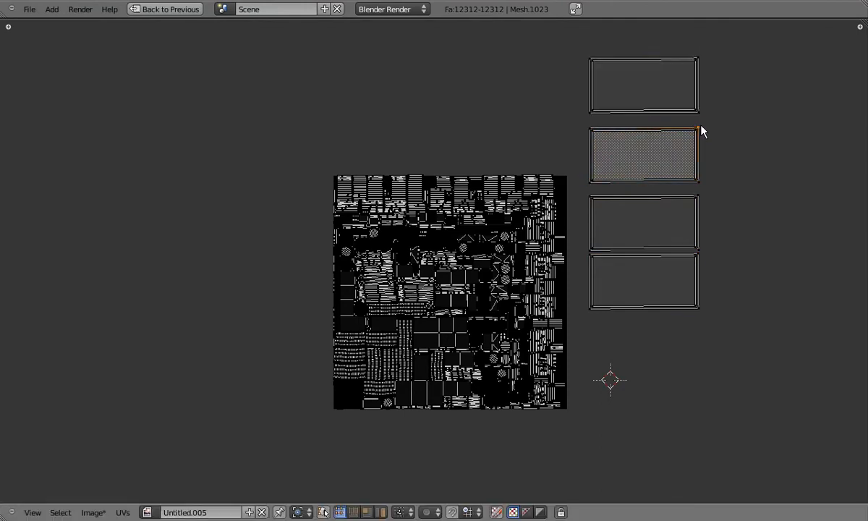
key(g)
key(y)
click(712, 329)
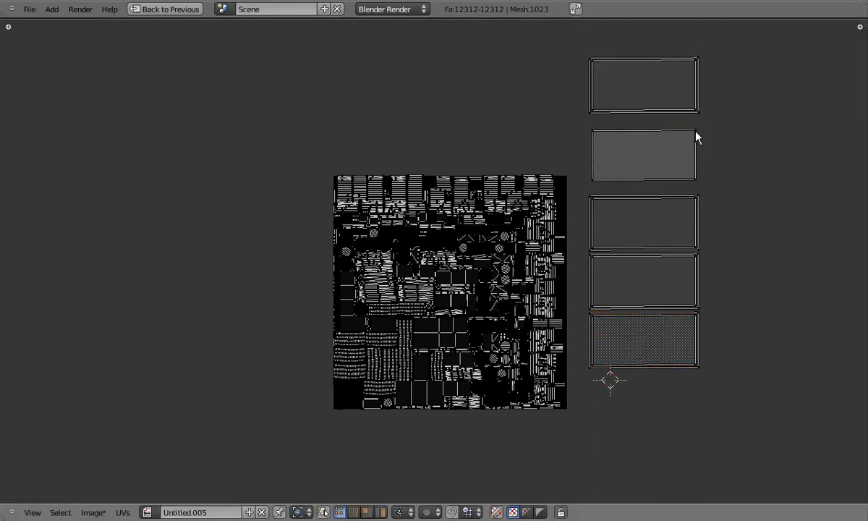
- Separate the remaining stacked islands and extend the column downward so that none of them overlap
right_click(699, 142)
key(ctrl+l)
key(g)
click(692, 495)
right_click(702, 183)
key(ctrl+l)
key(g)
key(y)
click(708, 399)
right_click(711, 183)
key(ctrl+l)
key(g)
key(y)
click(708, 474)
right_click(696, 180)
key(ctrl+l)
key(g)
key(Escape)
- Select the whole column of rectangular islands and scale it down uniformly
scroll(682, 202, down, 2)
key(b)
drag(527, 80, 629, 412)
key(s)
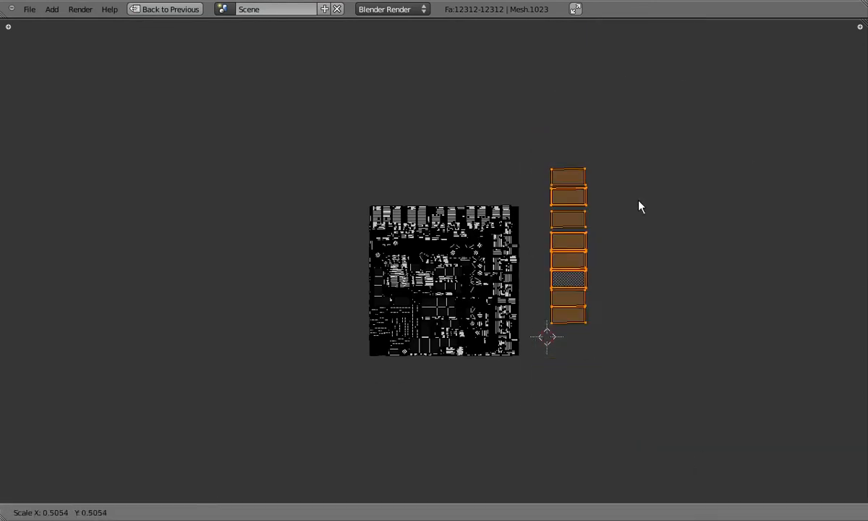
click(504, 281)
scroll(504, 280, up, 5)
scroll(504, 281, up, 3)
middle_drag(832, 290, 556, 272)
scroll(445, 126, down, 4)
- Invert the selection and scale the props' packed UVs along X to about 0.95, freeing a strip at the image's right edge
key(ctrl+i)
scroll(581, 482, down, 1)
key(s)
key(x)
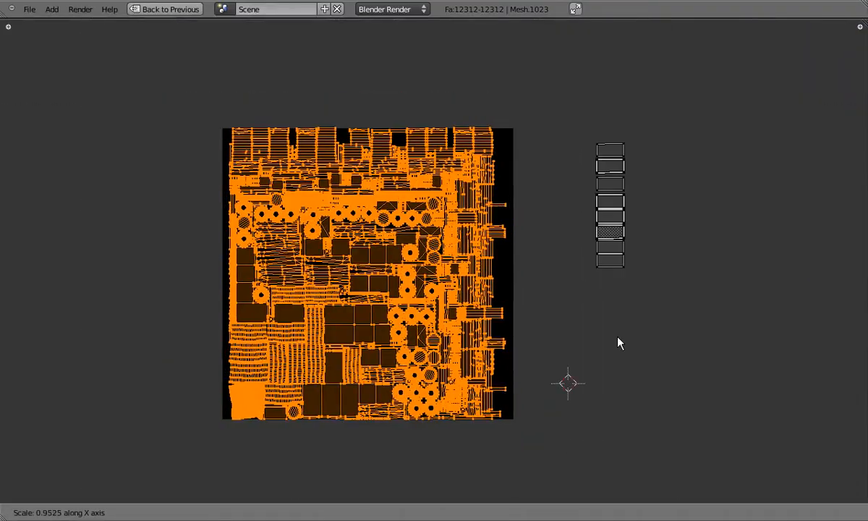
click(579, 314)
scroll(542, 213, up, 3)
scroll(546, 206, down, 1)
middle_drag(550, 199, 546, 378)
- Reselect the rectangular islands, rotate them a quarter turn into a row, and move the row toward the free strip
key(ctrl+i)
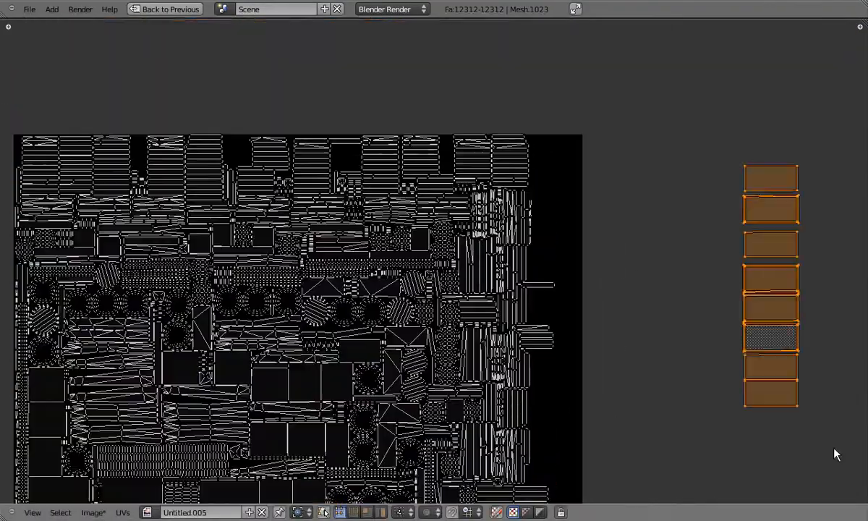
key(r)
click(817, 365)
key(g)
click(692, 237)
middle_drag(645, 212, 659, 186)
key(g)
click(628, 193)
- Move three of the upright islands one by one into the free strip along the image's right edge
key(a)
right_click(585, 165)
key(g)
click(600, 230)
key(a)
right_click(614, 165)
key(g)
click(587, 386)
middle_drag(638, 236, 642, 173)
right_click(660, 100)
key(g)
click(587, 388)
- Fit three more islands into the strip, two toward its lower end and one below the top pair
middle_drag(587, 388, 577, 232)
scroll(577, 233, down, 2)
right_click(606, 110)
key(g)
click(541, 443)
middle_drag(567, 395, 572, 324)
right_click(673, 33)
key(g)
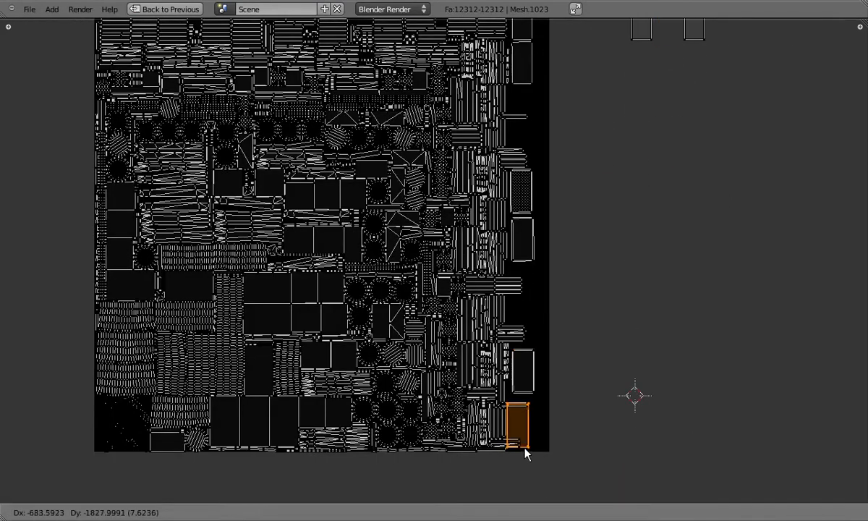
click(535, 383)
middle_drag(643, 69, 637, 109)
right_click(637, 108)
key(g)
click(511, 194)
- Shrink the islands at the top of the strip along Y and shift them vertically to make room
key(b)
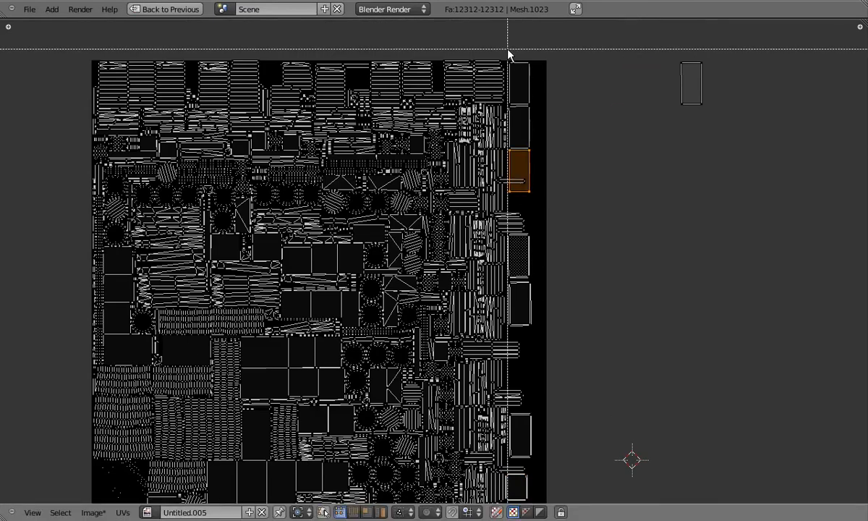
drag(506, 49, 568, 149)
key(s)
key(y)
click(519, 52)
key(g)
key(y)
click(520, 50)
- Move the last outlying island into the gap in the lower half of the strip and check the layout
right_click(688, 83)
key(g)
click(515, 353)
scroll(513, 351, up, 6)
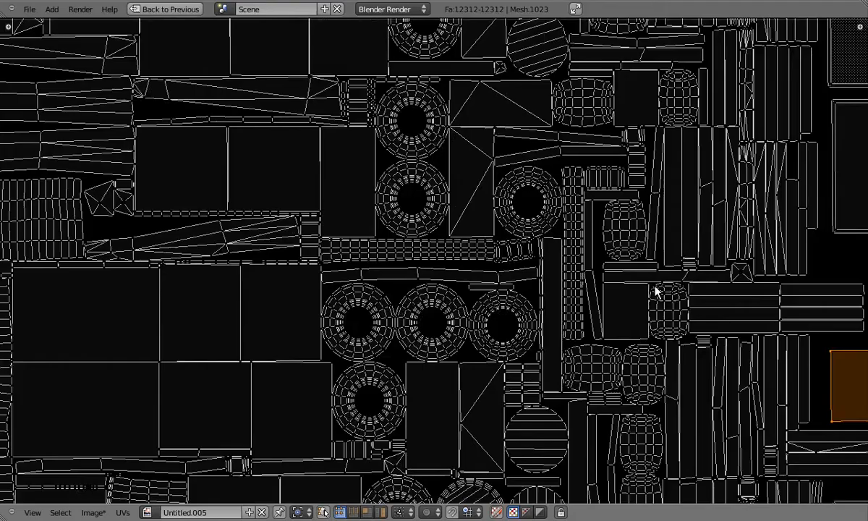
scroll(542, 305, down, 7)
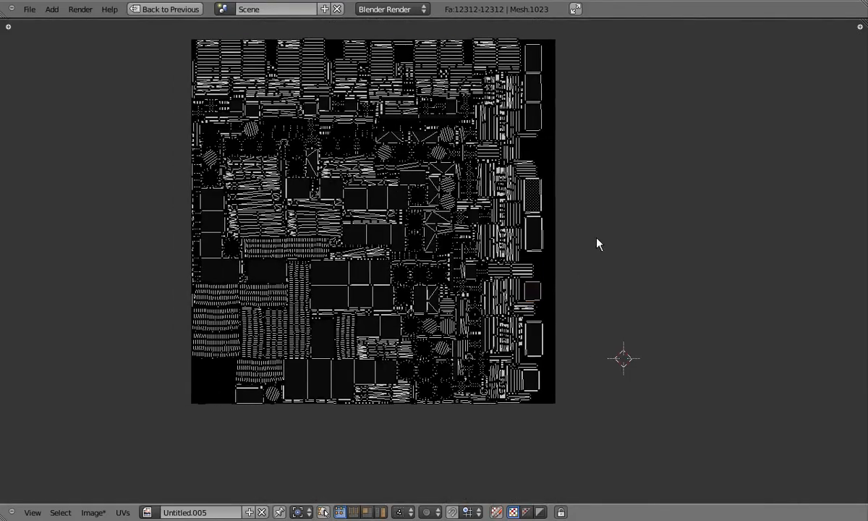
- Stretch all the UV islands along X to fill the image's width, fine-tune their position and scale, and return to Object Mode
key(a)
key(s)
key(x)
click(603, 215)
key(g)
key(x)
click(604, 215)
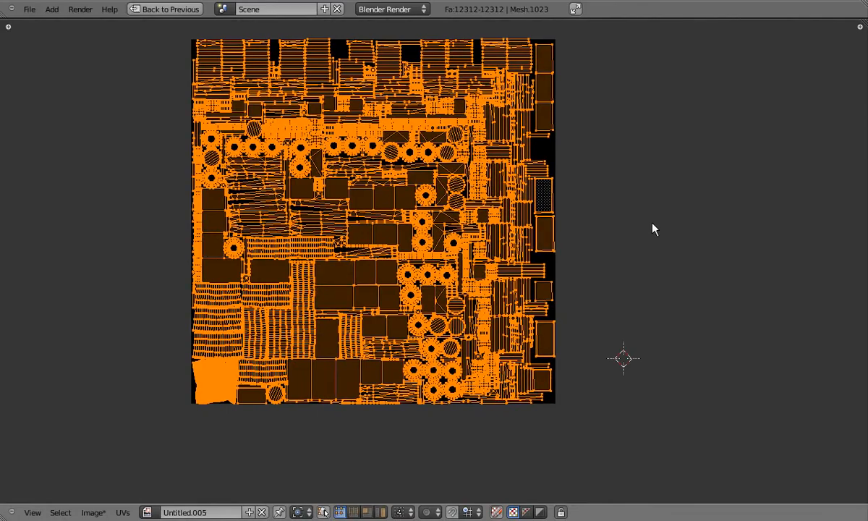
key(s)
click(629, 216)
key(ctrl+Up)
key(Tab)
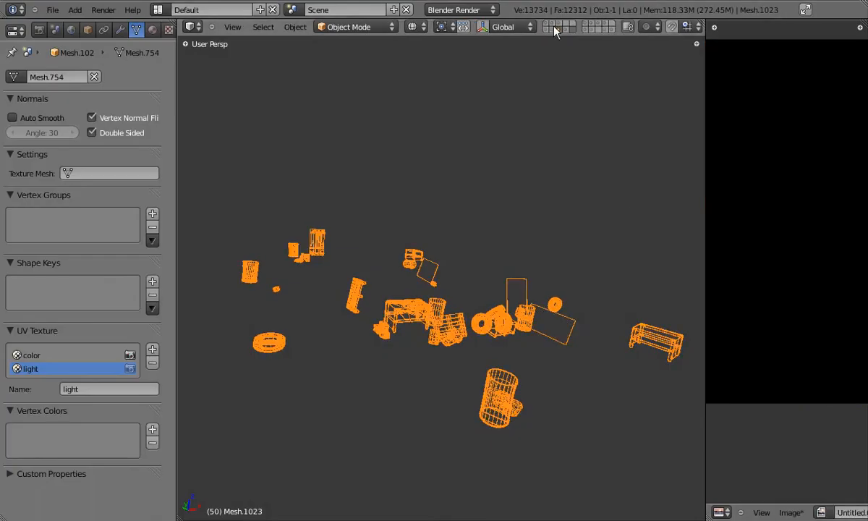
- Show the scene layers holding the warehouse and lights together with the props' layer
shift+click(560, 24)
shift+click(568, 24)
shift+click(580, 24)
shift+click(592, 24)
shift+click(604, 23)
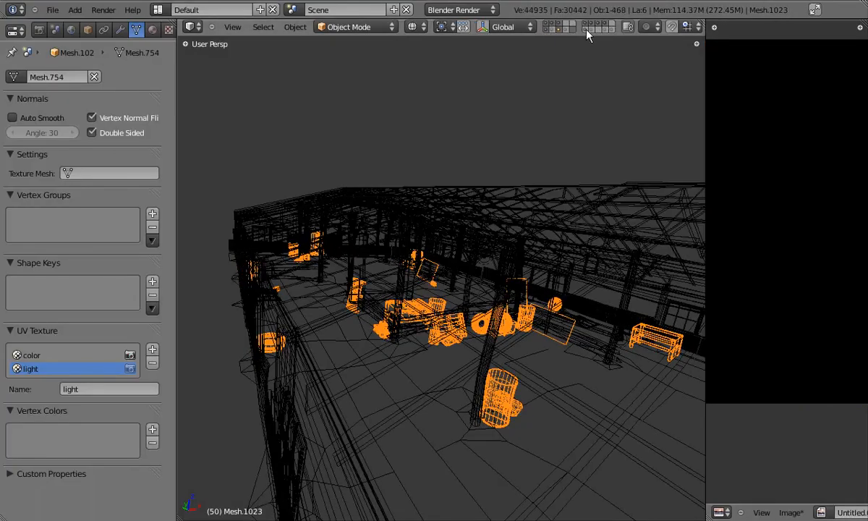
shift+click(587, 30)
- Switch the viewport to textured shading and check the combined props from inside the warehouse
scroll(457, 322, up, 1)
middle_drag(457, 322, 484, 292)
scroll(499, 292, up, 4)
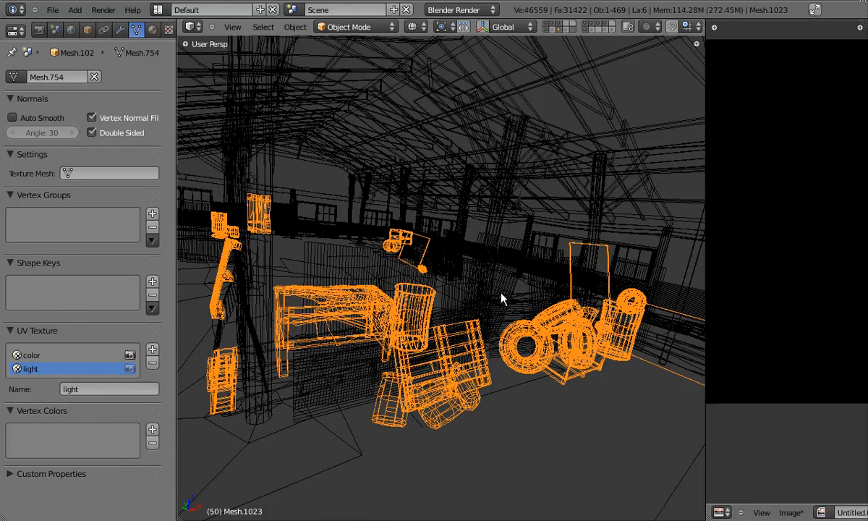
key(z)
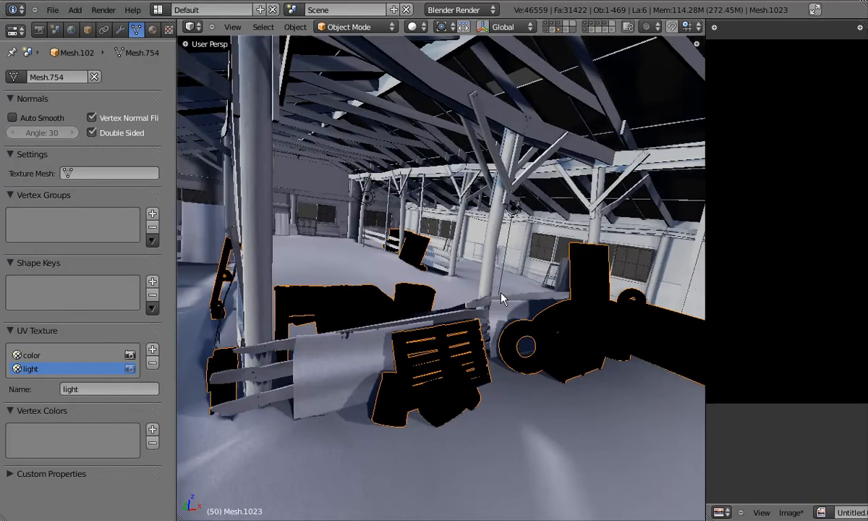
key(alt+z)
middle_drag(478, 224, 475, 218)
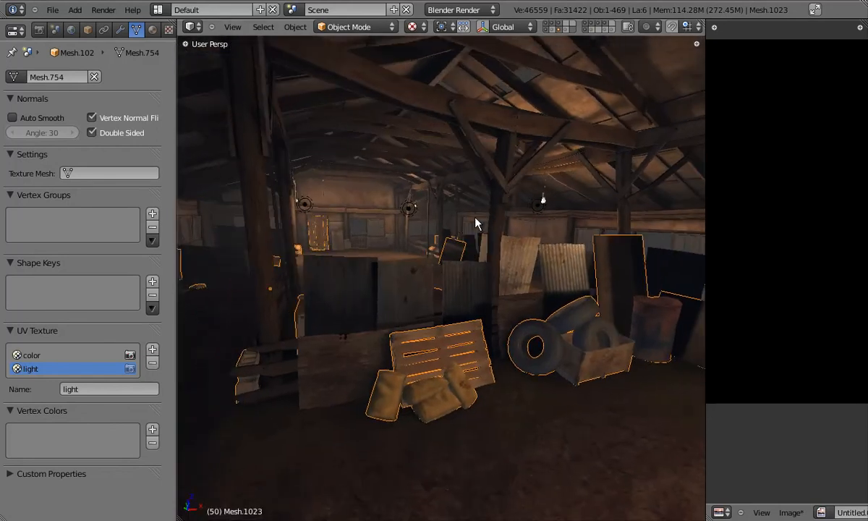
key(Tab)
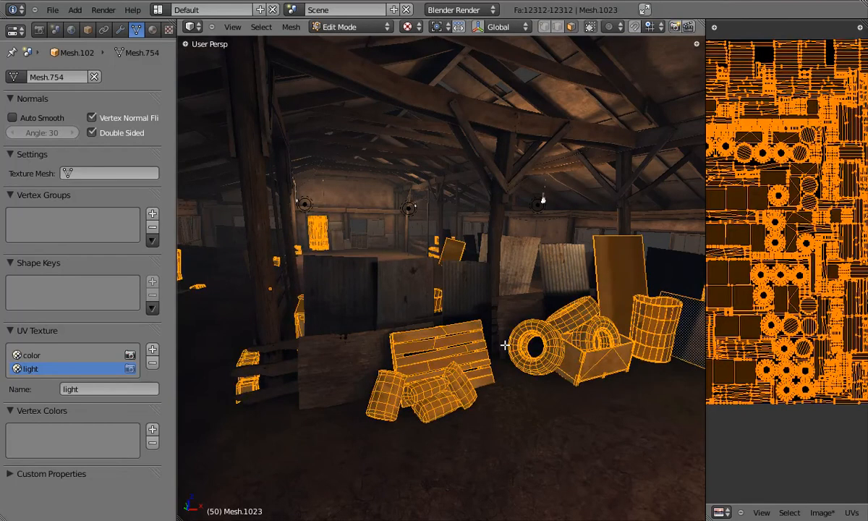
key(Tab)
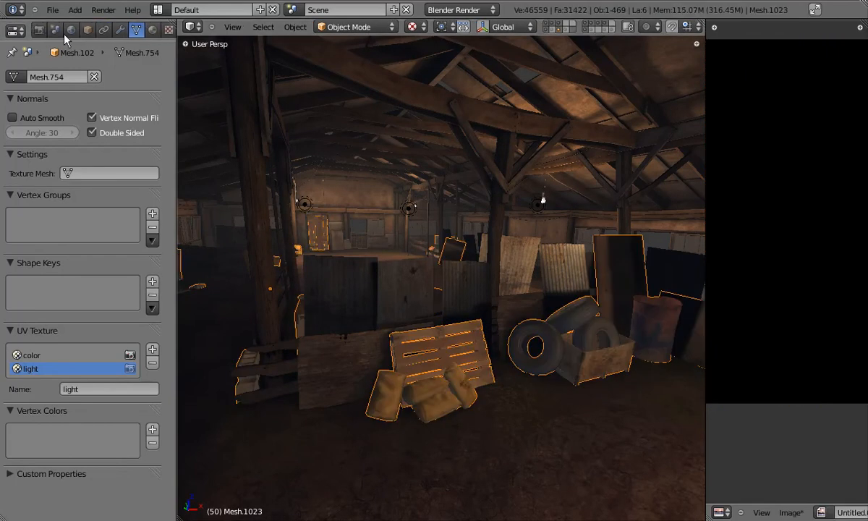
- Set the bake mode to Ambient Occlusion in the render settings
click(39, 30)
middle_drag(111, 328, 126, 134)
mouse_move(391, 272)
middle_down()
mouse_move(406, 276)
mouse_move(389, 279)
middle_up()
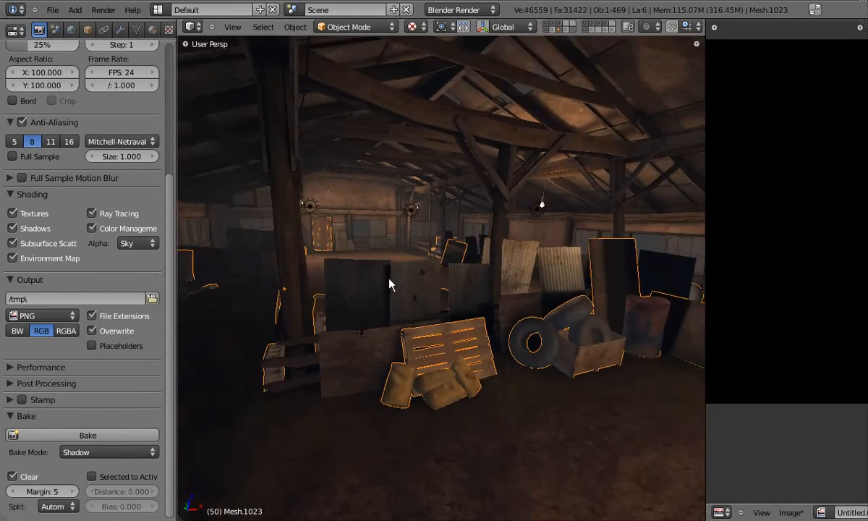
click(79, 452)
click(93, 424)
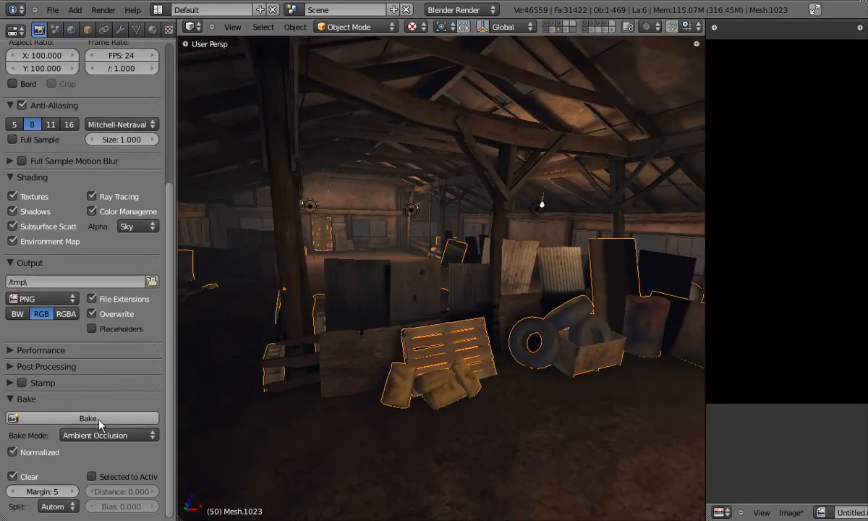
- Enlarge the image editor and bake the props' ambient occlusion into the 2048 image
drag(522, 233, 521, 234)
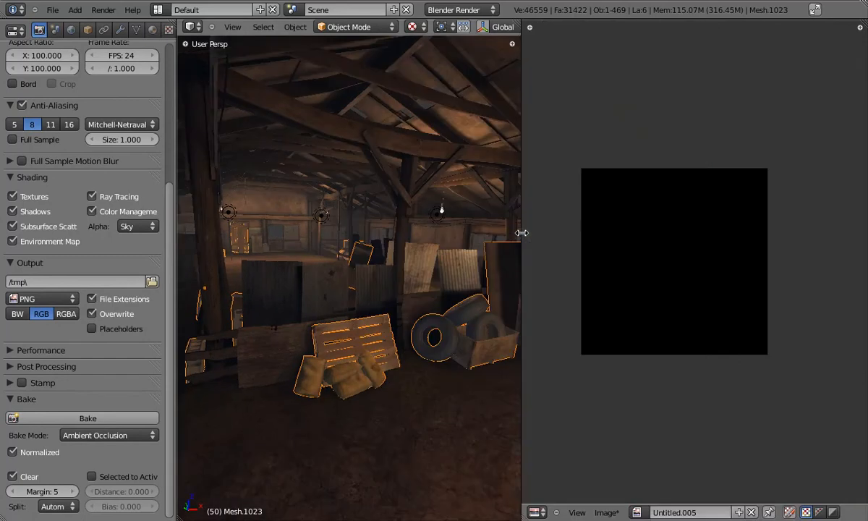
shift+middle_drag(507, 263, 397, 298)
middle_drag(631, 290, 648, 295)
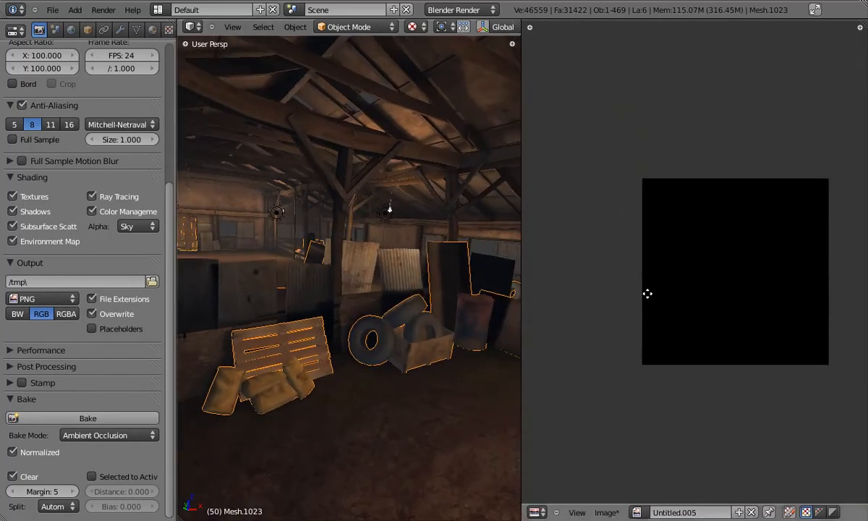
key(g)
right_click(395, 482)
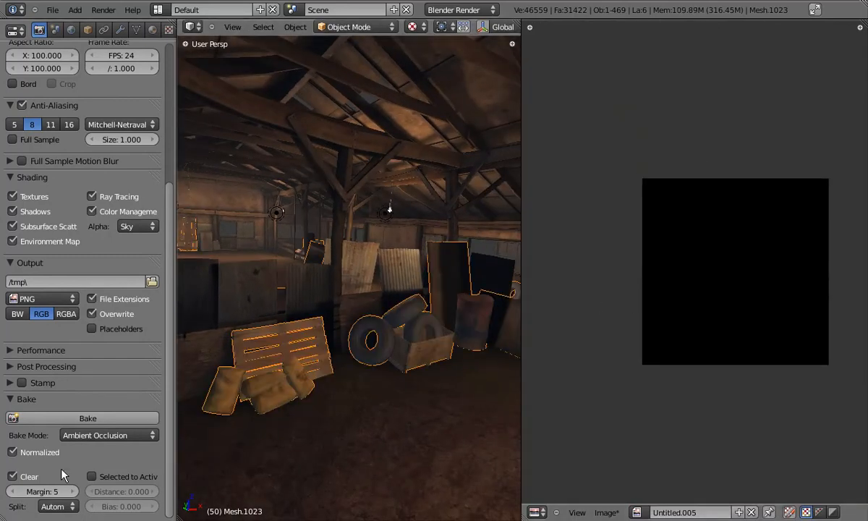
click(96, 420)
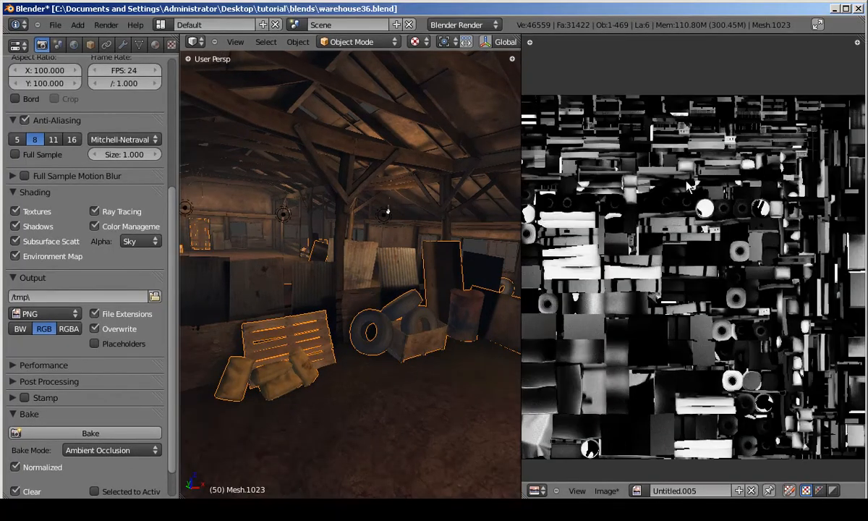
- Inspect the baked ambient occlusion map and save it as propsAO.png in the textures folder
scroll(694, 187, up, 2)
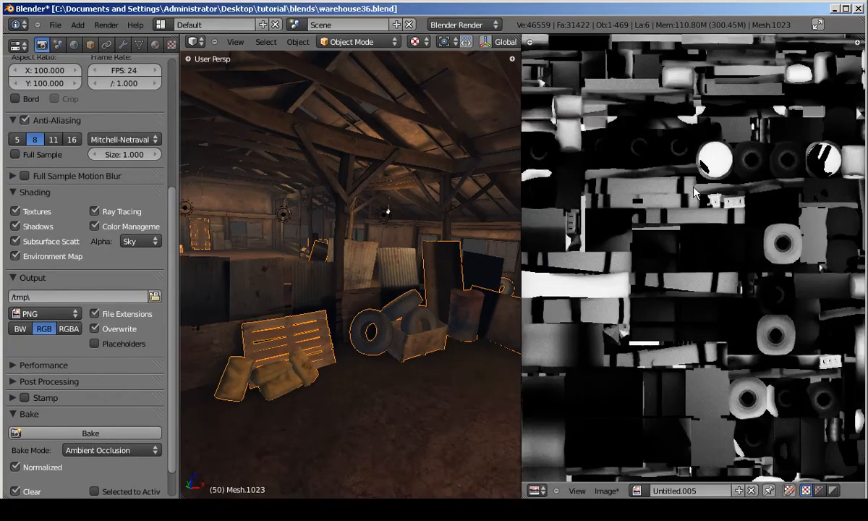
scroll(703, 206, up, 2)
key(Home)
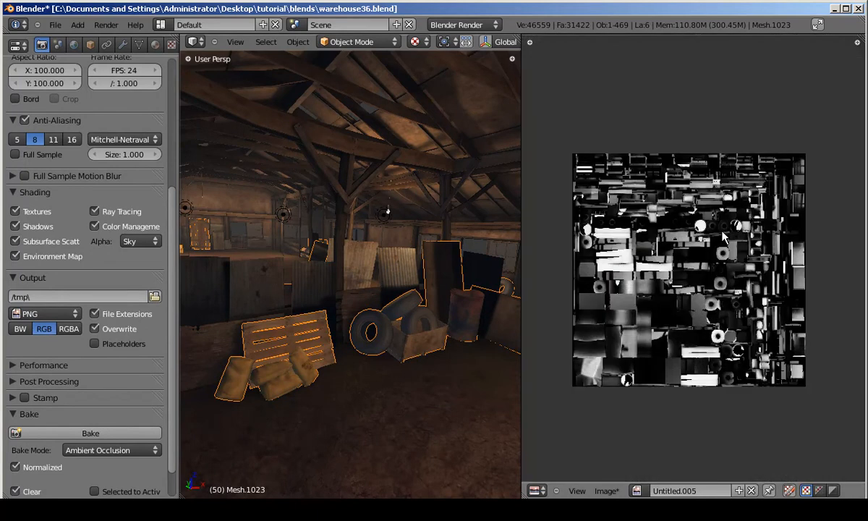
drag(520, 197, 708, 202)
click(154, 45)
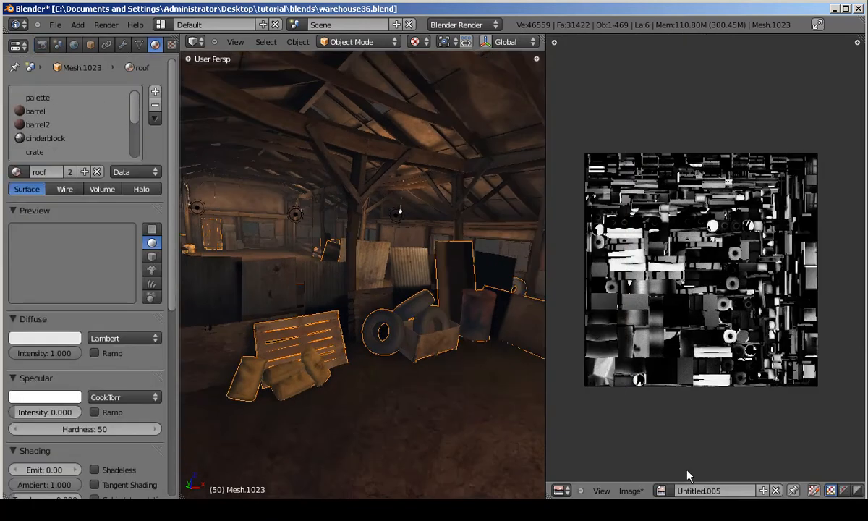
click(632, 489)
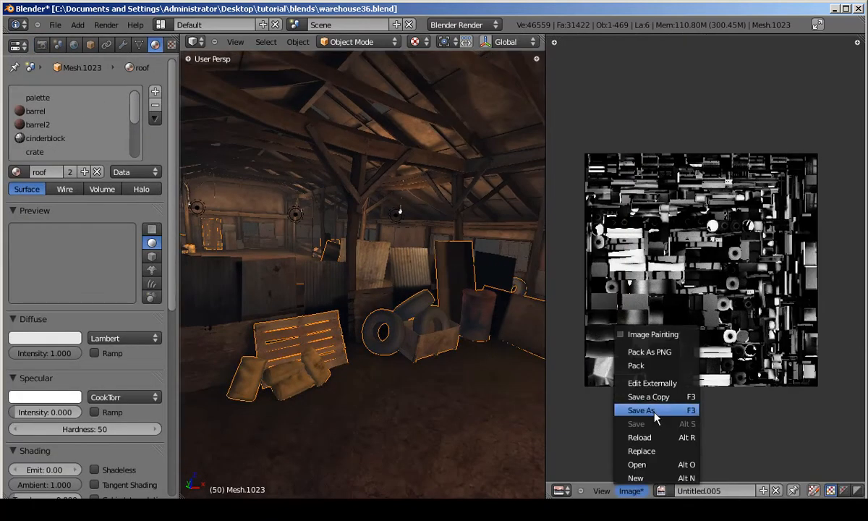
click(657, 413)
click(203, 134)
click(600, 177)
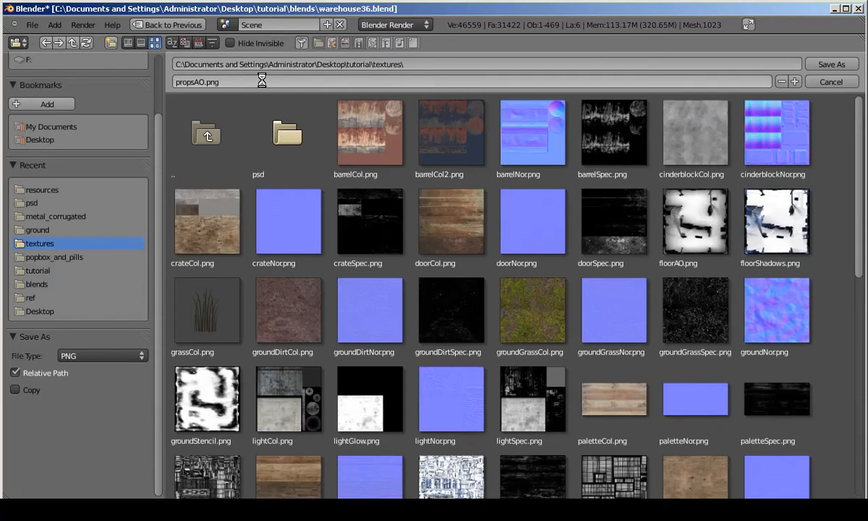
key(Return)
- Make a new copy of the props' roof material and name it plywood
middle_drag(460, 284, 465, 321)
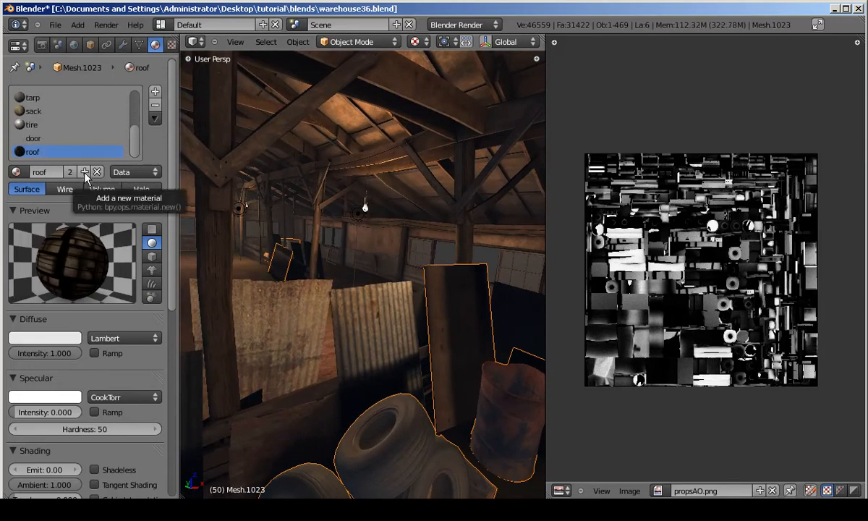
drag(178, 188, 221, 188)
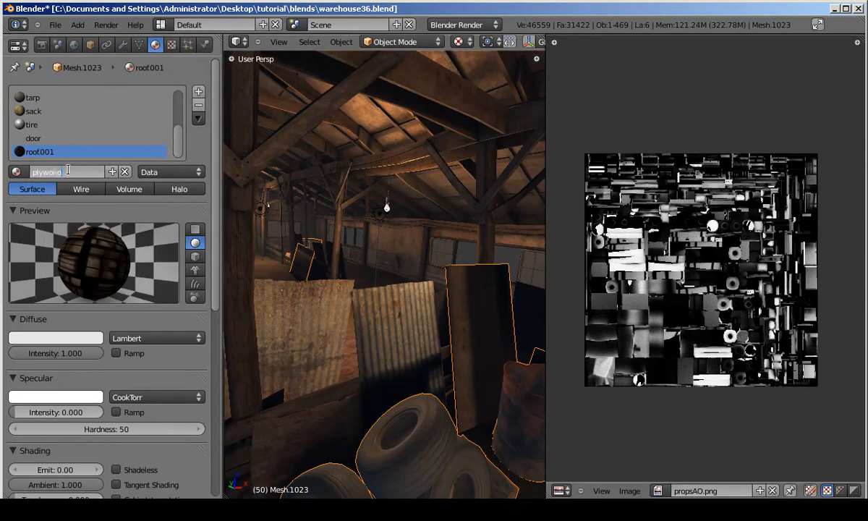
click(171, 45)
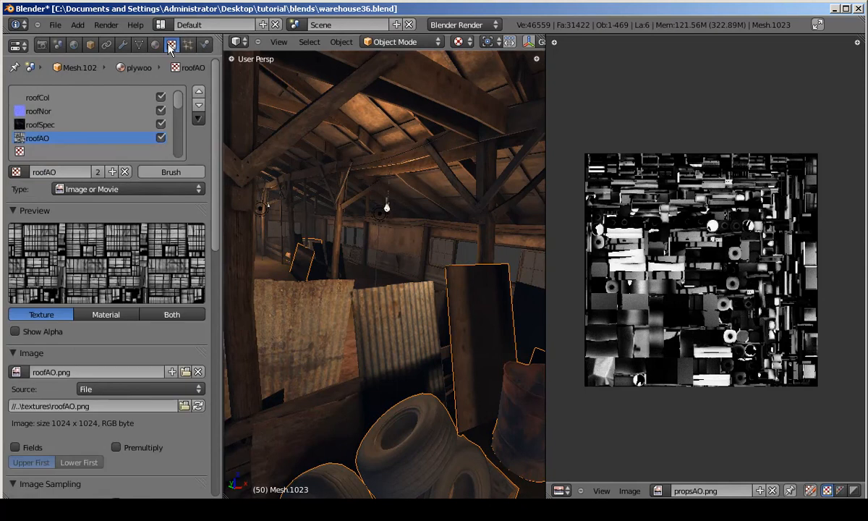
- Replace the plywood material's roofAO texture with a new image texture named propsAO that uses propsAO.png
click(125, 171)
click(73, 172)
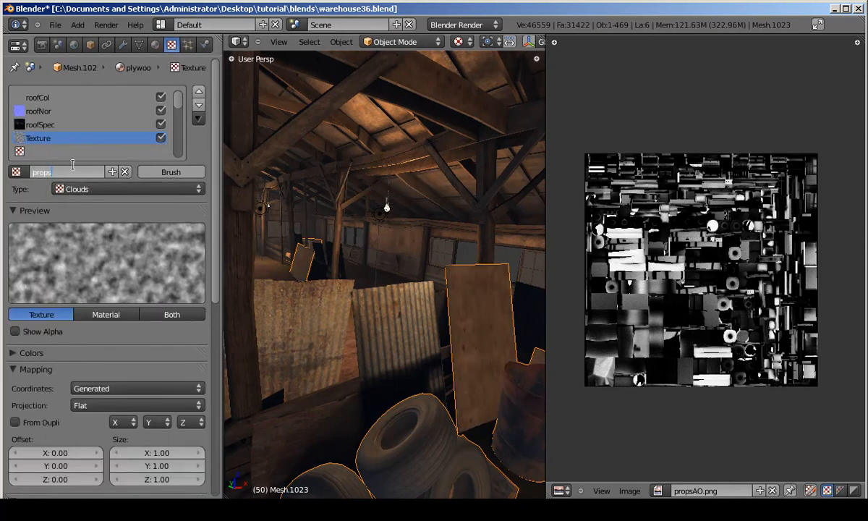
click(79, 190)
click(80, 231)
scroll(198, 259, down, 6)
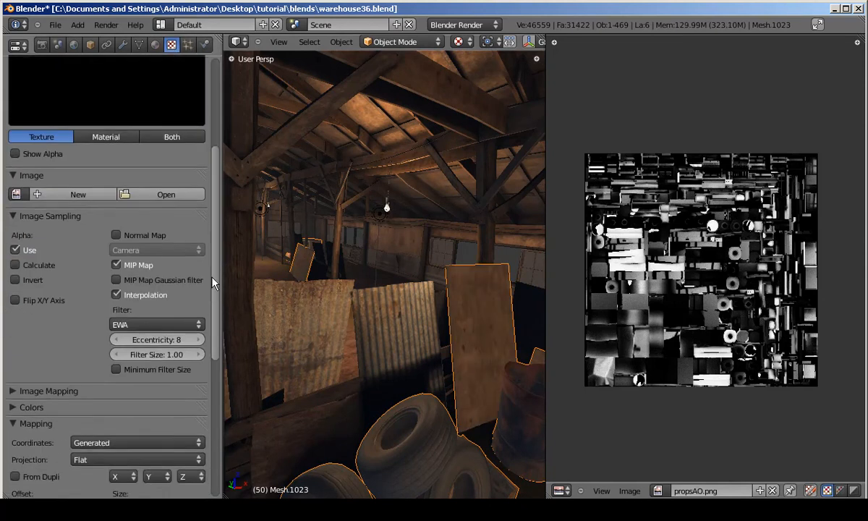
click(18, 188)
- Set the plywood's propsAO texture to UV coordinates on the light layer
scroll(83, 259, down, 12)
click(82, 275)
mouse_move(210, 214)
mouse_down()
mouse_move(210, 249)
mouse_move(209, 230)
mouse_up()
scroll(209, 235, down, 8)
click(138, 260)
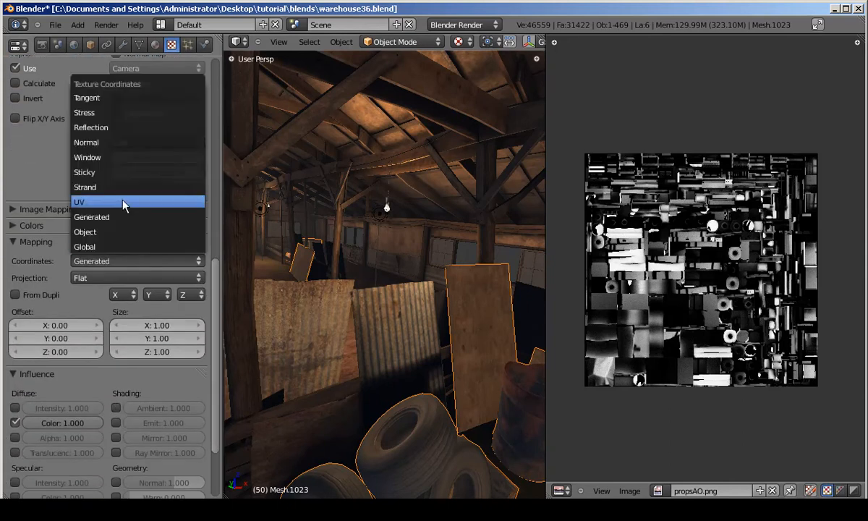
click(144, 201)
click(108, 277)
click(104, 311)
- Make the plywood's propsAO texture also influence specular color, with Multiply blending
scroll(215, 359, down, 4)
click(14, 401)
click(72, 438)
click(73, 384)
middle_drag(477, 330, 405, 329)
- Assign the existing propsAO texture to the first free slot of the door material
drag(218, 327, 211, 78)
click(156, 45)
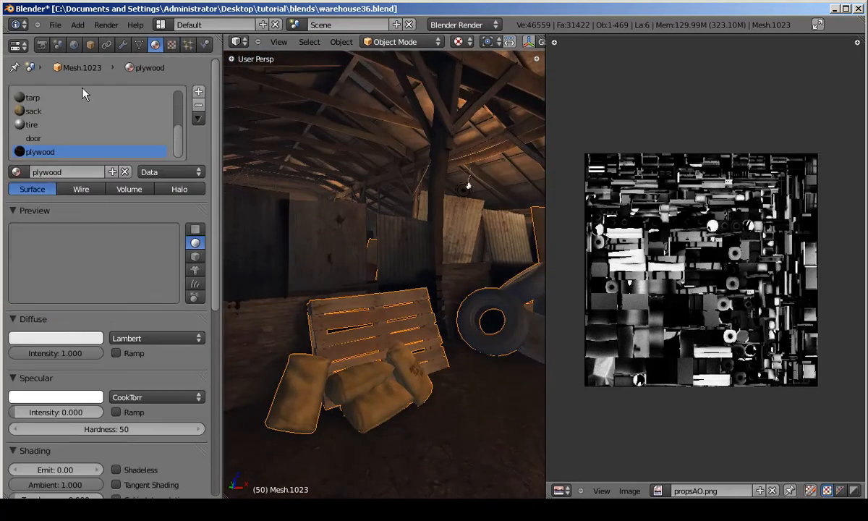
click(43, 138)
click(172, 45)
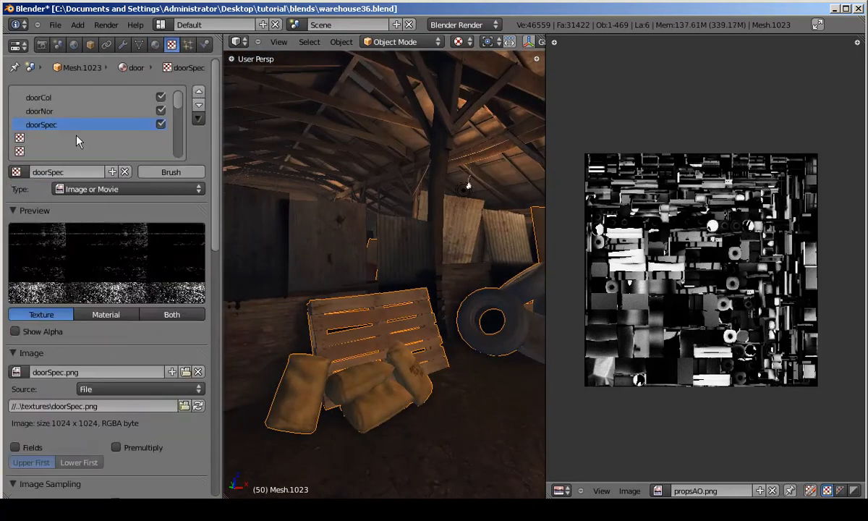
click(29, 137)
click(16, 171)
click(38, 301)
- Map the door's propsAO texture to the light UV layer, set its blend to Multiply, and check the door
scroll(99, 299, down, 15)
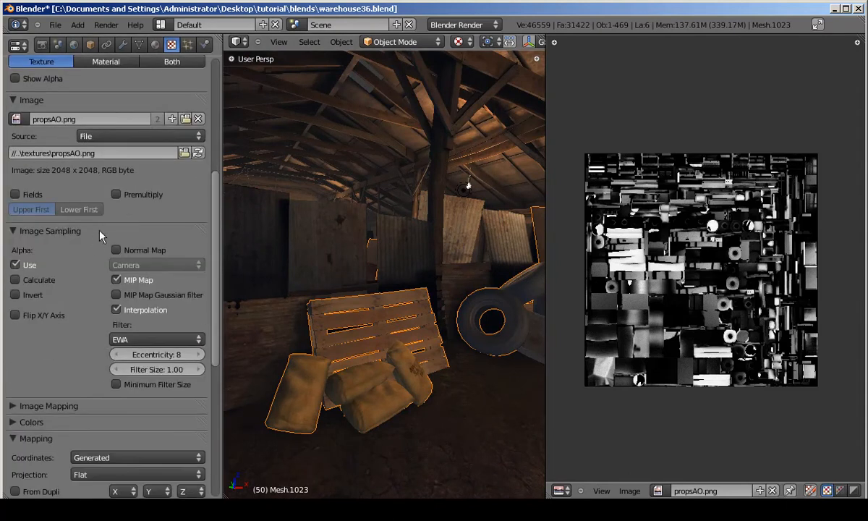
click(103, 286)
click(186, 310)
scroll(145, 329, down, 5)
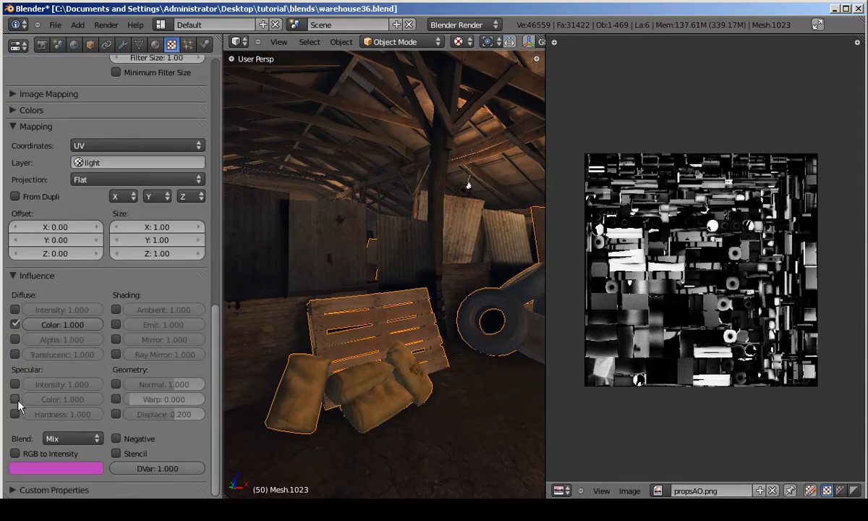
click(74, 438)
click(65, 381)
middle_drag(256, 298, 340, 289)
- Select the linked tire material and make it local so its textures can be edited
scroll(208, 117, up, 20)
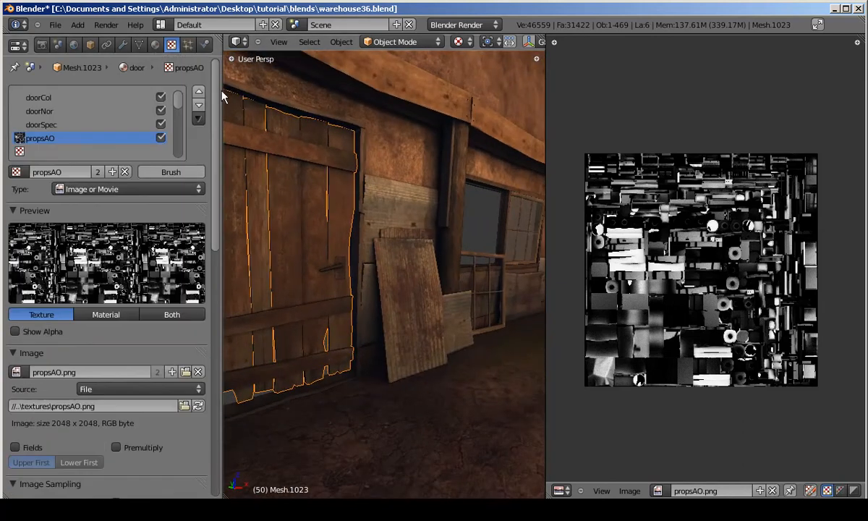
click(156, 46)
click(58, 125)
click(172, 45)
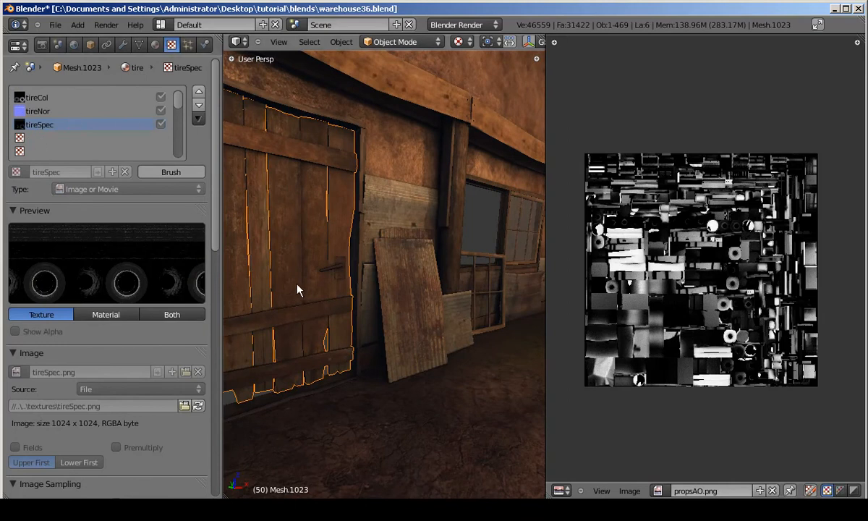
middle_drag(303, 290, 241, 221)
click(155, 45)
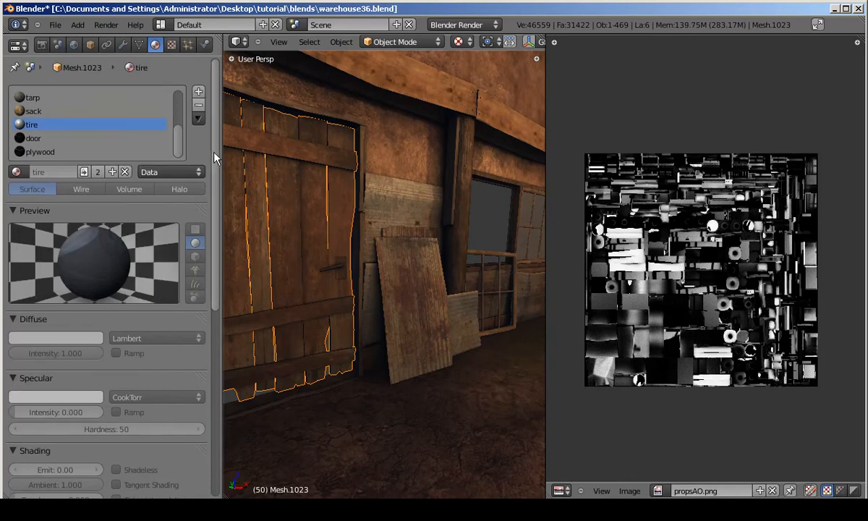
click(84, 173)
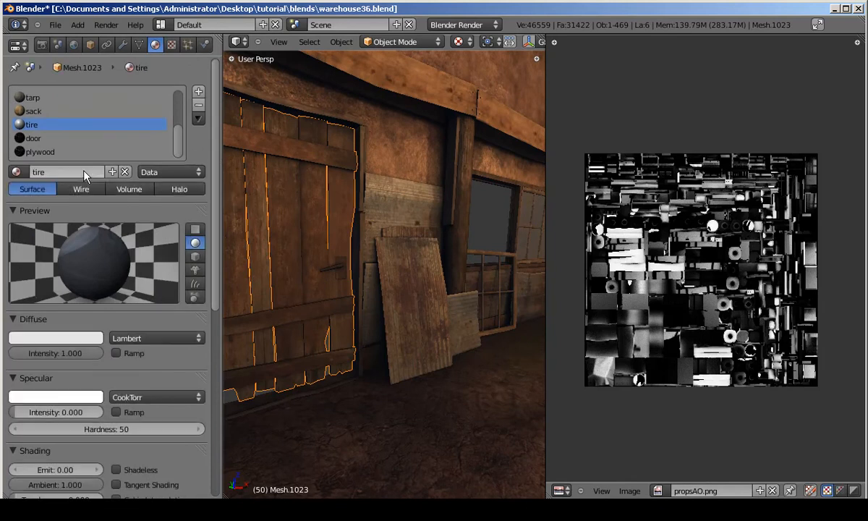
- Assign the existing propsAO texture to the first free slot of the tire material
click(173, 46)
click(60, 139)
click(17, 172)
click(48, 275)
- Map the tire's propsAO texture to the light UV layer and let it affect specular color with Multiply blending
drag(216, 238, 216, 410)
click(113, 319)
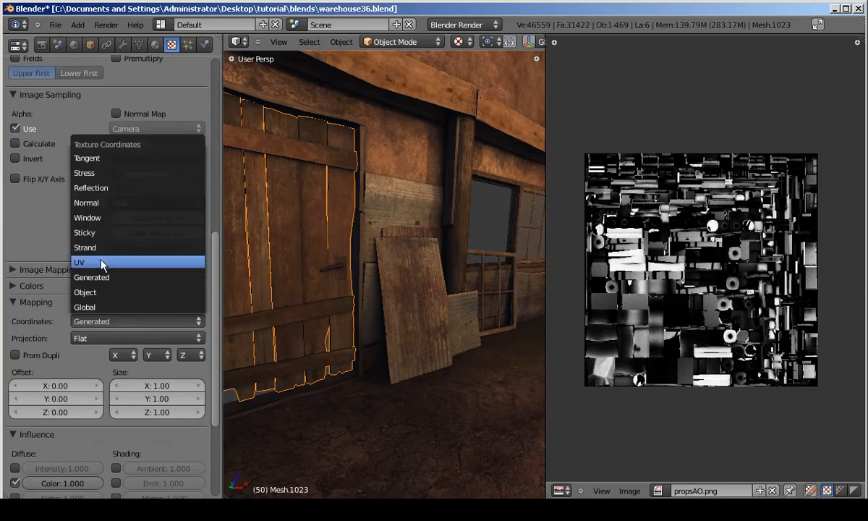
click(79, 262)
click(117, 285)
click(108, 326)
scroll(10, 397, down, 5)
click(58, 436)
click(62, 369)
- Deselect everything and examine the ambient occlusion shading on the tires and crate
middle_drag(235, 303, 403, 221)
scroll(316, 199, up, 5)
shift+middle_drag(316, 199, 428, 311)
click(413, 272)
key(a)
scroll(421, 272, down, 4)
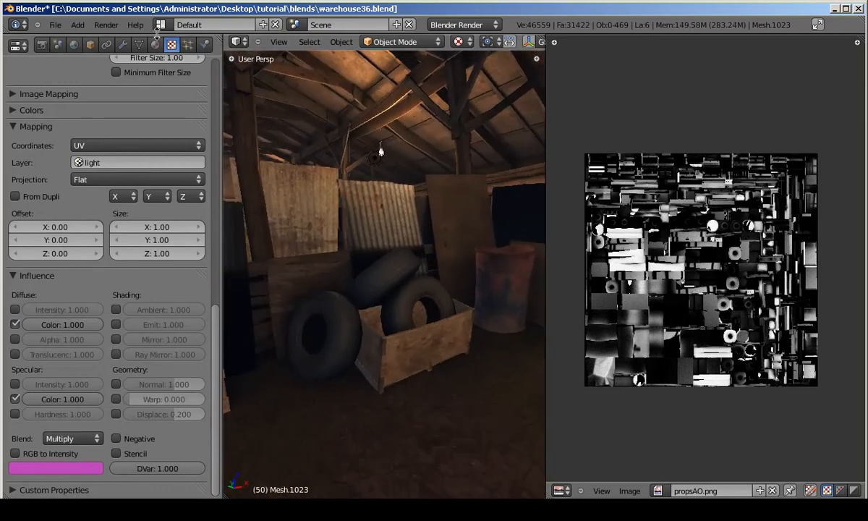
- Select the sack material and assign the existing propsAO texture to its first free texture slot
click(155, 44)
click(49, 110)
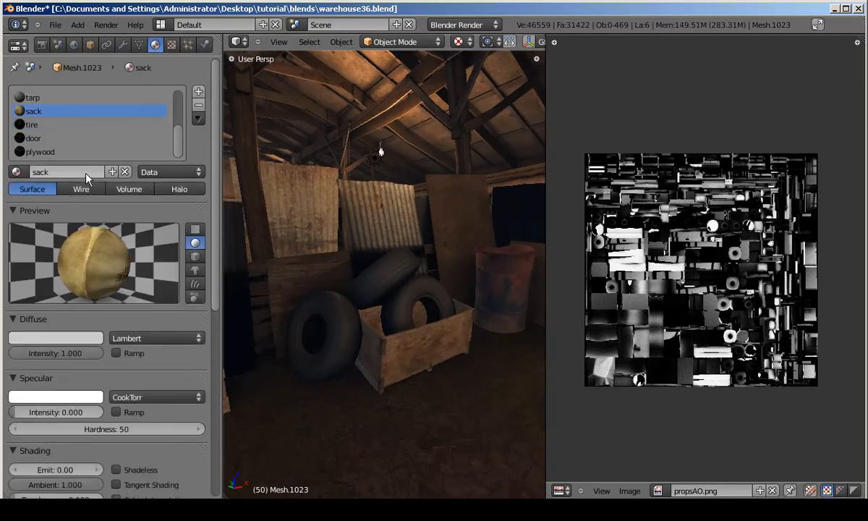
click(172, 44)
click(19, 172)
scroll(39, 298, down, 15)
click(42, 246)
- Map the sack's propsAO texture to the light UV layer and set its blending to Multiply
scroll(160, 253, down, 15)
click(107, 303)
click(100, 246)
click(94, 319)
click(80, 353)
scroll(201, 288, down, 5)
click(55, 461)
click(61, 406)
middle_drag(301, 293, 438, 353)
scroll(438, 353, up, 4)
scroll(468, 308, down, 5)
middle_drag(469, 308, 384, 309)
- Select the tarp material and assign the existing propsAO texture to a free texture slot
drag(215, 313, 168, 56)
click(155, 45)
scroll(180, 132, up, 2)
click(171, 45)
click(16, 172)
click(50, 268)
- Map the tarp's propsAO texture to the light UV layer and let it affect specular color with Multiply blending
scroll(101, 321, down, 13)
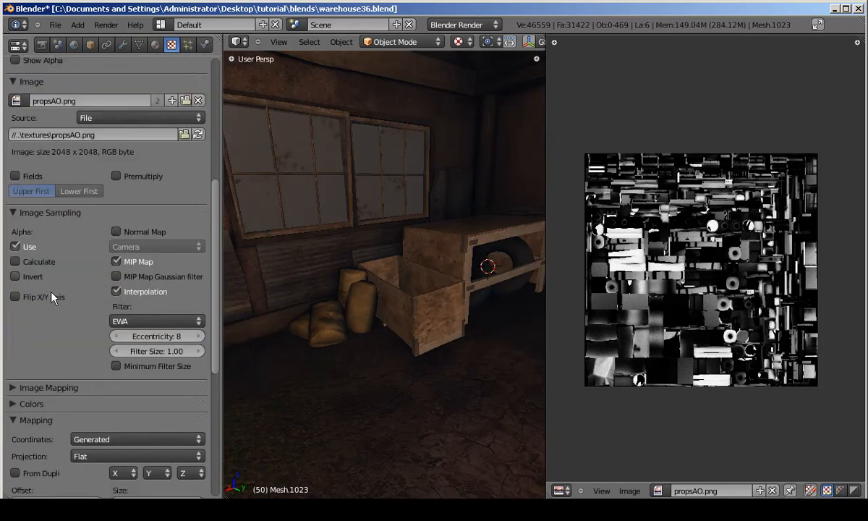
click(106, 355)
click(102, 297)
click(96, 376)
click(109, 238)
scroll(214, 268, down, 7)
click(73, 438)
click(58, 380)
drag(210, 391, 216, 158)
middle_drag(473, 278, 376, 281)
scroll(80, 443, down, 15)
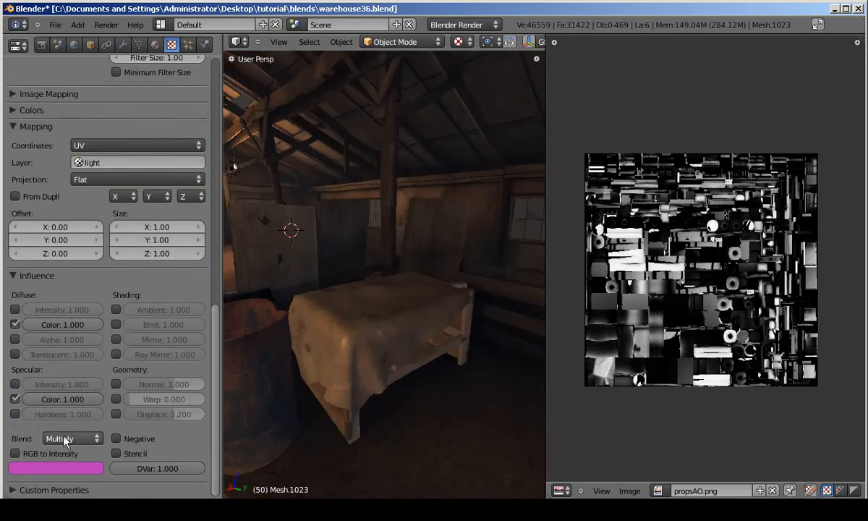
- Select the combined props and compare the tarp-covered table in solid and textured shading
drag(218, 344, 225, 275)
middle_drag(311, 302, 416, 345)
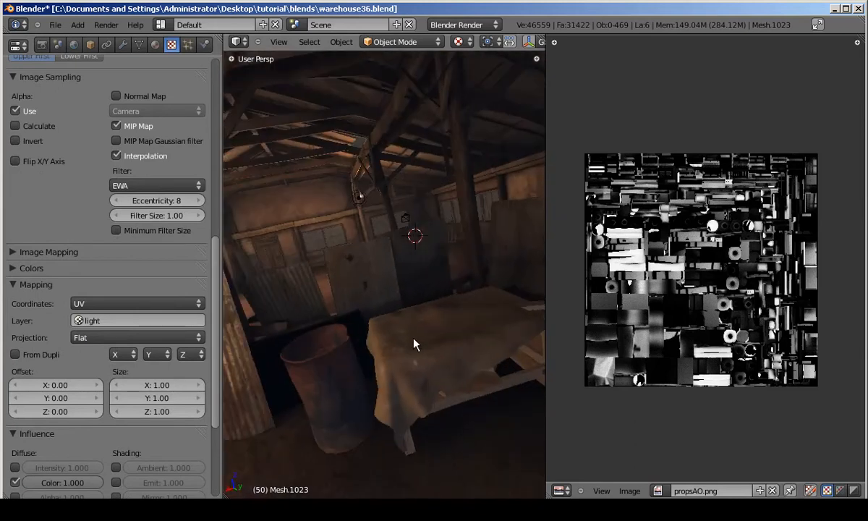
right_click(383, 313)
key(z)
key(z)
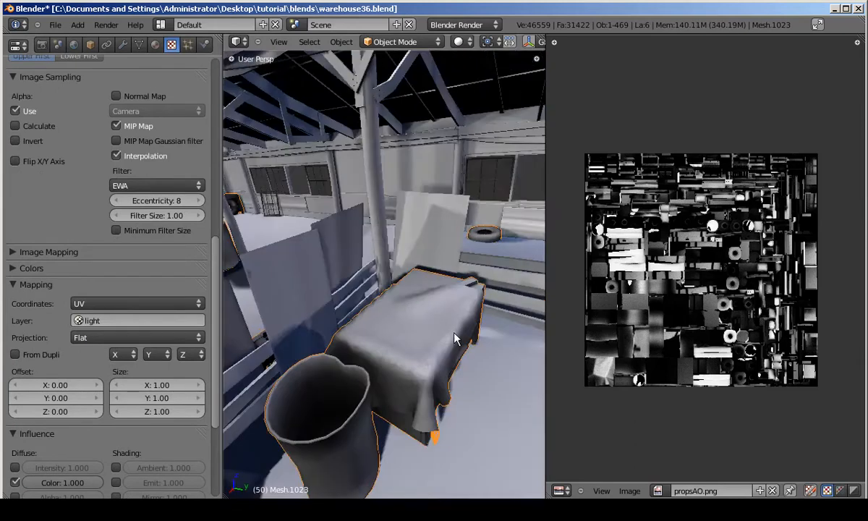
key(alt+z)
middle_drag(407, 339, 340, 286)
drag(219, 346, 219, 165)
click(161, 107)
middle_drag(397, 335, 200, 214)
- Make the linked crate material local and assign the existing propsAO texture to its fourth slot, below crateSpec
click(155, 45)
click(36, 125)
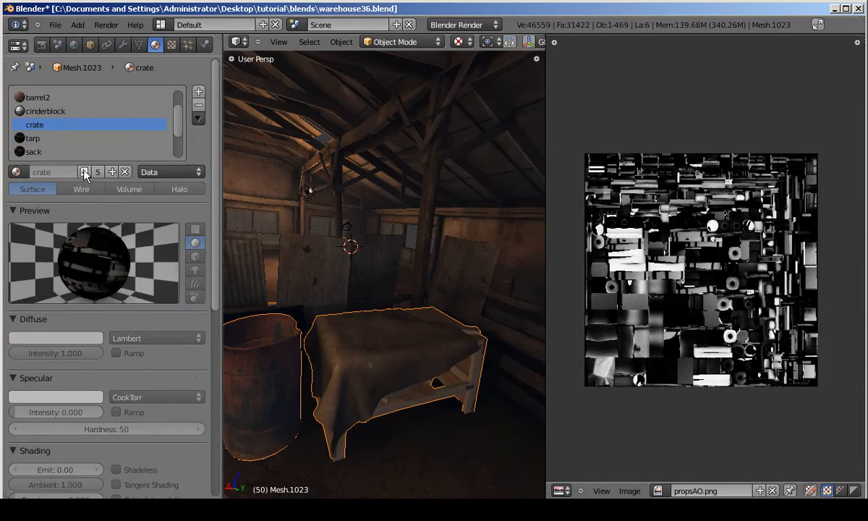
click(171, 44)
click(65, 138)
click(16, 172)
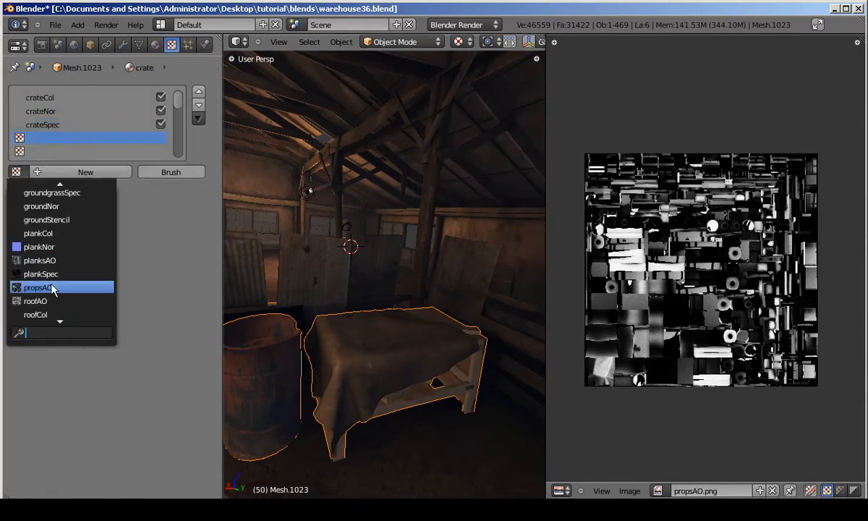
click(49, 287)
- Map the crate's propsAO texture to the light UV layer and let it affect specular color with Multiply blending
scroll(94, 302, down, 10)
click(94, 305)
click(87, 246)
click(104, 327)
click(109, 346)
scroll(108, 318, down, 5)
click(73, 439)
click(61, 394)
middle_drag(361, 340, 434, 340)
middle_drag(644, 349, 702, 337)
middle_drag(507, 336, 443, 273)
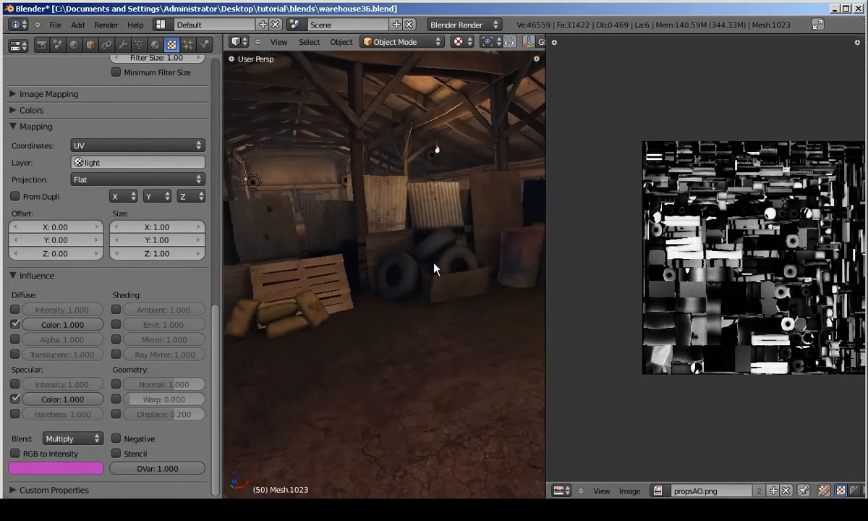
- Select the cinderblock material and assign the existing propsAO texture to a free texture slot
click(154, 44)
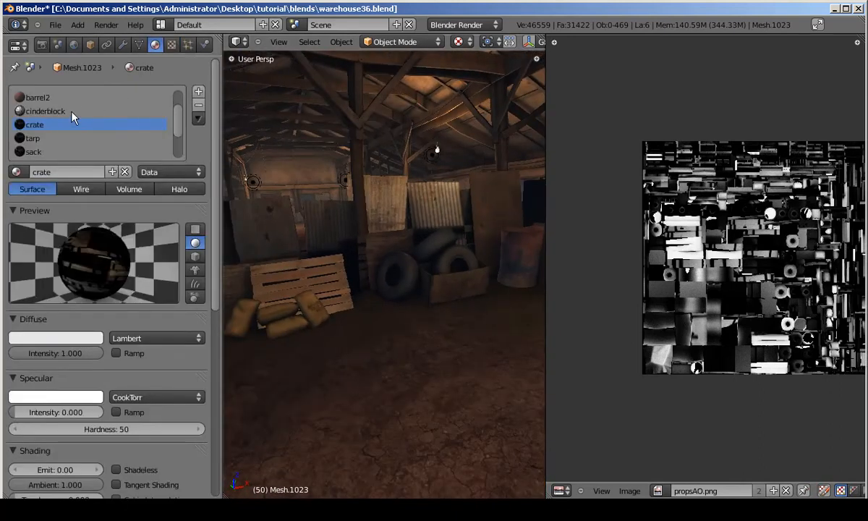
click(171, 44)
scroll(104, 149, up, 10)
click(50, 123)
click(16, 171)
click(59, 280)
- Map the cinderblock's propsAO texture to the light UV layer and set its blending to Multiply
scroll(196, 206, down, 12)
click(137, 367)
click(108, 318)
scroll(109, 325, down, 7)
click(76, 438)
click(71, 381)
middle_drag(347, 325, 318, 279)
drag(214, 319, 209, 76)
middle_drag(304, 261, 405, 326)
- Select the barrel2 material and assign the existing propsAO texture to a free texture slot
click(155, 45)
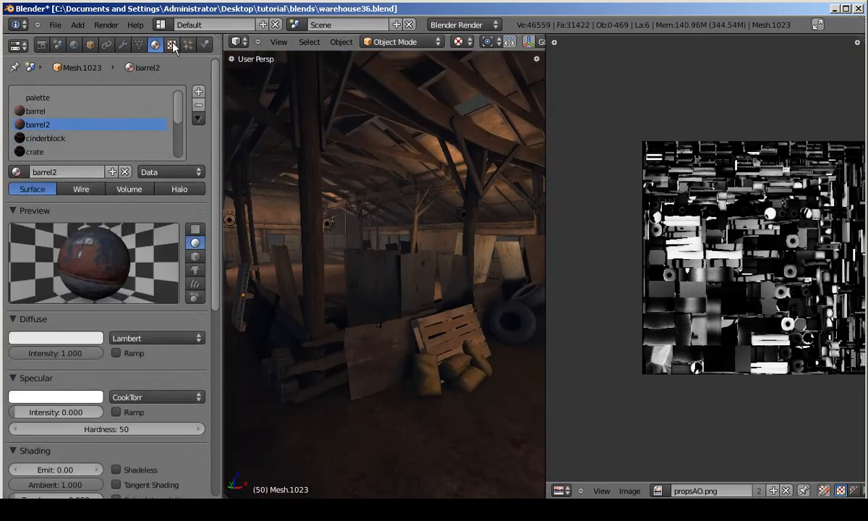
click(171, 45)
click(16, 171)
click(55, 289)
- Map barrel2's propsAO texture with UV coordinates on the light layer
drag(215, 231, 216, 452)
scroll(92, 355, down, 1)
click(92, 185)
click(92, 239)
click(94, 203)
click(94, 233)
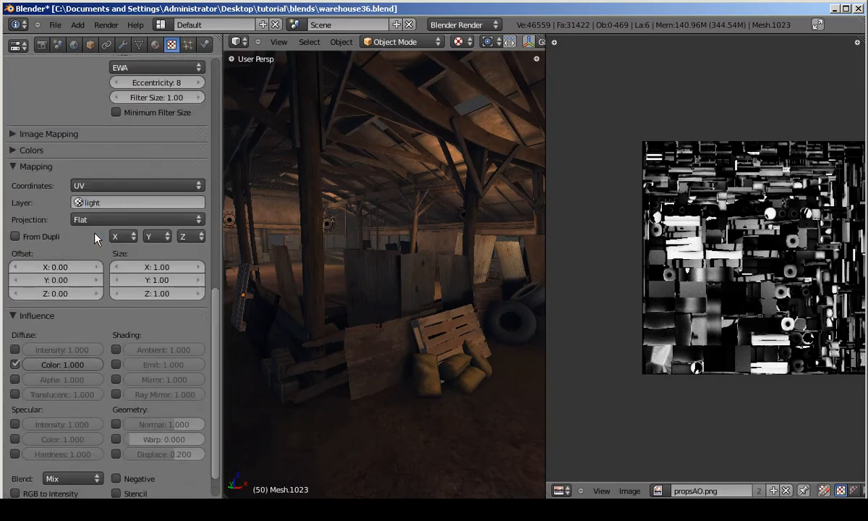
- Let barrel2's propsAO texture affect specular color and set its blending to Multiply
middle_drag(327, 288, 399, 319)
scroll(400, 319, up, 3)
scroll(179, 293, down, 2)
click(15, 399)
click(67, 438)
click(61, 382)
middle_drag(370, 354, 427, 340)
scroll(202, 161, up, 3)
- Select the barrel material and assign the existing propsAO texture to its fourth slot, below barrelSpec
click(155, 45)
click(36, 111)
click(172, 44)
click(79, 138)
click(16, 171)
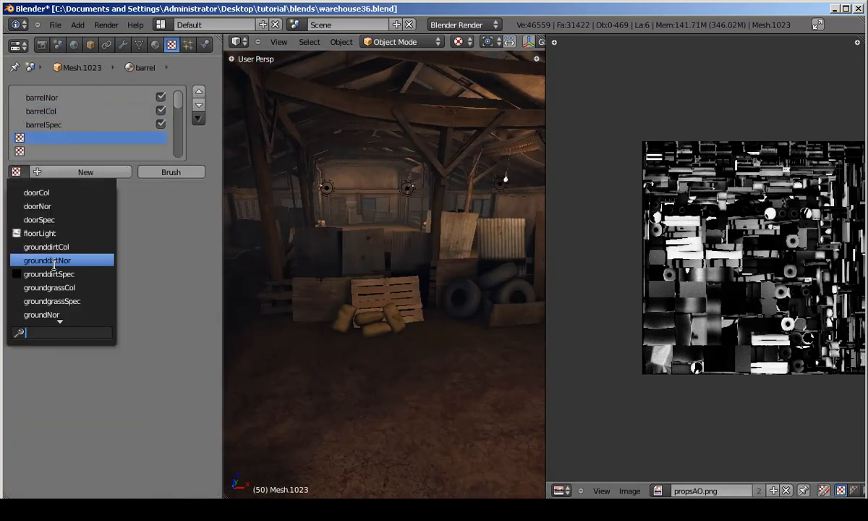
click(52, 246)
- Set the barrel's propsAO texture to Multiply blending with specular color influence
scroll(199, 204, down, 15)
click(72, 438)
click(50, 366)
scroll(391, 320, up, 3)
middle_drag(391, 321, 436, 295)
scroll(152, 275, up, 1)
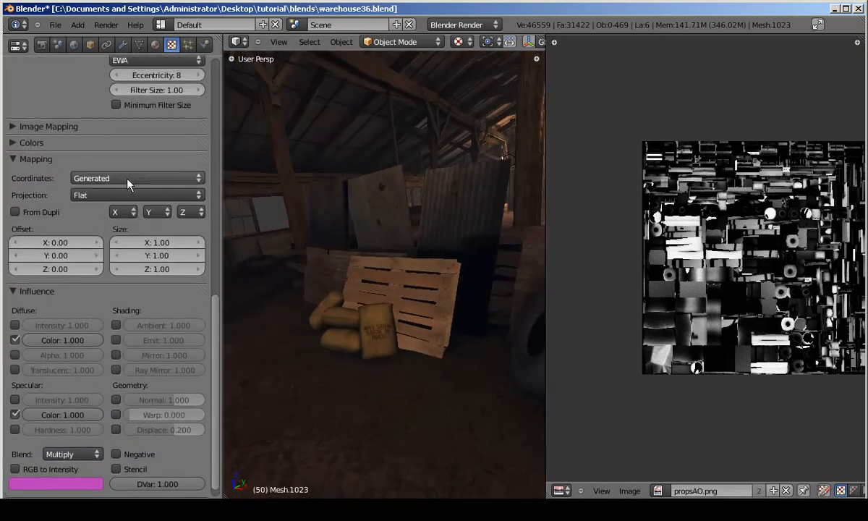
- Map the barrel's propsAO texture with UV coordinates on the light layer
click(134, 179)
click(103, 234)
click(115, 195)
click(120, 213)
middle_drag(297, 304, 234, 324)
scroll(191, 253, up, 15)
mouse_move(318, 239)
middle_down()
mouse_move(345, 273)
mouse_move(311, 239)
middle_up()
- Make the linked palette material local and assign the existing propsAO texture to its fourth slot
click(154, 44)
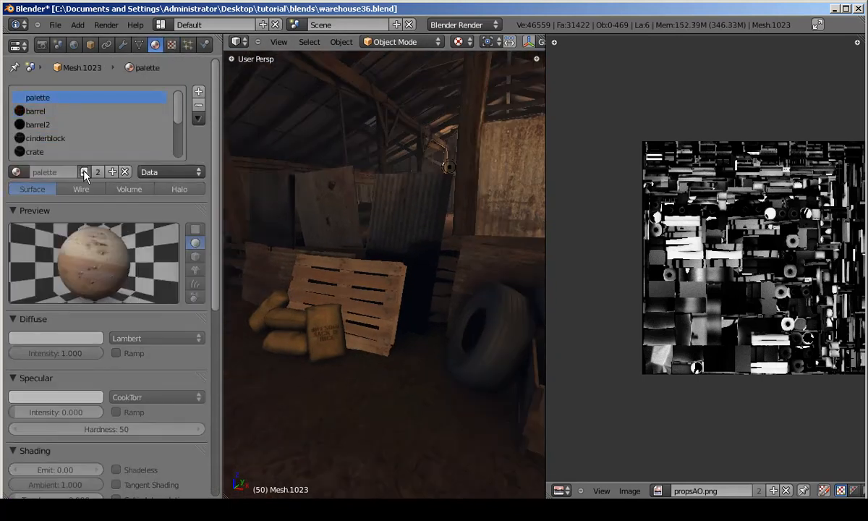
click(171, 44)
click(116, 138)
click(16, 172)
click(44, 220)
- Map the palette's propsAO texture to the light UV layer and let it affect specular color with Multiply blending
drag(214, 221, 212, 384)
click(134, 335)
click(118, 276)
click(107, 352)
click(109, 224)
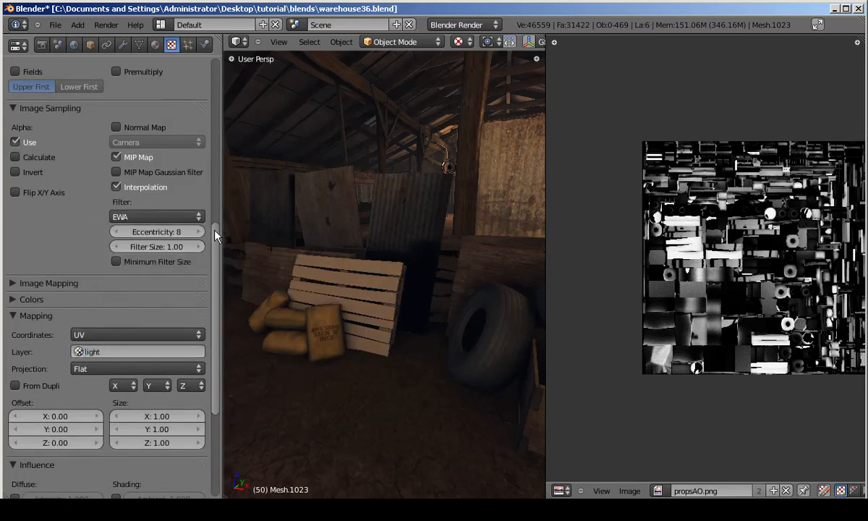
scroll(200, 241, down, 5)
click(73, 438)
click(65, 353)
- Let the propsAO texture of the blue barrel's material affect specular intensity as well
middle_drag(368, 310, 300, 207)
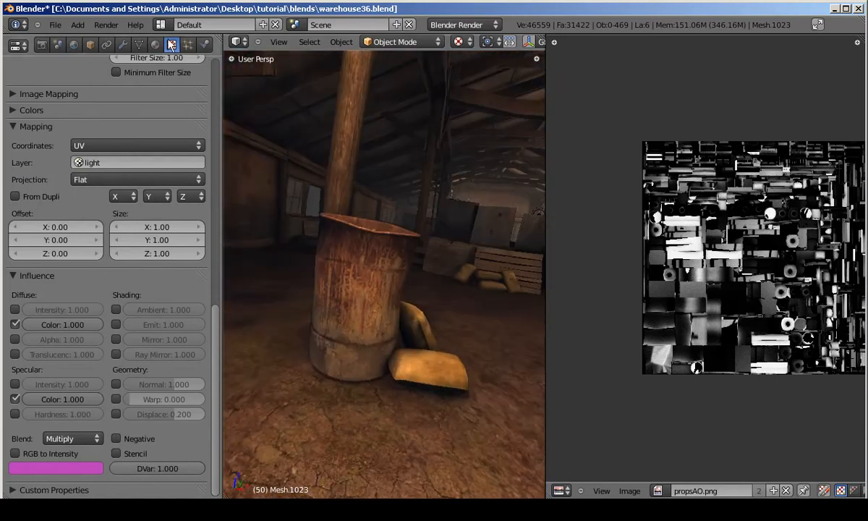
click(155, 44)
click(171, 44)
middle_drag(318, 313, 65, 325)
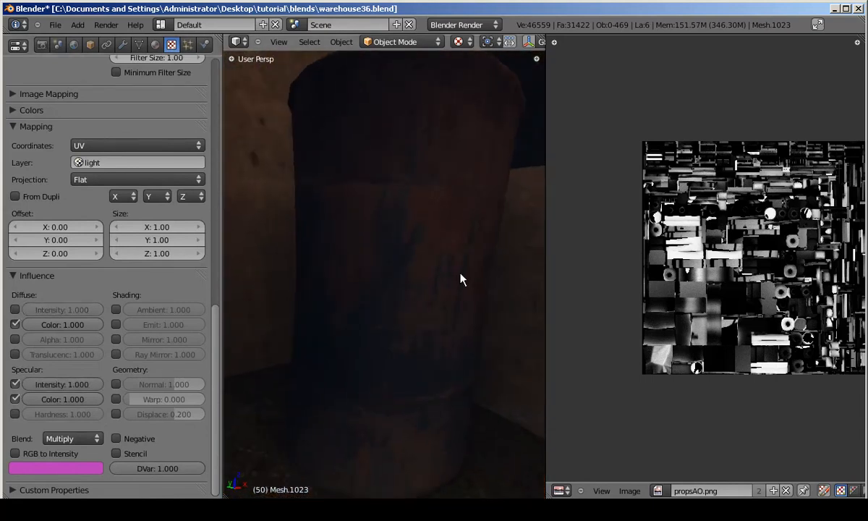
- Turn on specular intensity influence for the barrel material's propsAO texture and check the rusty barrel's shading
scroll(92, 106, up, 15)
click(49, 111)
click(43, 138)
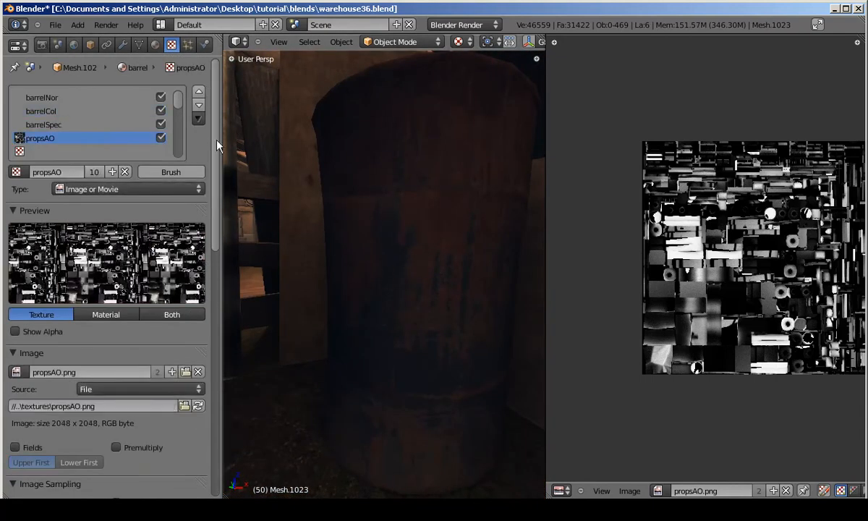
scroll(213, 144, down, 15)
click(15, 386)
middle_drag(336, 349, 304, 210)
click(14, 386)
mouse_move(334, 358)
middle_down()
mouse_move(364, 353)
mouse_move(393, 335)
mouse_move(347, 338)
middle_up()
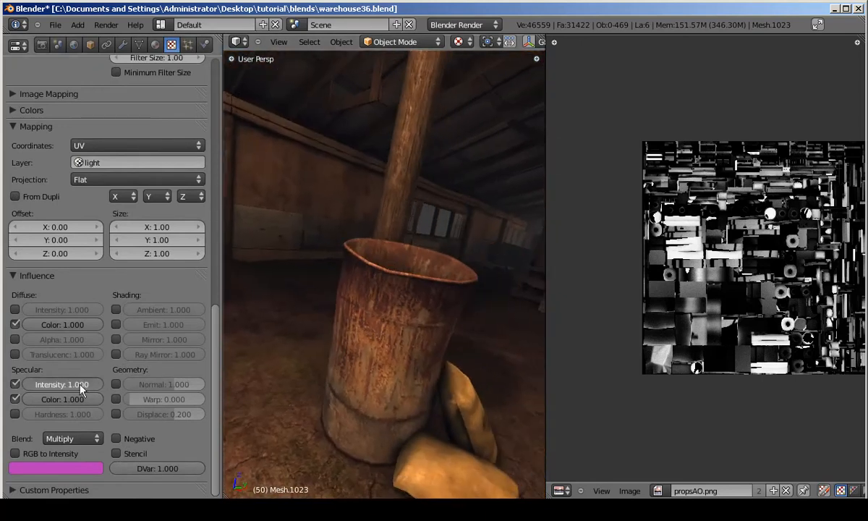
- Review the mapping and influence settings of the barrel's specular texture and inspect the barrel lying on the floor
mouse_move(214, 416)
mouse_down()
mouse_move(214, 170)
mouse_move(219, 432)
mouse_up()
click(105, 127)
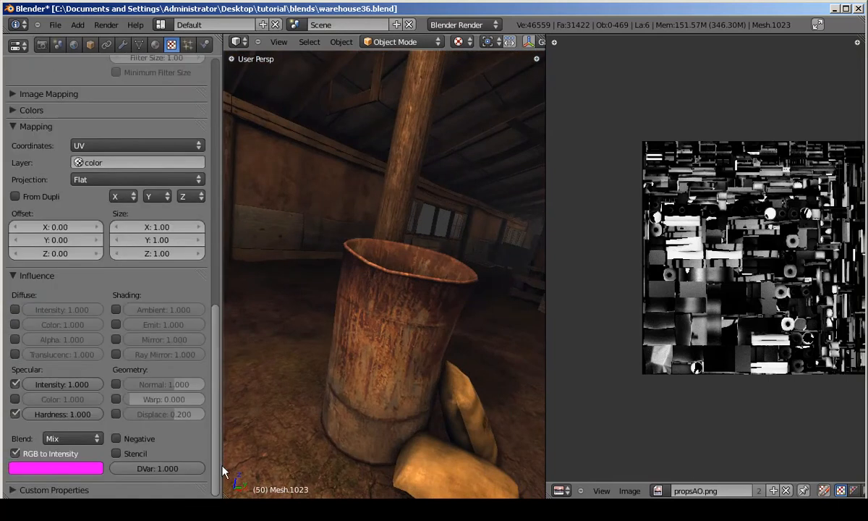
middle_drag(379, 363, 467, 110)
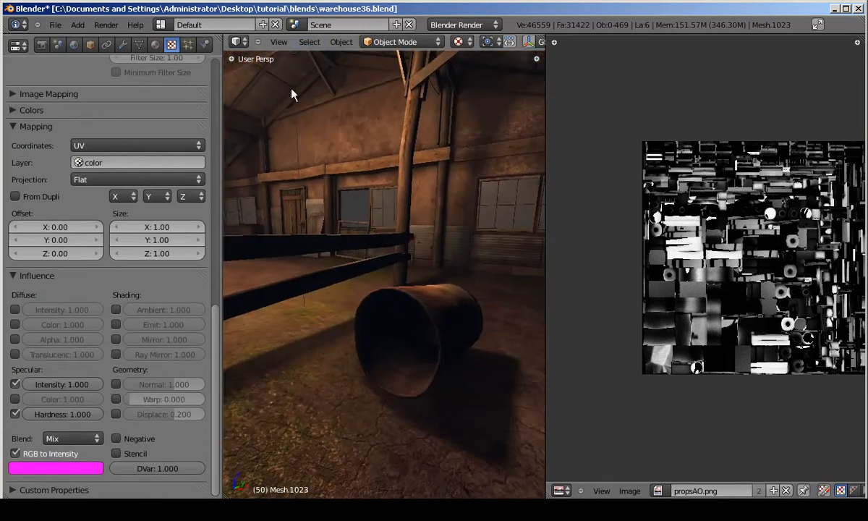
- Widen the 3D viewport and inspect the corrugated metal sheets and the surrounding props in textured shading
drag(595, 226, 684, 217)
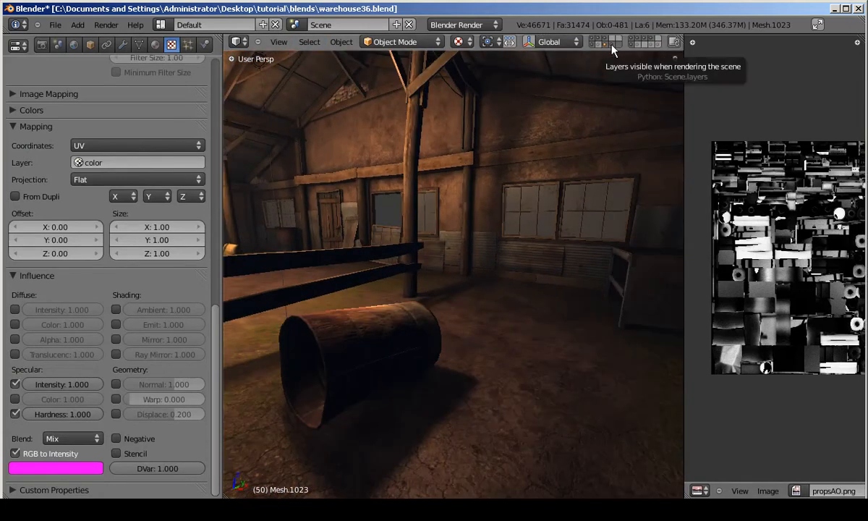
middle_drag(333, 388, 499, 38)
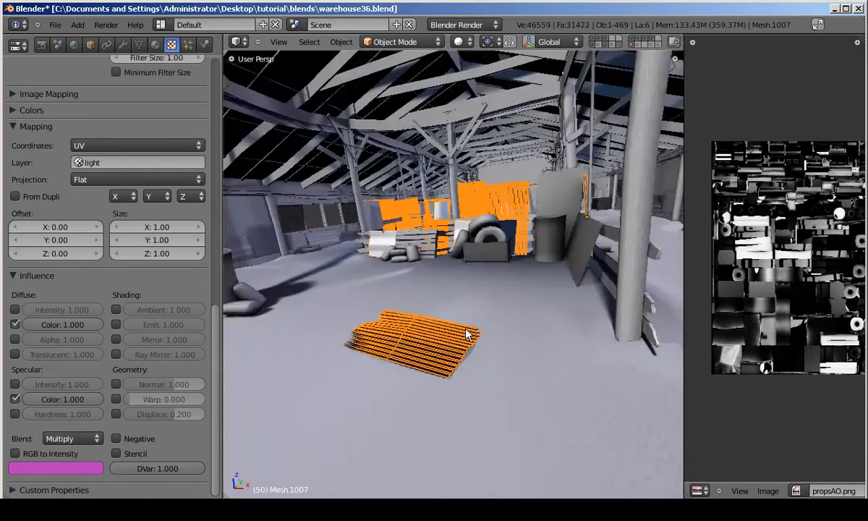
key(alt+z)
mouse_move(369, 342)
middle_down()
mouse_move(396, 298)
mouse_move(380, 293)
middle_up()
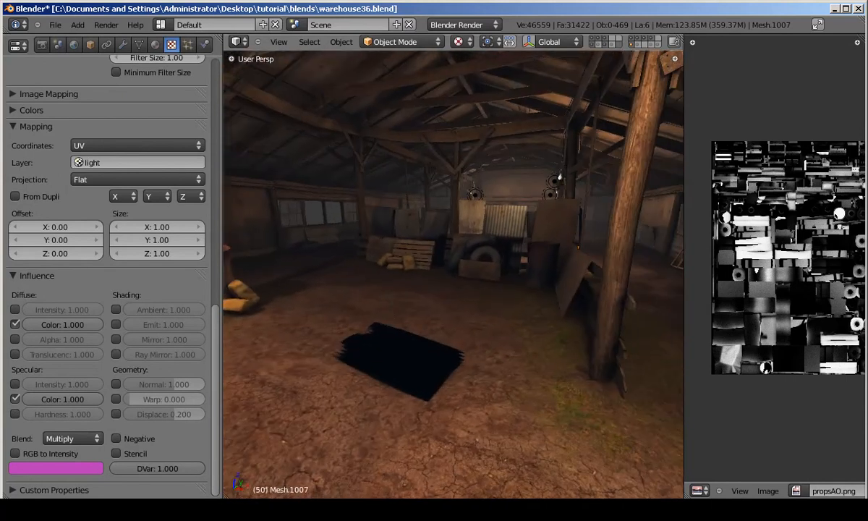
shift+middle_drag(383, 291, 499, 298)
scroll(468, 335, up, 4)
- Put the combined props into Edit Mode and create a new 2048 by 2048 image for their UV layout
right_click(467, 292)
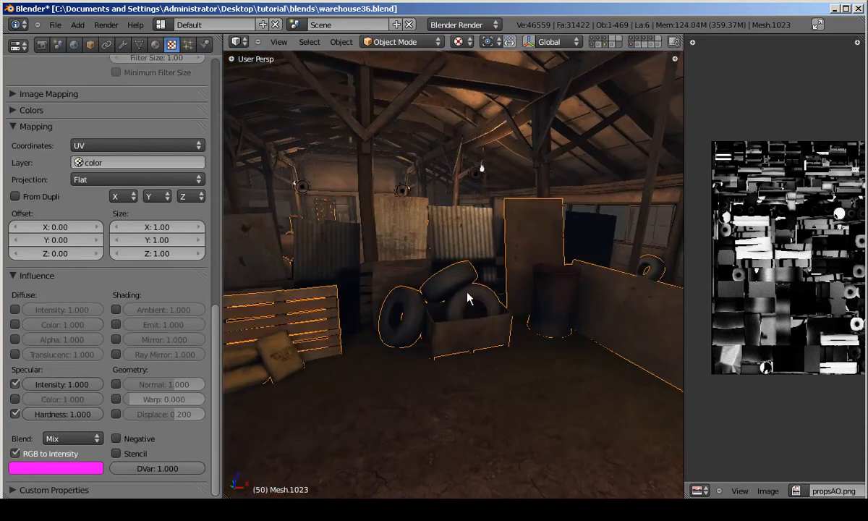
key(Tab)
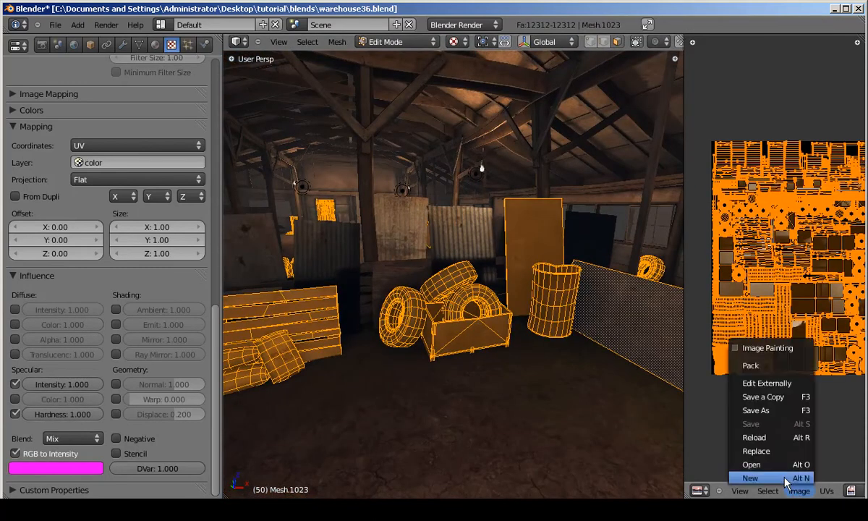
click(786, 479)
click(799, 491)
click(796, 478)
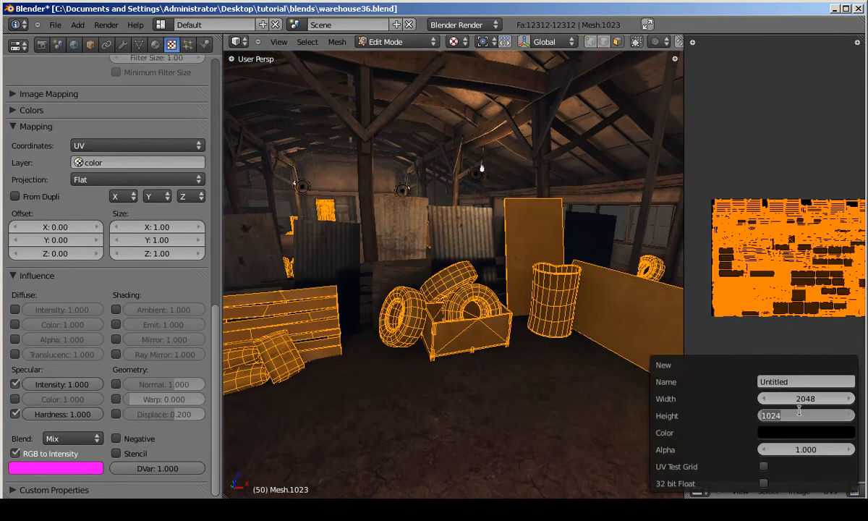
click(801, 412)
text(2048)
key(Return)
click(647, 26)
click(646, 13)
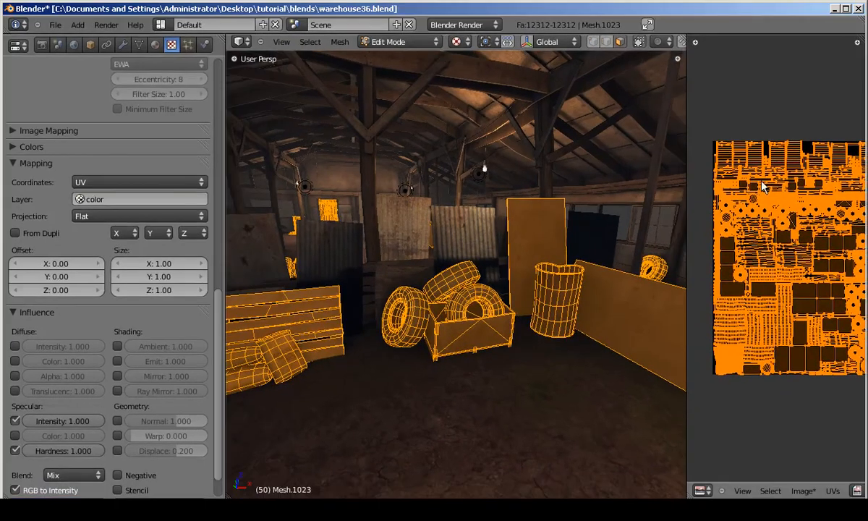
- Return the combined props to Object Mode, set the bake mode to Shadow, and bake onto the new image
key(Tab)
click(41, 45)
scroll(163, 227, down, 5)
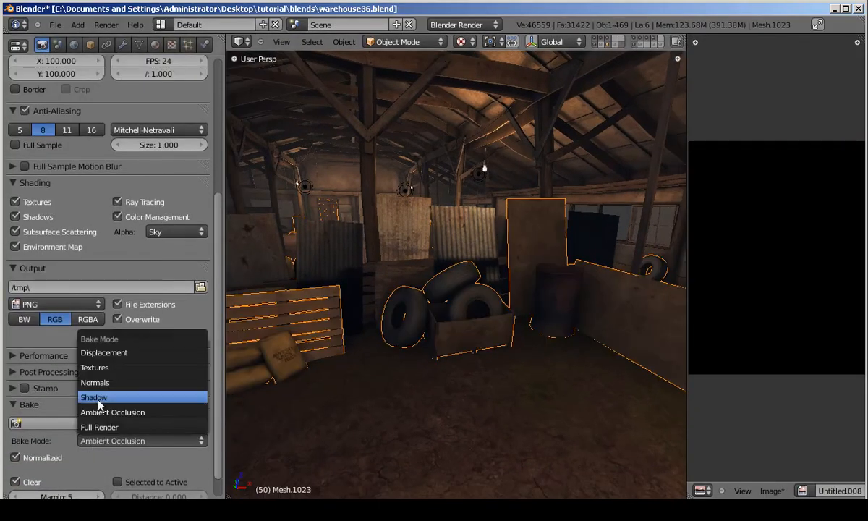
click(102, 397)
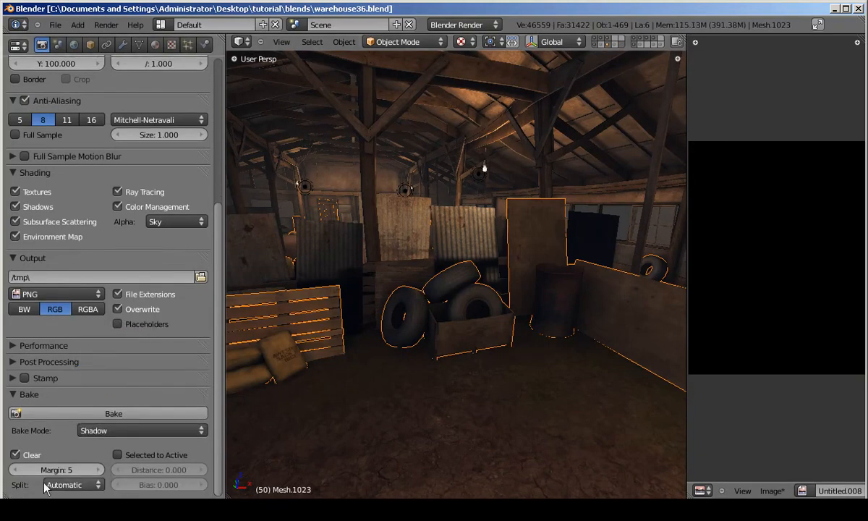
click(108, 414)
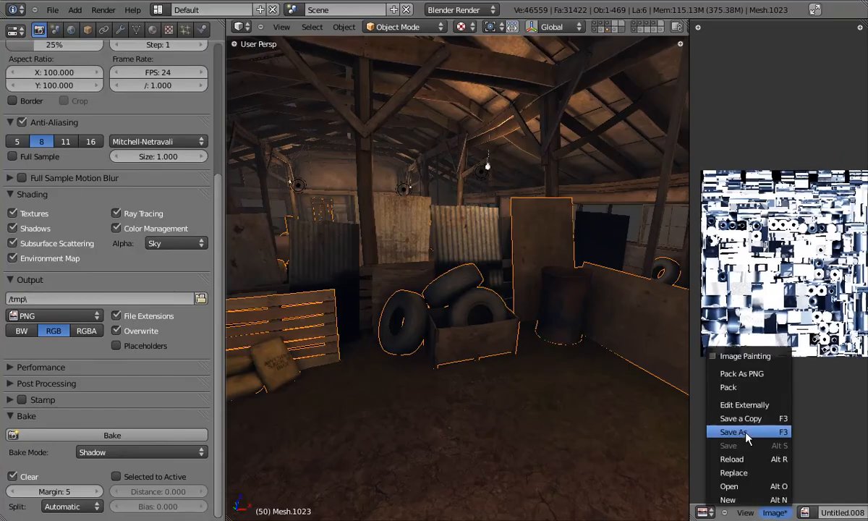
- Save the baked shadow image as propsShadow.png in the tutorial's textures folder
click(747, 432)
click(204, 115)
click(606, 144)
click(214, 66)
text(propsShadow)
key(Return)
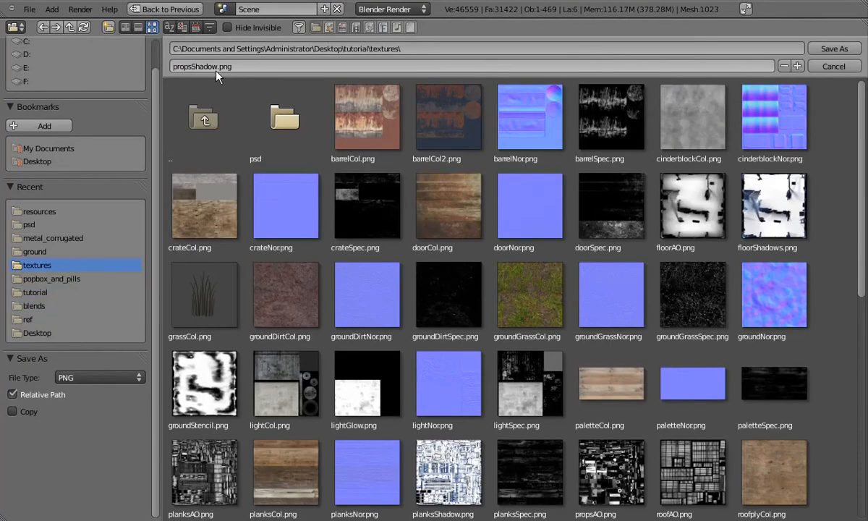
key(Return)
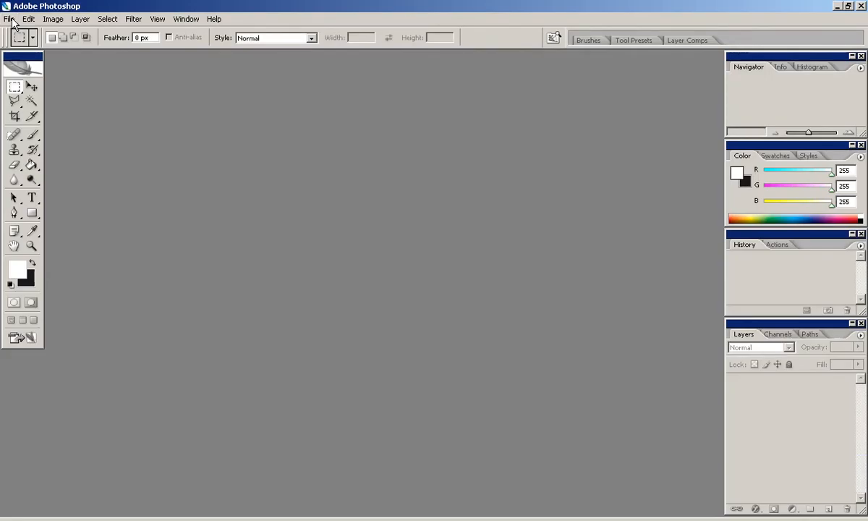
- Switch to Photoshop and open propsAO.png and propsShadow.png from the textures folder
click(10, 19)
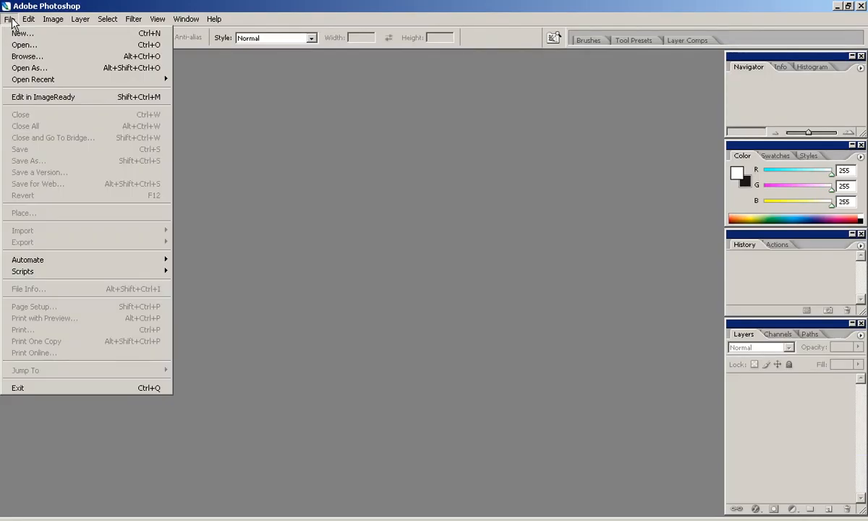
click(34, 47)
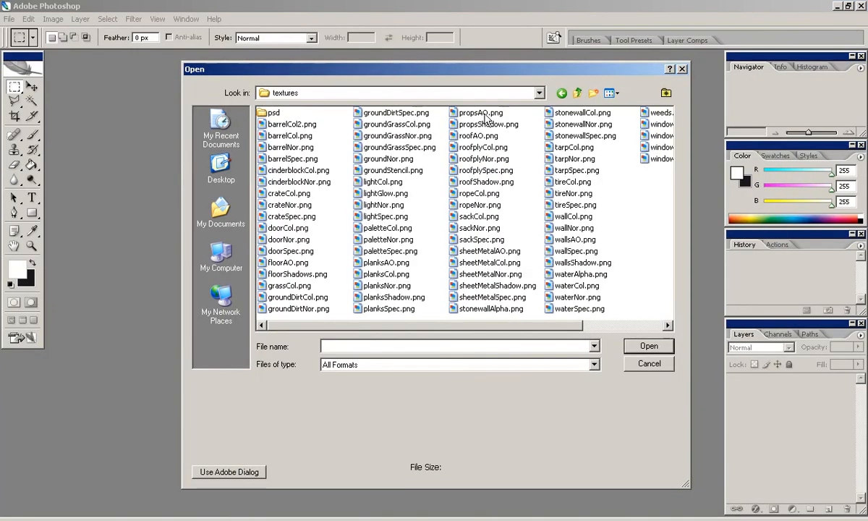
double_click(485, 126)
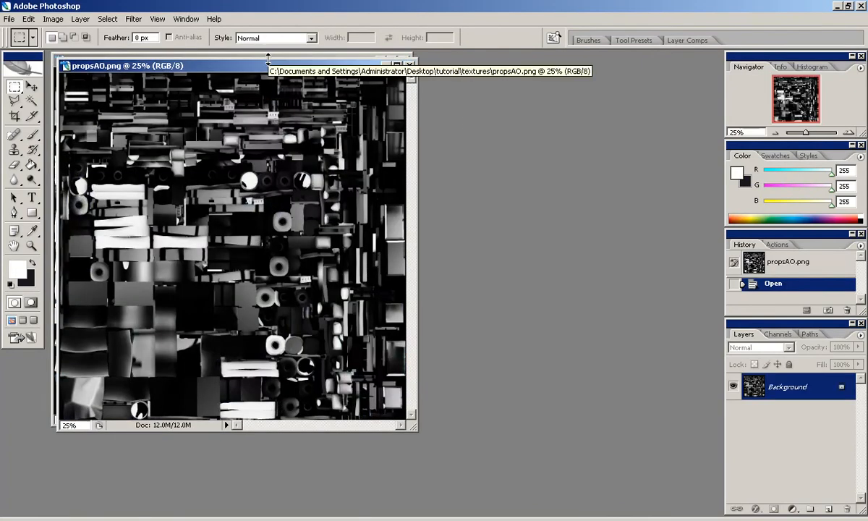
- Copy the entire propsShadow image, close its file, paste it as a new layer over propsAO, and desaturate it
drag(270, 65, 414, 100)
click(308, 62)
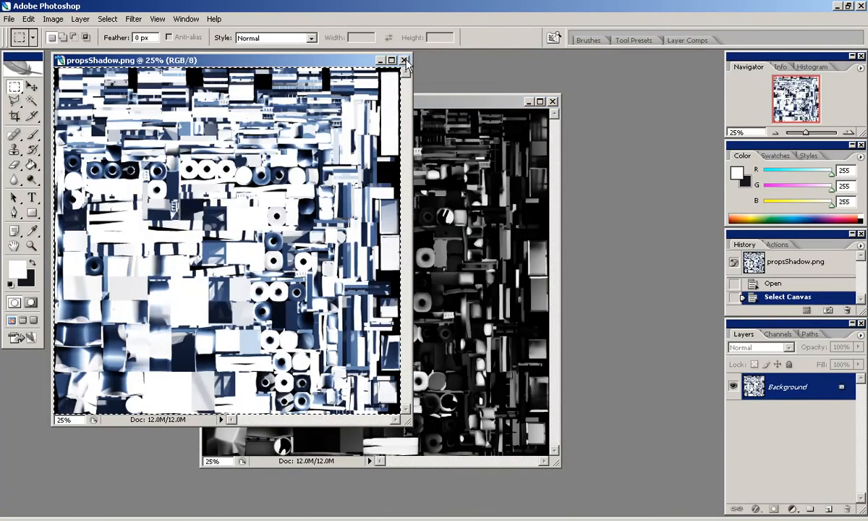
click(405, 60)
key(ctrl+v)
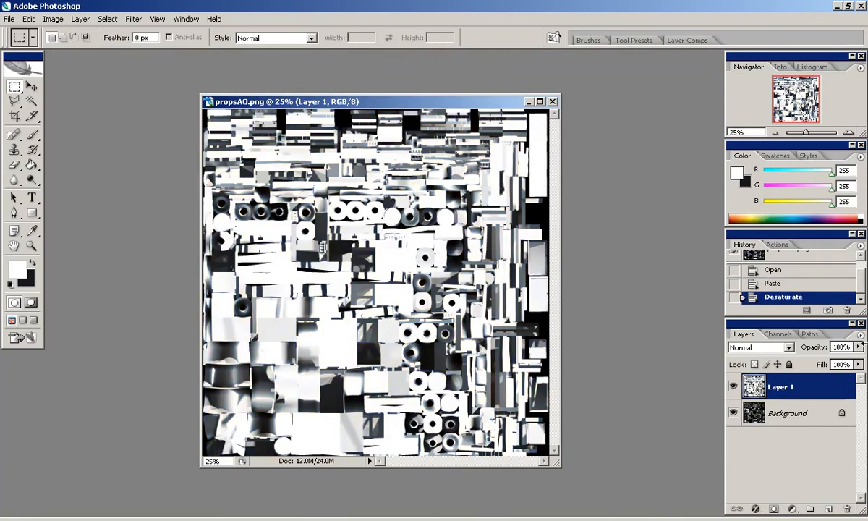
- Set the shadow layer's fill to 80% and its blend mode to Multiply, and compare the image with the layer hidden
text(8)
click(773, 348)
click(756, 86)
click(732, 389)
click(733, 389)
click(733, 388)
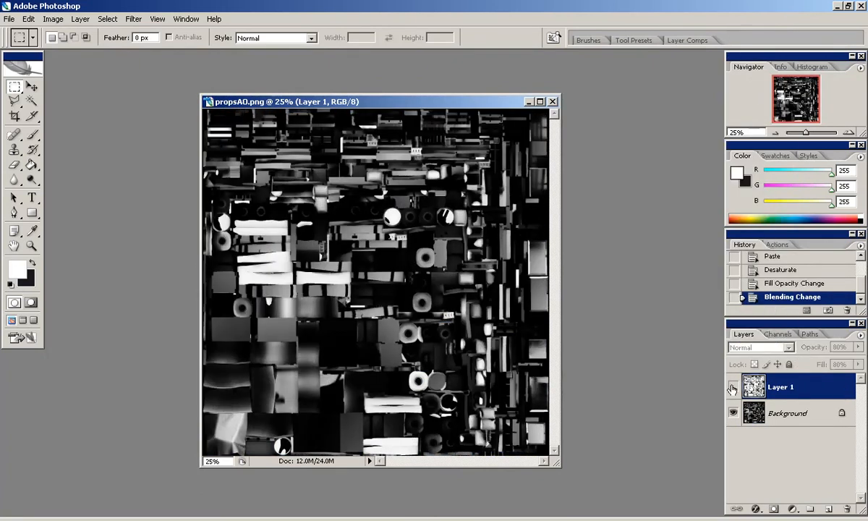
- Save the layered image as propsAO.psd in the psd folder
drag(343, 103, 297, 72)
drag(512, 433, 564, 477)
click(9, 20)
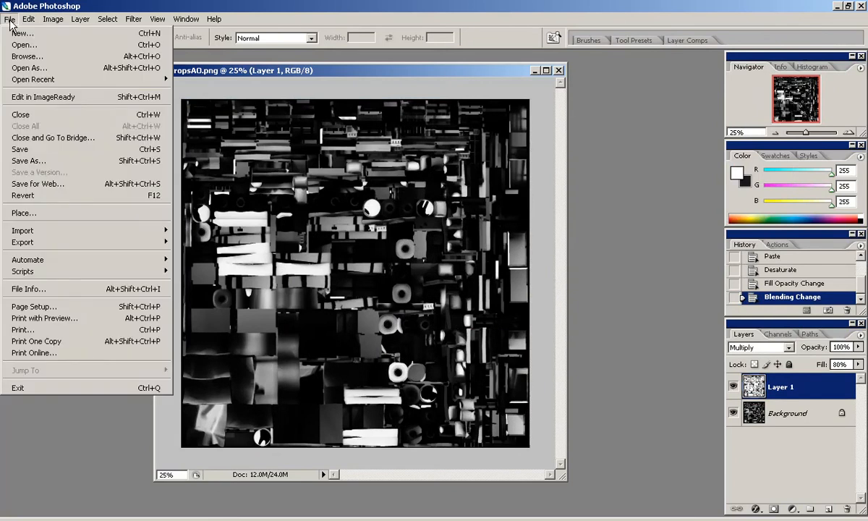
click(31, 160)
double_click(264, 111)
click(641, 307)
key(Return)
- Save the combined map as a non-interlaced PNG over propsAO.png in the textures folder and close the document
click(10, 19)
click(31, 161)
click(477, 324)
click(462, 460)
click(566, 88)
click(638, 306)
click(416, 295)
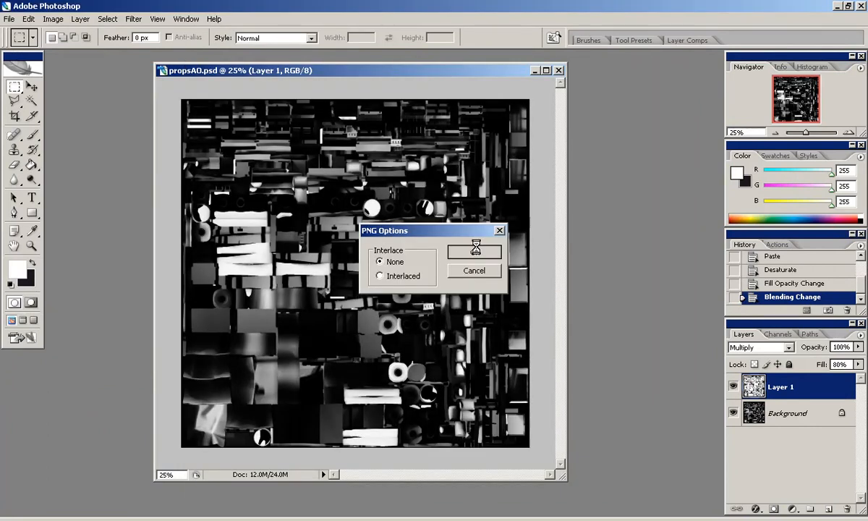
click(559, 71)
- Switch back to Blender, display propsAO.png in the image editor, and reload it from disk
key(alt+Tab)
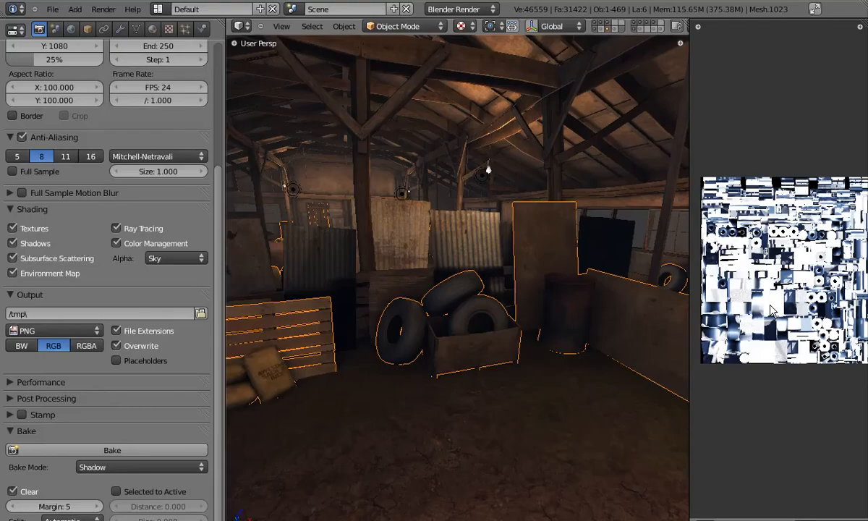
click(814, 9)
key(alt+Tab)
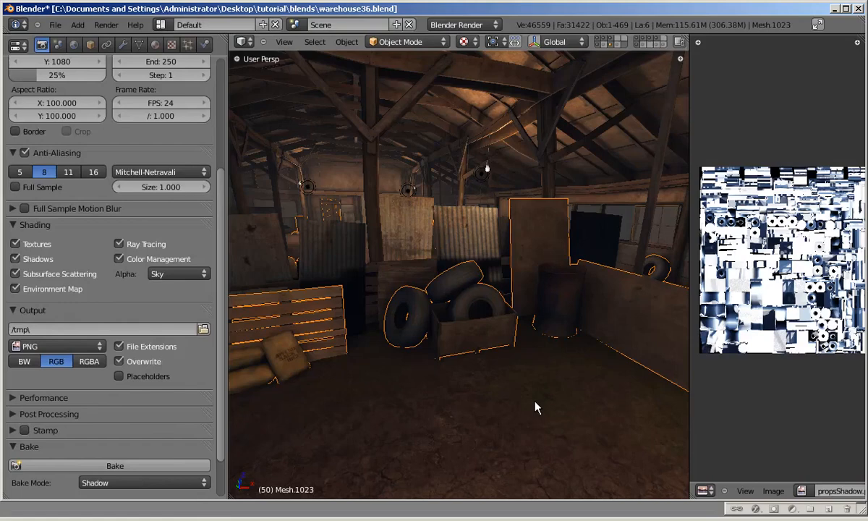
click(804, 512)
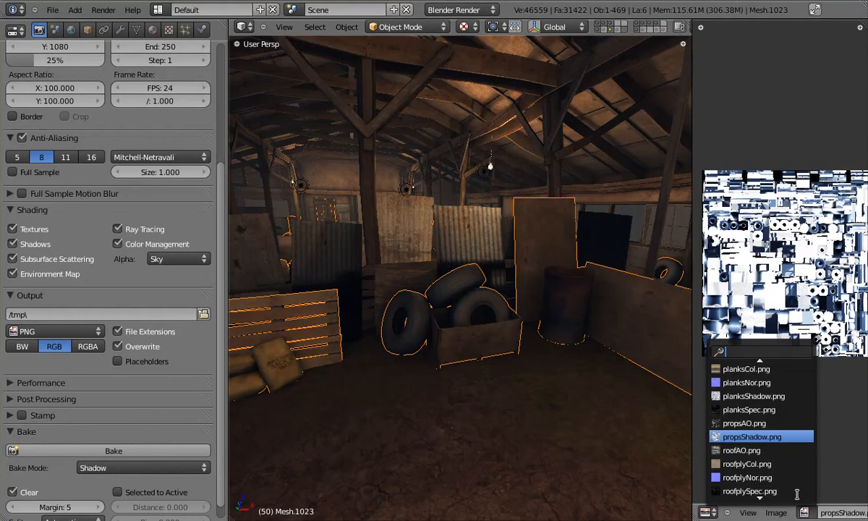
click(755, 423)
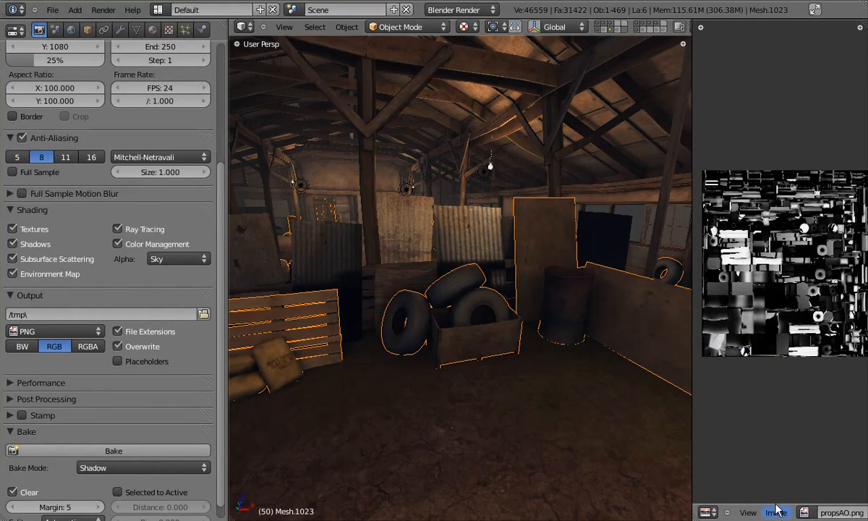
click(772, 459)
- Deselect all objects and inspect the updated shading on the props near the door and the leaning boards
middle_drag(463, 324, 458, 293)
key(a)
scroll(490, 316, up, 3)
scroll(363, 353, down, 4)
scroll(395, 233, up, 6)
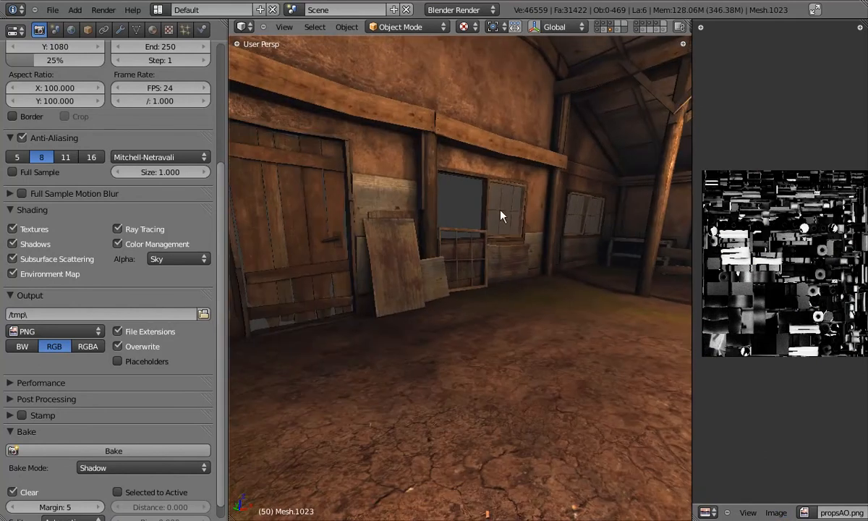
- Make two additional scene layers visible and inspect the row of windows along the wall
shift+click(618, 29)
shift+click(603, 29)
scroll(593, 213, up, 3)
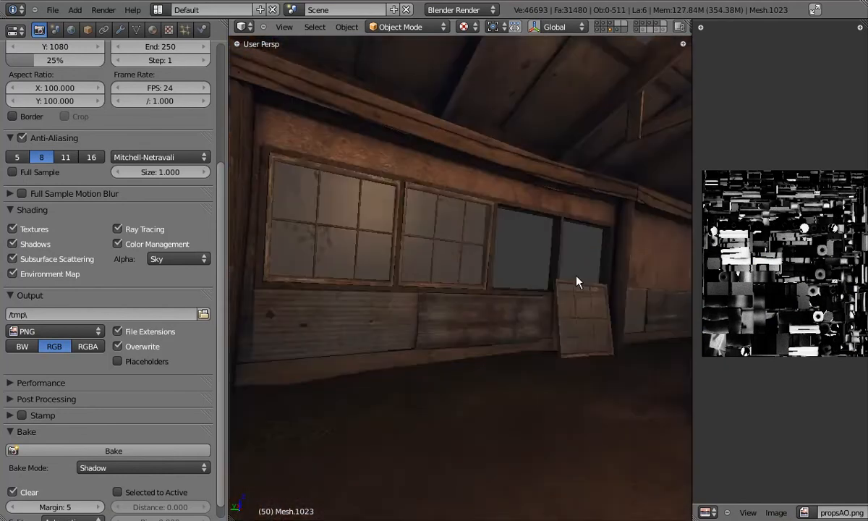